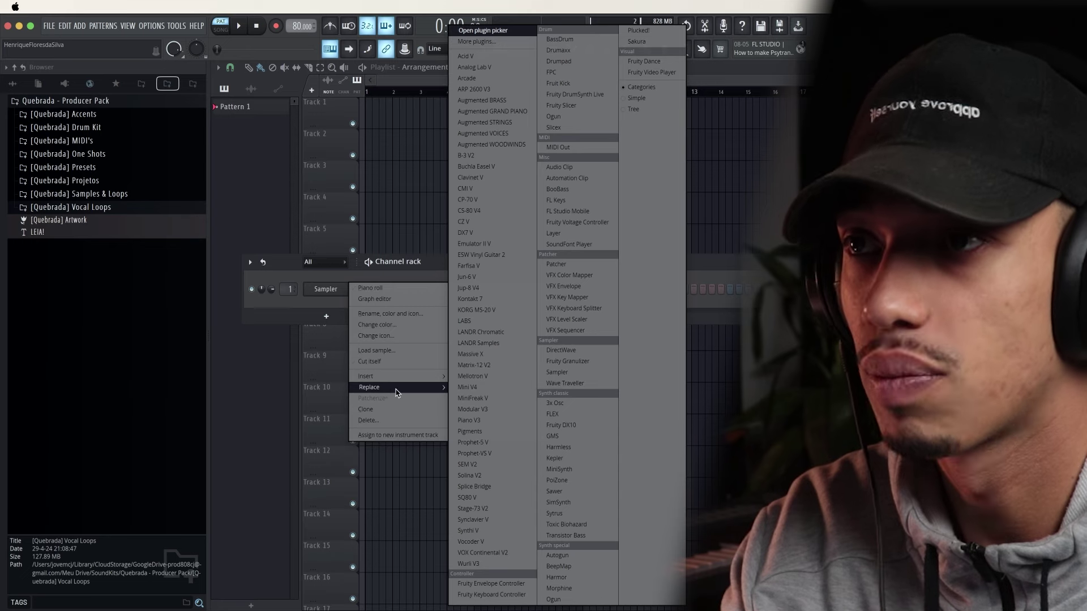
# Replace the Sampler channel's instrument with Augmented GRAND PIANO and close its plugin window
pyautogui.click(488, 112)
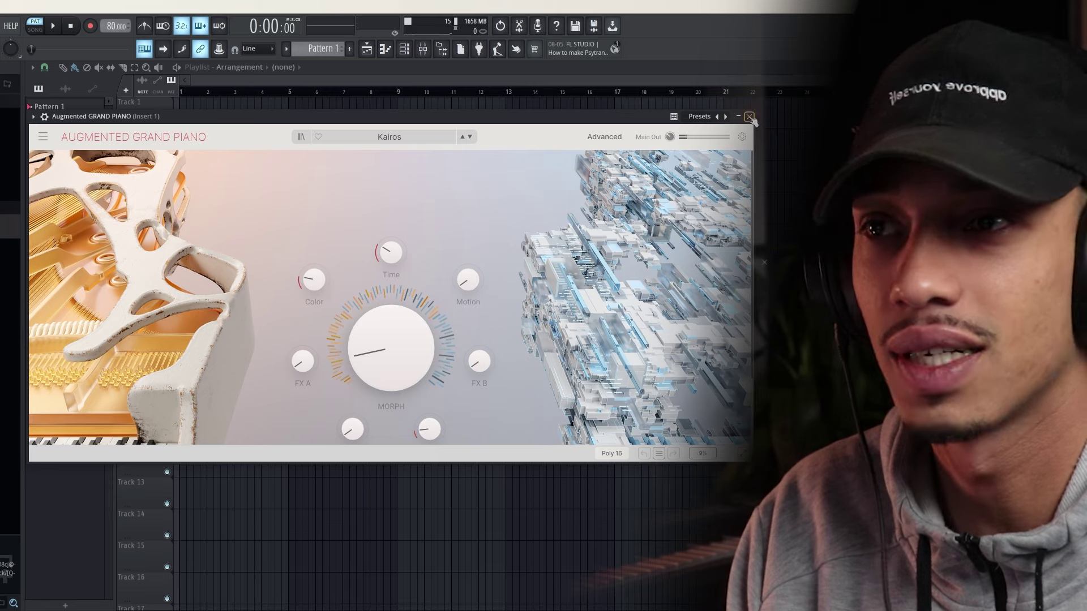
pyautogui.click(749, 116)
pyautogui.rightClick(156, 295)
# Draw a D5, F5 and A5 chord at bar 1, each about one beat long
pyautogui.click(181, 290)
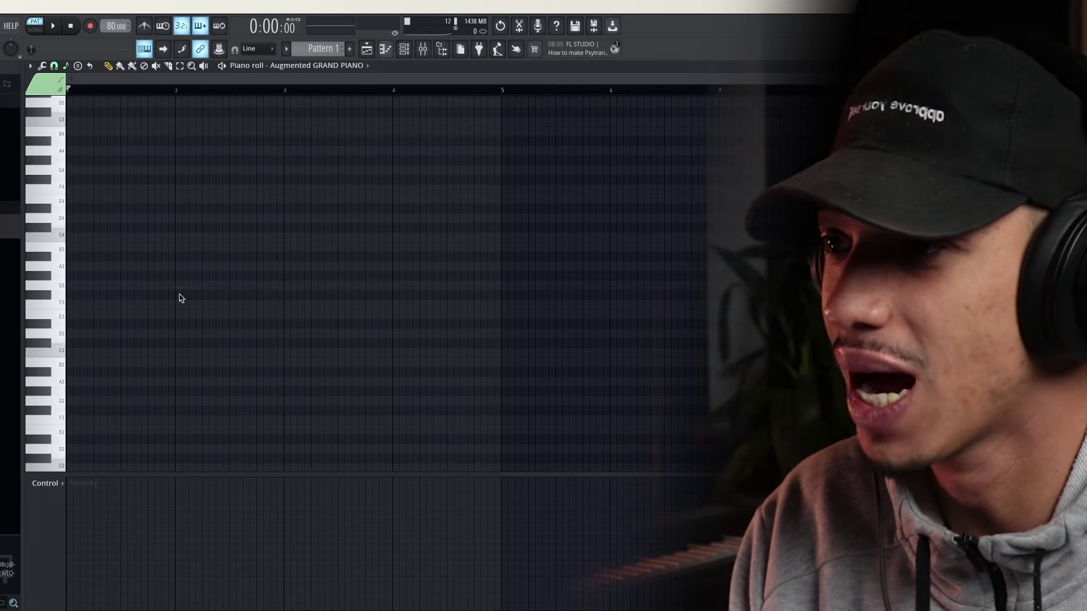
pyautogui.scroll(5, 116, 249)
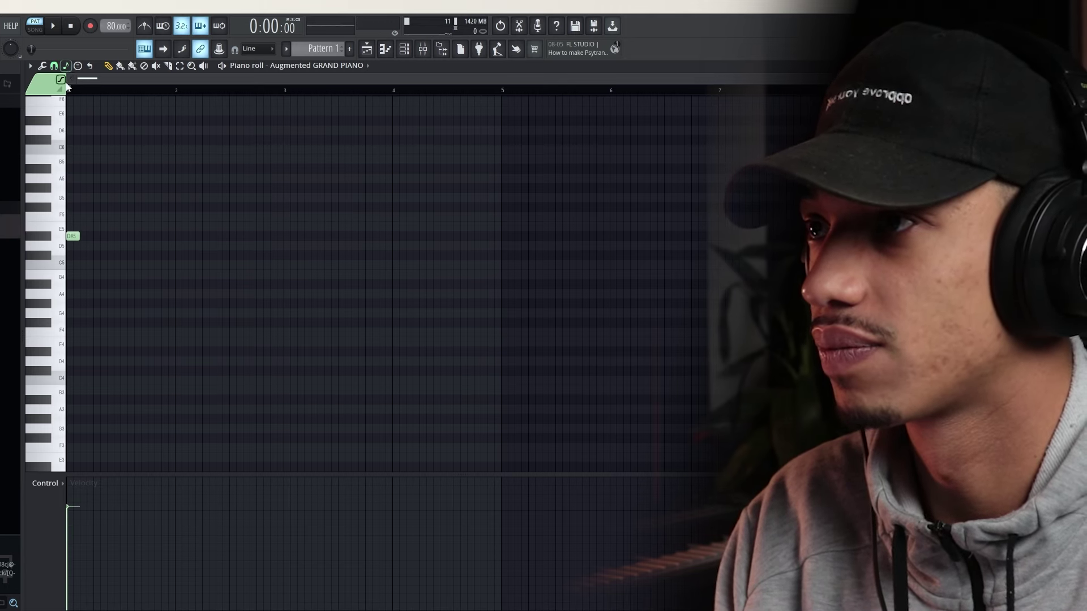
pyautogui.click(66, 67)
pyautogui.click(71, 68)
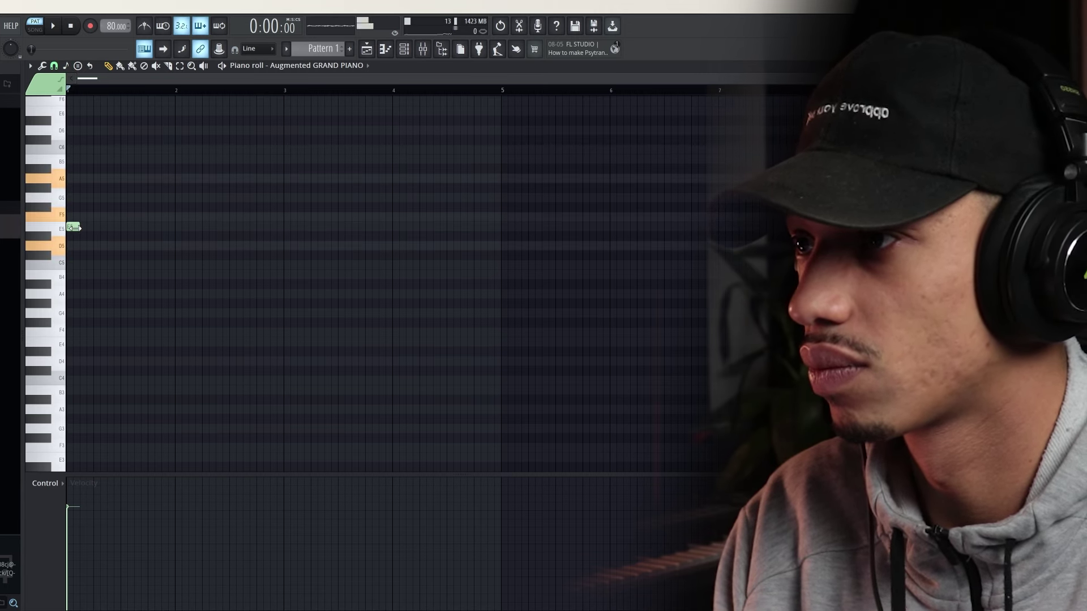
pyautogui.moveTo(77, 247); pyautogui.dragTo(145, 247)
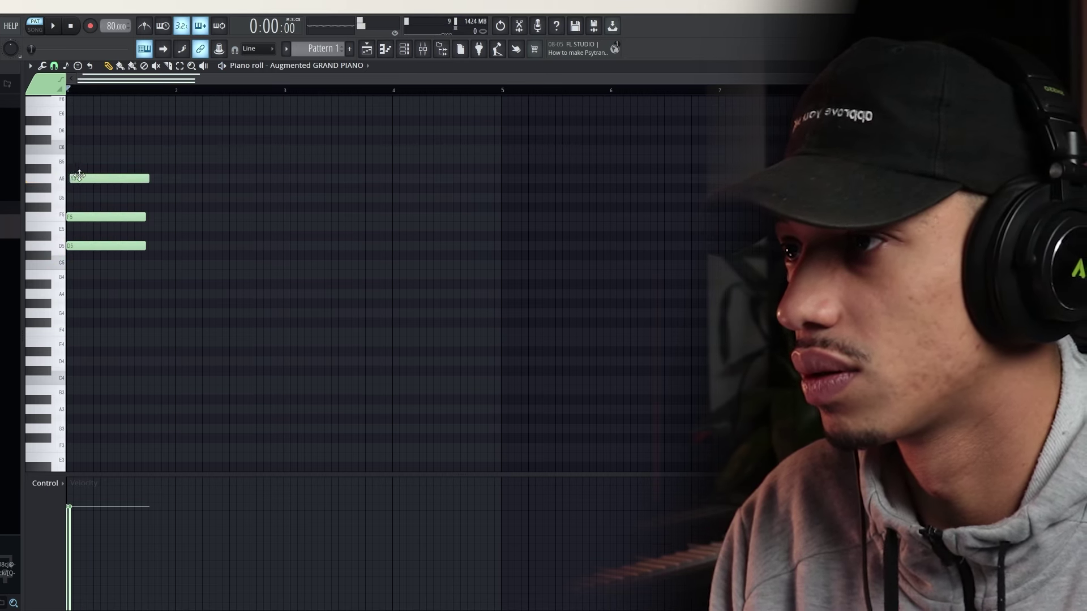
# Delete the stray extra note and play back the D5-F5-A5 chord
pyautogui.press('space')
pyautogui.moveTo(111, 178); pyautogui.dragTo(111, 170)
pyautogui.rightClick(156, 172)
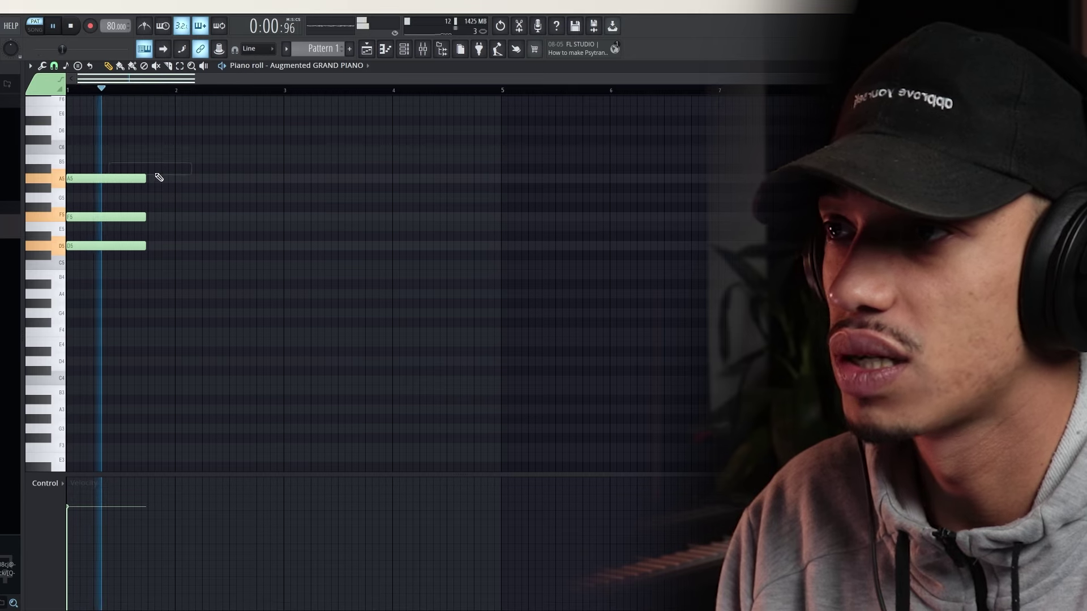
pyautogui.moveTo(170, 287); pyautogui.dragTo(116, 165)
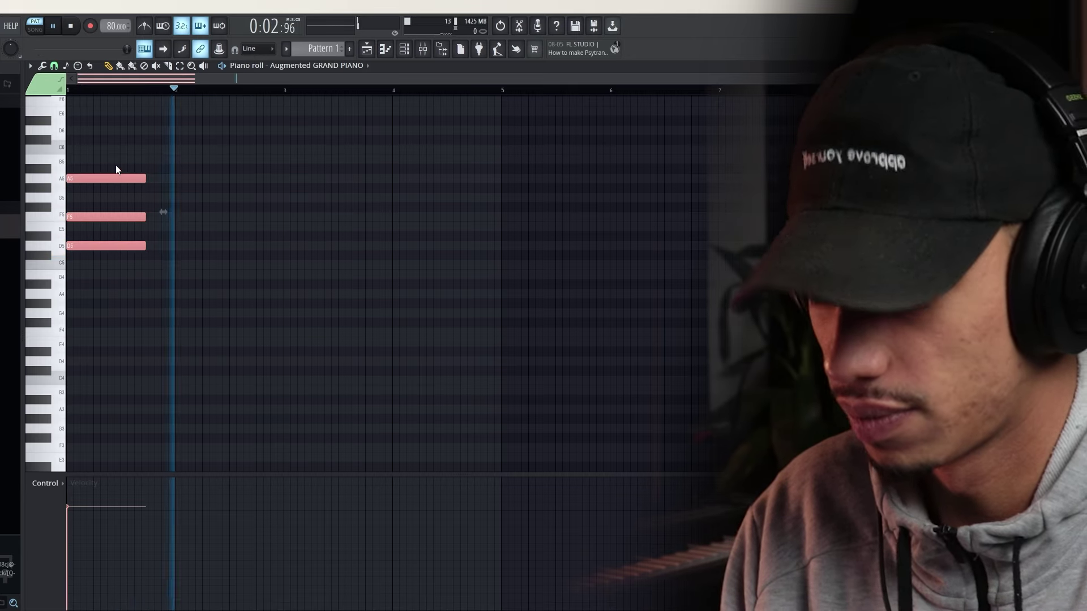
pyautogui.keyDown('ctrl'); pyautogui.rightClick(185, 234); pyautogui.keyUp('ctrl')
pyautogui.scroll(-3, 262, 271)
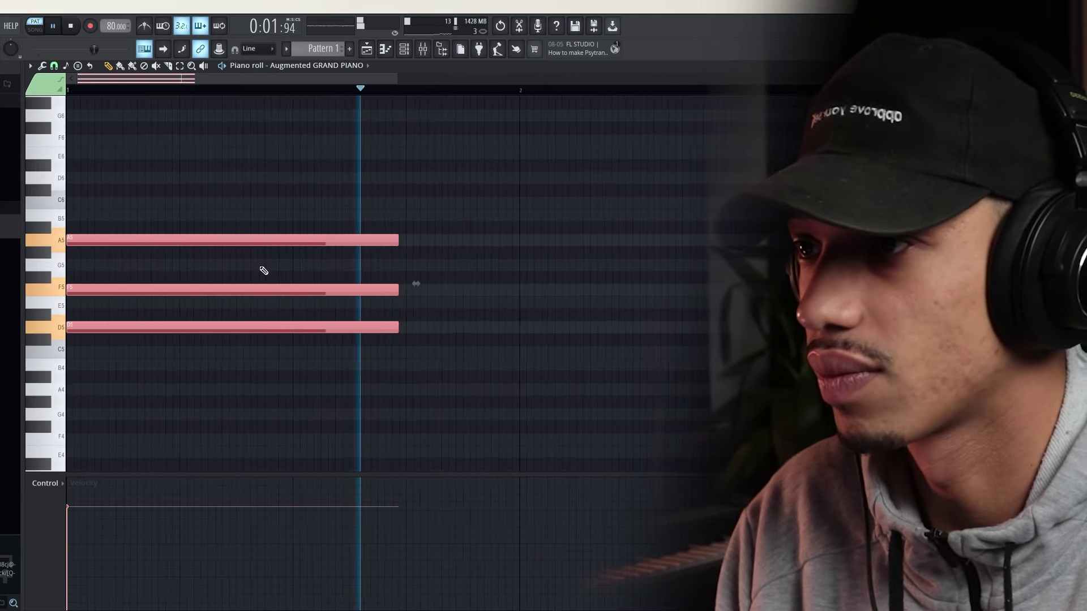
pyautogui.keyDown('ctrl'); pyautogui.click(260, 272); pyautogui.keyUp('ctrl')
pyautogui.press('space')
# Audition alternate voicings (E5/G5, A#5/C#5, G#5, C5), then restore D5-F5-A5
pyautogui.moveTo(110, 313); pyautogui.dragTo(95, 228)
pyautogui.press('space')
pyautogui.press('space')
pyautogui.press('space')
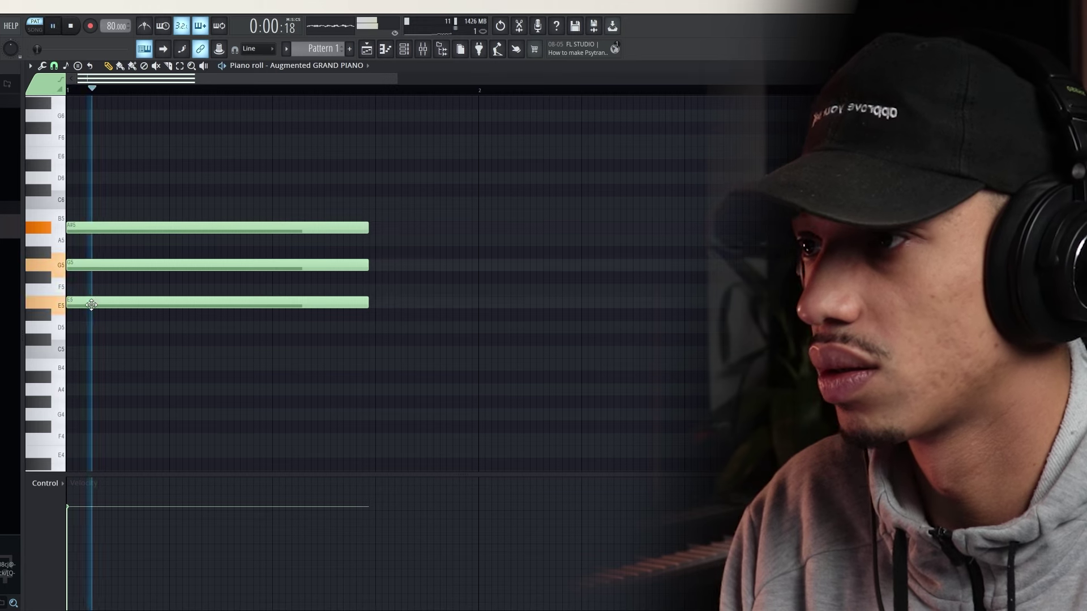
pyautogui.press('space')
pyautogui.press('space')
pyautogui.moveTo(90, 305); pyautogui.dragTo(84, 327)
pyautogui.press('space')
pyautogui.press('space')
pyautogui.press('space')
pyautogui.moveTo(89, 267); pyautogui.dragTo(87, 286)
pyautogui.press('space')
pyautogui.press('space')
pyautogui.moveTo(89, 225); pyautogui.dragTo(89, 267)
pyautogui.press('space')
pyautogui.press('space')
pyautogui.press('space')
pyautogui.press('space')
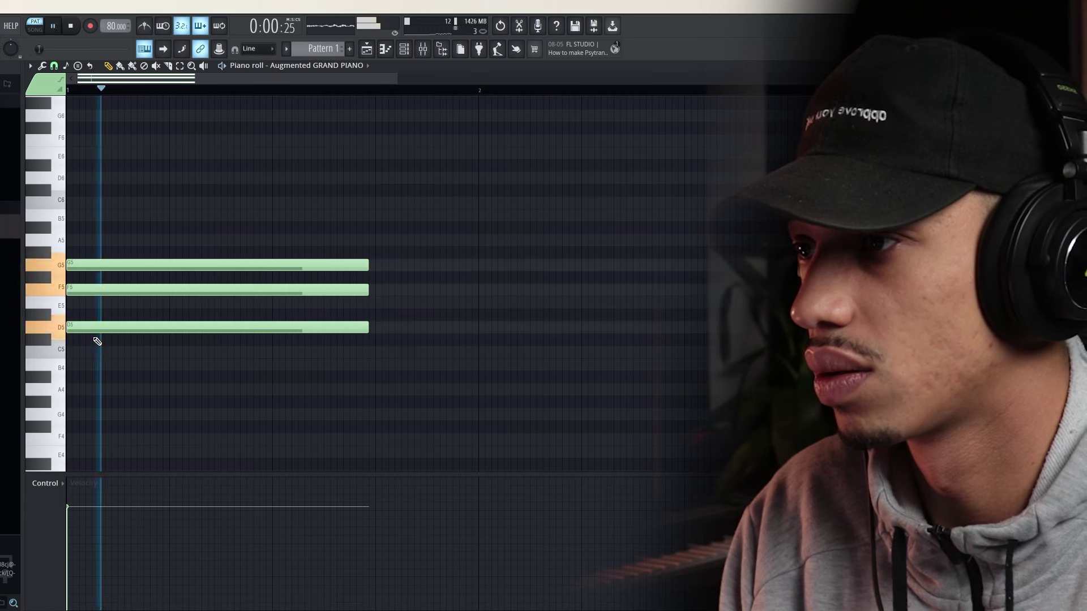
pyautogui.press('space')
pyautogui.press('space')
pyautogui.moveTo(90, 329)
pyautogui.mouseDown()
pyautogui.moveTo(87, 355)
pyautogui.moveTo(86, 326)
pyautogui.mouseUp()
pyautogui.press('space')
pyautogui.press('space')
pyautogui.press('space')
pyautogui.press('space')
pyautogui.press('space')
pyautogui.press('space')
pyautogui.moveTo(86, 266); pyautogui.dragTo(92, 250)
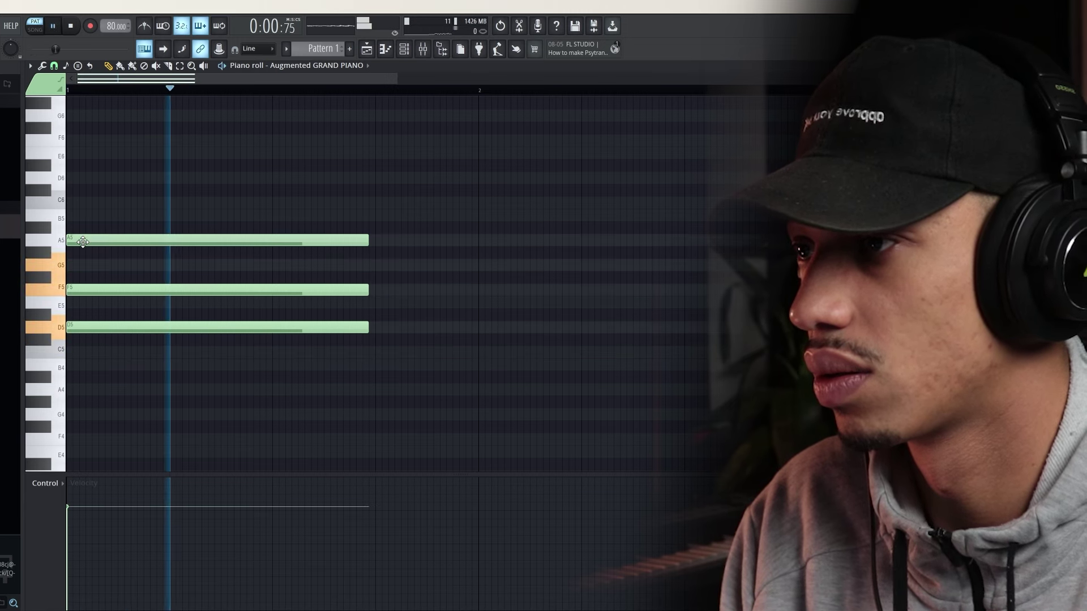
pyautogui.press('space')
# Lengthen the D5-F5-A5 chord to a full bar and duplicate it into bar 2
pyautogui.press('space')
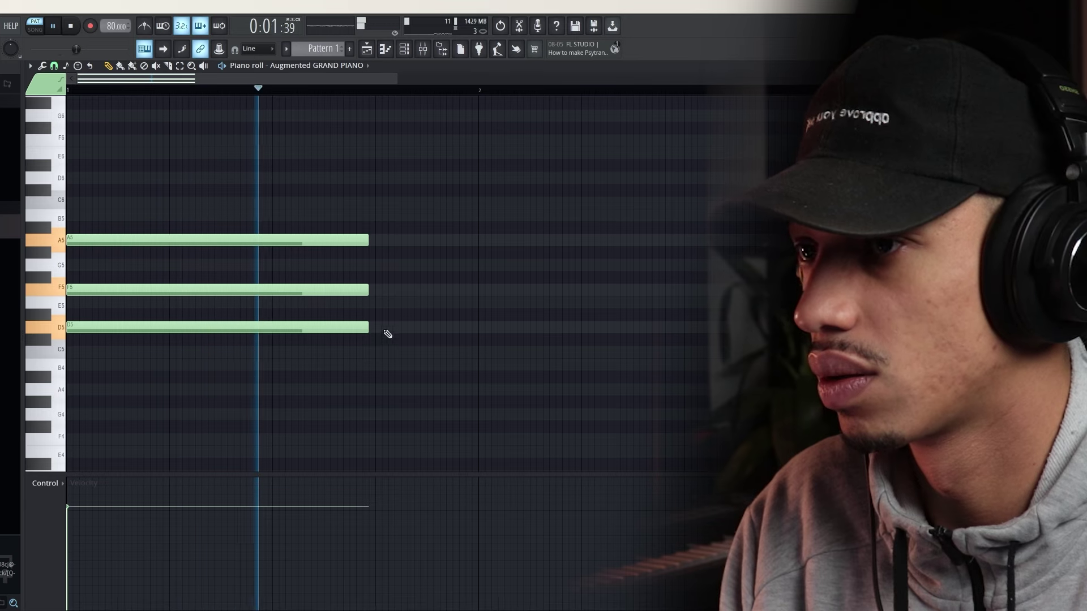
pyautogui.scroll(-1, 379, 334)
pyautogui.scroll(-3, 377, 336)
pyautogui.moveTo(243, 357); pyautogui.dragTo(131, 206)
pyautogui.press('space')
pyautogui.press('space')
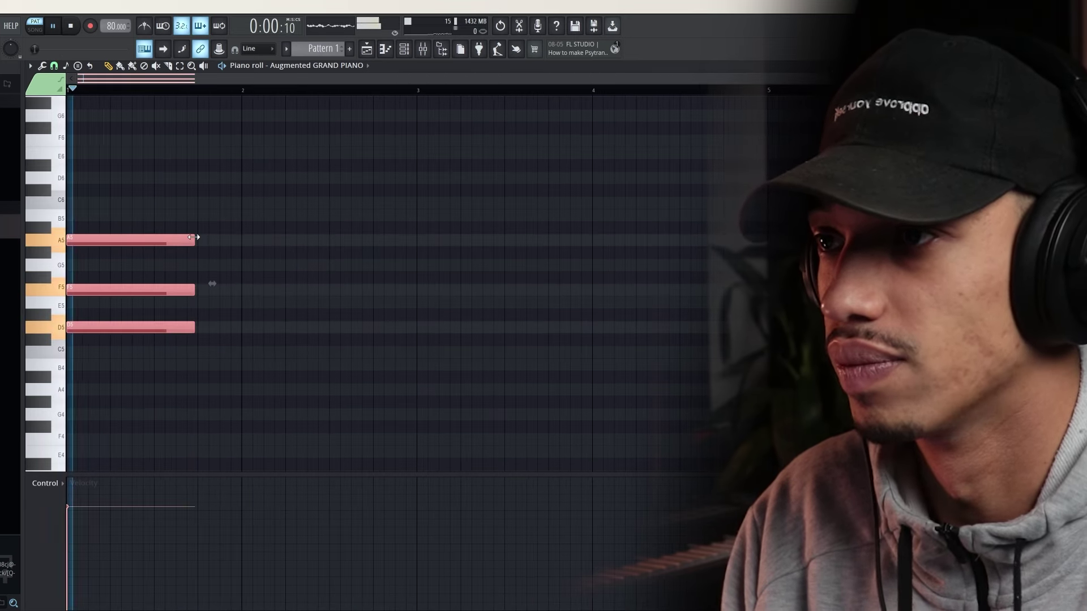
pyautogui.moveTo(197, 240); pyautogui.dragTo(240, 244)
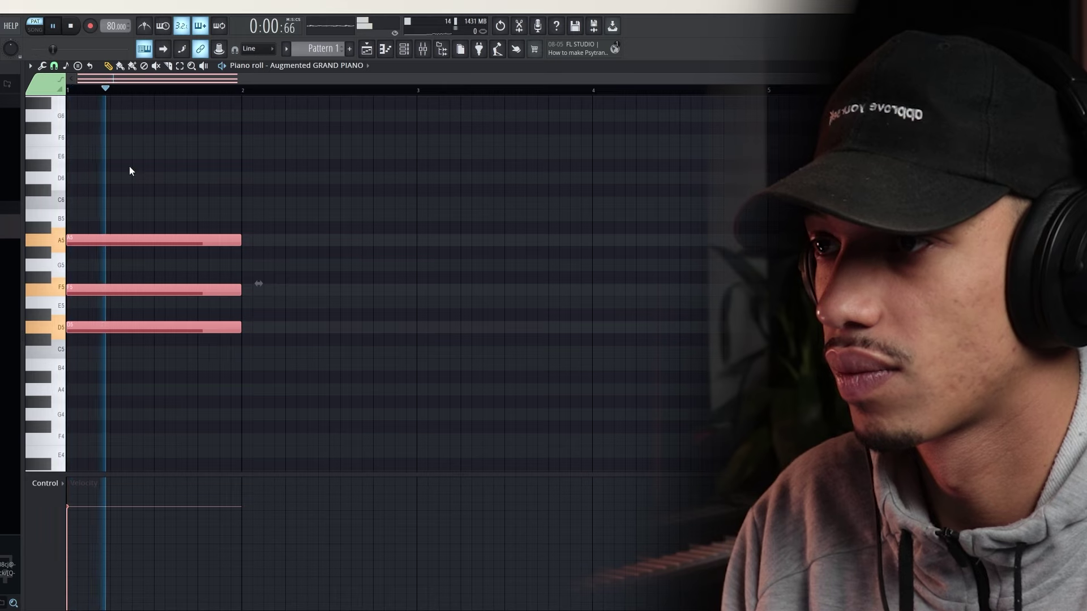
pyautogui.hotkey('ctrl', 'b')
# Duplicate the bar-2 chord into bar 3
pyautogui.scroll(-1, 306, 379)
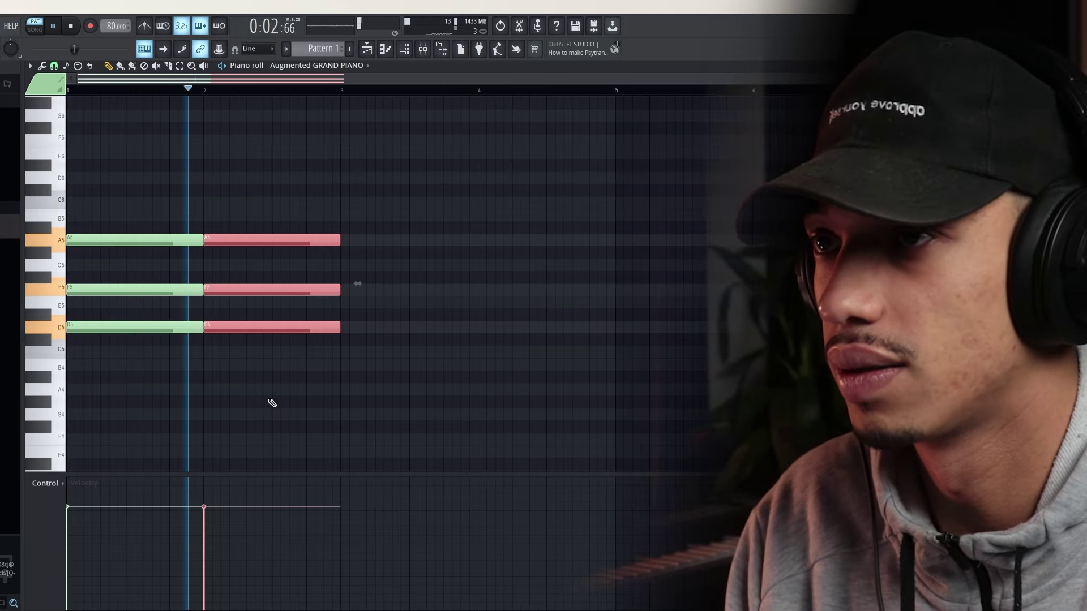
pyautogui.click(301, 395)
pyautogui.moveTo(366, 383); pyautogui.dragTo(308, 237)
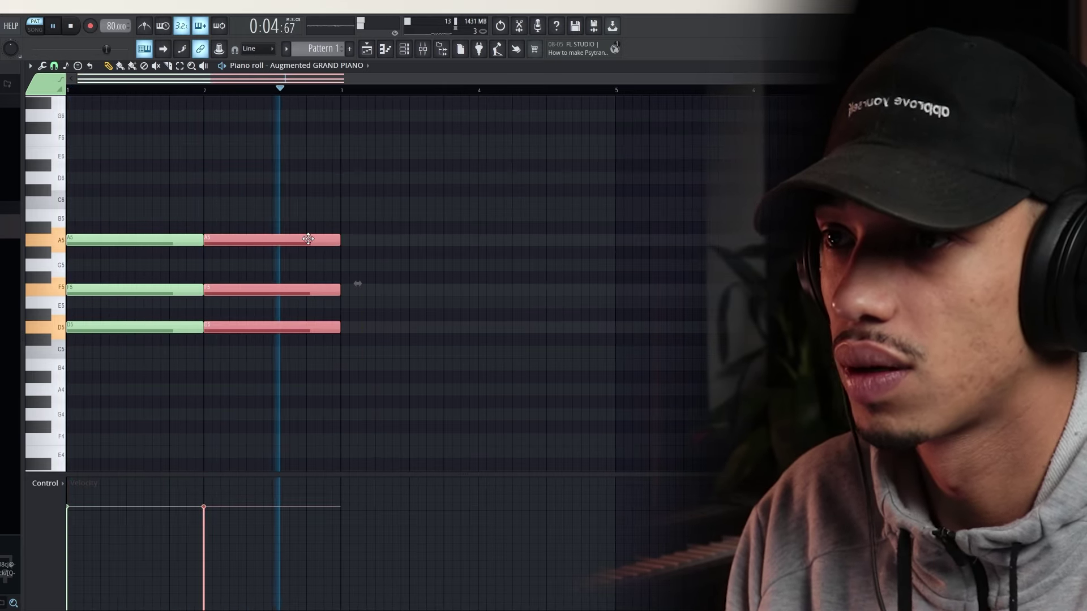
pyautogui.hotkey('ctrl', 'b')
pyautogui.click(419, 339)
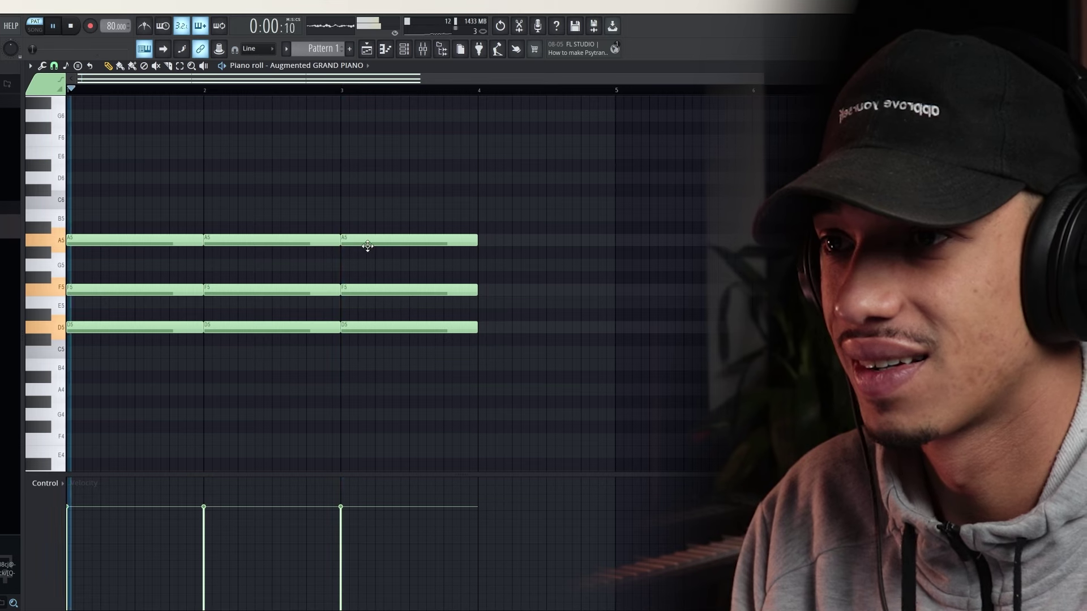
# Try several bar-3 voicings and settle on D5, F#5 and A5
pyautogui.moveTo(358, 242); pyautogui.dragTo(359, 216)
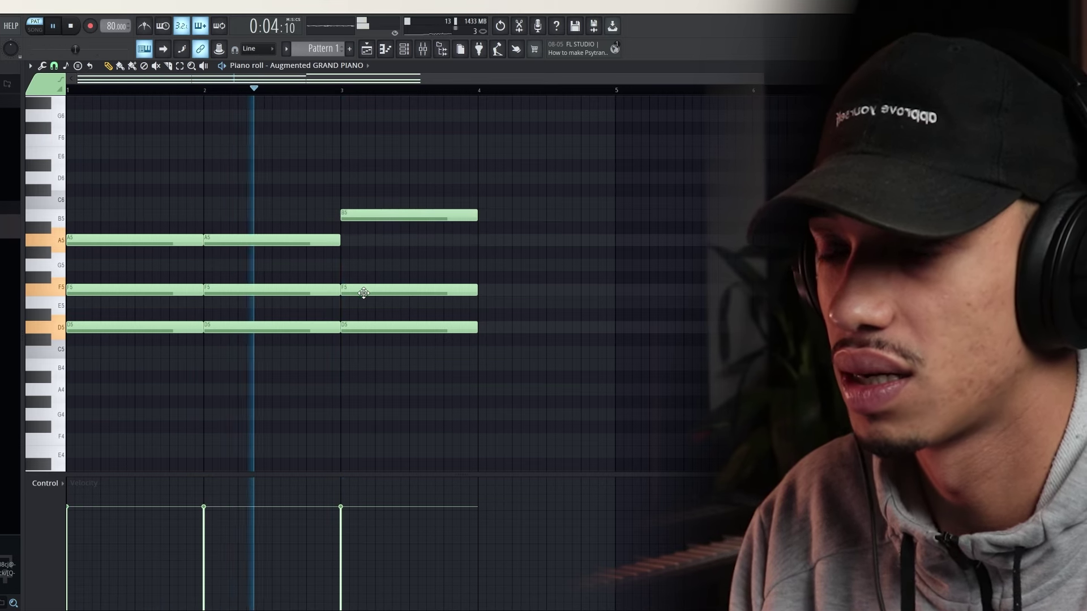
pyautogui.moveTo(364, 295)
pyautogui.mouseDown()
pyautogui.moveTo(365, 264)
pyautogui.moveTo(371, 294)
pyautogui.mouseUp()
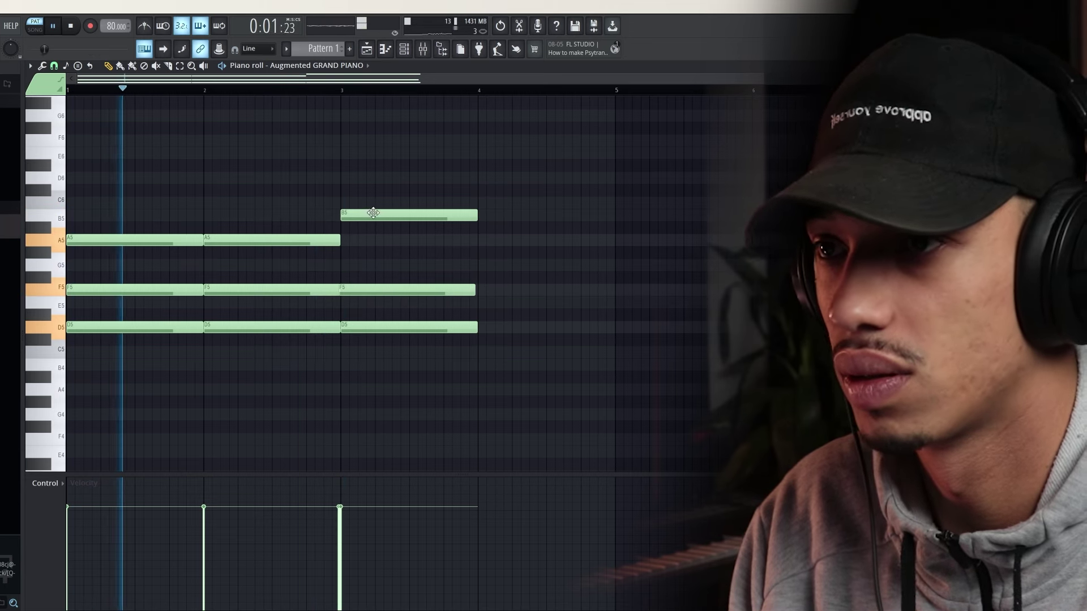
pyautogui.moveTo(371, 214); pyautogui.dragTo(369, 266)
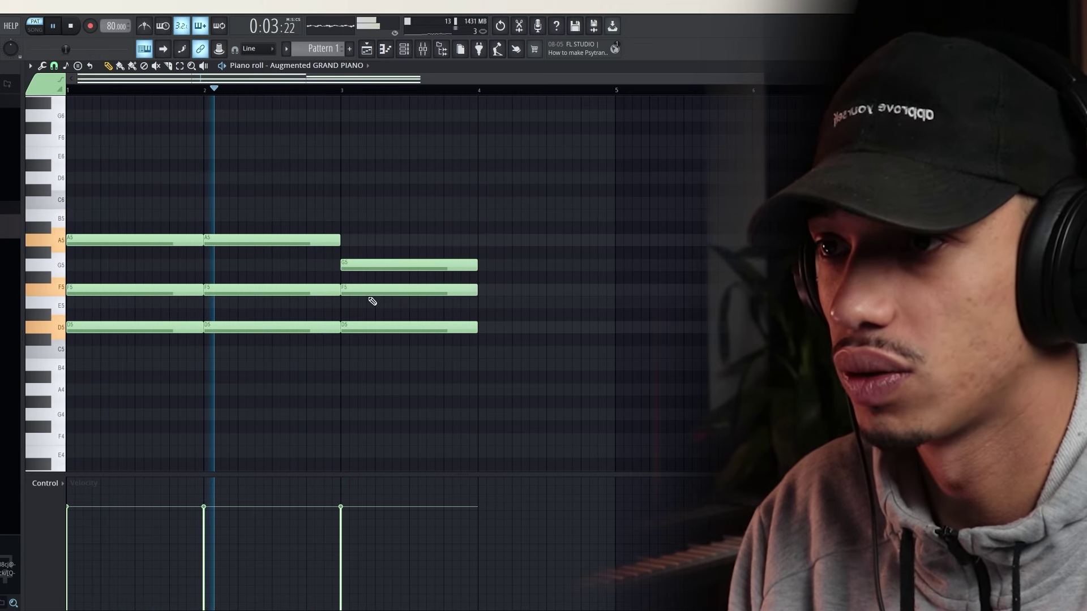
pyautogui.moveTo(363, 324); pyautogui.dragTo(361, 352)
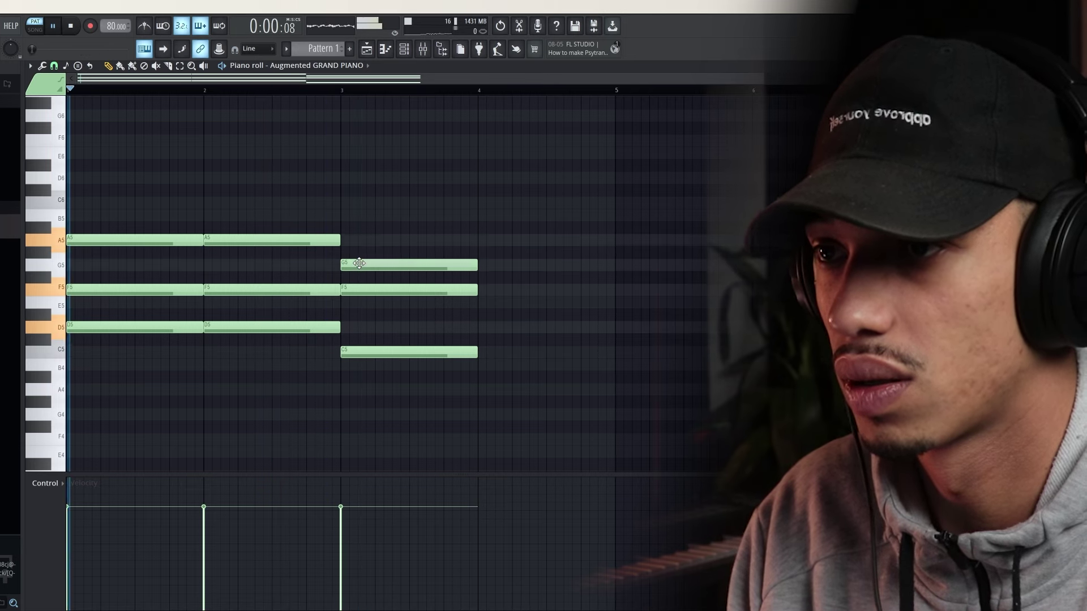
pyautogui.moveTo(359, 264); pyautogui.dragTo(359, 235)
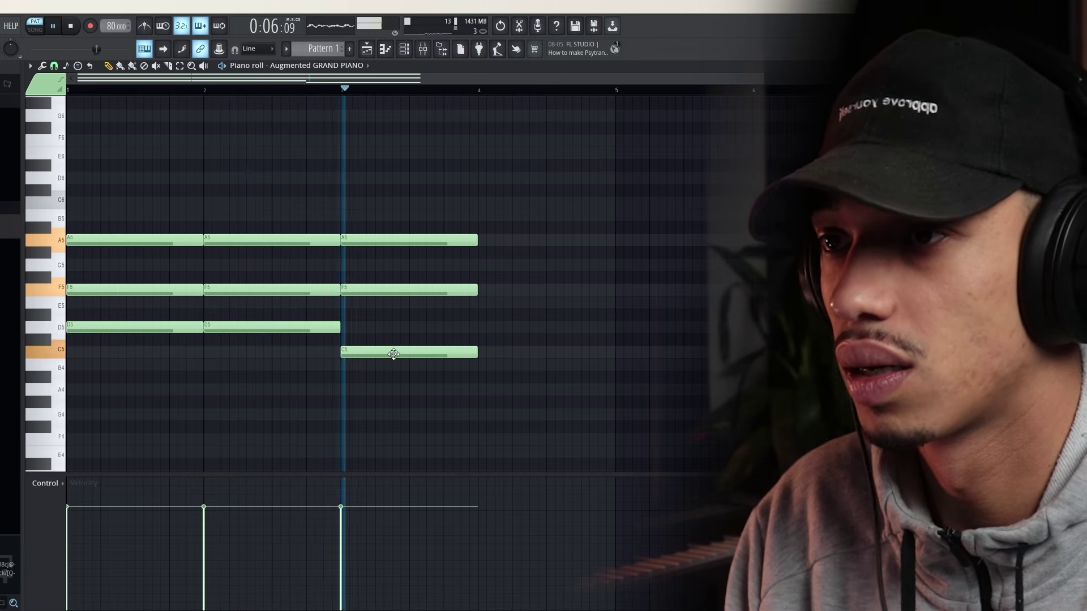
pyautogui.moveTo(394, 354); pyautogui.dragTo(397, 327)
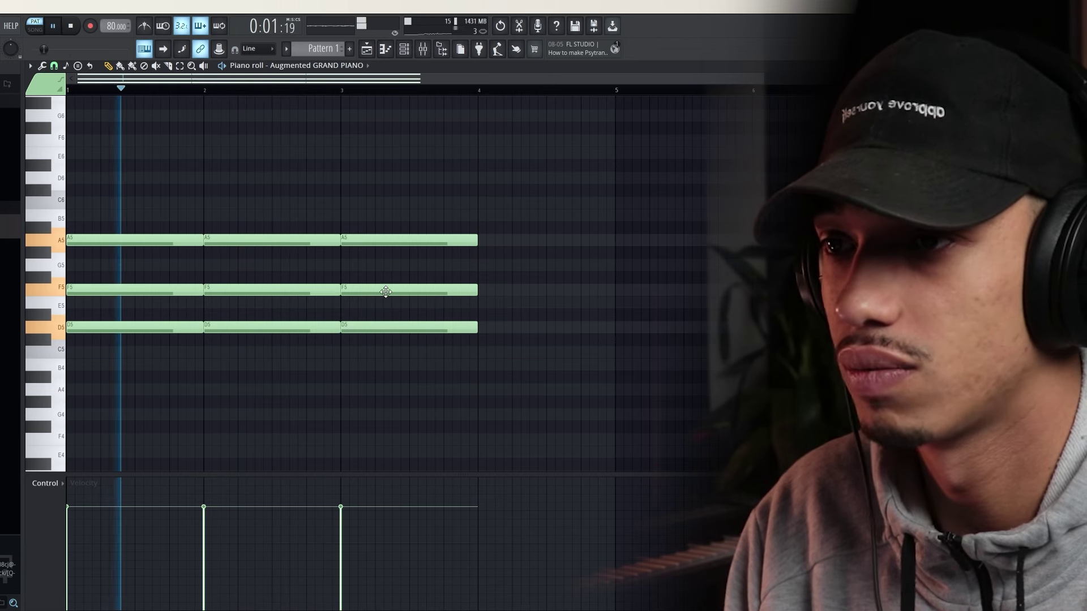
pyautogui.moveTo(384, 291); pyautogui.dragTo(383, 276)
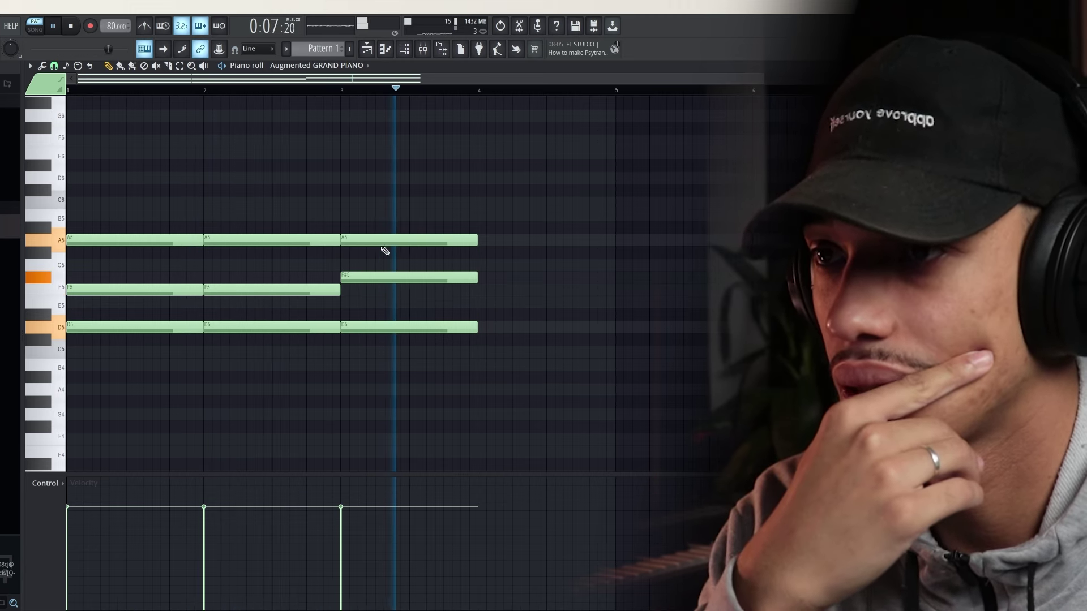
pyautogui.moveTo(383, 241)
pyautogui.mouseDown()
pyautogui.moveTo(369, 225)
pyautogui.moveTo(368, 246)
pyautogui.mouseUp()
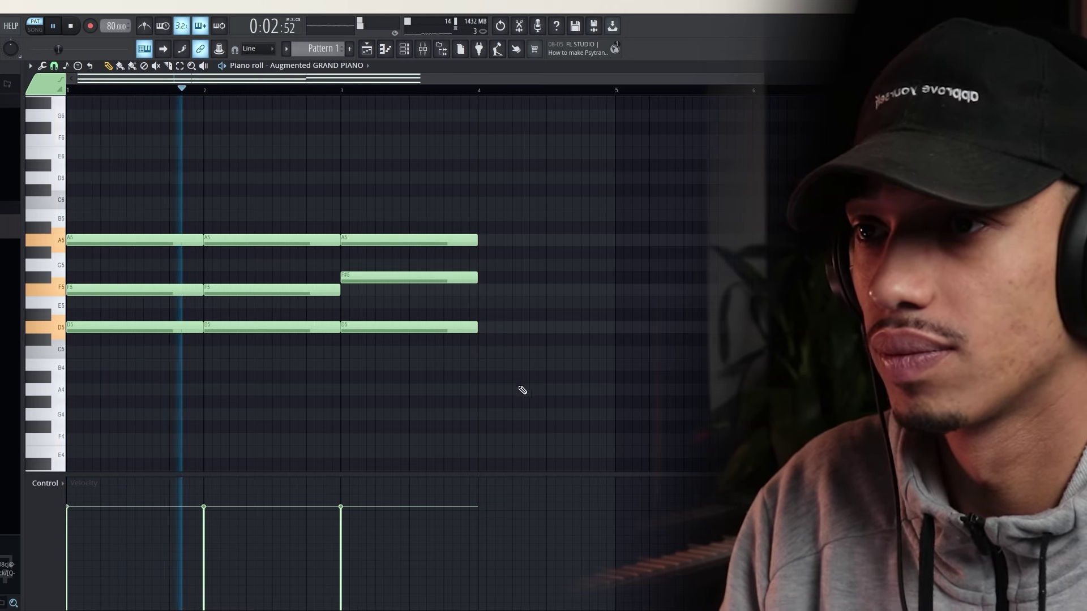
pyautogui.moveTo(523, 392); pyautogui.dragTo(343, 210)
# Duplicate the bar-3 chord into bar 4 and revoice it as D5, F#5 and G#5
pyautogui.hotkey('ctrl', 'b')
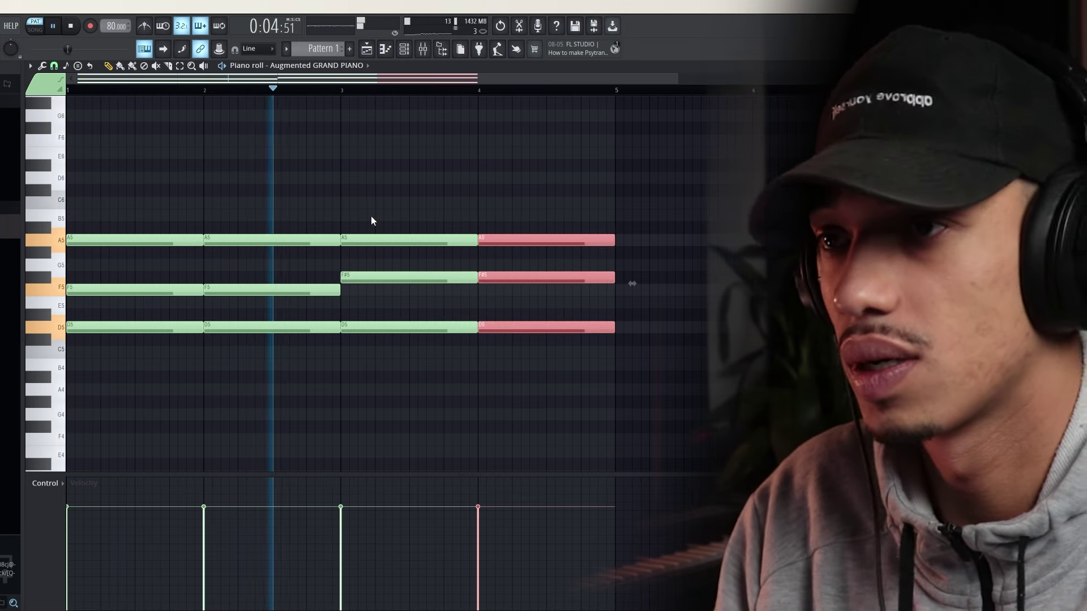
pyautogui.hotkey('ctrl', 'd')
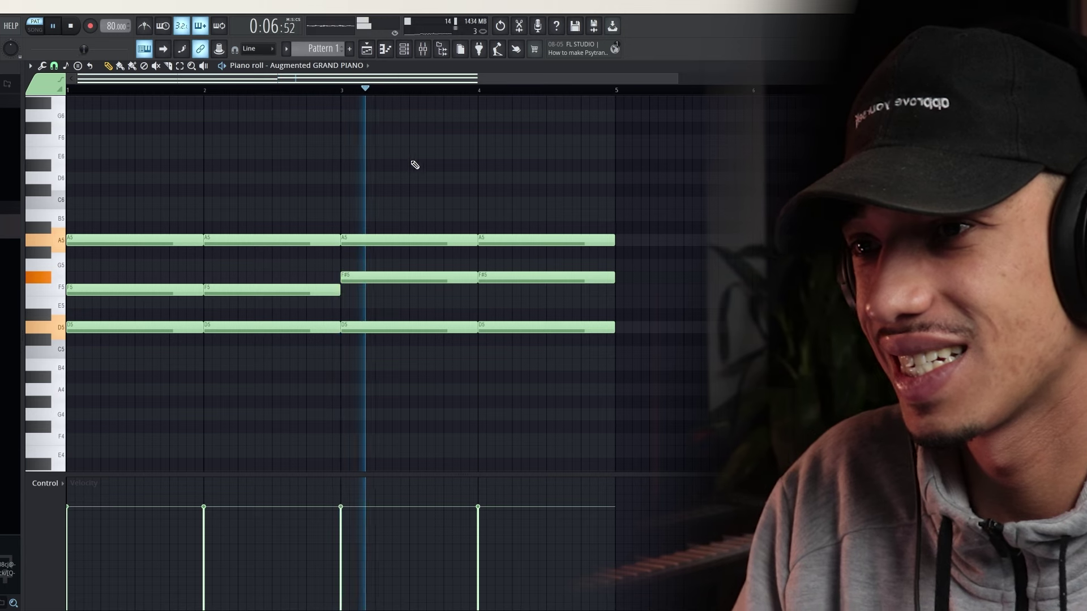
pyautogui.moveTo(525, 278); pyautogui.dragTo(526, 300)
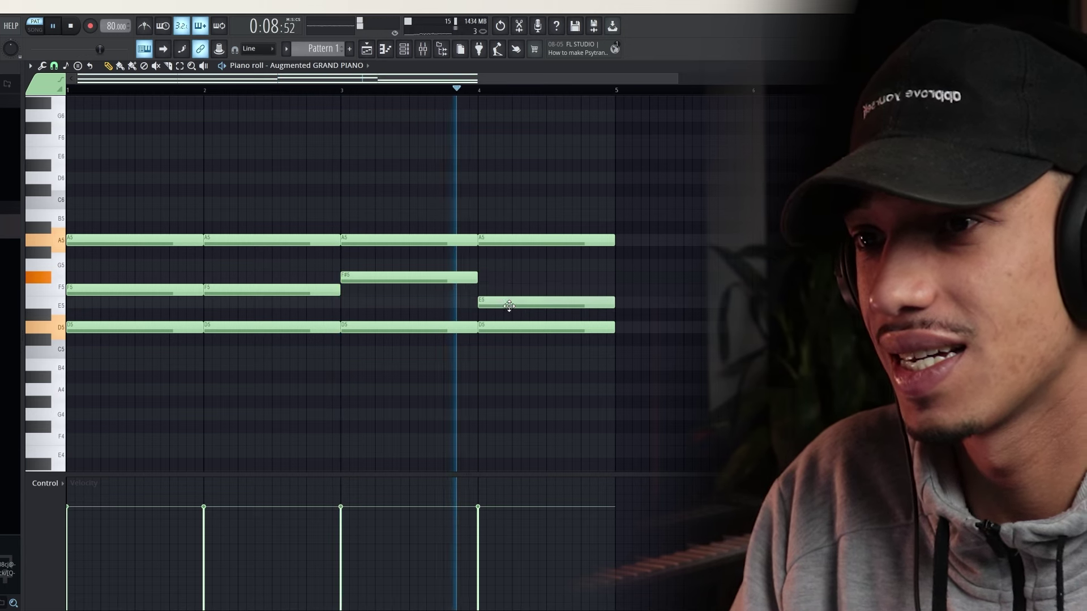
pyautogui.moveTo(502, 241); pyautogui.dragTo(506, 254)
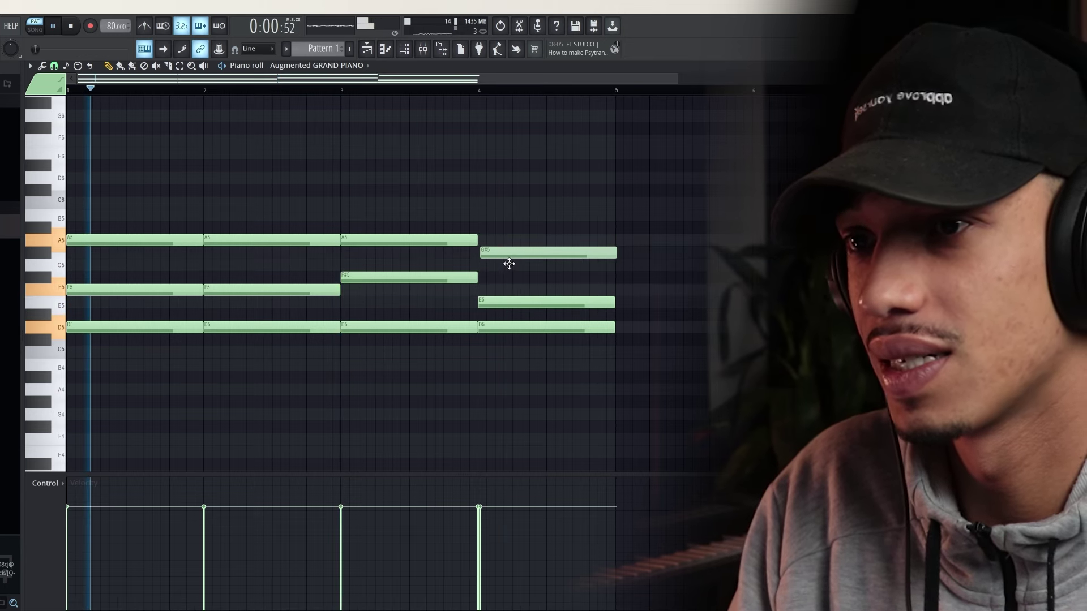
pyautogui.moveTo(511, 303); pyautogui.dragTo(512, 277)
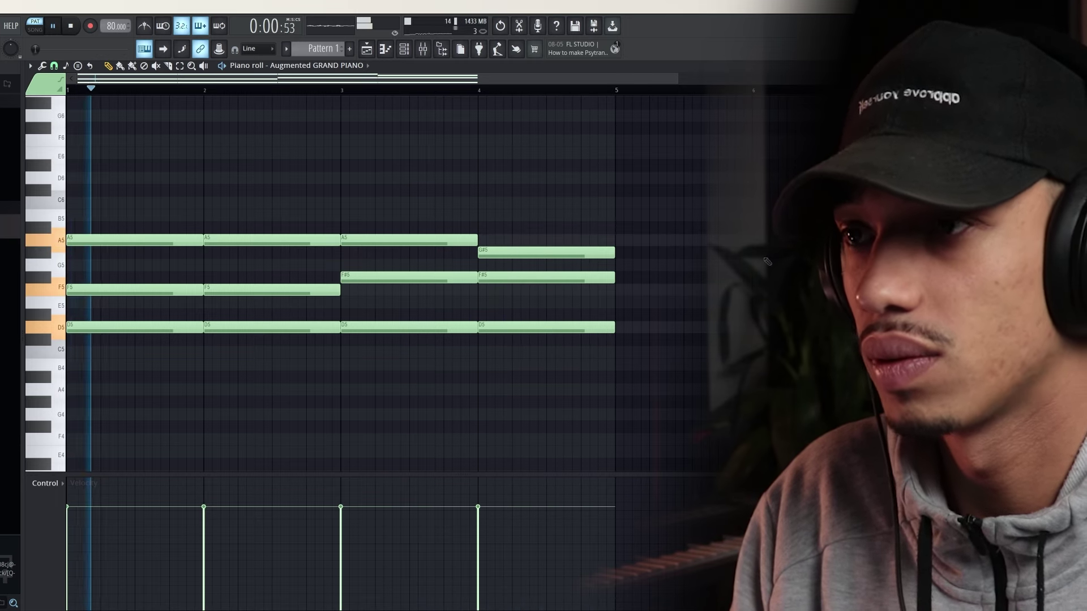
pyautogui.press('space')
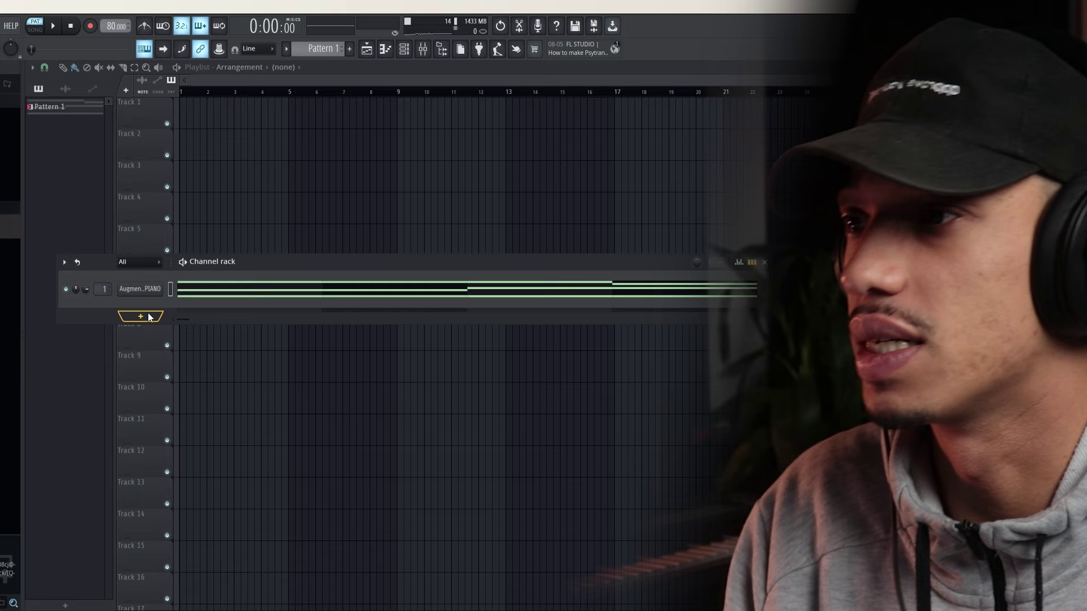
# Add a new Sampler channel to the channel rack
pyautogui.click(130, 317)
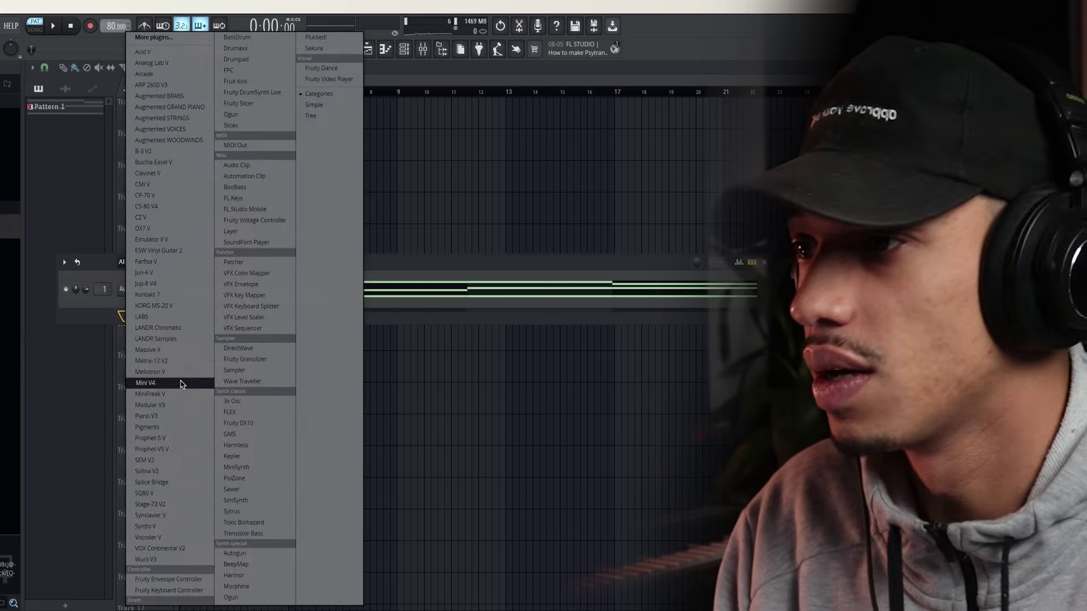
pyautogui.click(96, 316)
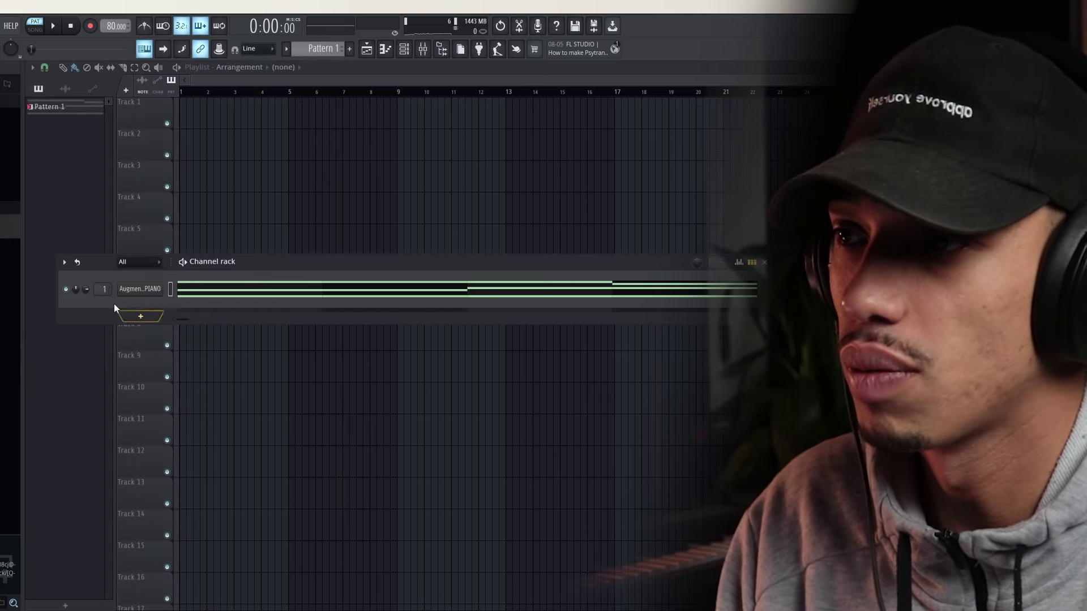
pyautogui.click(136, 317)
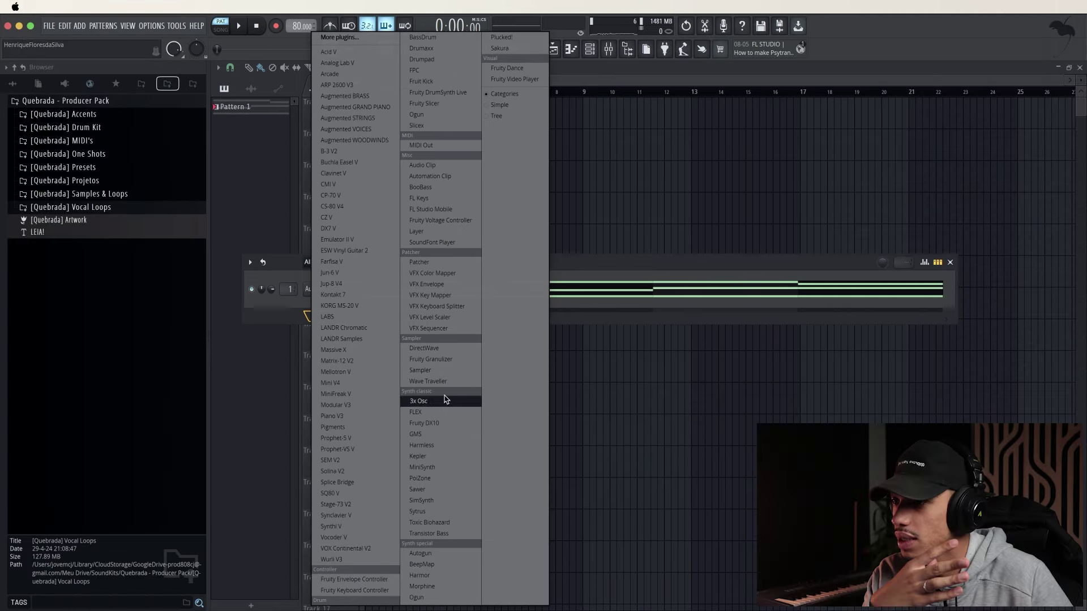
pyautogui.click(420, 370)
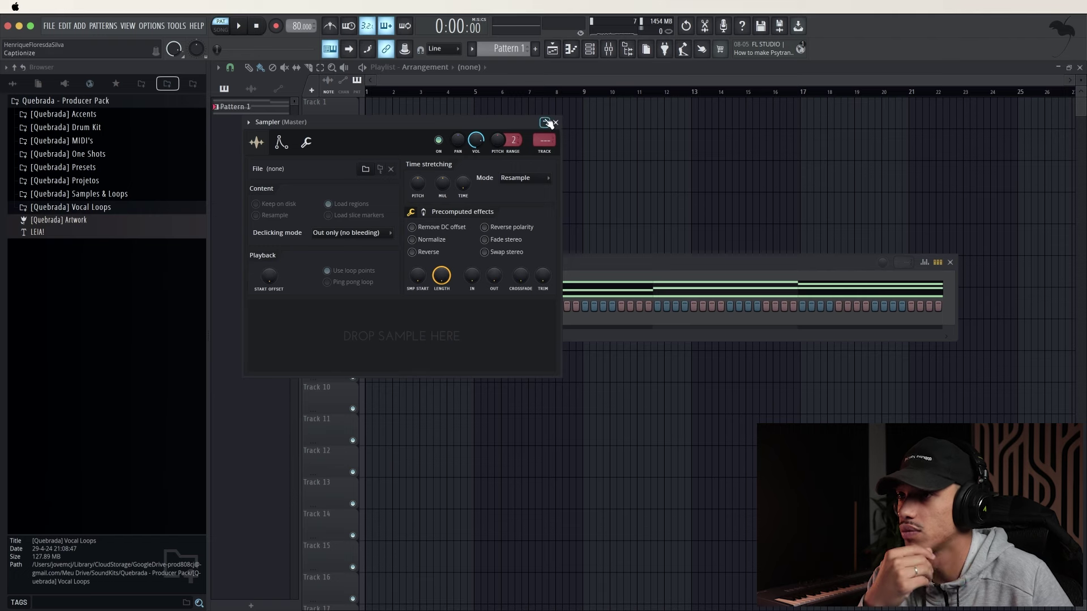
pyautogui.click(556, 123)
# Browse Titã Producer Pack's MIDI - Escalas folders to the D - Scales MIDI files
pyautogui.click(150, 85)
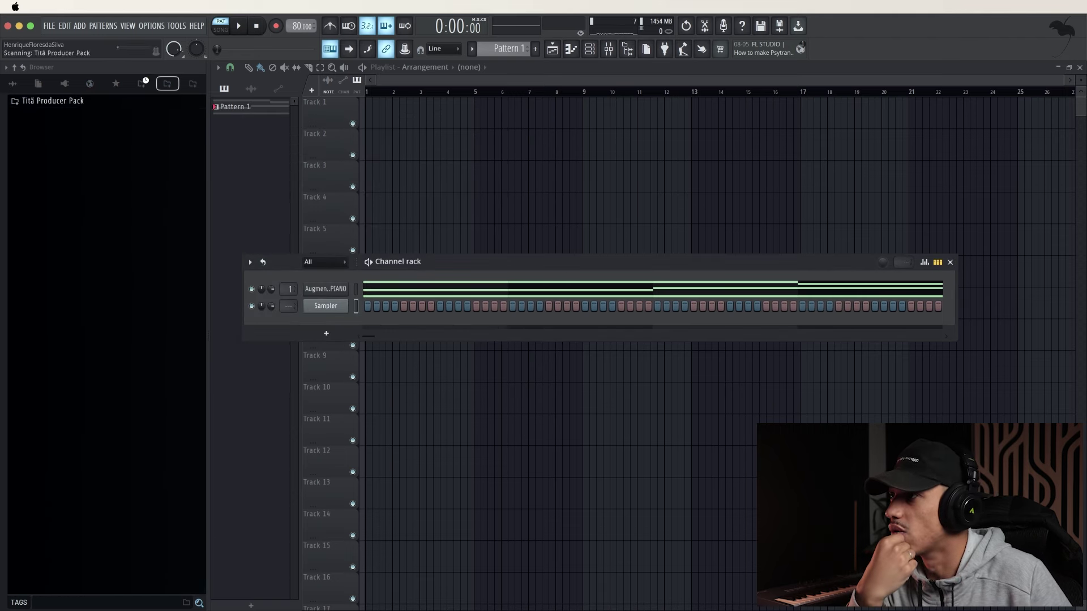
pyautogui.click(124, 114)
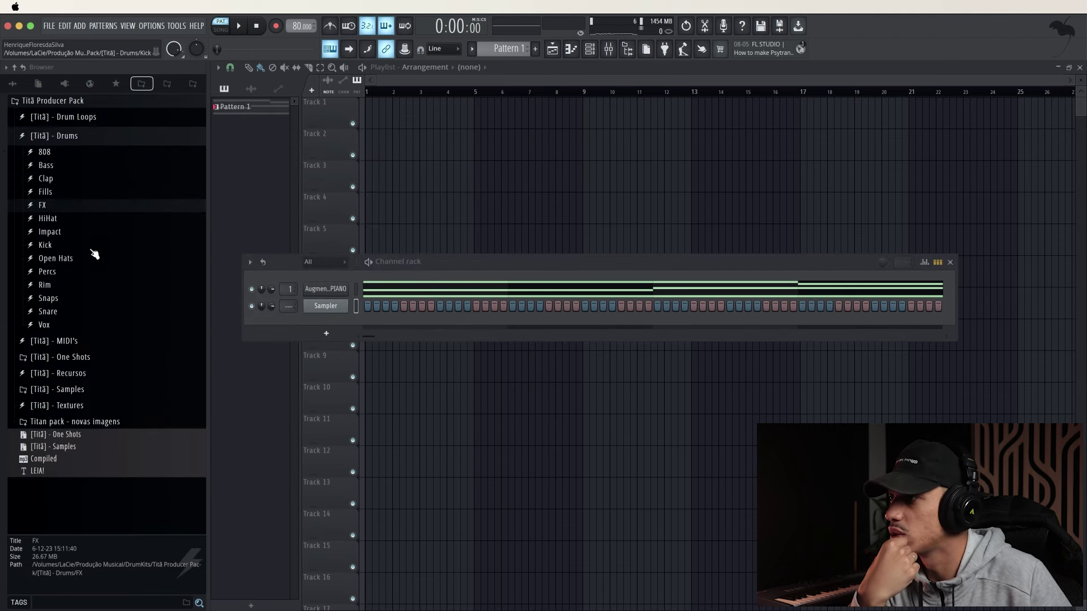
pyautogui.click(84, 343)
pyautogui.click(87, 345)
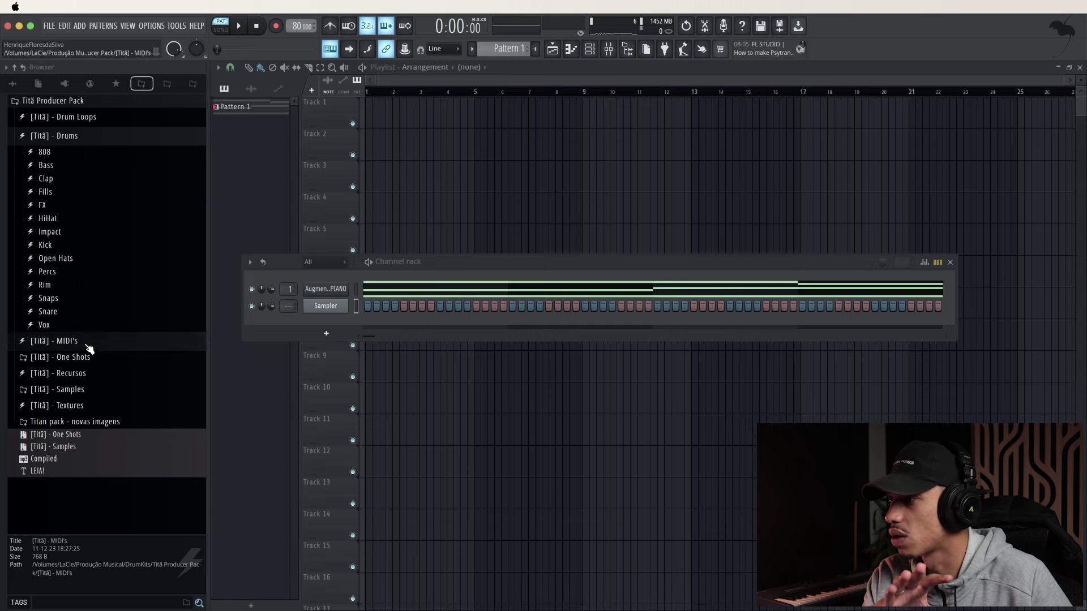
pyautogui.click(92, 371)
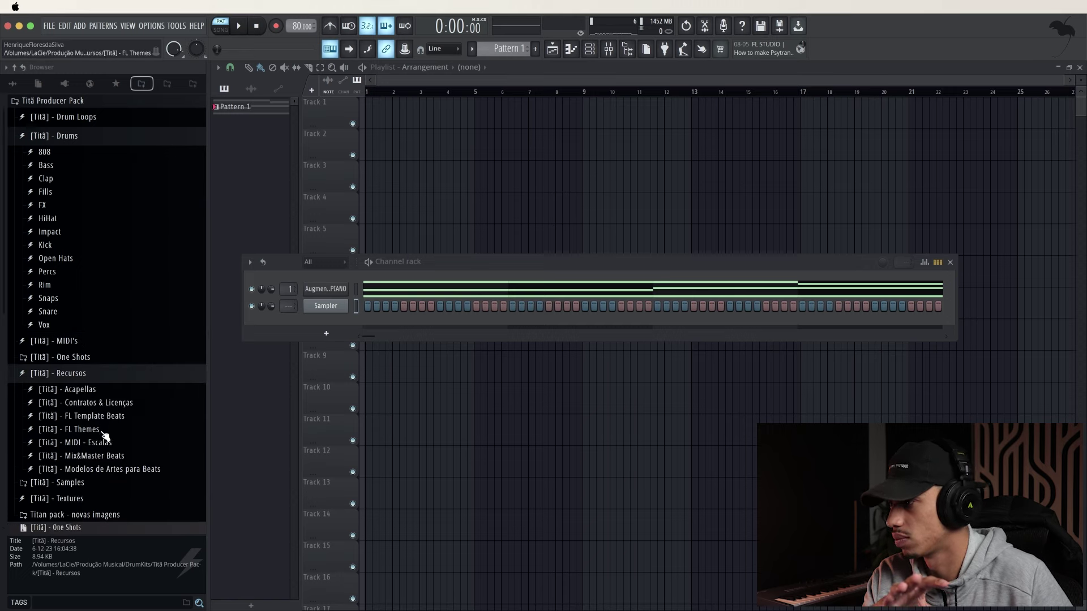
pyautogui.click(103, 445)
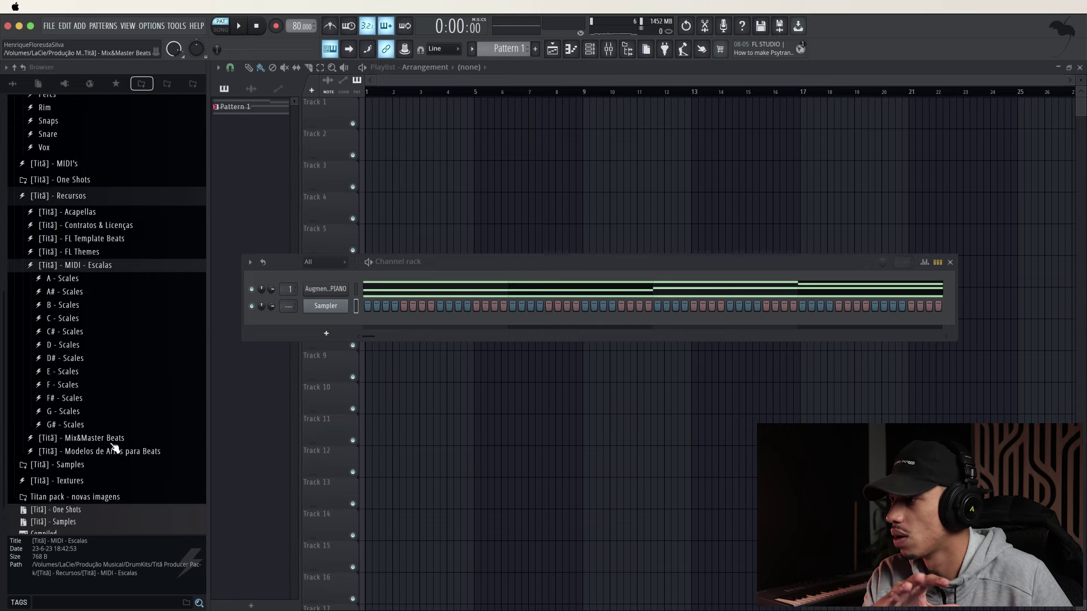
pyautogui.click(70, 367)
pyautogui.click(74, 353)
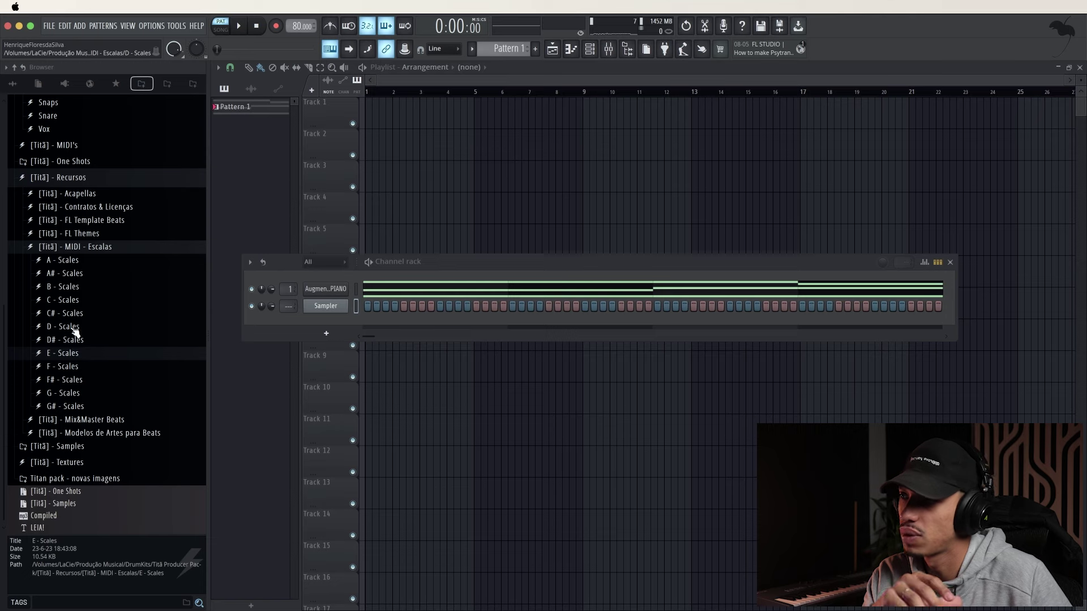
pyautogui.click(68, 326)
pyautogui.scroll(-4, 79, 396)
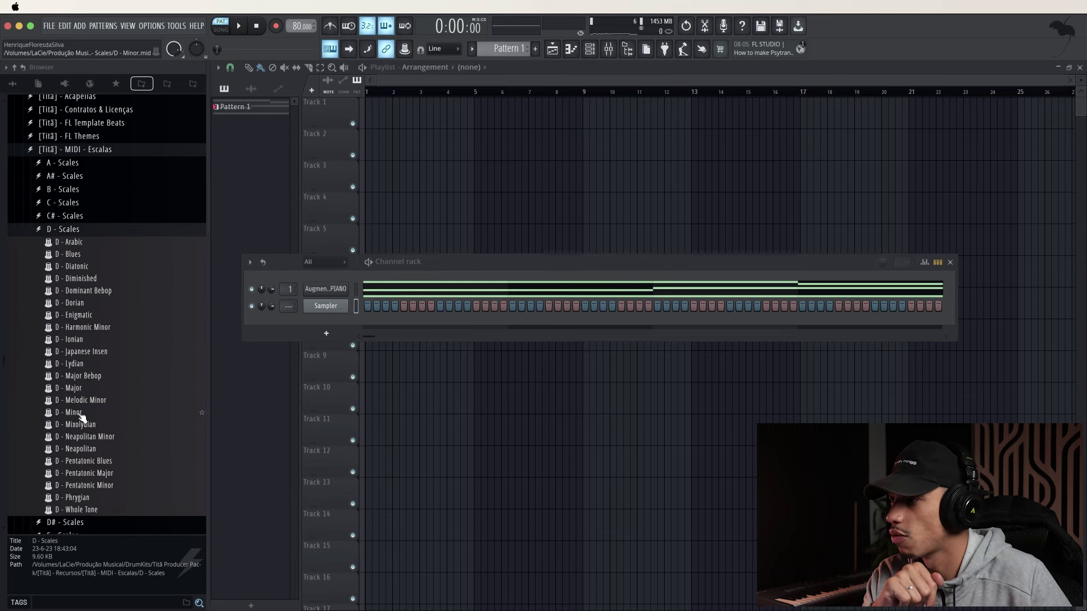
# Drop D - Minor.mid onto the Sampler channel and accept the MIDI import
pyautogui.moveTo(79, 417); pyautogui.dragTo(305, 363)
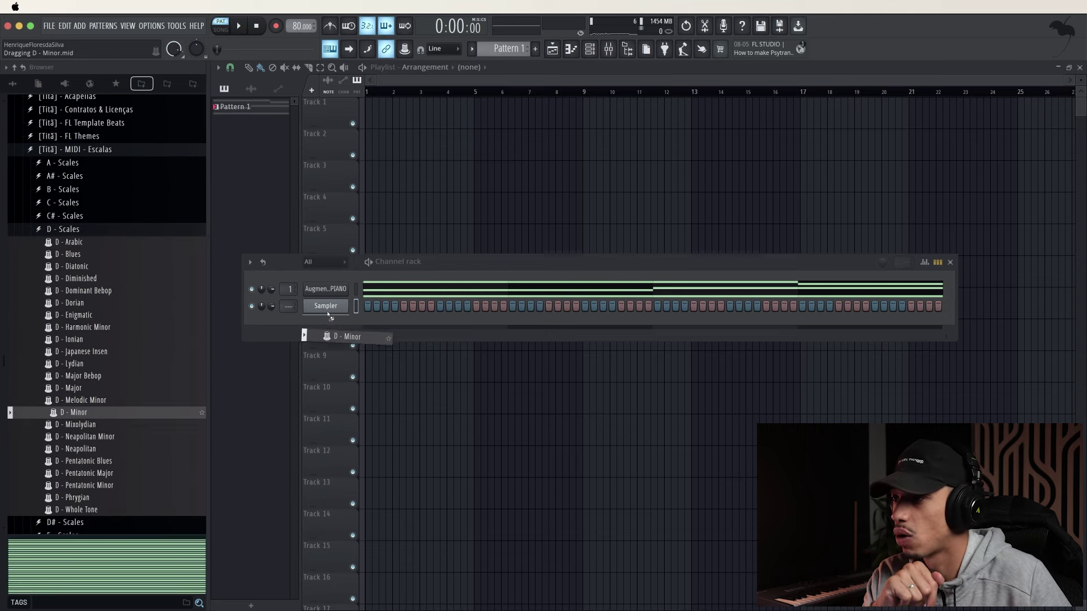
pyautogui.moveTo(330, 311); pyautogui.dragTo(331, 312)
pyautogui.click(629, 382)
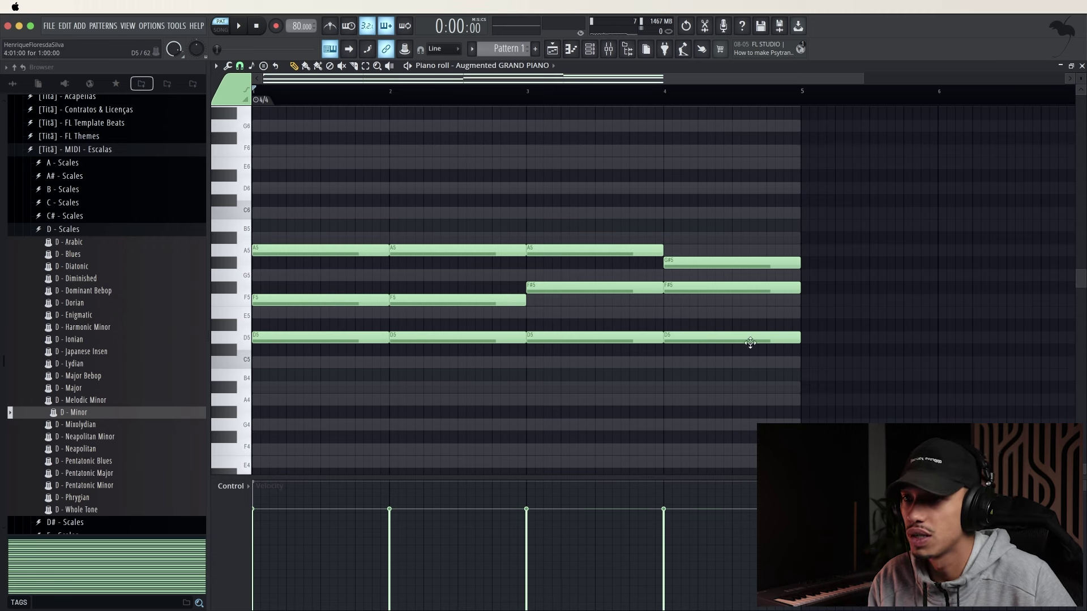
# Revoice bar 3 to A#5–G5–D5 and bar 4 to A5–E5–D5, checking by playback, then close the piano roll
pyautogui.moveTo(827, 328); pyautogui.dragTo(590, 272)
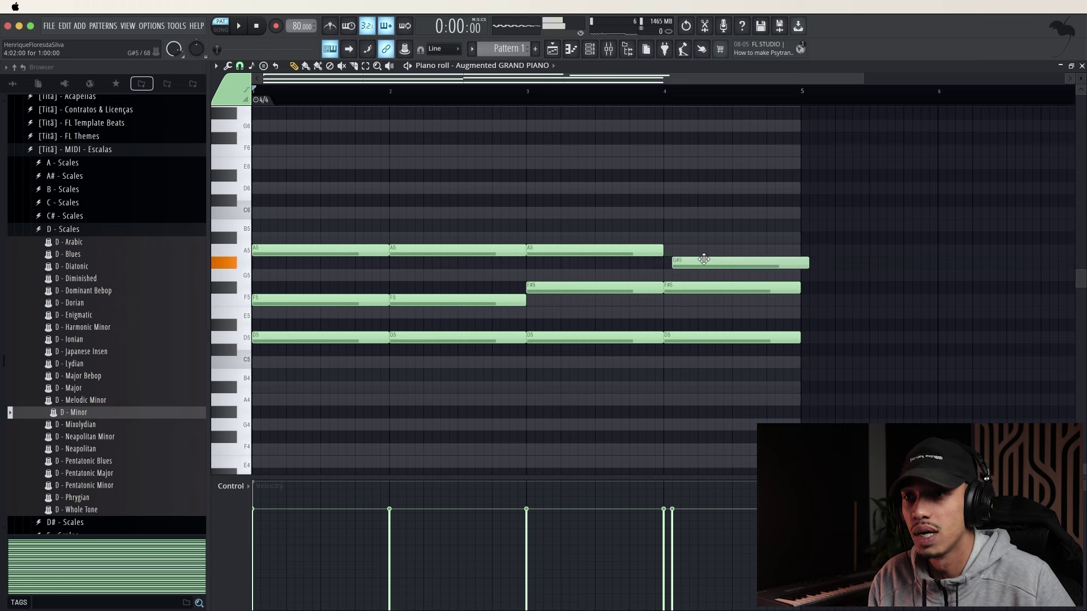
pyautogui.moveTo(695, 258); pyautogui.dragTo(721, 317)
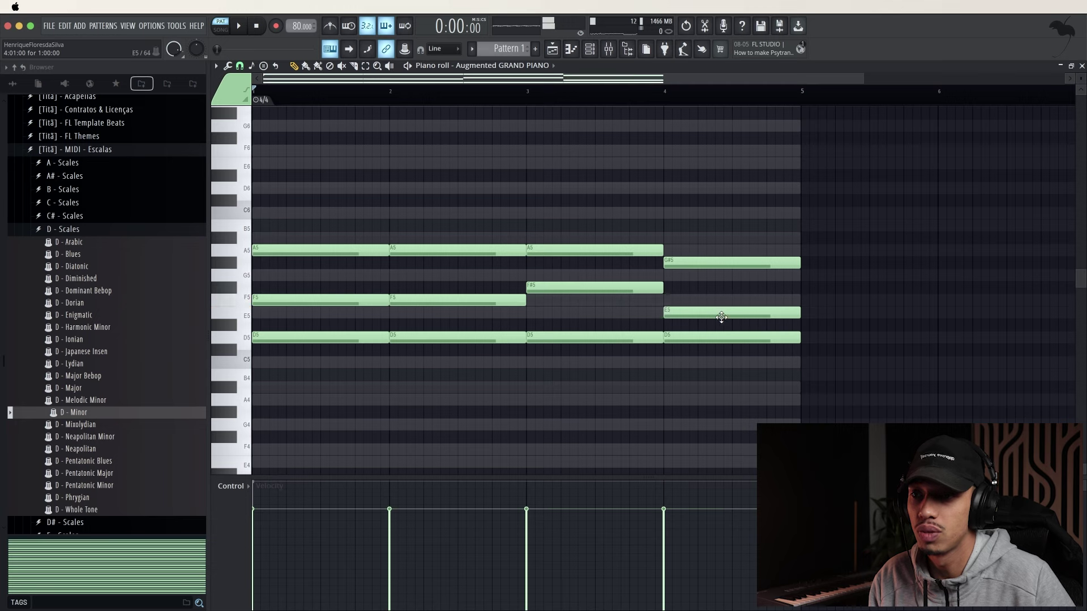
pyautogui.moveTo(613, 291); pyautogui.dragTo(613, 307)
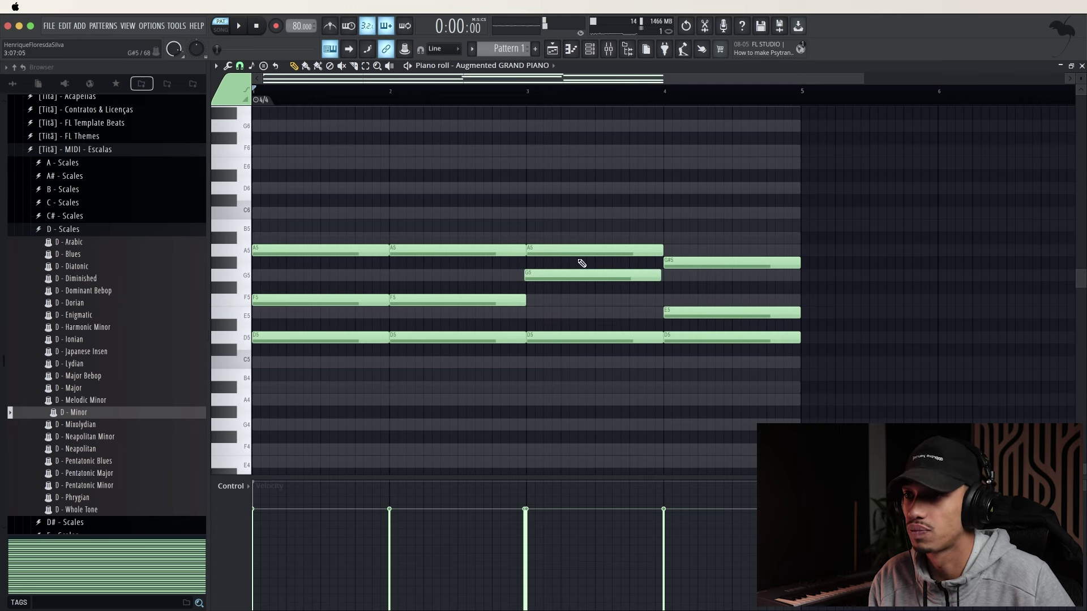
pyautogui.moveTo(565, 250); pyautogui.dragTo(562, 237)
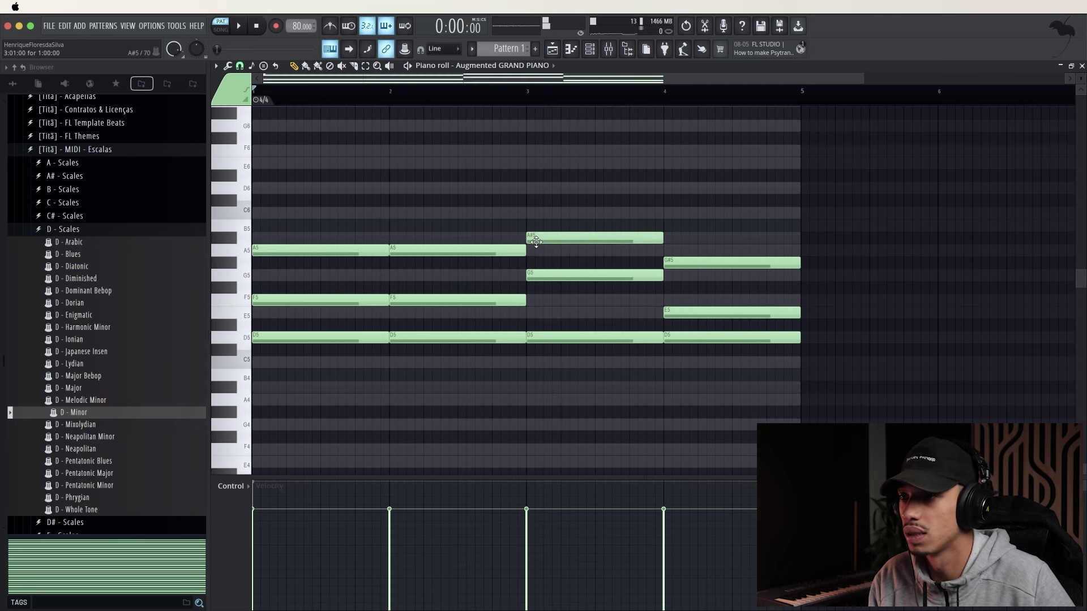
pyautogui.press('space')
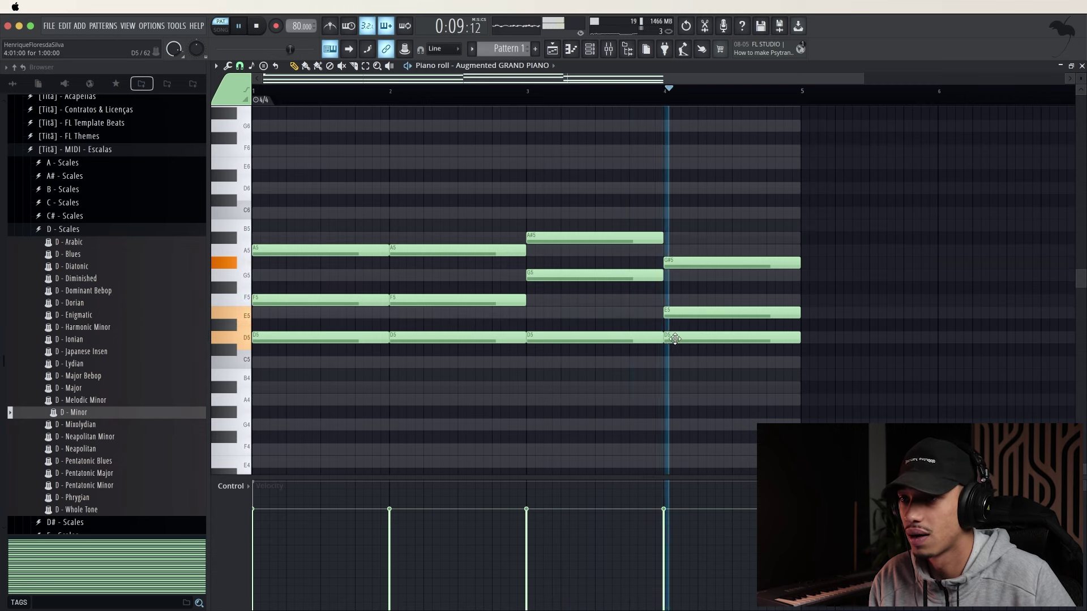
pyautogui.press('space')
pyautogui.moveTo(680, 257); pyautogui.dragTo(681, 244)
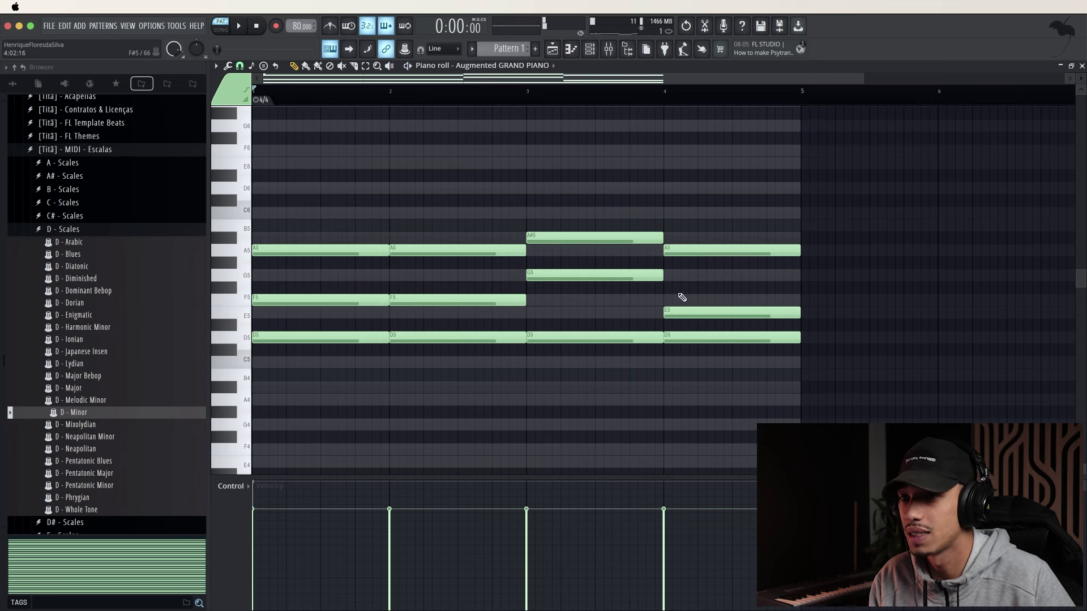
pyautogui.press('space')
pyautogui.click(635, 93)
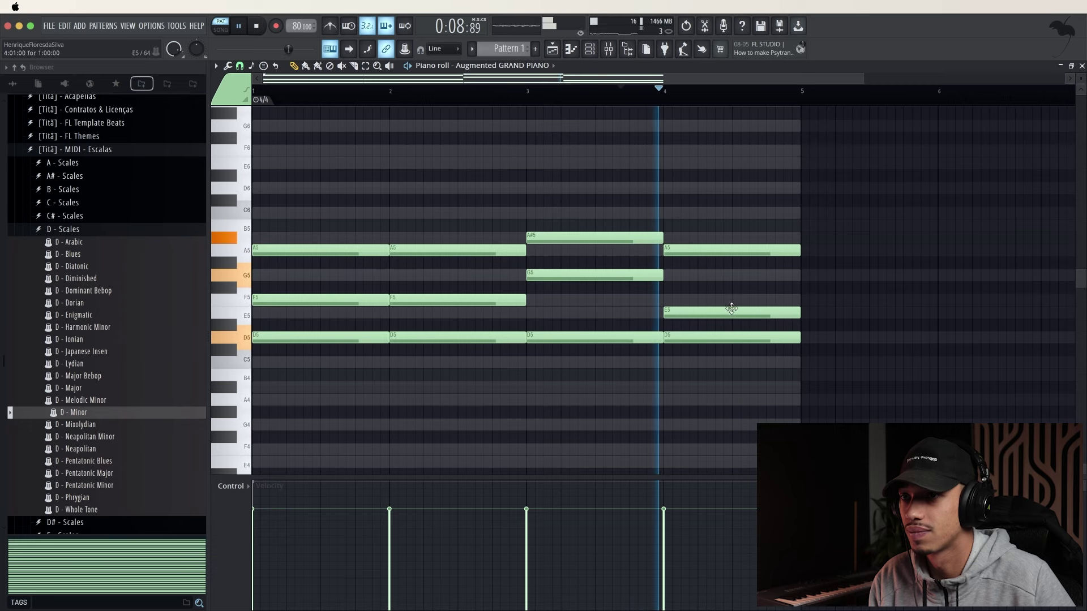
pyautogui.keyDown('ctrl'); pyautogui.scroll(-1, 687, 362); pyautogui.keyUp('ctrl')
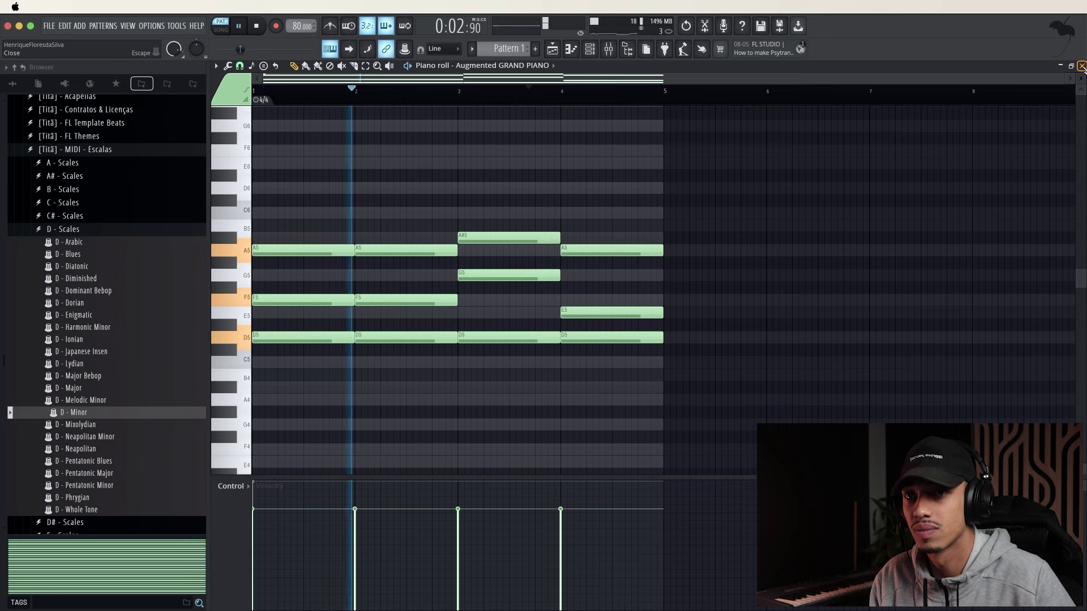
pyautogui.click(1081, 66)
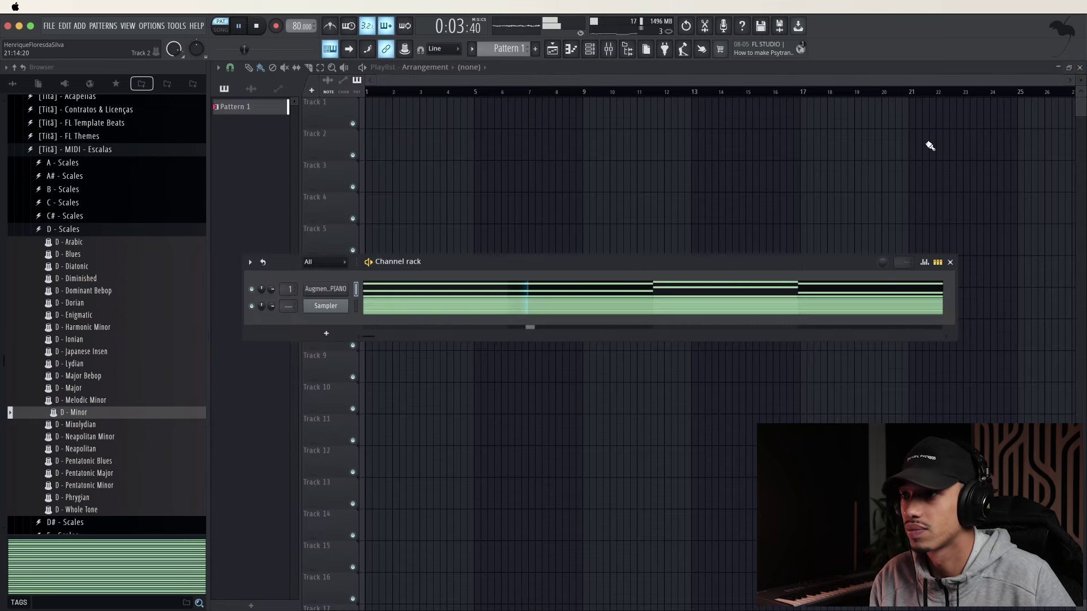
# Clone the piano channel and paste the original's chord notes into Augmented GRAND PIANO #2
pyautogui.rightClick(360, 297)
pyautogui.click(391, 383)
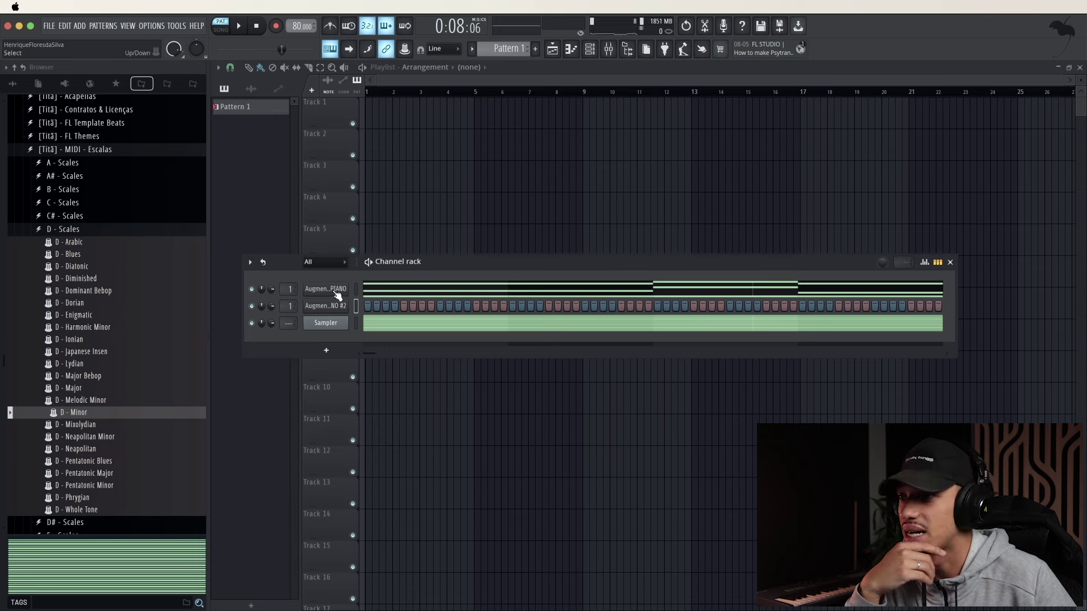
pyautogui.rightClick(338, 296)
pyautogui.click(473, 305)
pyautogui.rightClick(331, 308)
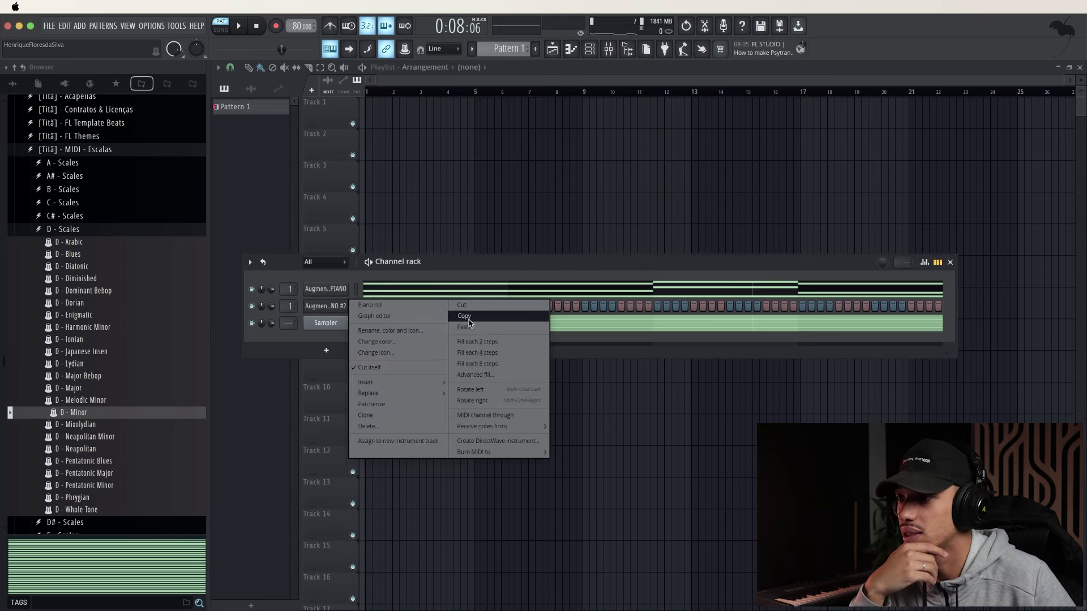
pyautogui.click(468, 327)
# Route the pianos to mixer inserts 8 and 7 and open the clone's piano roll
pyautogui.rightClick(344, 307)
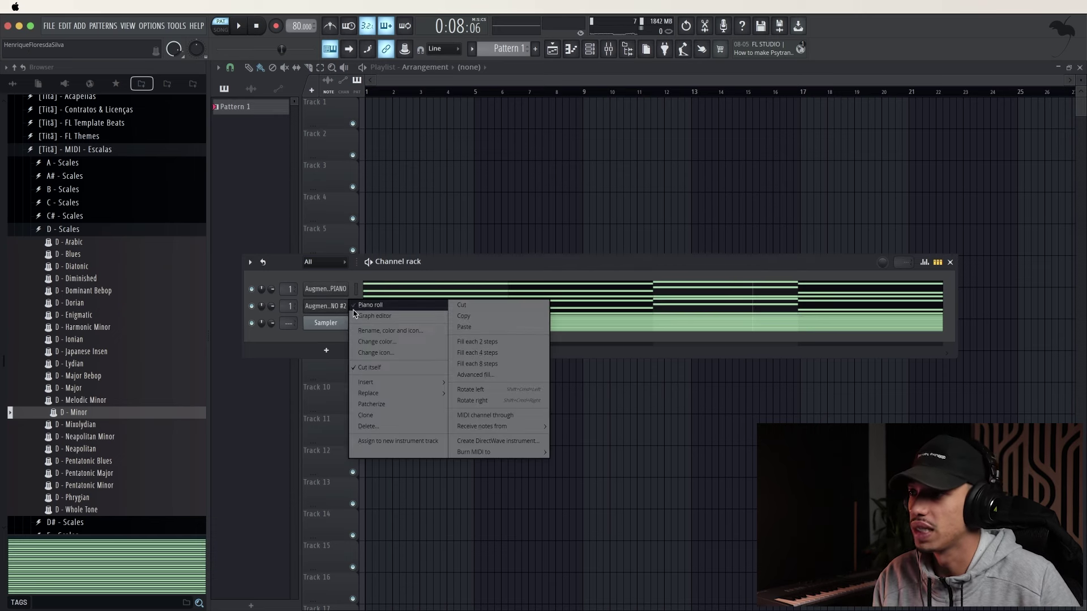
pyautogui.moveTo(289, 290); pyautogui.dragTo(289, 278)
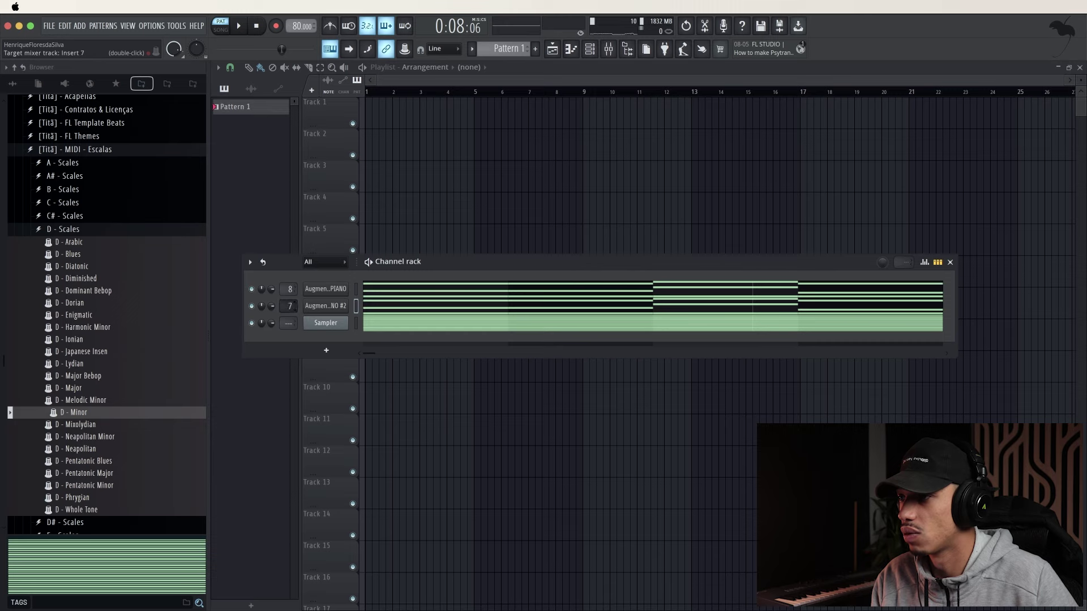
pyautogui.rightClick(352, 310)
pyautogui.click(436, 308)
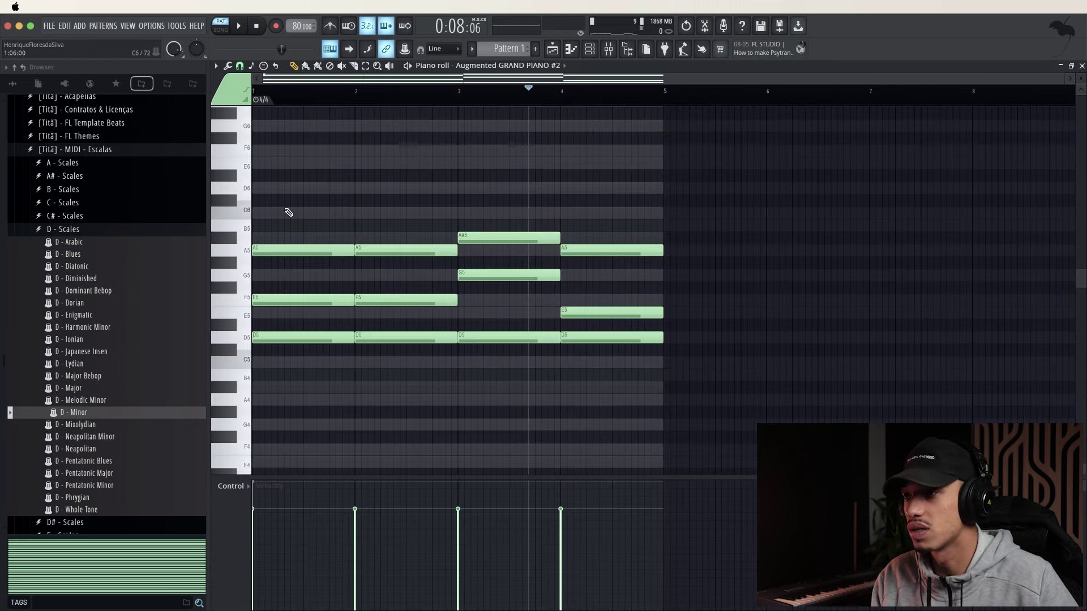
# Replace the first long A5 note in bar 1 with a short A5 note
pyautogui.press('space')
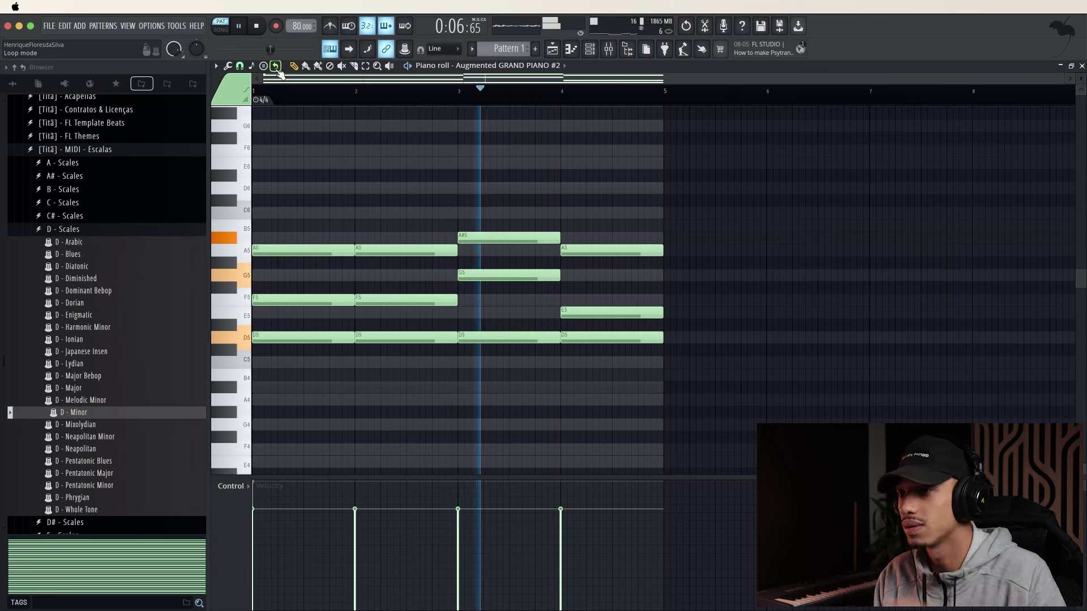
pyautogui.press('space')
pyautogui.press('space')
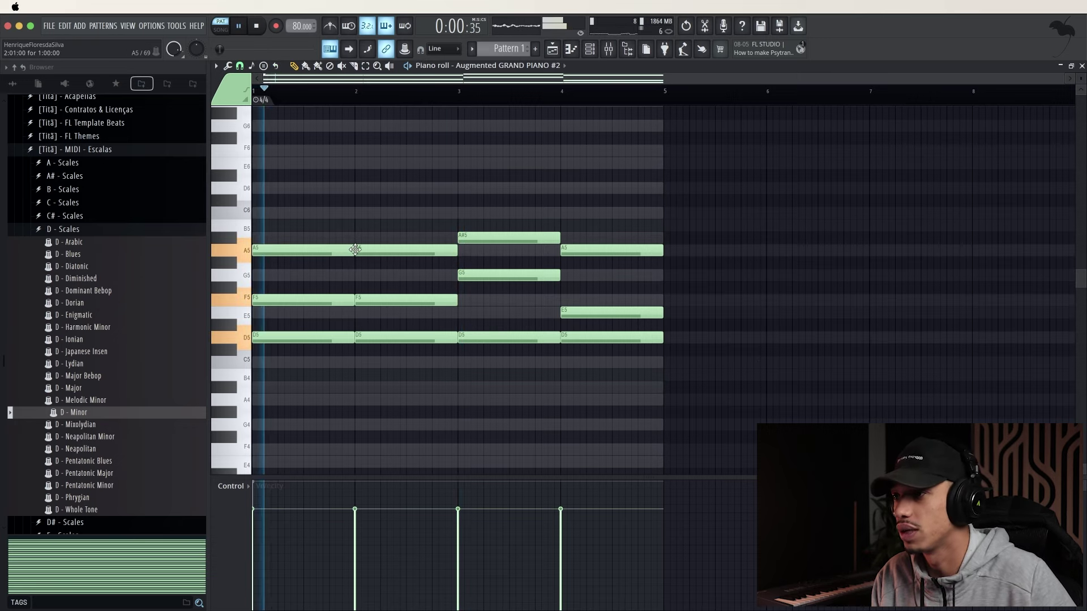
pyautogui.moveTo(350, 250); pyautogui.dragTo(319, 250)
pyautogui.click(331, 252)
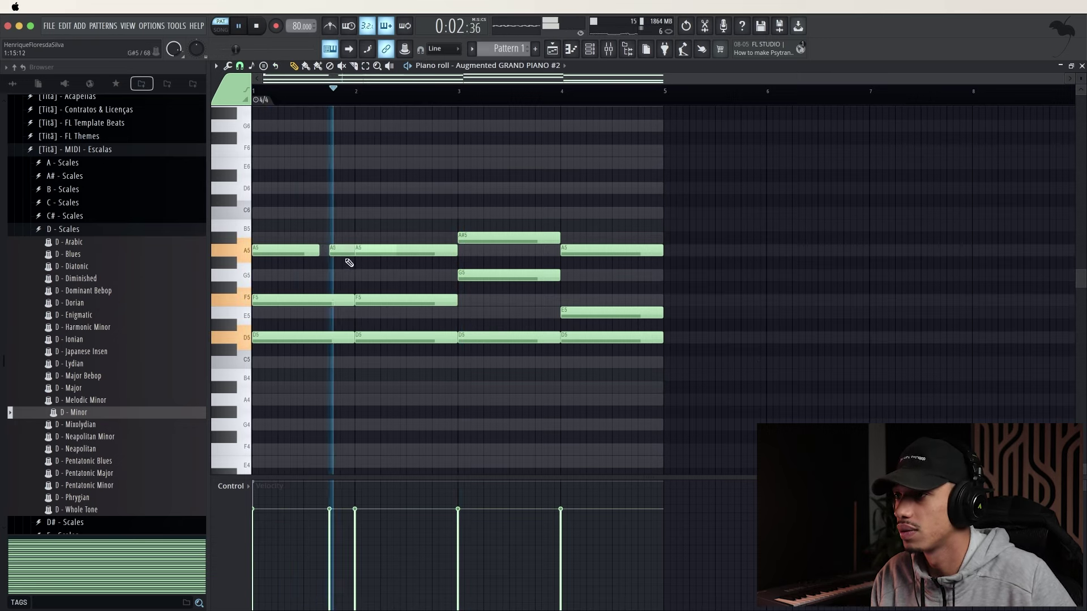
pyautogui.rightClick(314, 251)
pyautogui.press('space')
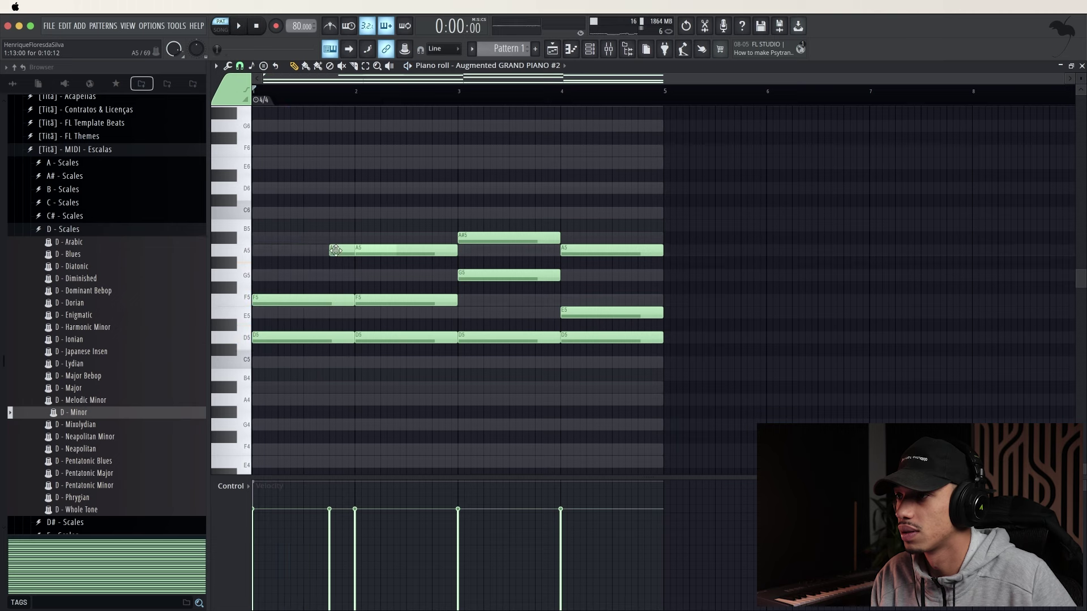
pyautogui.moveTo(305, 250); pyautogui.dragTo(328, 255)
pyautogui.press('space')
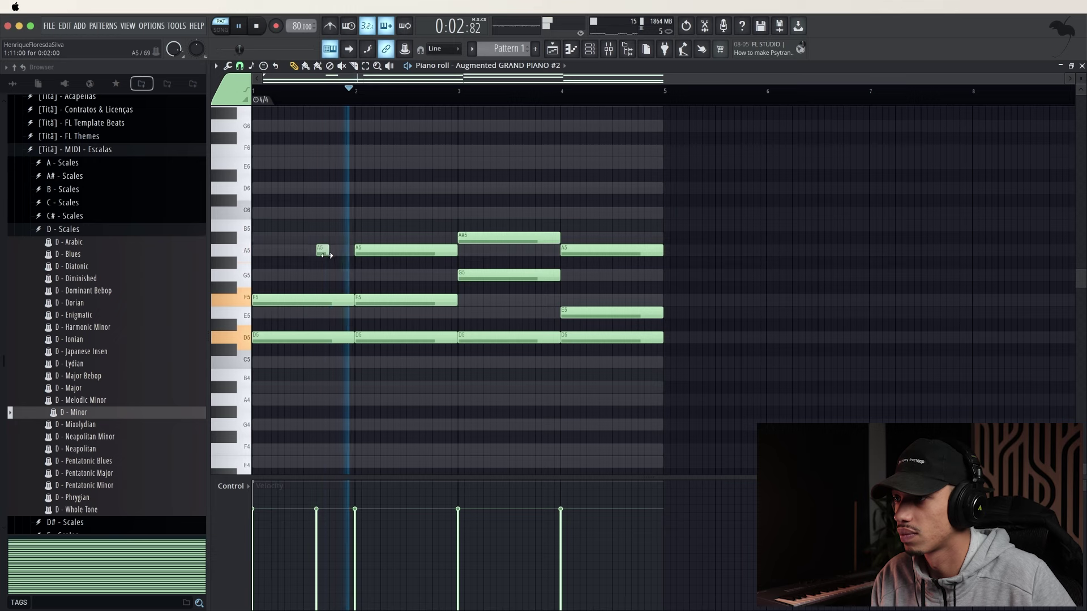
# Shorten the first F5 note and add a short F5 after it in bar 1
pyautogui.press('space')
pyautogui.press('space')
pyautogui.click(330, 276)
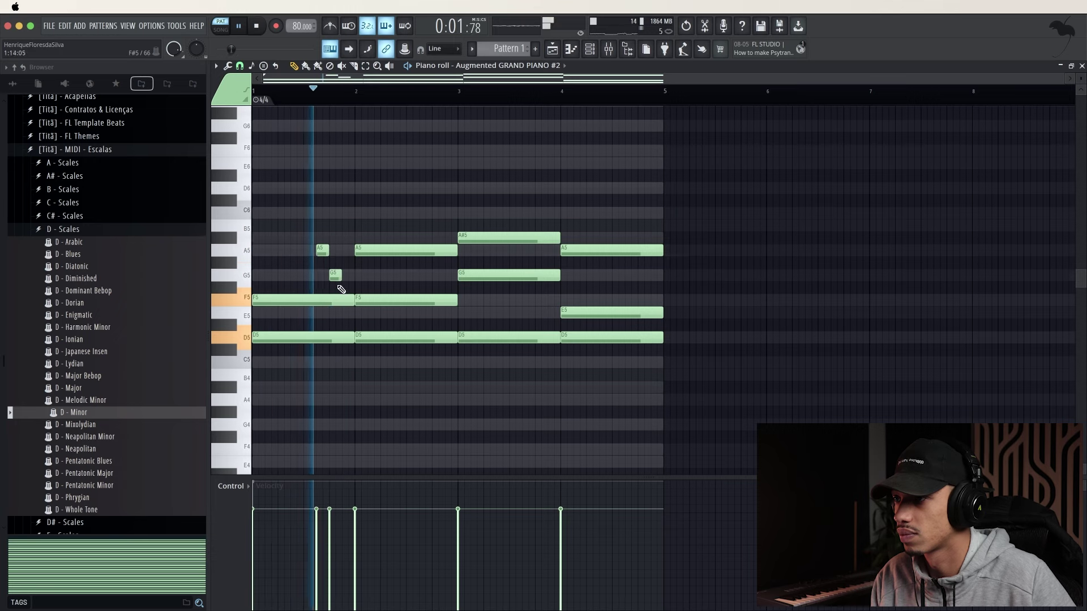
pyautogui.rightClick(335, 277)
pyautogui.moveTo(352, 301)
pyautogui.mouseDown()
pyautogui.moveTo(327, 302)
pyautogui.moveTo(355, 302)
pyautogui.mouseUp()
pyautogui.click(340, 301)
pyautogui.press('space')
pyautogui.press('space')
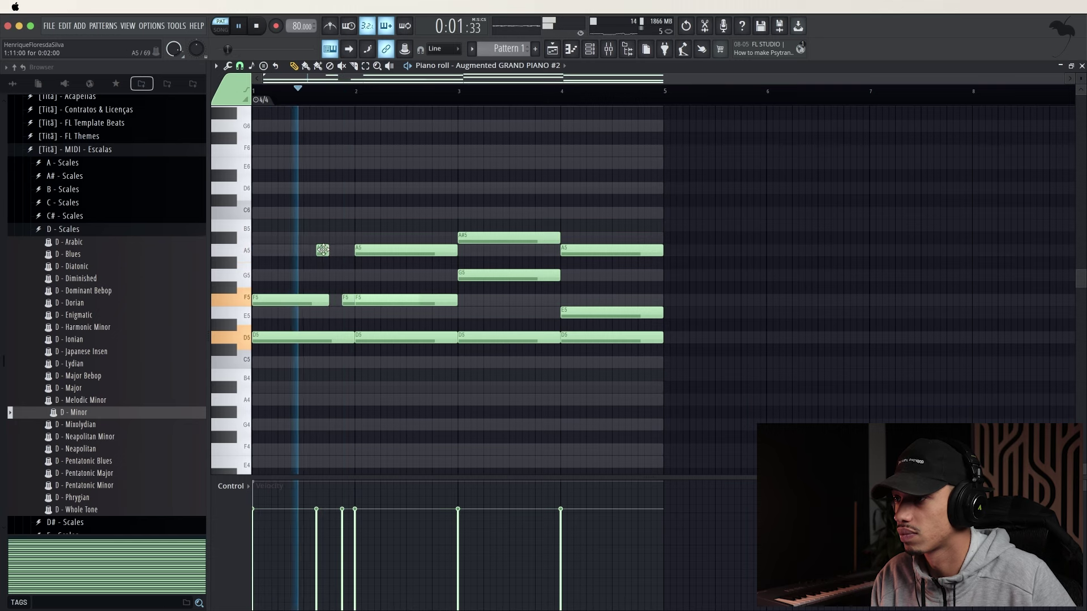
pyautogui.moveTo(322, 251)
pyautogui.mouseDown()
pyautogui.moveTo(331, 270)
pyautogui.moveTo(335, 254)
pyautogui.mouseUp()
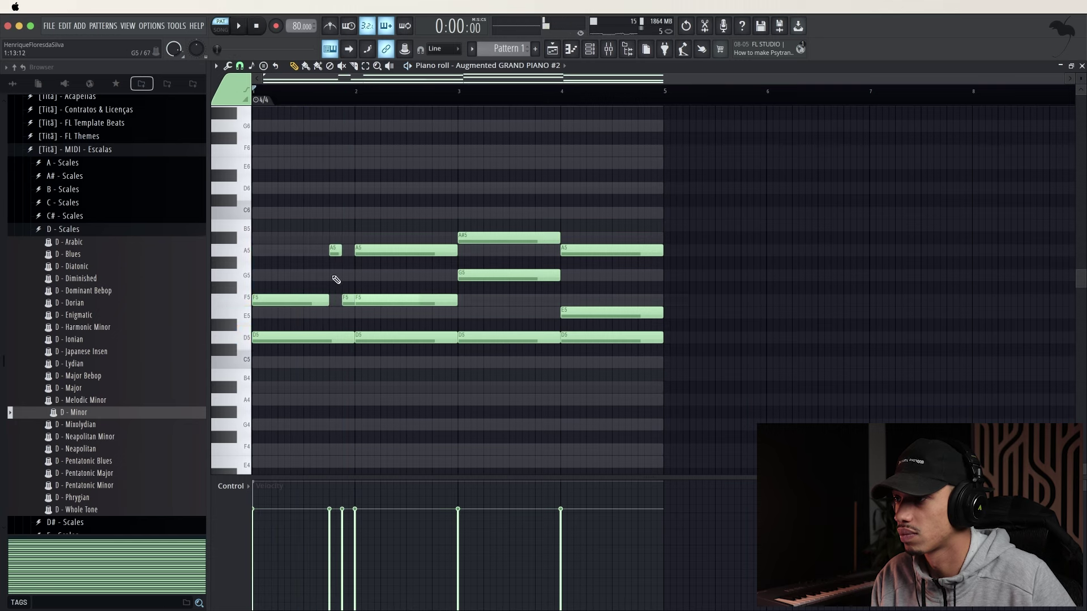
# Delete the long F5, D5 and A5 notes in bars 1–2 and shorten bar 2's F5
pyautogui.rightClick(322, 300)
pyautogui.rightClick(316, 337)
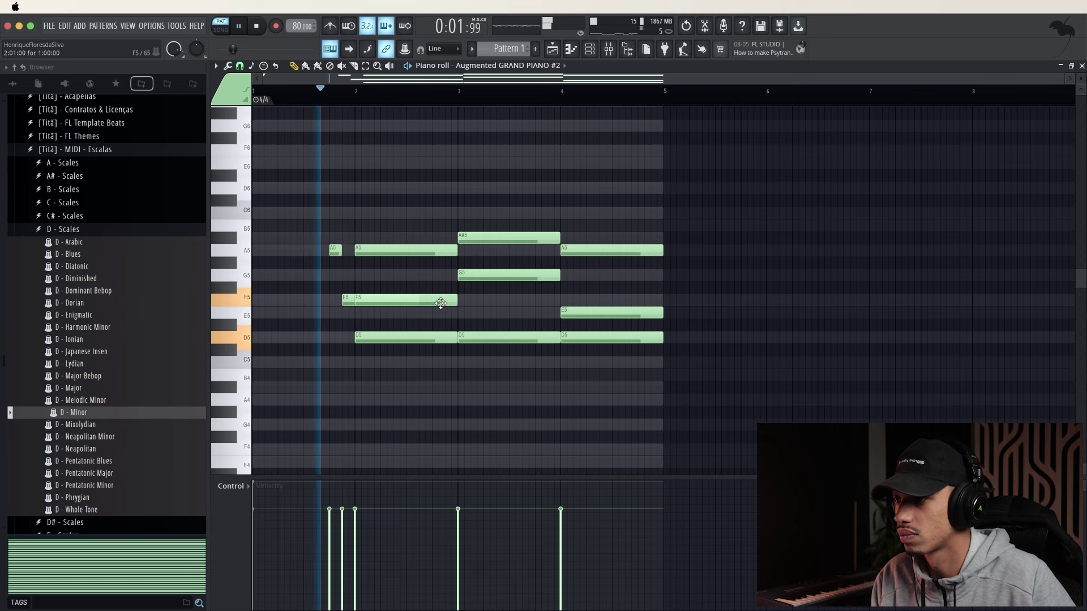
pyautogui.rightClick(449, 304)
pyautogui.rightClick(422, 250)
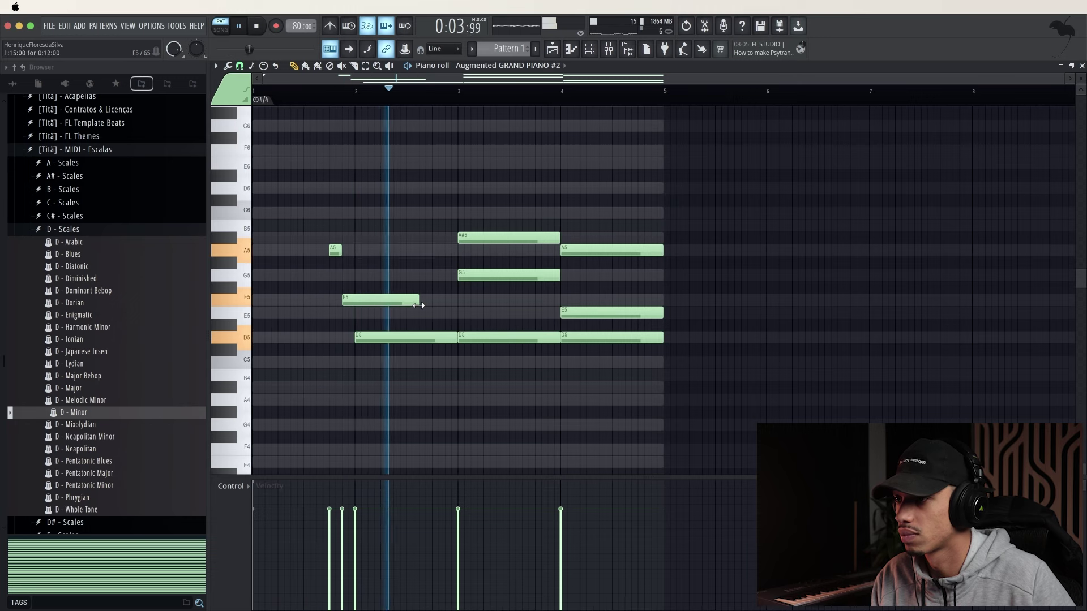
pyautogui.moveTo(419, 300); pyautogui.dragTo(351, 304)
# Replace bar 2's long D5 with short A#5 and A5 notes
pyautogui.rightClick(390, 337)
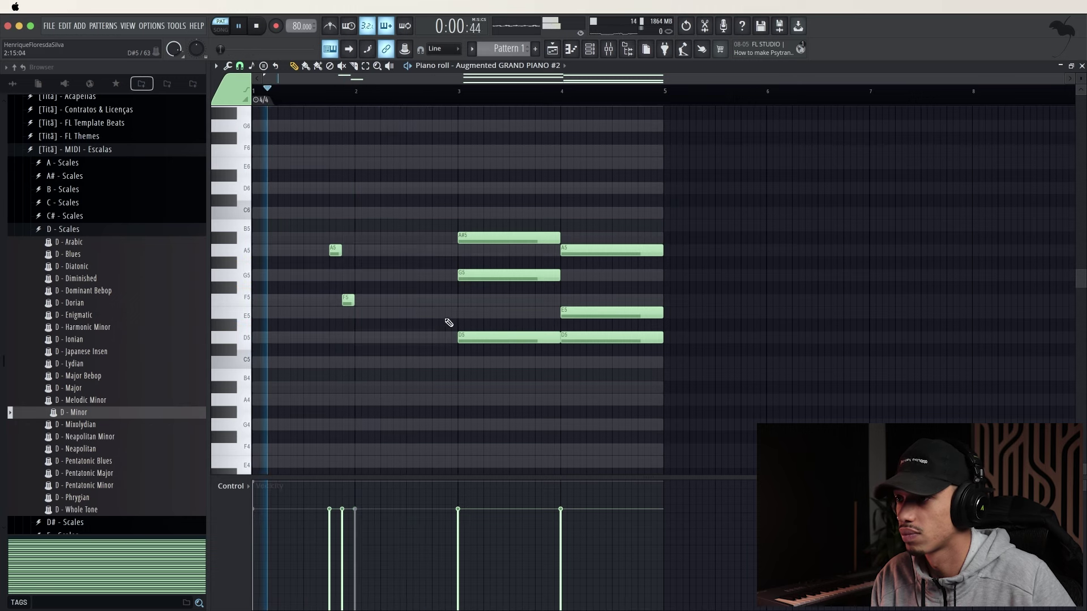
pyautogui.click(411, 237)
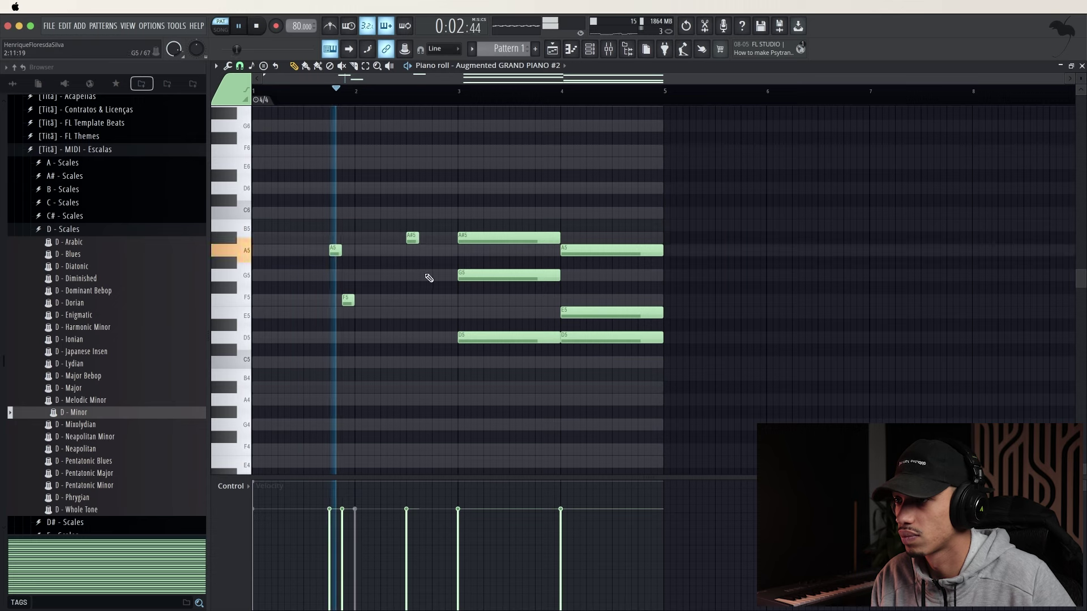
pyautogui.click(436, 252)
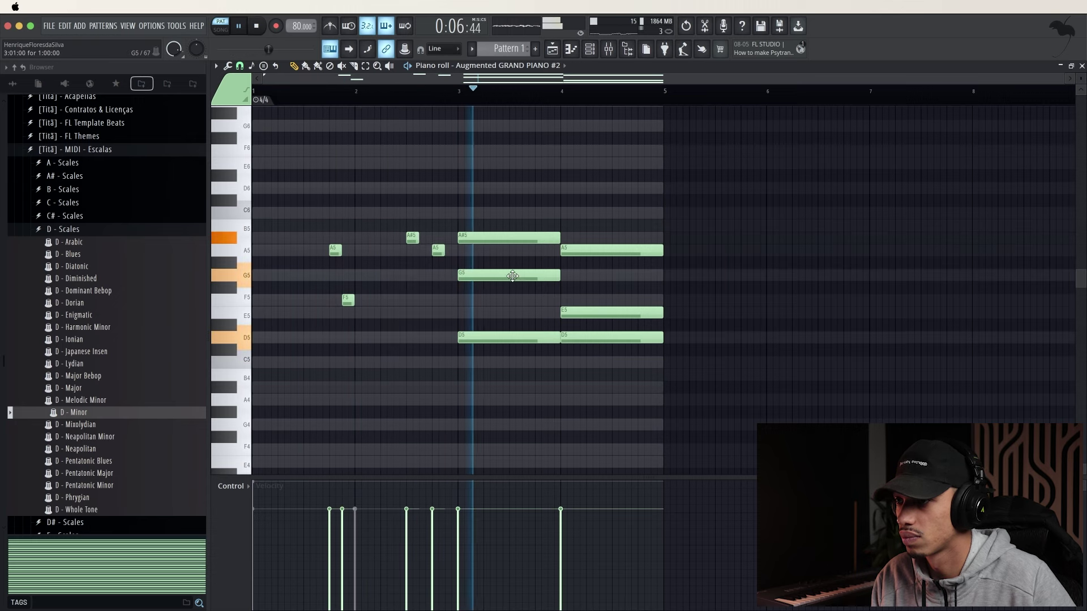
pyautogui.press('space')
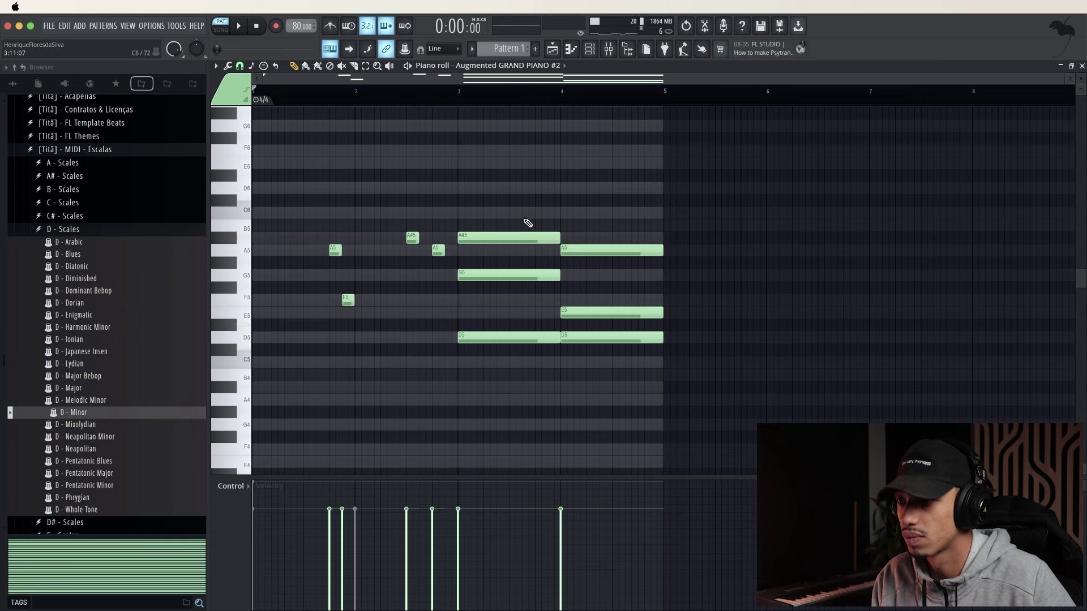
# Swap bar 3's long A#5, G5 and D5 chord for short A#5 and G5 notes
pyautogui.rightClick(482, 238)
pyautogui.press('space')
pyautogui.click(515, 238)
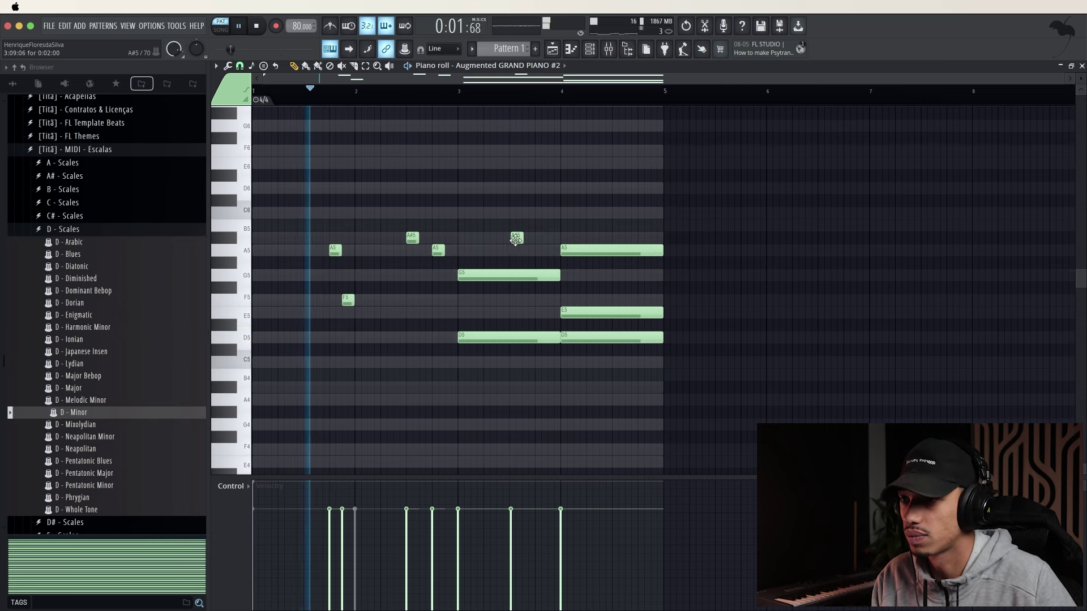
pyautogui.moveTo(515, 239); pyautogui.dragTo(537, 244)
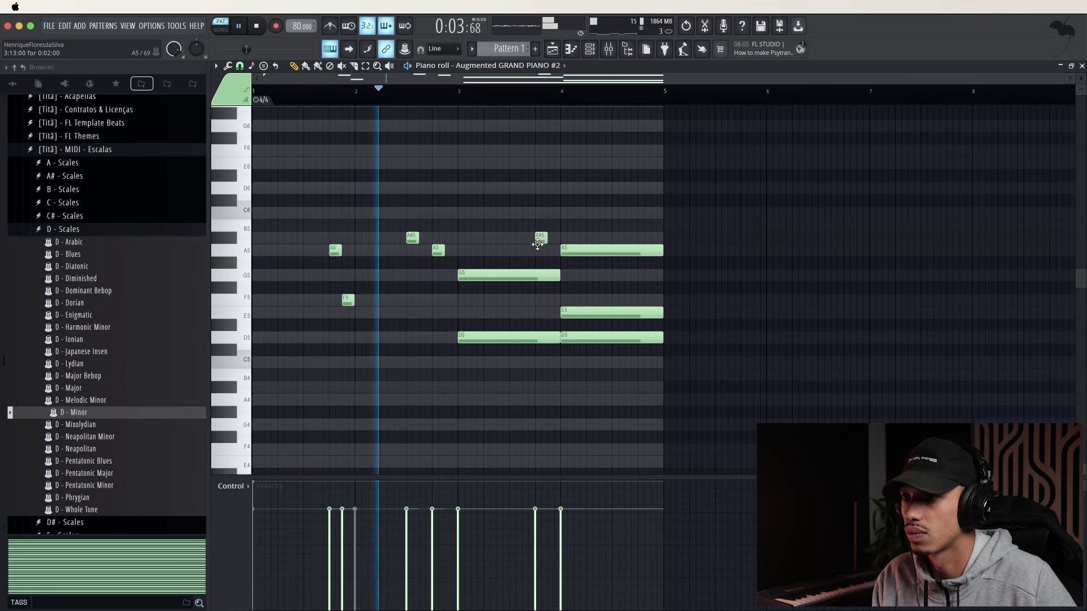
pyautogui.rightClick(529, 276)
pyautogui.rightClick(526, 337)
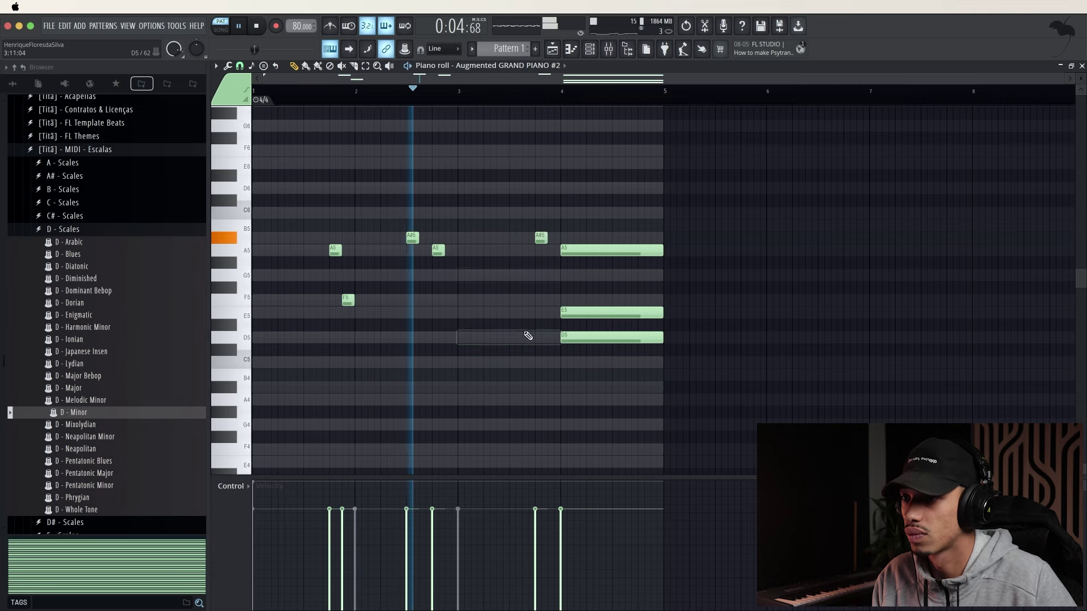
pyautogui.click(550, 278)
# Delete bar 4's long A5, E5 and D5 notes, move the last note to E5, and close the piano roll
pyautogui.scroll(2, 623, 309)
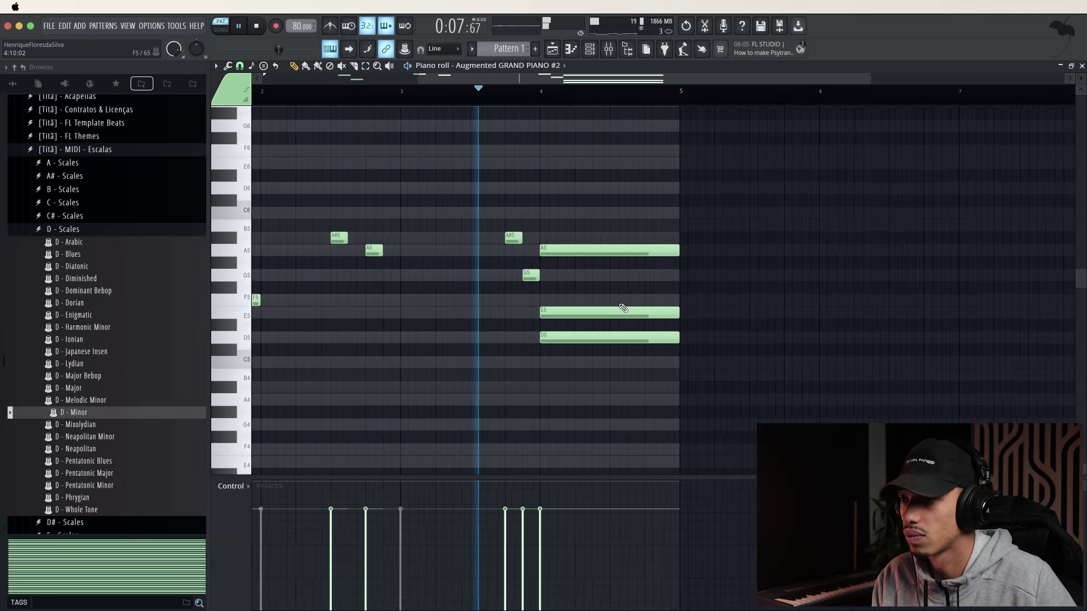
pyautogui.scroll(3, 622, 309)
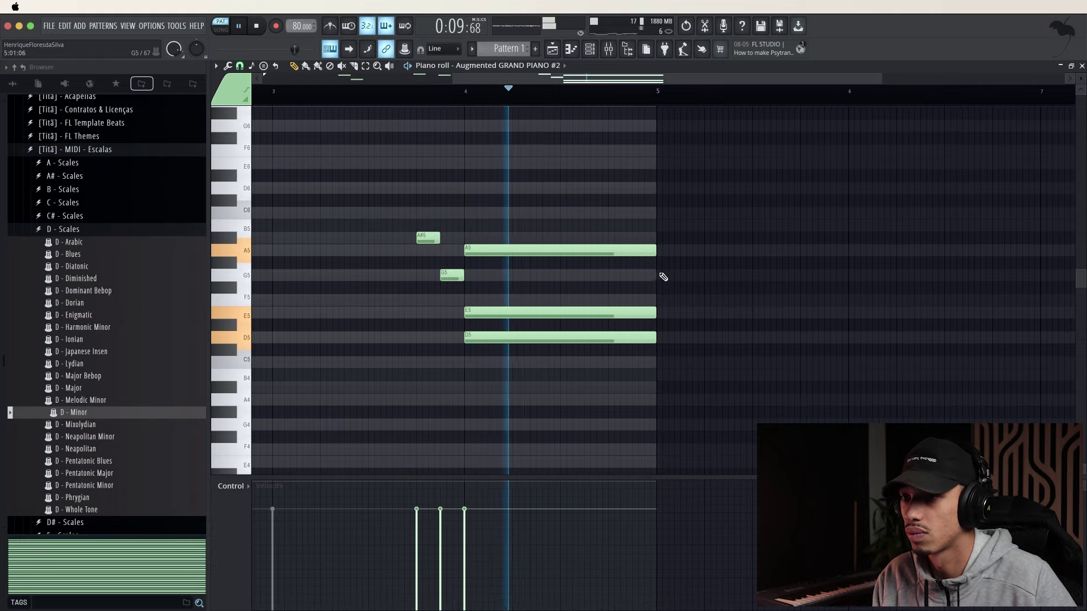
pyautogui.click(640, 276)
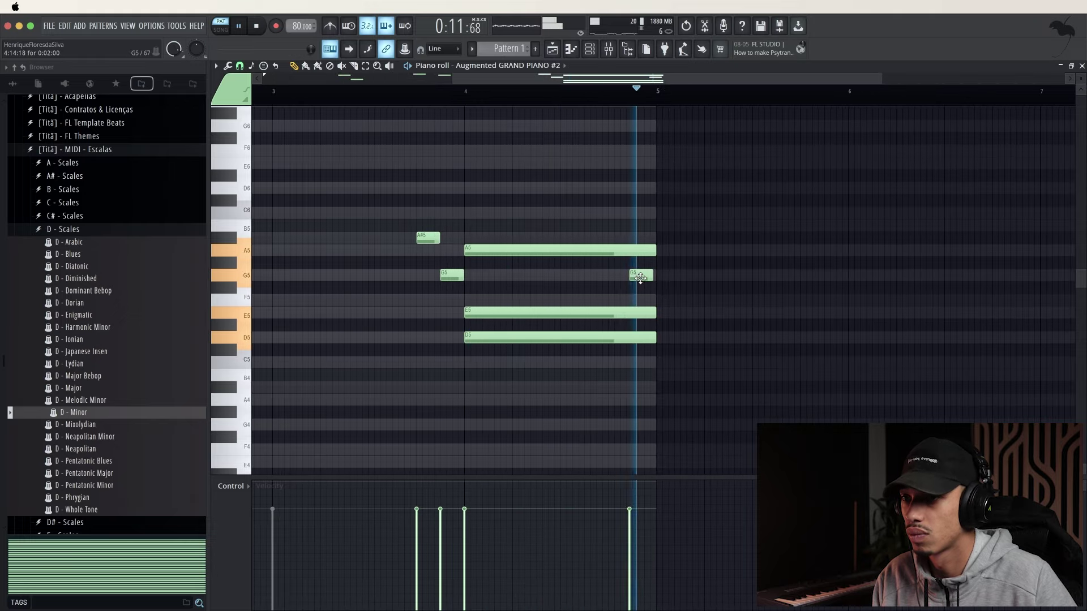
pyautogui.rightClick(641, 278)
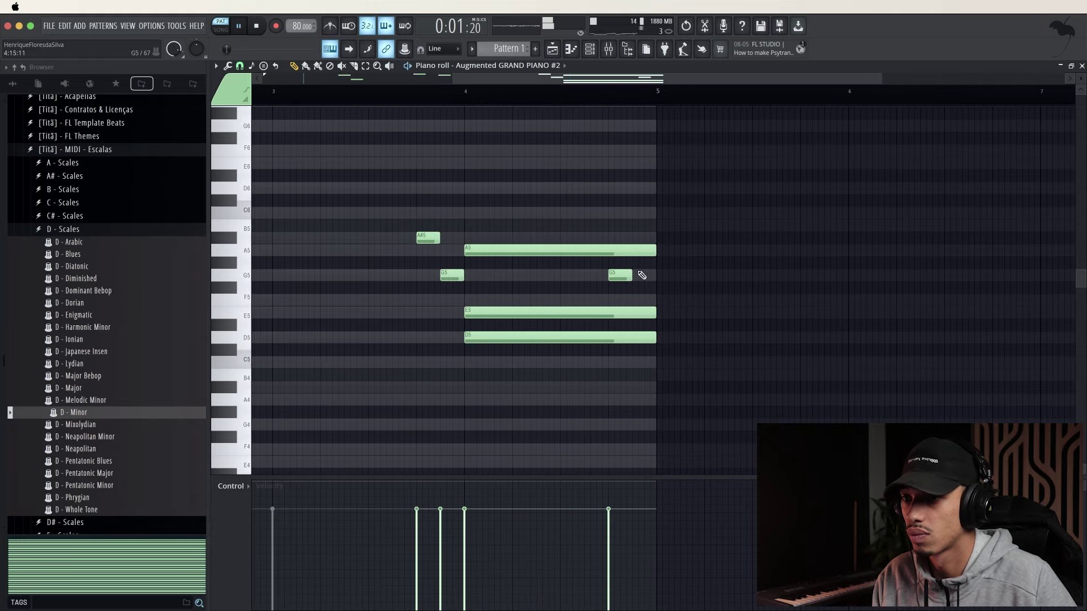
pyautogui.rightClick(616, 251)
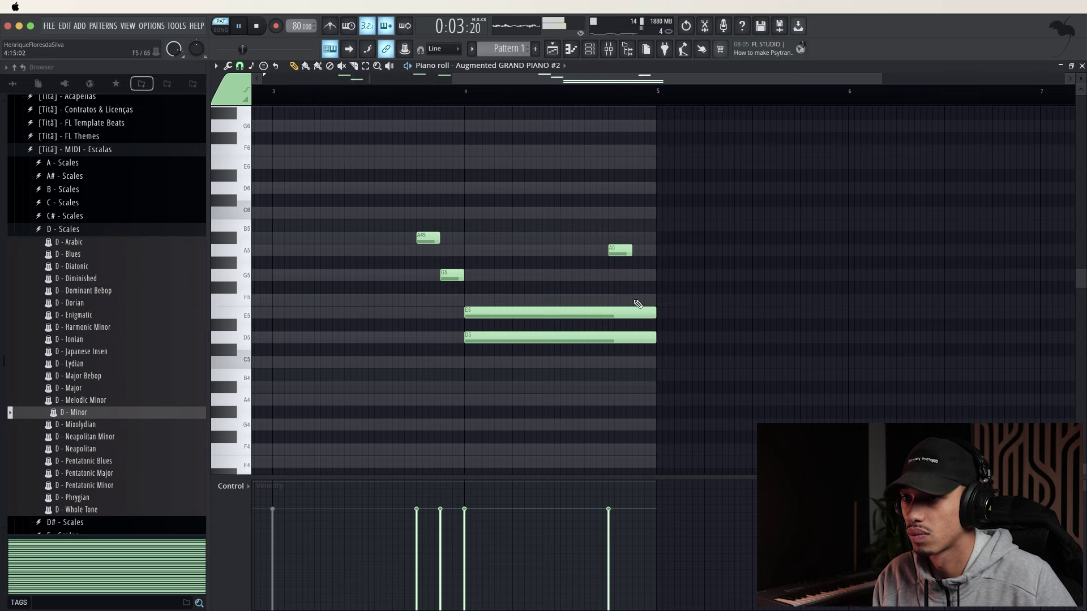
pyautogui.rightClick(638, 311)
pyautogui.rightClick(627, 338)
pyautogui.scroll(-3, 643, 318)
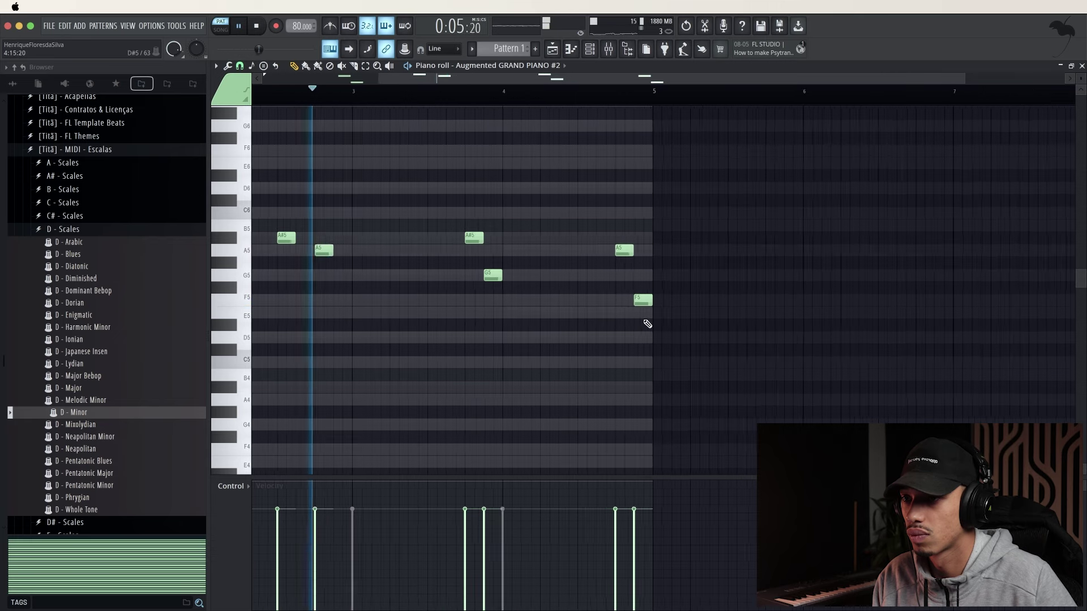
pyautogui.moveTo(657, 300); pyautogui.dragTo(656, 313)
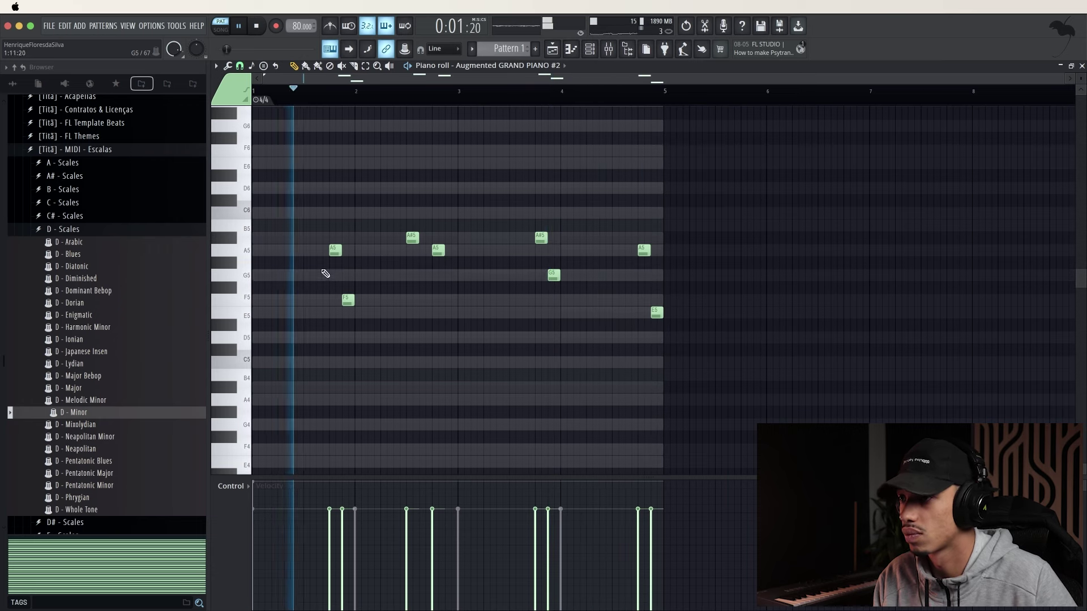
pyautogui.keyDown('ctrl'); pyautogui.scroll(2, 330, 276); pyautogui.keyUp('ctrl')
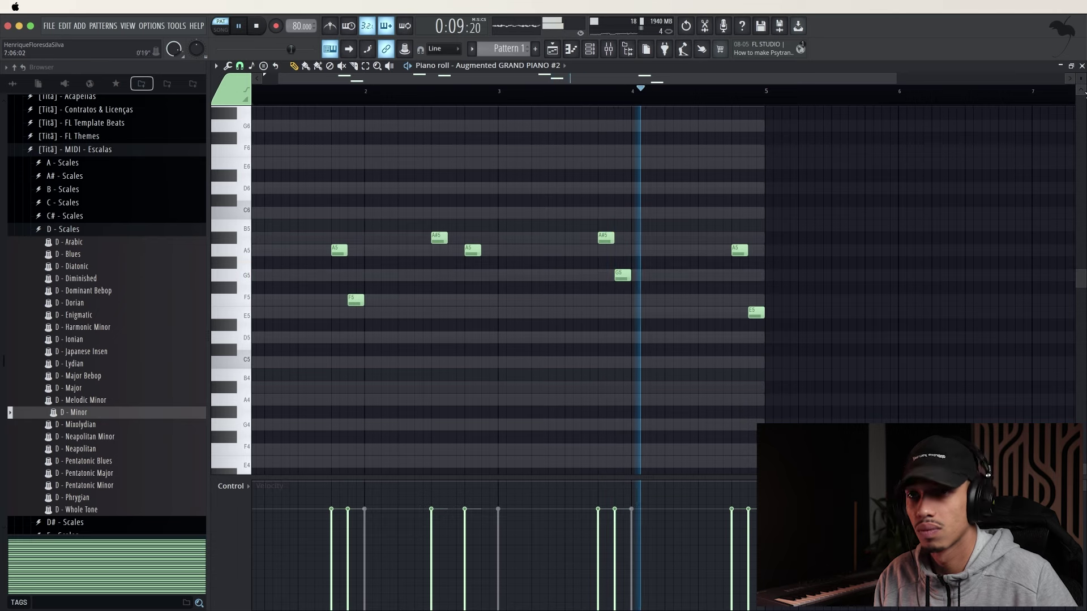
pyautogui.press('space')
pyautogui.click(1081, 66)
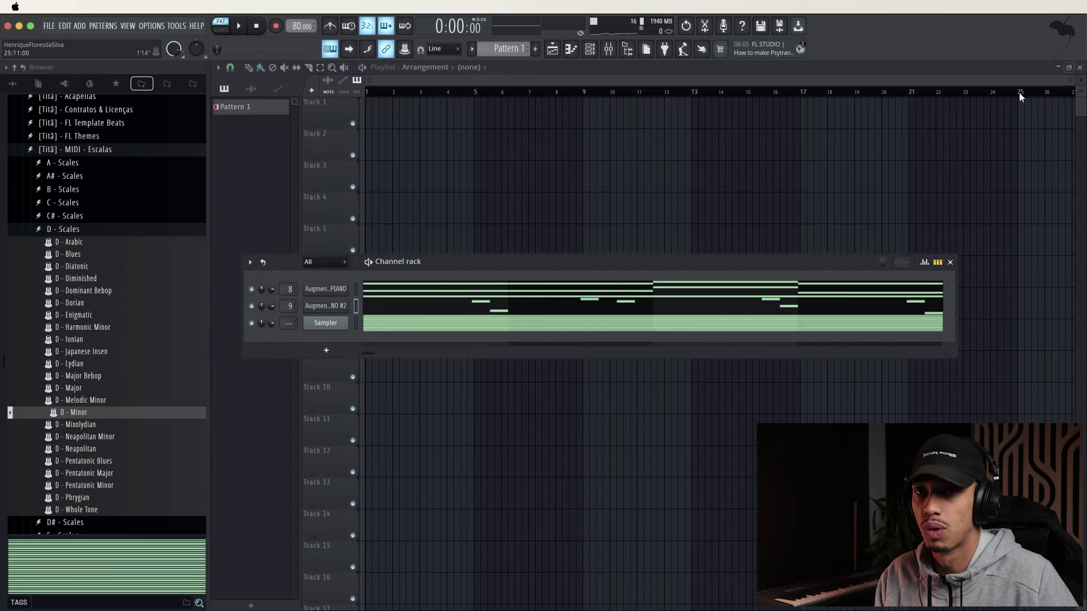
# Load ZEUS into Insert 9's first mixer slot and audition it with playback
pyautogui.click(609, 49)
pyautogui.click(791, 162)
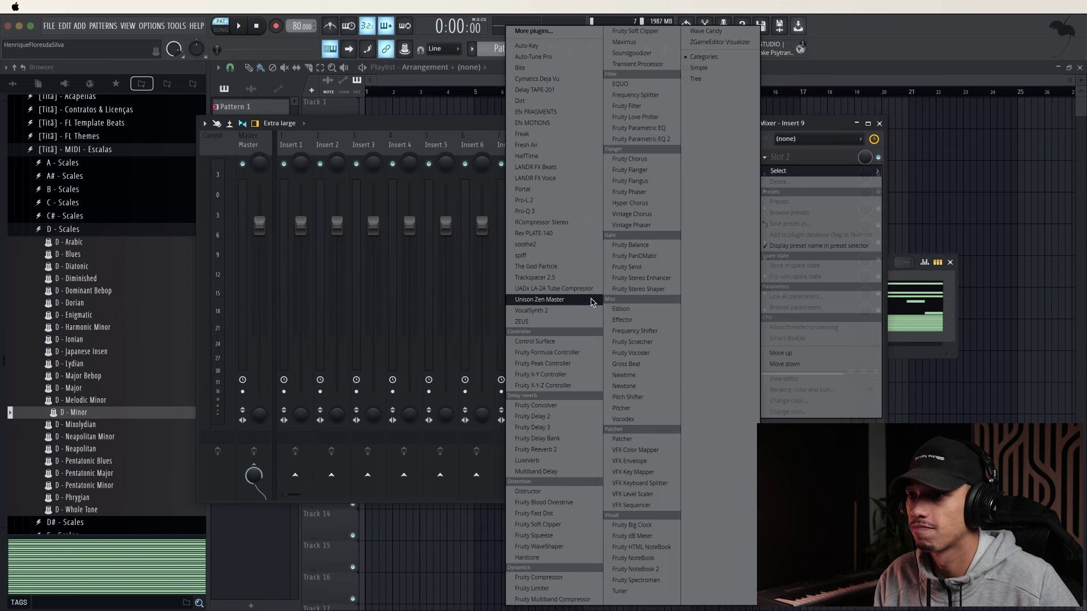
pyautogui.click(578, 322)
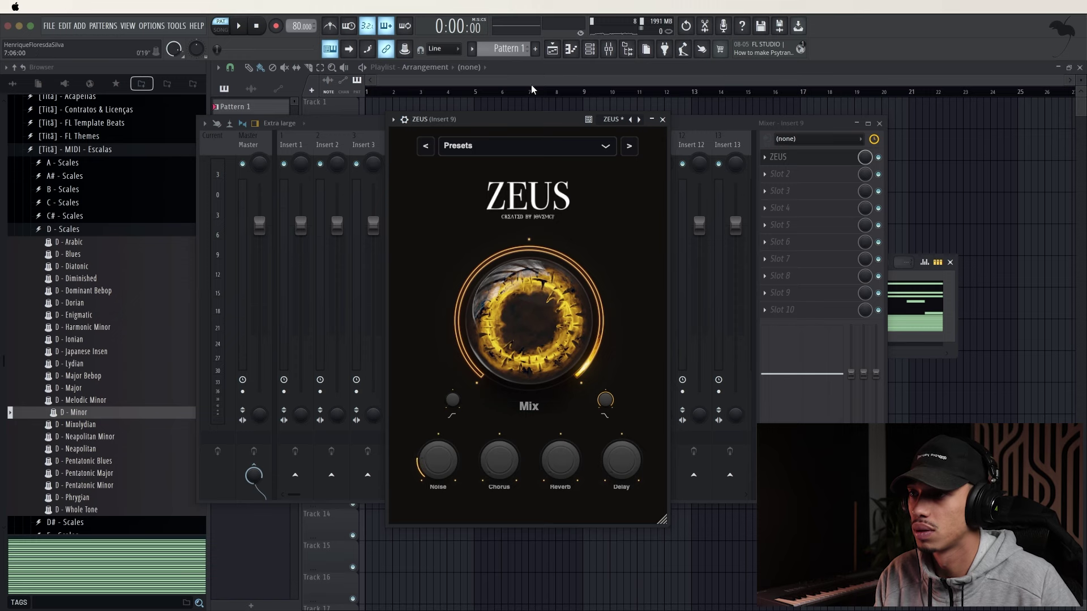
pyautogui.press('space')
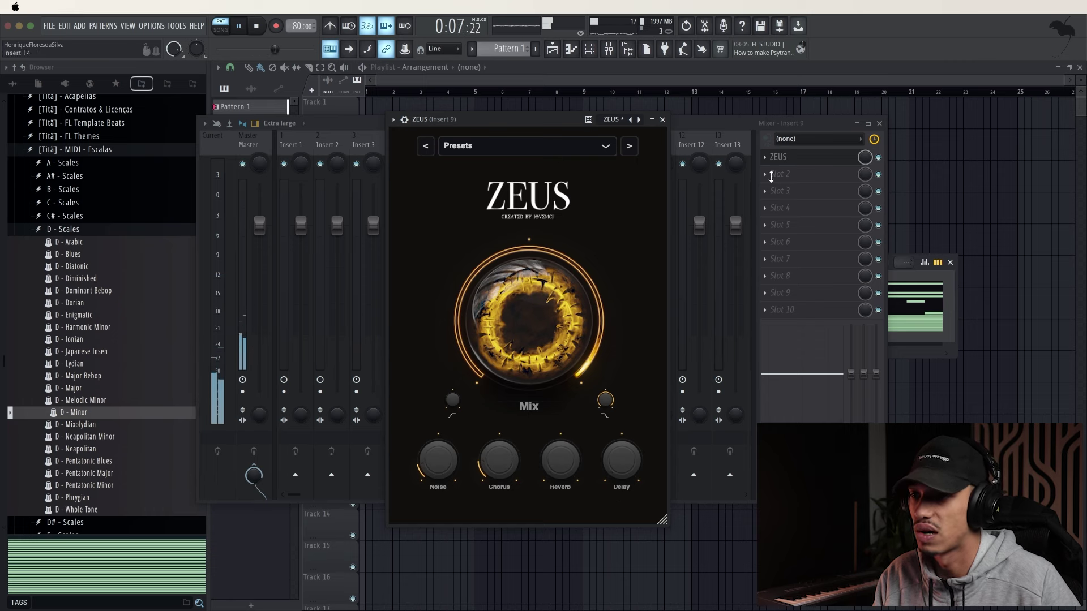
pyautogui.click(662, 120)
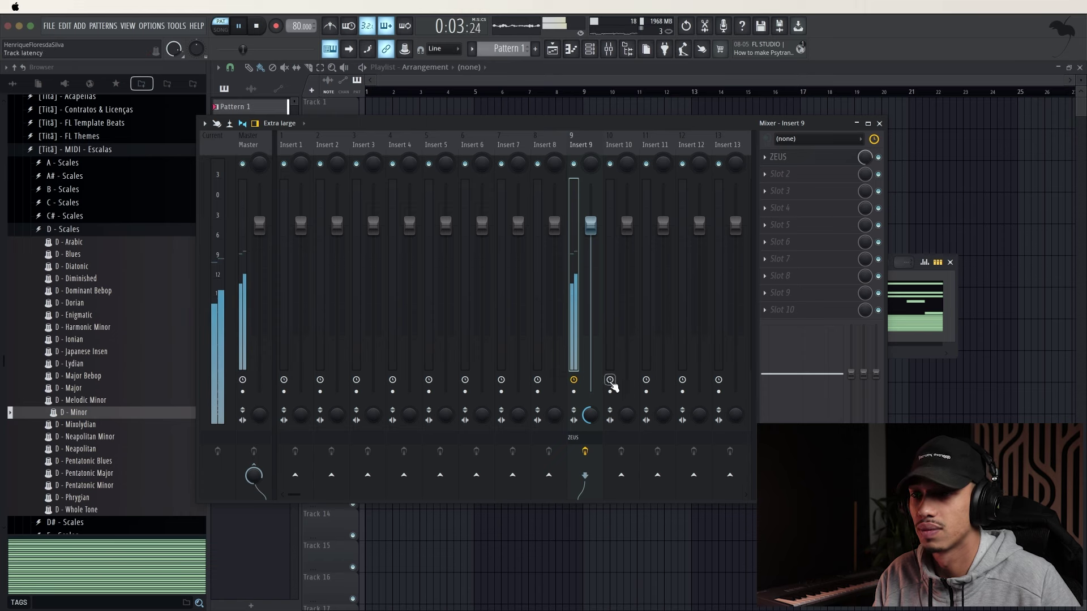
# Bring up the plugin choices for Insert 9's second mixer slot
pyautogui.rightClick(589, 417)
pyautogui.click(587, 421)
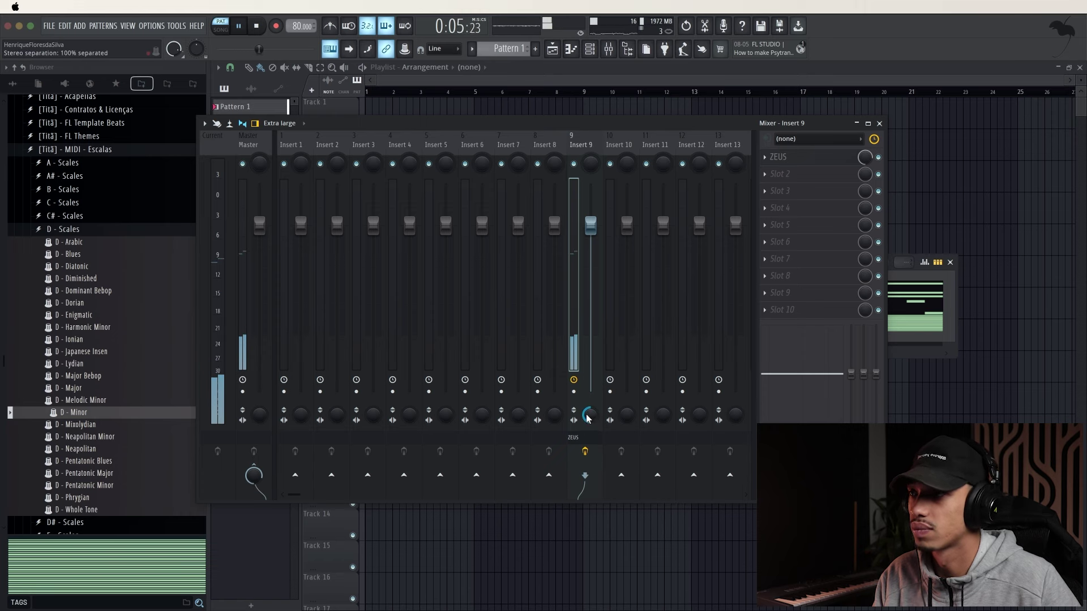
pyautogui.click(880, 124)
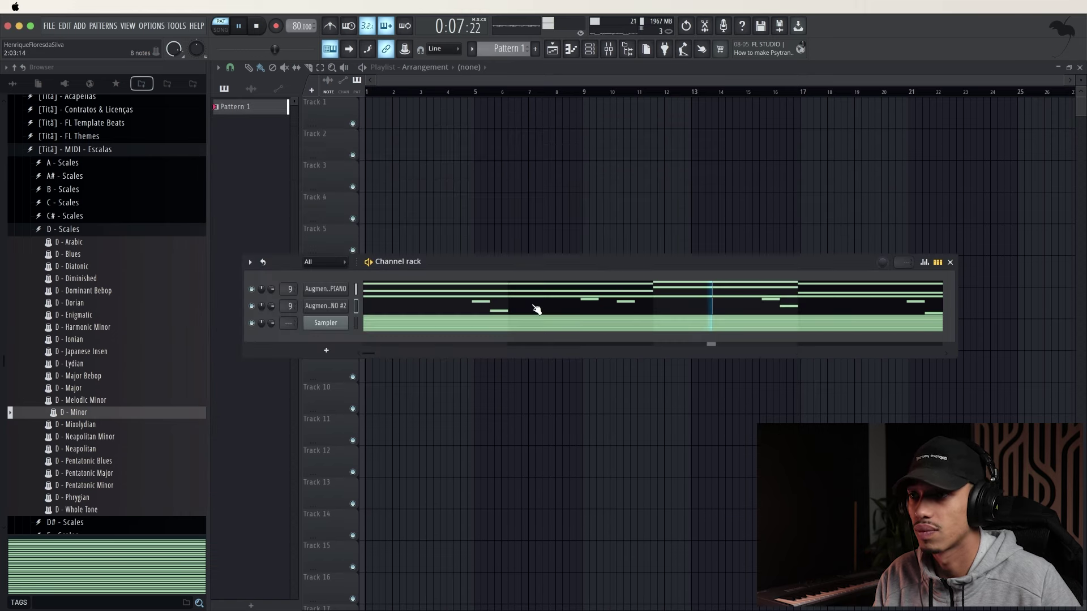
pyautogui.click(609, 50)
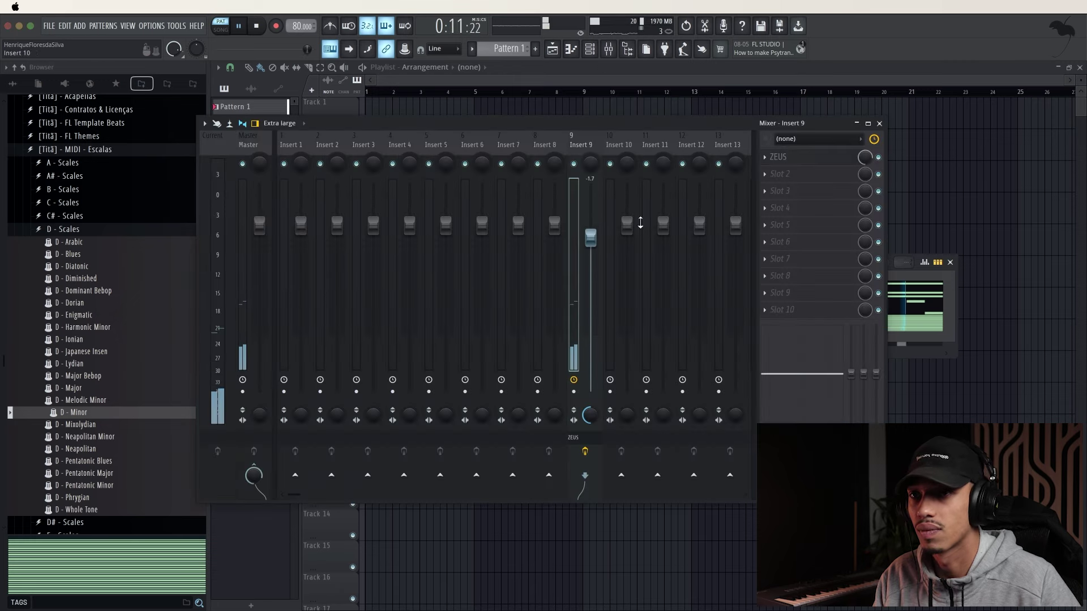
pyautogui.click(879, 124)
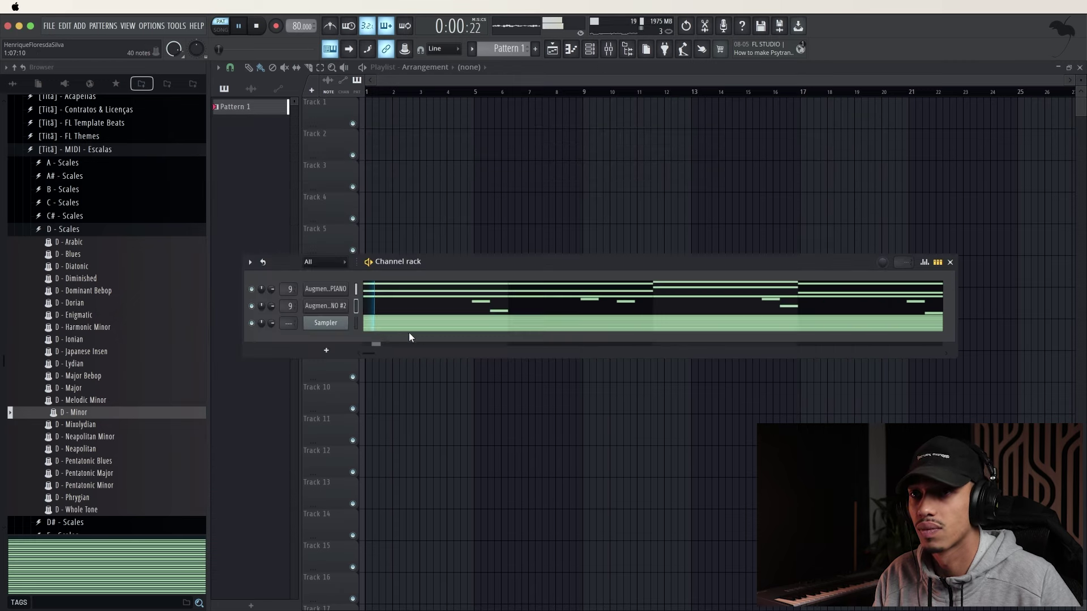
pyautogui.click(609, 50)
pyautogui.click(785, 174)
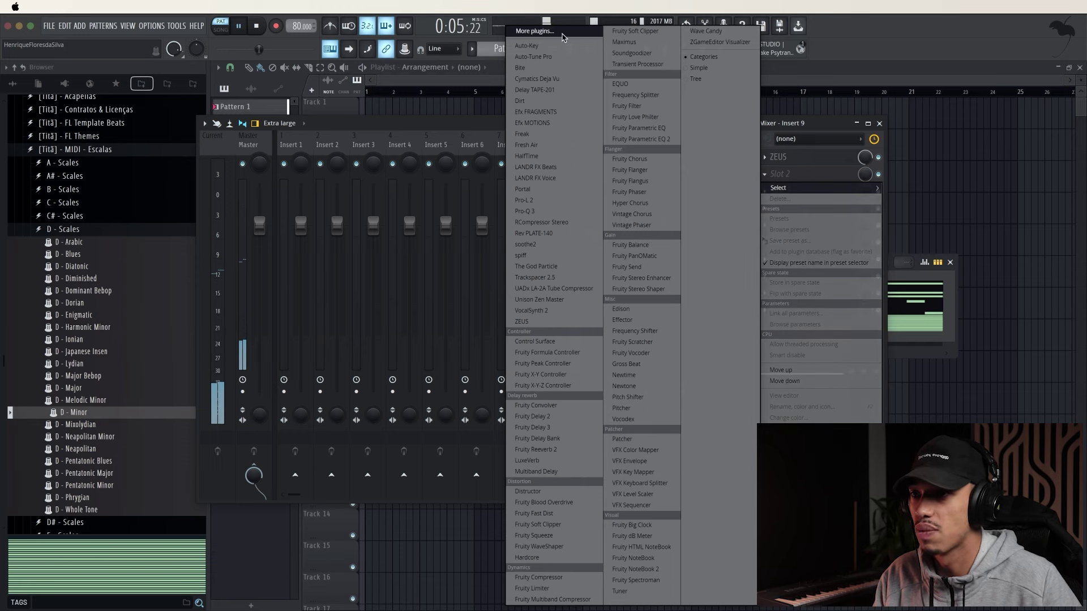
# Add HalfTime (searched as 'hal') to Insert 9 with a 1/2 loop and about 90% mix
pyautogui.click(563, 32)
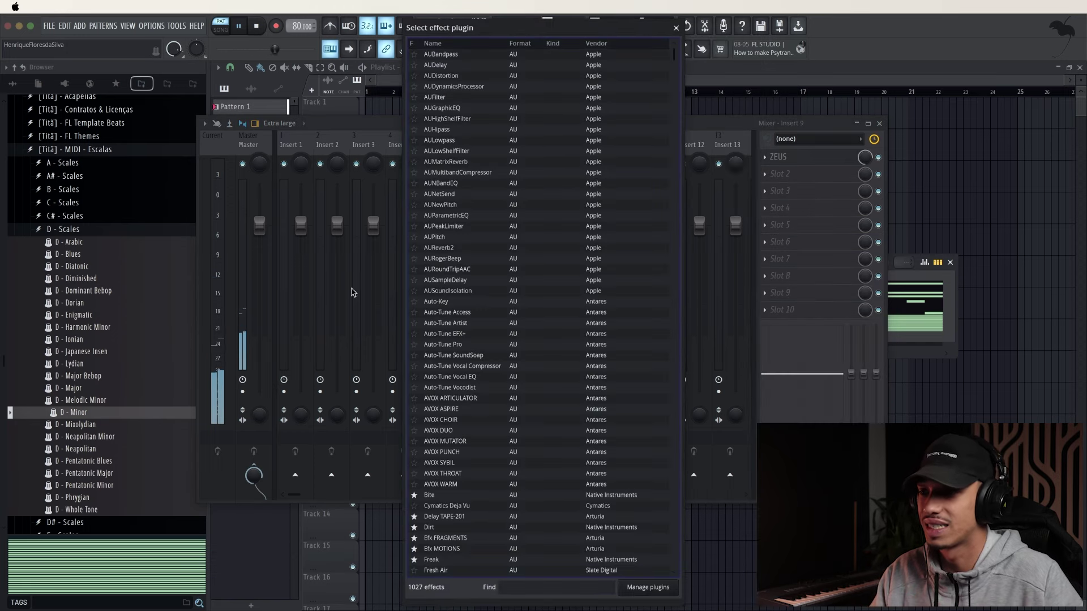
pyautogui.write('hal')
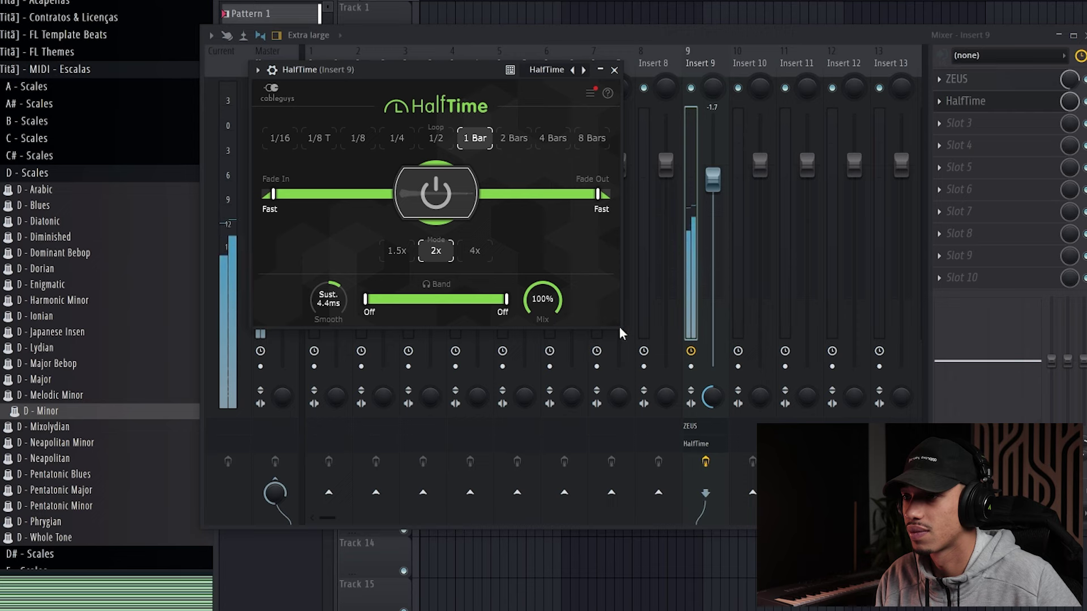
pyautogui.moveTo(619, 327); pyautogui.dragTo(740, 320)
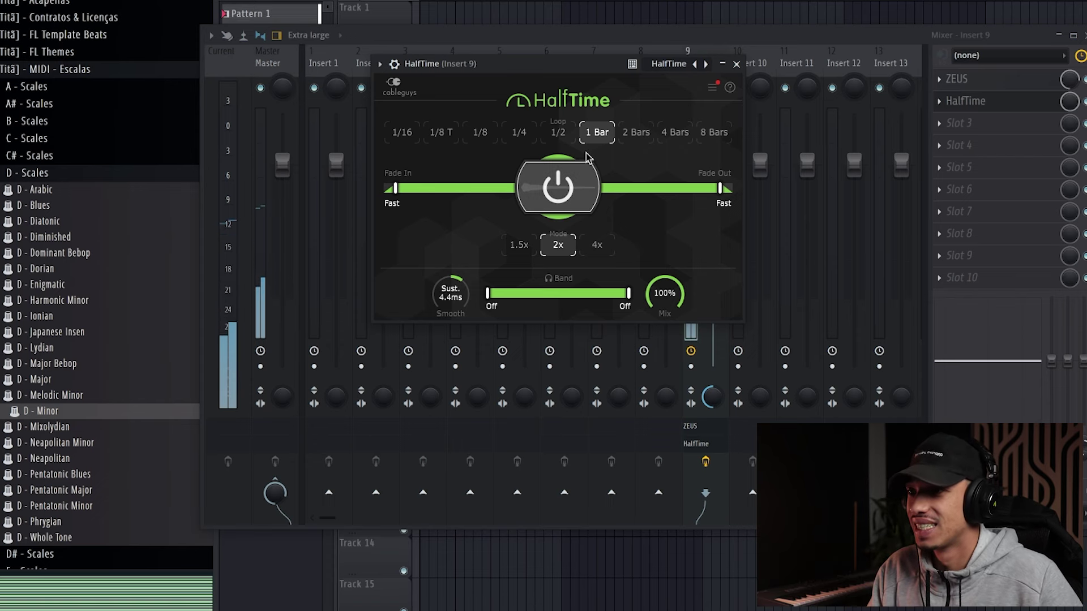
pyautogui.click(558, 133)
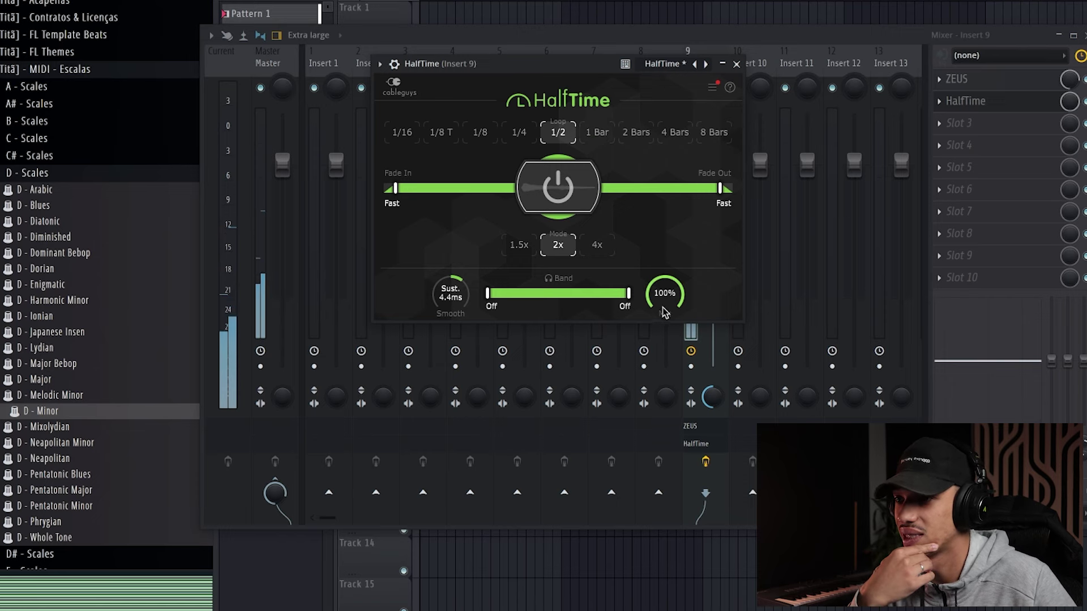
pyautogui.moveTo(666, 297); pyautogui.dragTo(661, 318)
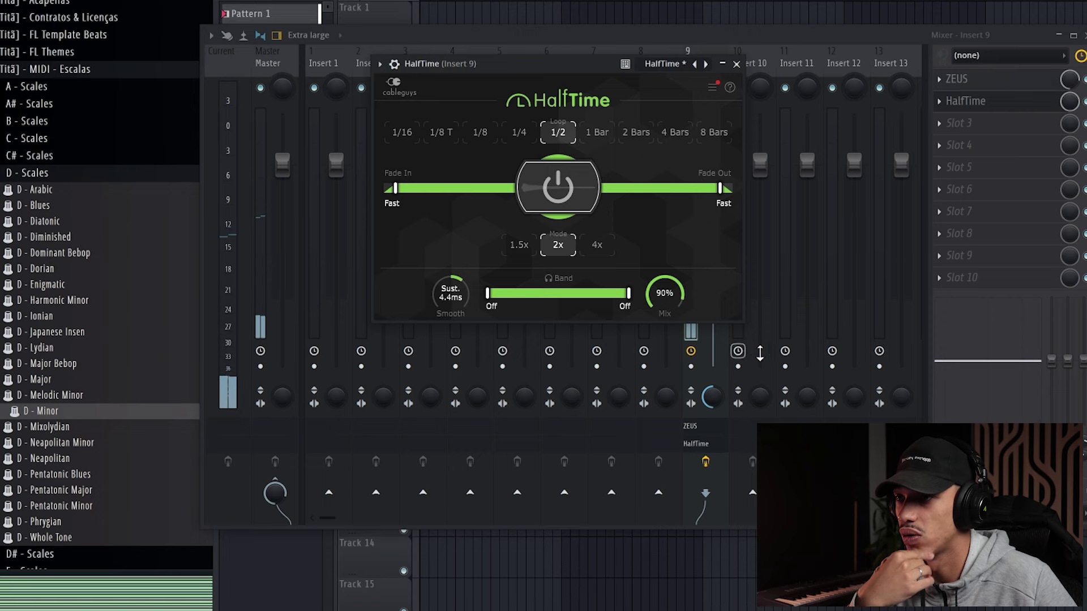
pyautogui.click(736, 63)
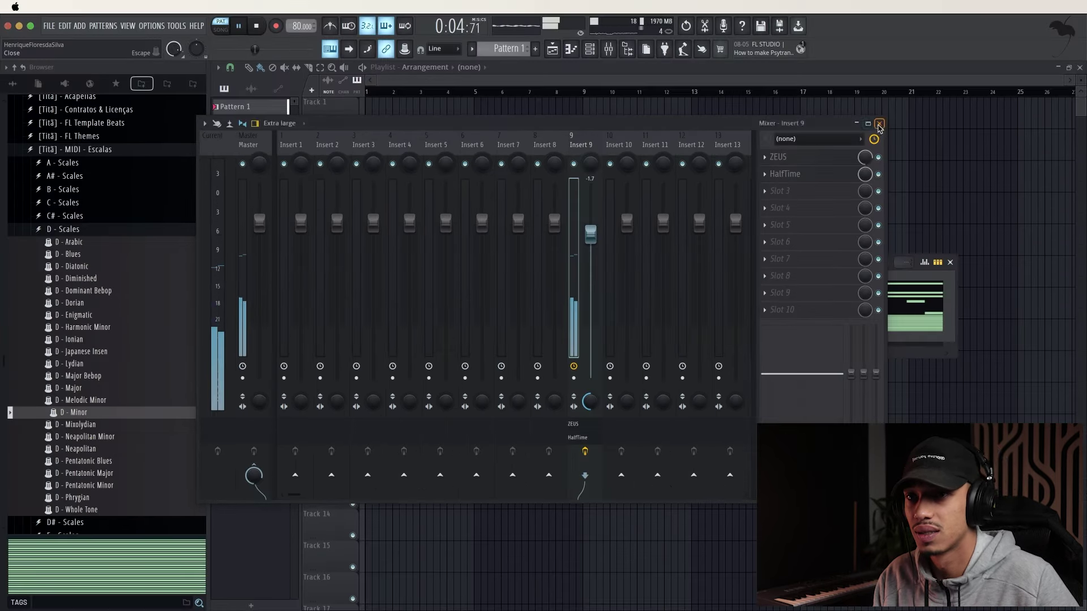
# Stop playback and clone the Augmented Grand Piano channel in the Channel rack
pyautogui.click(1075, 36)
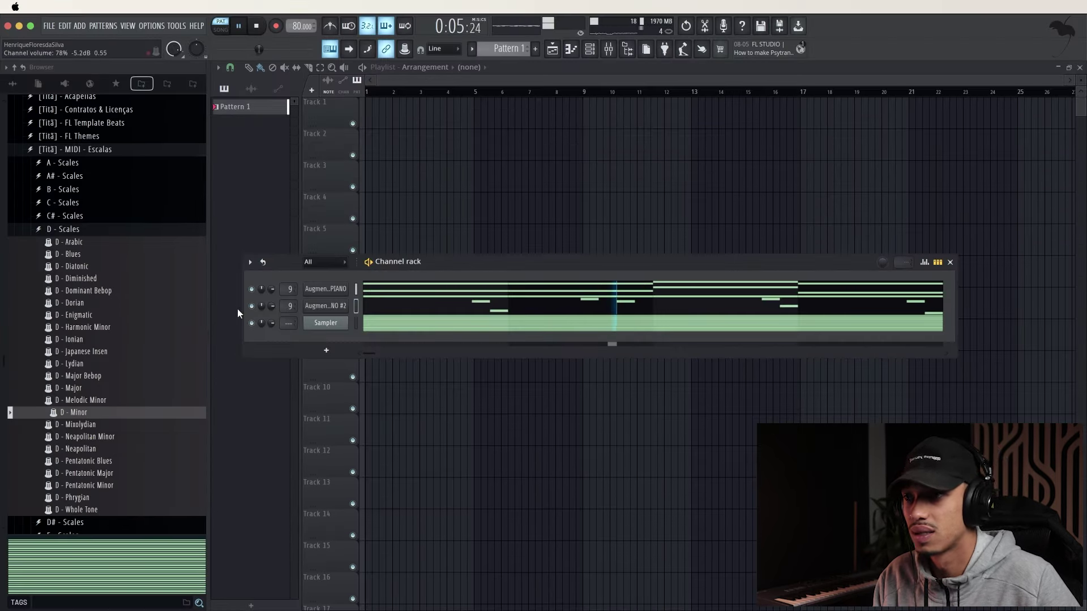
pyautogui.press('space')
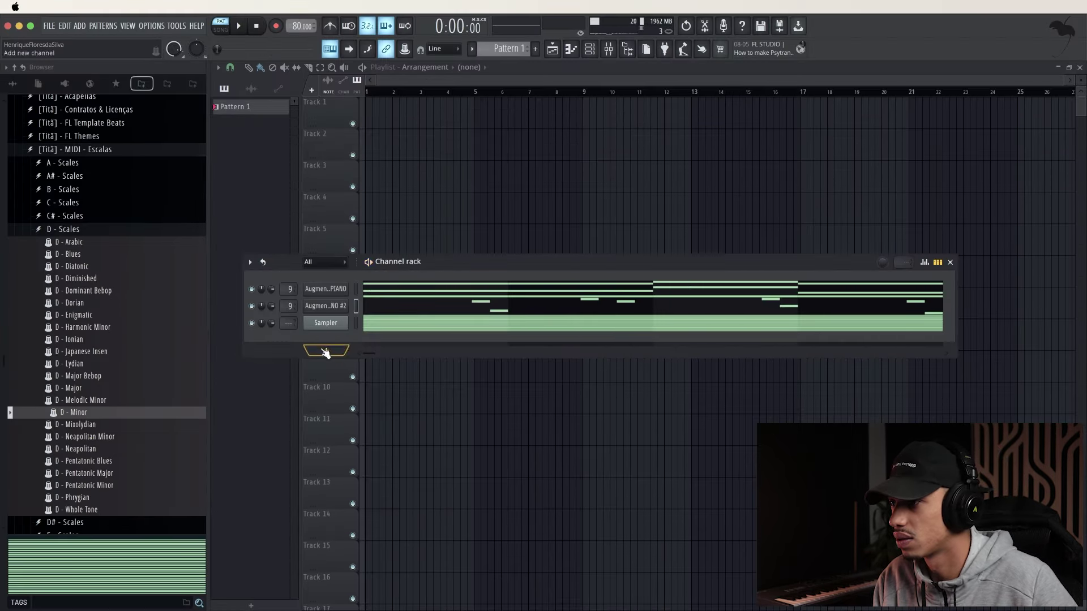
pyautogui.click(325, 351)
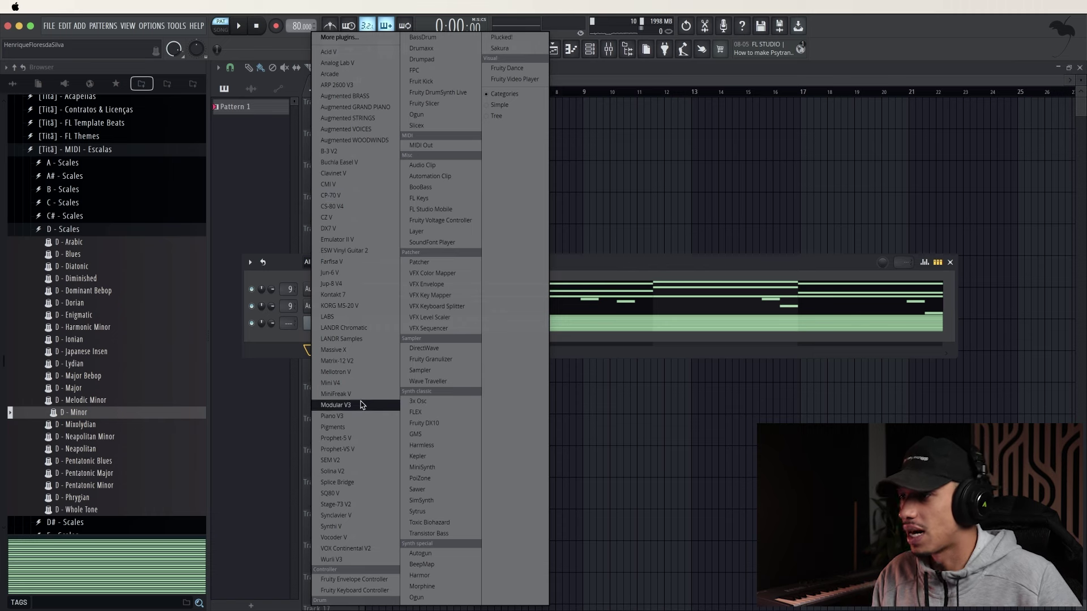
pyautogui.click(641, 266)
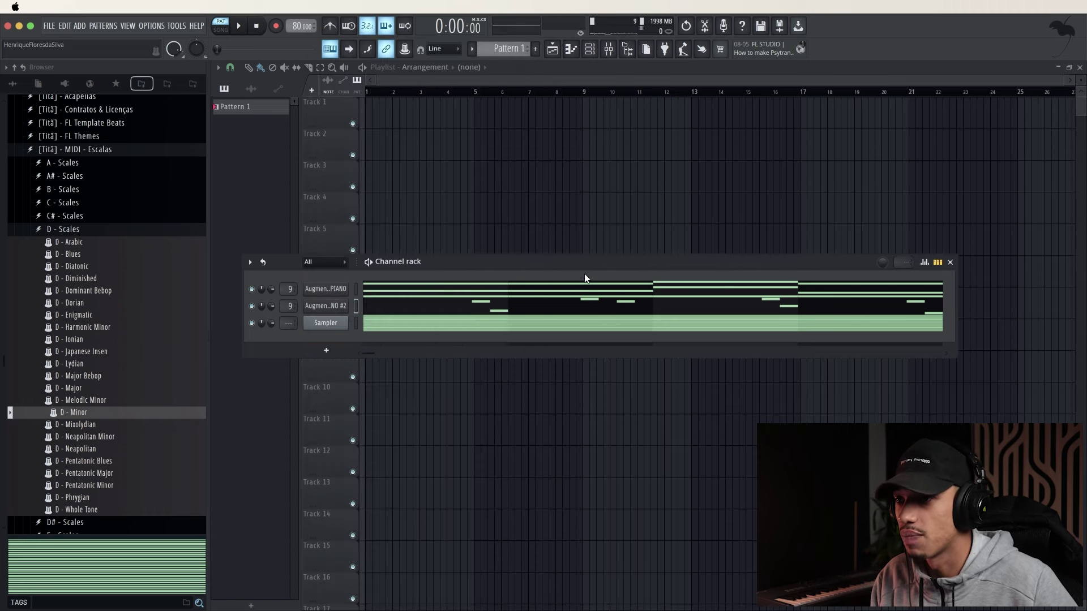
pyautogui.click(326, 351)
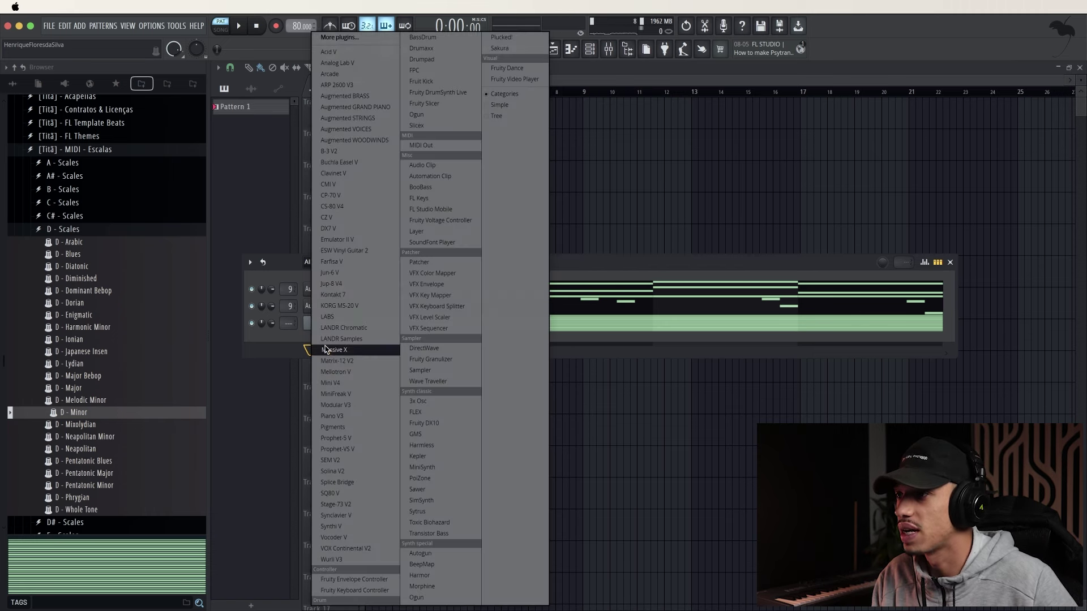
pyautogui.click(300, 337)
pyautogui.rightClick(325, 305)
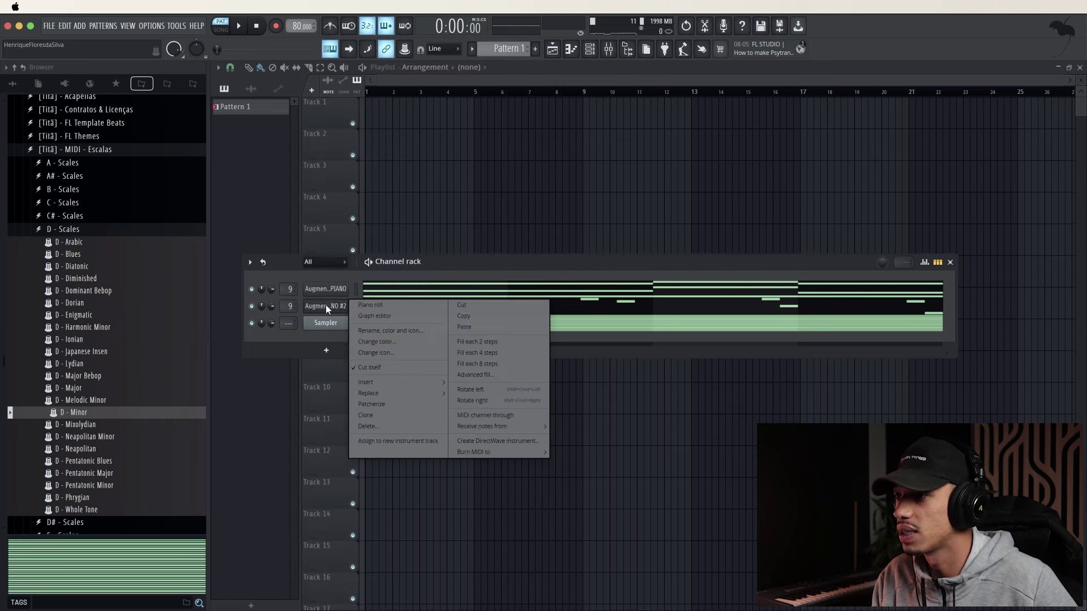
pyautogui.click(401, 415)
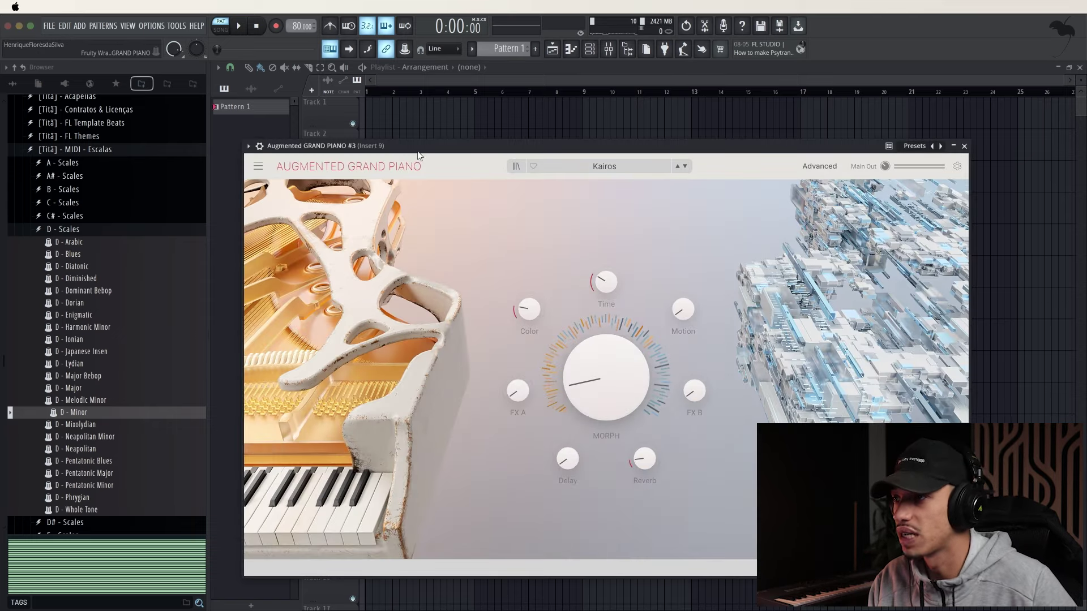
# Step the clone through presets like Tape Piano and Lost Soul, settling on Human Machine
pyautogui.moveTo(416, 151); pyautogui.dragTo(399, 117)
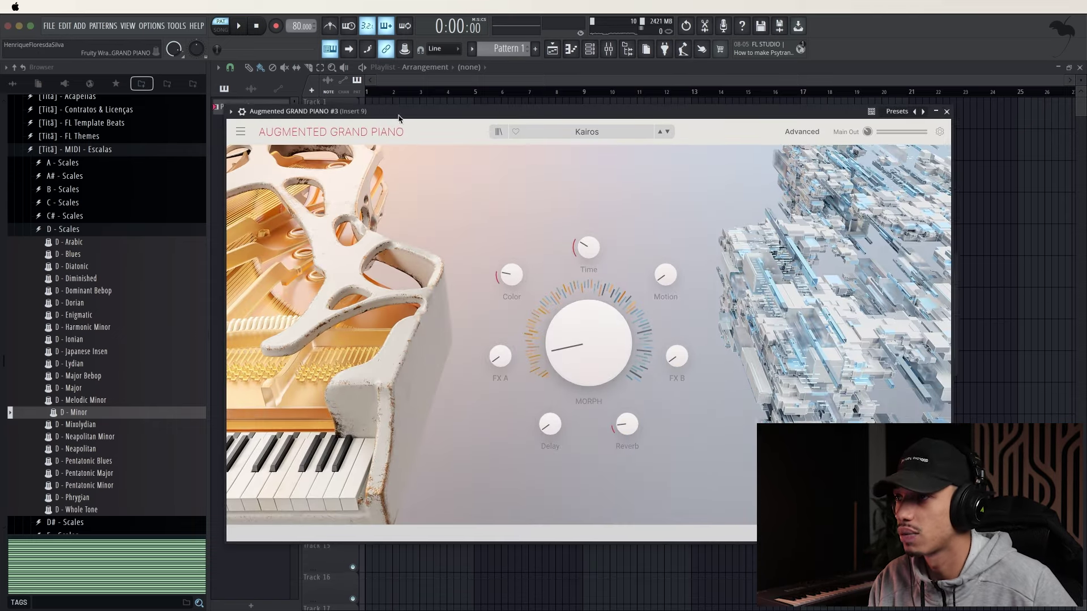
pyautogui.click(672, 131)
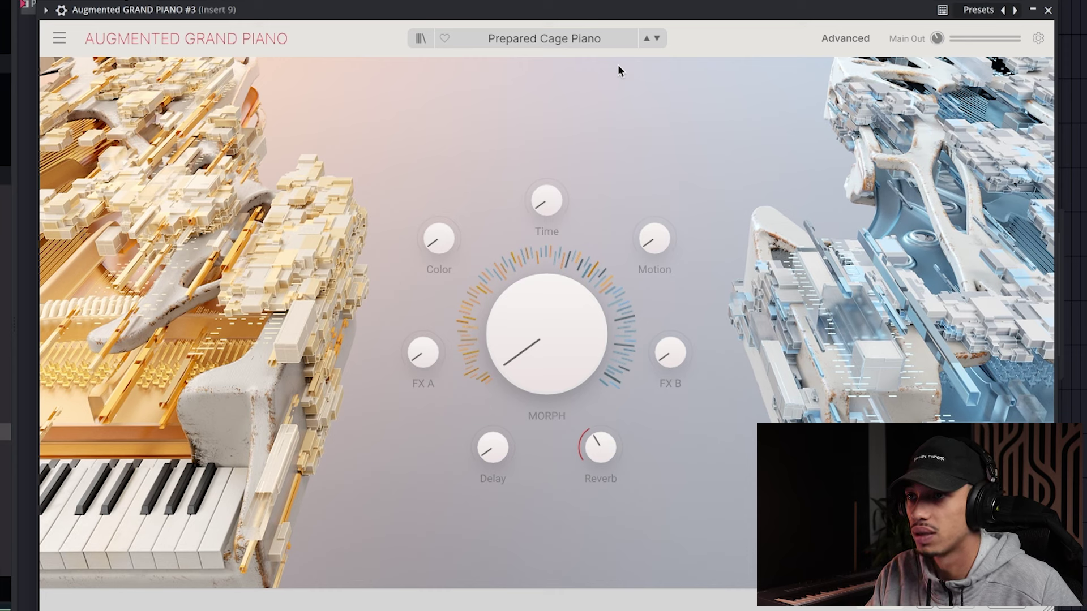
pyautogui.click(654, 39)
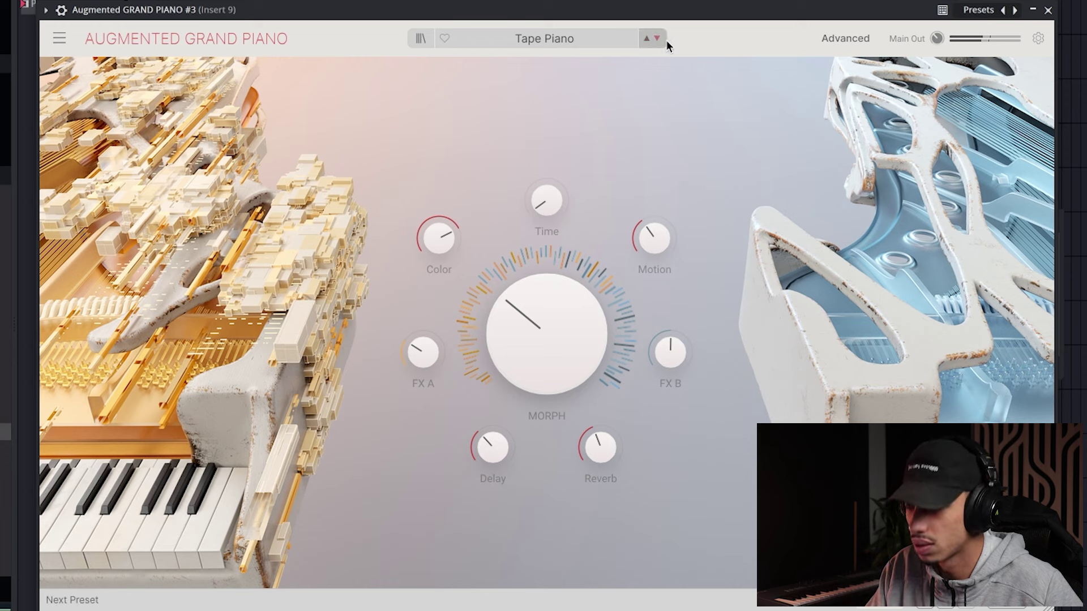
pyautogui.click(657, 39)
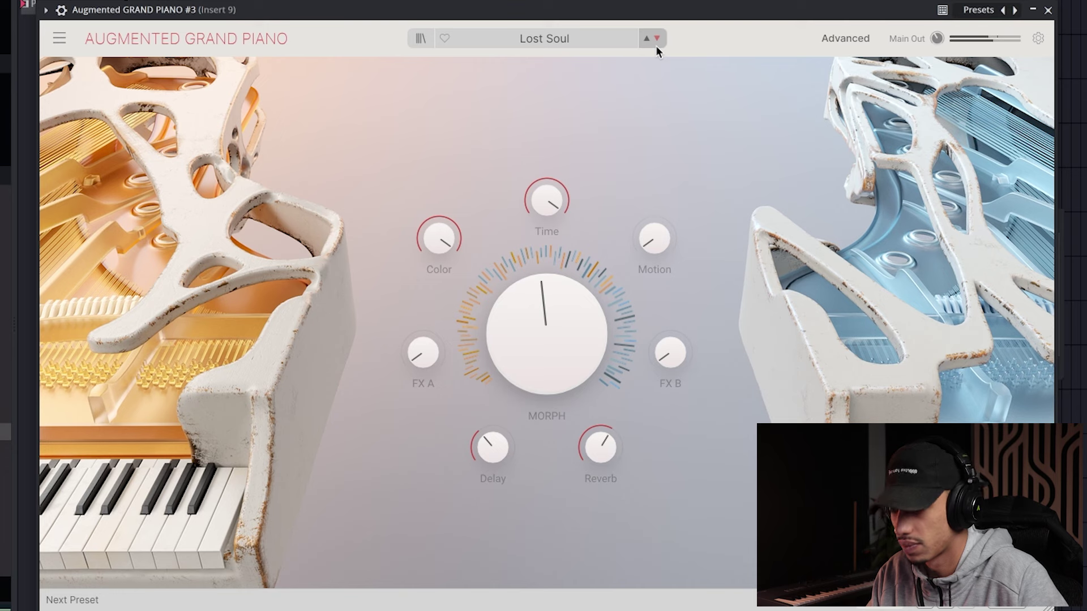
pyautogui.click(659, 43)
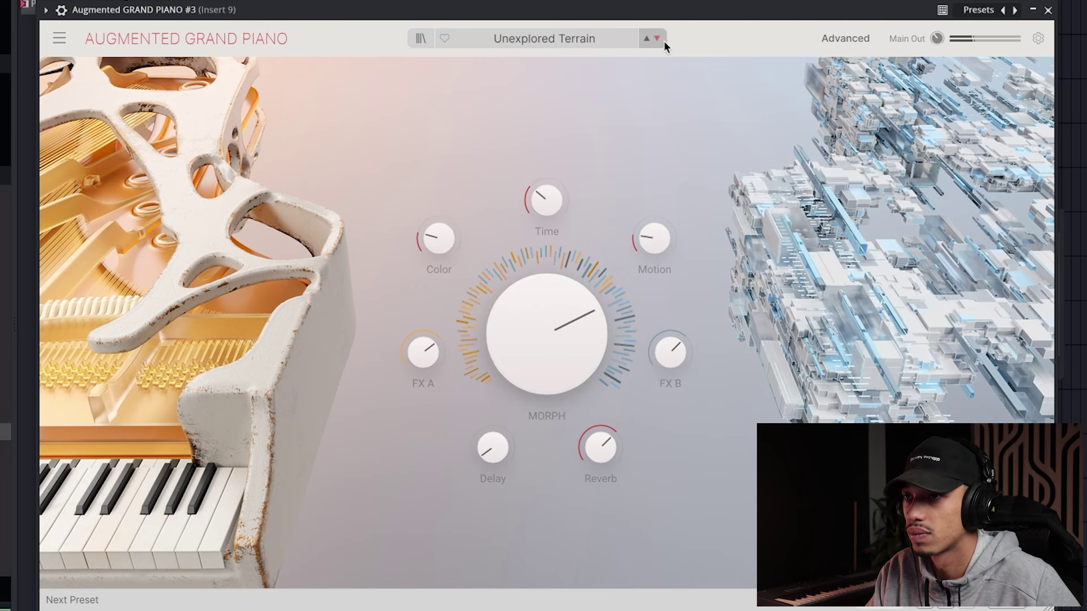
pyautogui.click(659, 41)
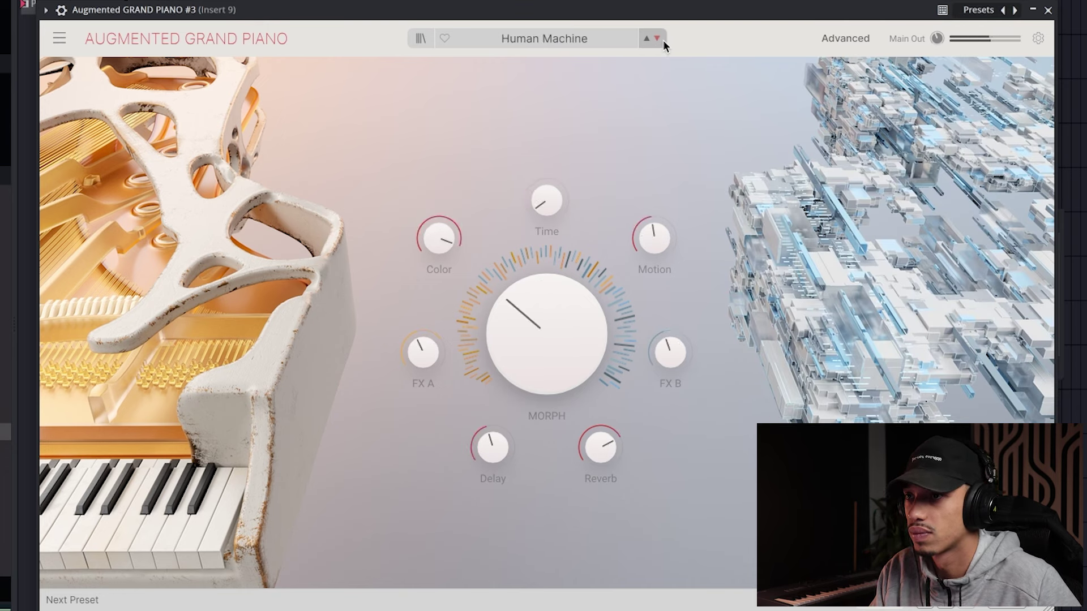
pyautogui.click(663, 40)
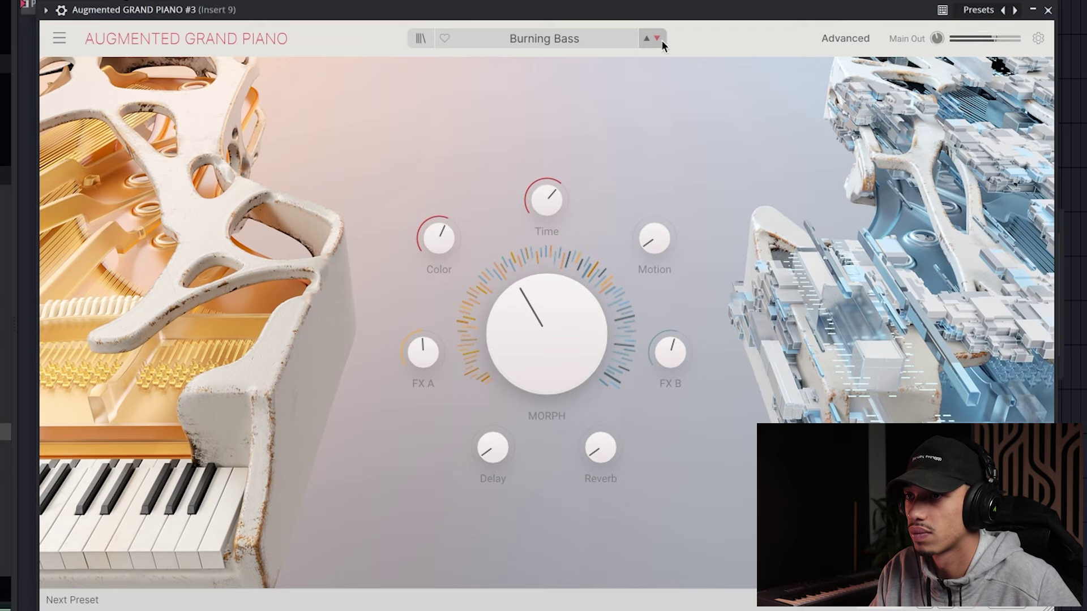
pyautogui.click(645, 39)
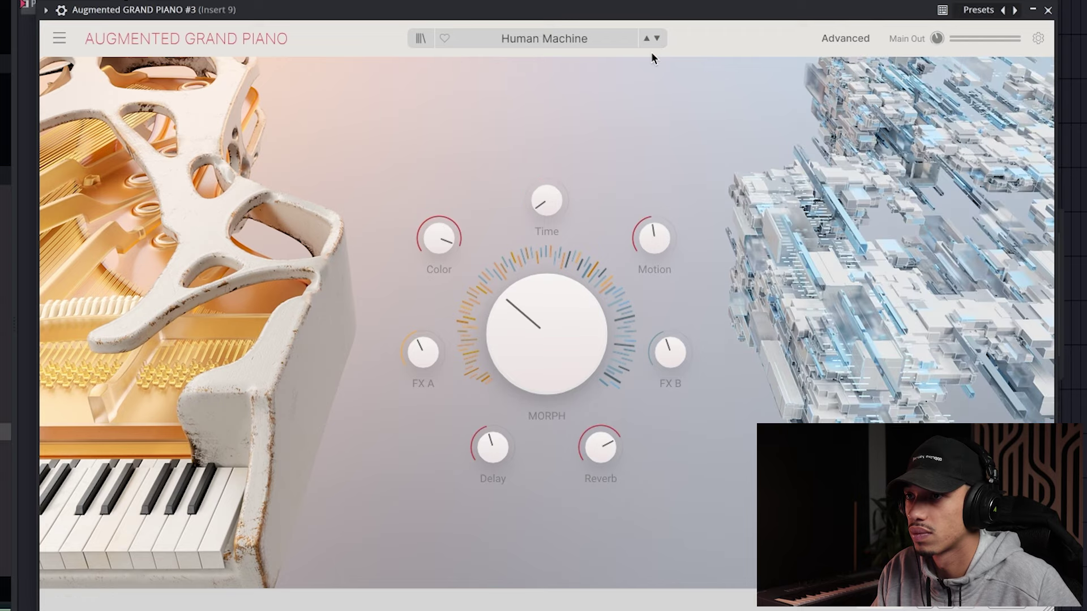
pyautogui.moveTo(648, 19); pyautogui.dragTo(580, 21)
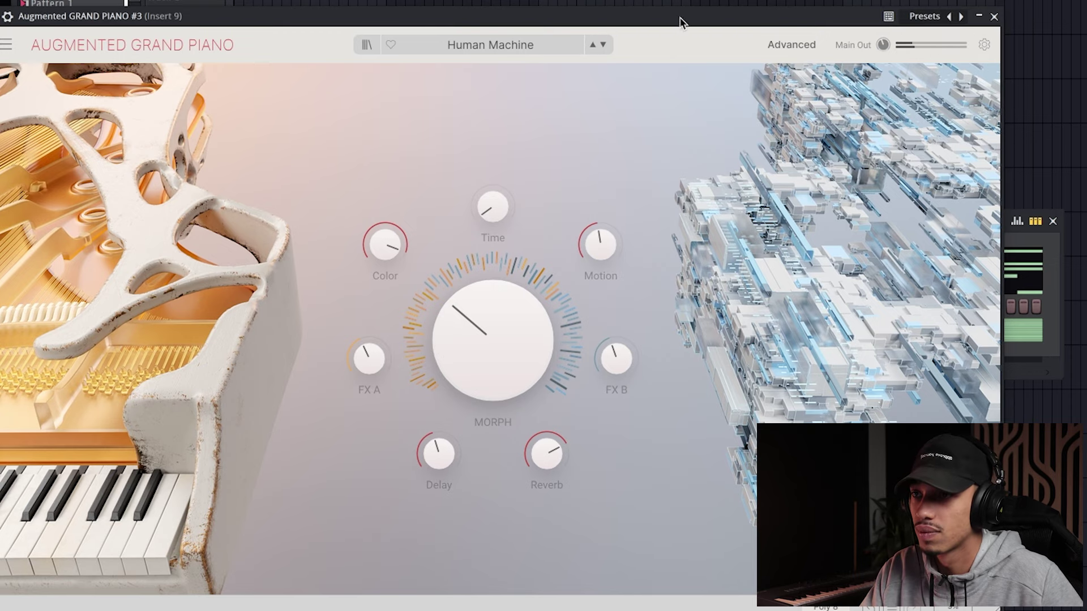
# Copy the second piano's notes into the third piano channel and route it to mixer track 10
pyautogui.click(993, 17)
pyautogui.rightClick(197, 282)
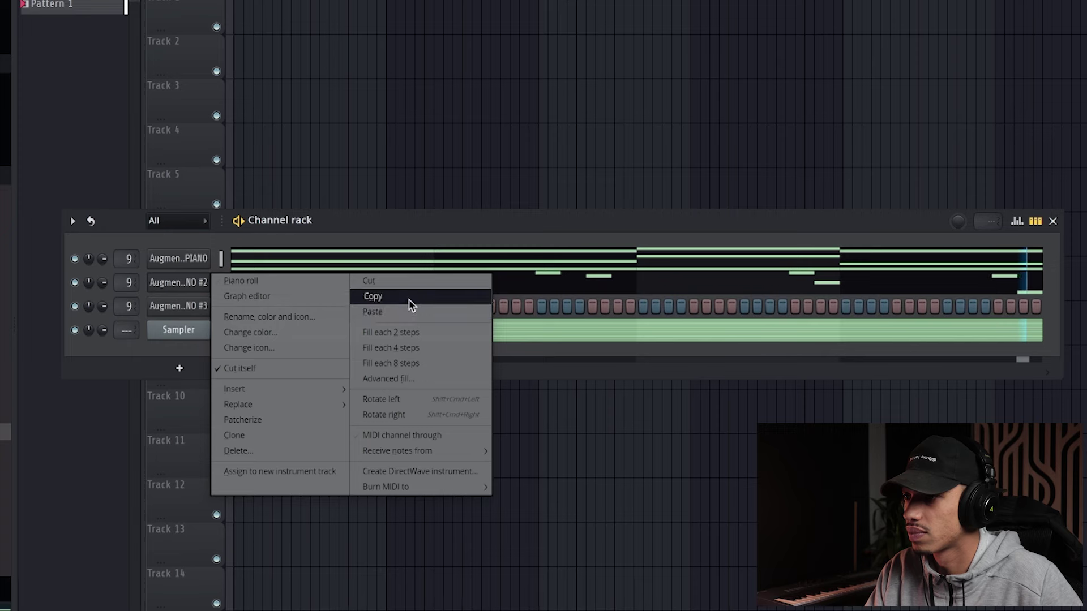
pyautogui.click(411, 305)
pyautogui.rightClick(186, 303)
pyautogui.click(395, 336)
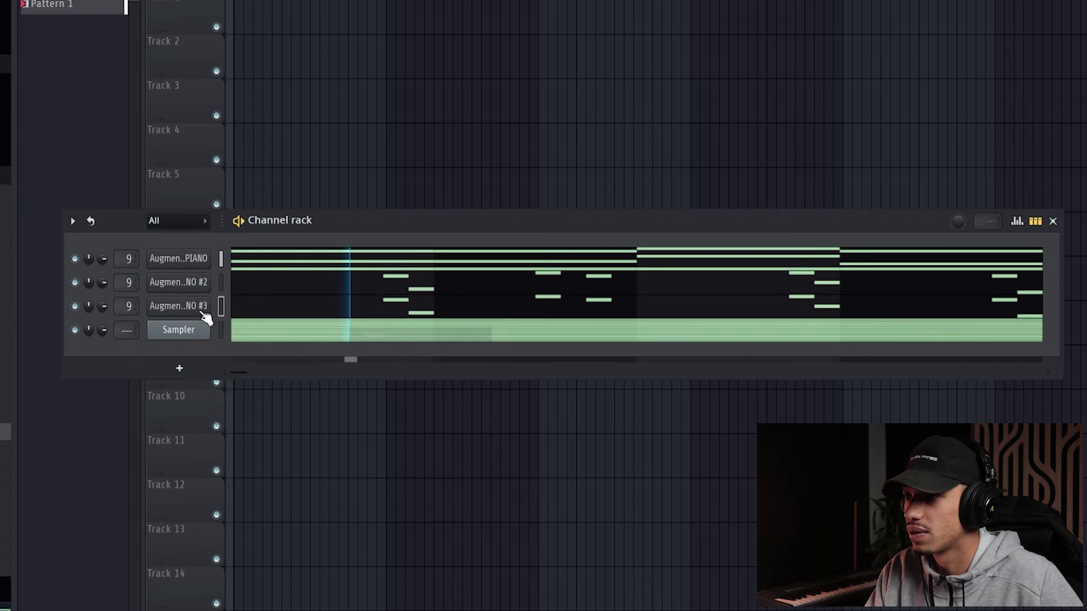
pyautogui.moveTo(119, 306); pyautogui.dragTo(119, 300)
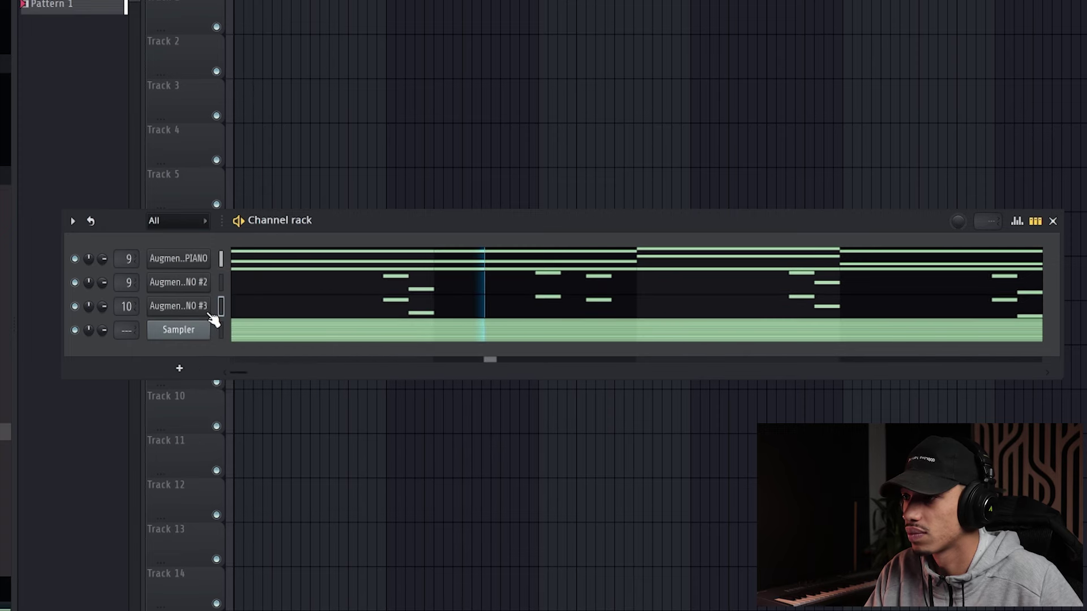
# Raise all eight notes in the third piano's piano roll by one octave
pyautogui.click(316, 310)
pyautogui.moveTo(894, 354); pyautogui.dragTo(287, 212)
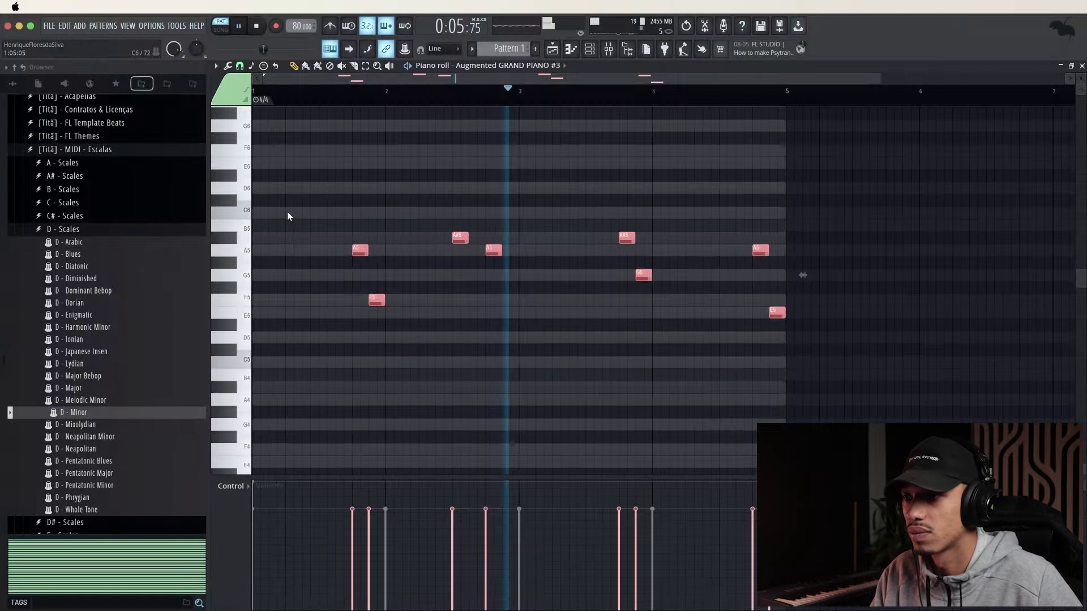
pyautogui.hotkey('ctrl', 'Up')
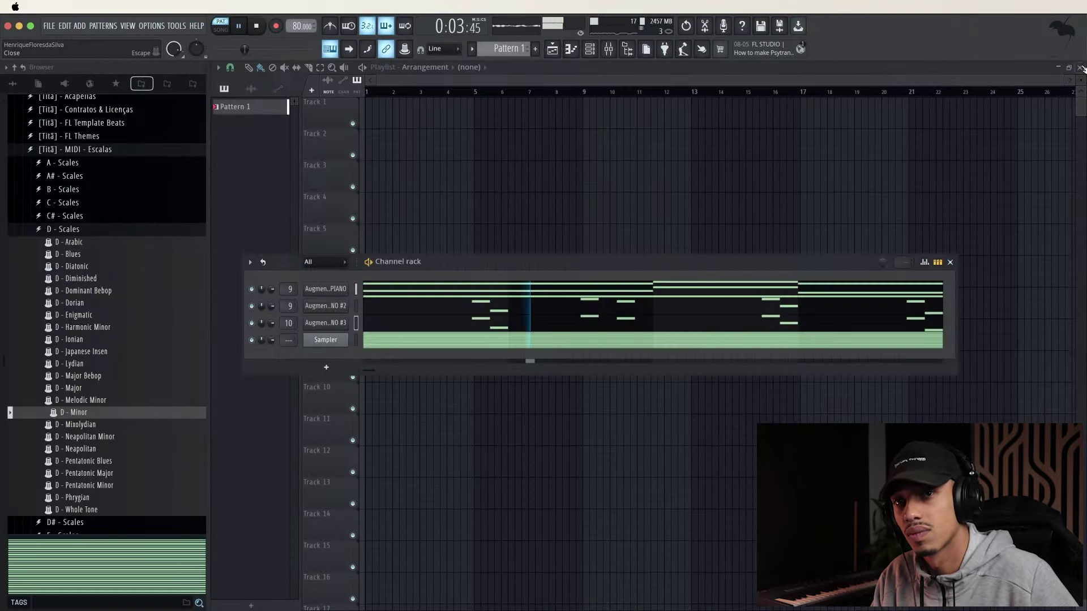
pyautogui.click(1081, 66)
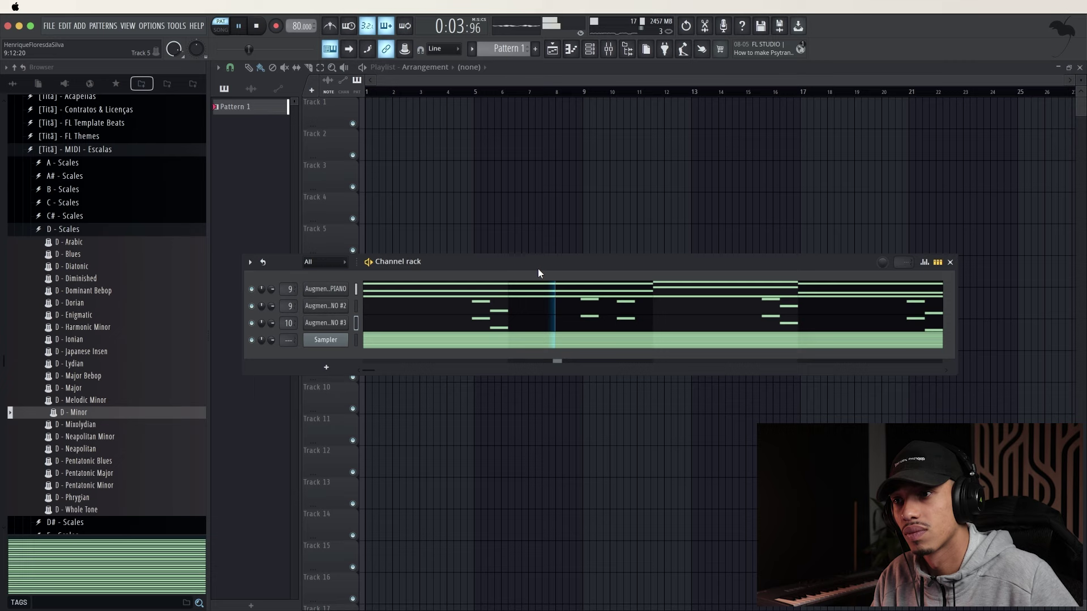
# Switch the third piano to the I Felt It preset with Motion 0.73, FX A 0.32, FX B about 0.30
pyautogui.click(333, 323)
pyautogui.click(629, 136)
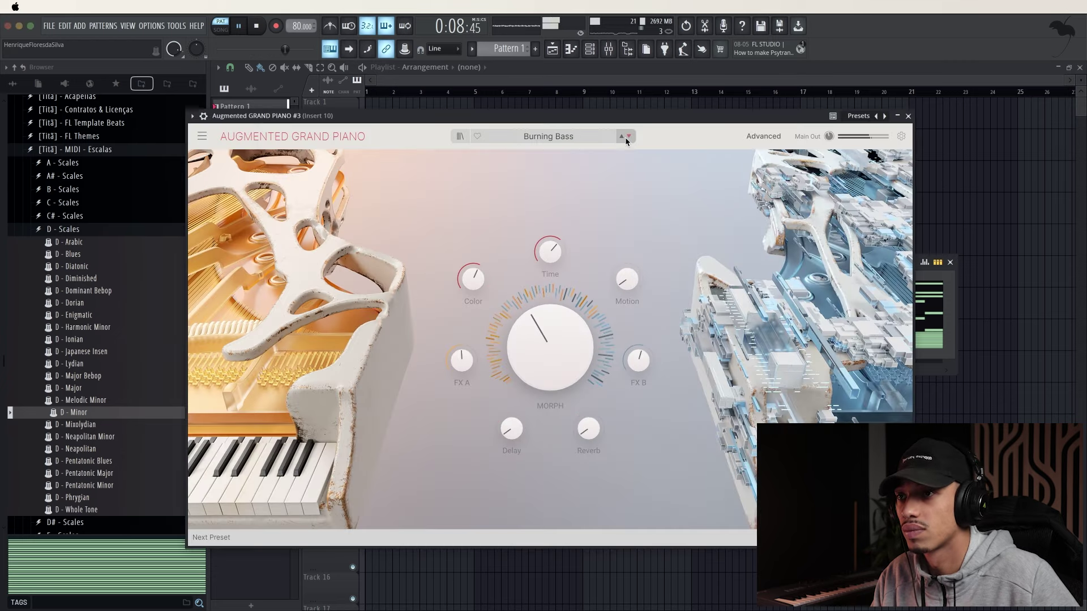
pyautogui.click(627, 137)
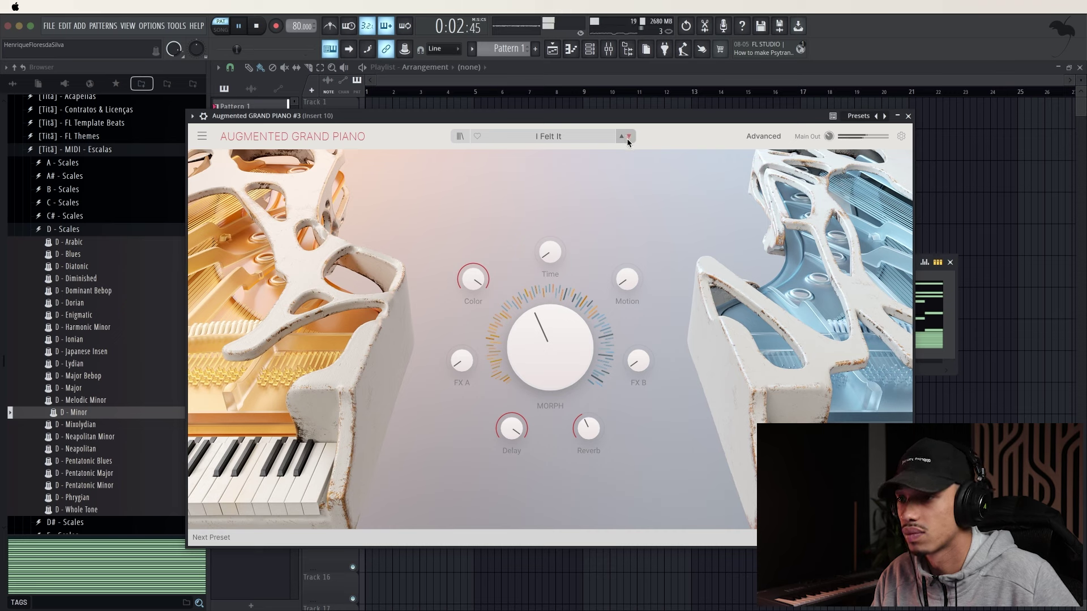
pyautogui.moveTo(636, 363); pyautogui.dragTo(634, 358)
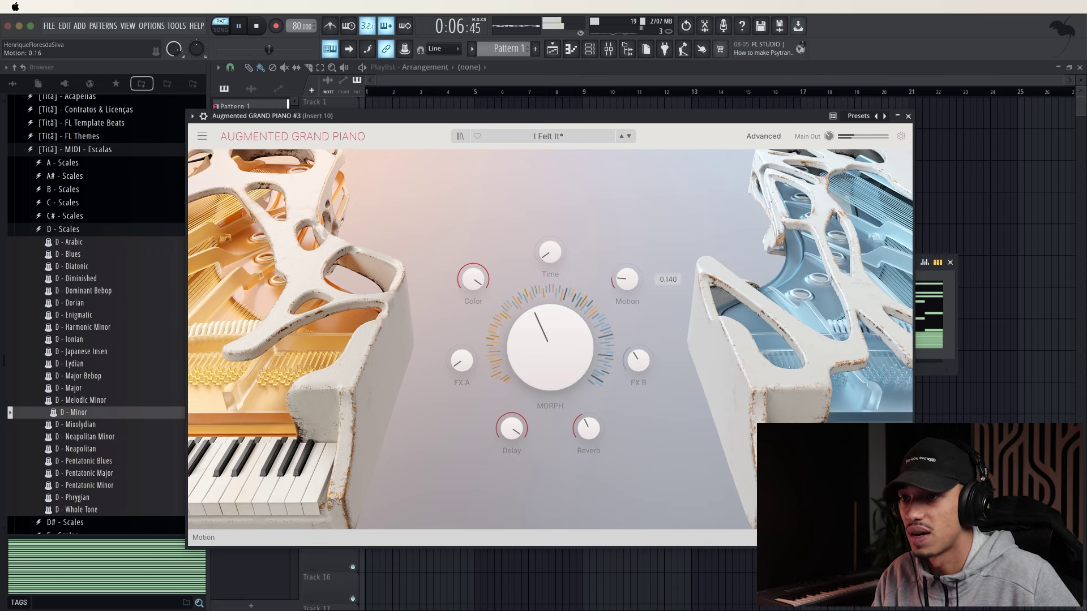
pyautogui.moveTo(627, 278); pyautogui.dragTo(626, 266)
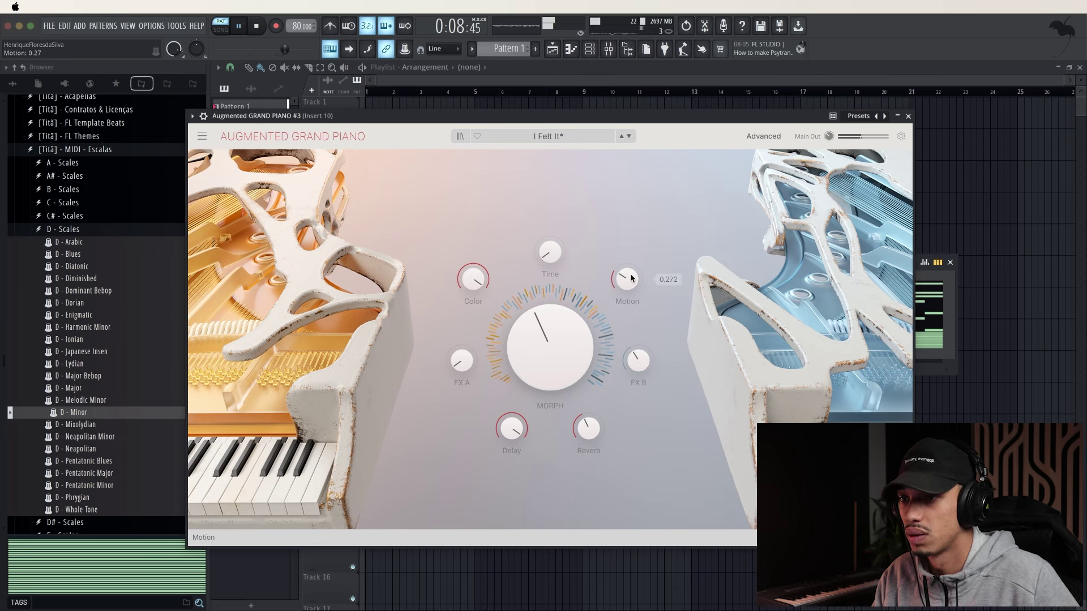
pyautogui.moveTo(626, 279); pyautogui.dragTo(626, 263)
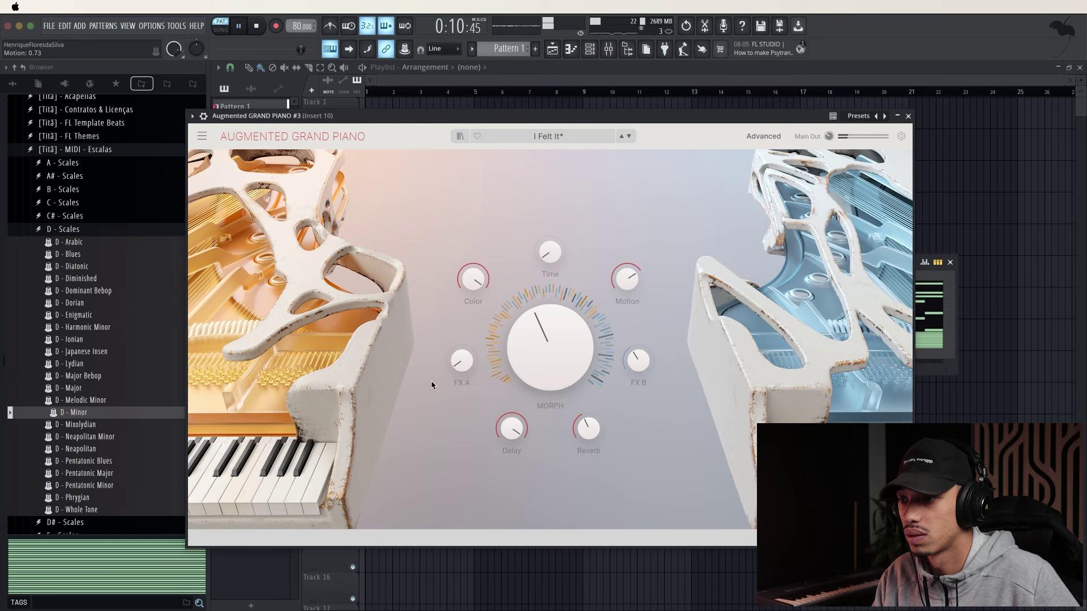
pyautogui.moveTo(435, 384); pyautogui.dragTo(445, 369)
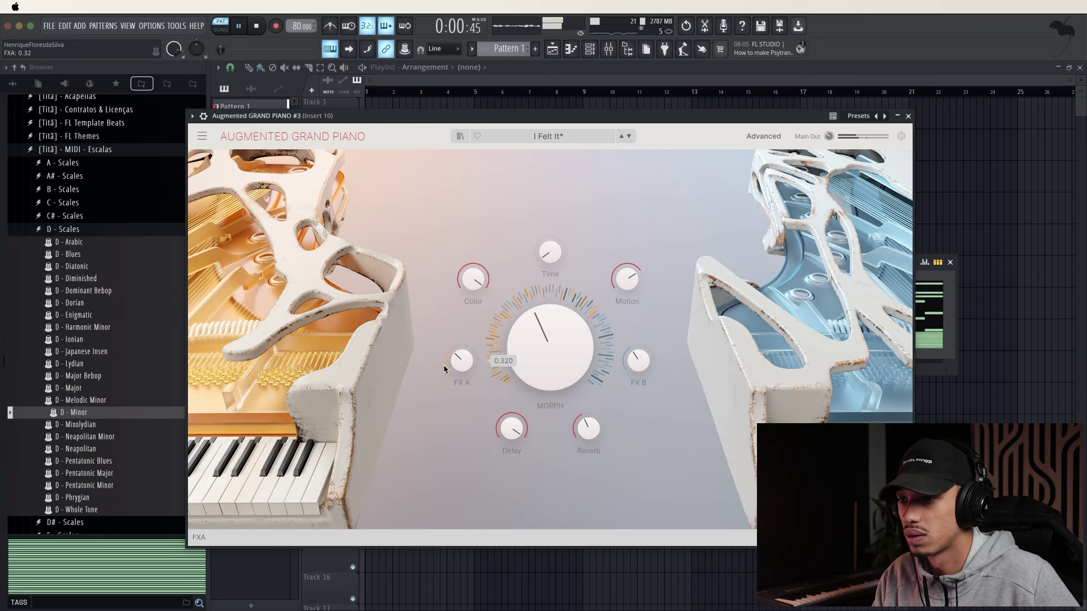
# Lower the third piano channel's volume to 61% and stop playback
pyautogui.click(909, 116)
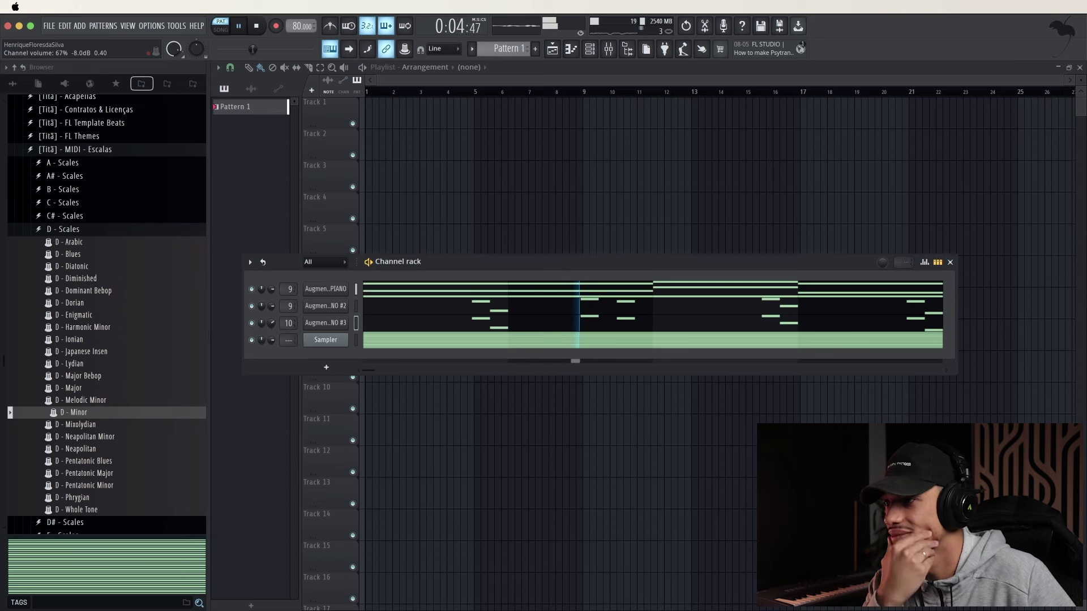
pyautogui.moveTo(273, 327); pyautogui.dragTo(273, 333)
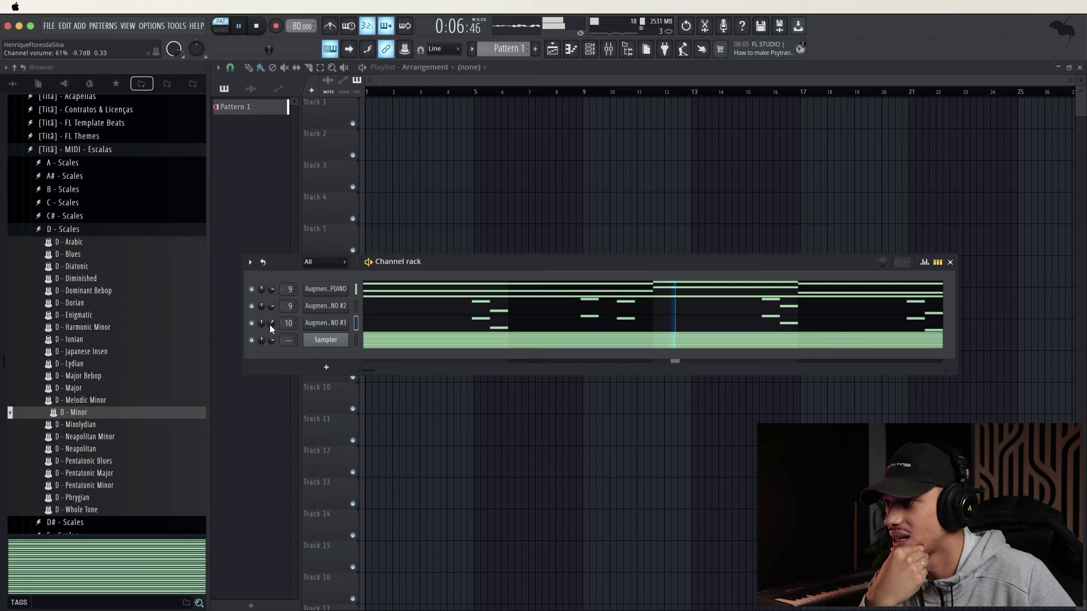
pyautogui.press('space')
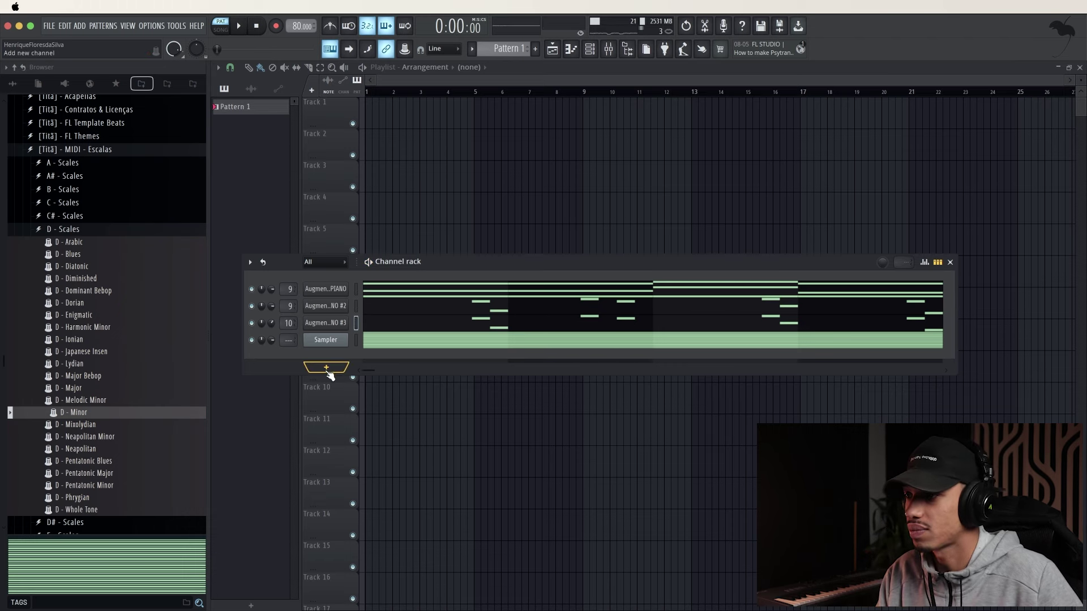
# Add a LANDR Samples channel to the Channel rack and bring up its plugin
pyautogui.click(328, 371)
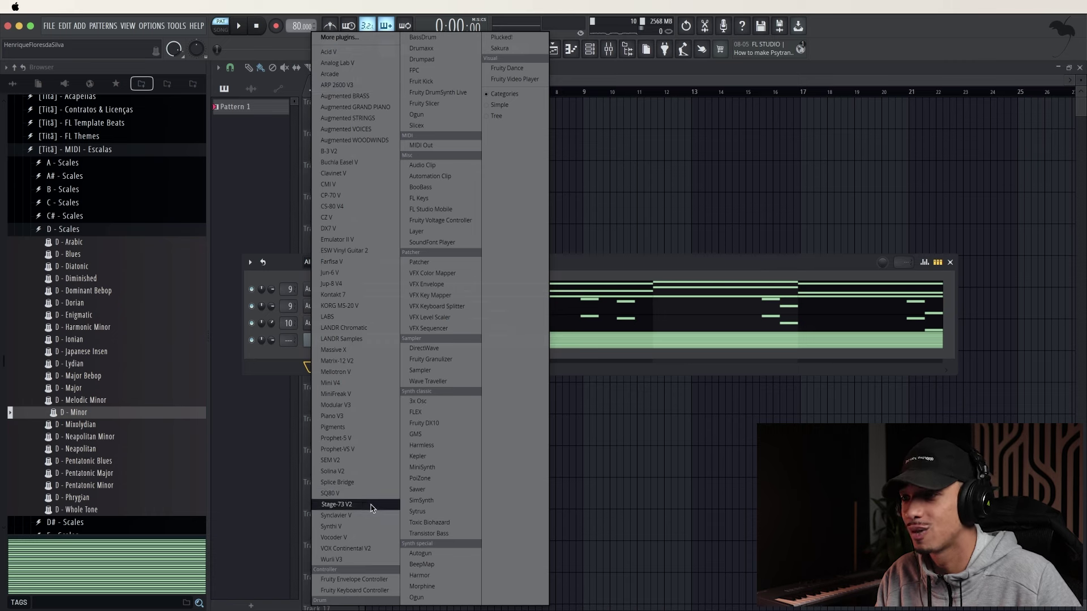
pyautogui.click(355, 339)
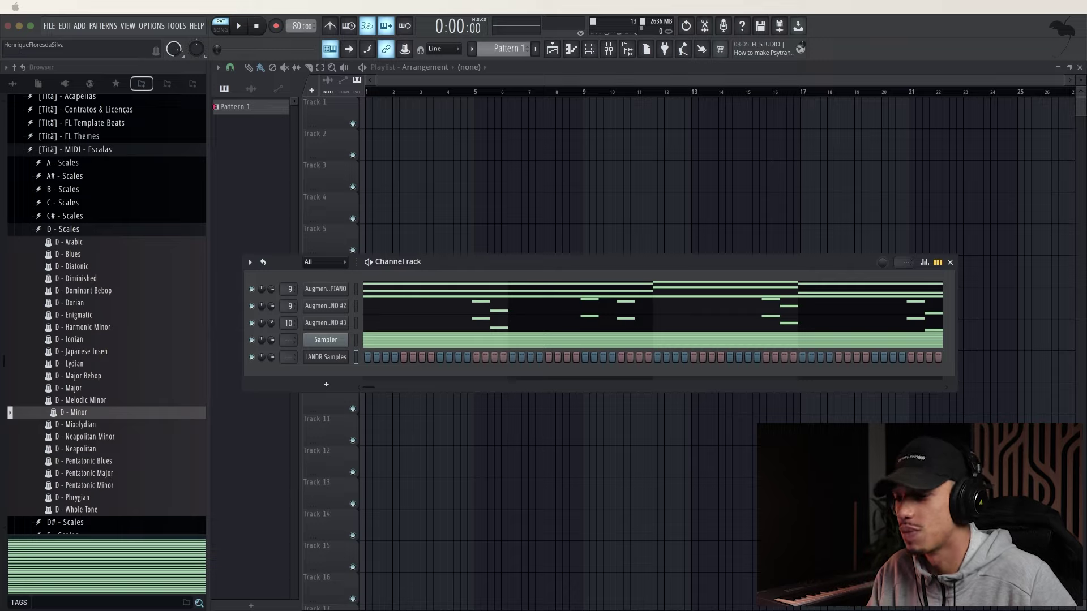
pyautogui.moveTo(483, 261); pyautogui.dragTo(485, 240)
pyautogui.click(514, 218)
# Delete the stray Pattern 1 playlist clip and scroll through the LANDR homepage
pyautogui.rightClick(559, 219)
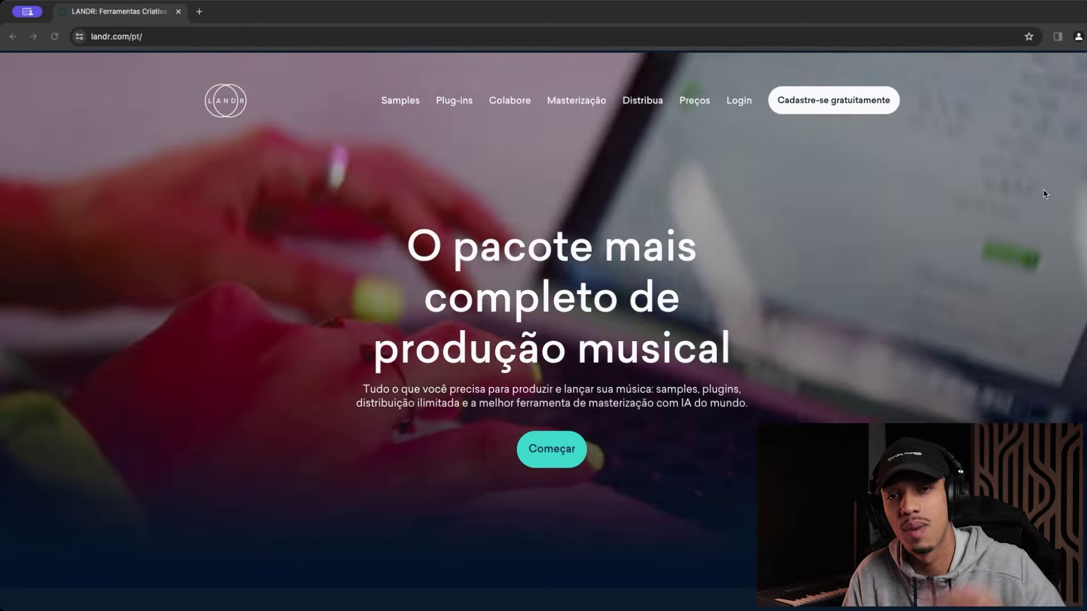
pyautogui.scroll(-2, 734, 275)
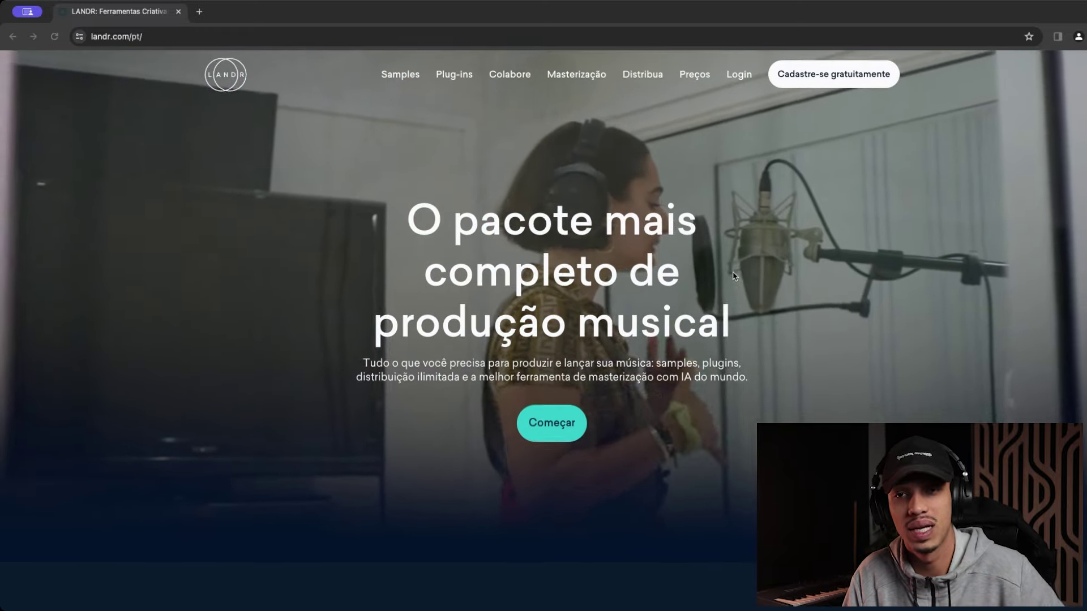
pyautogui.scroll(-5, 734, 276)
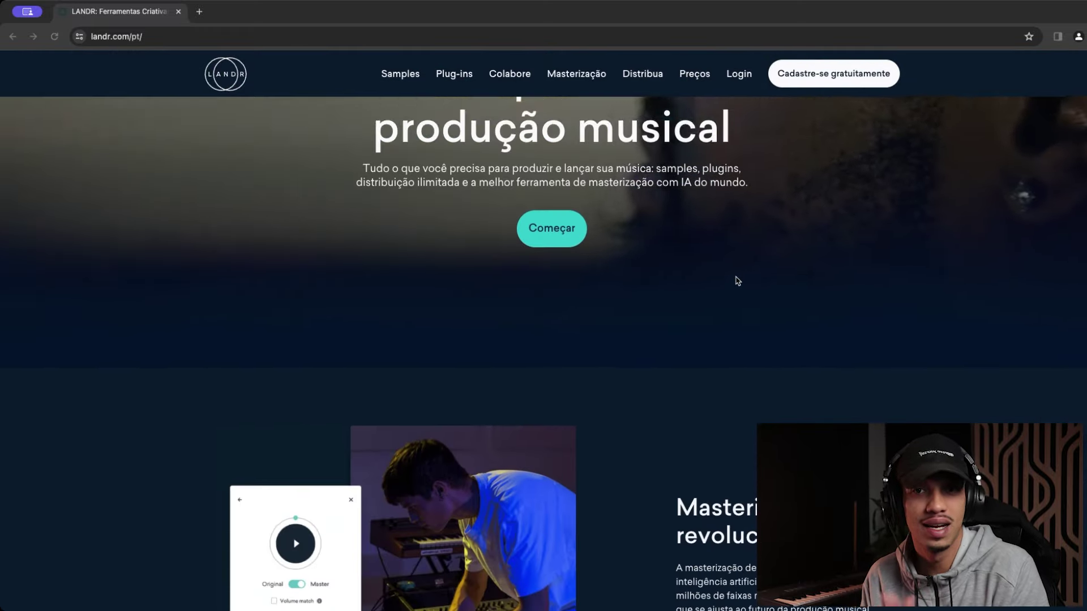
pyautogui.scroll(-6, 738, 284)
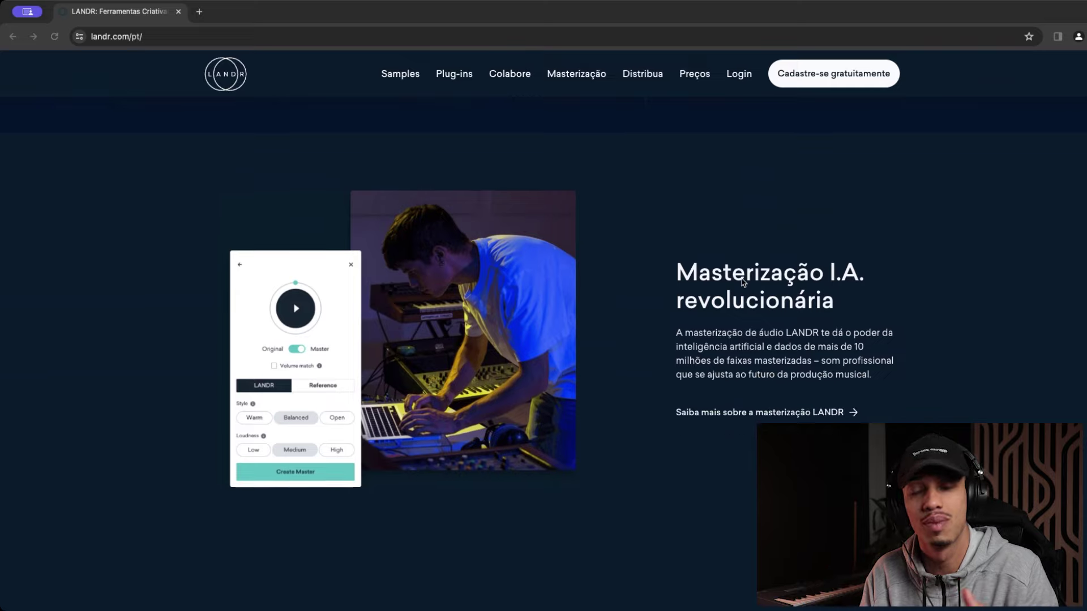
pyautogui.scroll(-4, 745, 282)
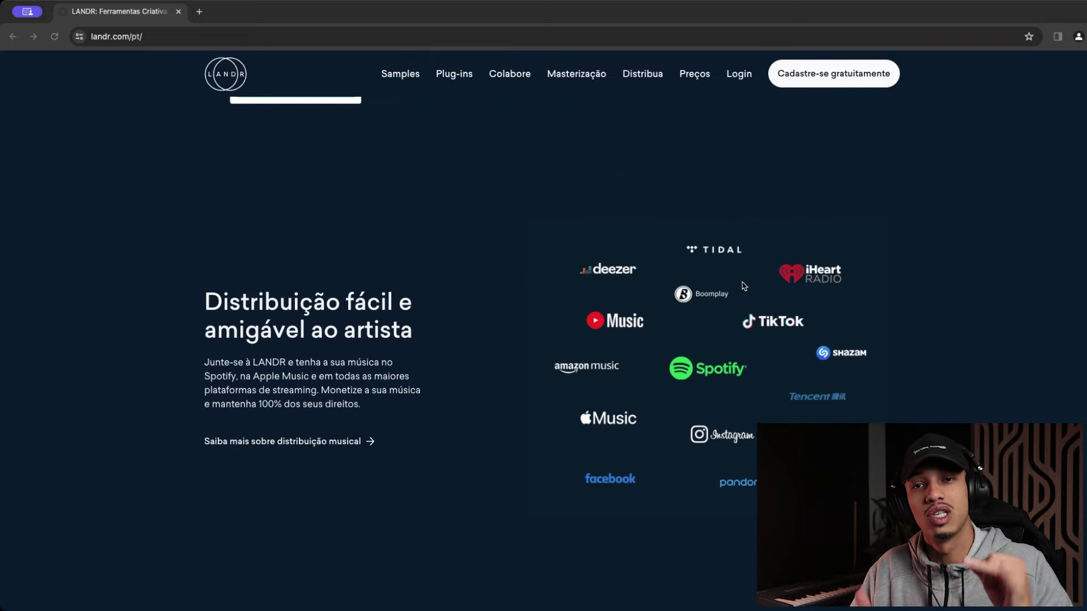
pyautogui.scroll(-9, 745, 287)
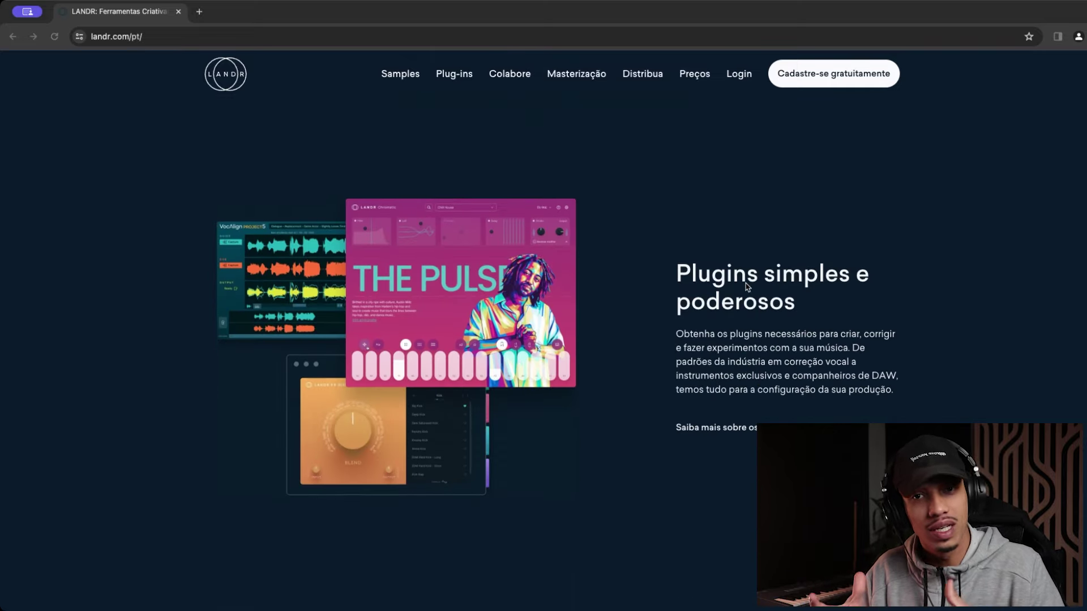
pyautogui.scroll(-13, 746, 287)
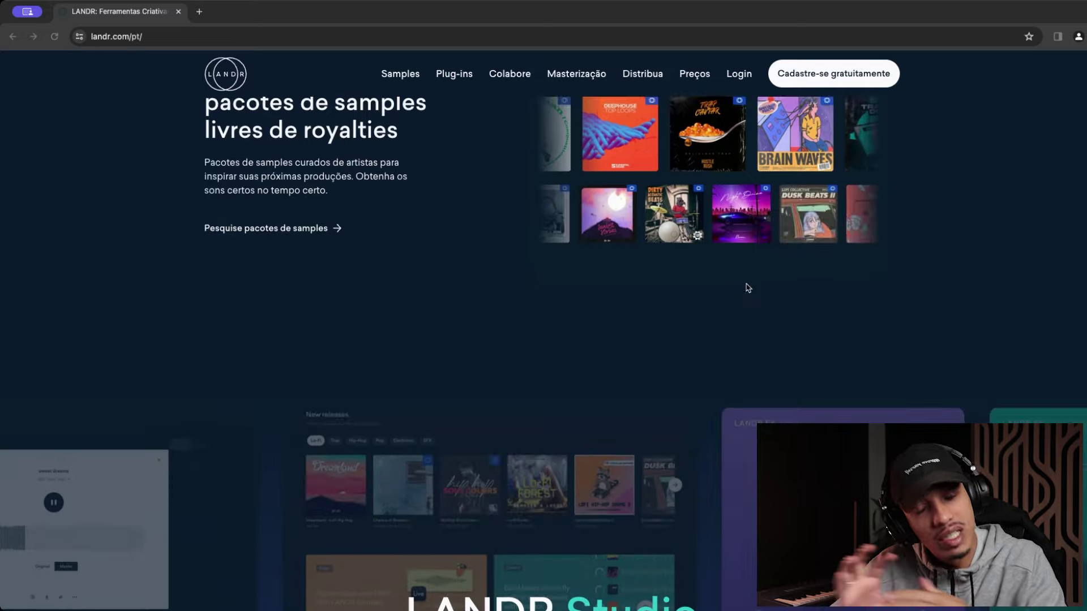
pyautogui.scroll(-12, 746, 287)
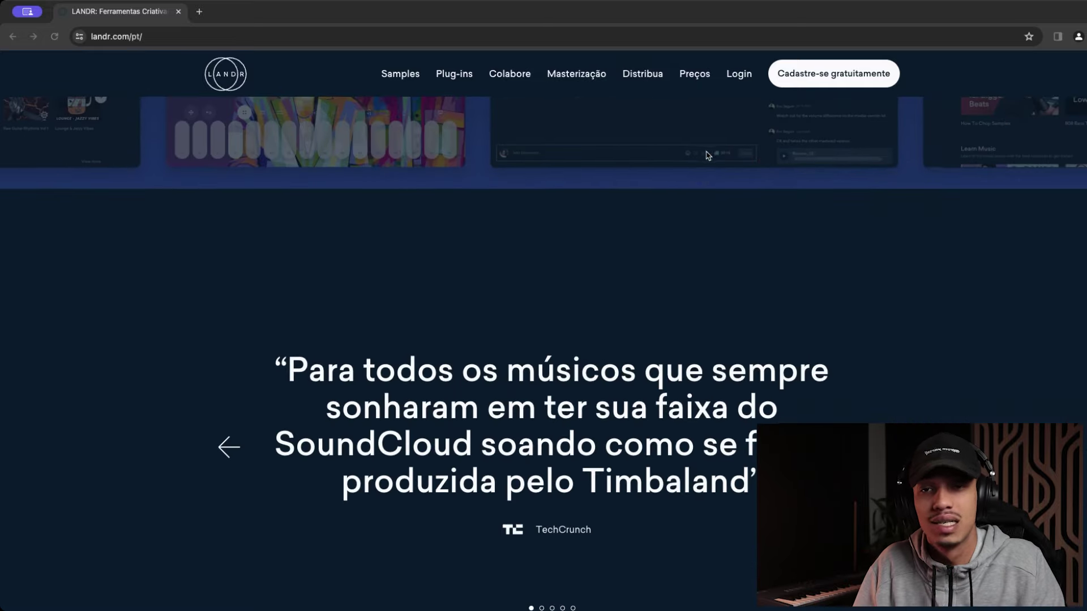
# Go to the LANDR pricing page and scroll through the Studio and Studio Pro plans
pyautogui.click(691, 75)
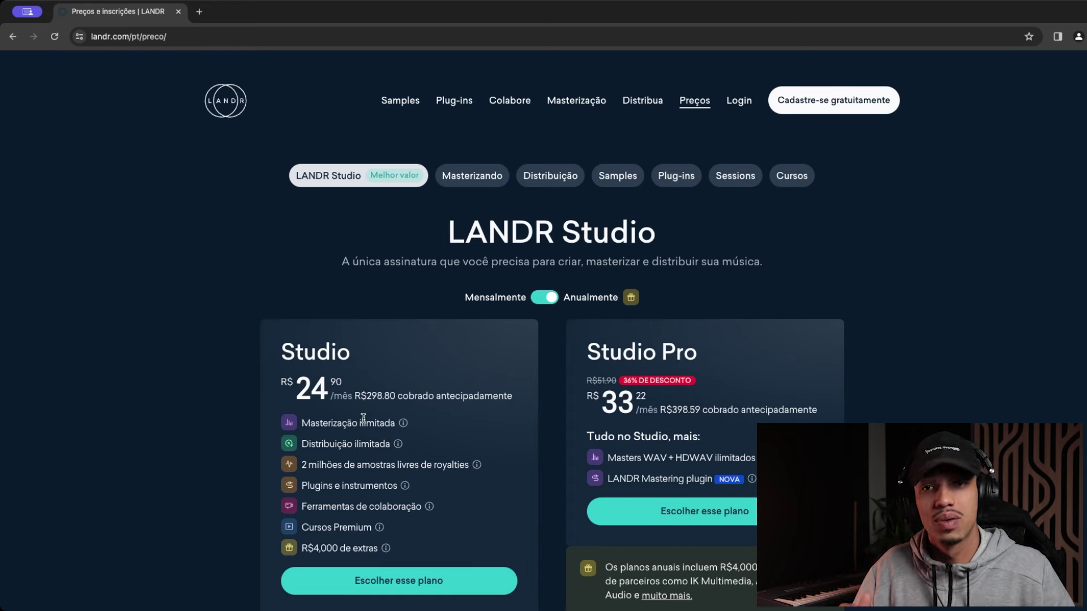
pyautogui.scroll(-1, 363, 417)
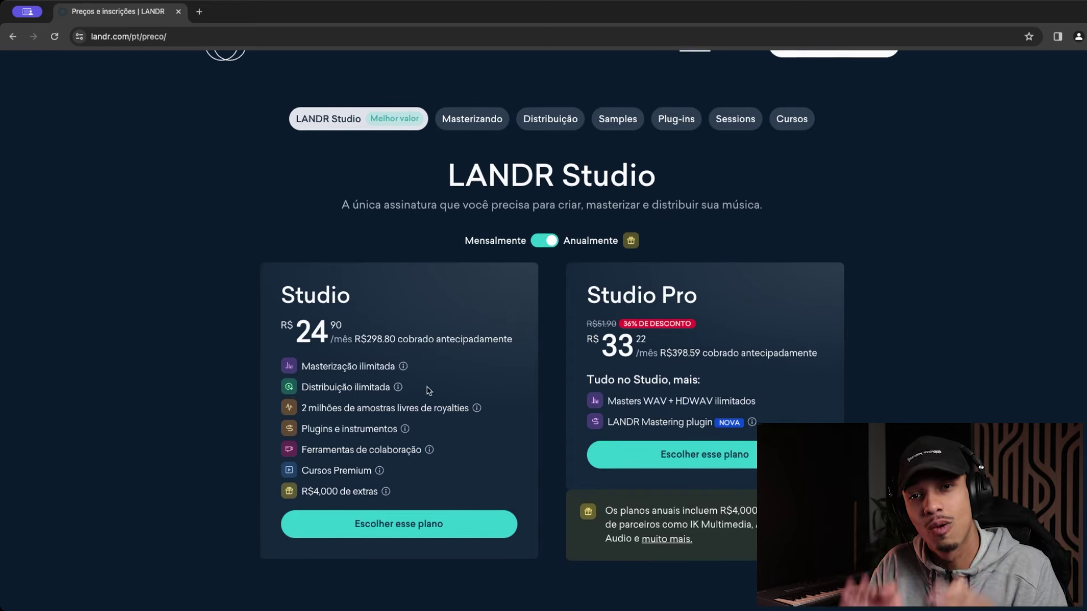
pyautogui.scroll(-2, 381, 387)
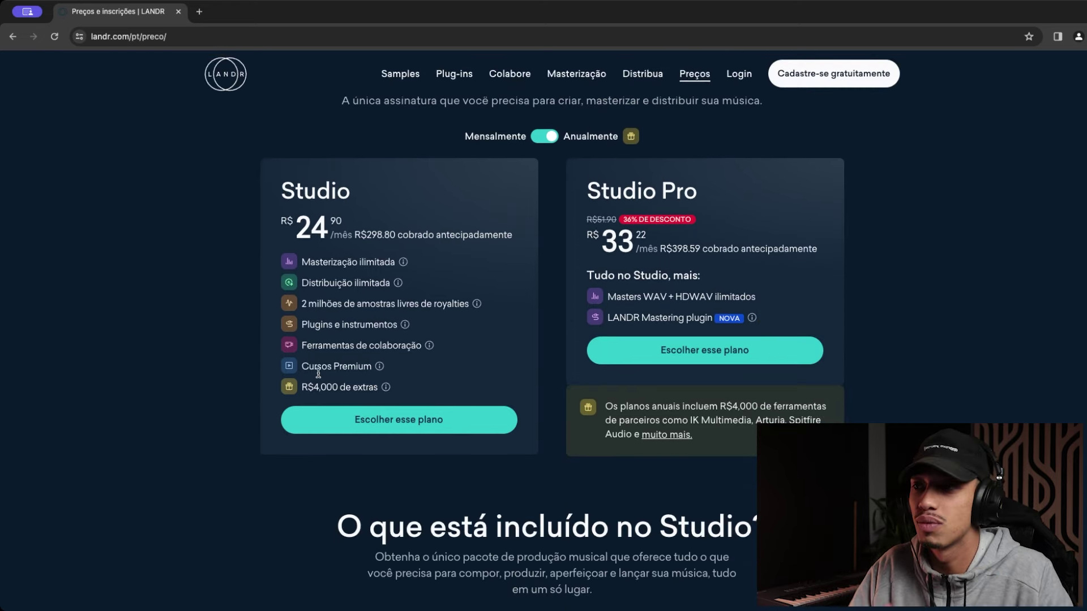
pyautogui.scroll(-3, 368, 375)
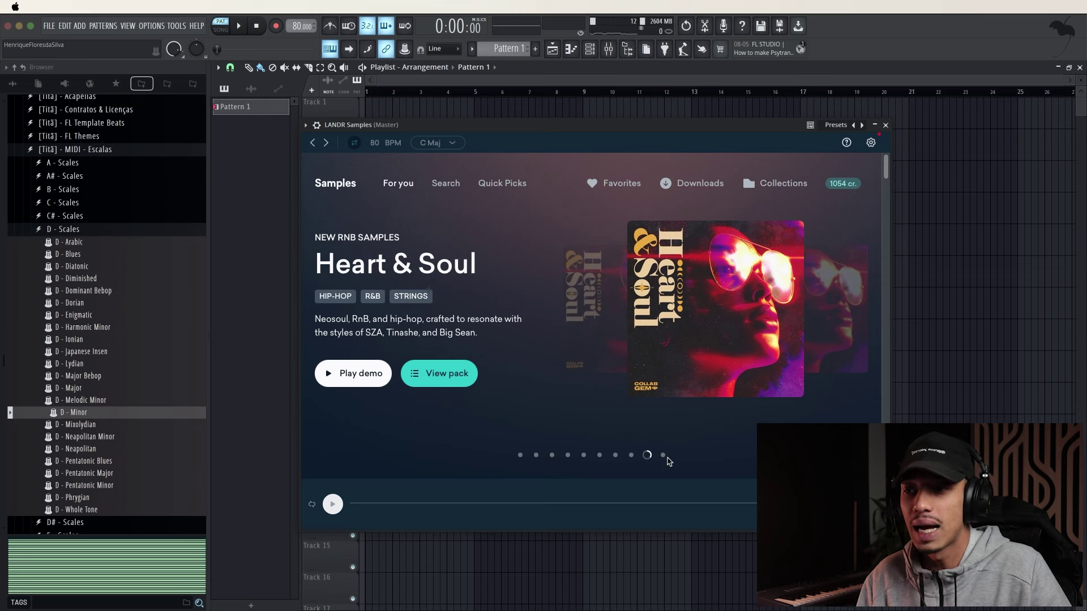
# Preview Gloomy Vibes, Heart & Soul and Muerte 2, then play the South Trap - Hard Beats demo
pyautogui.click(662, 456)
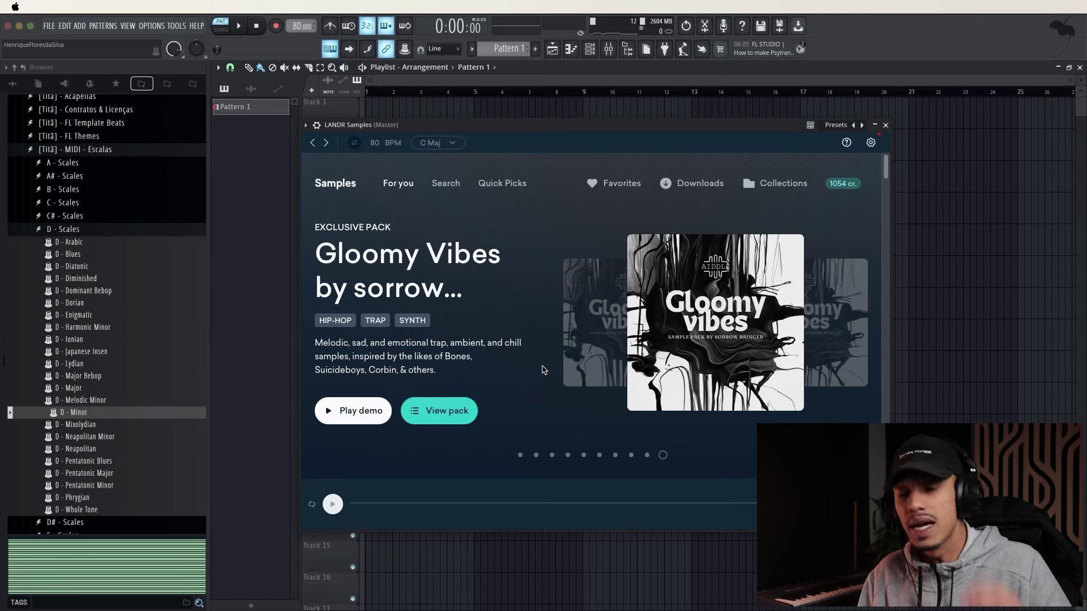
pyautogui.click(647, 456)
pyautogui.click(631, 456)
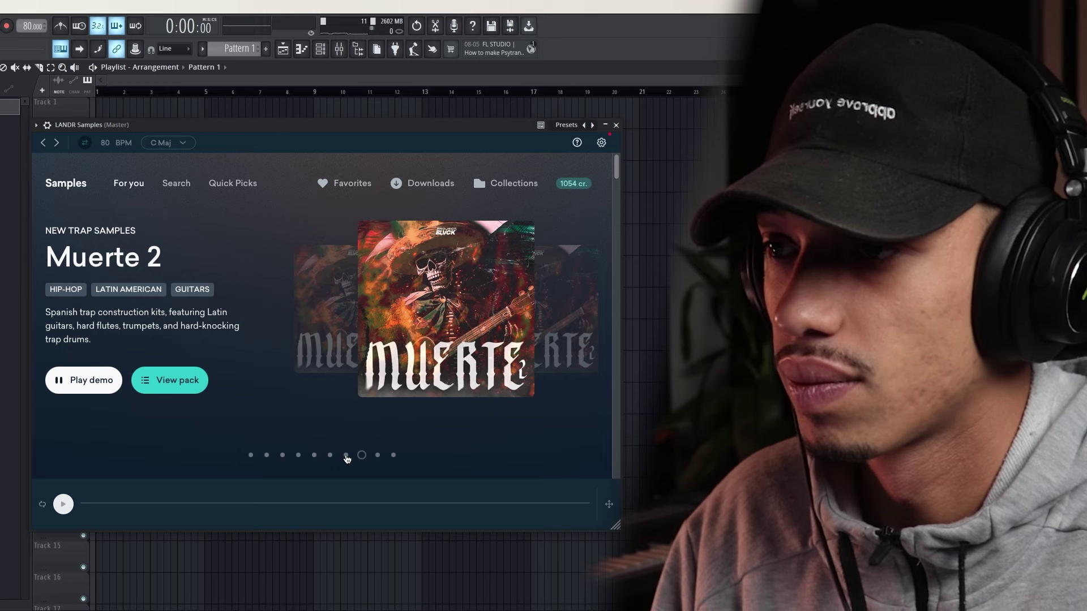
pyautogui.click(347, 456)
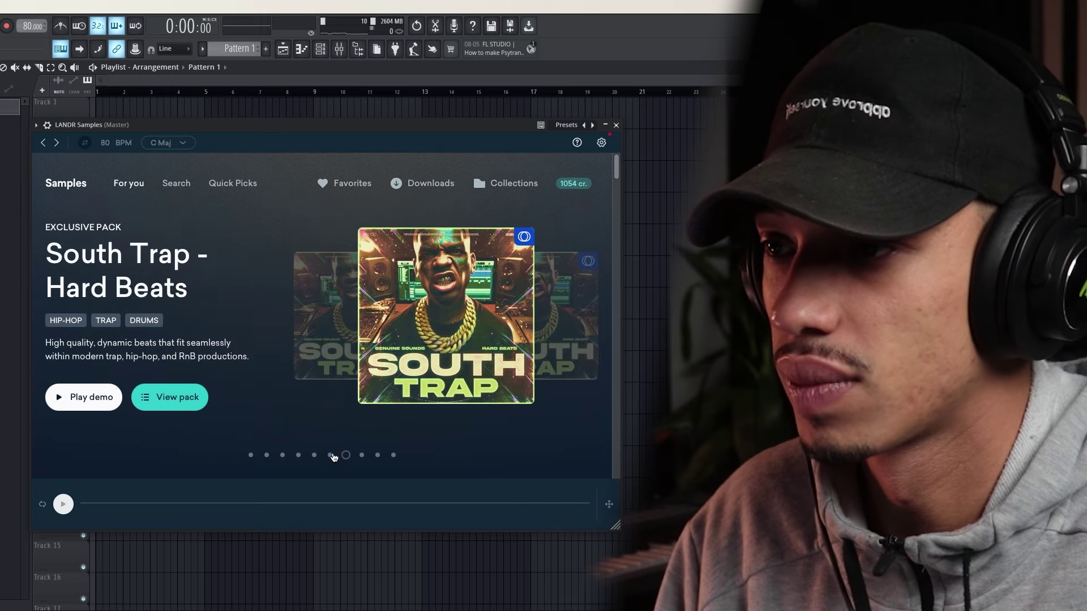
pyautogui.click(84, 397)
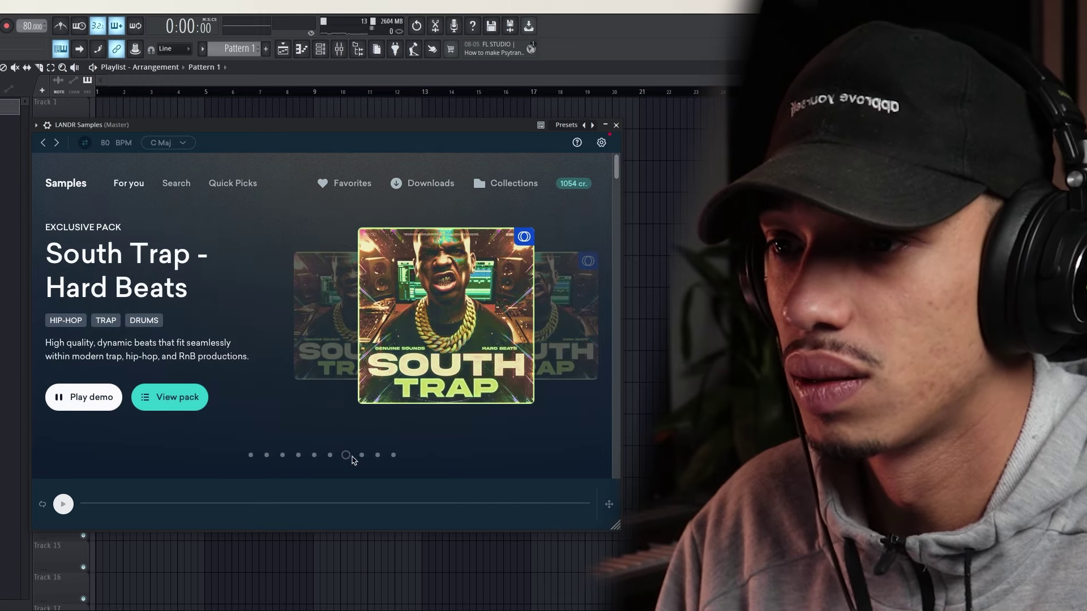
# Browse further featured packs, from Medieval Trap Vol. 2 to Premium Techno Bass
pyautogui.click(330, 455)
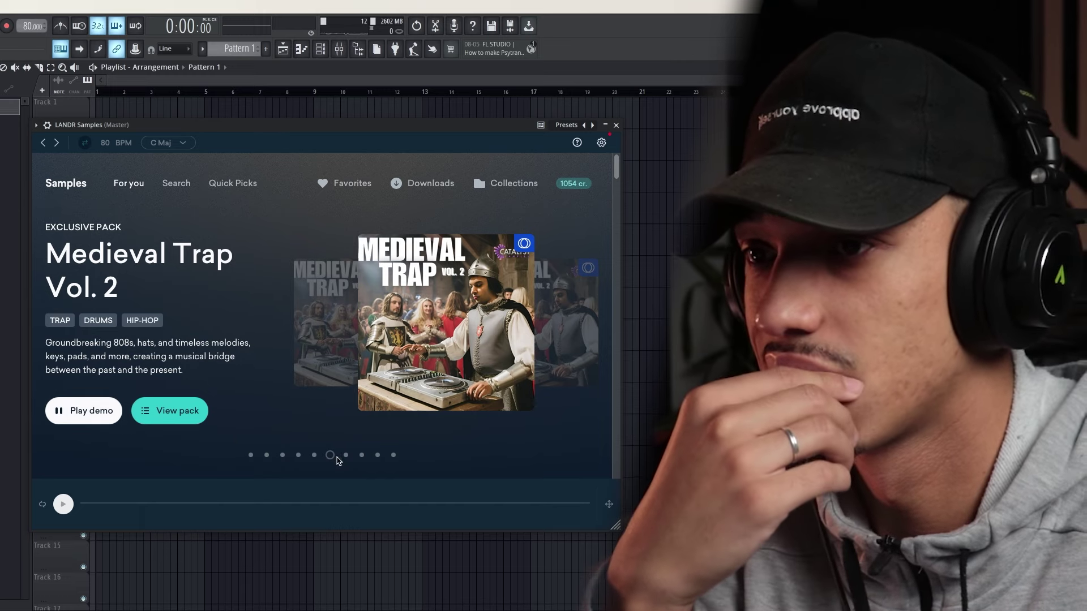
pyautogui.click(314, 455)
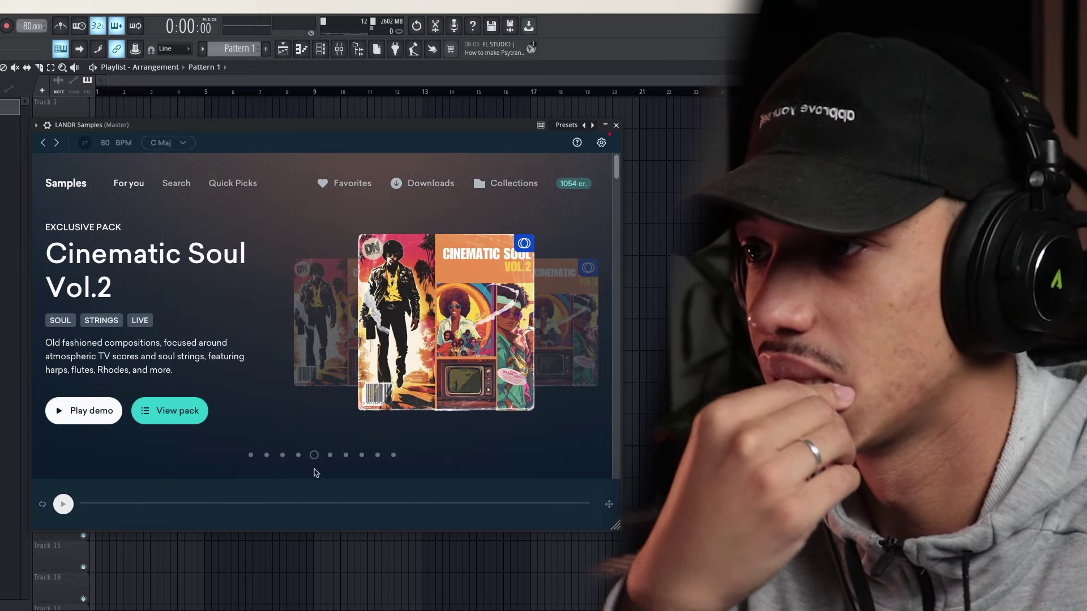
pyautogui.click(298, 456)
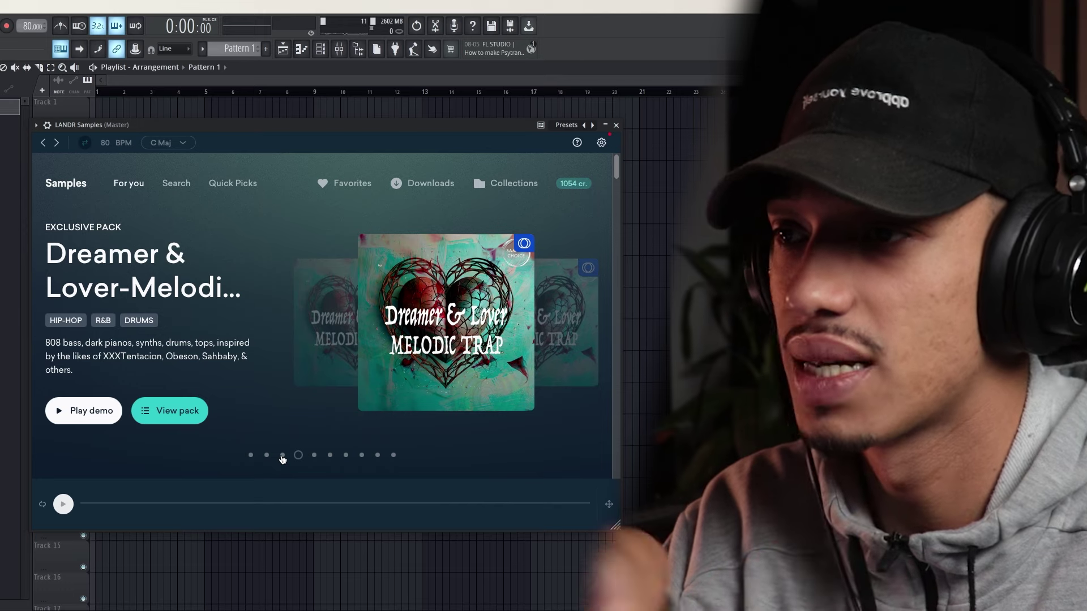
pyautogui.click(282, 456)
pyautogui.click(265, 458)
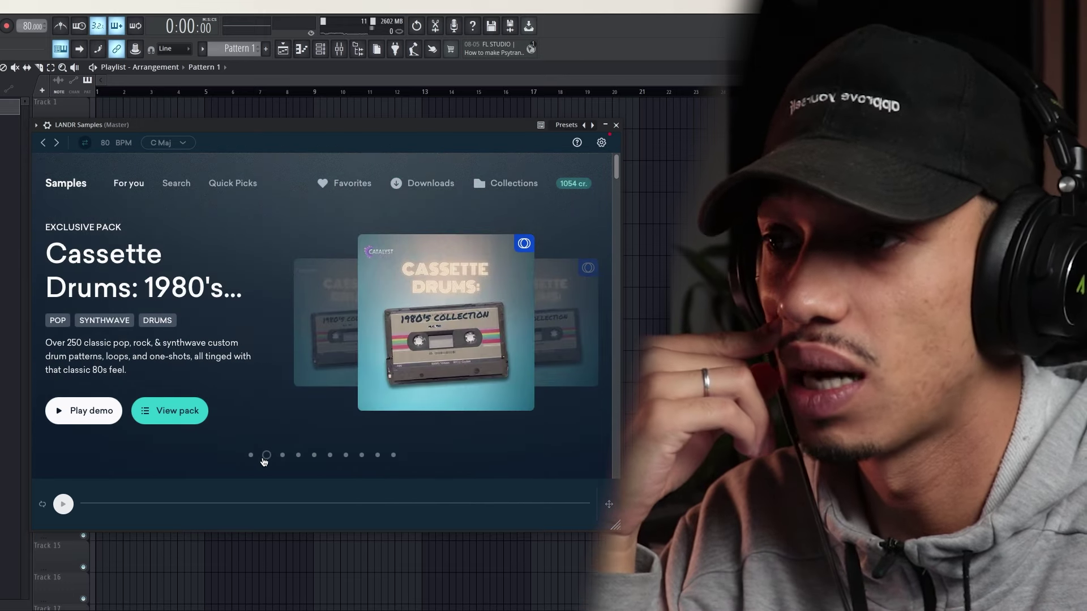
pyautogui.click(251, 455)
# Preview the Crushed Breaks pack, then bring up the Dark Boom Bap pack details
pyautogui.scroll(-3, 286, 311)
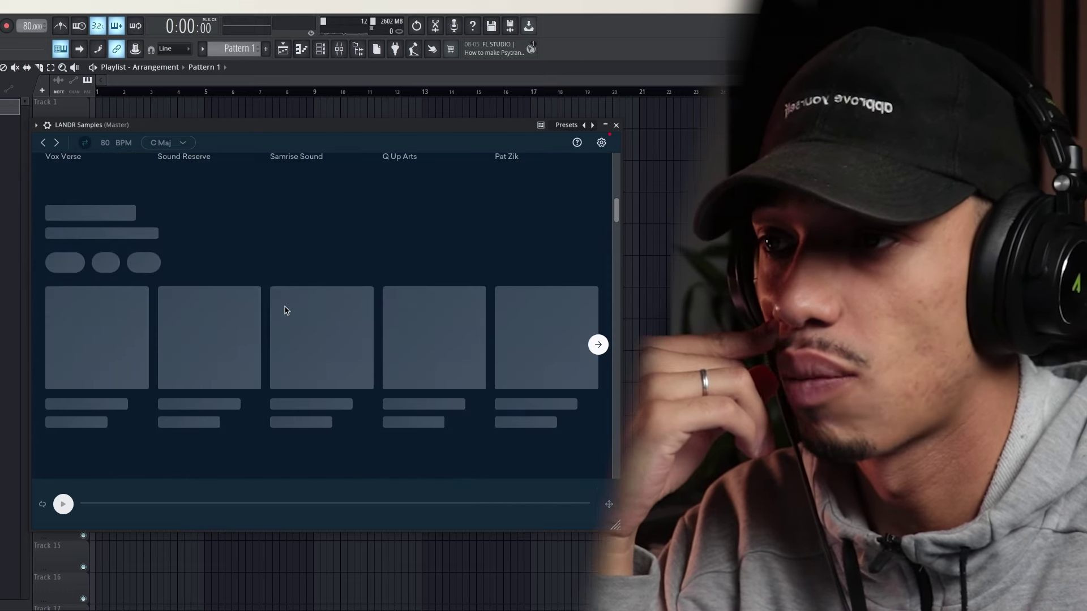
pyautogui.click(206, 263)
pyautogui.click(198, 260)
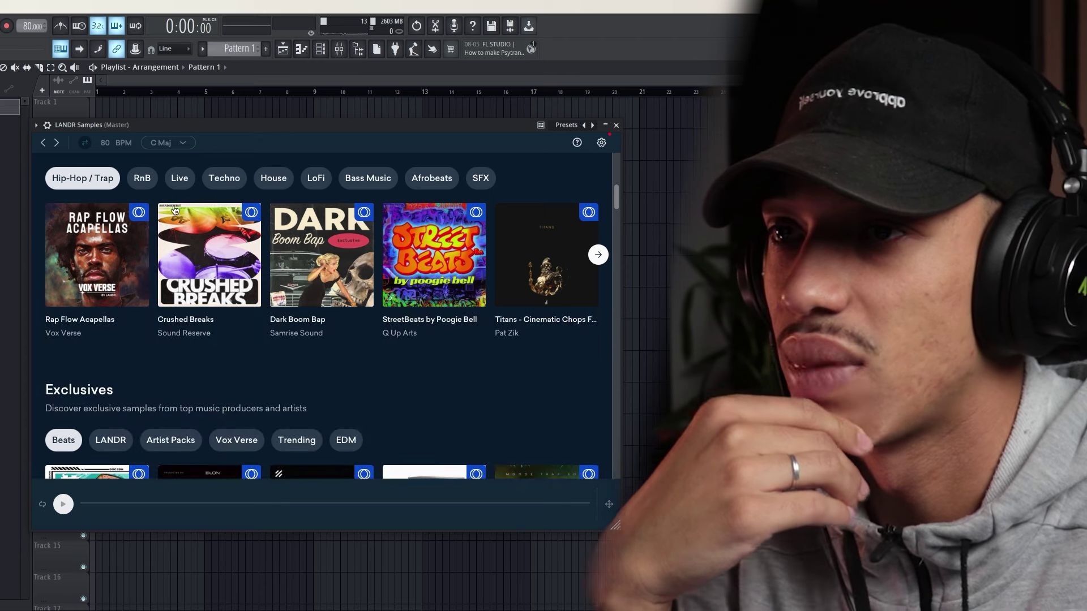
pyautogui.click(110, 269)
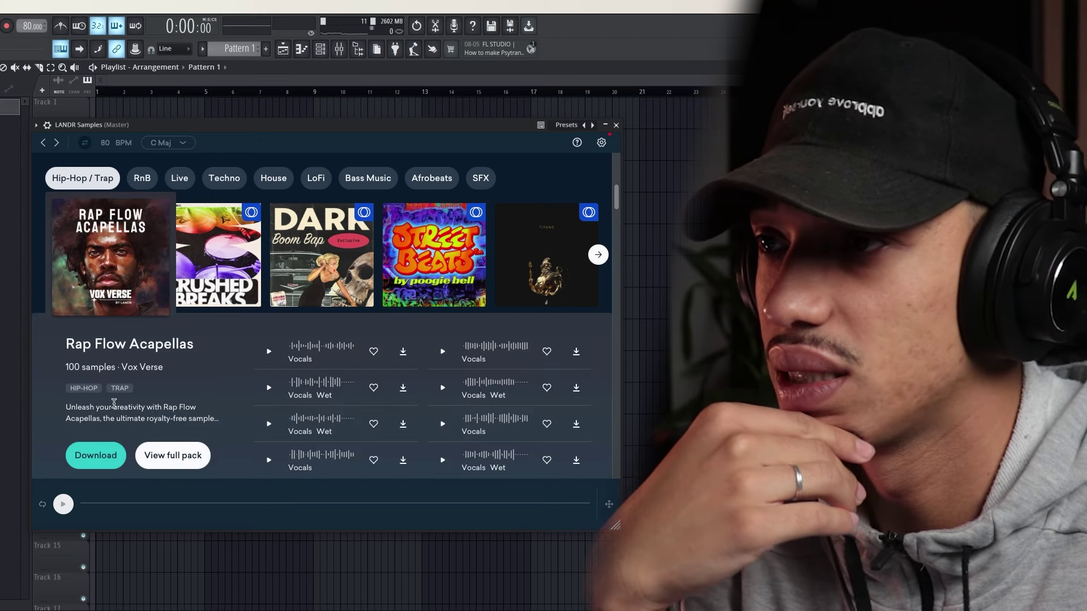
pyautogui.click(238, 257)
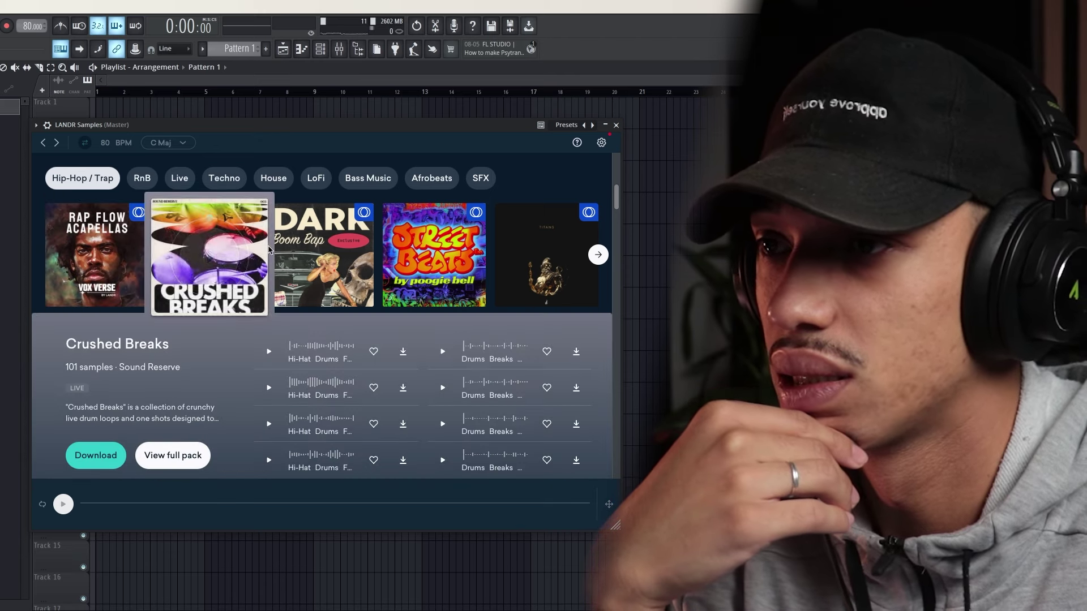
pyautogui.click(211, 259)
pyautogui.click(226, 266)
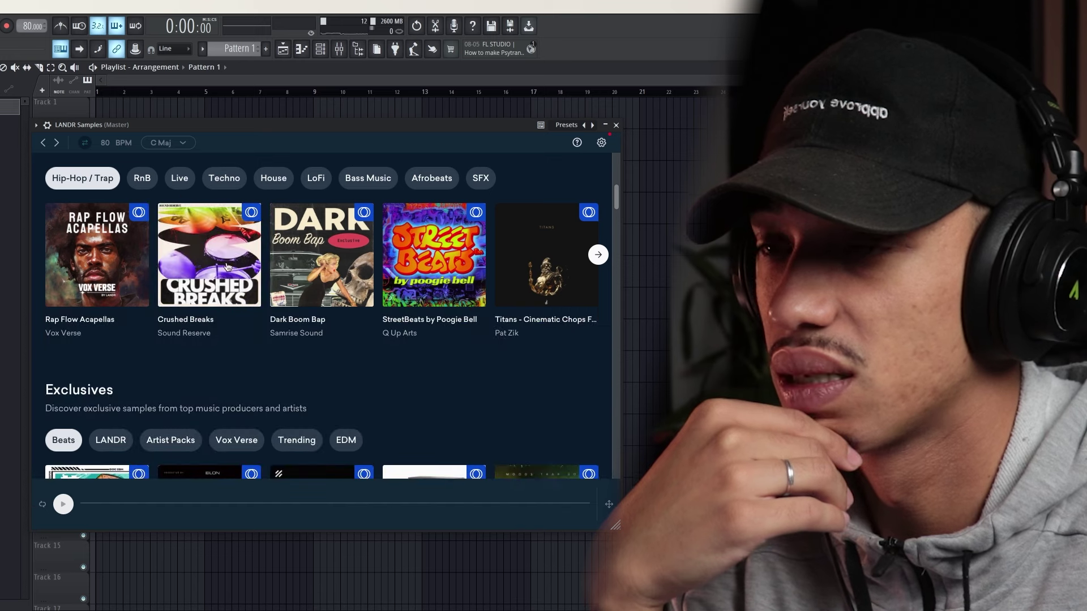
pyautogui.click(210, 258)
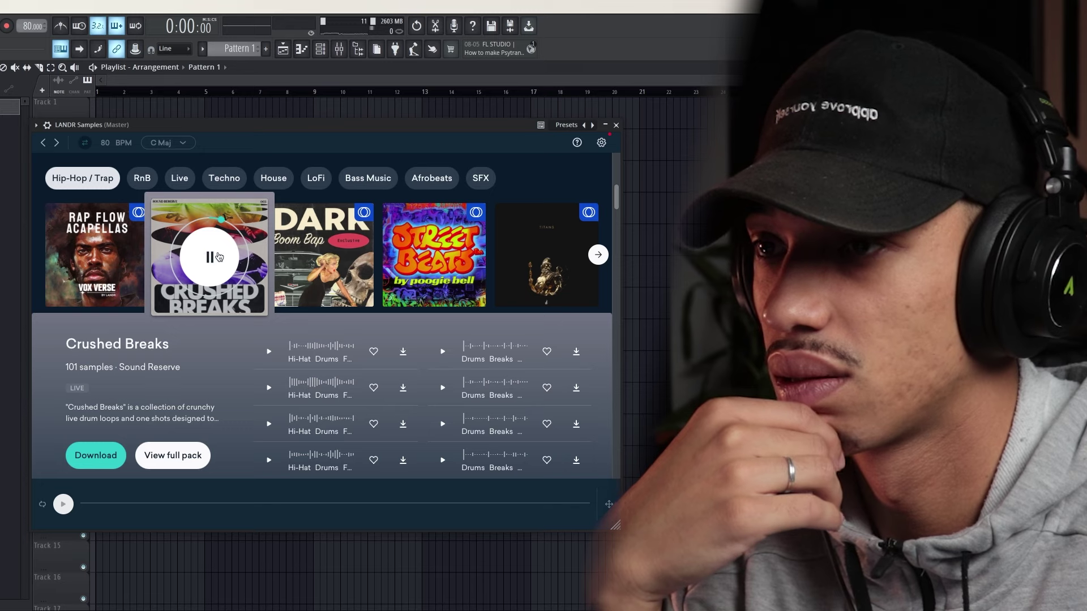
pyautogui.click(309, 258)
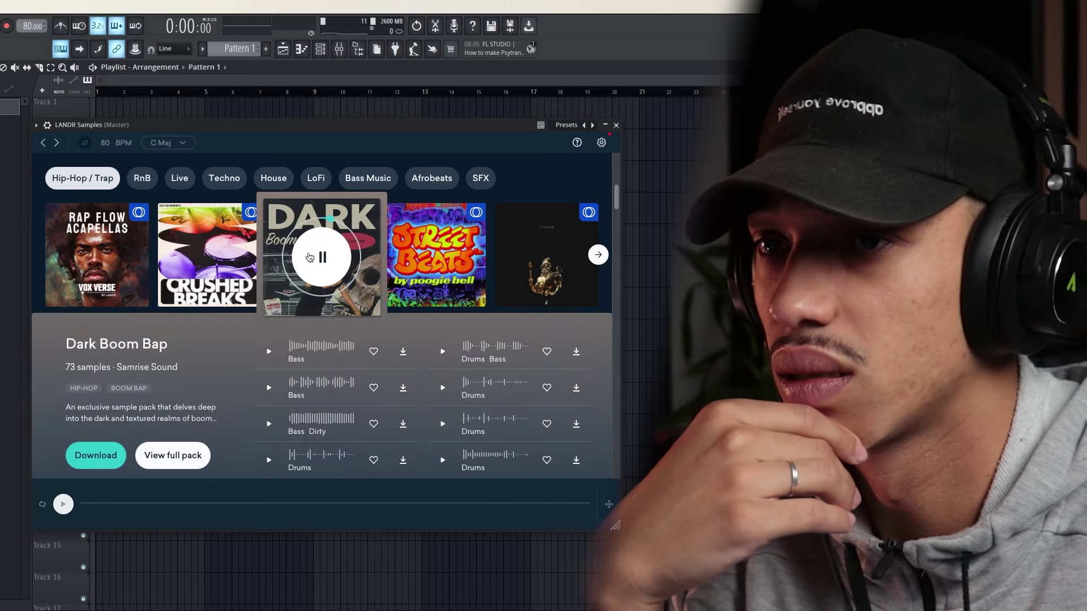
# Show only loop samples in the full Dark Boom Bap pack and go to page 2
pyautogui.click(170, 457)
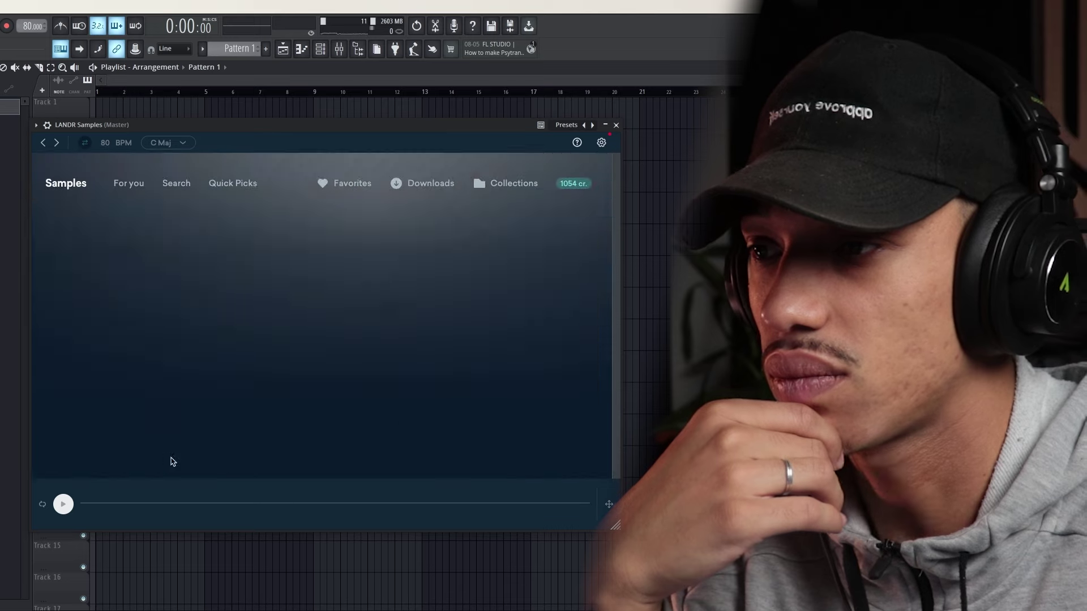
pyautogui.scroll(-5, 236, 352)
pyautogui.scroll(5, 316, 347)
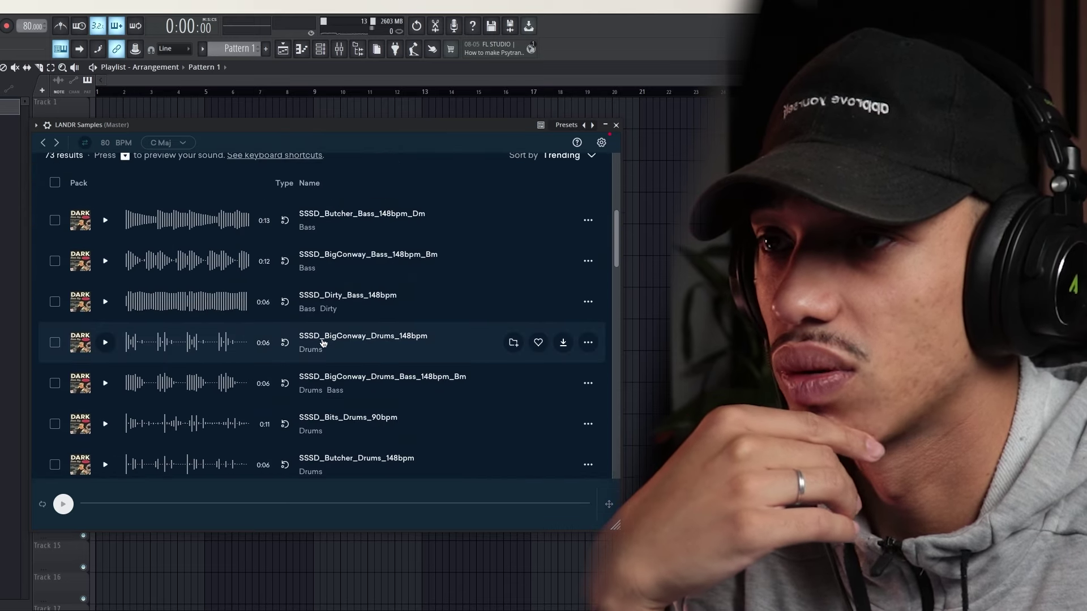
pyautogui.click(544, 207)
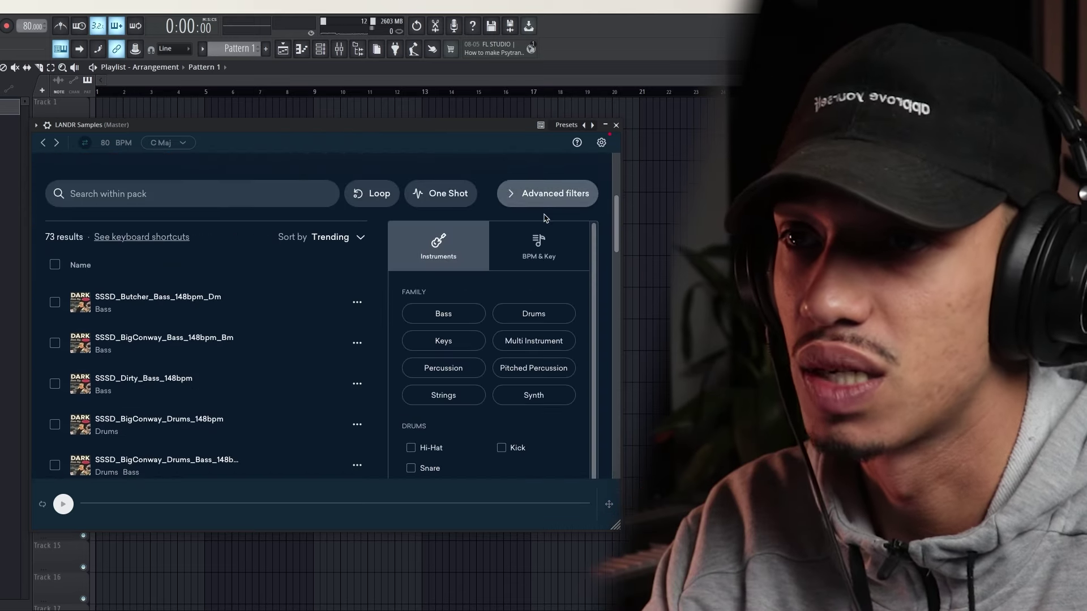
pyautogui.click(543, 192)
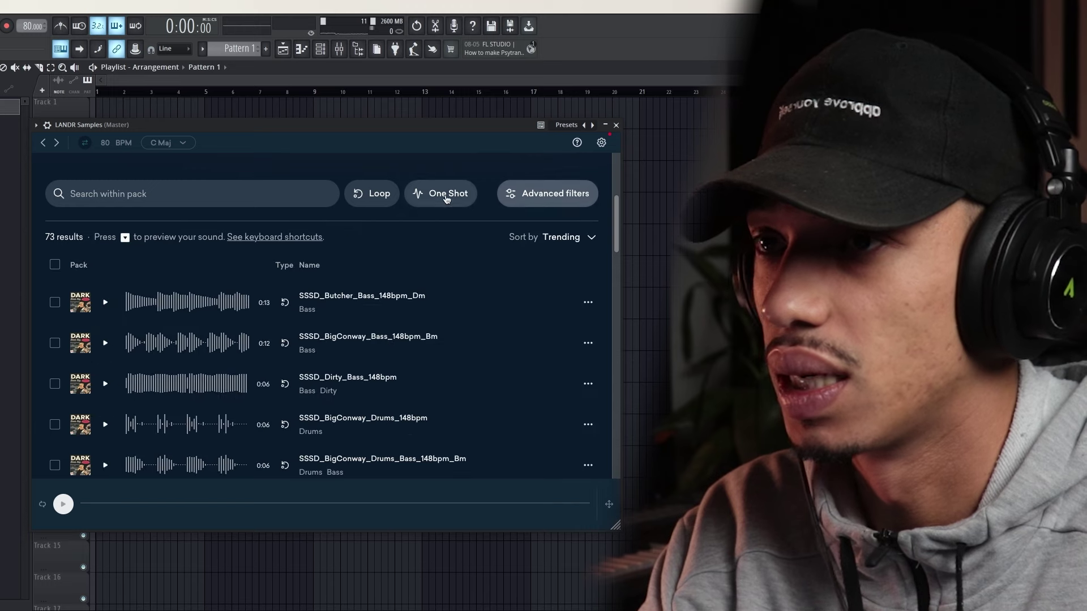
pyautogui.click(373, 196)
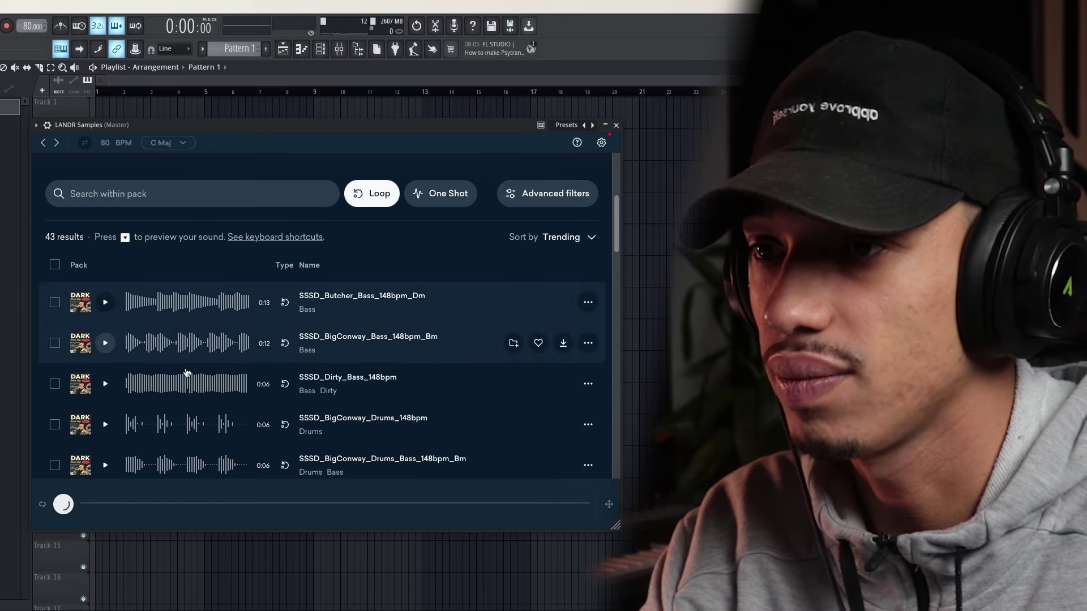
pyautogui.scroll(-5, 328, 385)
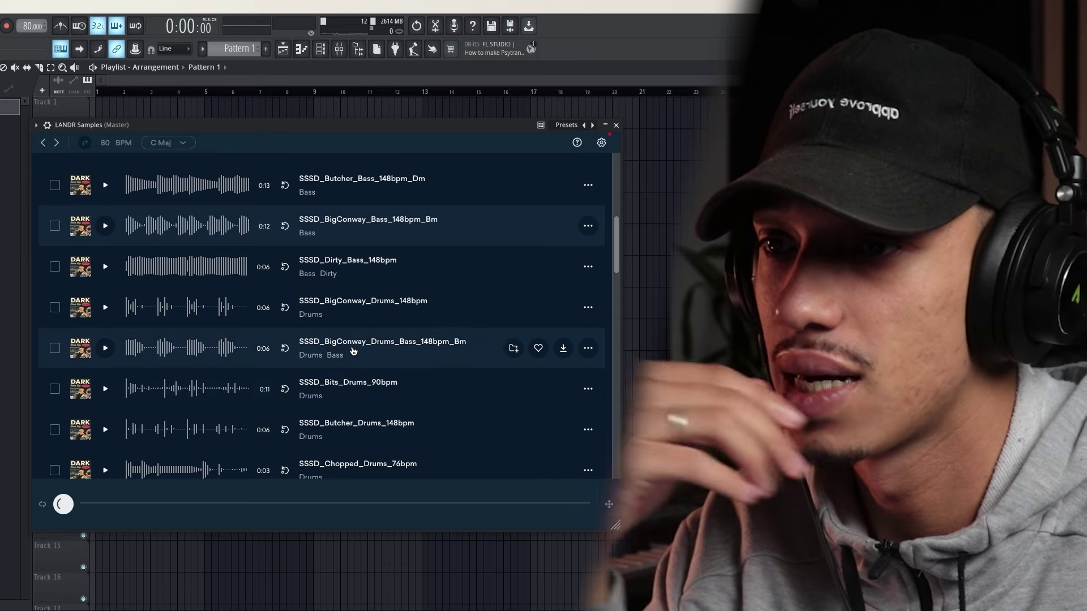
pyautogui.scroll(-10, 329, 368)
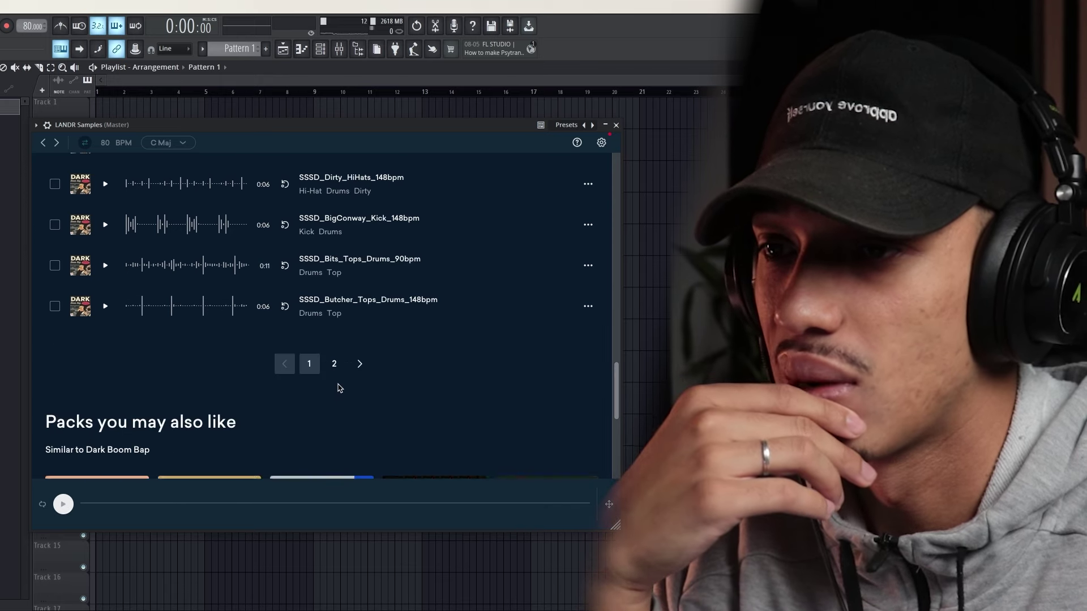
pyautogui.click(334, 364)
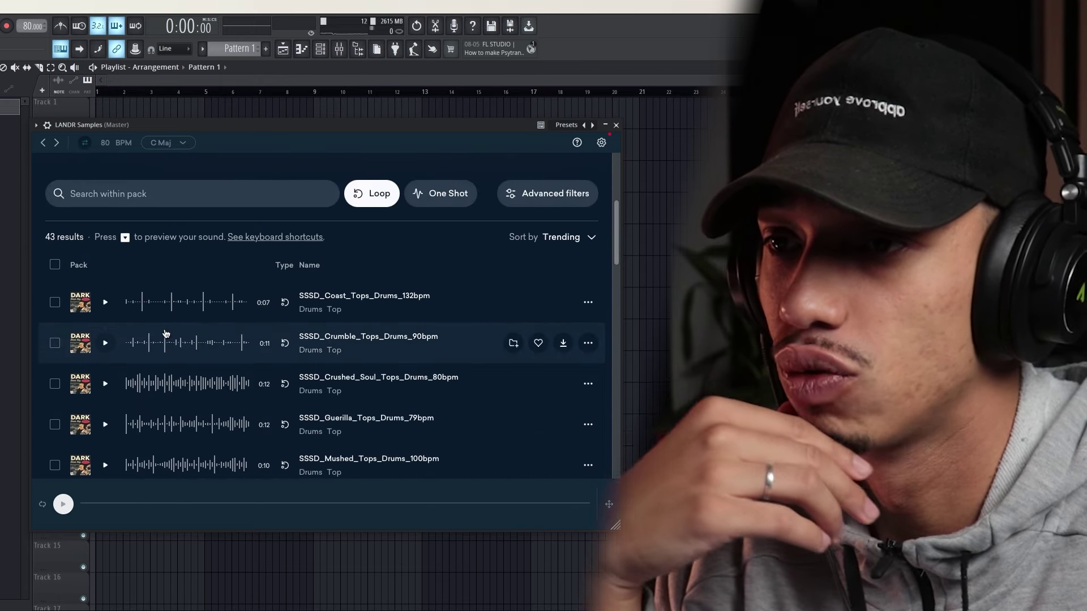
# Set the session key to D min, preview SSSD_Crate_Chimes_148bpm and start playback
pyautogui.scroll(-10, 131, 272)
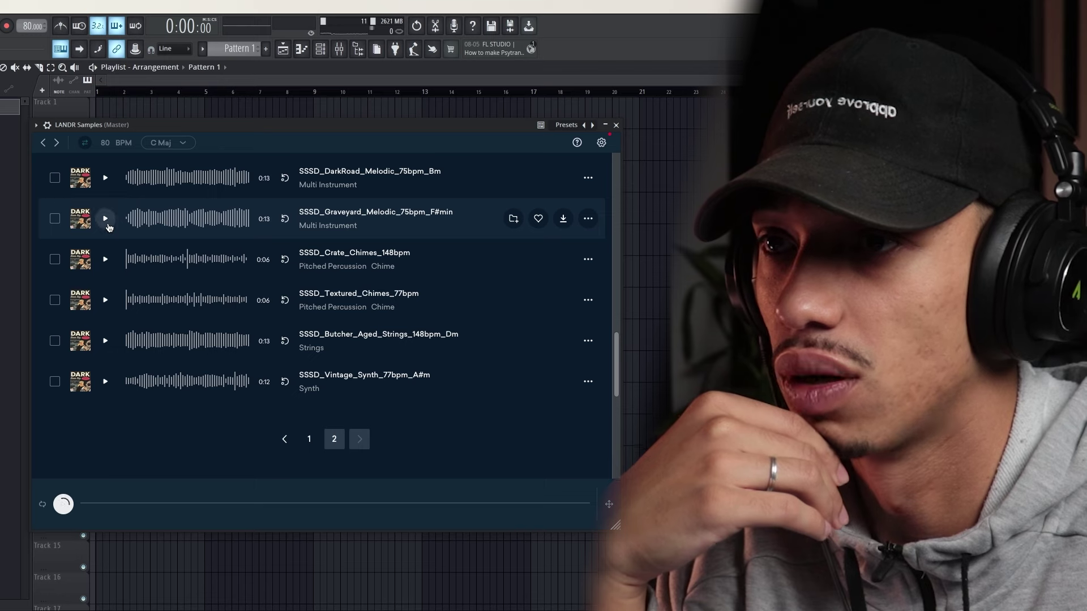
pyautogui.scroll(3, 131, 283)
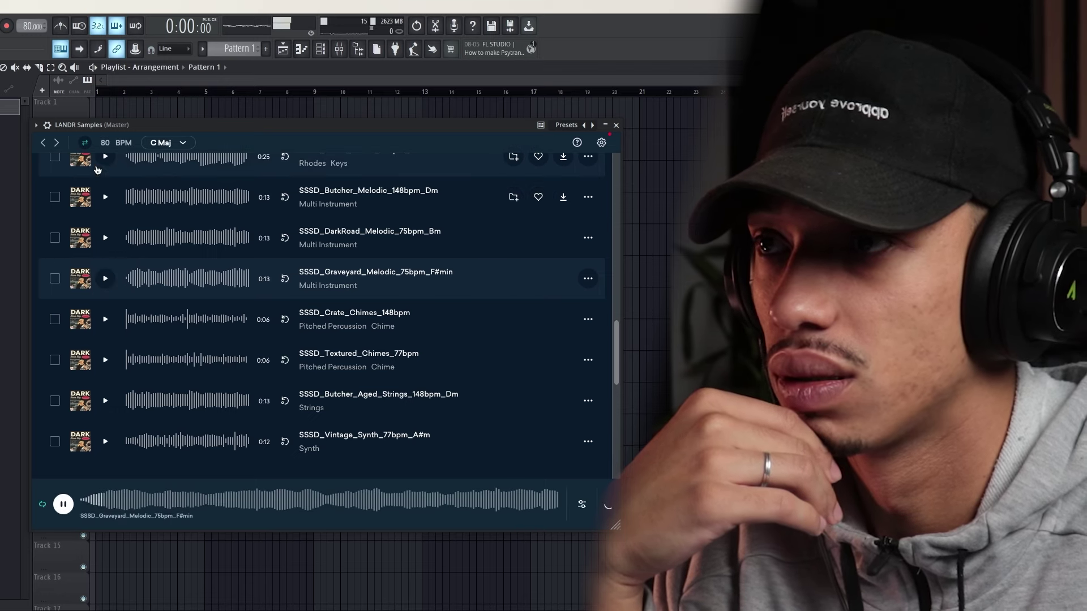
pyautogui.click(163, 142)
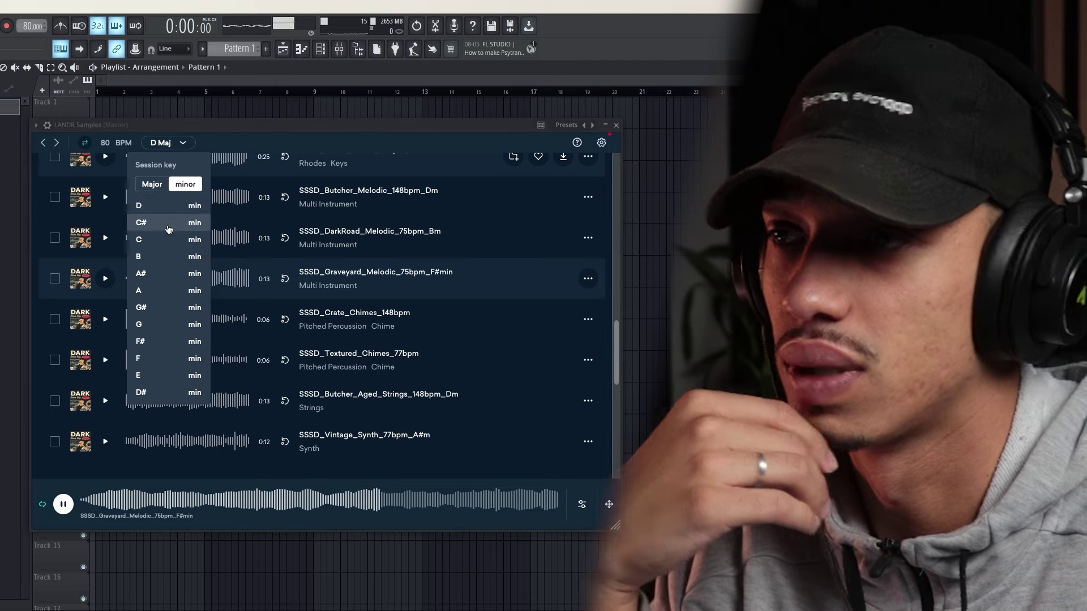
pyautogui.click(185, 184)
pyautogui.click(142, 257)
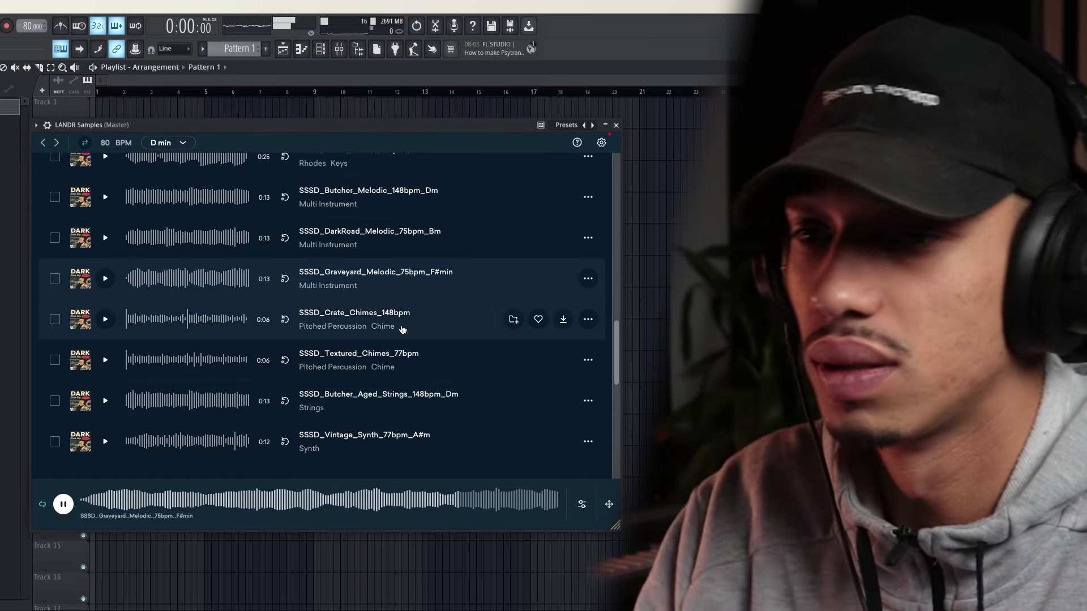
pyautogui.click(104, 321)
pyautogui.scroll(1, 104, 322)
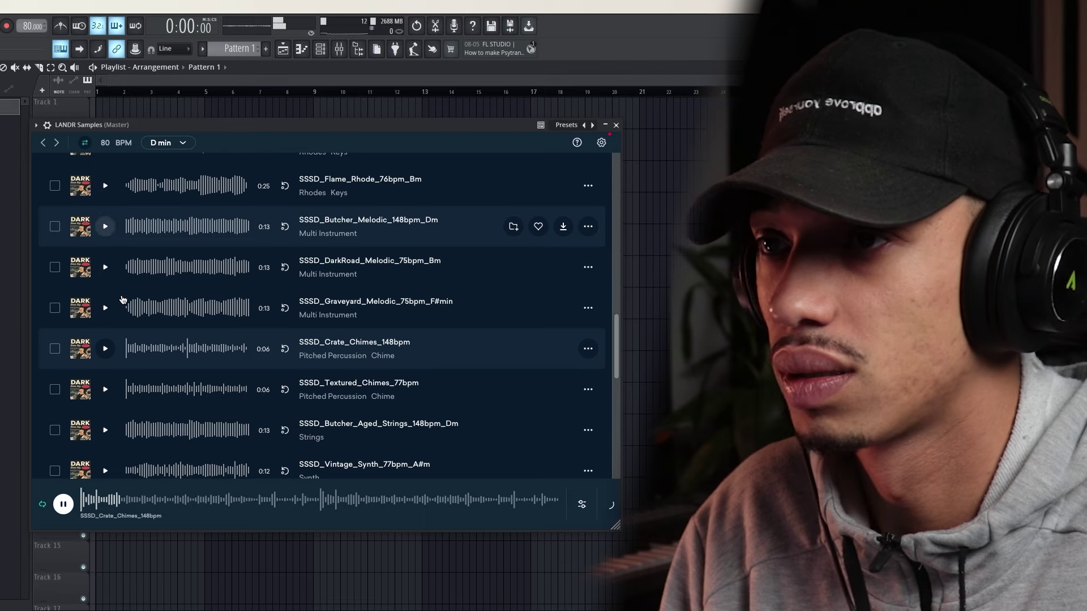
pyautogui.scroll(4, 116, 295)
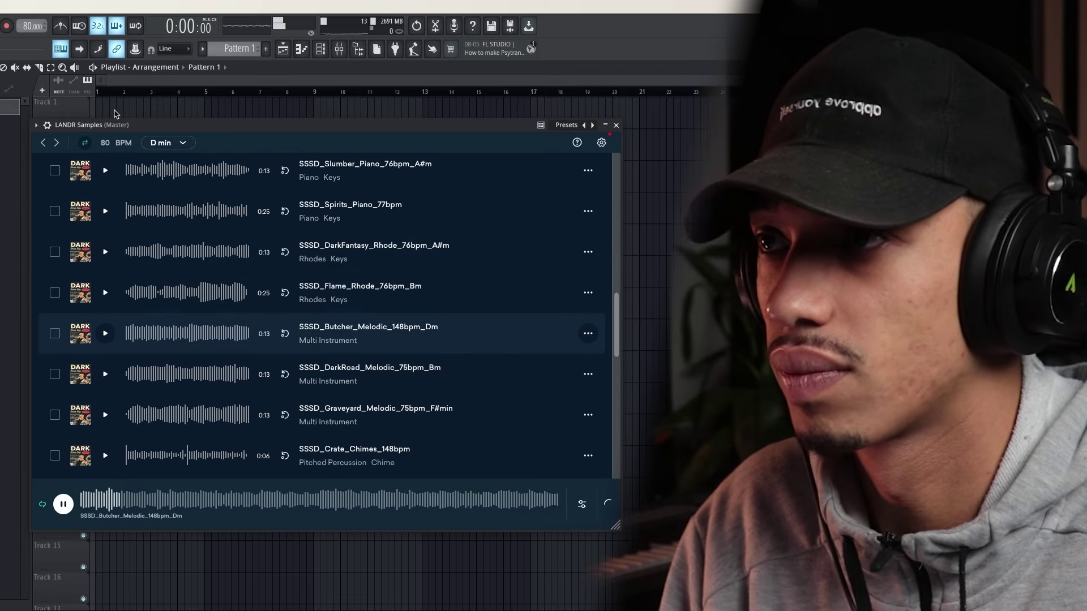
pyautogui.press('space')
# Move the Pattern 1 clip to bar 1 and play the song back to check it
pyautogui.moveTo(137, 107); pyautogui.dragTo(83, 109)
pyautogui.press('space')
pyautogui.press('space')
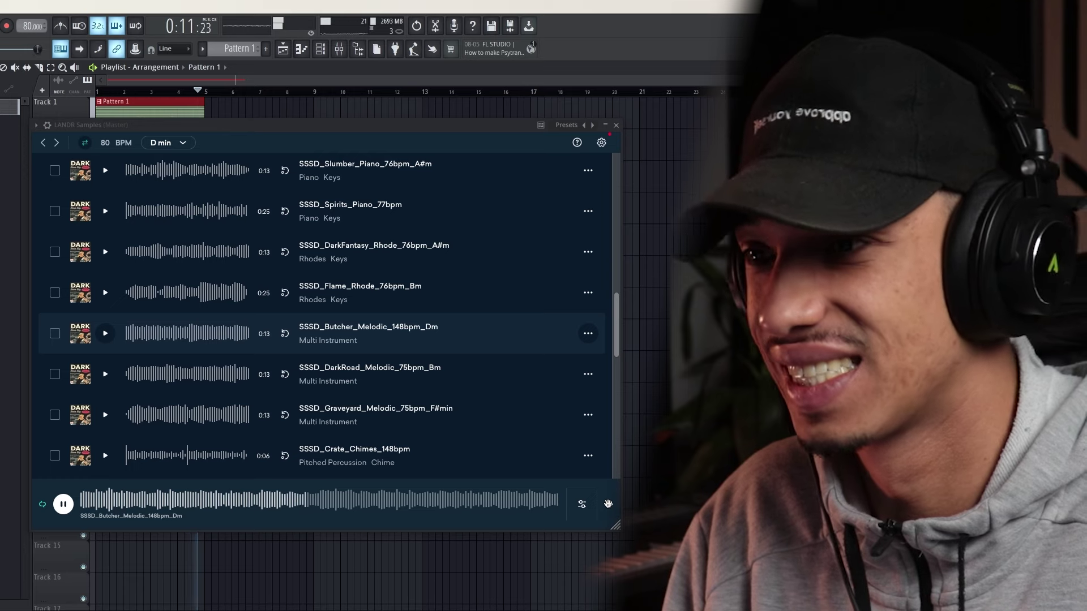
pyautogui.press('space')
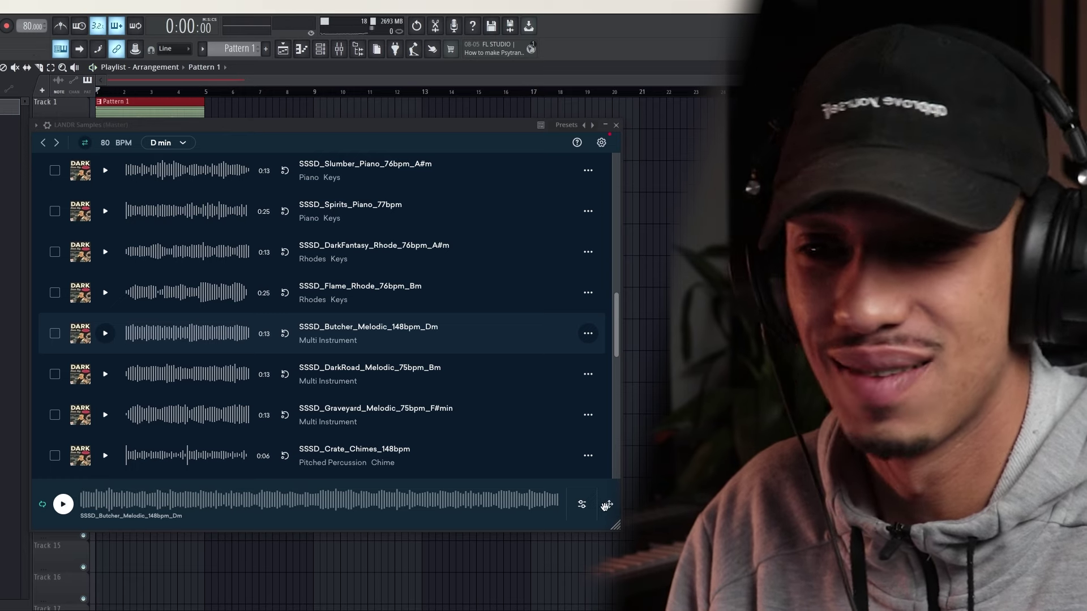
# Drag the Butcher Melodic sample from LANDR into the playlist and place it on Track 2 at bar 1
pyautogui.moveTo(662, 123); pyautogui.dragTo(281, 98)
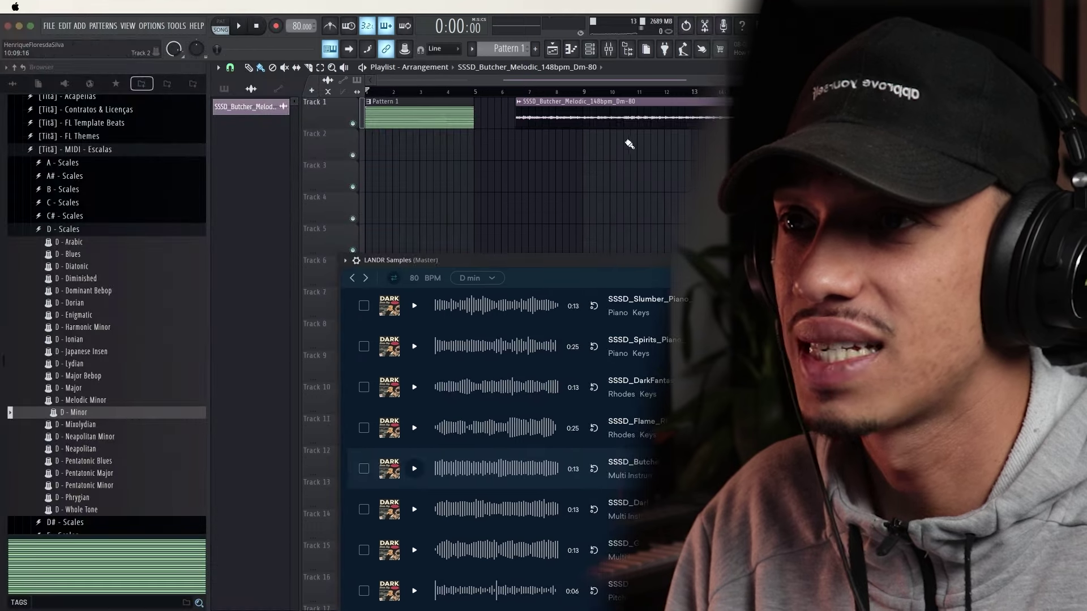
pyautogui.moveTo(333, 123); pyautogui.dragTo(129, 160)
pyautogui.moveTo(400, 163); pyautogui.dragTo(401, 136)
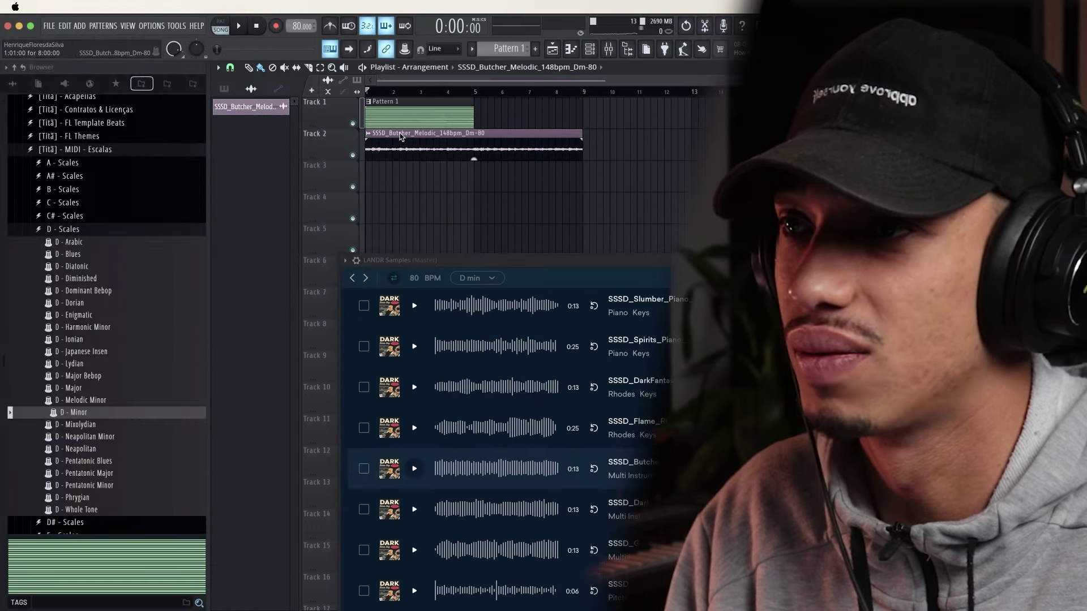
# Open Pattern 1 in the piano roll and duplicate all its piano notes after the originals
pyautogui.doubleClick(433, 104)
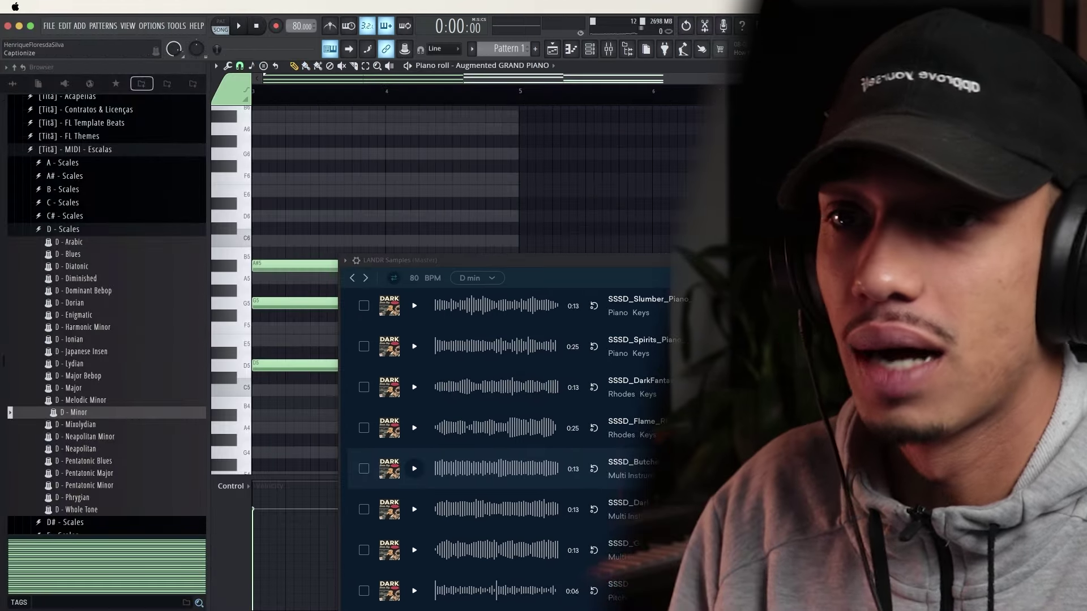
pyautogui.click(1010, 261)
pyautogui.moveTo(581, 211); pyautogui.dragTo(132, 374)
pyautogui.scroll(-3, 544, 365)
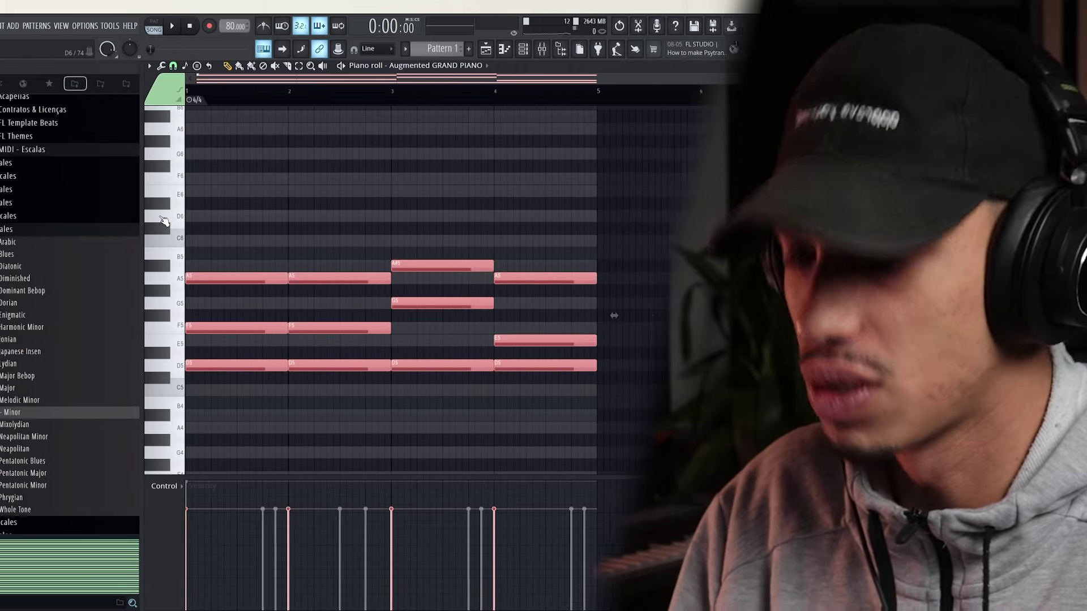
pyautogui.hotkey('ctrl', 'b')
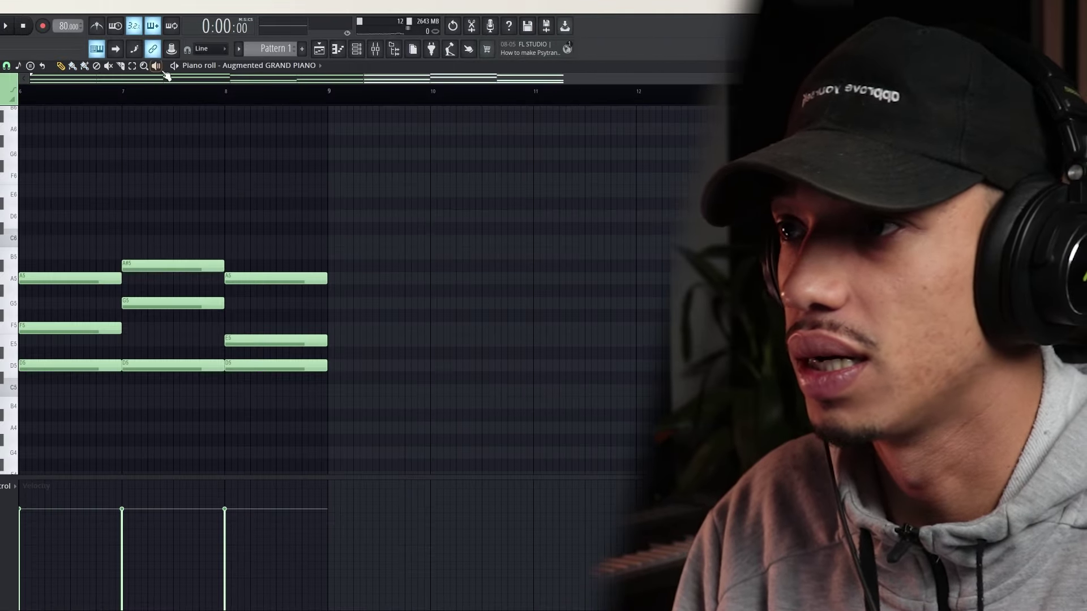
# Repeat the second piano's short melody into bars 5–8, then return to the Playlist with F5
pyautogui.click(356, 48)
pyautogui.click(220, 321)
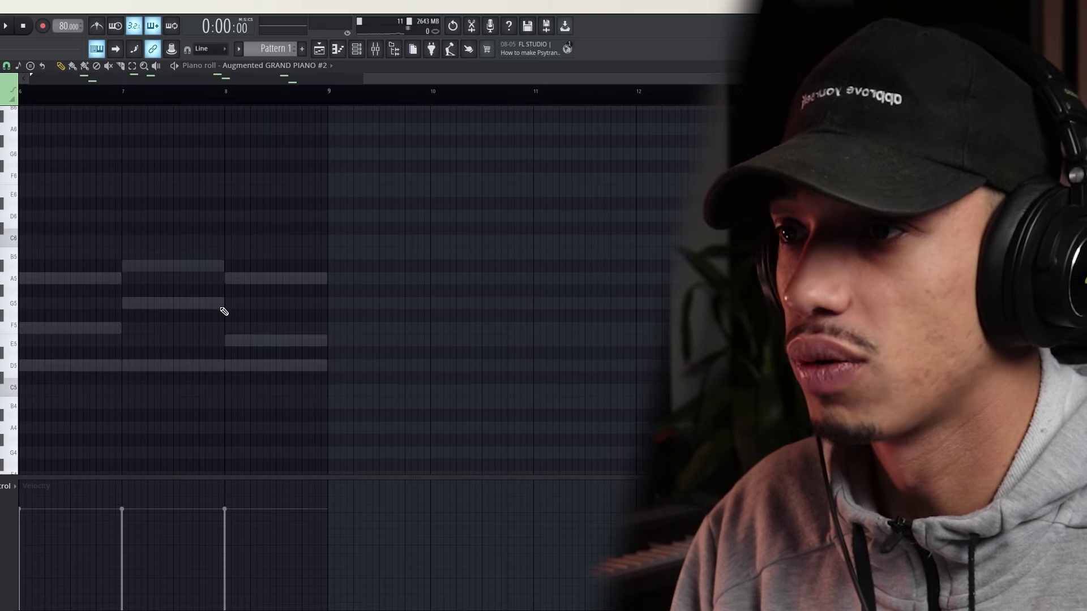
pyautogui.scroll(8, 299, 280)
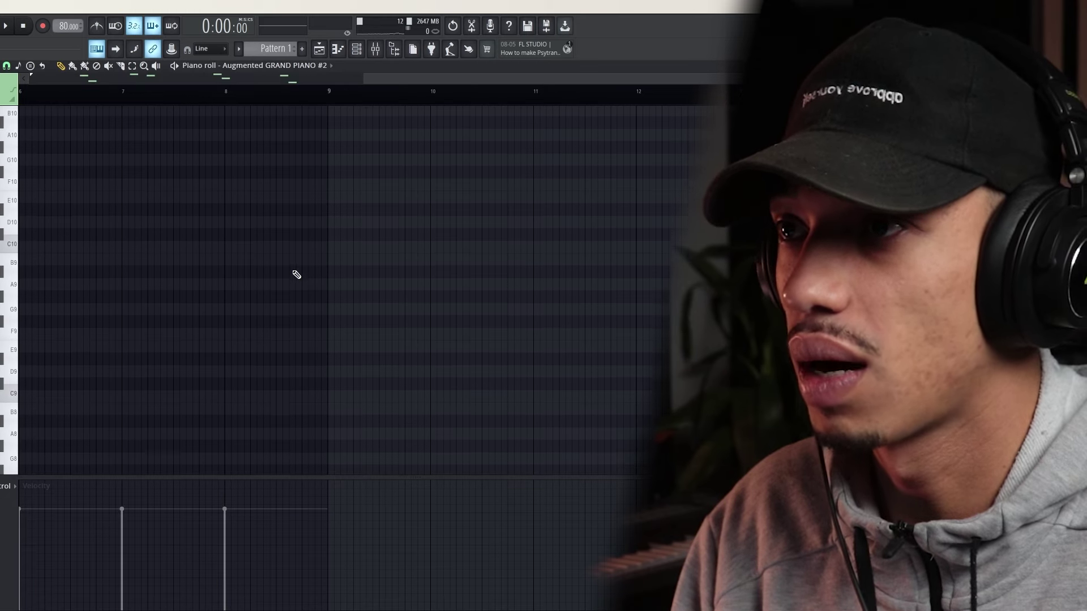
pyautogui.hotkey('ctrl', 'a')
pyautogui.scroll(-6, 297, 275)
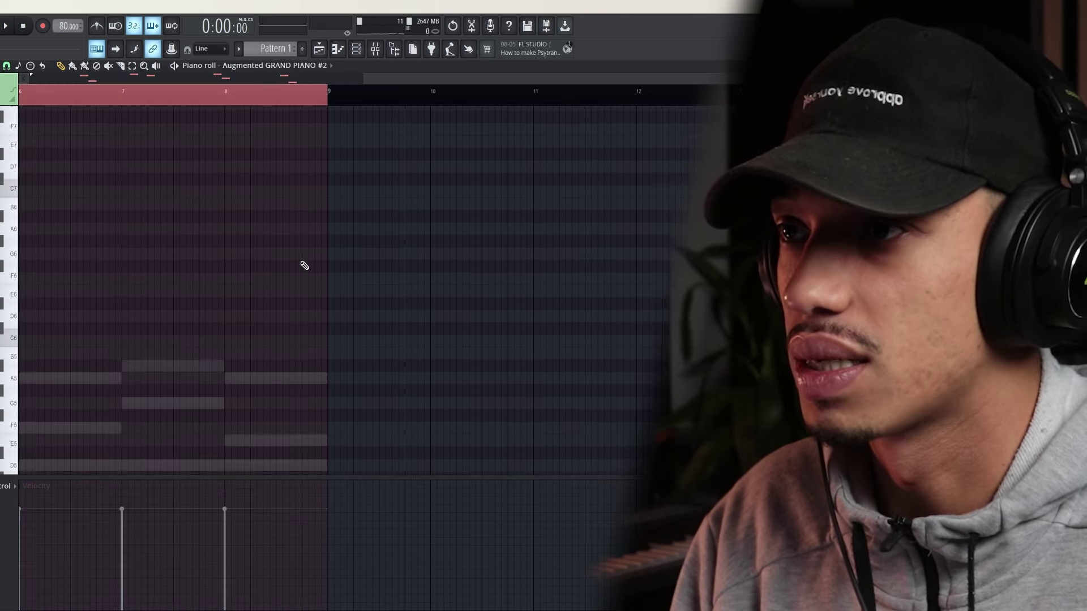
pyautogui.scroll(-14, 303, 268)
pyautogui.scroll(-3, 306, 262)
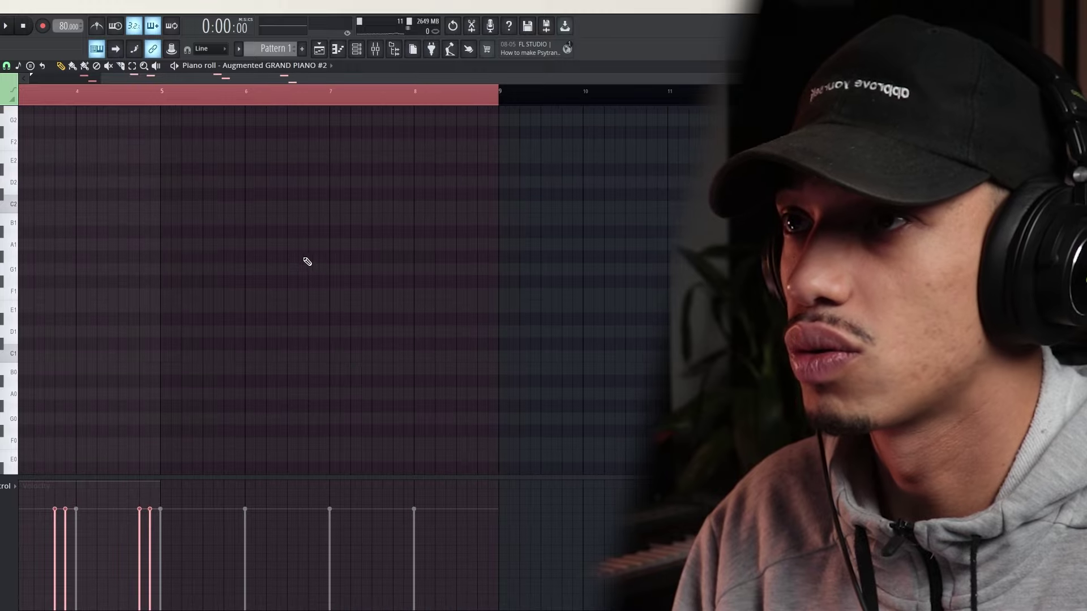
pyautogui.scroll(10, 297, 264)
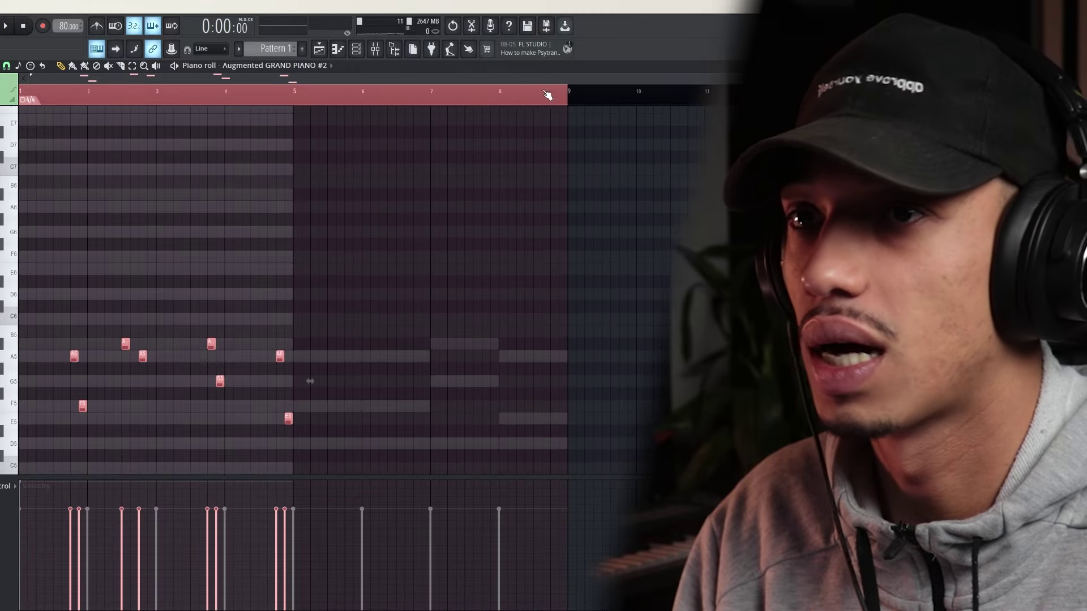
pyautogui.moveTo(566, 97); pyautogui.dragTo(281, 110)
pyautogui.scroll(6, 294, 108)
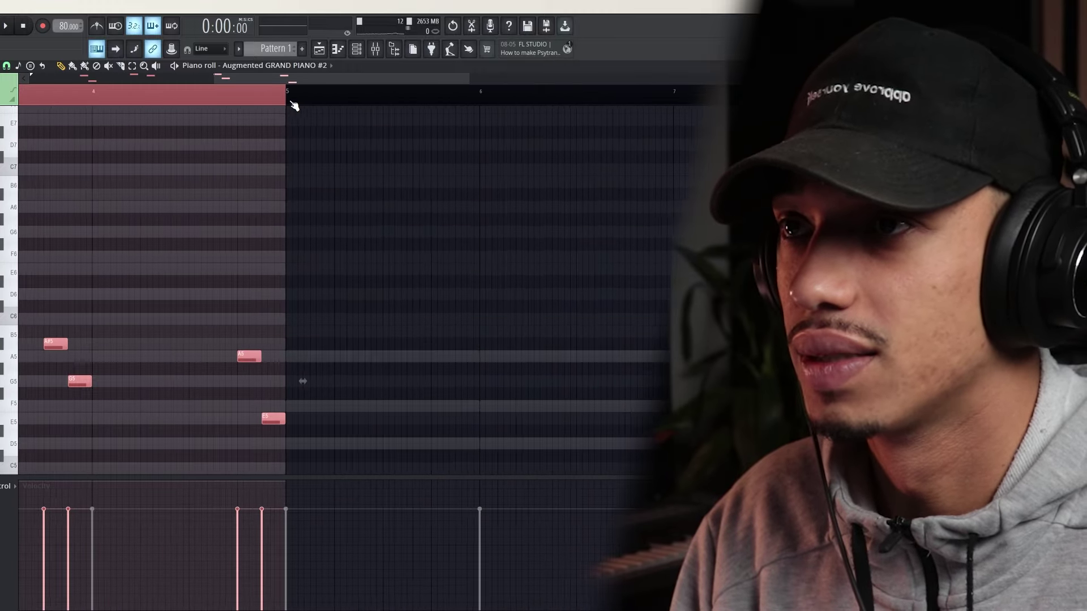
pyautogui.scroll(-6, 288, 107)
pyautogui.hotkey('ctrl', 'b')
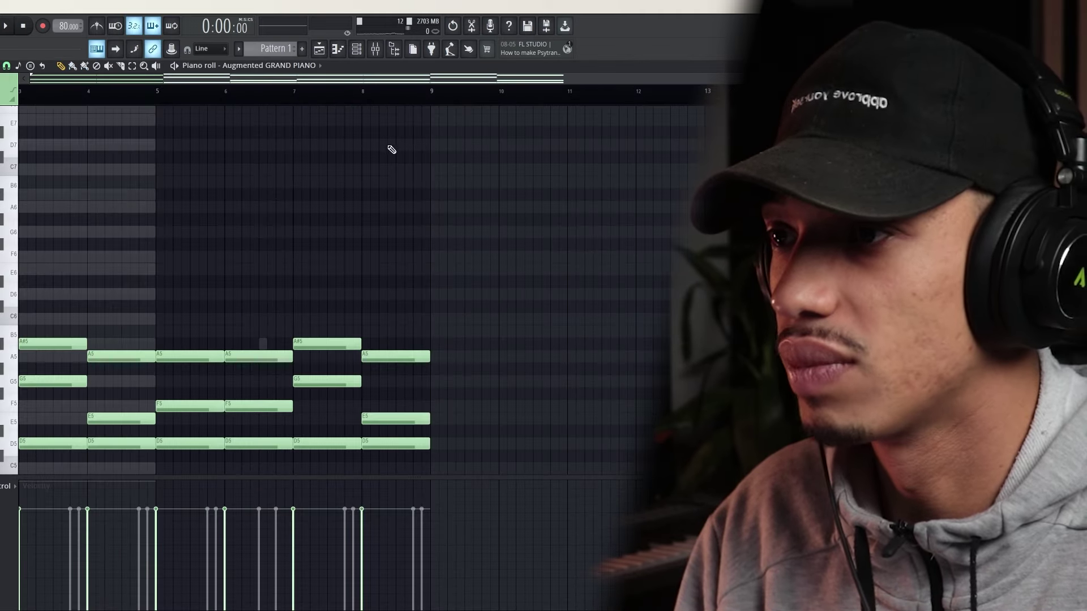
pyautogui.press('F5')
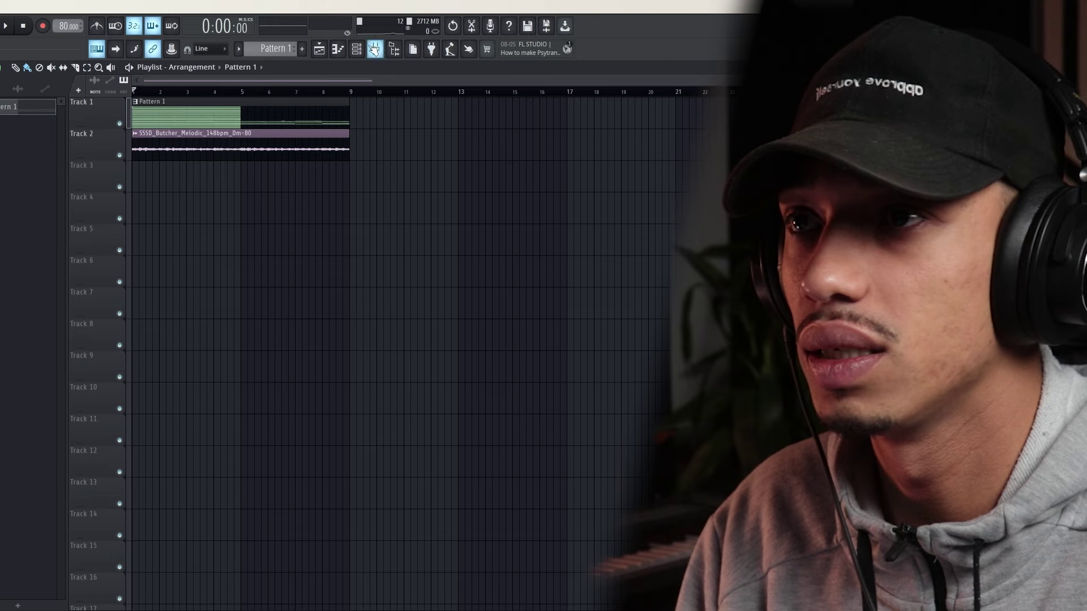
# Duplicate Augmented GRAND PIANO #3's first four bars of notes into bars 5–8
pyautogui.click(356, 49)
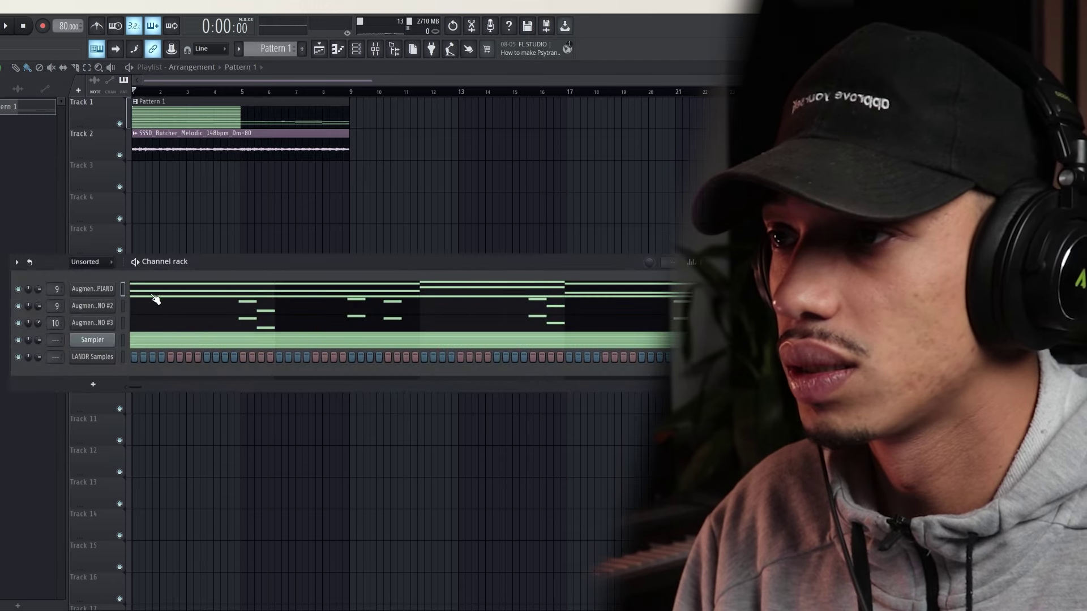
pyautogui.click(164, 326)
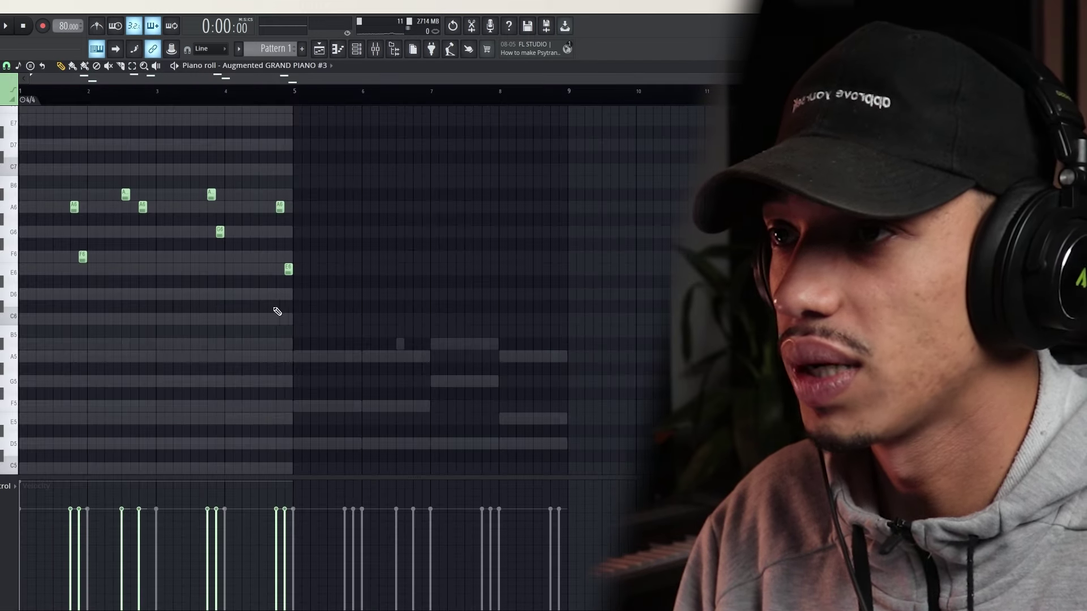
pyautogui.moveTo(299, 84); pyautogui.dragTo(22, 93)
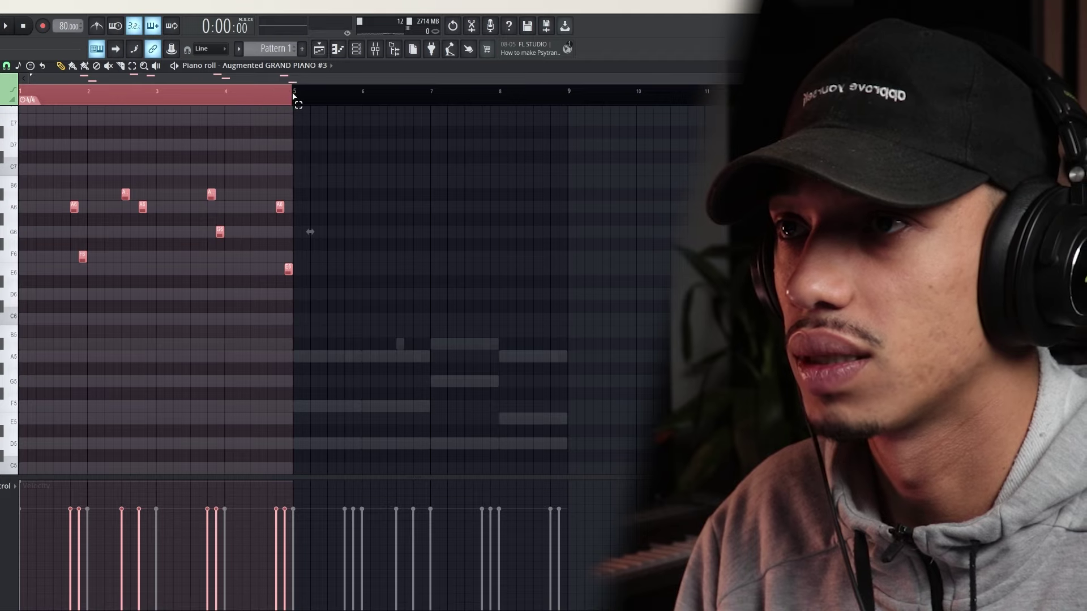
pyautogui.scroll(5, 294, 94)
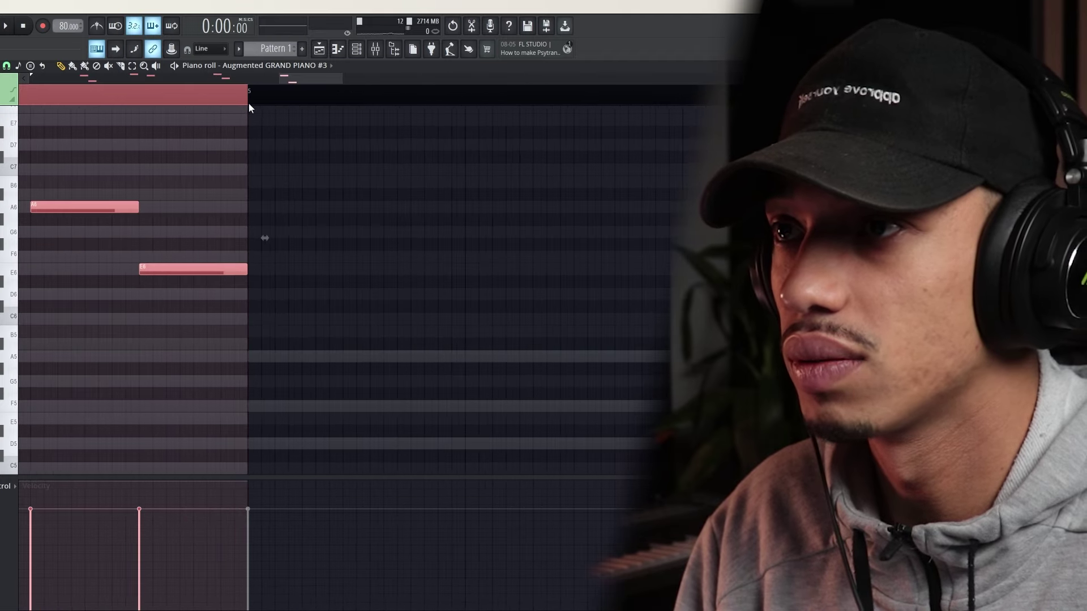
pyautogui.hotkey('ctrl', 'b')
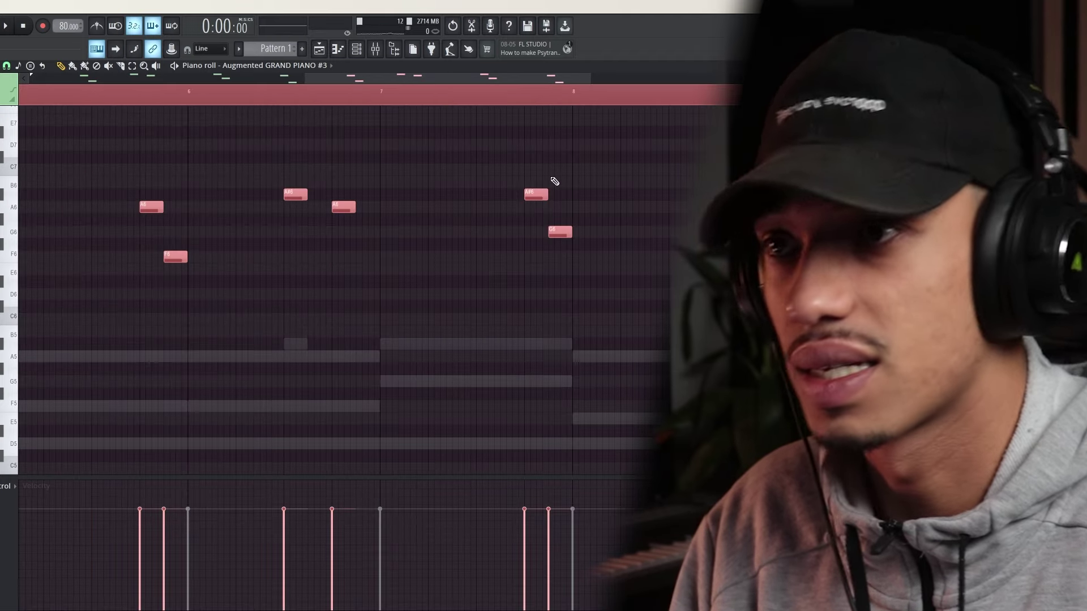
pyautogui.scroll(-8, 705, 100)
# Set the piano roll snap to 1/4 beat
pyautogui.click(0, 66)
pyautogui.click(7, 66)
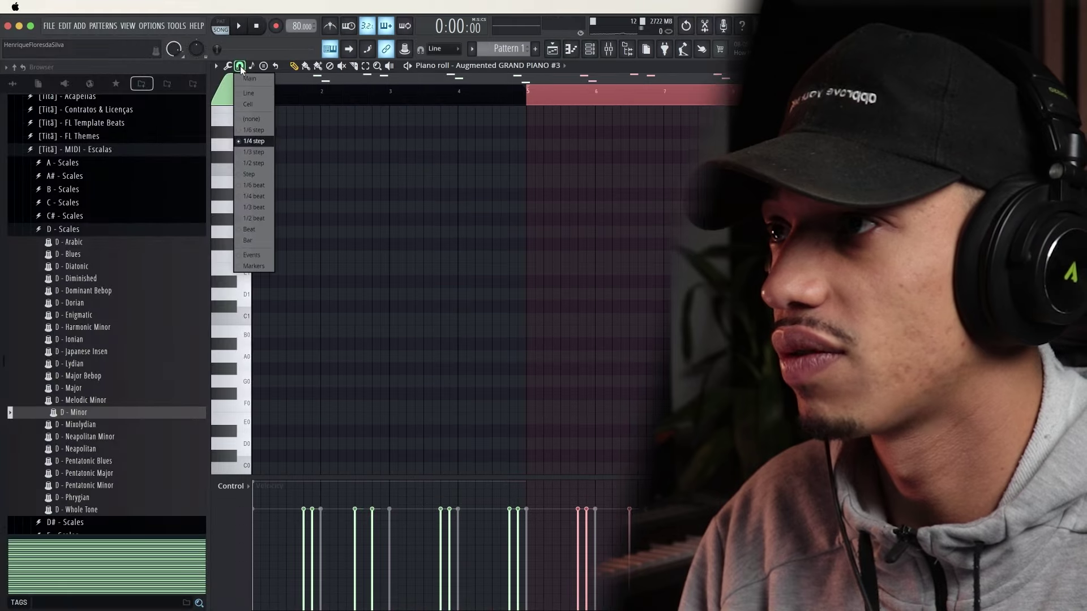
pyautogui.click(255, 197)
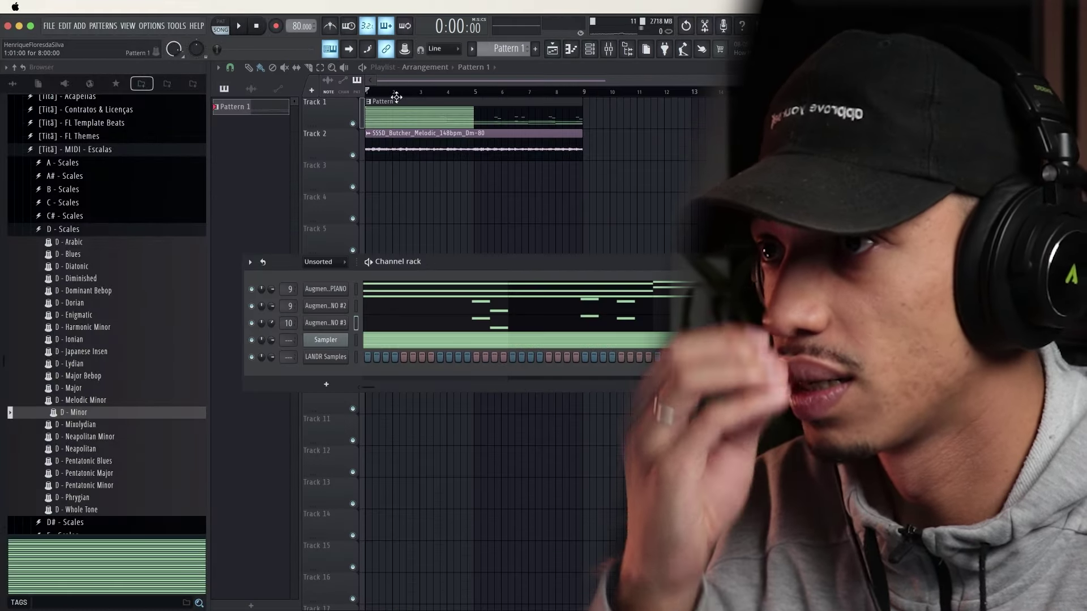
# Close the Channel rack, play the arrangement through, stop it, and move the song position back near bar 1
pyautogui.press('F6')
pyautogui.press('space')
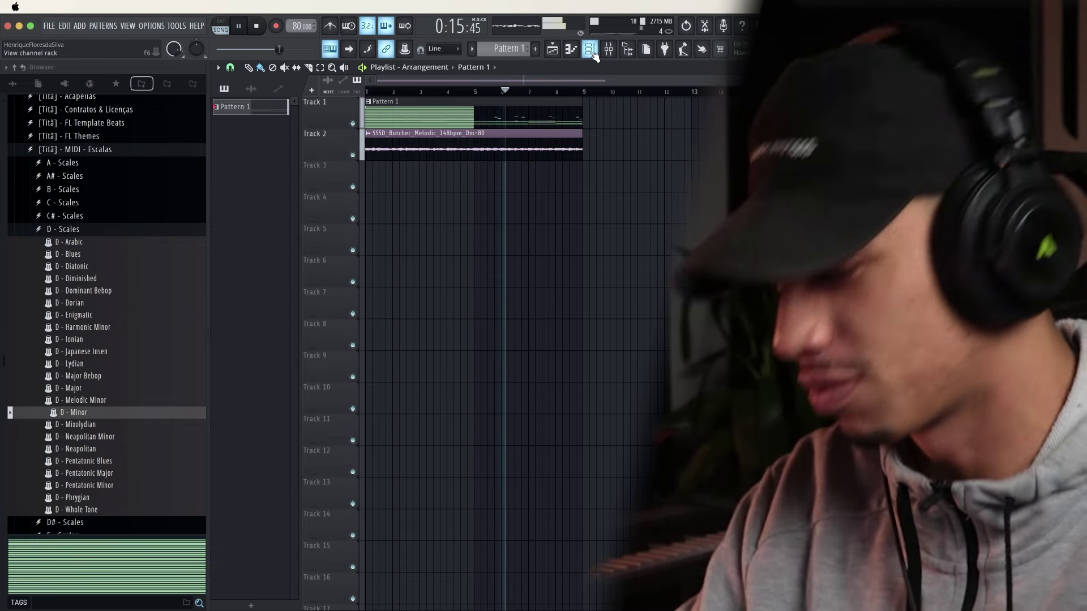
pyautogui.press('space')
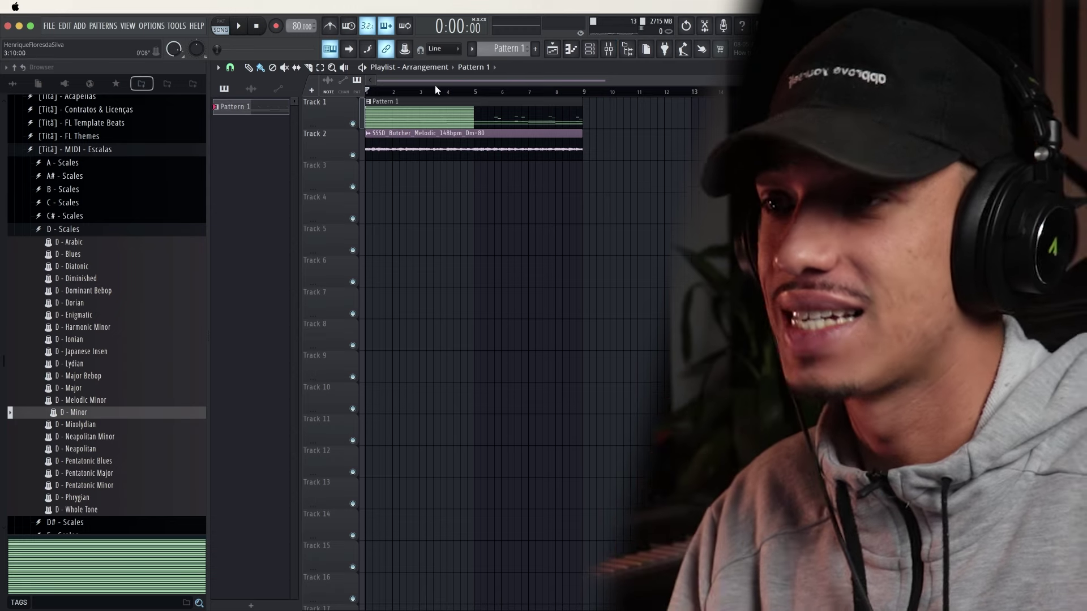
pyautogui.moveTo(409, 91); pyautogui.dragTo(382, 91)
# Inspect the Butcher Melodic clip's settings and close them
pyautogui.click(477, 142)
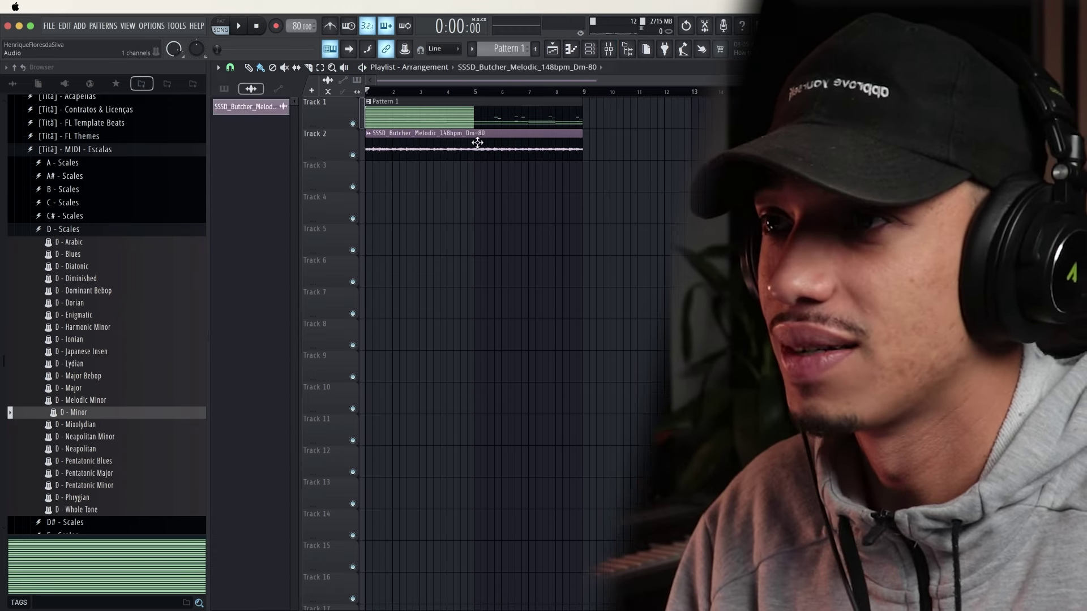
pyautogui.doubleClick(477, 142)
pyautogui.click(483, 138)
pyautogui.doubleClick(555, 148)
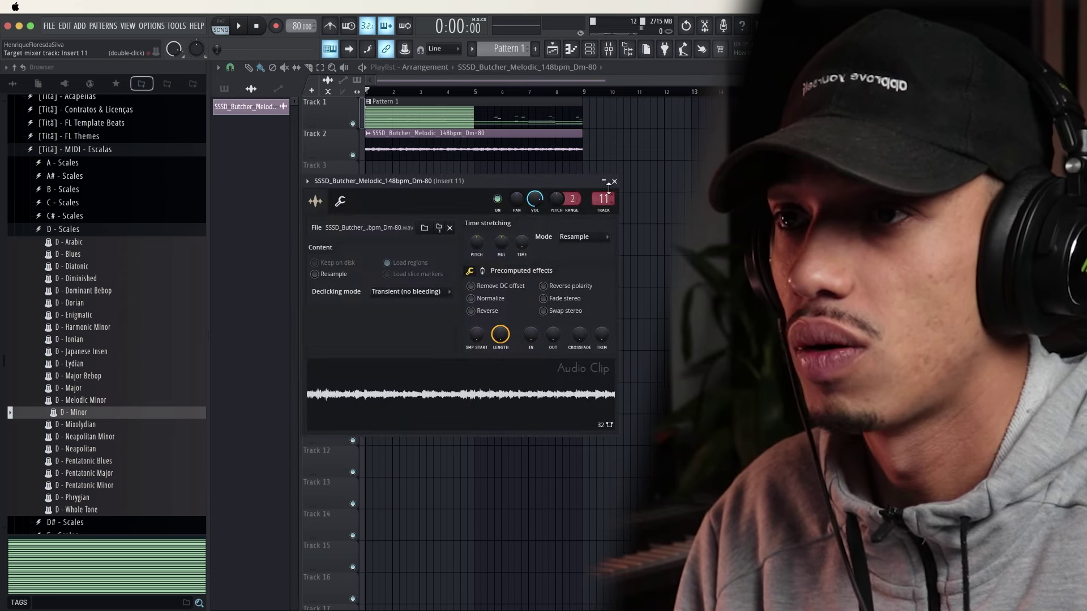
pyautogui.click(614, 182)
# Set playlist snapping to 1/4 beat, then briefly open and close the mixer
pyautogui.click(234, 67)
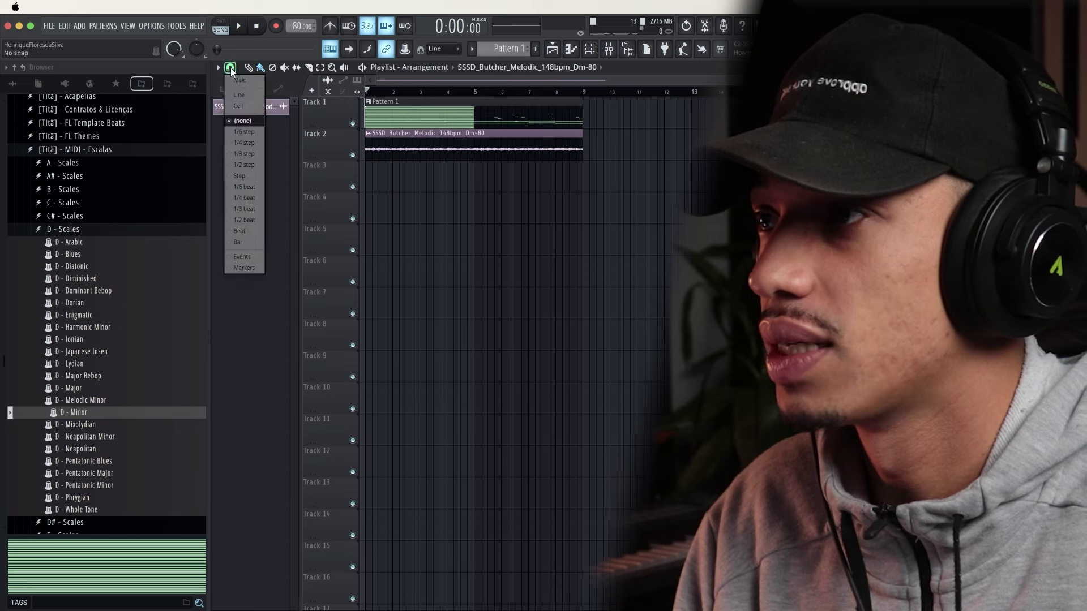
pyautogui.click(253, 199)
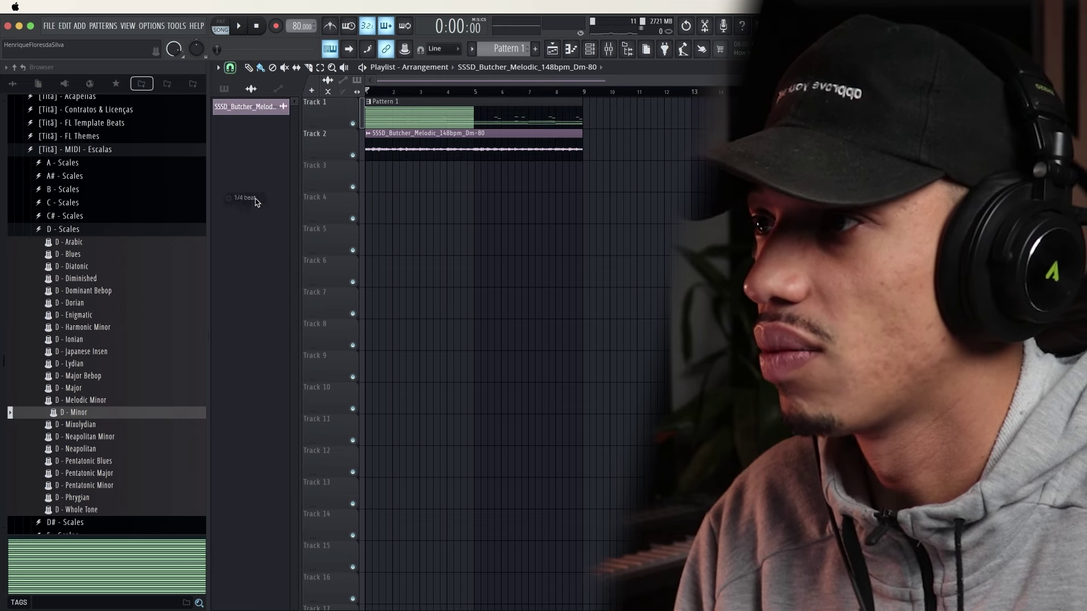
pyautogui.click(606, 50)
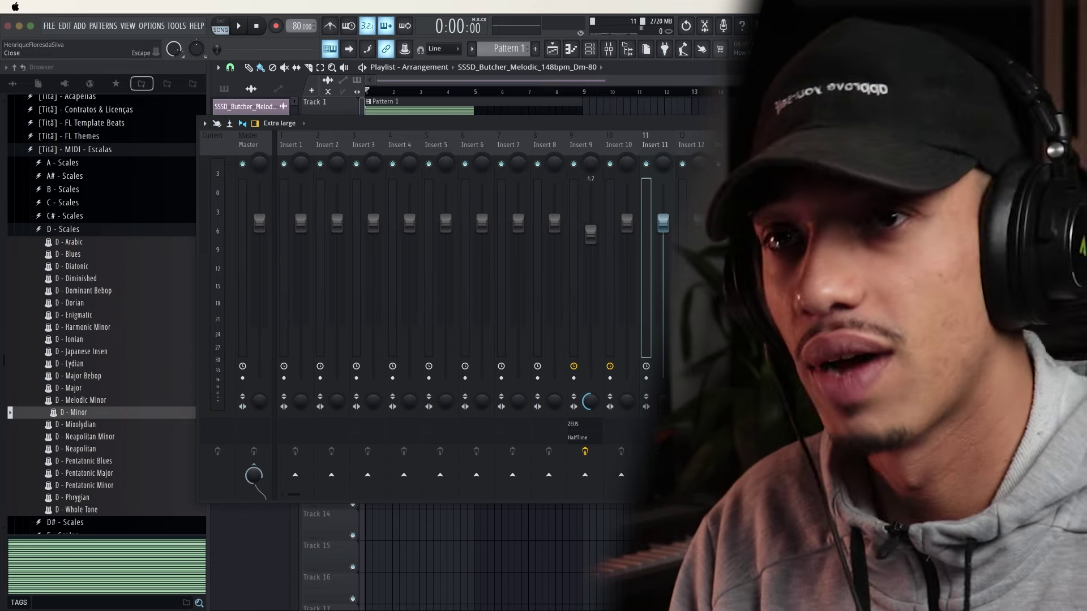
pyautogui.press('Escape')
# Show all channels in the Channel rack and open the LANDR Samples plugin
pyautogui.click(590, 50)
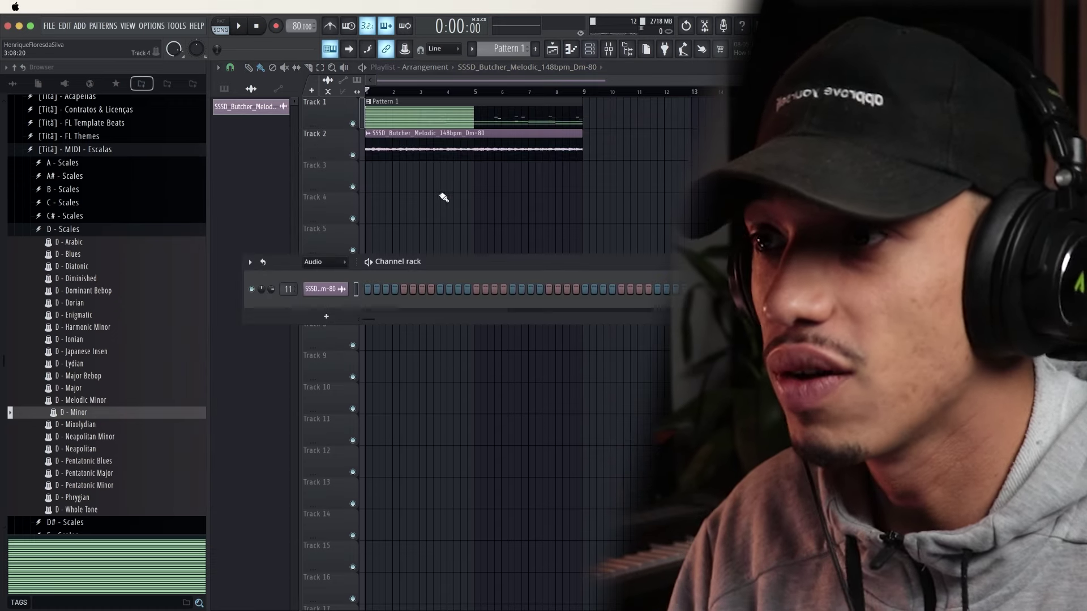
pyautogui.click(339, 264)
pyautogui.click(339, 276)
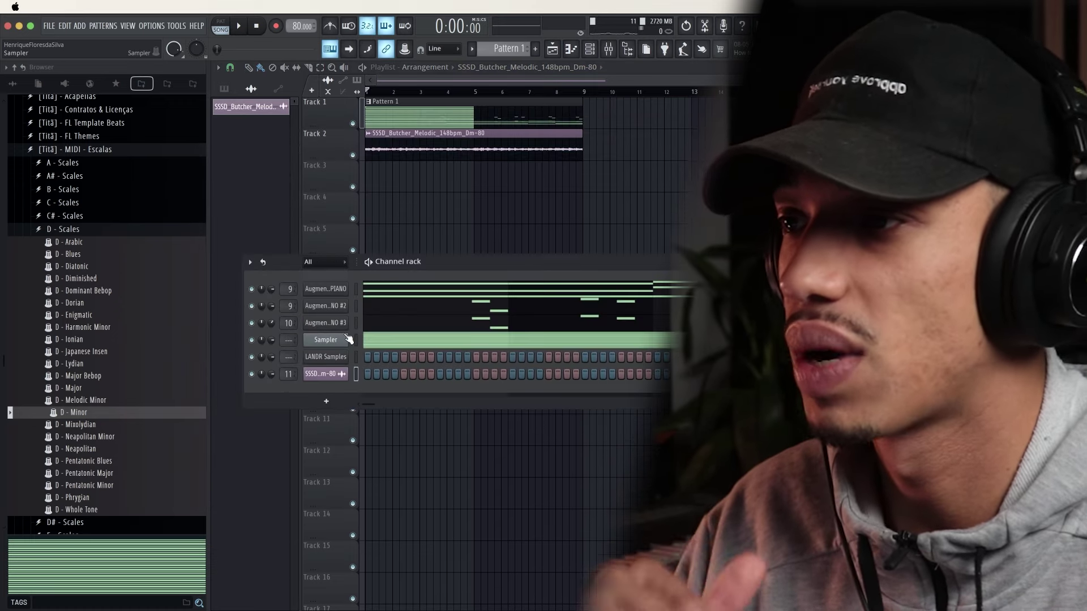
pyautogui.click(340, 359)
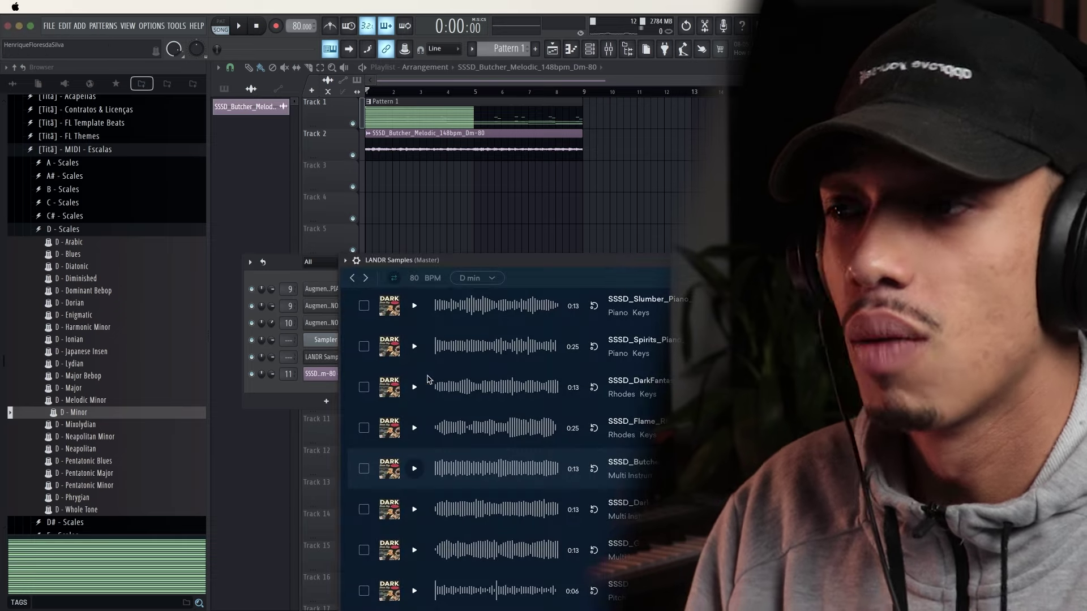
pyautogui.moveTo(595, 262); pyautogui.dragTo(569, 121)
pyautogui.scroll(3, 436, 359)
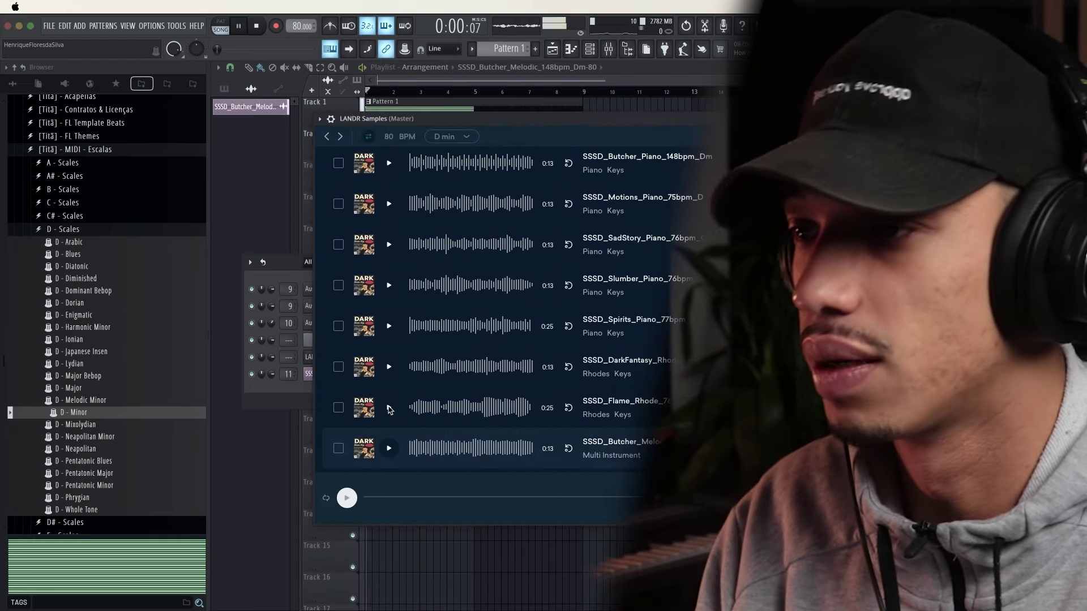
# Preview the Flame Rhodes, Spirits, DarkFantasy Rhodes, SadStory and Butcher Piano samples
pyautogui.click(389, 408)
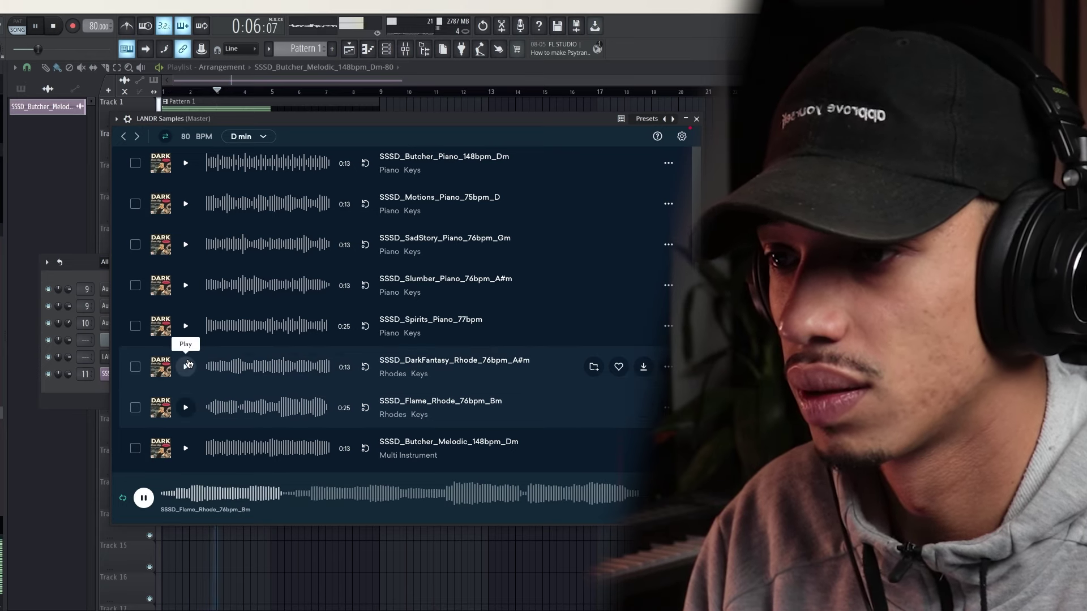
pyautogui.click(186, 327)
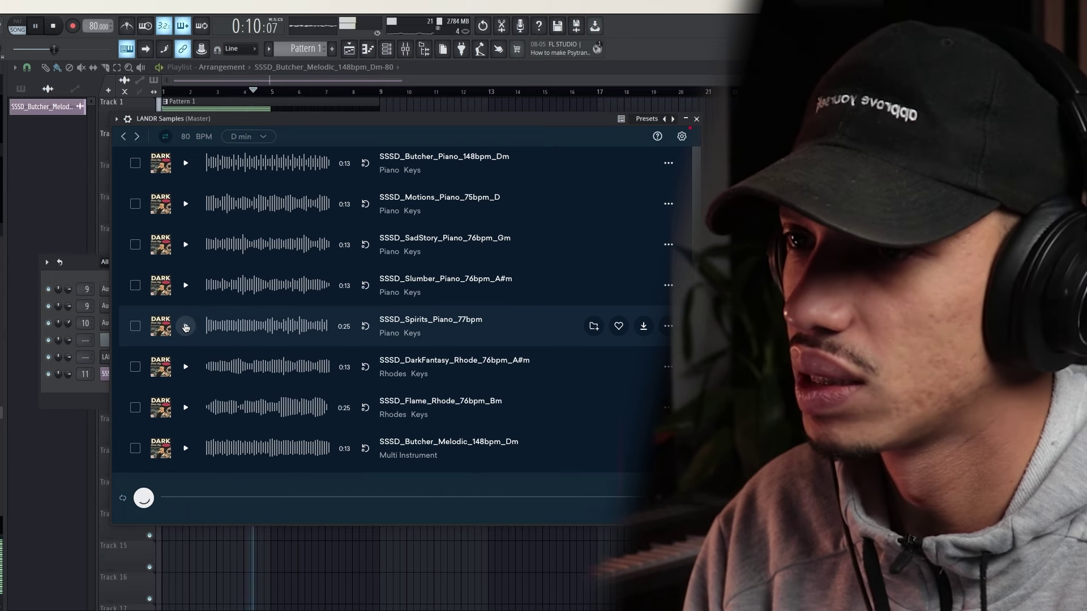
pyautogui.click(184, 368)
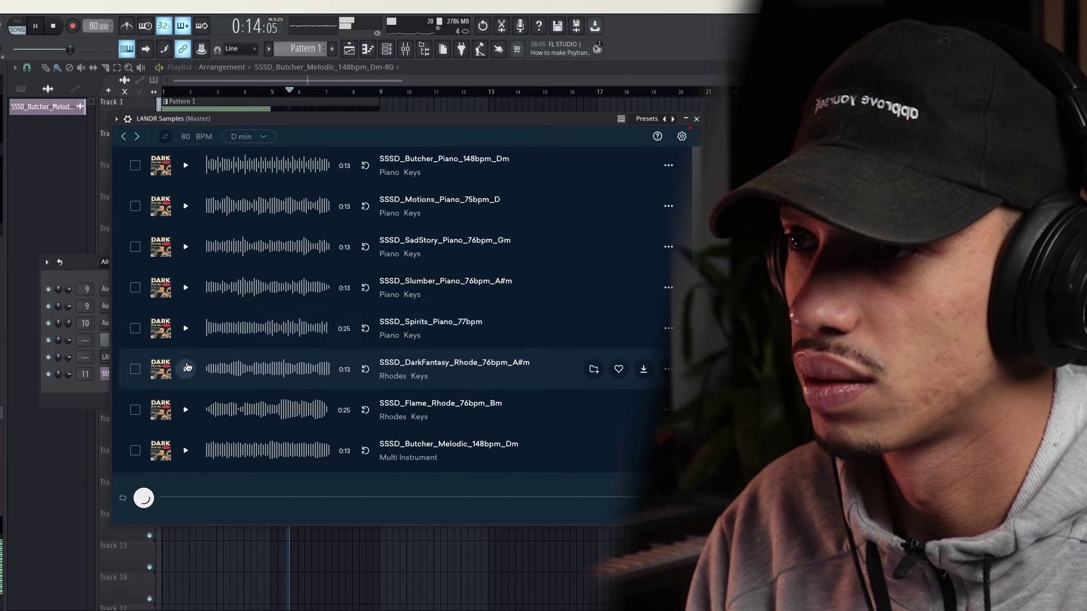
pyautogui.scroll(1, 190, 368)
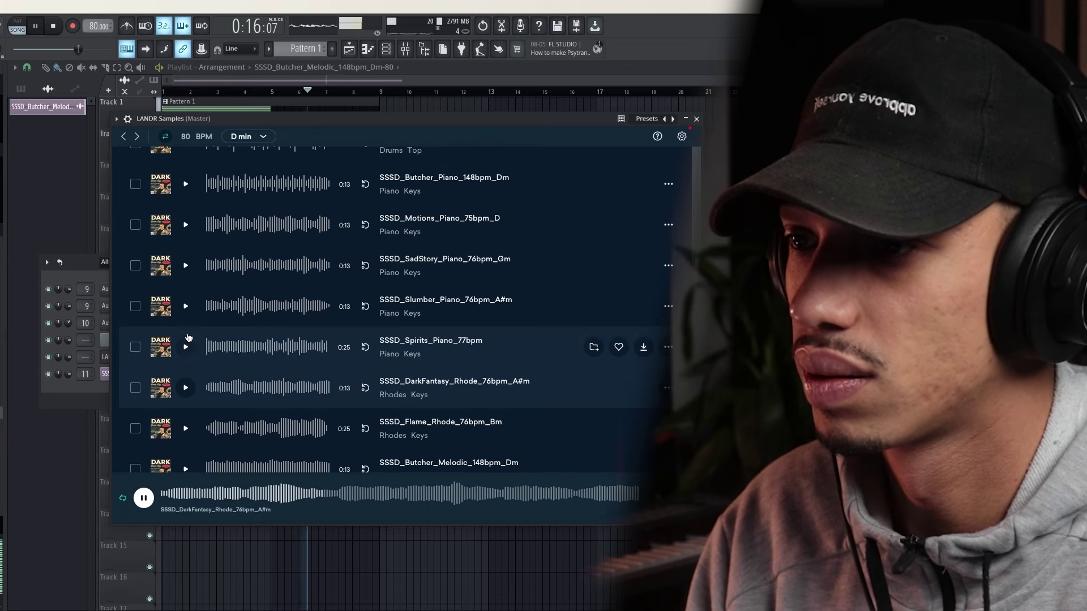
pyautogui.click(185, 265)
pyautogui.scroll(2, 201, 306)
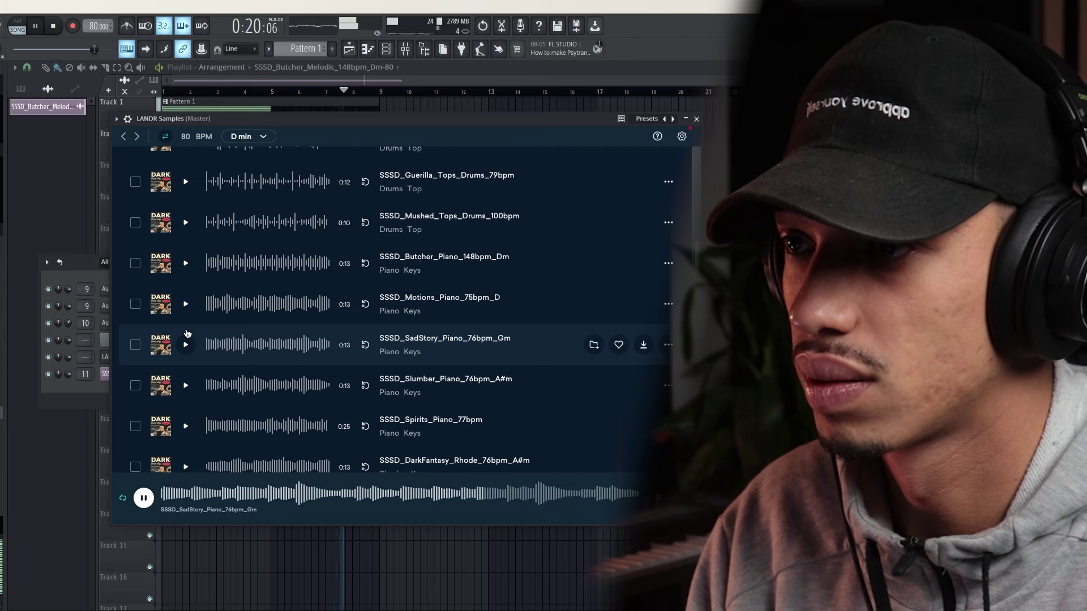
pyautogui.click(184, 263)
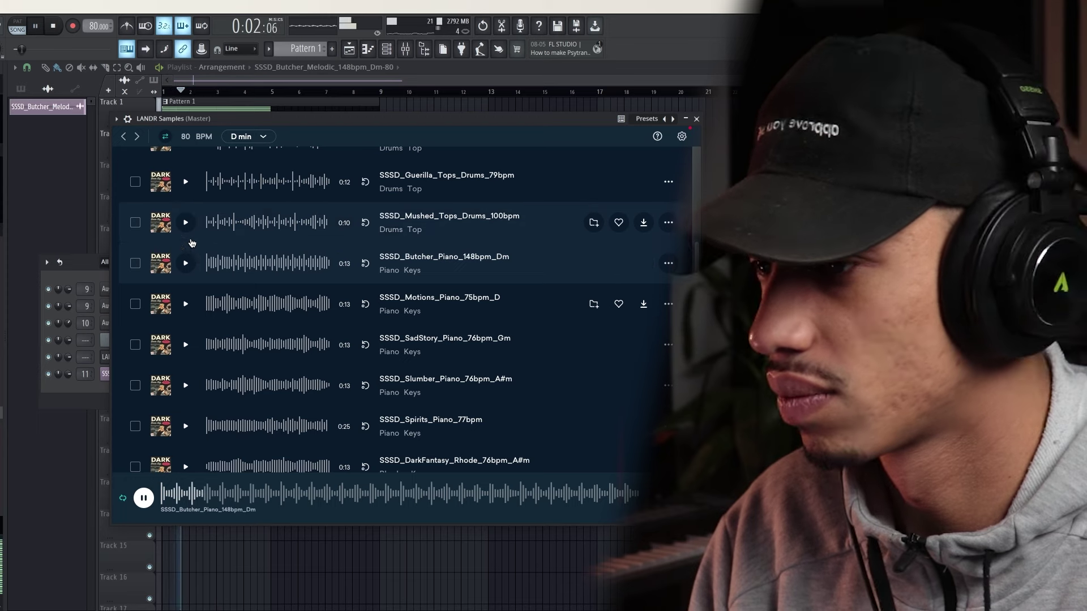
# Preview the Mushed Tops and Guerilla Tops drum loops
pyautogui.click(182, 225)
pyautogui.scroll(1, 182, 226)
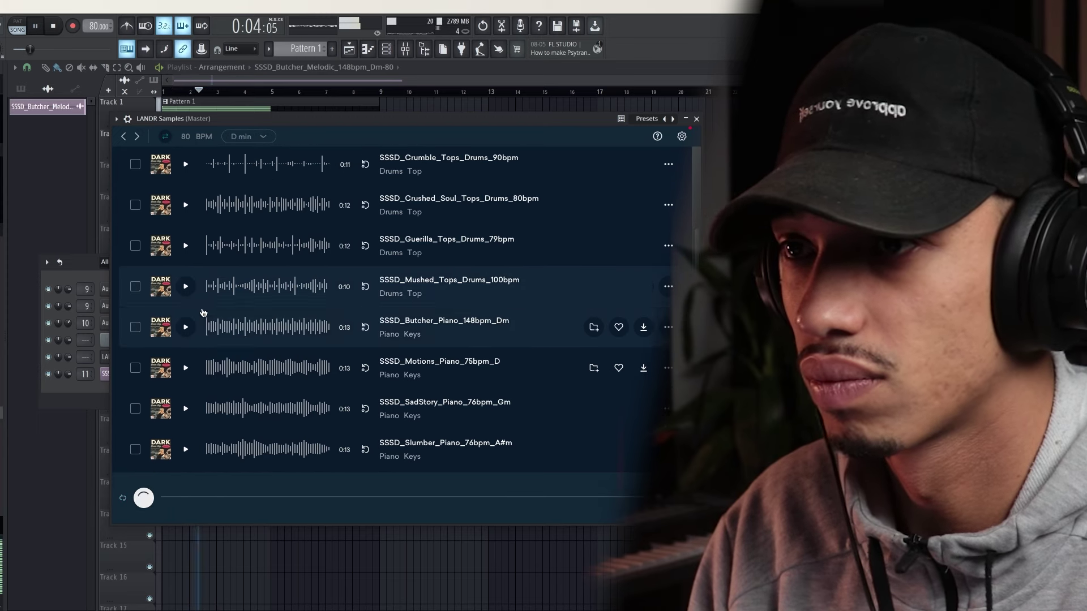
pyautogui.scroll(1, 216, 298)
pyautogui.click(219, 282)
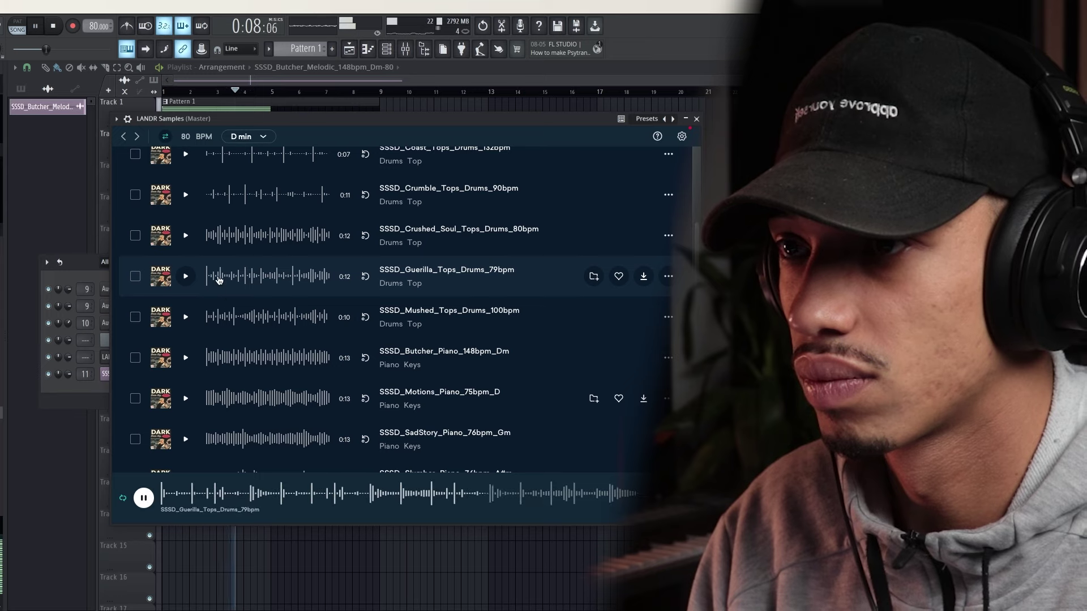
pyautogui.scroll(5, 194, 283)
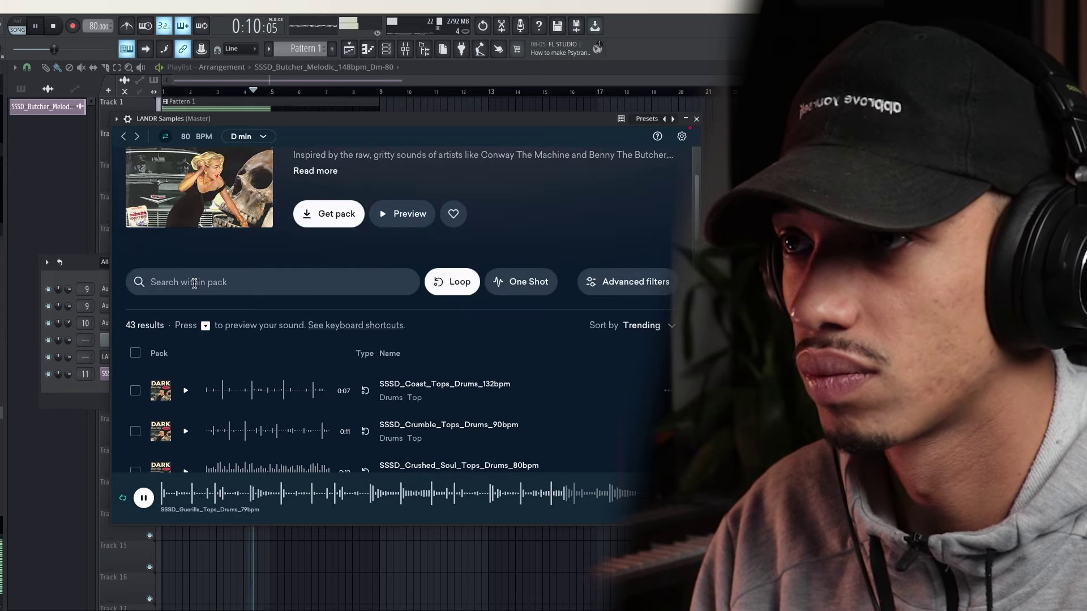
pyautogui.scroll(3, 303, 285)
# Add the Dark Boom Bap pack to favourites and stop the preview and song playback
pyautogui.click(453, 343)
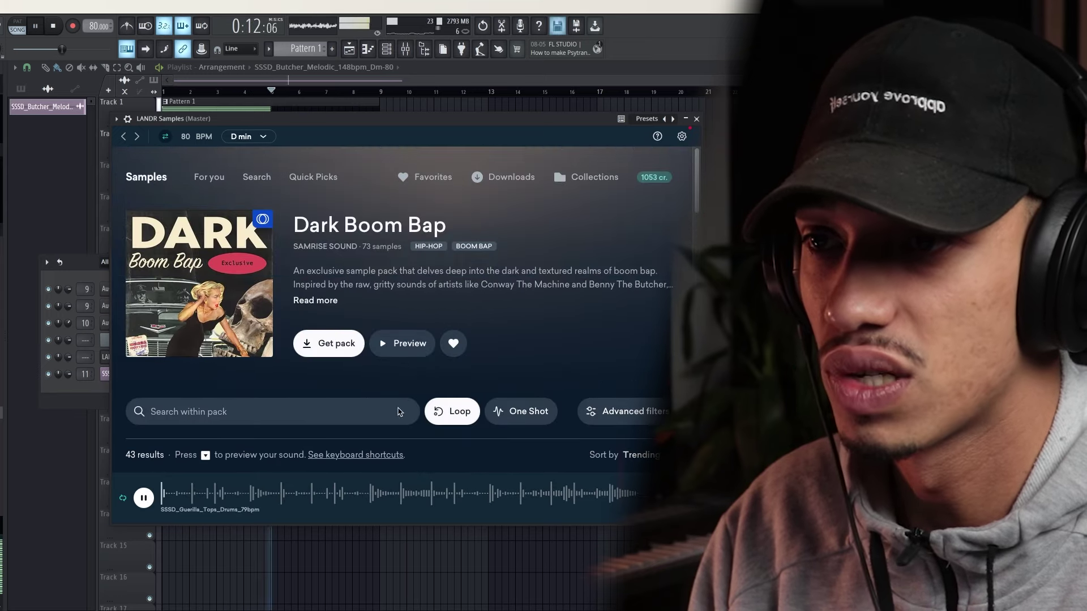
pyautogui.click(142, 498)
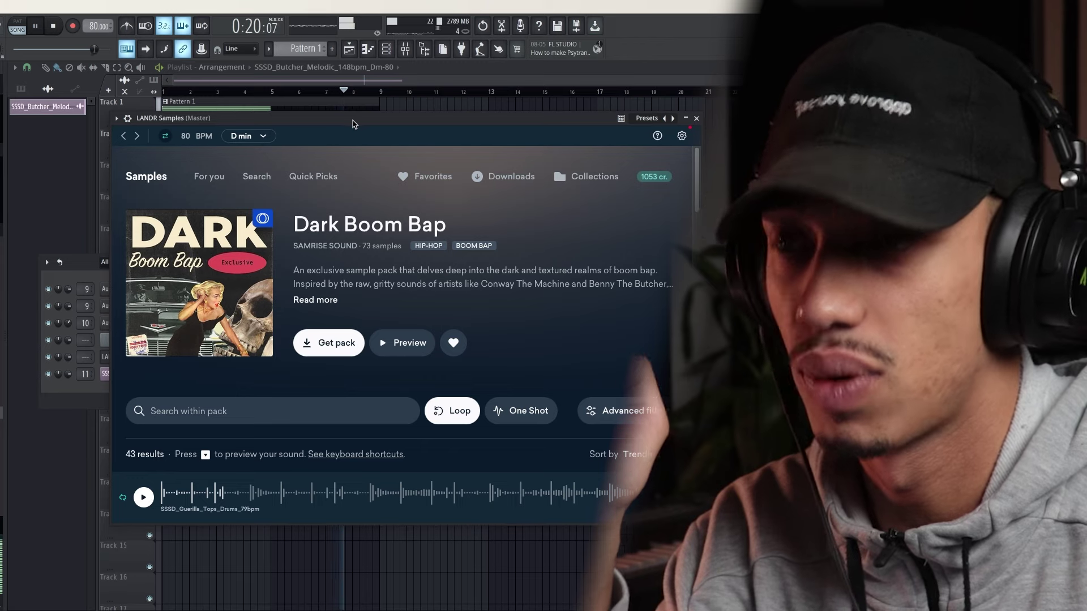
pyautogui.press('space')
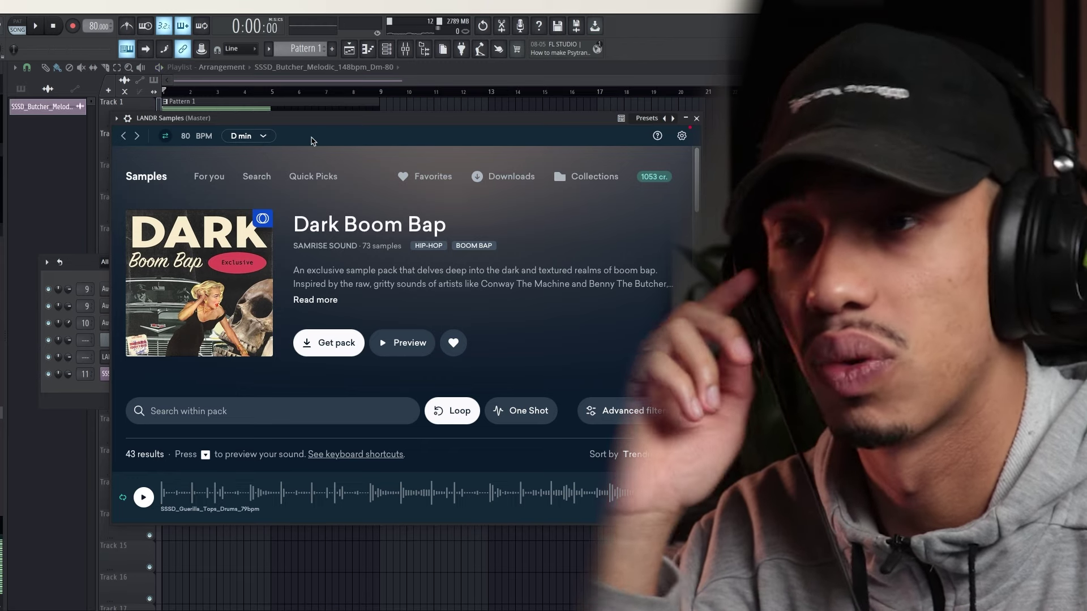
# Show the For you recommendations page and preview the StreetBeats pack
pyautogui.click(206, 175)
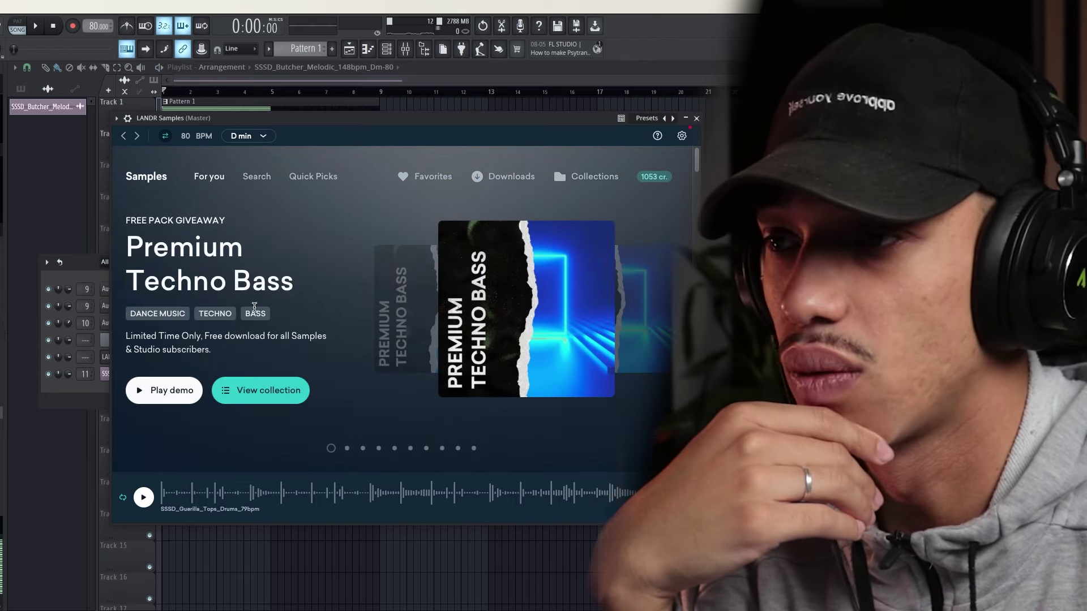
pyautogui.scroll(-5, 257, 294)
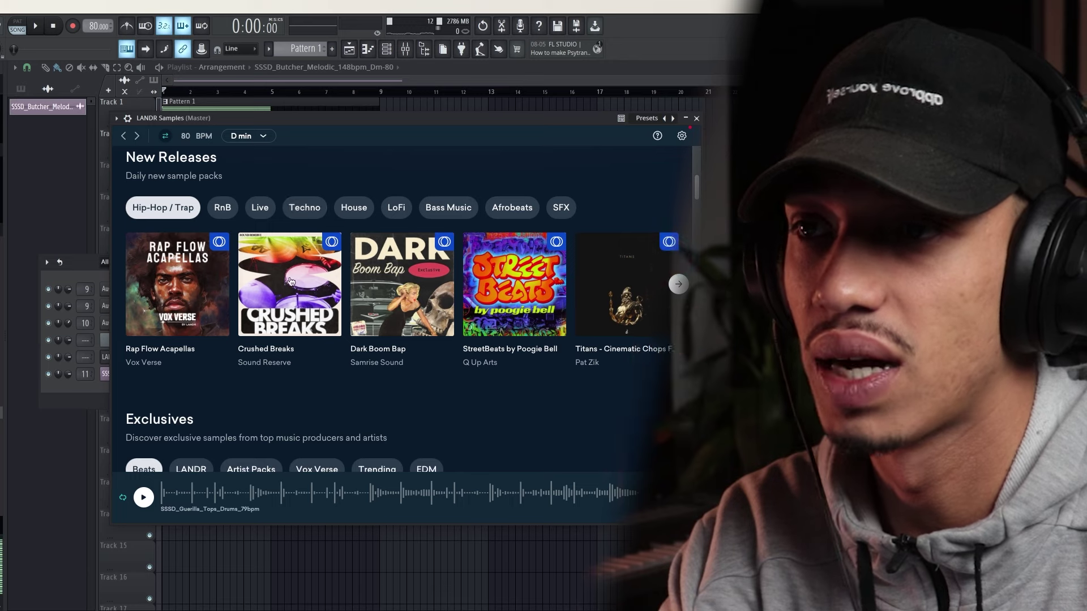
pyautogui.scroll(-1, 291, 282)
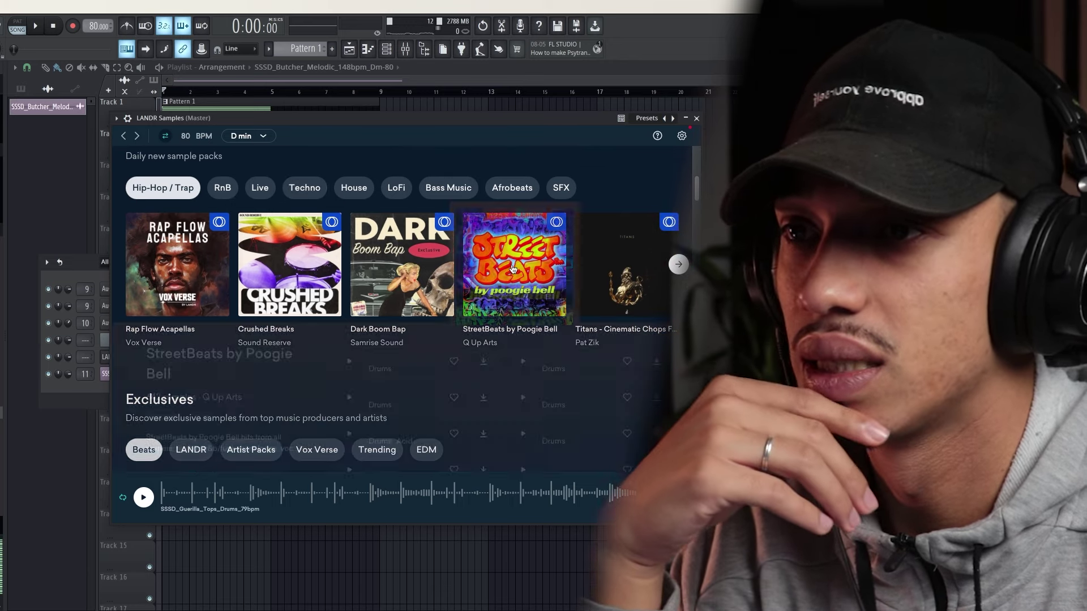
pyautogui.click(525, 260)
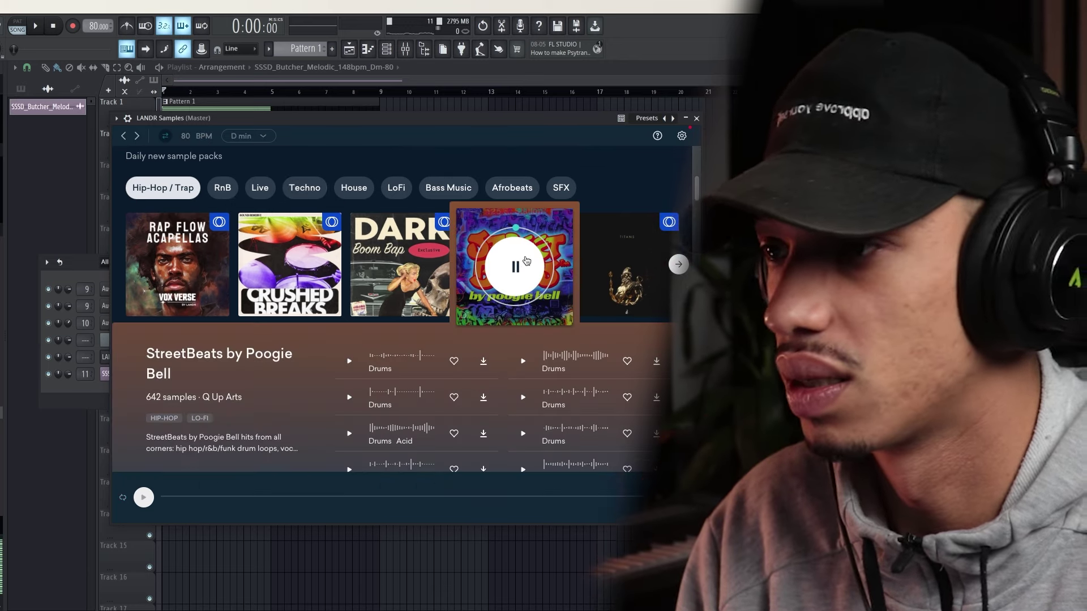
# Page through the New Releases packs and the Type Beats collections carousels
pyautogui.moveTo(632, 276)
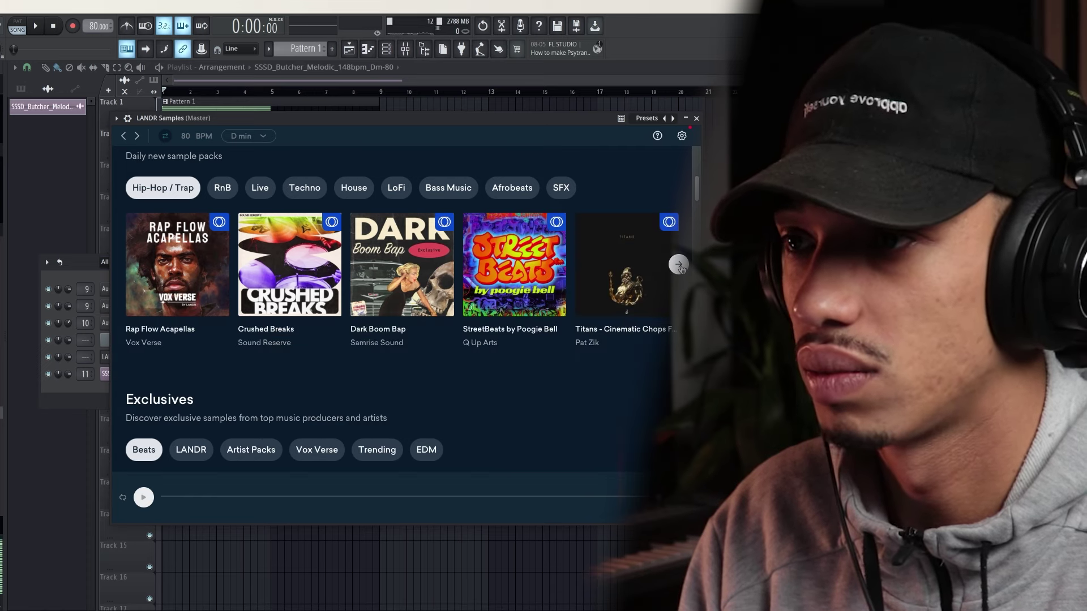
pyautogui.click(678, 265)
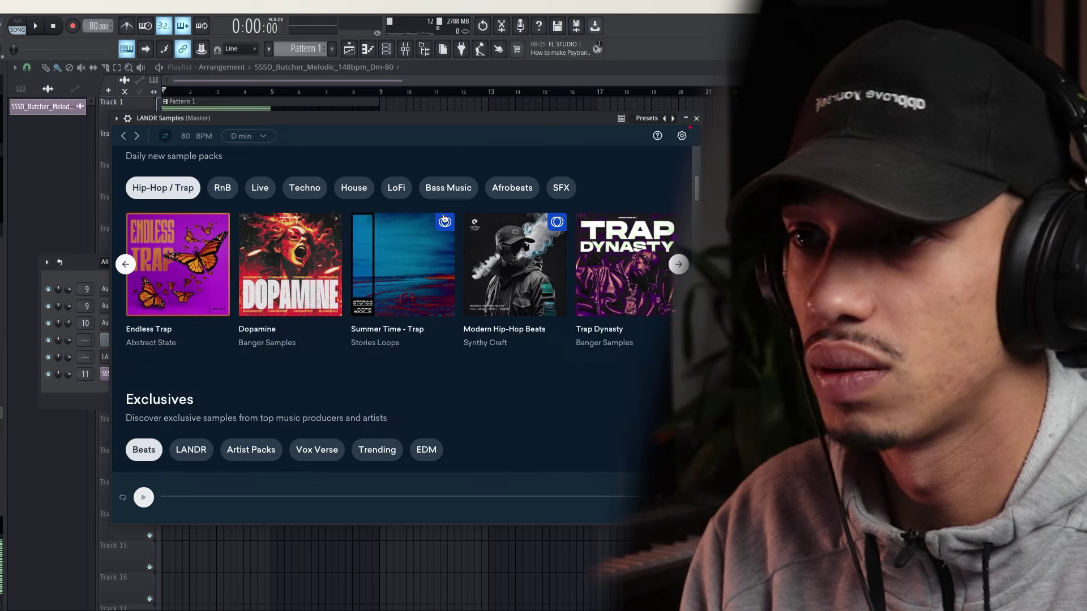
pyautogui.scroll(-5, 650, 255)
pyautogui.click(678, 232)
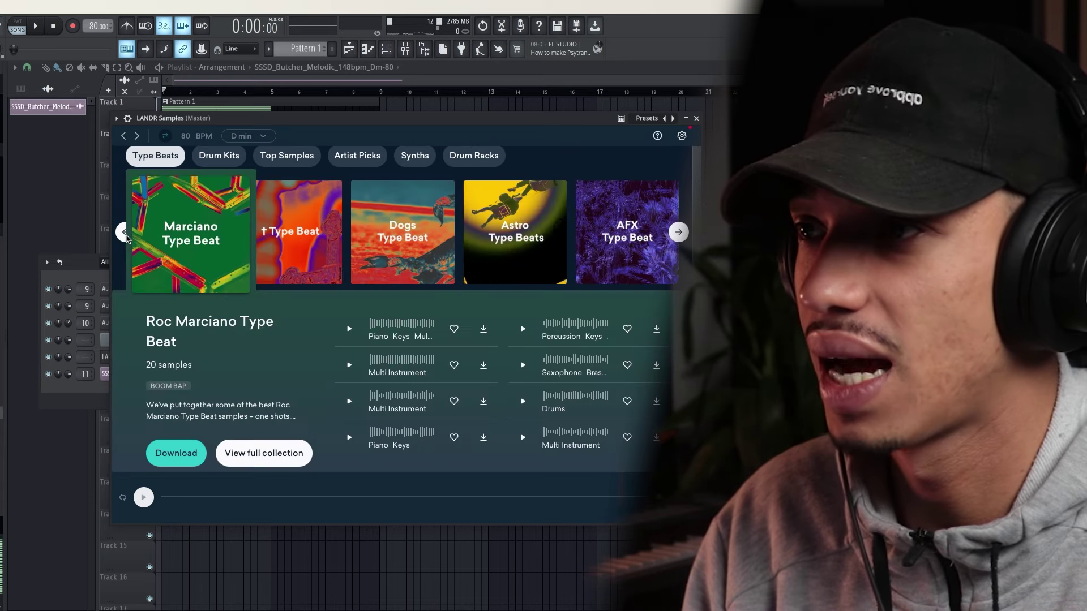
pyautogui.click(126, 233)
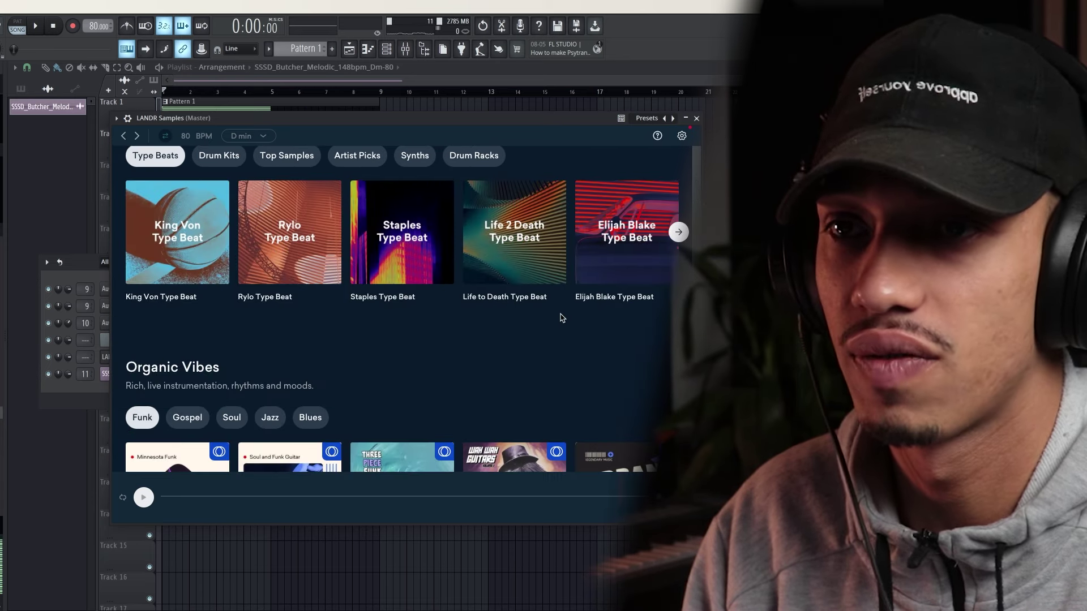
# Preview a Type Beat collection and scroll through the recommendations
pyautogui.moveTo(561, 317)
pyautogui.click(620, 250)
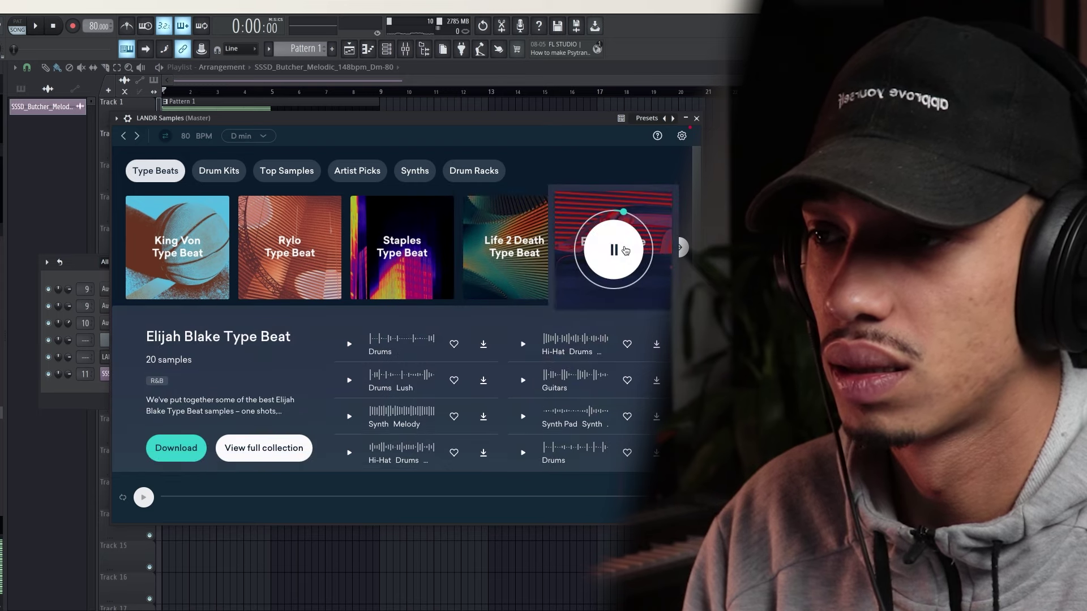
pyautogui.scroll(-5, 317, 309)
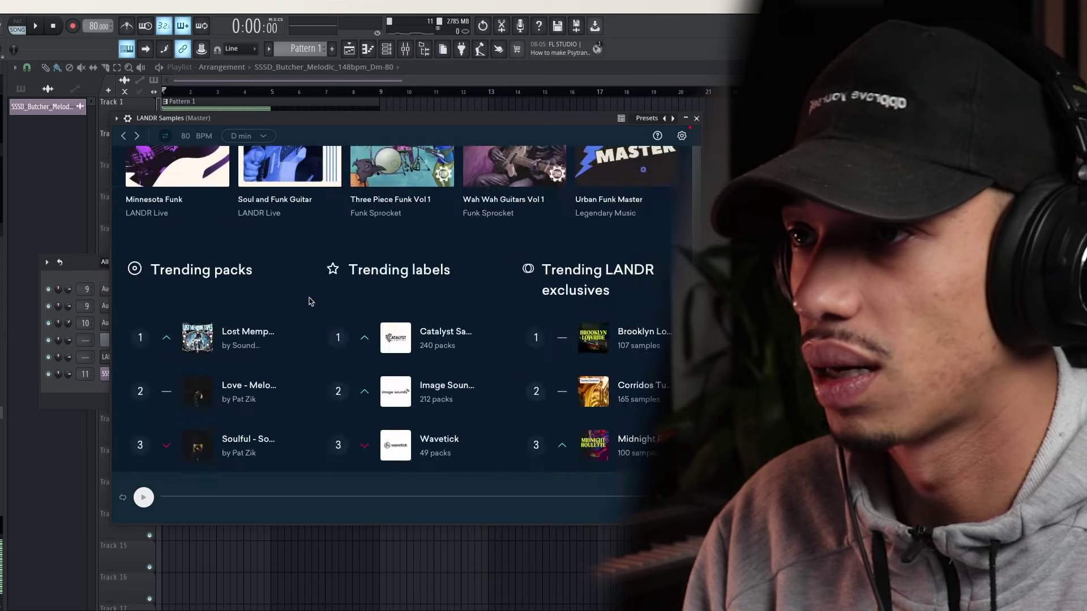
pyautogui.scroll(5, 317, 308)
pyautogui.scroll(-3, 532, 240)
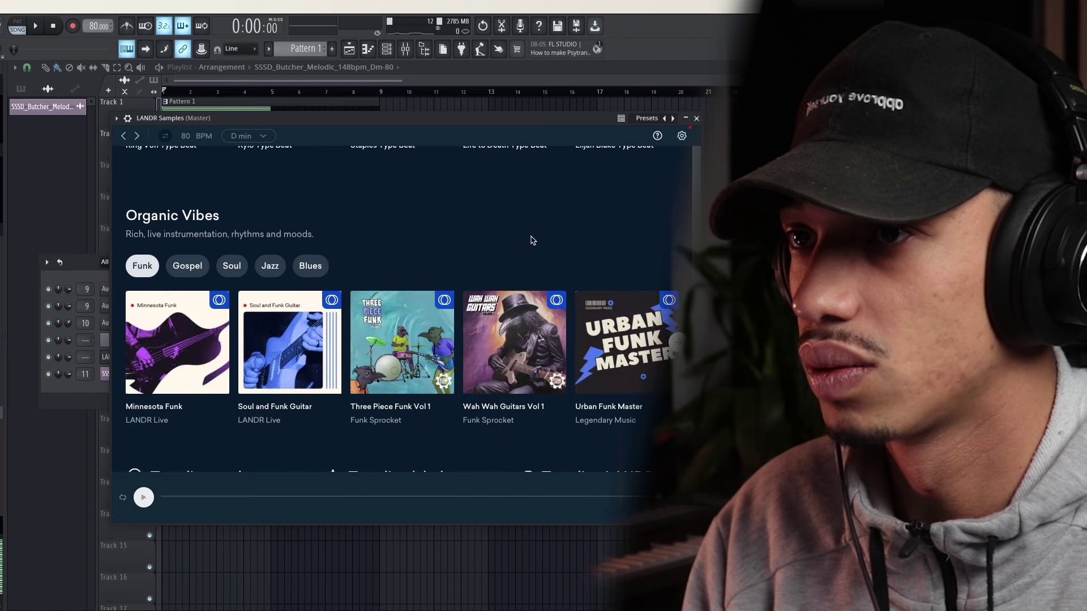
pyautogui.scroll(-5, 384, 226)
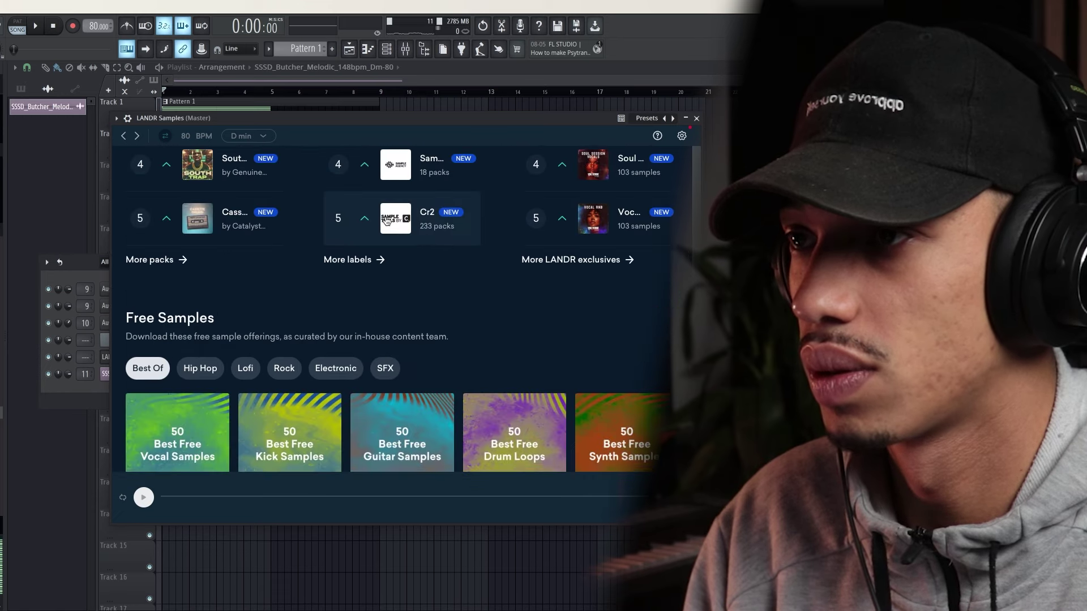
pyautogui.scroll(8, 383, 225)
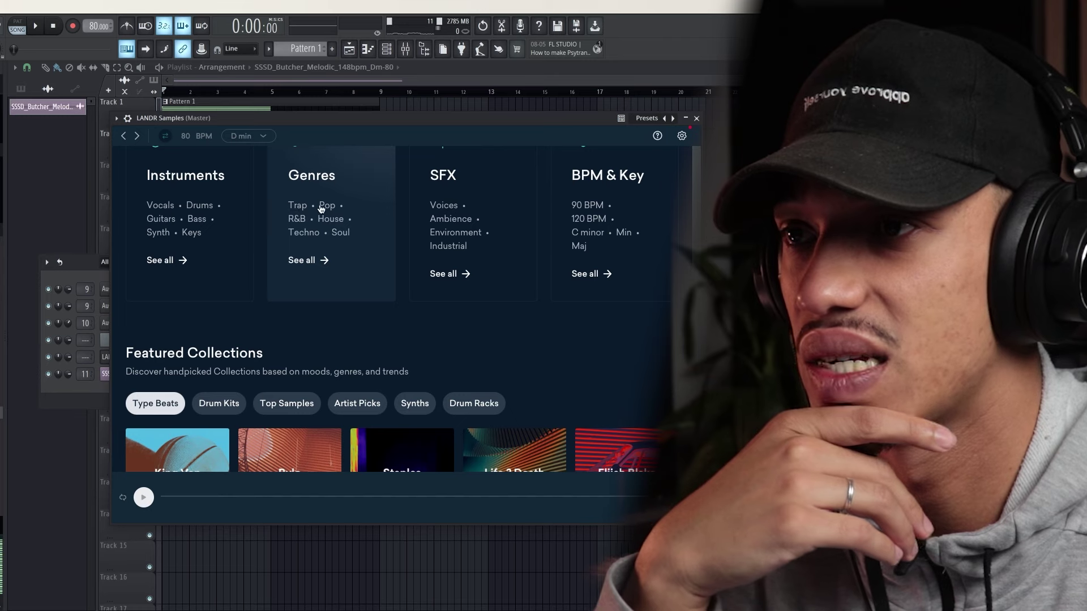
pyautogui.scroll(1, 332, 237)
# Open Browse Samples by Genre and choose Boom Bap under Hip-Hop
pyautogui.click(320, 238)
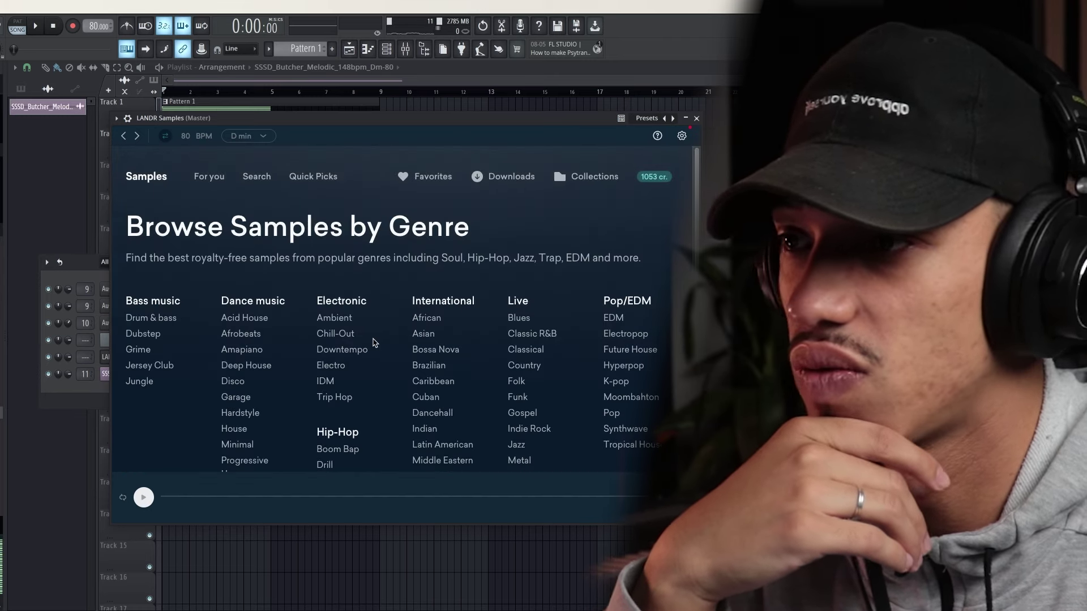
pyautogui.scroll(-2, 444, 328)
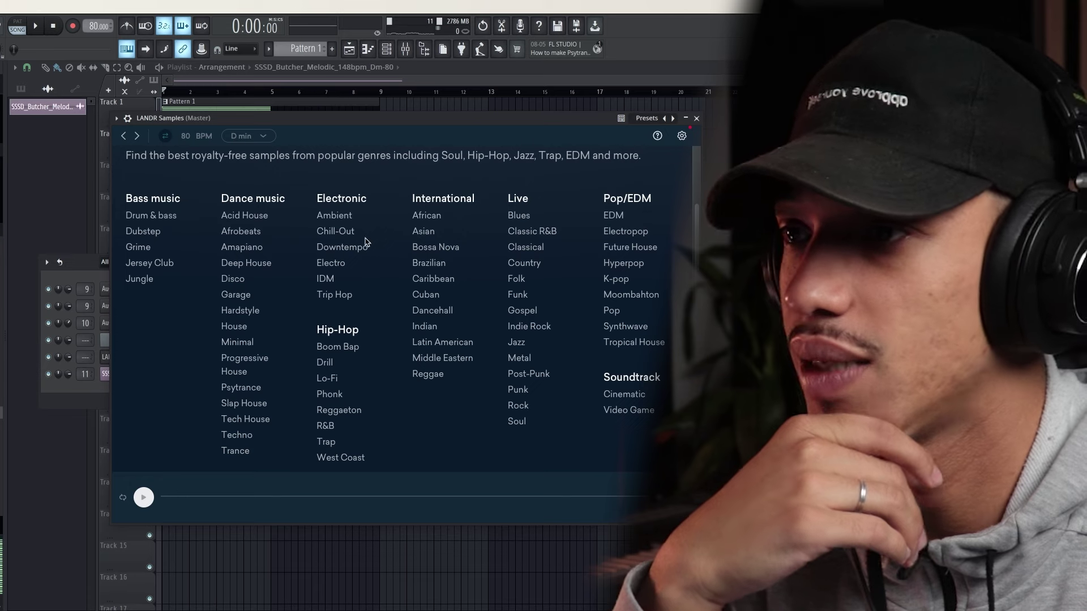
pyautogui.scroll(-1, 355, 302)
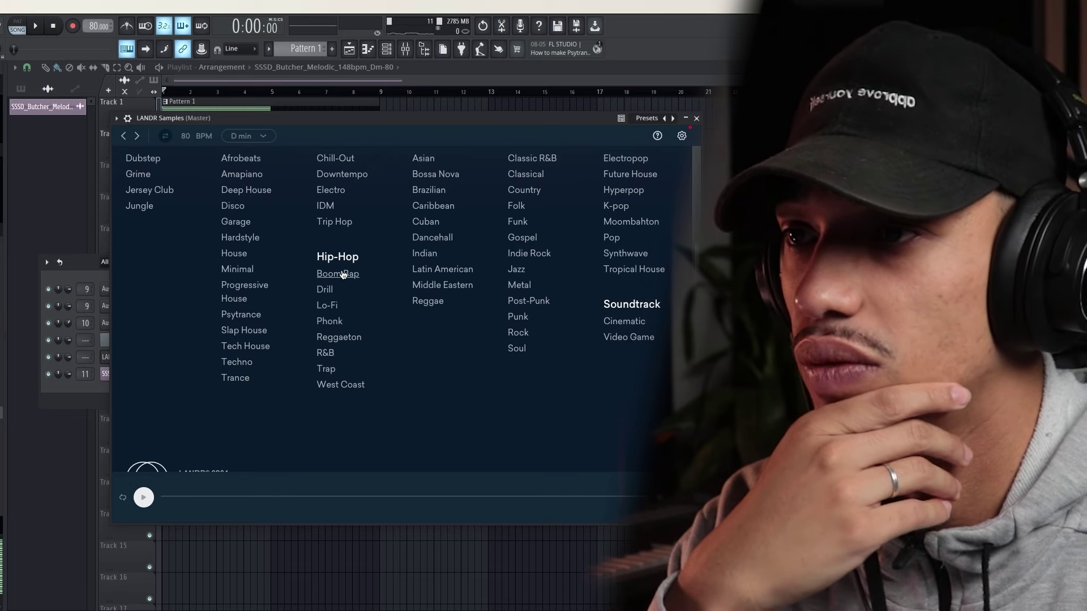
pyautogui.click(341, 275)
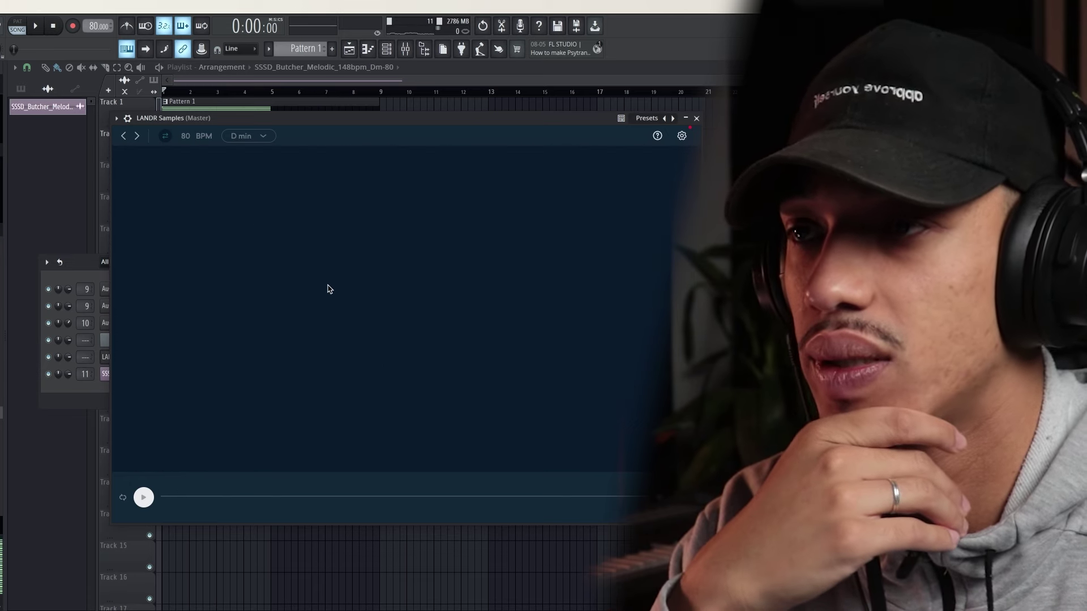
pyautogui.scroll(-2, 310, 292)
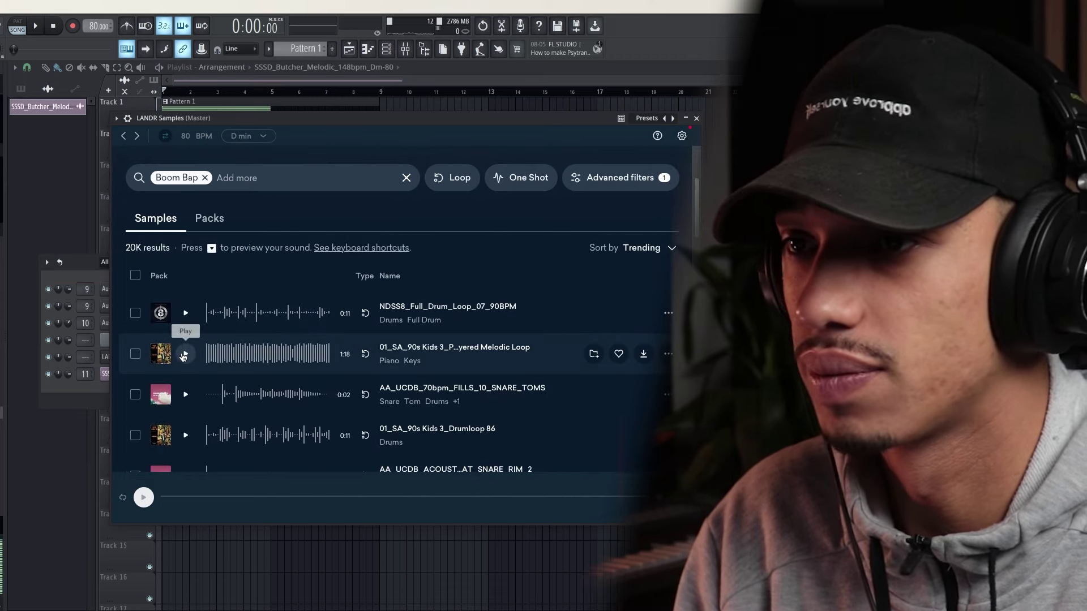
# Audition Boom Bap loops: 90s Kids piano, 85bpm Gm Rhodes lead, 86bpm Dm piano, 91bpm C#m guitar
pyautogui.click(185, 394)
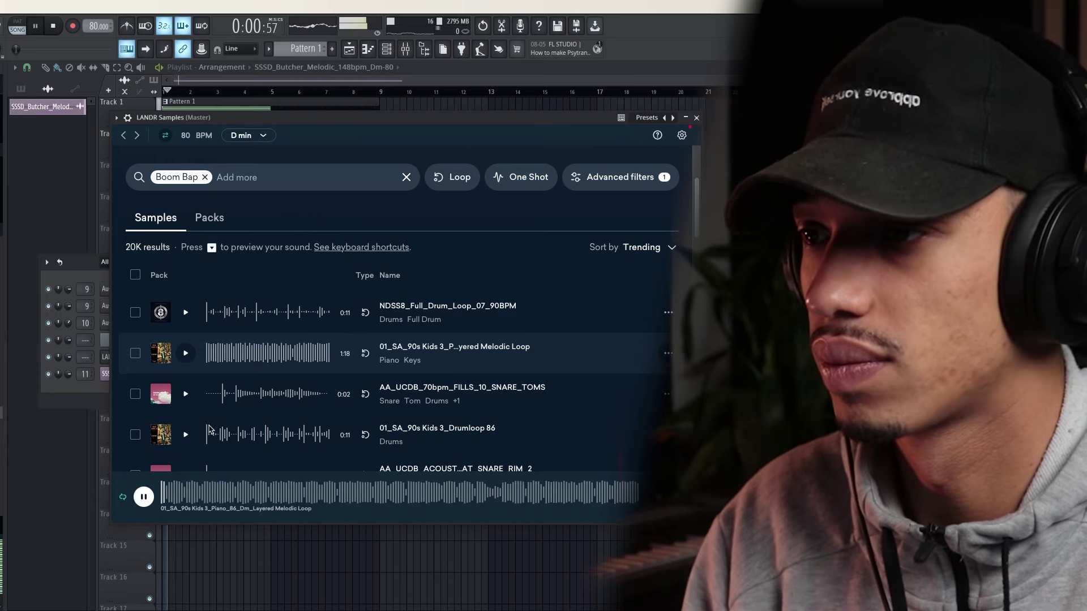
pyautogui.scroll(-1, 198, 428)
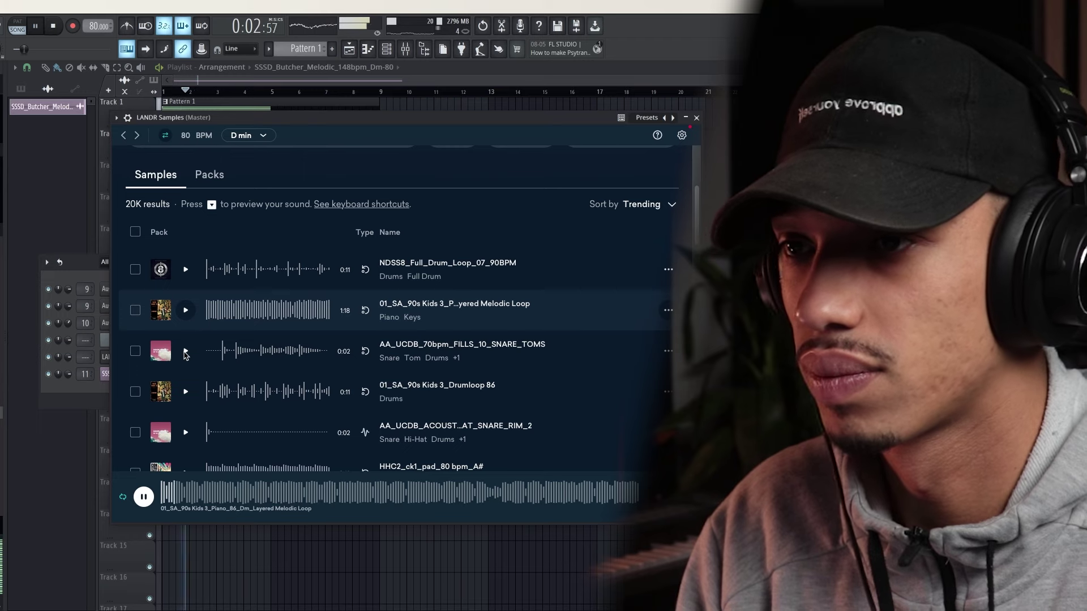
pyautogui.scroll(-2, 193, 368)
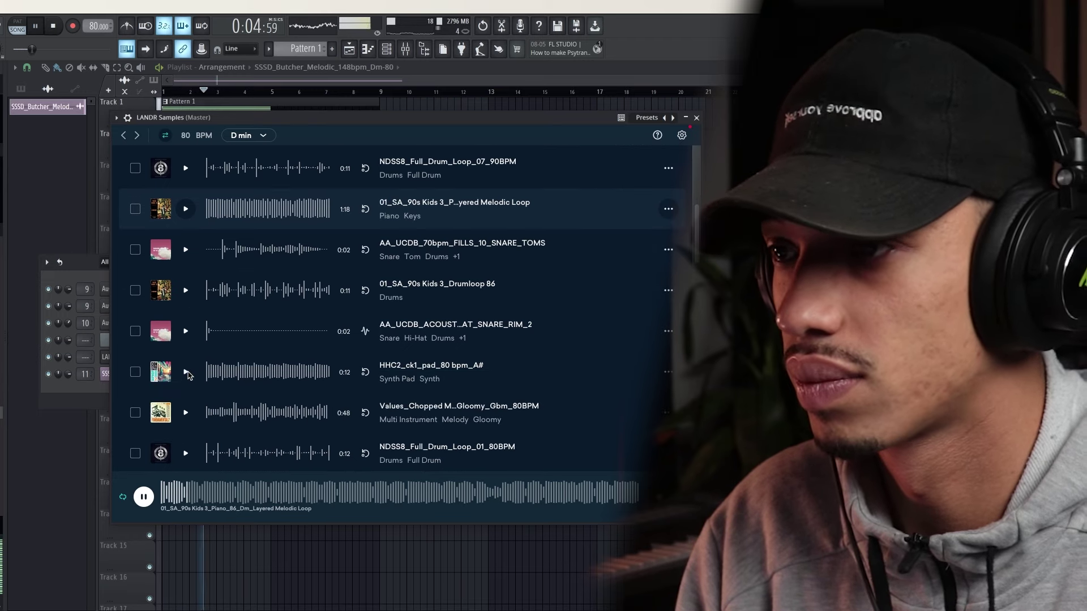
pyautogui.scroll(-5, 187, 377)
pyautogui.click(186, 383)
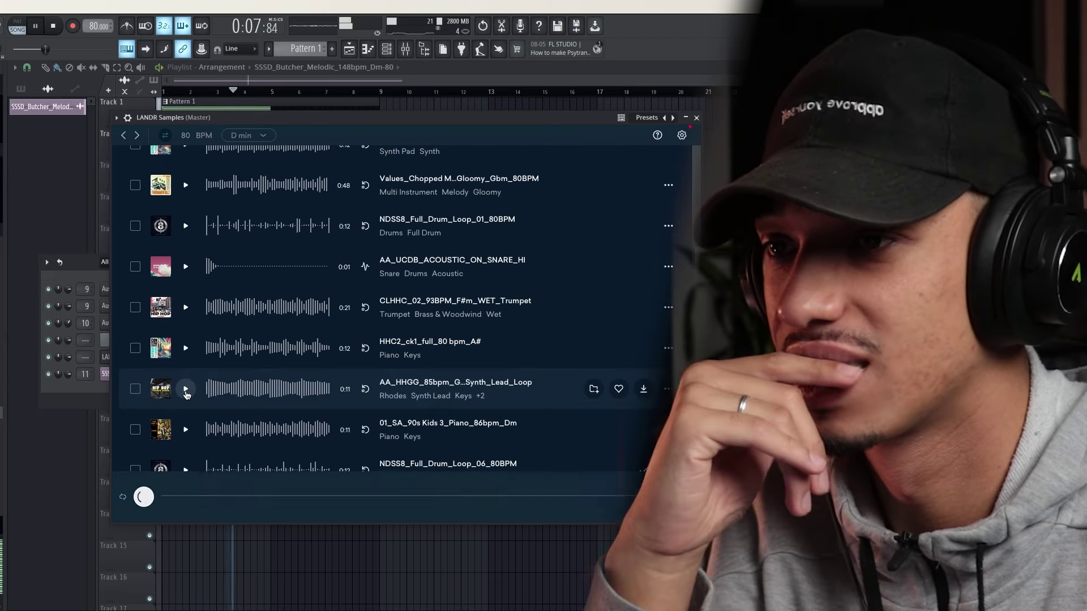
pyautogui.scroll(-1, 192, 384)
pyautogui.scroll(-3, 197, 385)
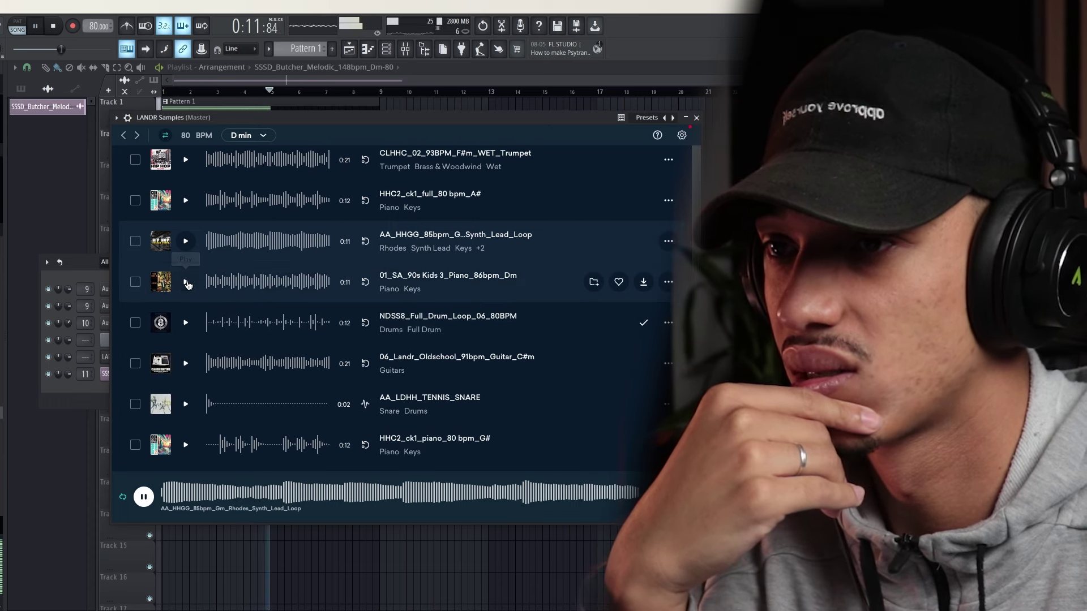
pyautogui.click(186, 282)
pyautogui.scroll(-1, 185, 317)
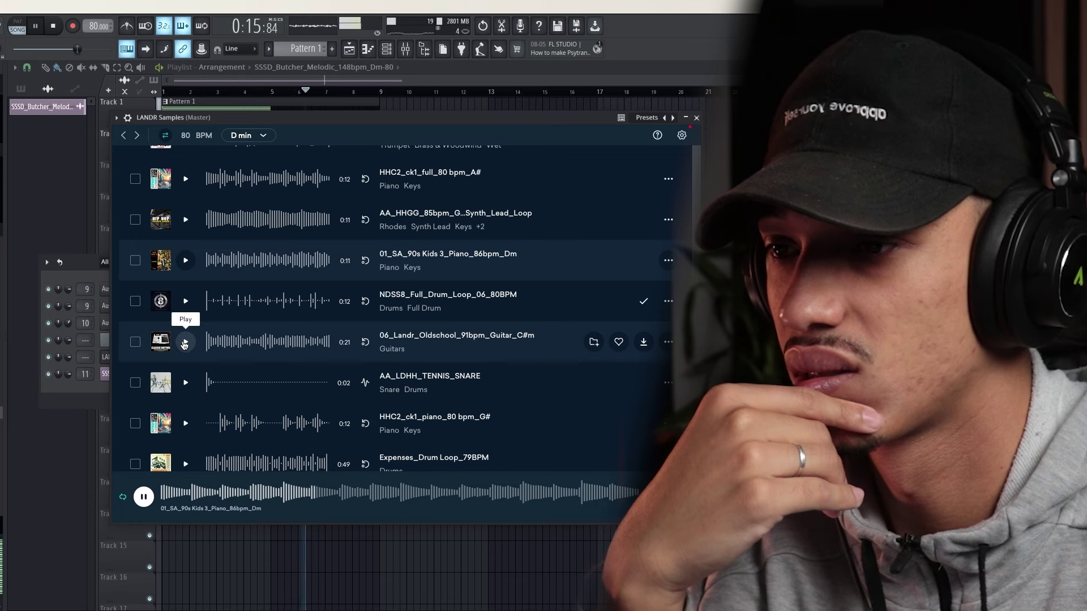
pyautogui.click(185, 342)
pyautogui.scroll(-2, 187, 345)
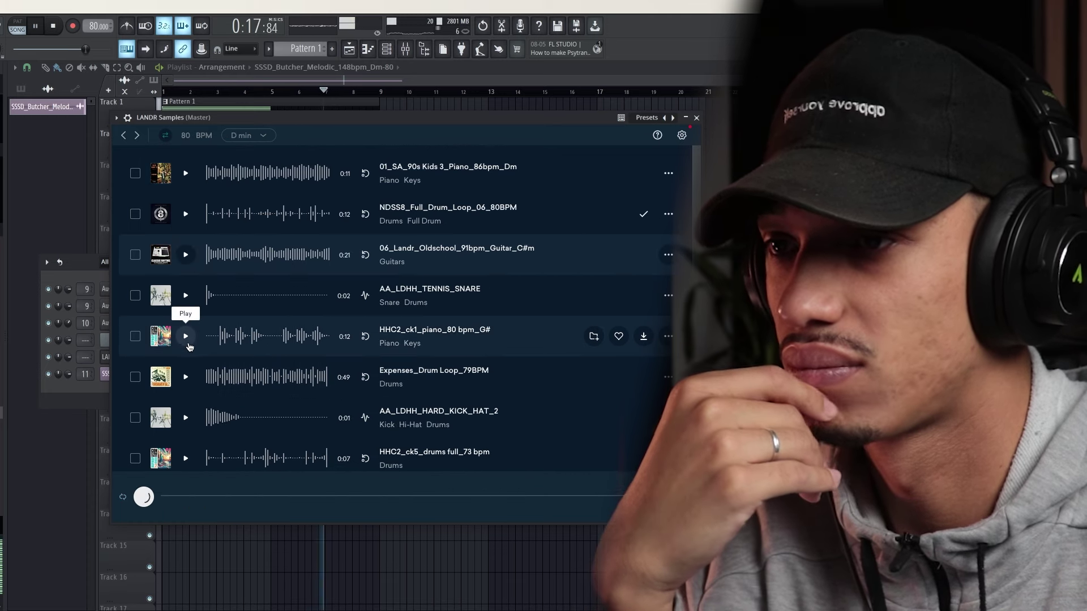
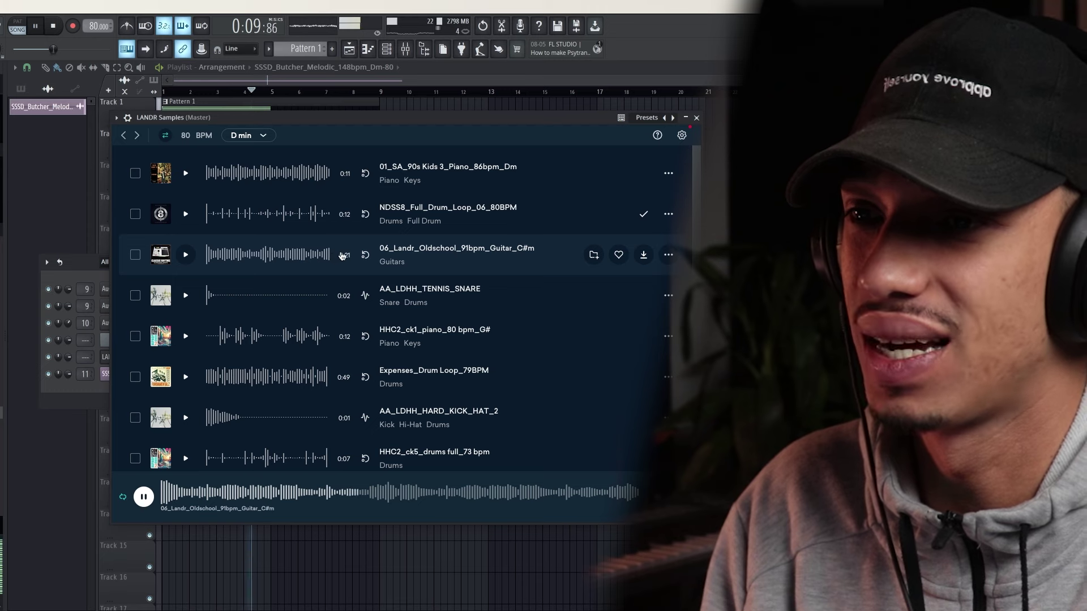
# Audition the piano and drum-loop samples, then add 06_Landr_Oldschool_91bpm_Guitar_C#m to the Playlist
pyautogui.click(186, 337)
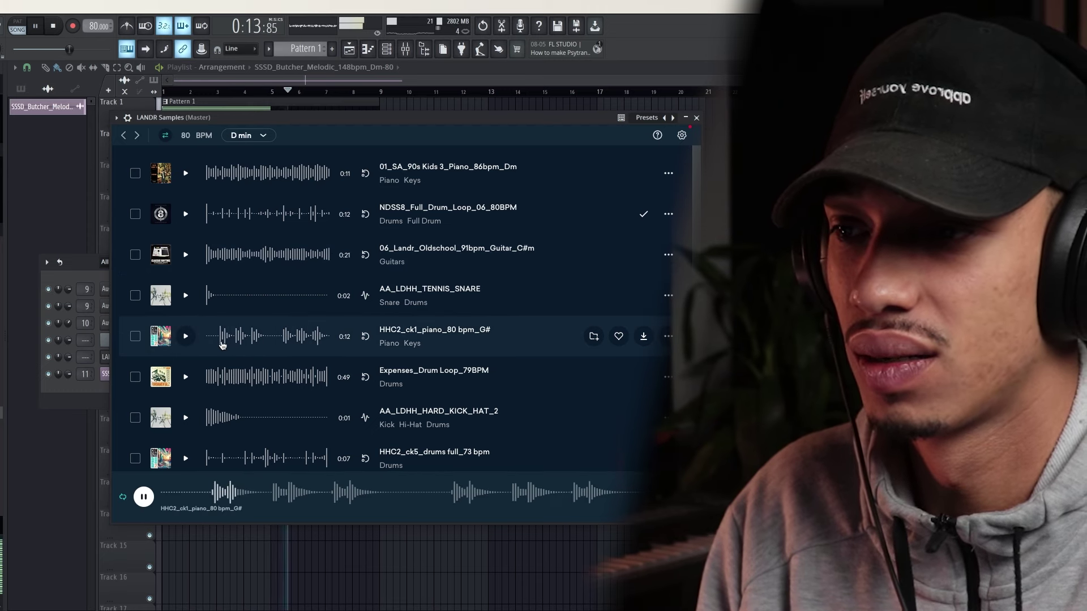
pyautogui.click(186, 378)
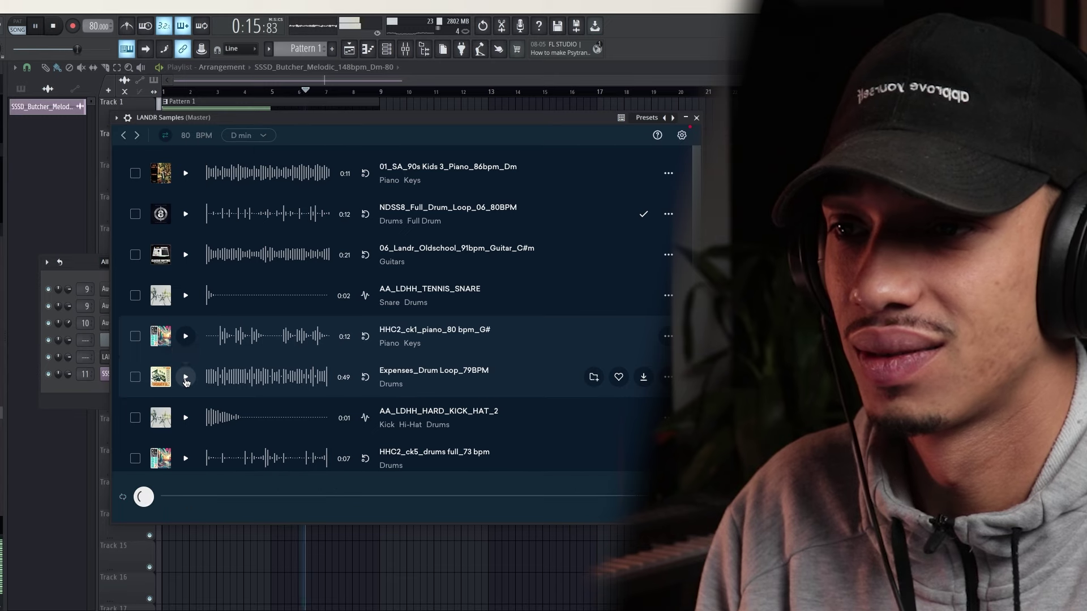
pyautogui.scroll(-3, 190, 390)
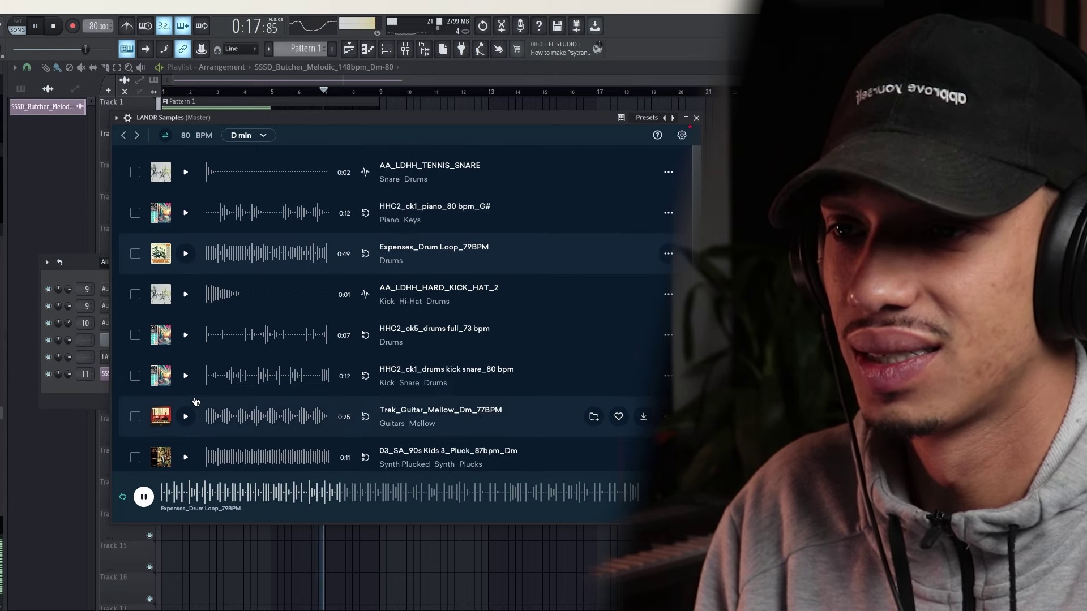
pyautogui.scroll(5, 198, 345)
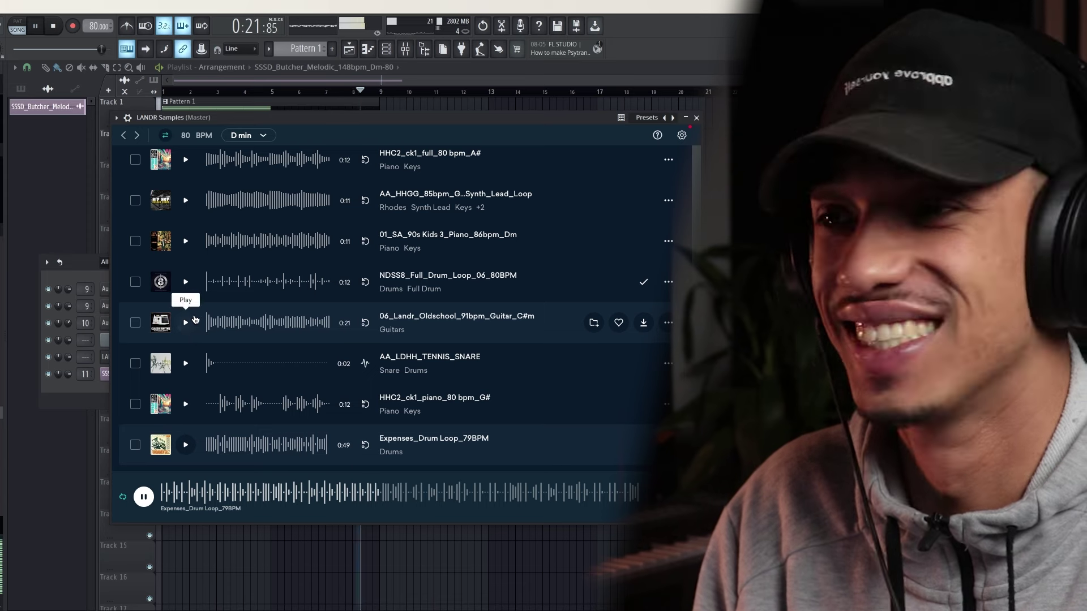
pyautogui.click(187, 323)
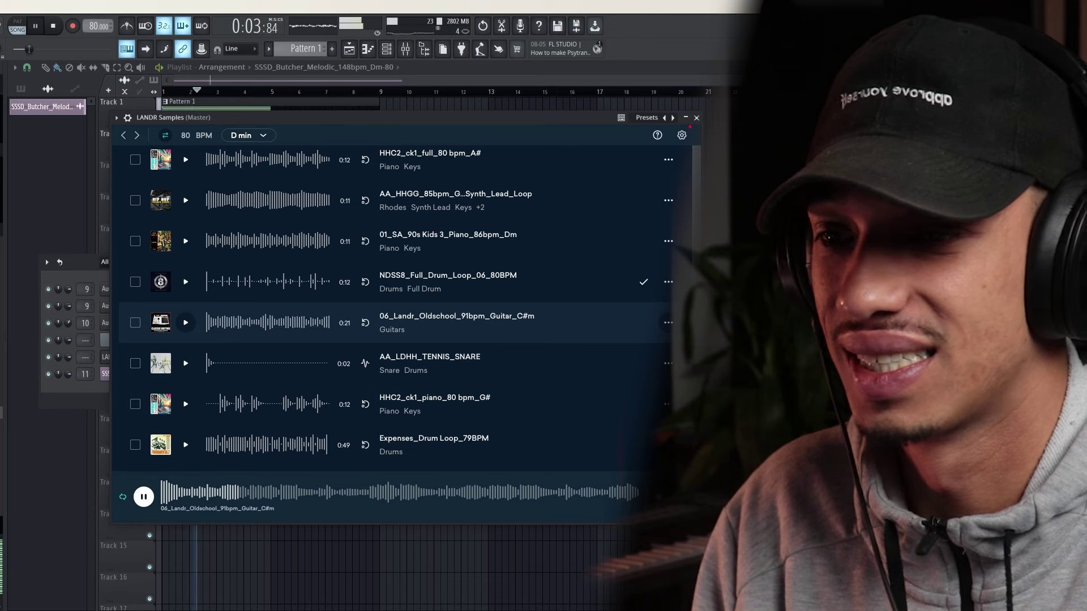
pyautogui.moveTo(456, 318); pyautogui.dragTo(720, 138)
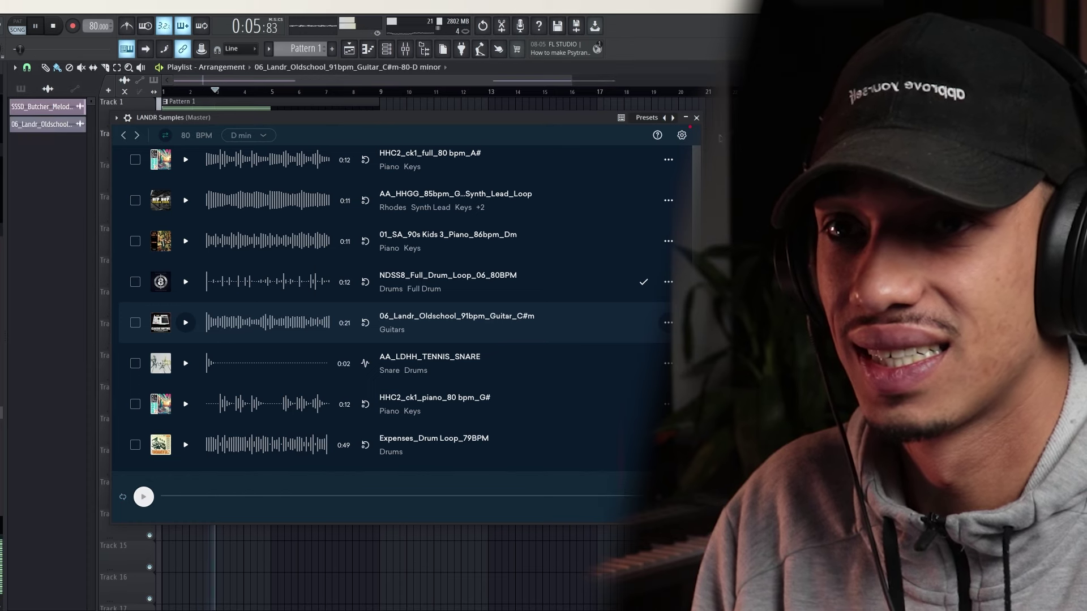
# Close the sample library, route the guitar clip to mixer insert 11, and show the mixer
pyautogui.click(698, 117)
pyautogui.press('space')
pyautogui.press('space')
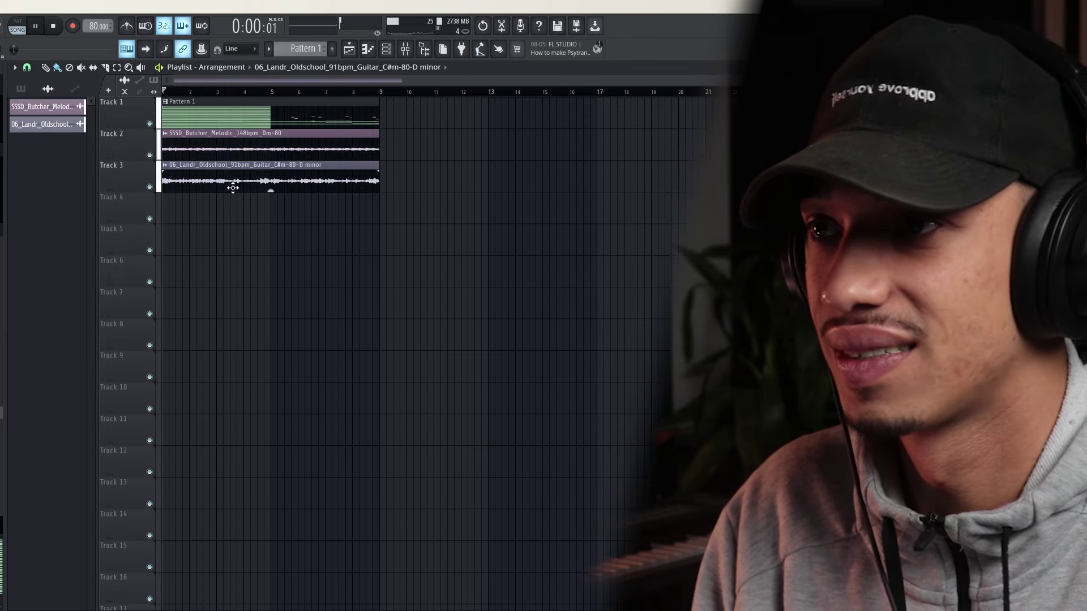
pyautogui.doubleClick(245, 180)
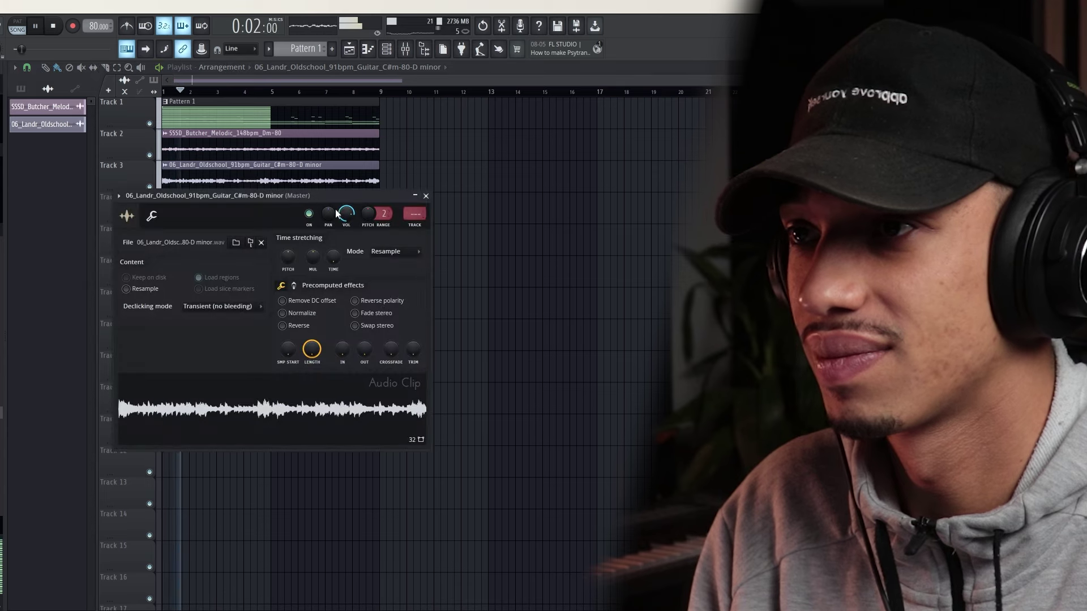
pyautogui.moveTo(415, 214); pyautogui.dragTo(415, 184)
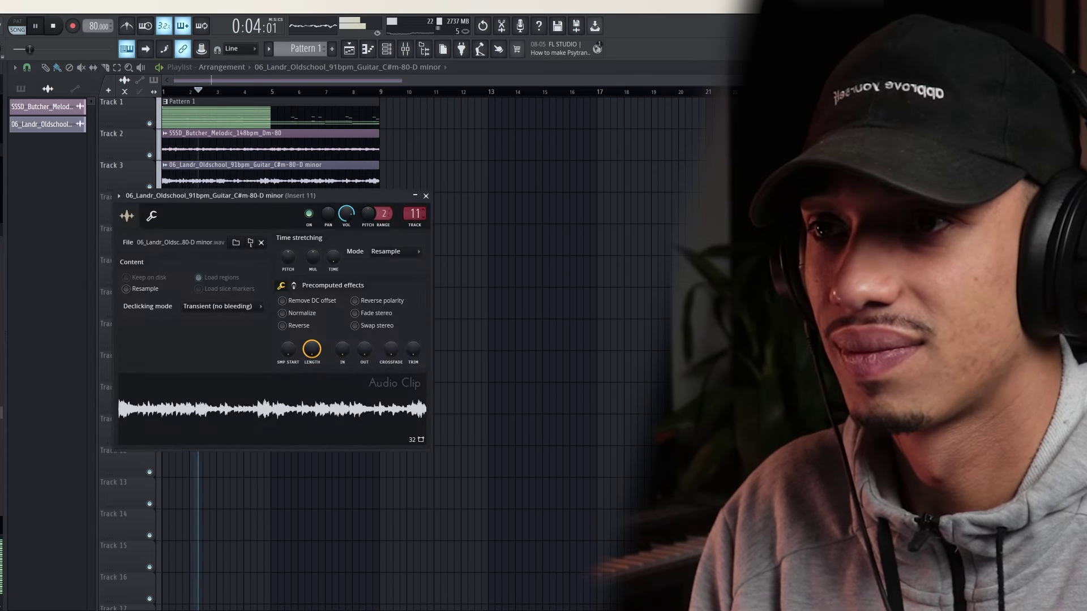
pyautogui.click(426, 196)
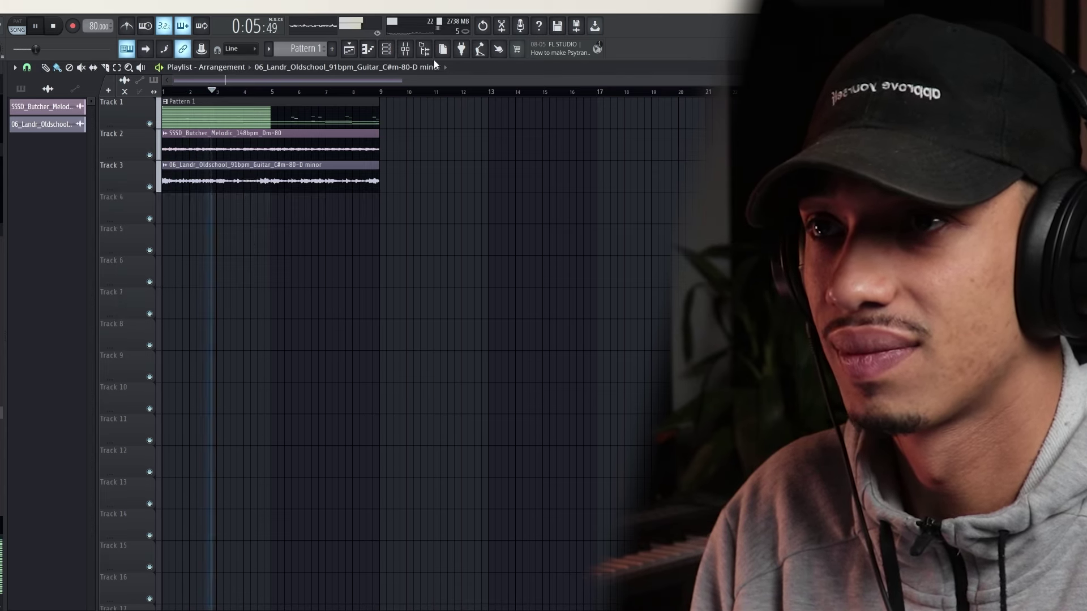
pyautogui.click(406, 48)
pyautogui.click(578, 157)
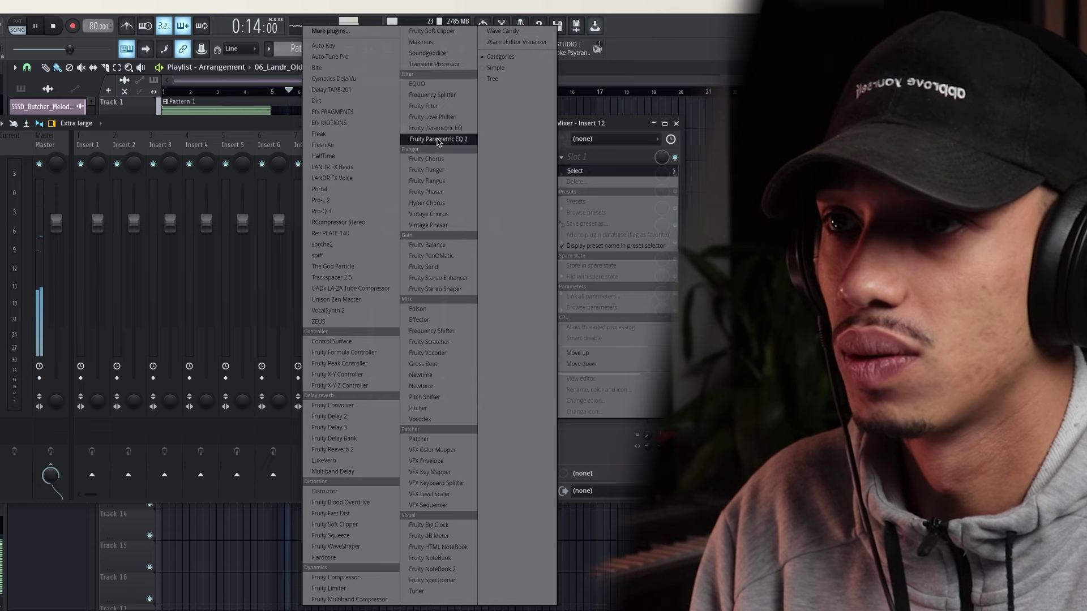
# Load Fruity parametric EQ 2 onto insert 12 and open its window beside a detached mixer
pyautogui.click(437, 139)
pyautogui.press('space')
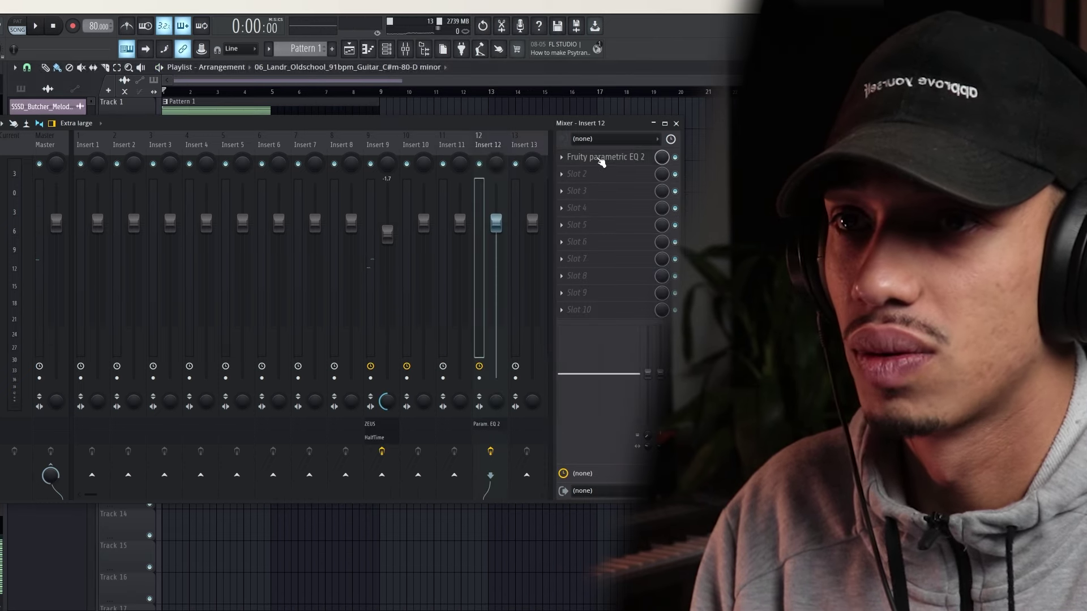
pyautogui.moveTo(448, 134); pyautogui.dragTo(451, 230)
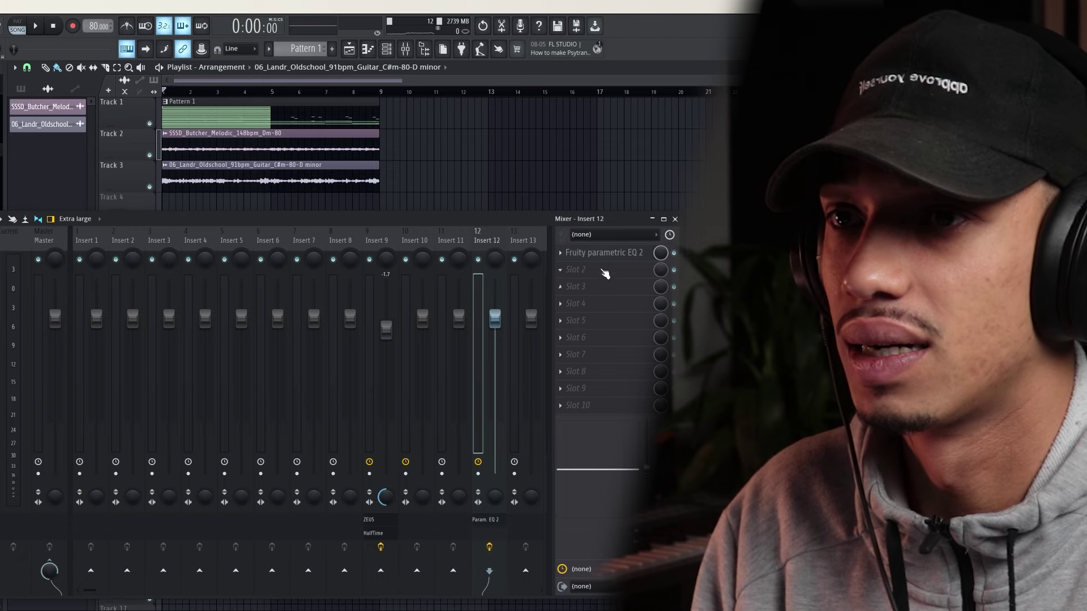
pyautogui.click(593, 254)
pyautogui.click(4, 218)
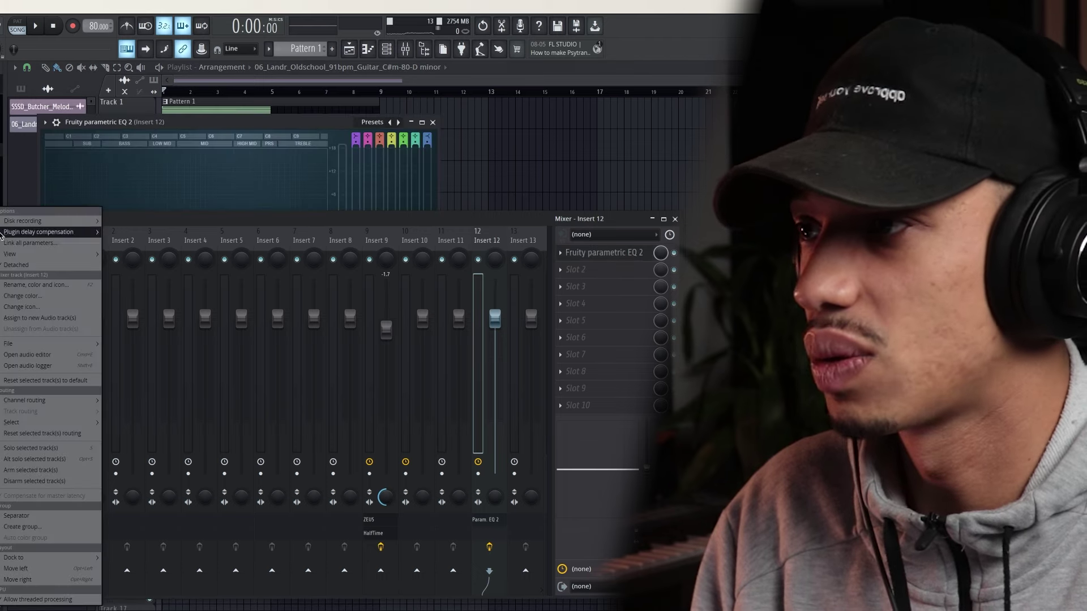
pyautogui.click(35, 265)
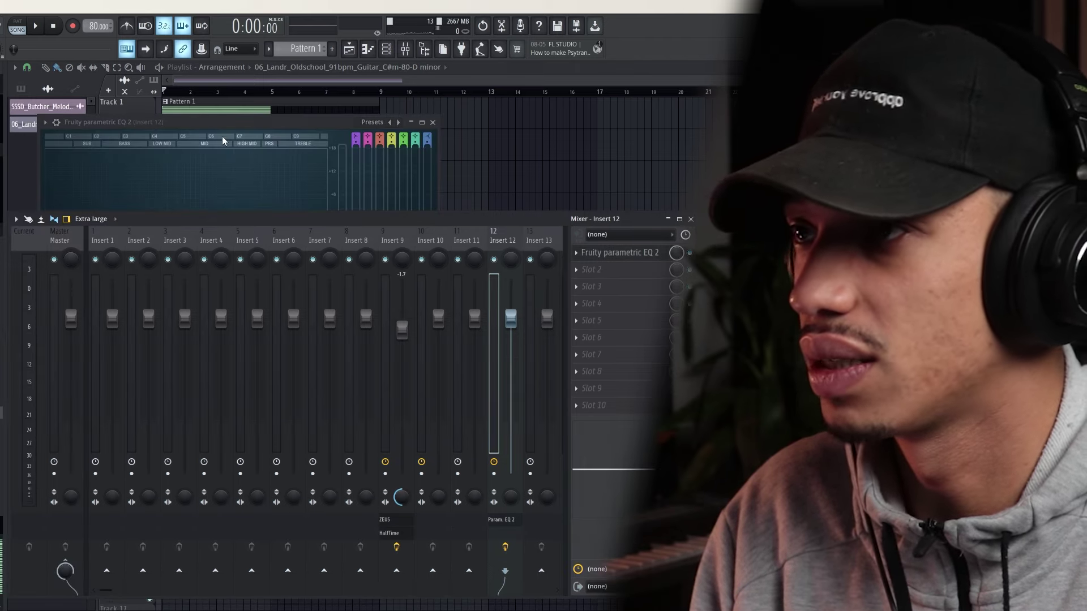
pyautogui.moveTo(215, 121); pyautogui.dragTo(250, 139)
# Shape the EQ with a low cut, a small upper-mid boost and a high roll-off
pyautogui.press('space')
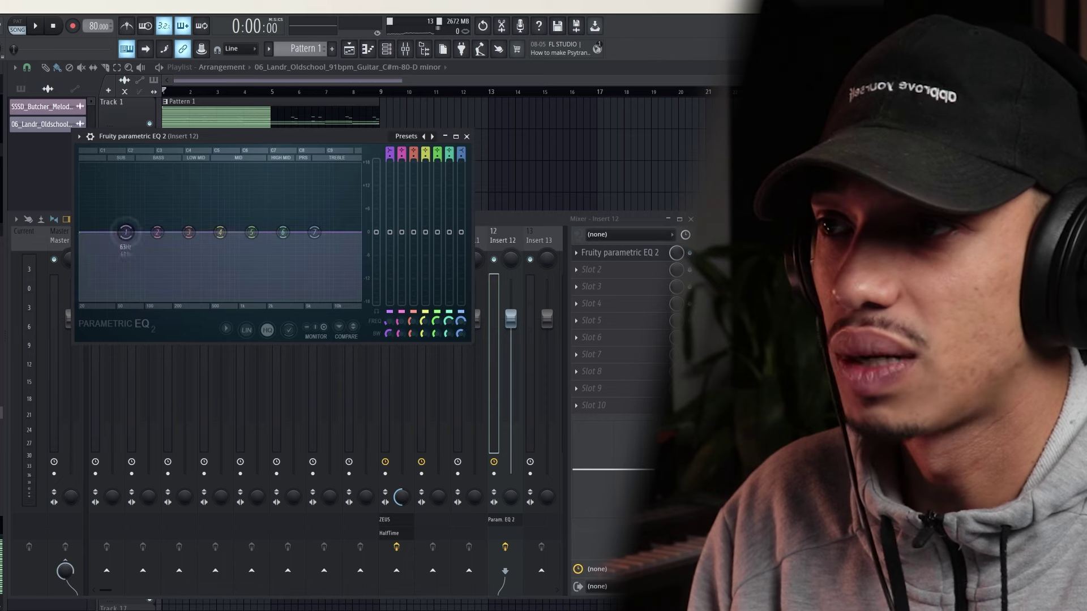
pyautogui.moveTo(126, 233); pyautogui.dragTo(226, 292)
pyautogui.moveTo(283, 233); pyautogui.dragTo(326, 239)
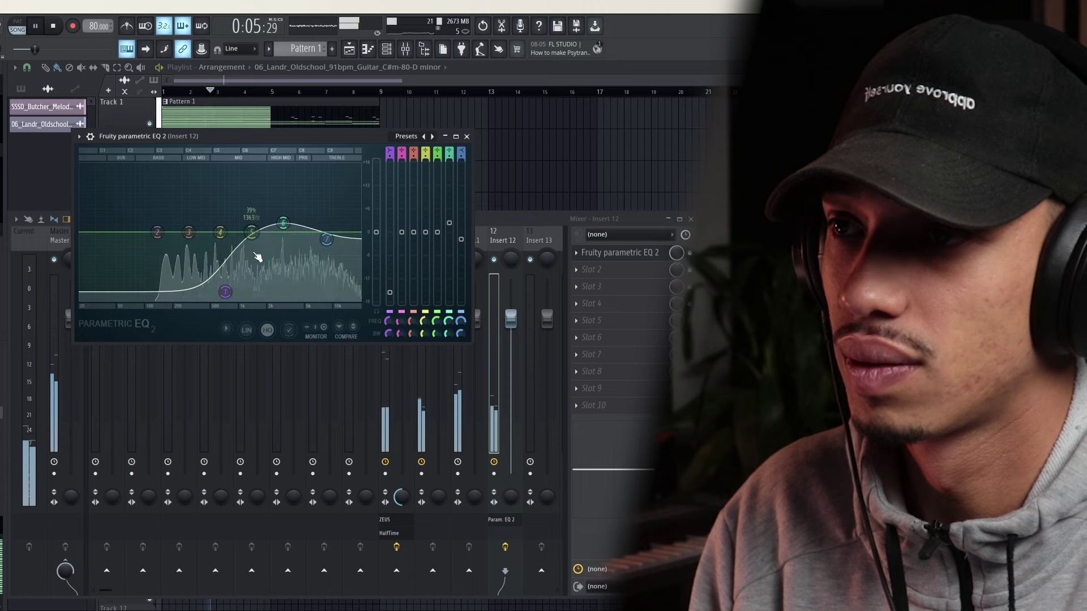
pyautogui.moveTo(225, 291); pyautogui.dragTo(209, 289)
pyautogui.click(466, 137)
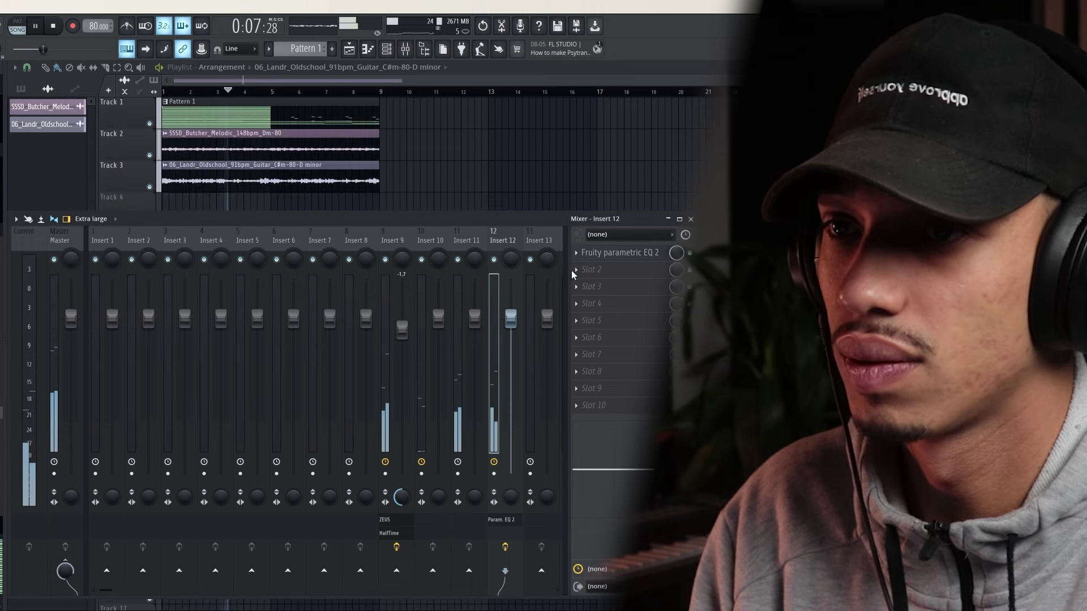
# Select mixer insert 11 and lower its fader to about -3.3
pyautogui.click(590, 287)
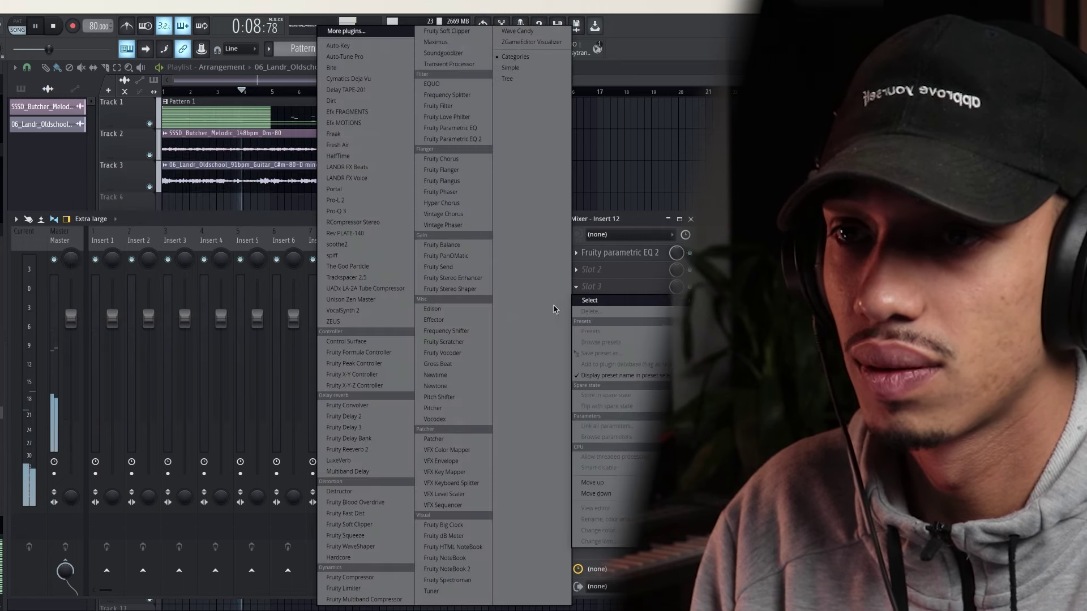
pyautogui.click(591, 220)
pyautogui.click(537, 496)
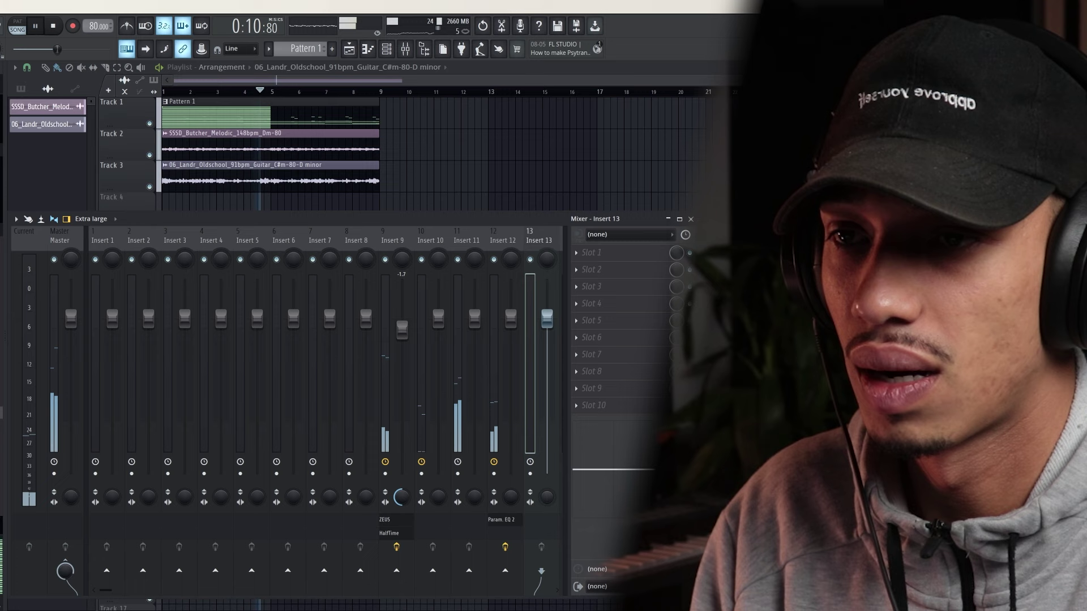
pyautogui.click(511, 502)
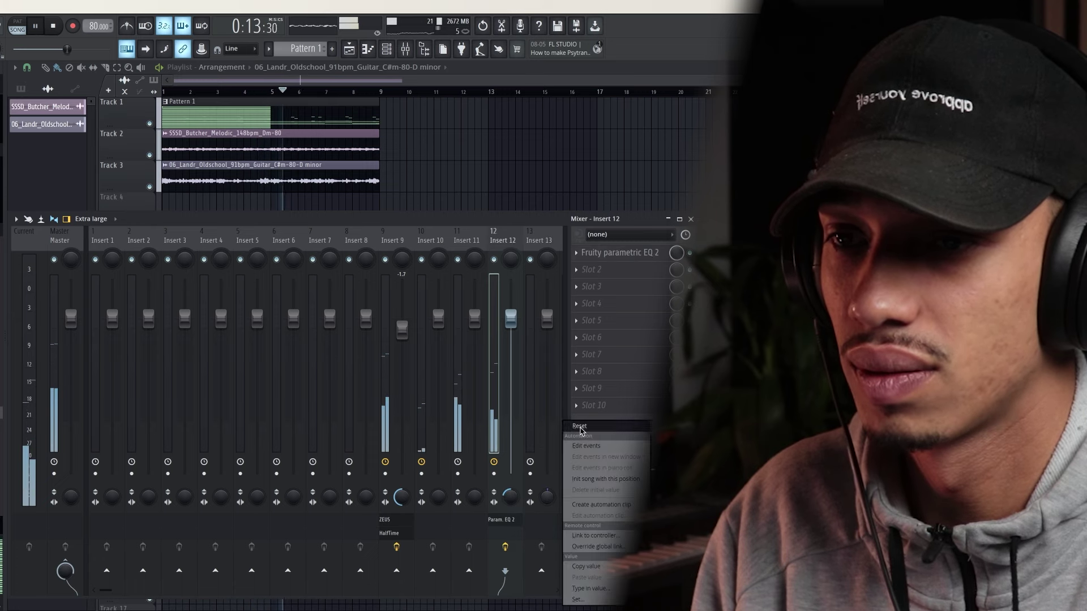
pyautogui.click(462, 286)
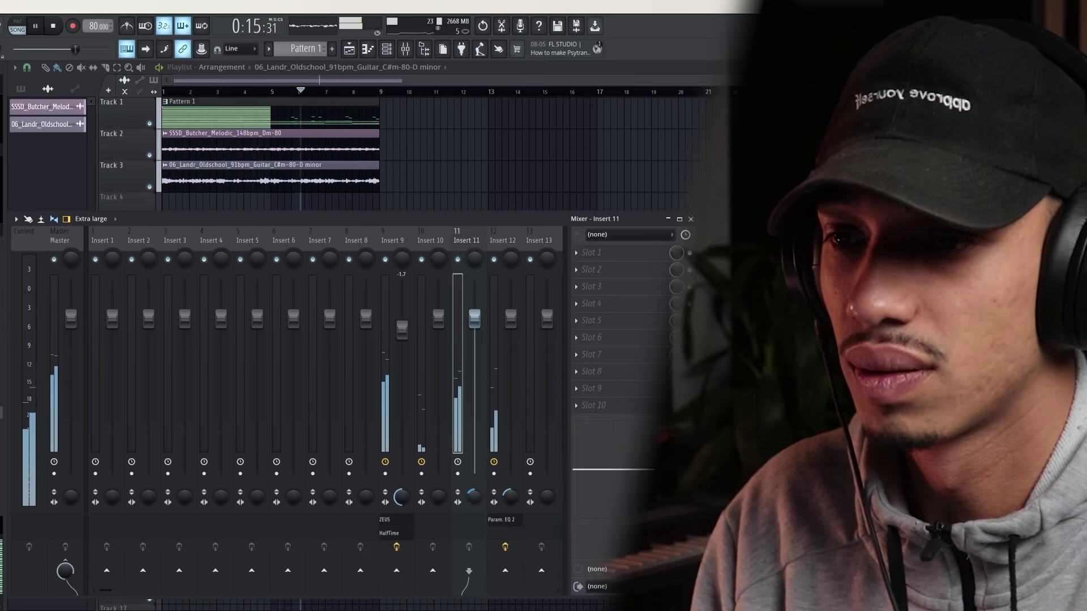
pyautogui.moveTo(469, 389); pyautogui.dragTo(469, 394)
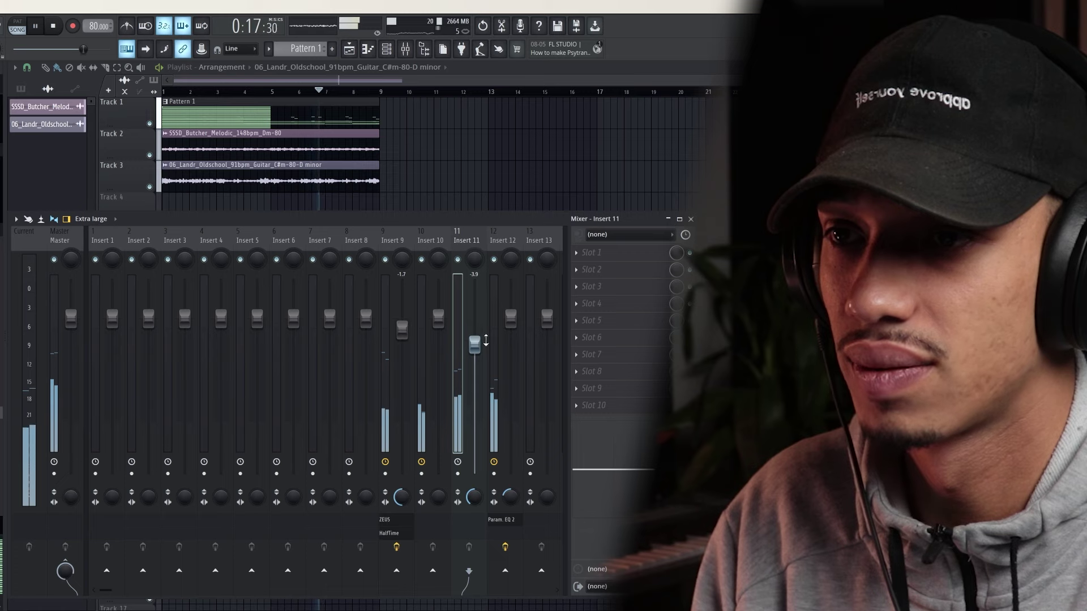
# Add Fruity parametric EQ 2 to insert 11 with a deep low cut
pyautogui.click(591, 253)
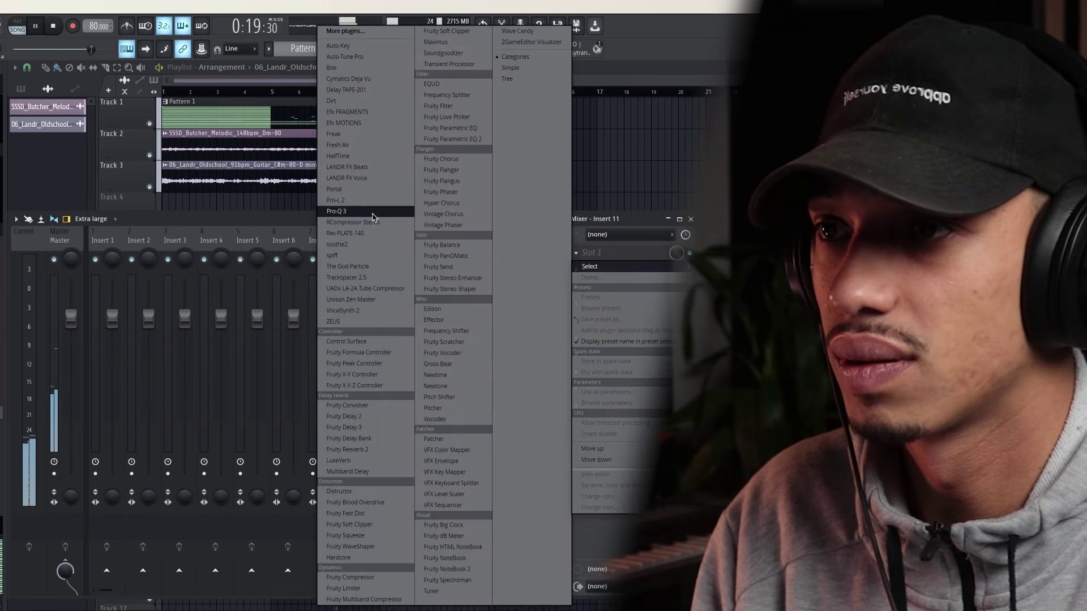
pyautogui.click(478, 140)
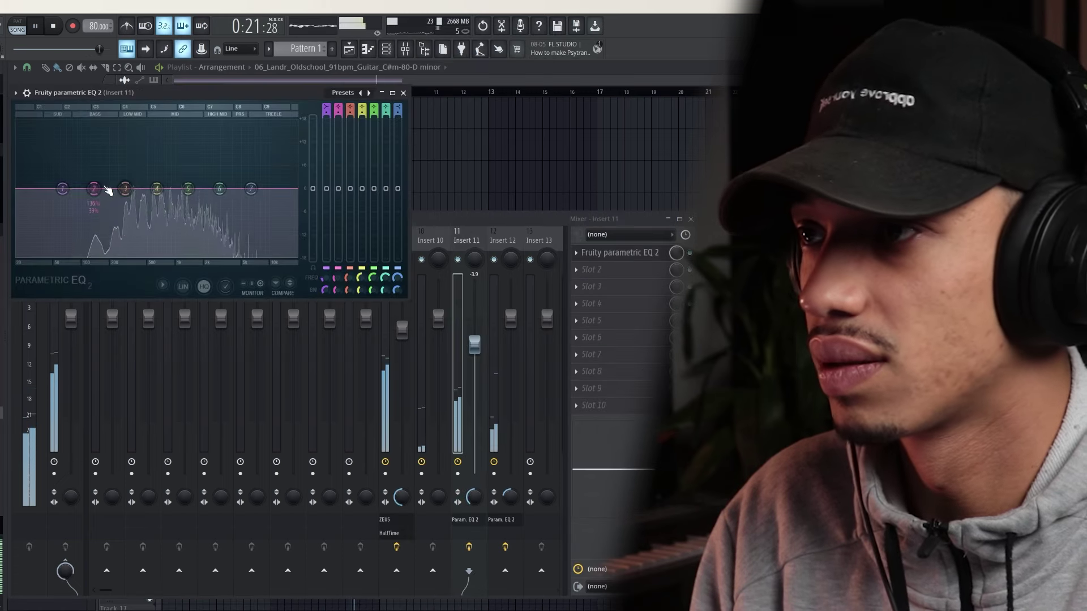
pyautogui.moveTo(95, 190); pyautogui.dragTo(117, 222)
pyautogui.moveTo(62, 190); pyautogui.dragTo(109, 216)
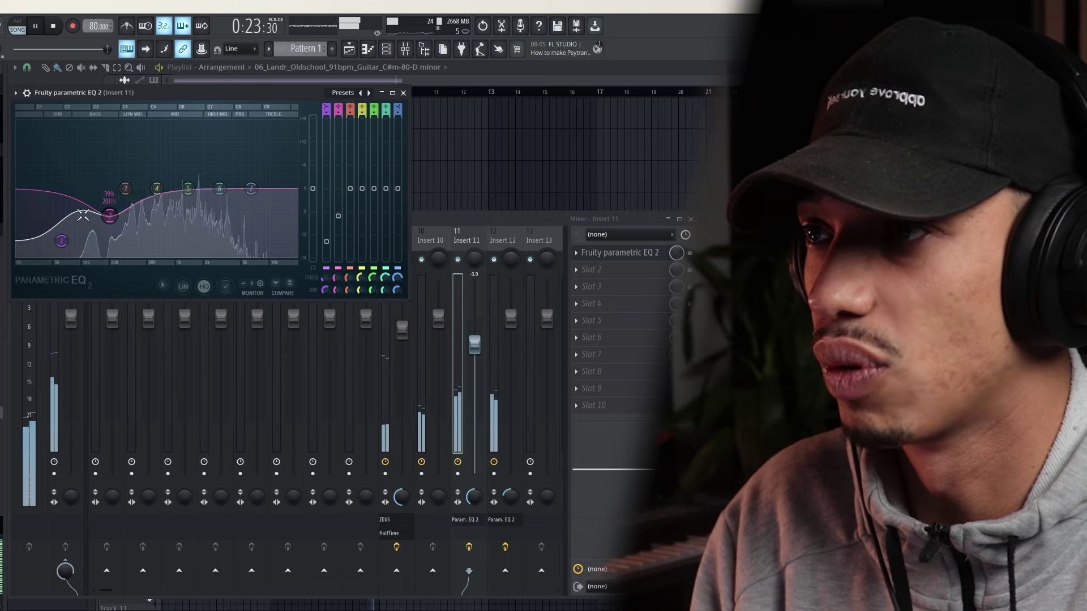
pyautogui.moveTo(61, 242); pyautogui.dragTo(73, 243)
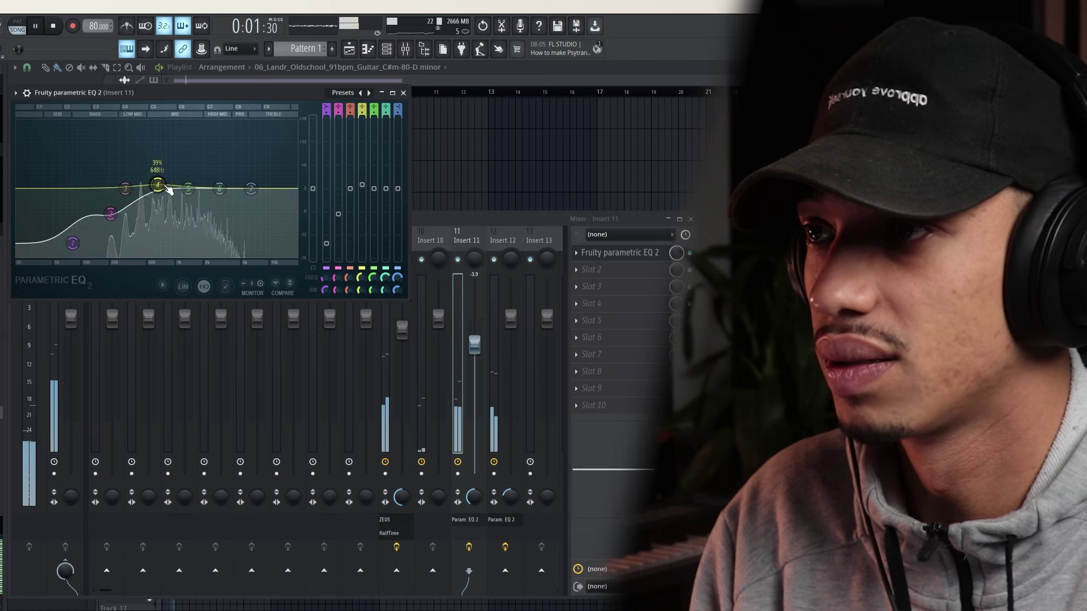
pyautogui.click(403, 93)
pyautogui.click(513, 257)
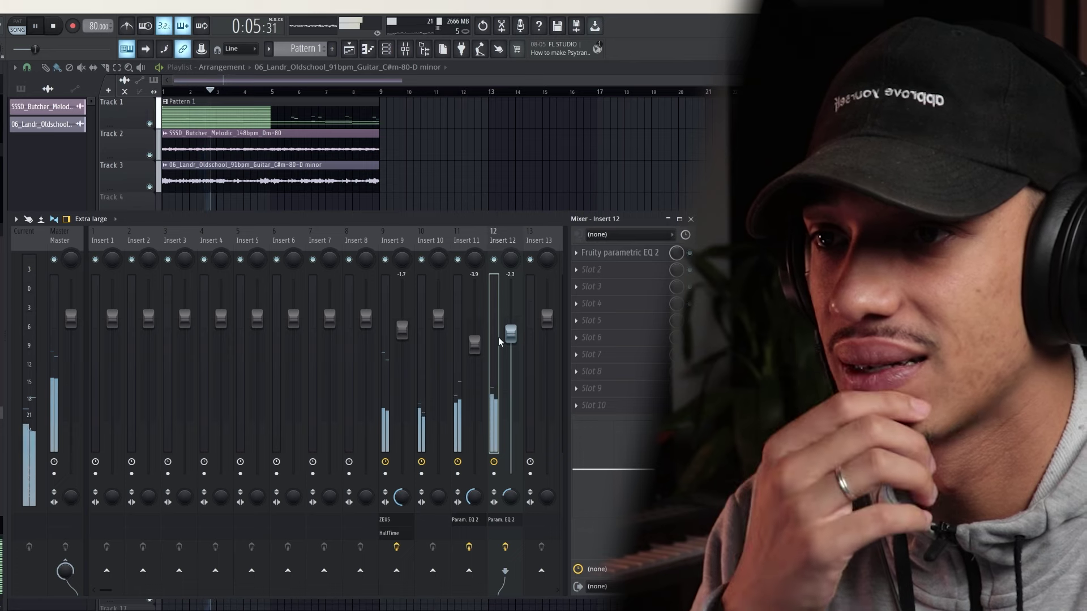
# Close the mixer and move the melodic and guitar clips to Tracks 1–2, Pattern 1 to Track 3
pyautogui.click(668, 219)
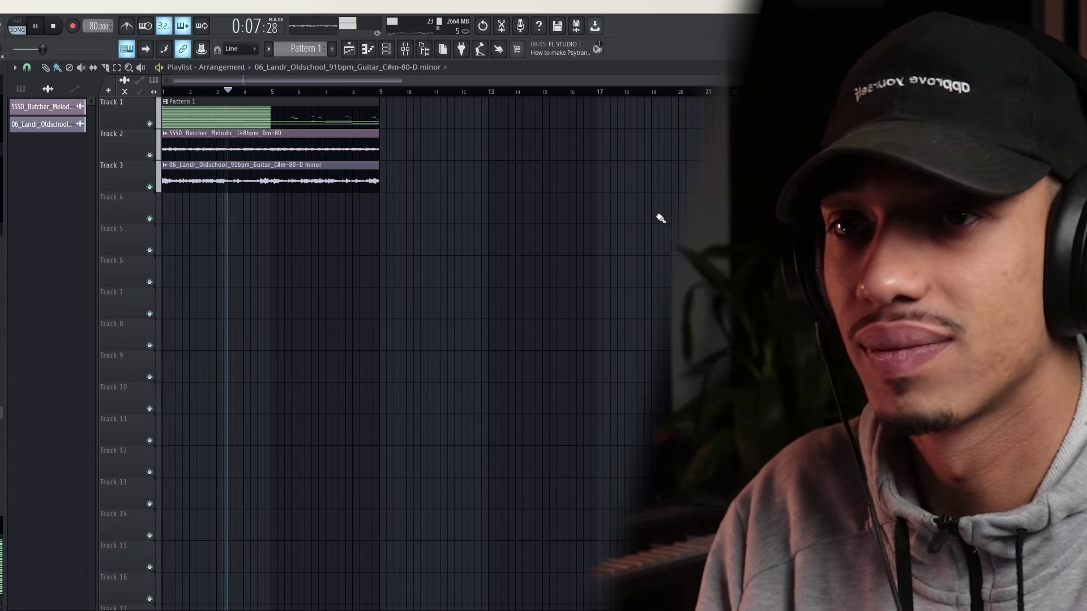
pyautogui.press('space')
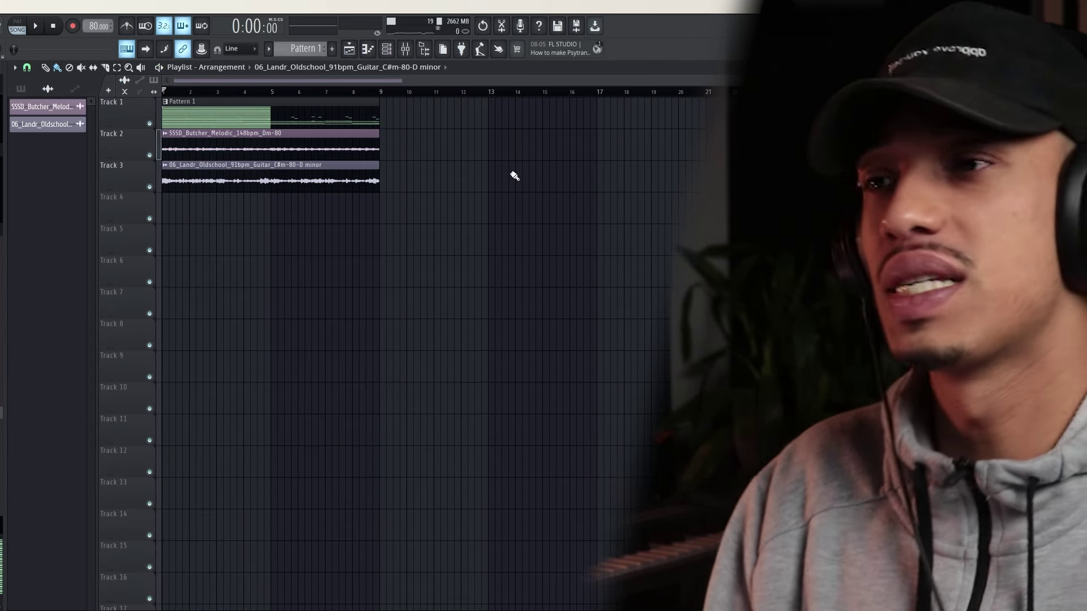
pyautogui.moveTo(195, 108); pyautogui.dragTo(196, 207)
pyautogui.moveTo(490, 143); pyautogui.dragTo(247, 165)
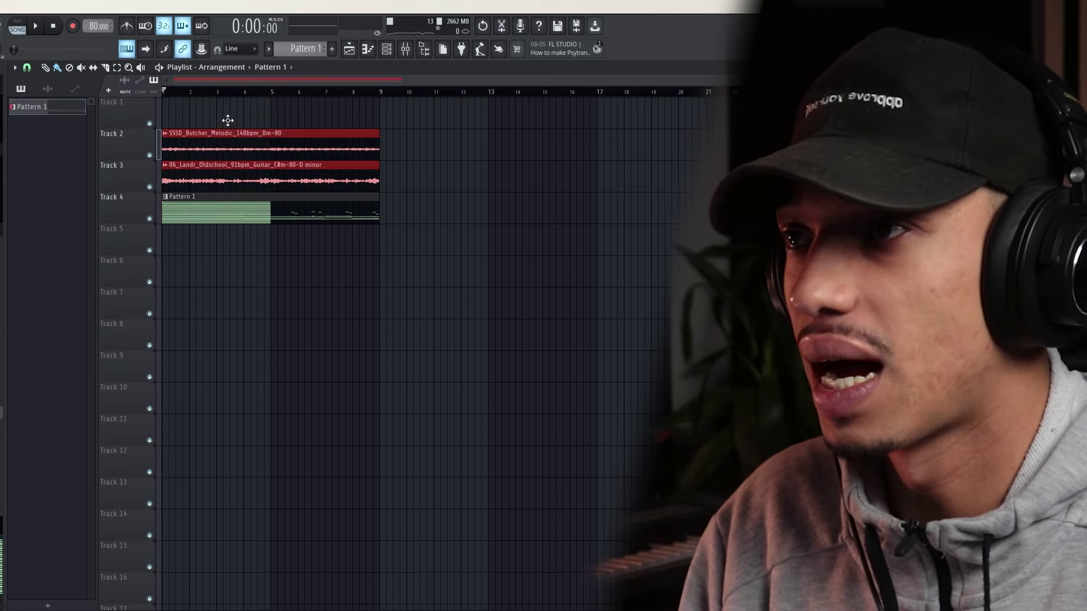
pyautogui.moveTo(227, 121); pyautogui.dragTo(227, 117)
pyautogui.moveTo(224, 214); pyautogui.dragTo(225, 181)
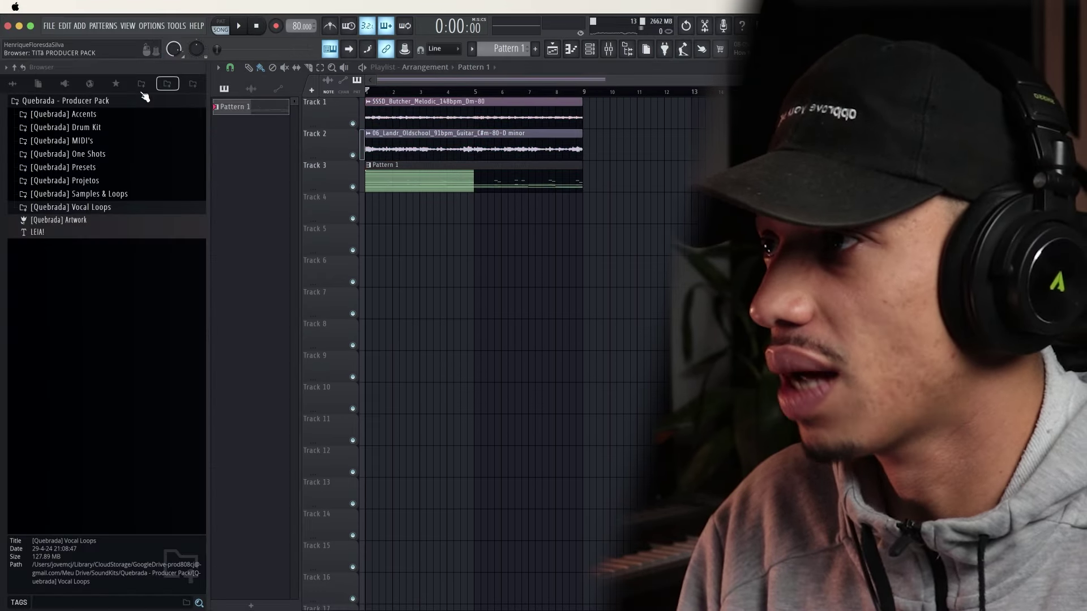
pyautogui.click(142, 85)
# Navigate the browser's Titã drum folders to the Clap folder
pyautogui.click(93, 154)
pyautogui.scroll(5, 87, 170)
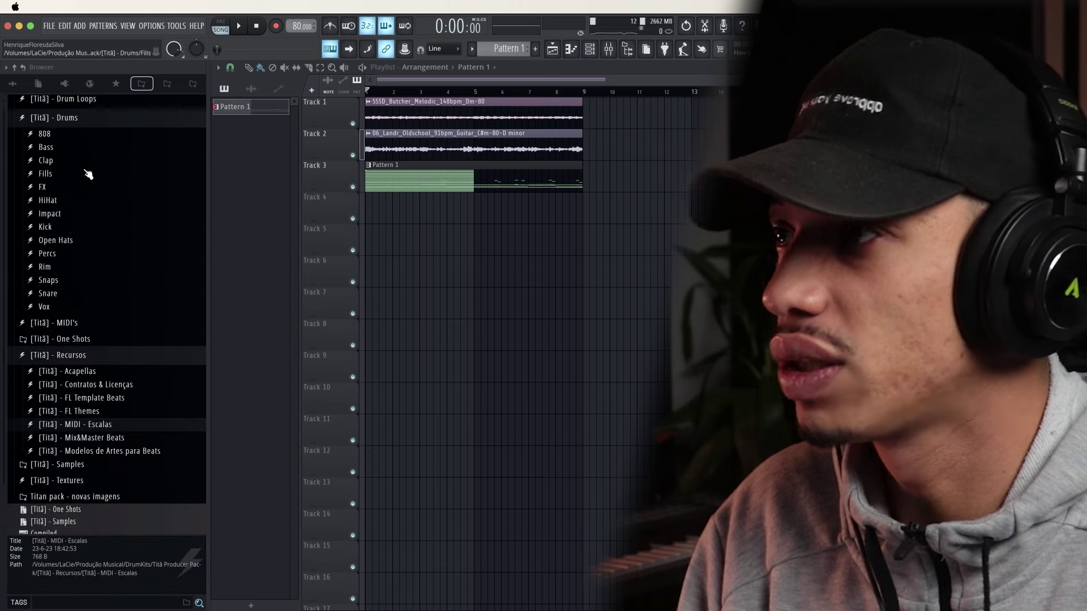
pyautogui.scroll(1, 73, 215)
pyautogui.click(77, 357)
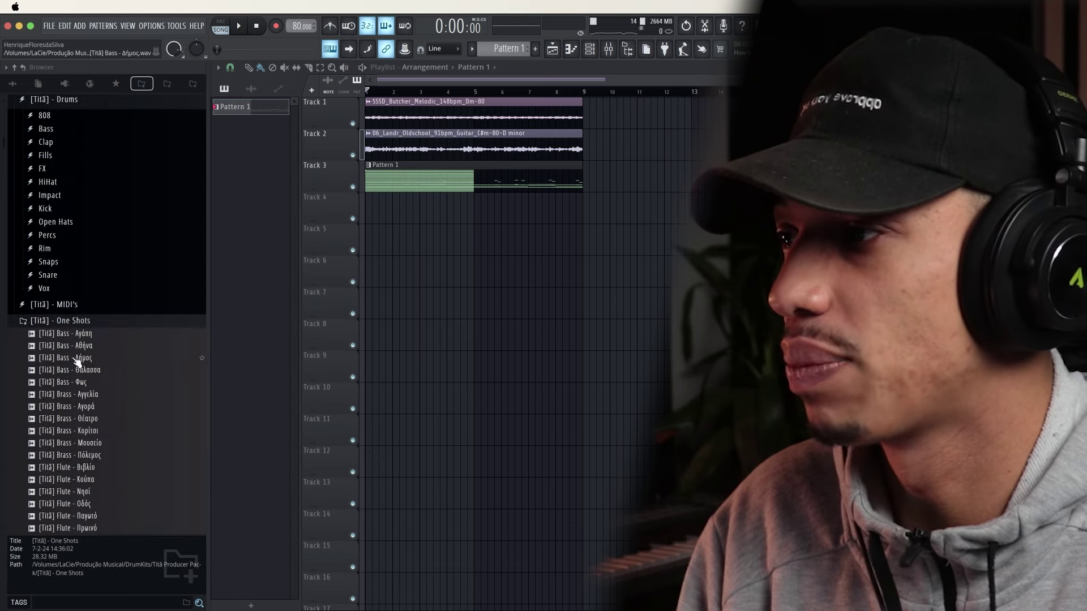
pyautogui.click(71, 320)
pyautogui.scroll(2, 45, 194)
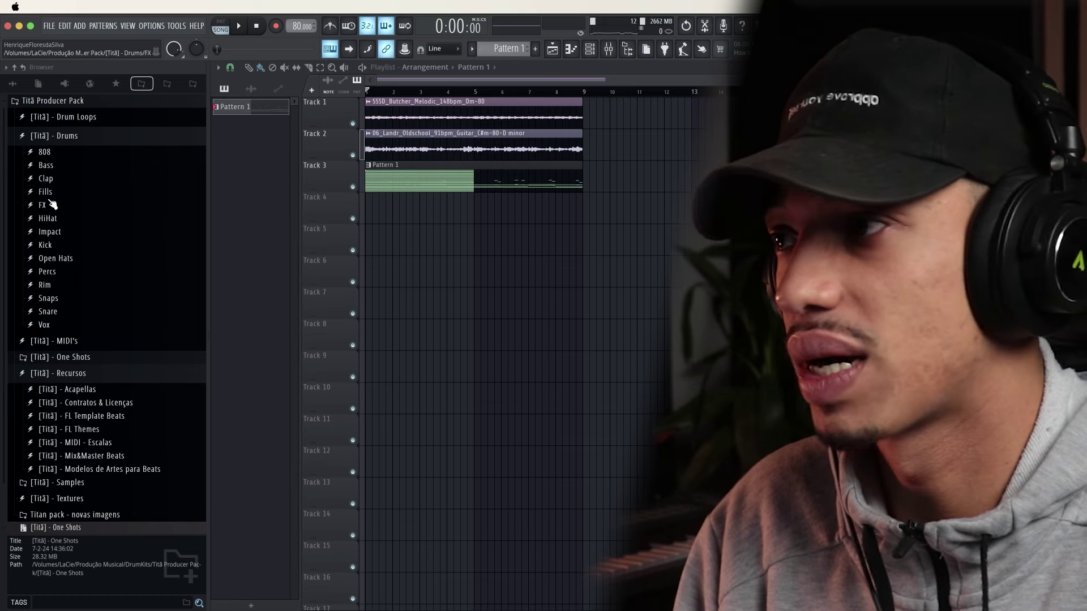
pyautogui.click(45, 179)
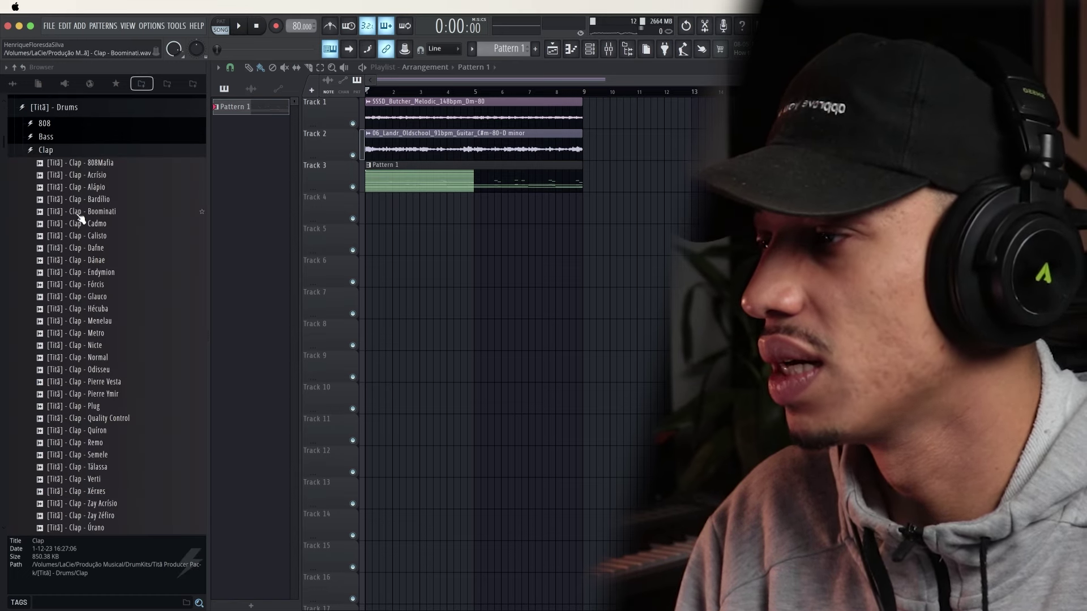
# Audition the Titã claps (Fórcis, Hécuba, Odisseu, Plug, Boominati, Acrísio, 808Mafia) against the playing song
pyautogui.press('space')
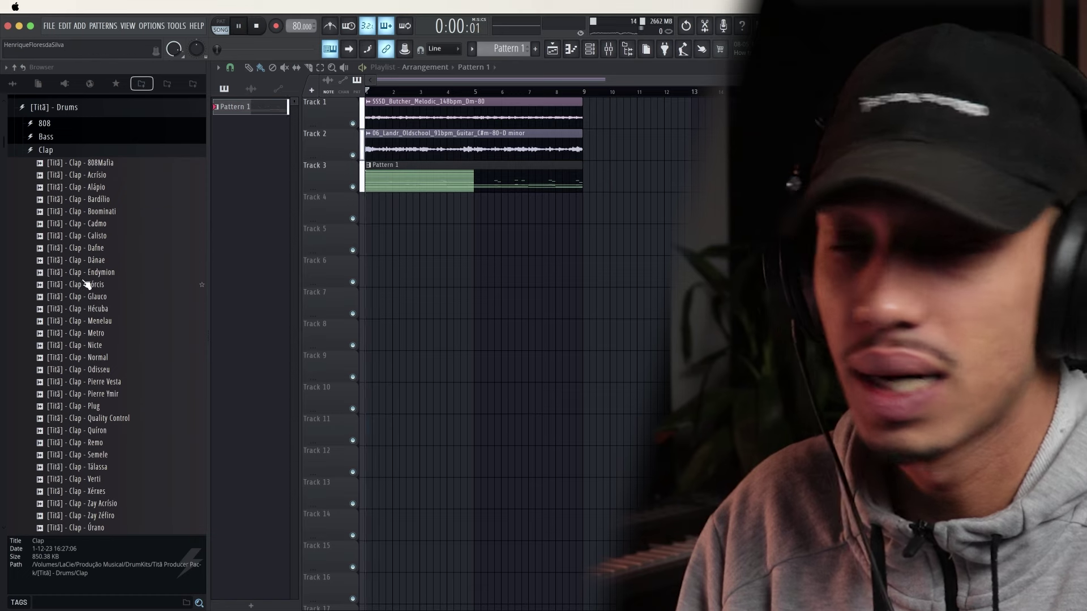
pyautogui.click(83, 286)
pyautogui.click(86, 311)
pyautogui.click(93, 373)
pyautogui.click(102, 410)
pyautogui.scroll(-7, 102, 410)
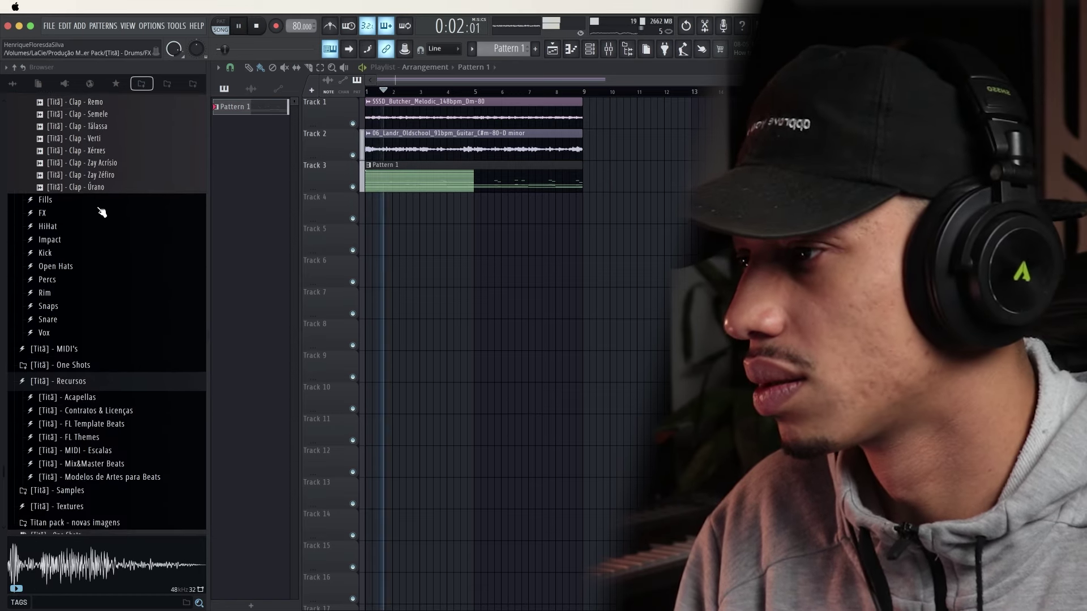
pyautogui.scroll(1, 102, 215)
pyautogui.click(103, 224)
pyautogui.scroll(6, 102, 212)
pyautogui.click(103, 213)
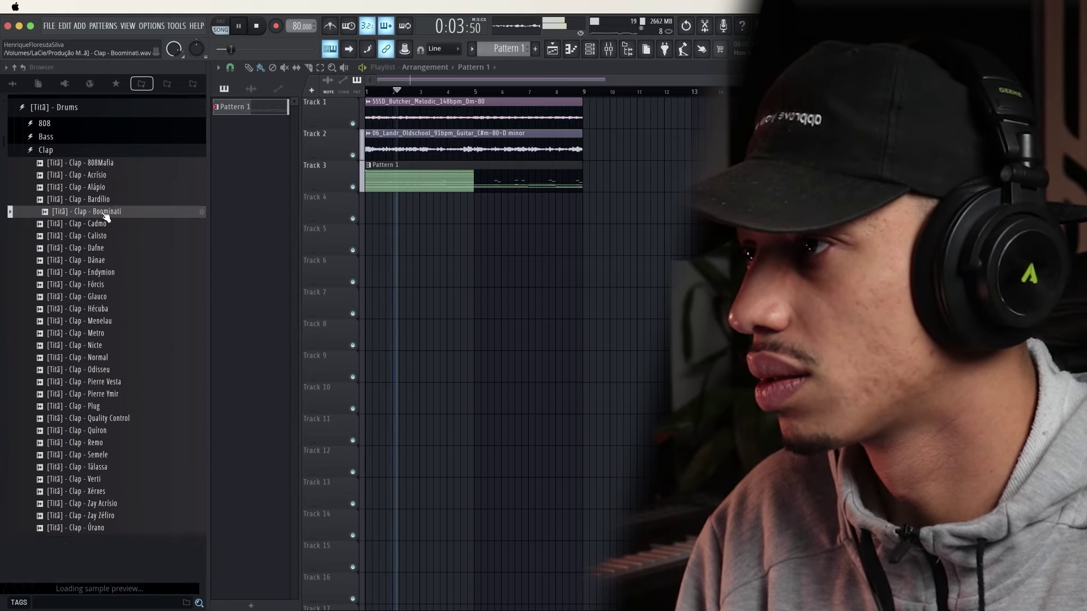
pyautogui.click(104, 176)
pyautogui.click(104, 164)
pyautogui.click(94, 283)
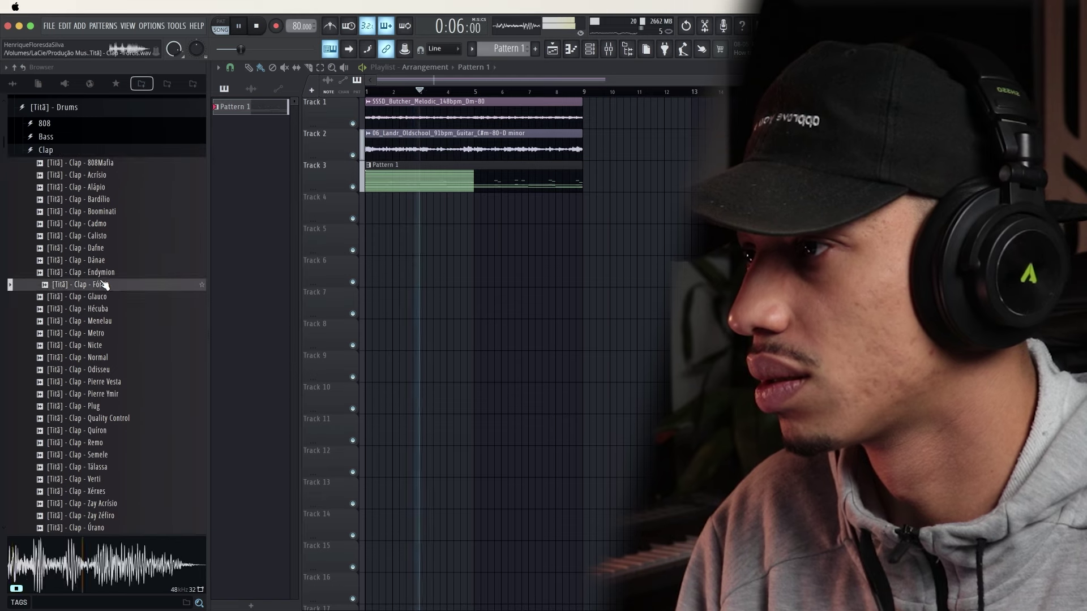
pyautogui.press('Down')
pyautogui.press('Down')
pyautogui.press('Down')
pyautogui.press('Down')
pyautogui.press('Down')
pyautogui.press('Down')
pyautogui.press('Down')
pyautogui.press('Down')
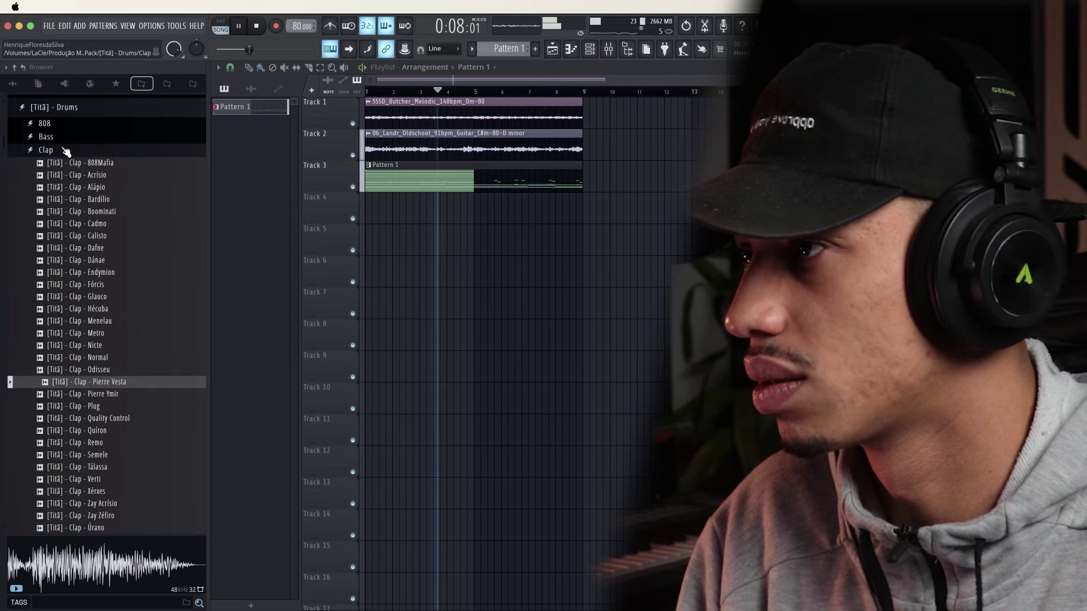
pyautogui.click(66, 151)
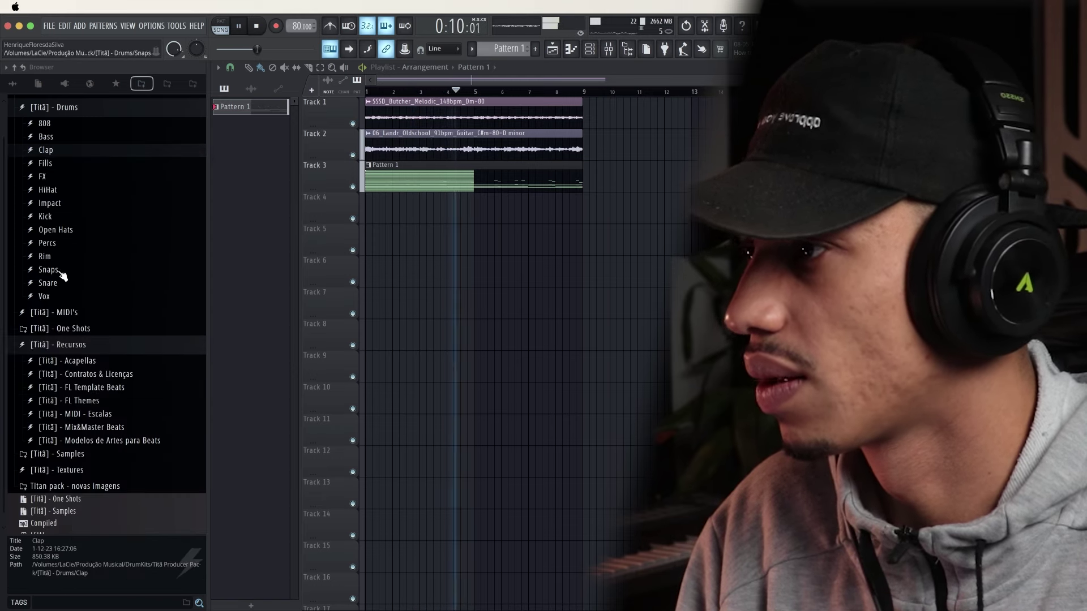
# Audition the Titã snares from Caronte to Tífon and settle on Snare - Hood
pyautogui.click(60, 283)
pyautogui.click(68, 301)
pyautogui.scroll(-2, 68, 297)
pyautogui.click(80, 335)
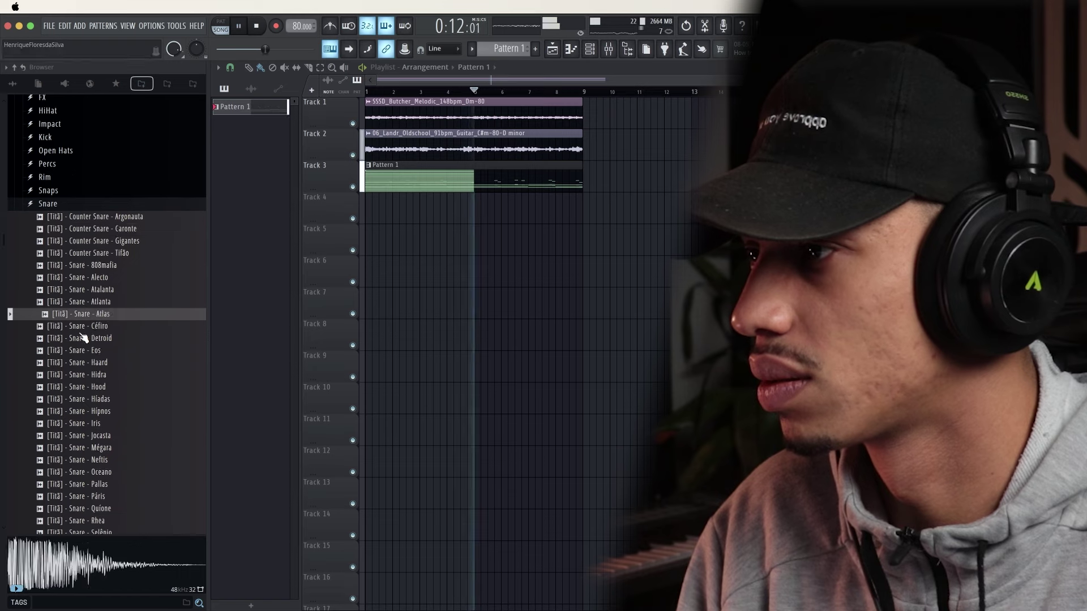
pyautogui.scroll(-1, 81, 334)
pyautogui.click(94, 304)
pyautogui.click(95, 350)
pyautogui.click(96, 373)
pyautogui.scroll(-2, 95, 369)
pyautogui.click(94, 362)
pyautogui.click(97, 384)
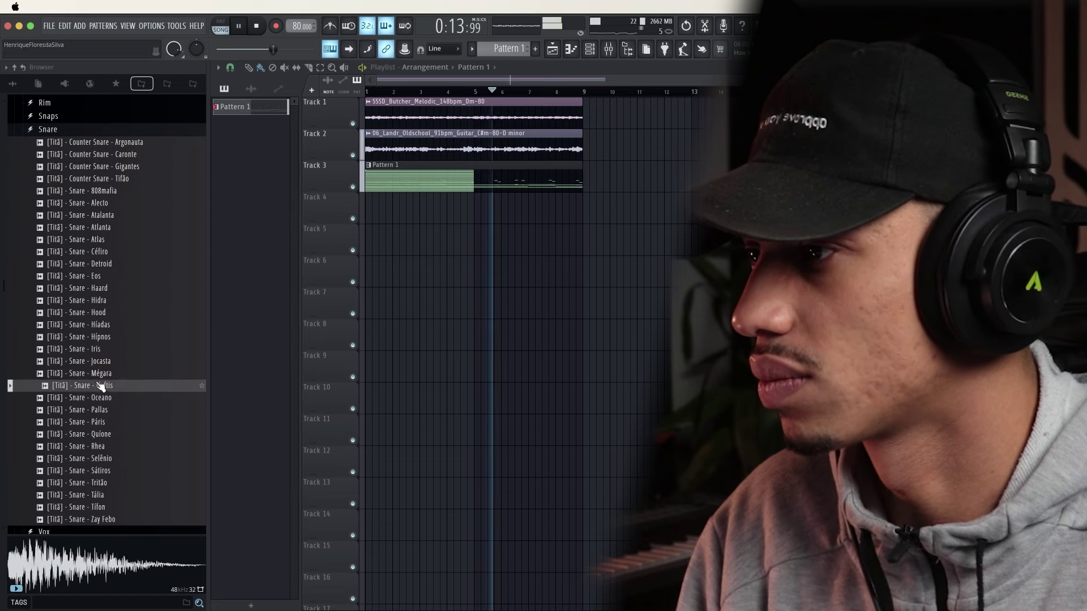
pyautogui.click(99, 398)
pyautogui.scroll(-2, 101, 403)
pyautogui.click(100, 375)
pyautogui.click(100, 386)
pyautogui.click(101, 410)
pyautogui.click(103, 424)
pyautogui.click(102, 435)
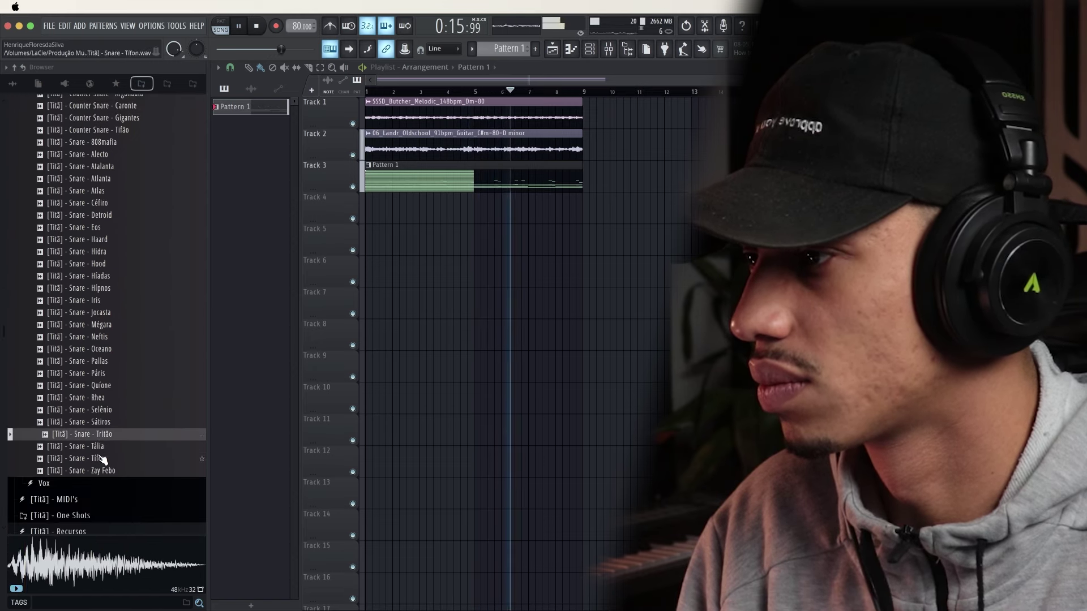
pyautogui.click(102, 458)
pyautogui.click(100, 385)
pyautogui.click(102, 313)
pyautogui.click(102, 301)
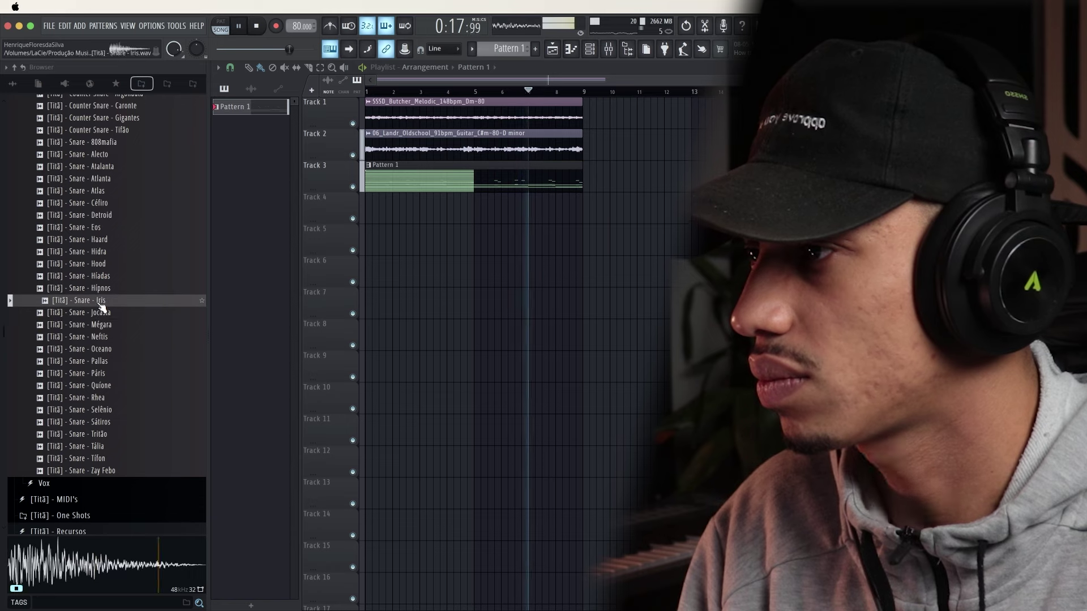
pyautogui.click(103, 264)
pyautogui.click(103, 240)
pyautogui.click(101, 215)
pyautogui.click(102, 191)
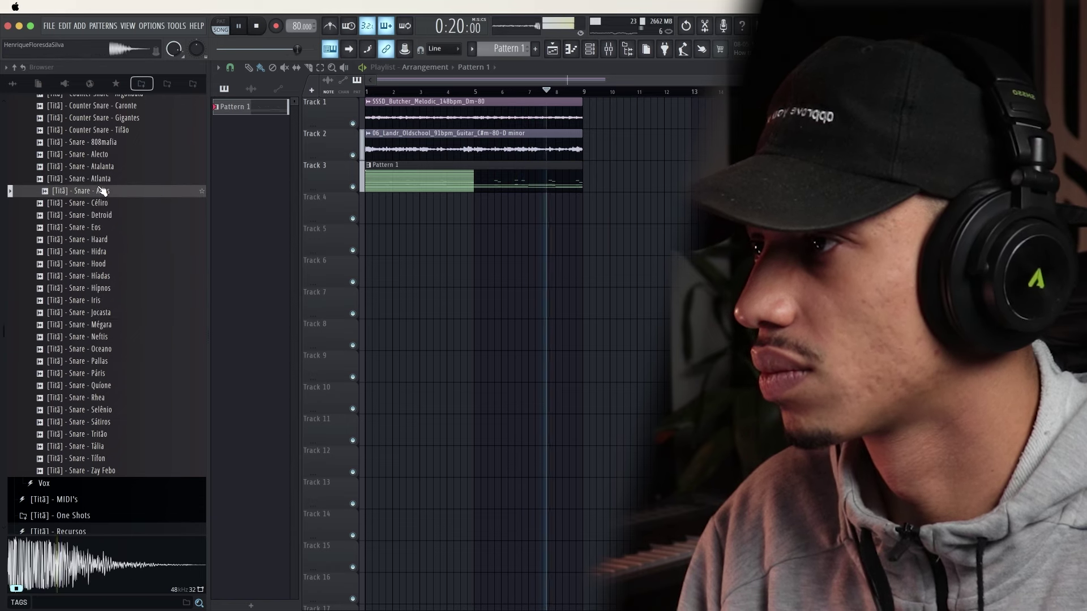
pyautogui.click(103, 202)
pyautogui.click(101, 215)
pyautogui.click(102, 239)
pyautogui.click(102, 252)
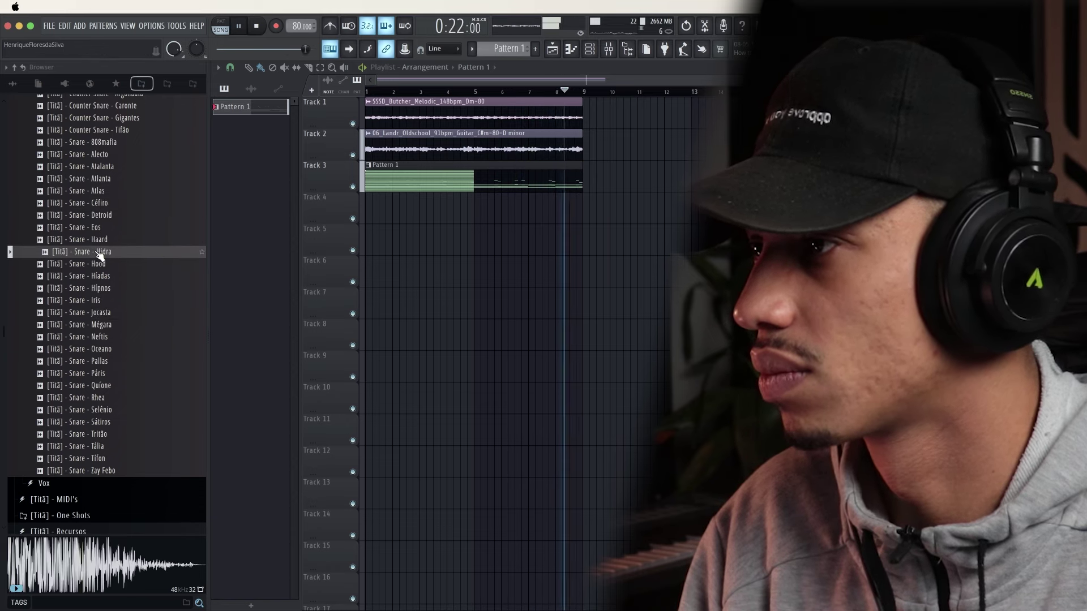
pyautogui.click(99, 263)
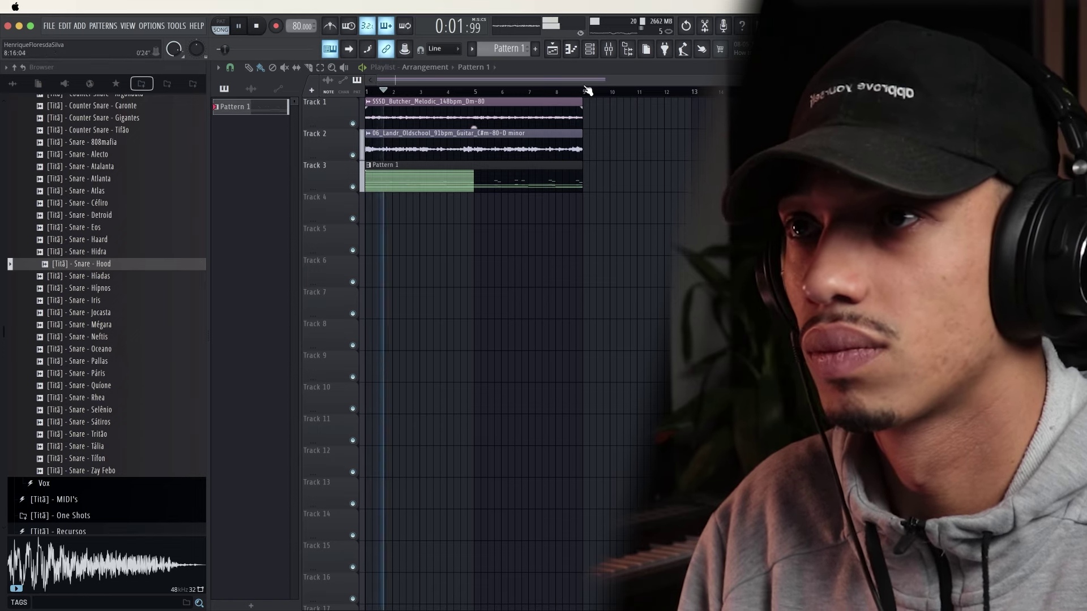
pyautogui.press('F6')
# Add Snare - Hood to the Channel rack as a new channel and test a hit
pyautogui.press('space')
pyautogui.moveTo(93, 271); pyautogui.dragTo(348, 328)
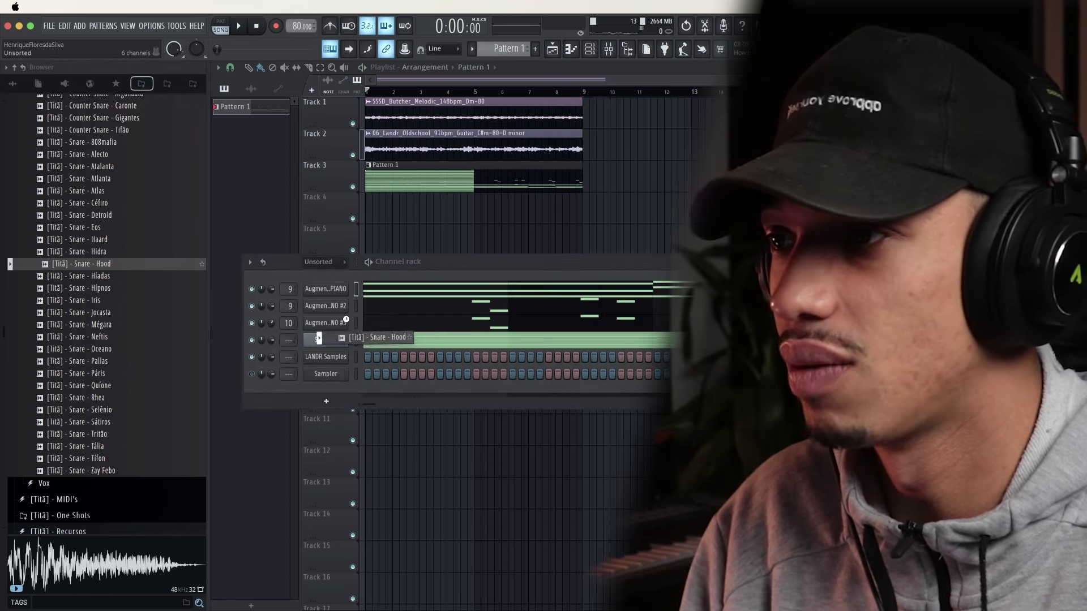
pyautogui.click(439, 374)
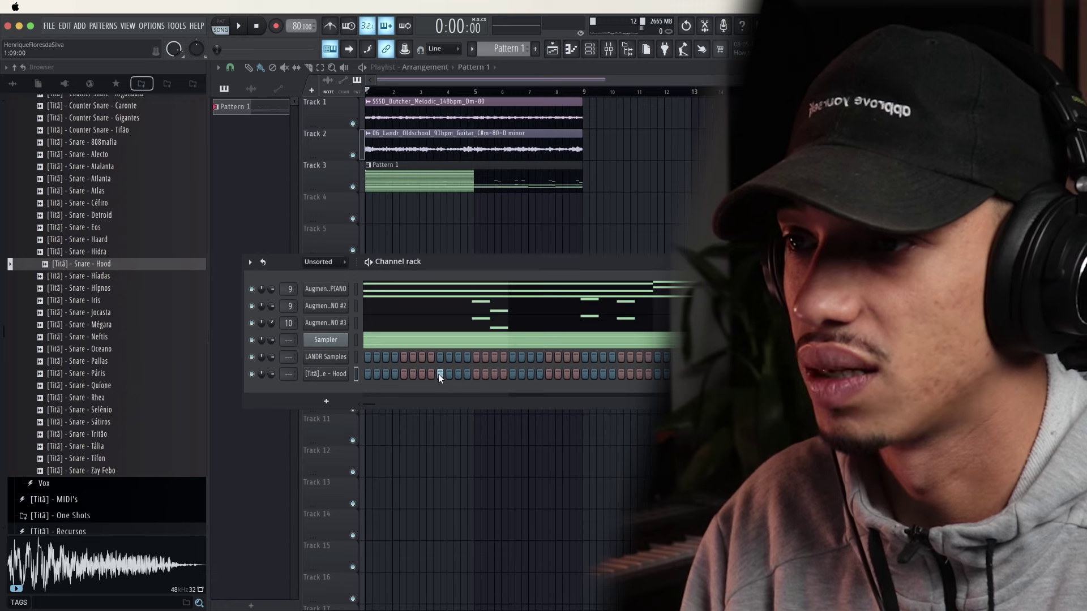
pyautogui.press('space')
pyautogui.press('space')
pyautogui.rightClick(440, 375)
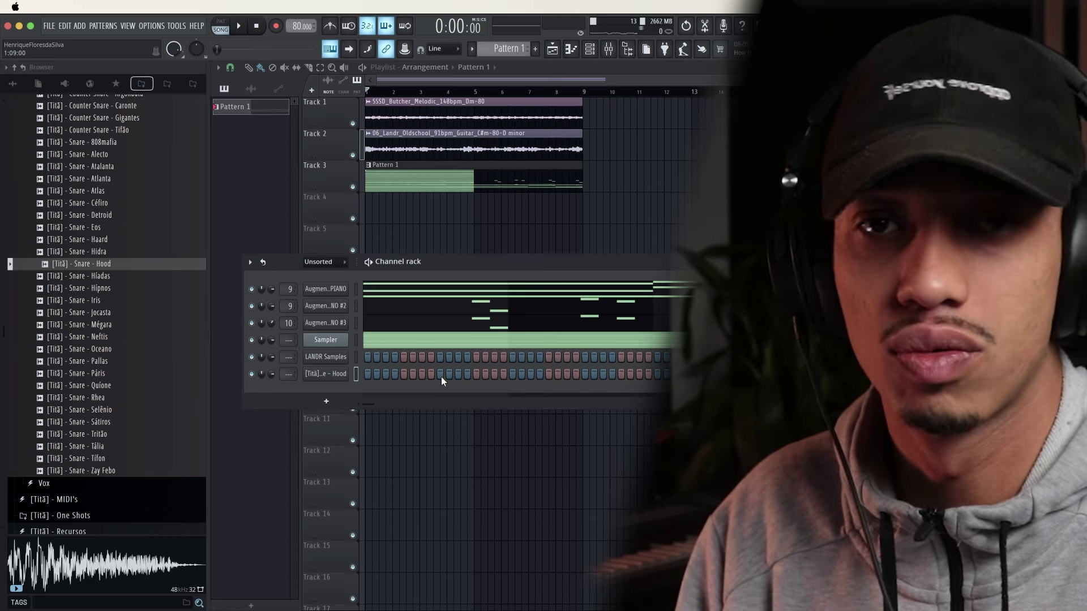
# Place snare hits on steps 5, 17, 25 and 33, then play the song to hear them
pyautogui.click(405, 374)
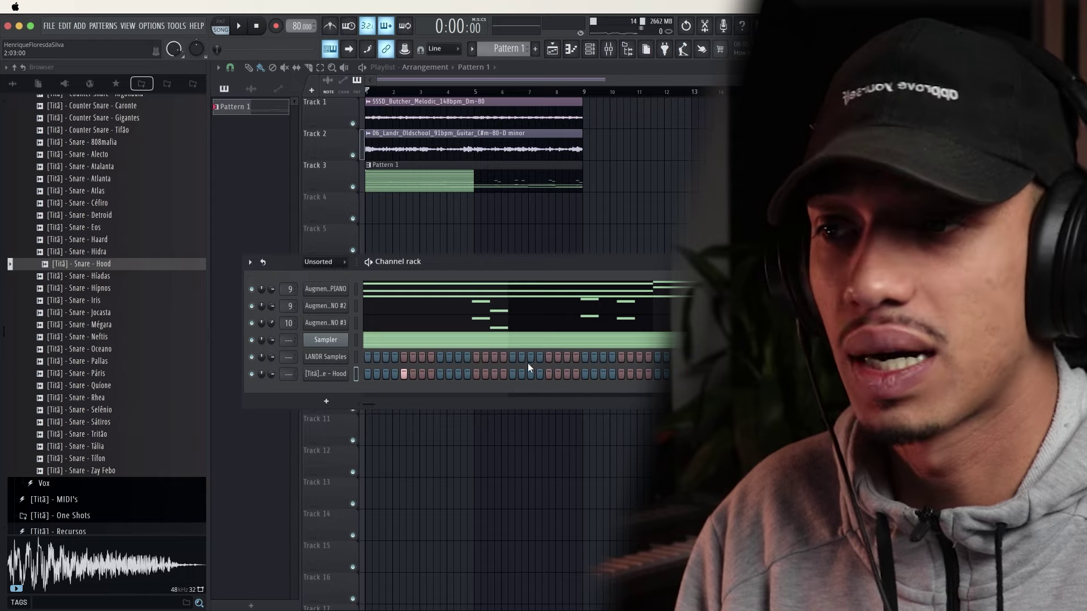
pyautogui.click(548, 374)
pyautogui.click(621, 374)
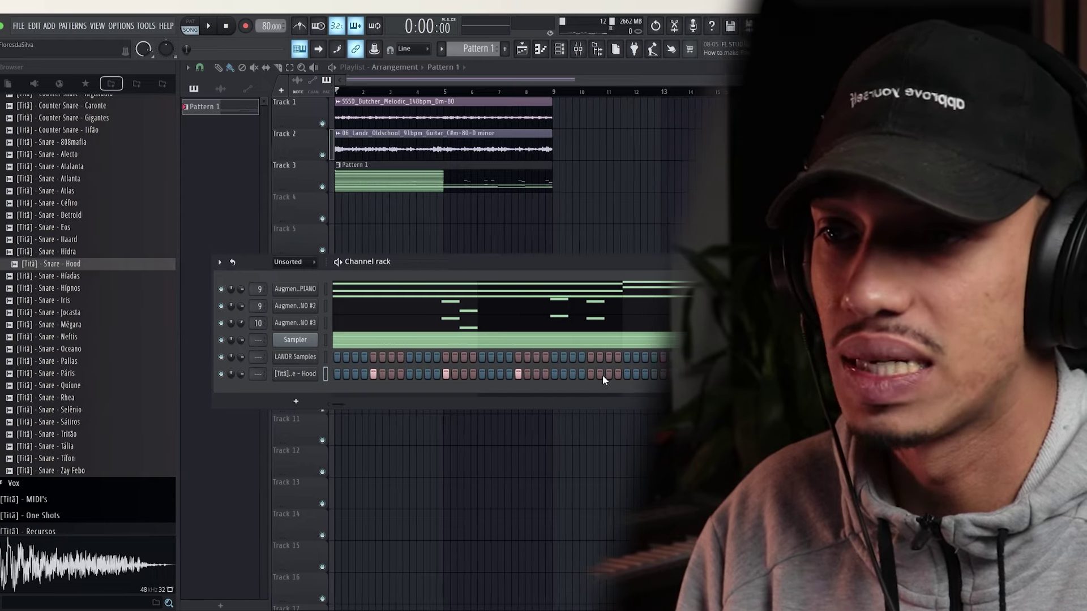
pyautogui.click(693, 373)
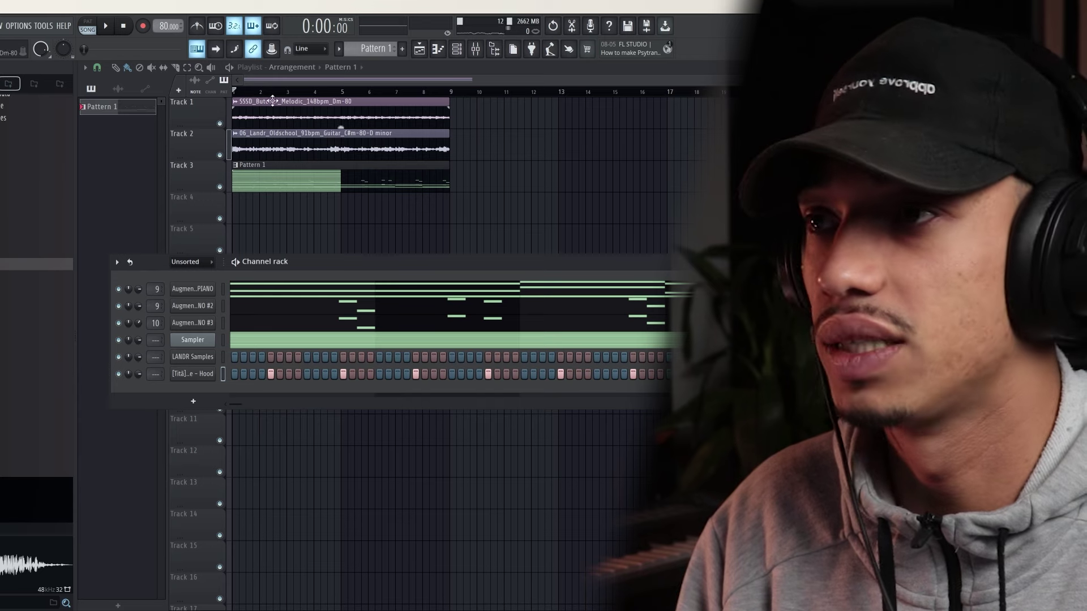
pyautogui.moveTo(269, 92); pyautogui.dragTo(140, 92)
pyautogui.press('space')
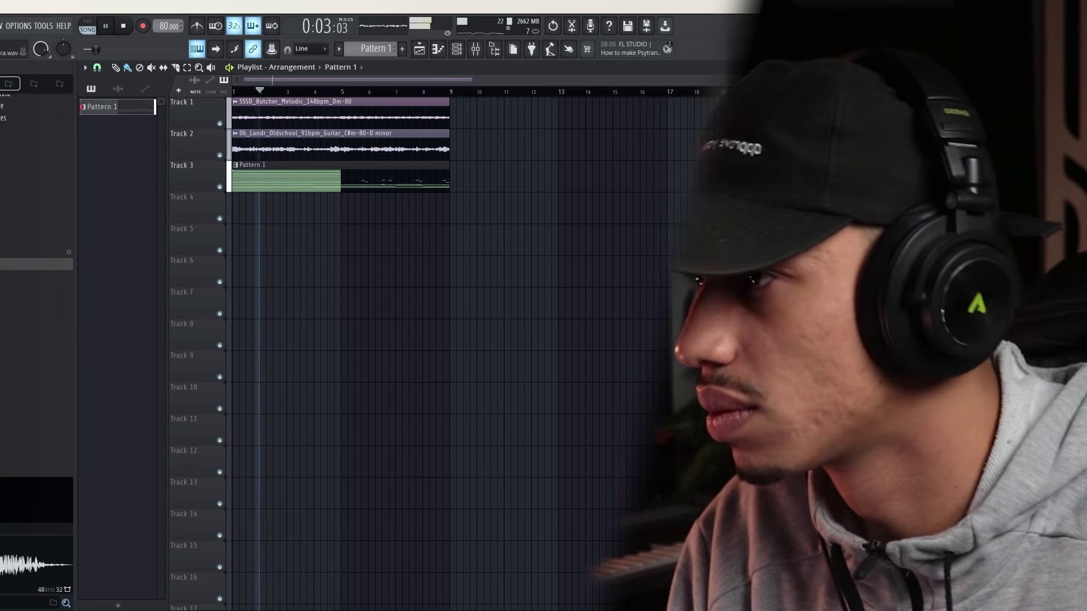
pyautogui.press('space')
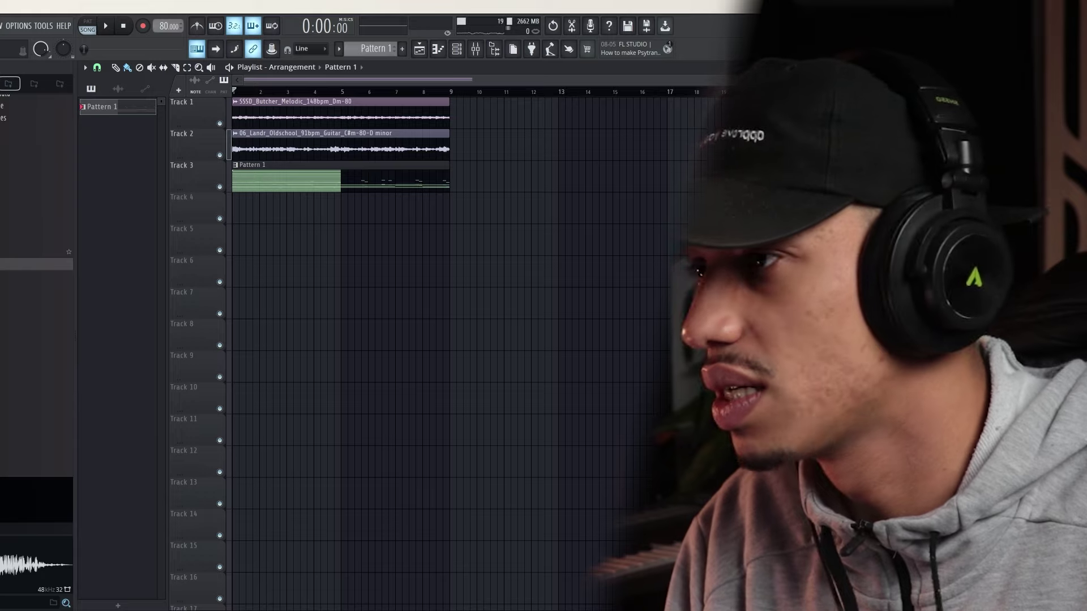
# Try other snares in the list and swap the channel's sample to Snare - Mégara
pyautogui.click(34, 252)
pyautogui.click(99, 192)
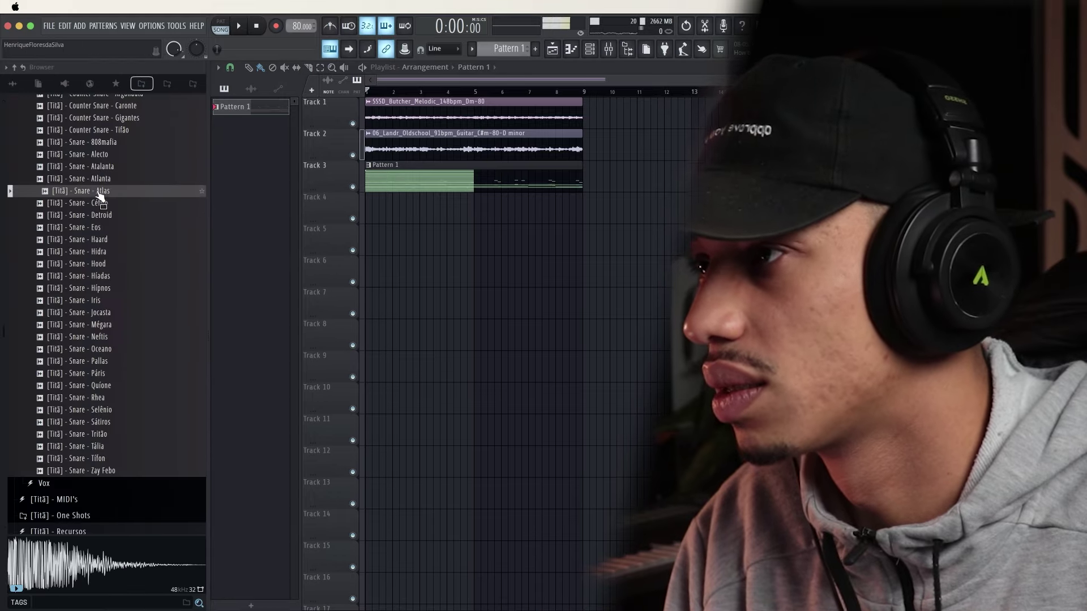
pyautogui.press('Up')
pyautogui.press('Up')
pyautogui.press('Up')
pyautogui.press('Up')
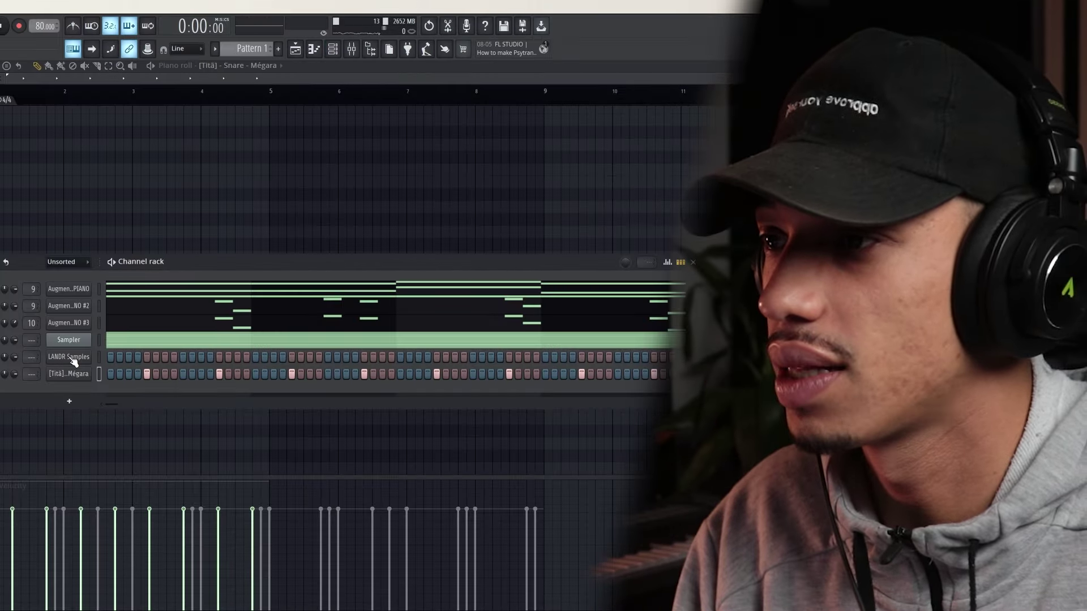
# In LANDR Samples, open Favorites > Packs > Dark Boom Bap filtered to One Shot
pyautogui.click(71, 358)
pyautogui.scroll(10, 272, 210)
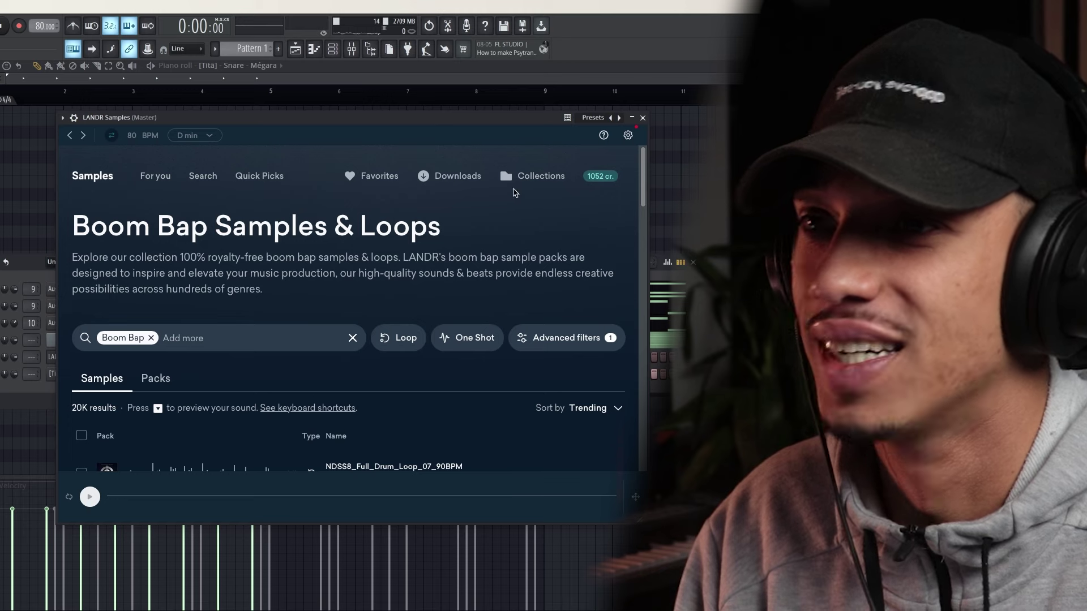
pyautogui.click(94, 176)
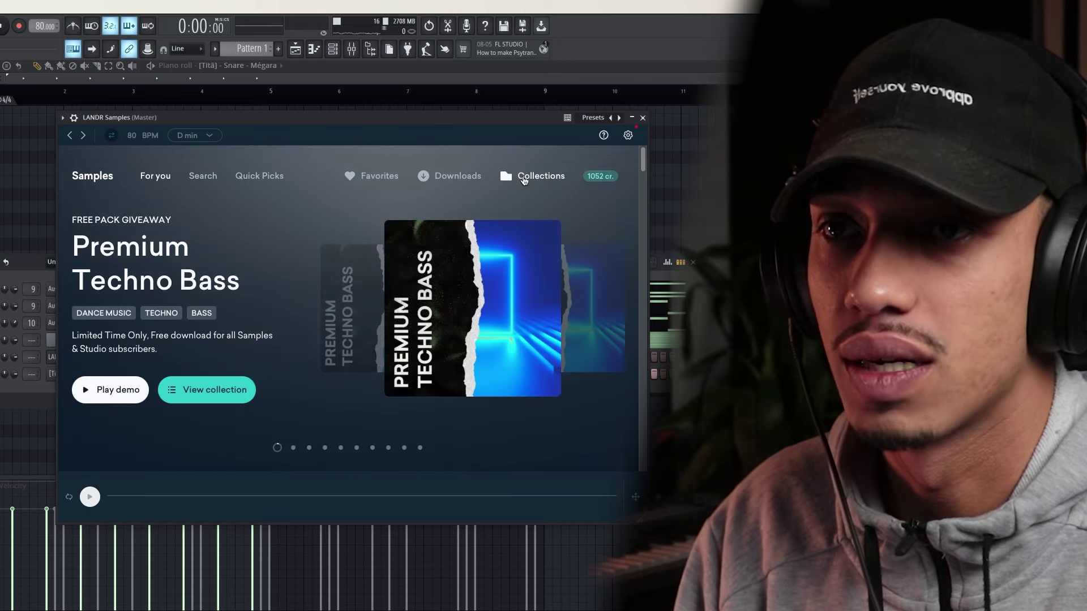
pyautogui.click(523, 180)
pyautogui.click(373, 176)
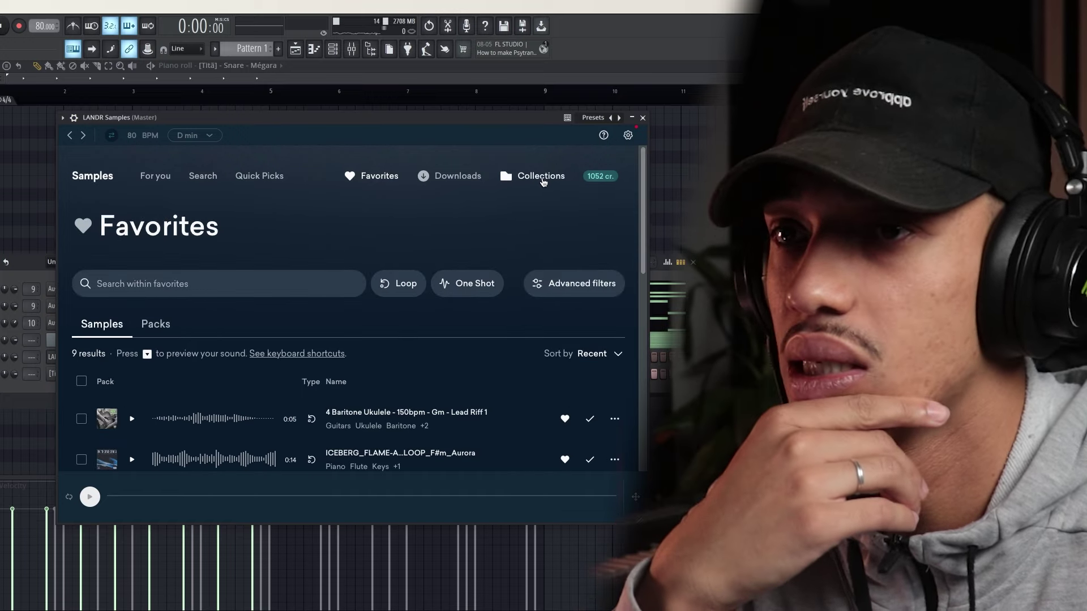
pyautogui.click(145, 328)
pyautogui.scroll(-2, 190, 355)
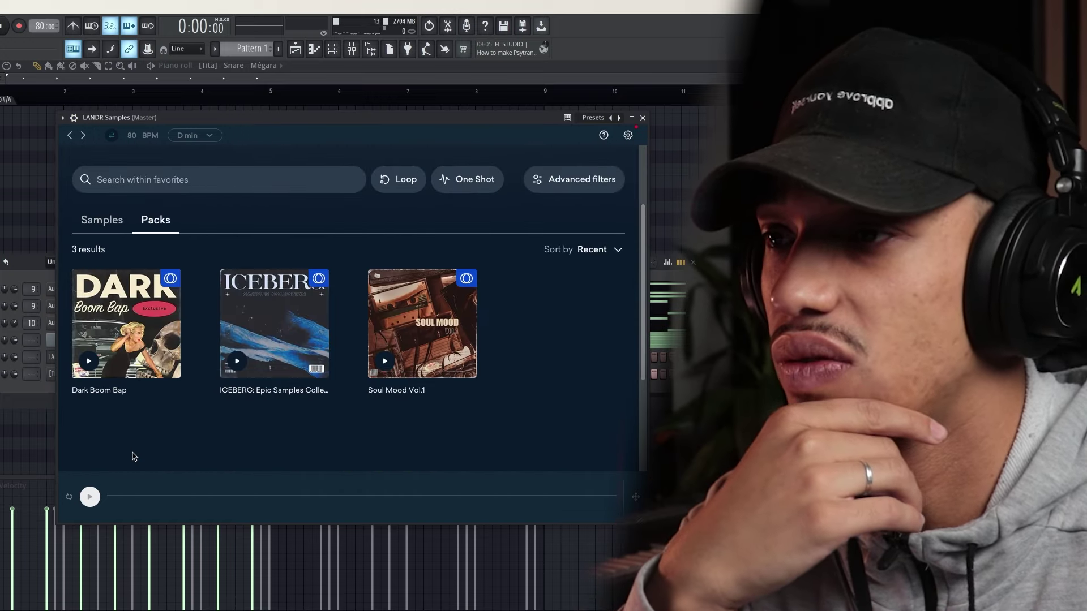
pyautogui.click(138, 297)
pyautogui.scroll(-2, 301, 304)
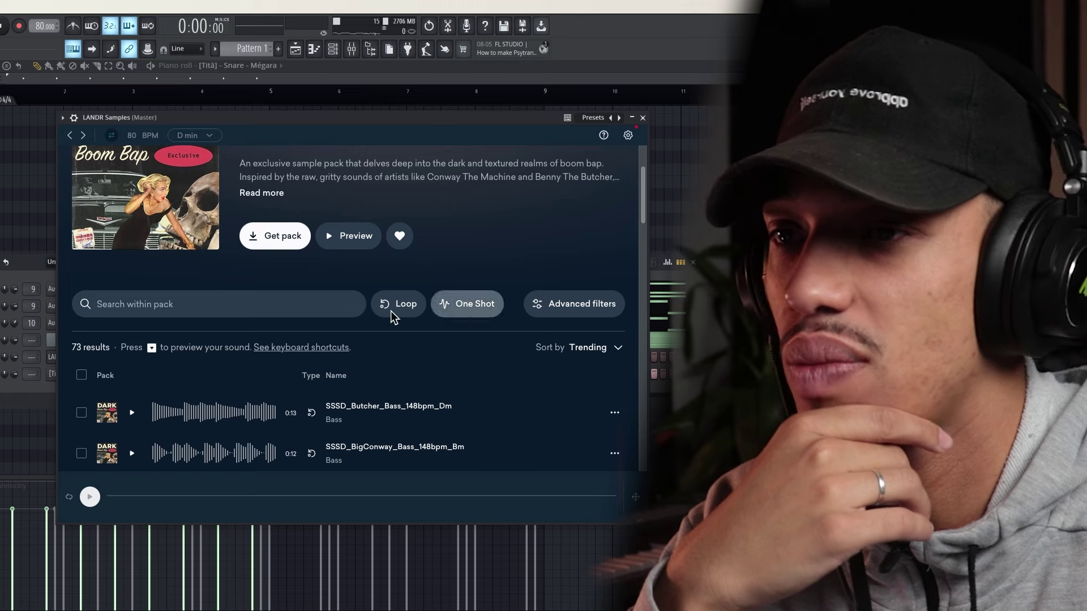
pyautogui.click(465, 305)
# Preview the pack's SSSD_Crate_Hat_Snare, SSSD_BigConway_Snare and SSSD_Dark_Snare one-shots
pyautogui.scroll(-2, 247, 365)
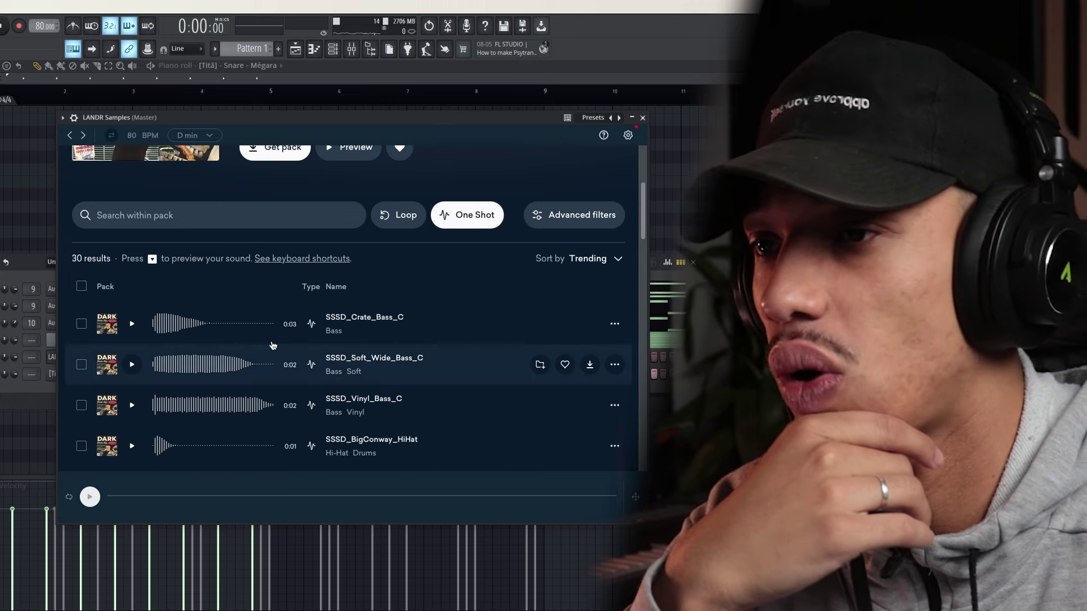
pyautogui.scroll(-1, 340, 306)
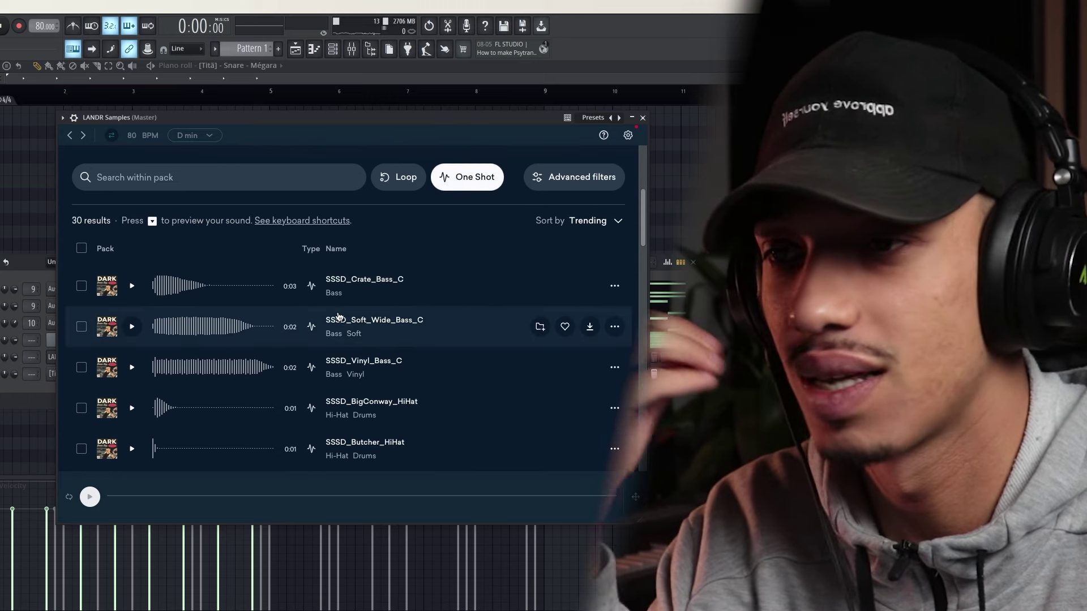
pyautogui.scroll(-6, 317, 340)
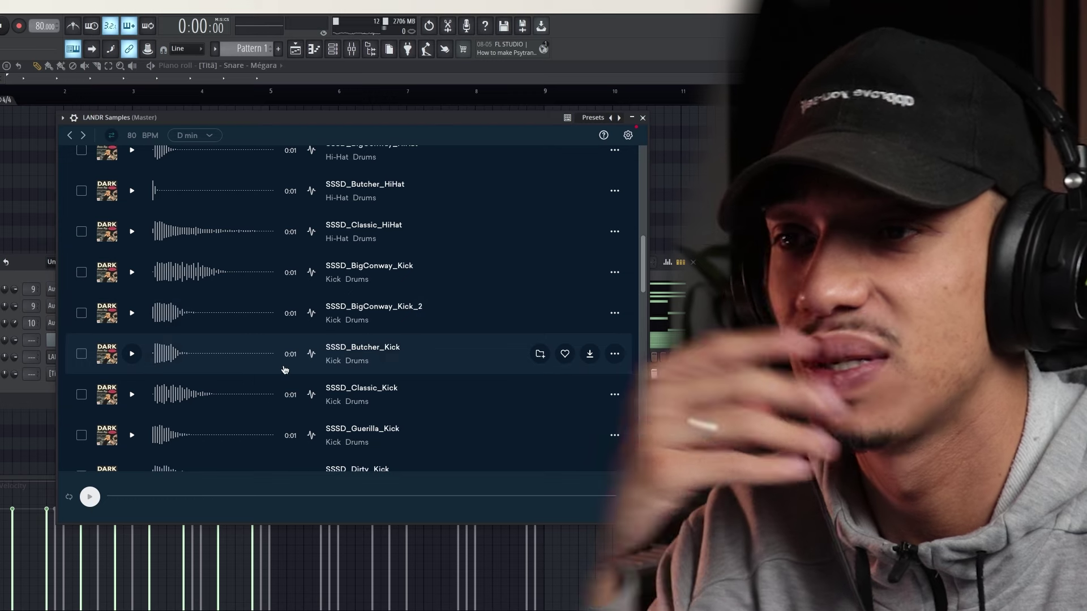
pyautogui.scroll(-5, 170, 334)
pyautogui.click(132, 348)
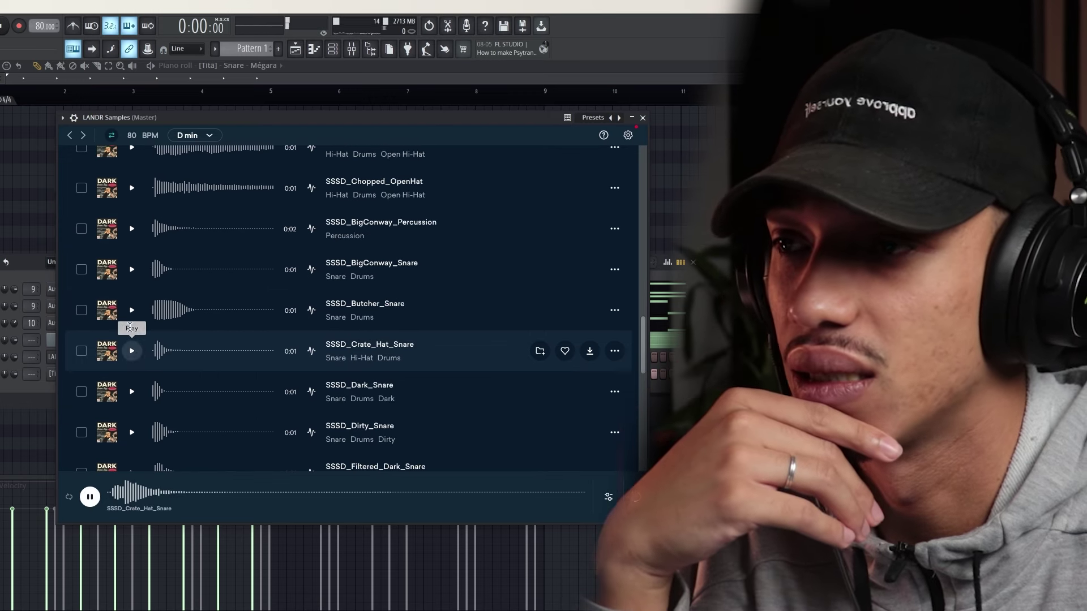
pyautogui.click(131, 270)
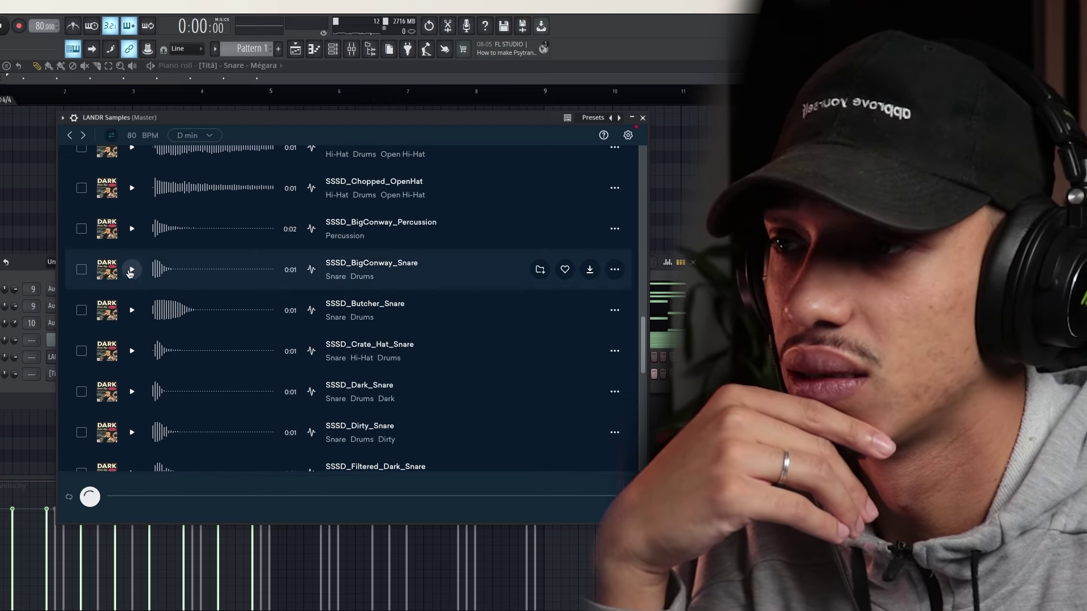
pyautogui.click(133, 396)
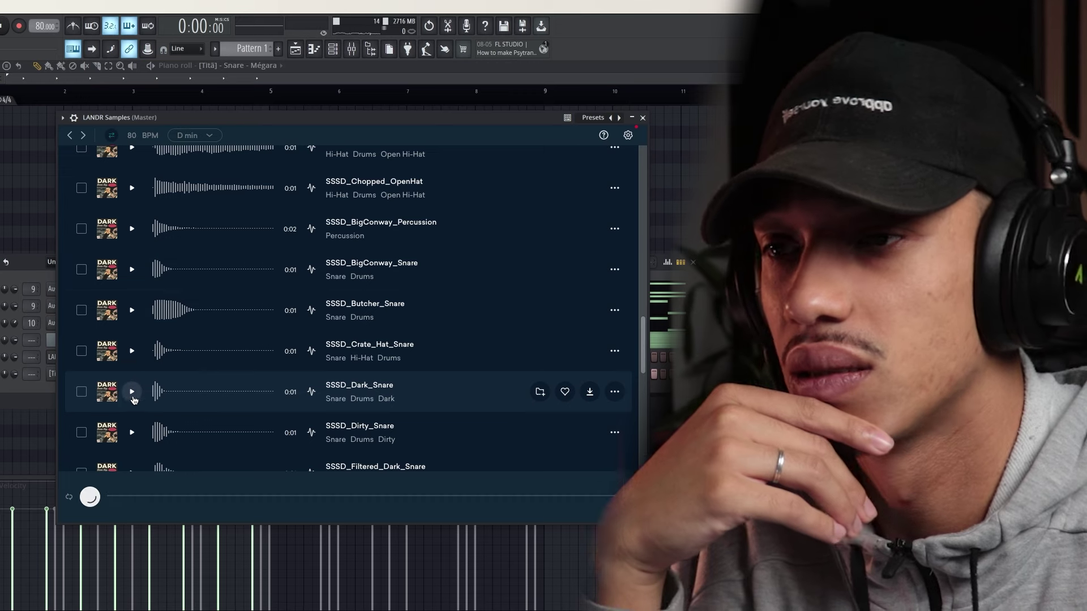
pyautogui.scroll(-5, 153, 379)
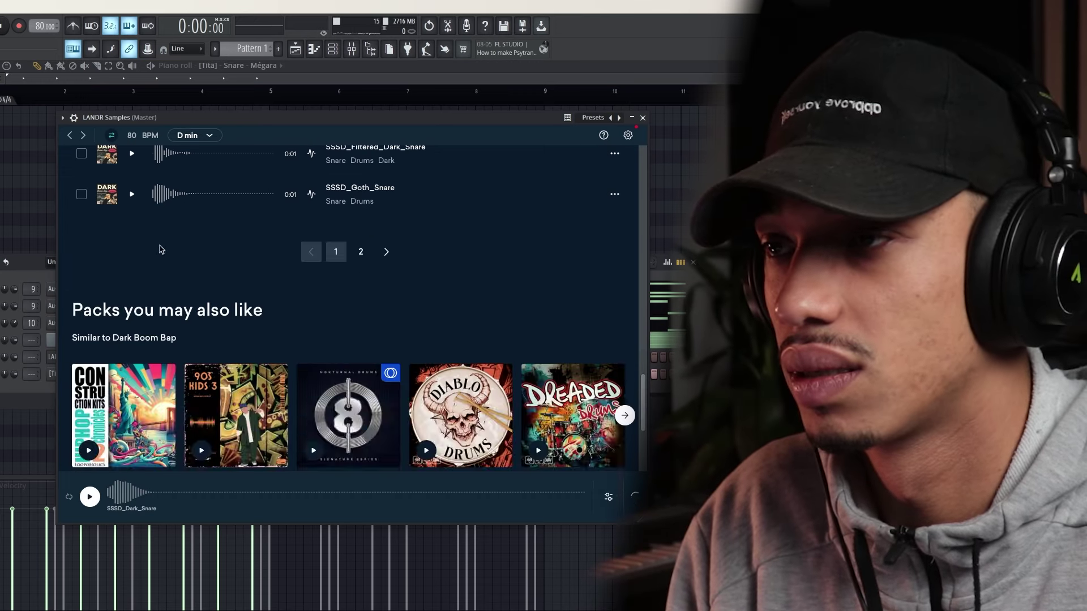
pyautogui.scroll(3, 160, 249)
pyautogui.scroll(-4, 159, 300)
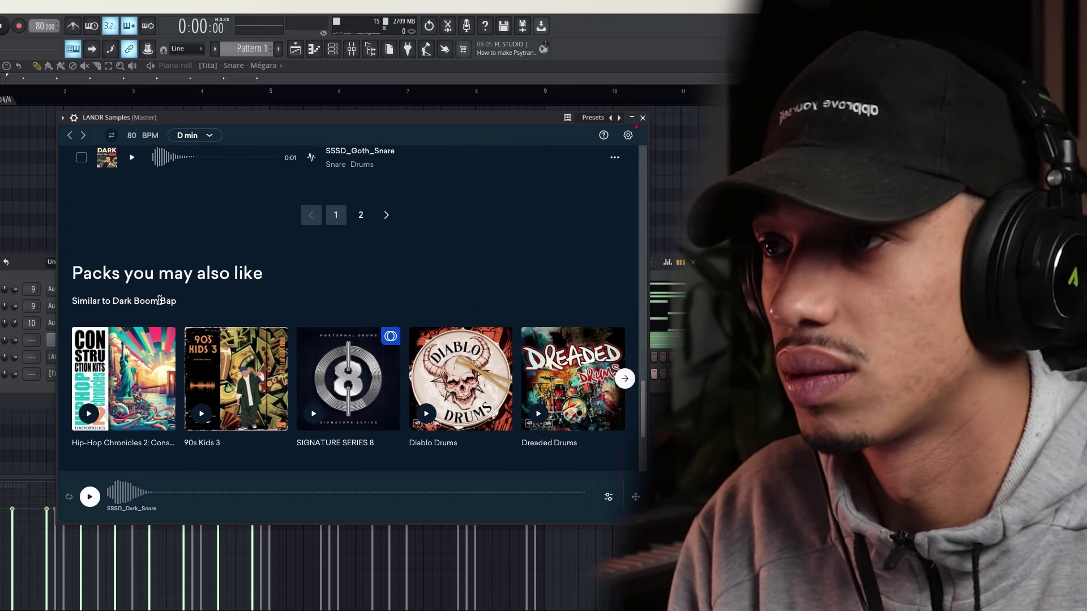
pyautogui.scroll(5, 159, 300)
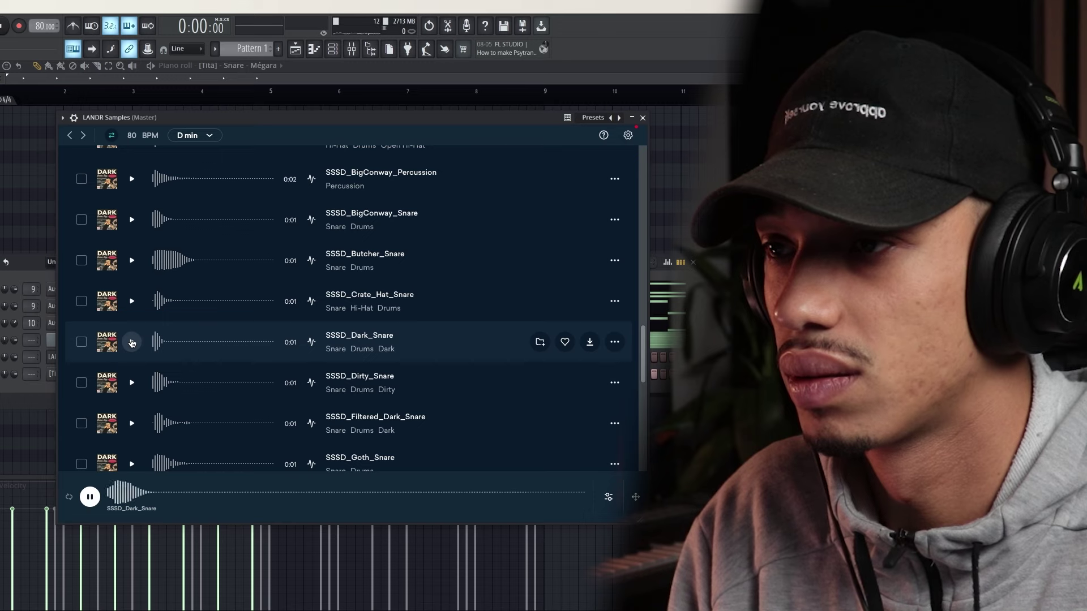
pyautogui.moveTo(303, 120); pyautogui.dragTo(457, 129)
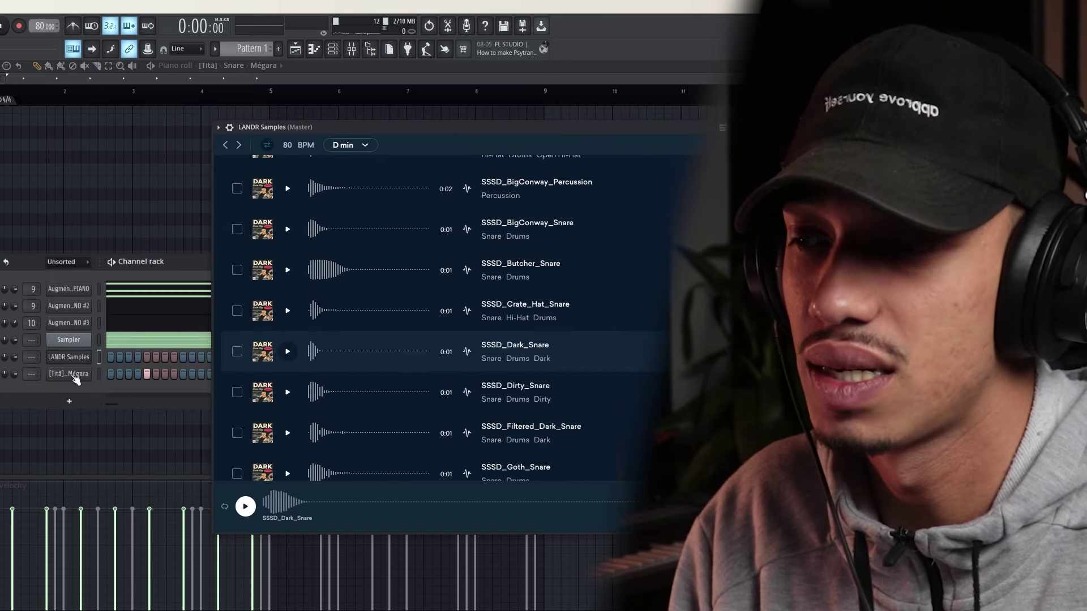
# Load SSSD_Dark_Snare onto the Mégara snare channel and preview the Dirty and Filtered Dark snares
pyautogui.moveTo(76, 379); pyautogui.dragTo(72, 376)
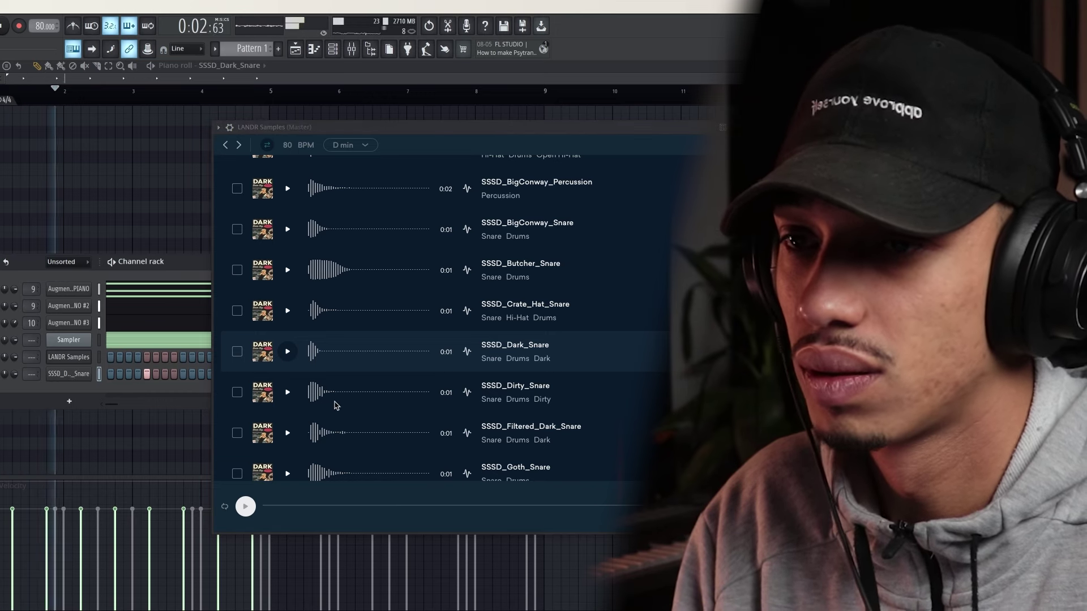
pyautogui.scroll(-1, 348, 396)
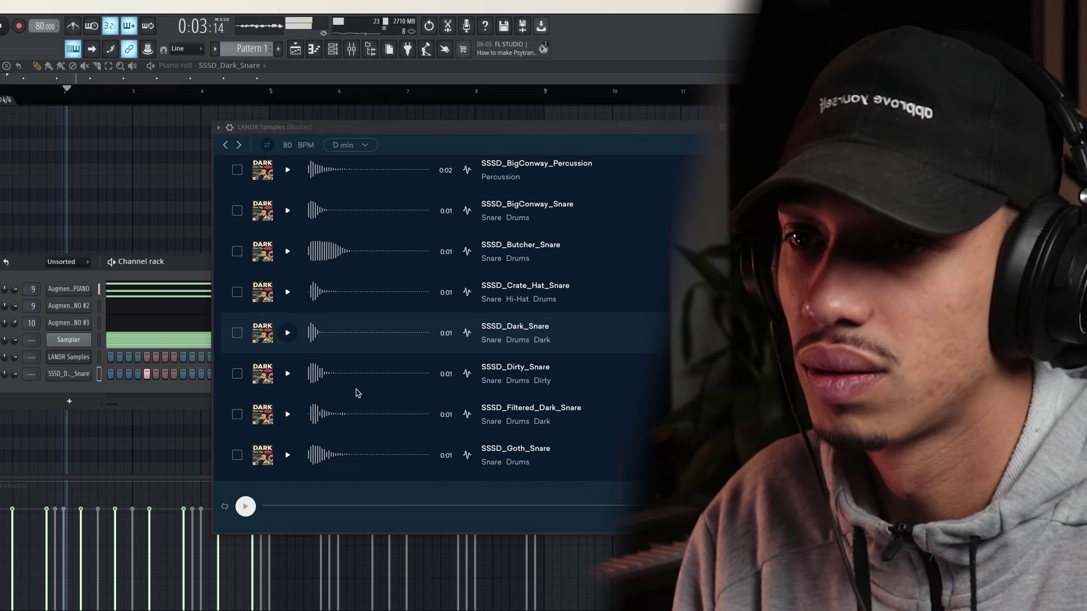
pyautogui.click(288, 375)
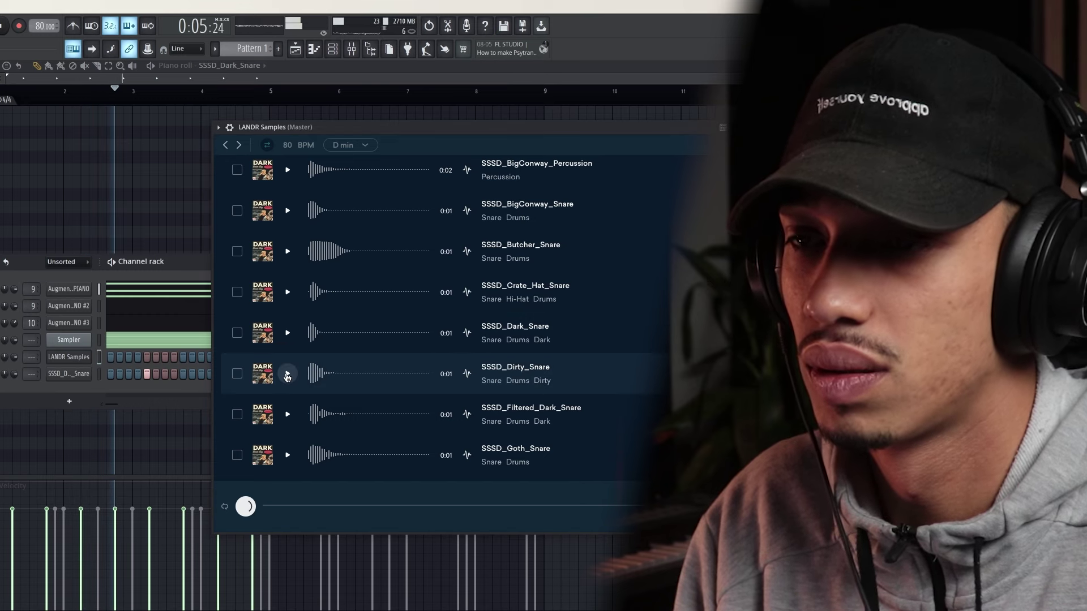
pyautogui.click(290, 414)
pyautogui.scroll(-1, 292, 420)
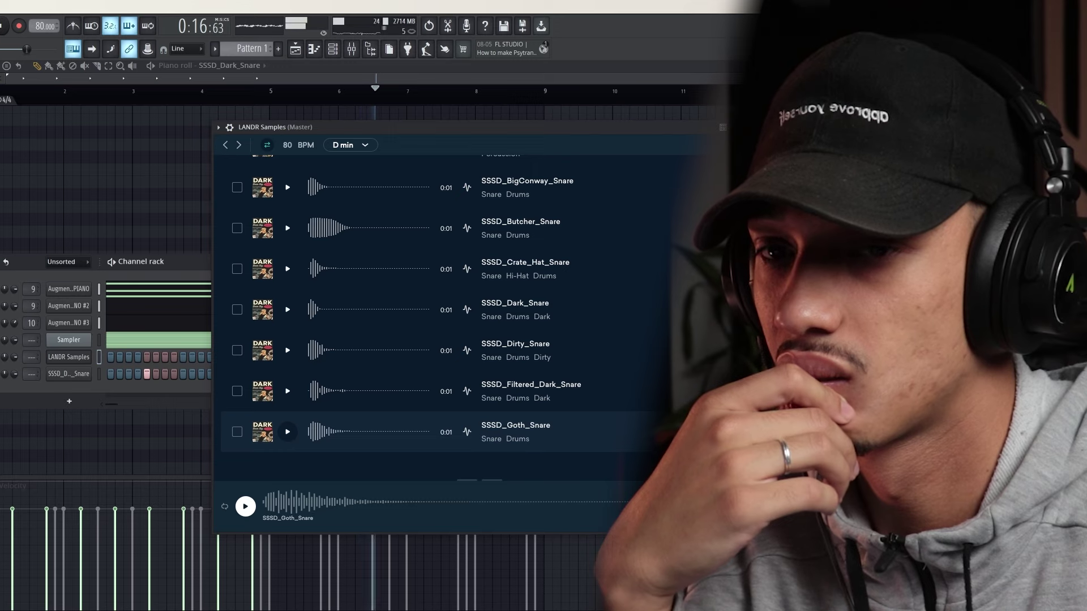
pyautogui.scroll(-2, 444, 259)
# Preview more snares on page 2 and load SSSD_Vinyl_Snare into the snare channel
pyautogui.click(512, 394)
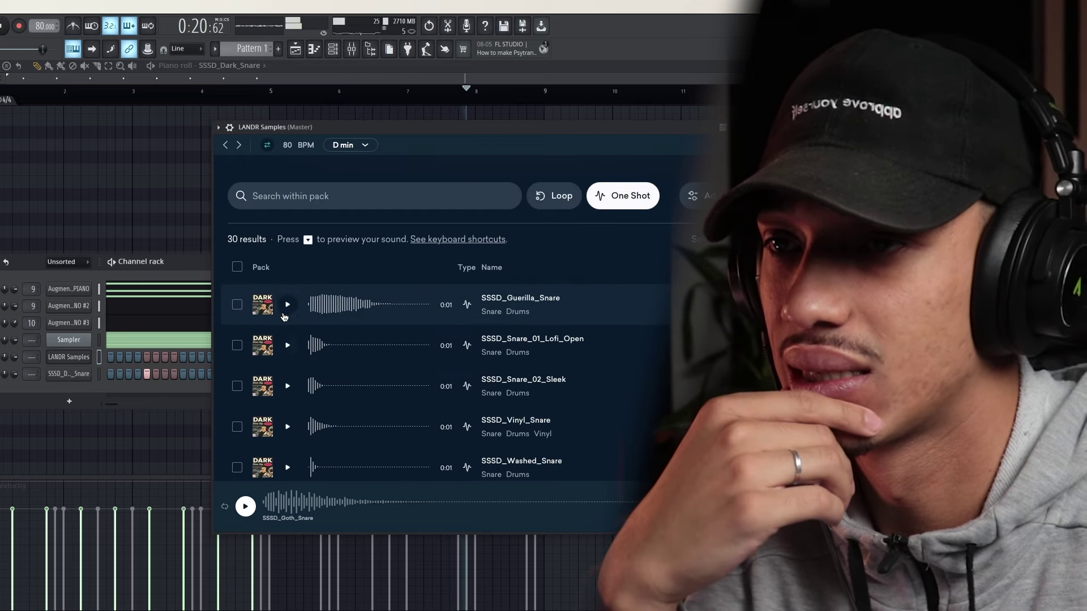
pyautogui.click(286, 347)
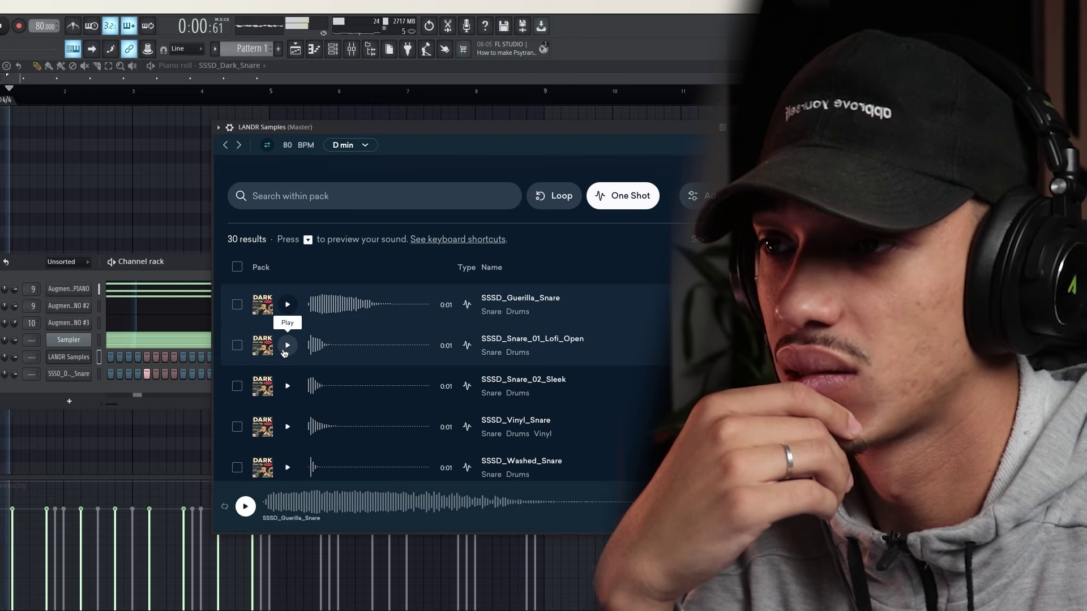
pyautogui.click(286, 348)
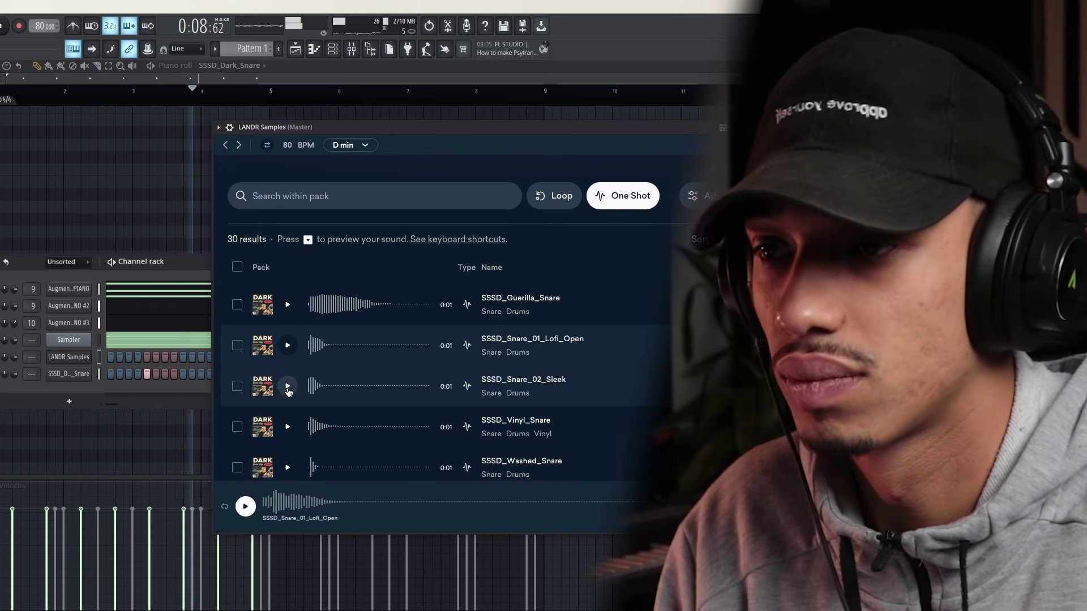
pyautogui.click(287, 386)
pyautogui.scroll(-2, 286, 385)
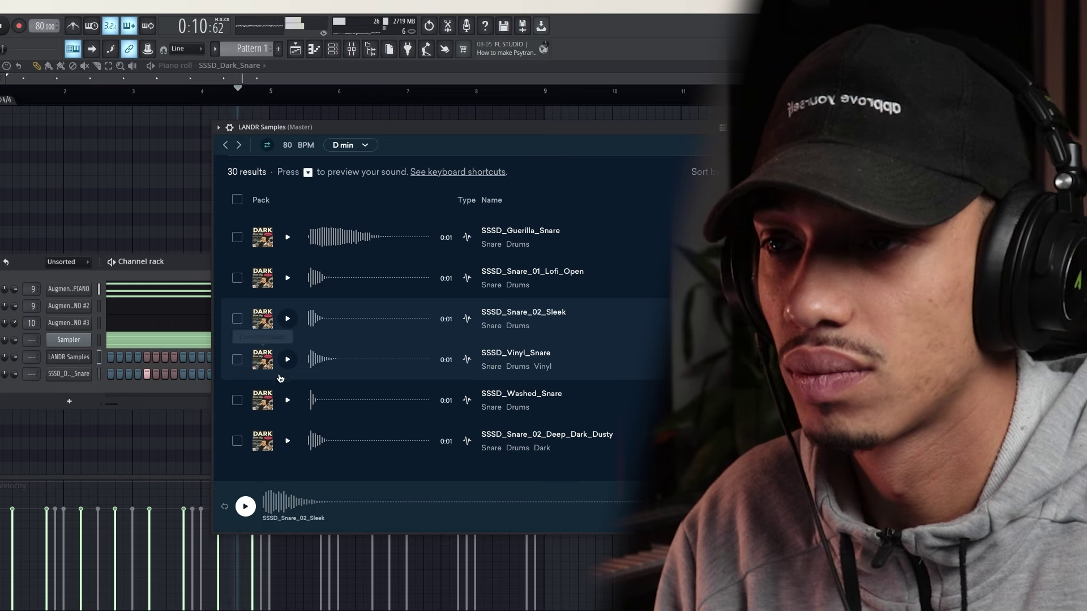
pyautogui.click(287, 360)
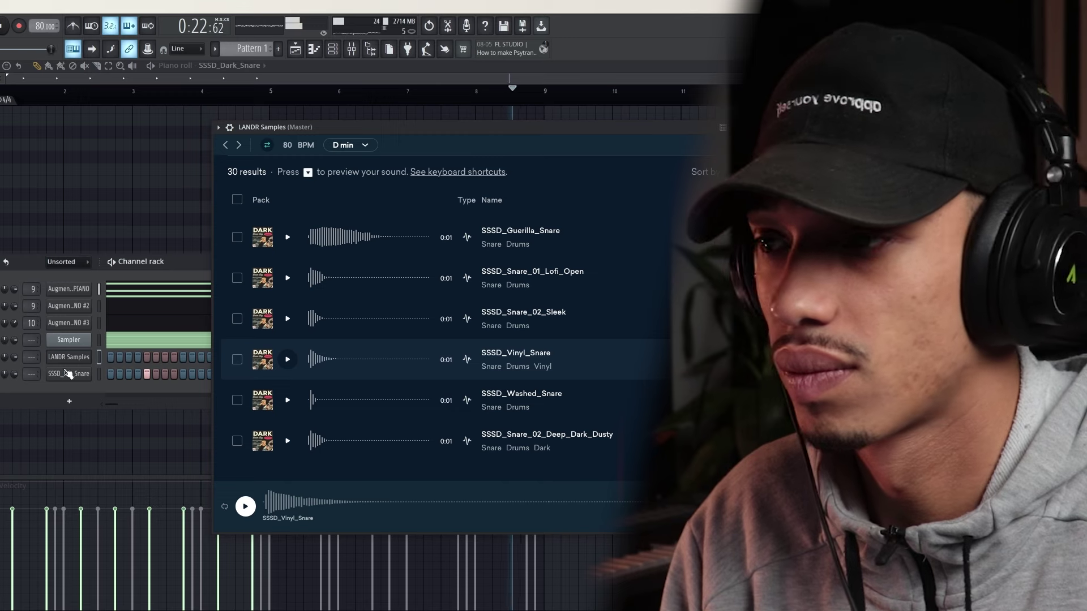
pyautogui.moveTo(67, 372); pyautogui.dragTo(59, 376)
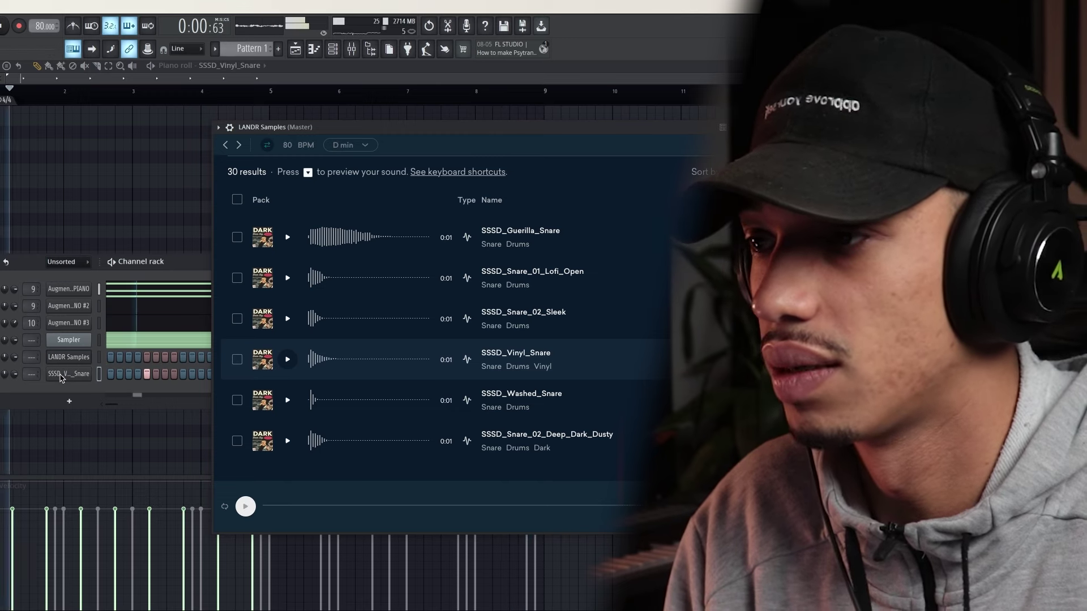
# Give SSSD_Vinyl_Snare a 52% quick fade-out in its Sampler settings
pyautogui.rightClick(63, 374)
pyautogui.click(65, 372)
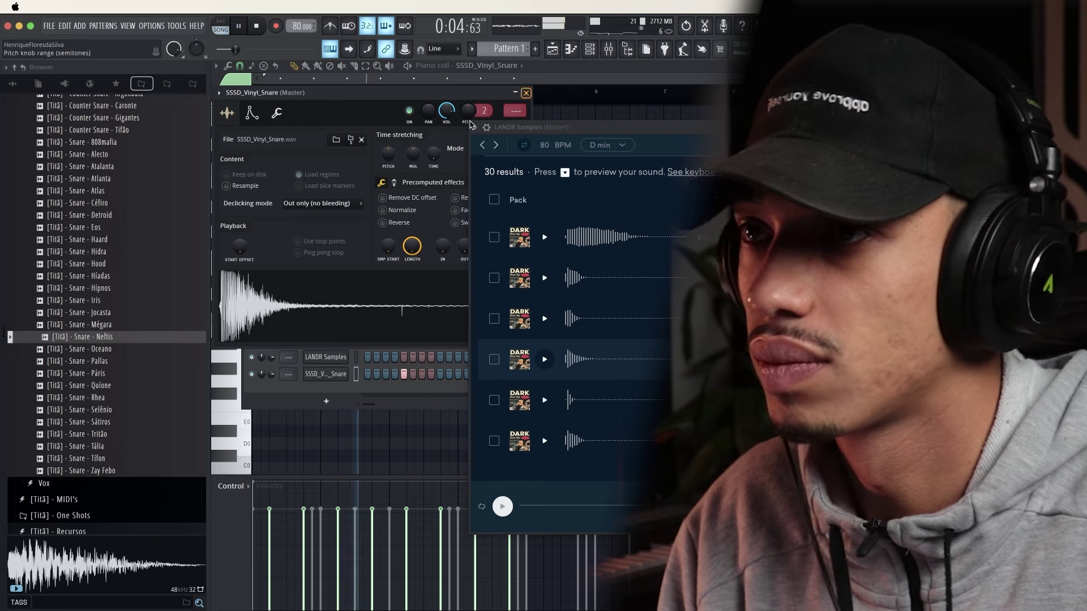
pyautogui.moveTo(473, 131); pyautogui.dragTo(546, 118)
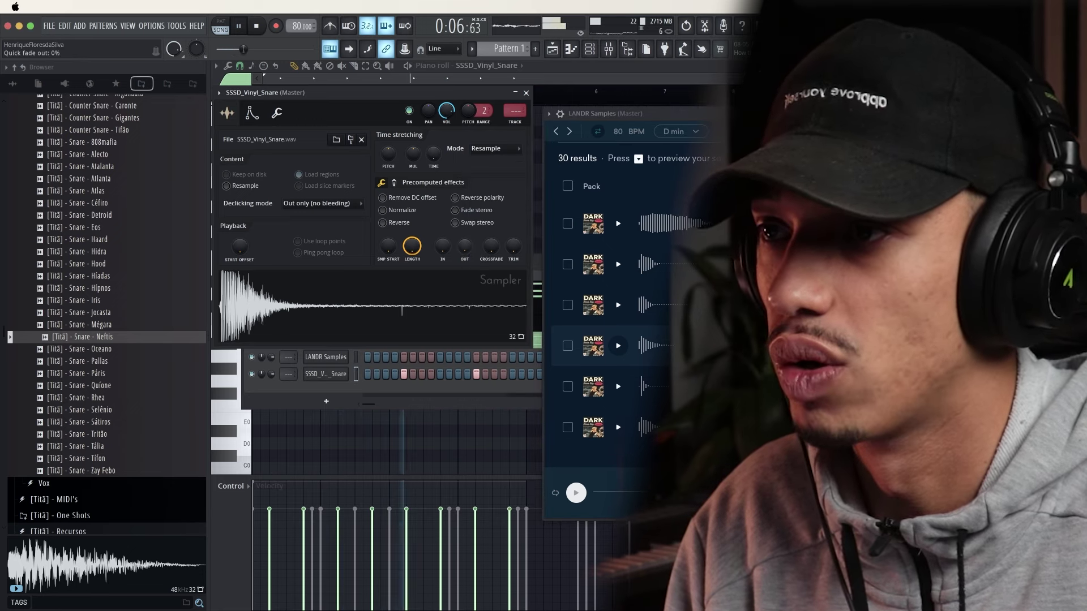
pyautogui.moveTo(464, 246); pyautogui.dragTo(464, 226)
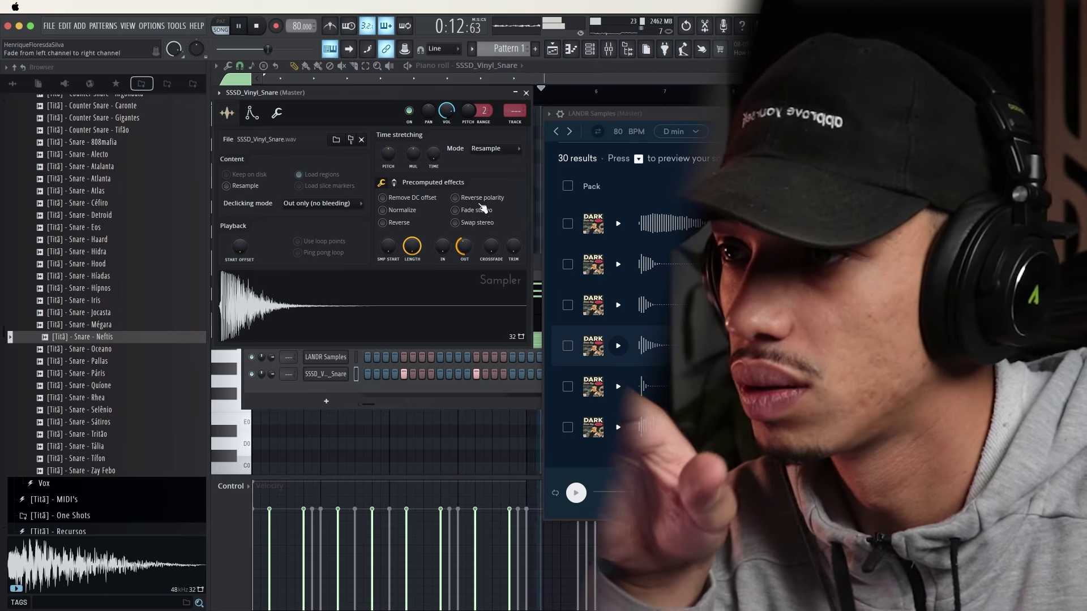
pyautogui.click(527, 92)
# Close the LANDR Samples browser and the vinyl snare sampler window over the playlist
pyautogui.click(325, 373)
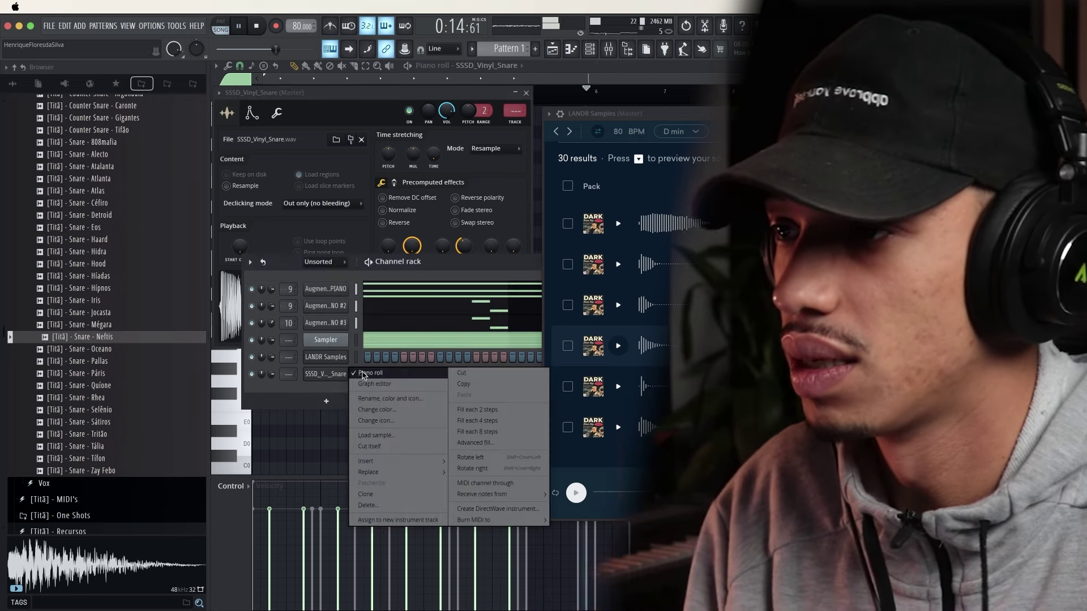
pyautogui.moveTo(683, 118); pyautogui.dragTo(432, 133)
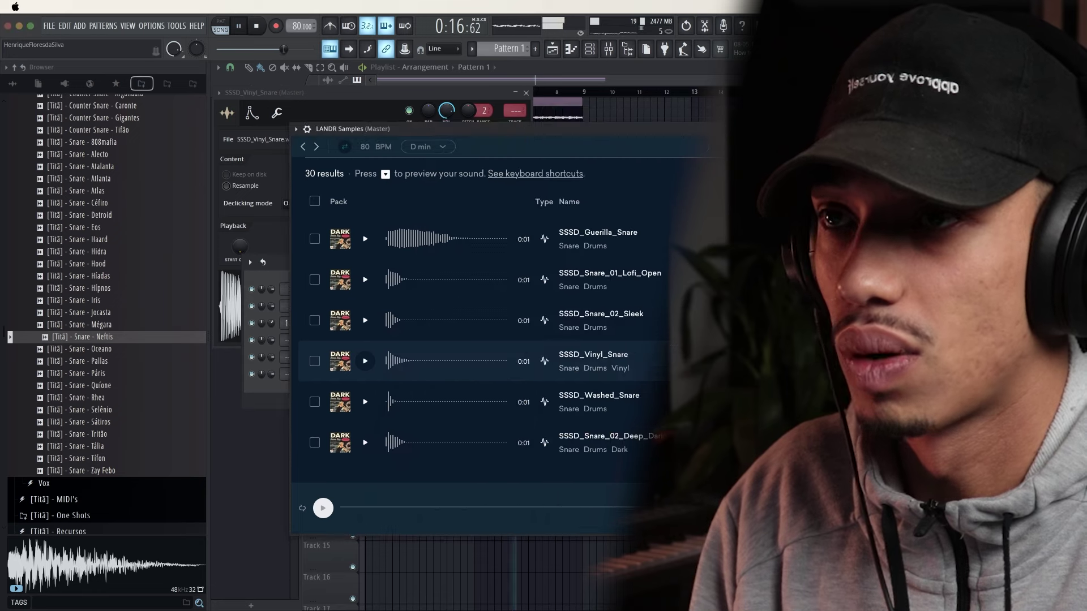
pyautogui.press('Escape')
pyautogui.click(526, 93)
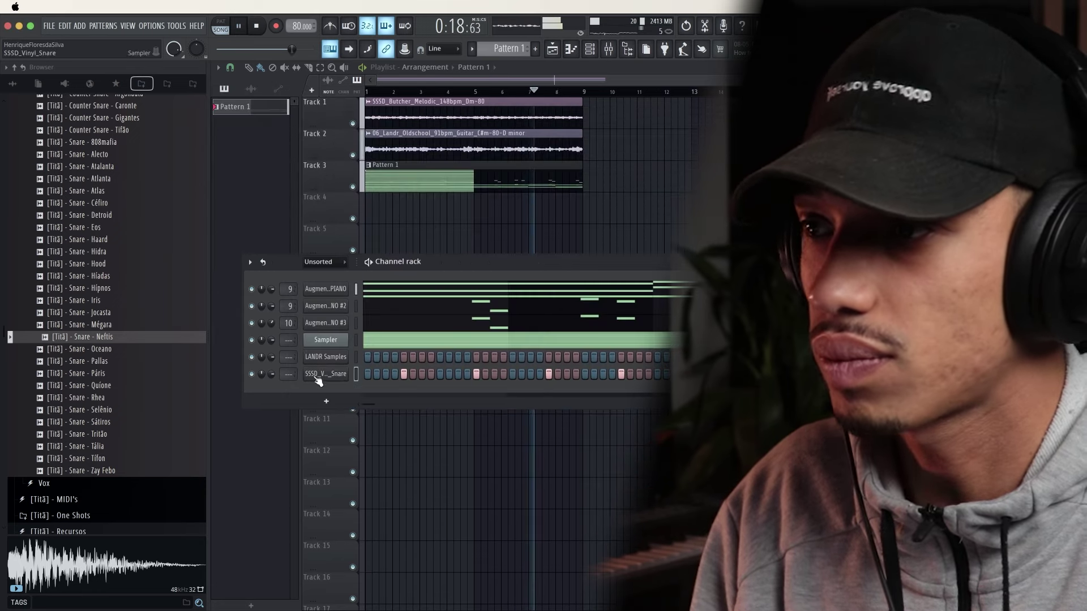
pyautogui.rightClick(346, 372)
pyautogui.click(360, 383)
# In the Vinyl Snare piano roll, duplicate the bar 1–5 C5 hits into bars 5–9 with Ctrl+B
pyautogui.rightClick(347, 378)
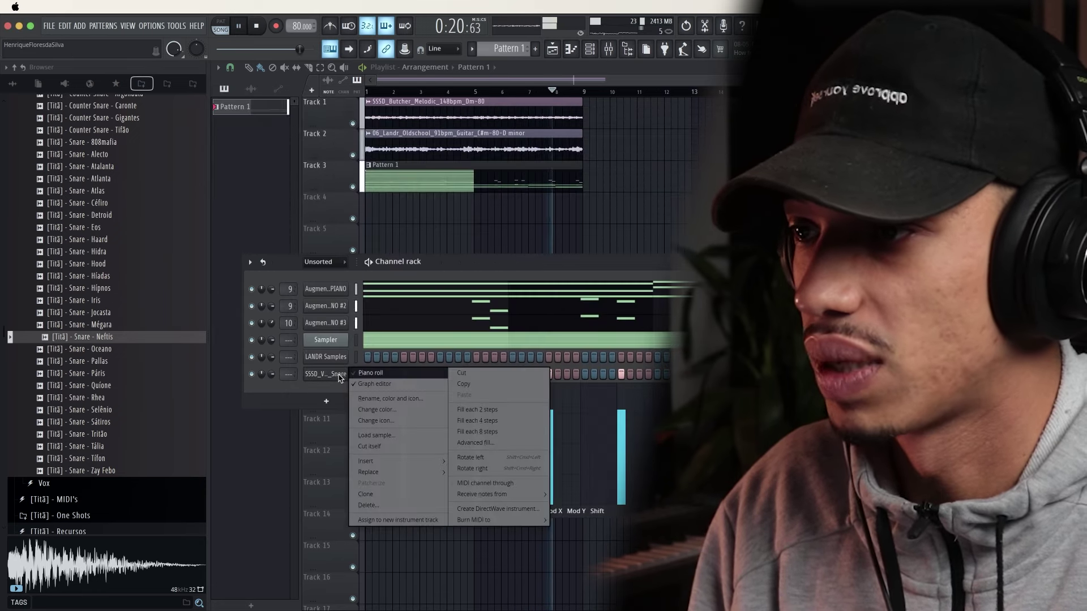
pyautogui.click(374, 370)
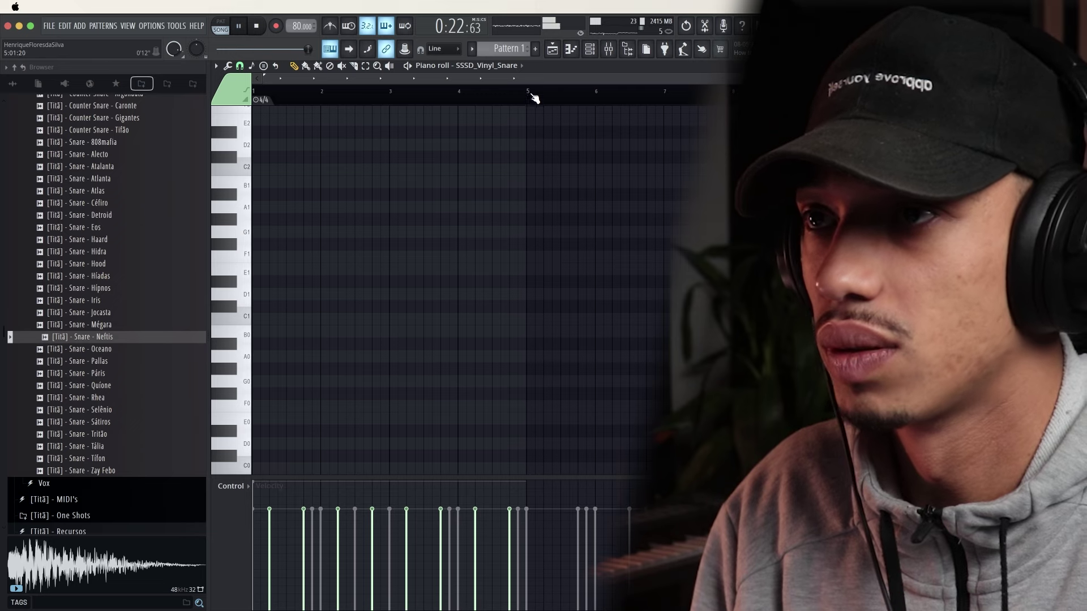
pyautogui.moveTo(533, 109); pyautogui.dragTo(447, 110)
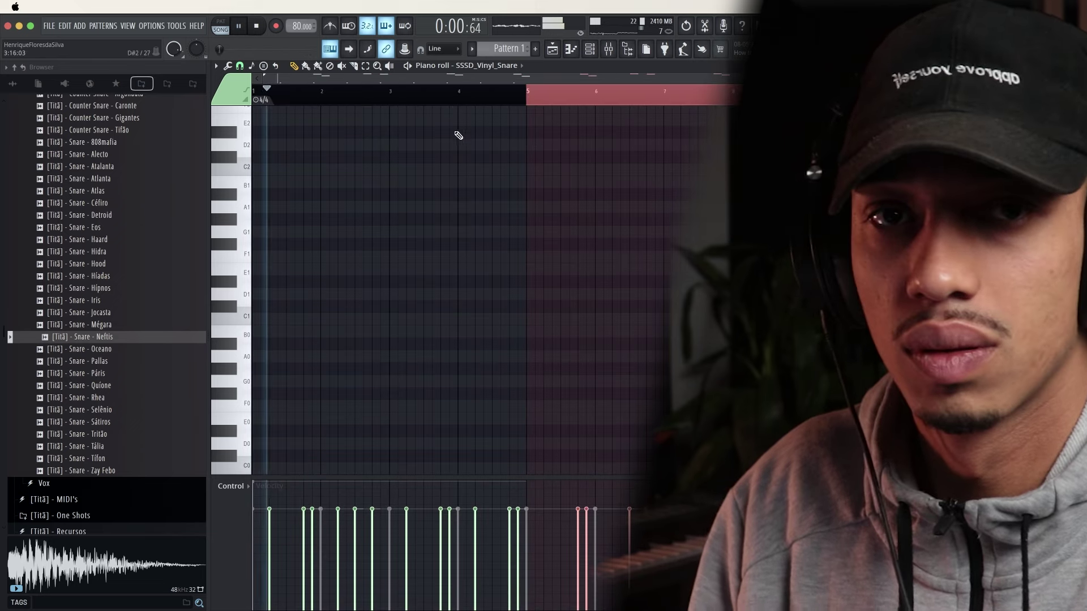
pyautogui.scroll(5, 491, 204)
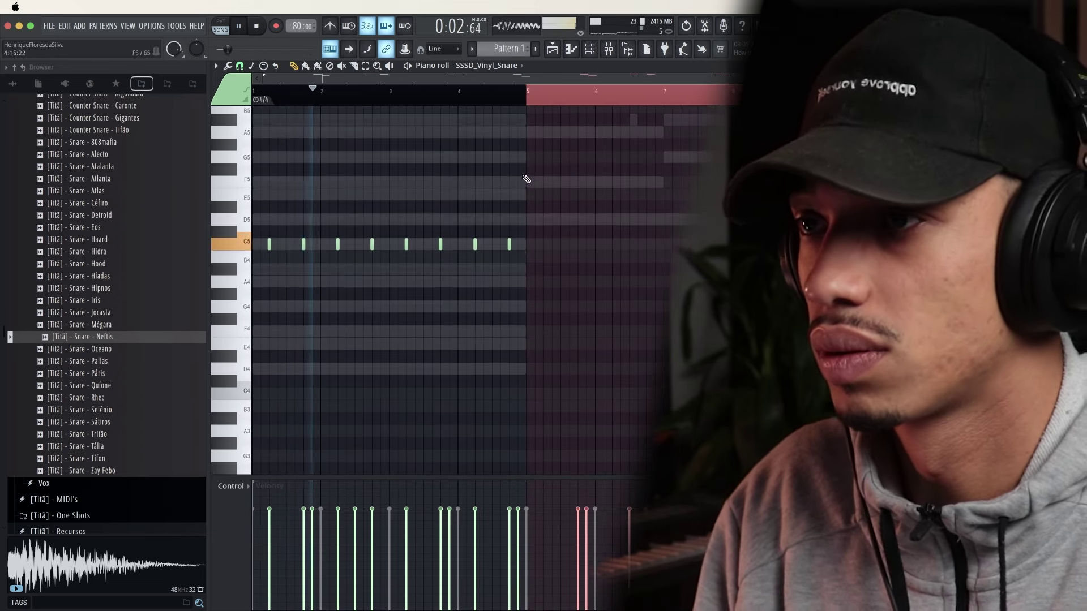
pyautogui.press('super+z')
pyautogui.press('space')
pyautogui.press('super+a')
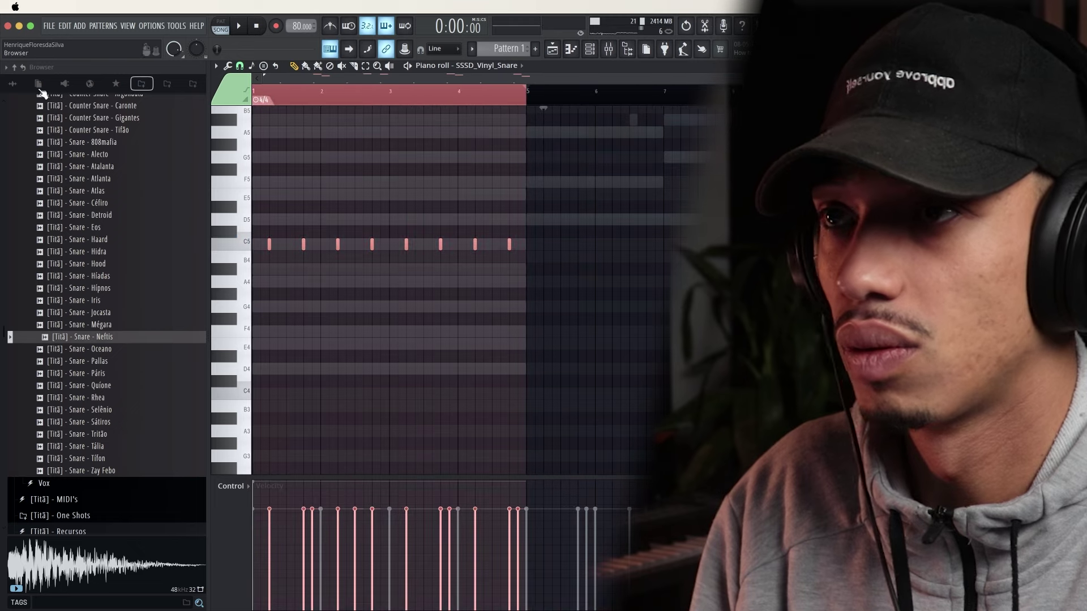
pyautogui.press('super+b')
pyautogui.press('space')
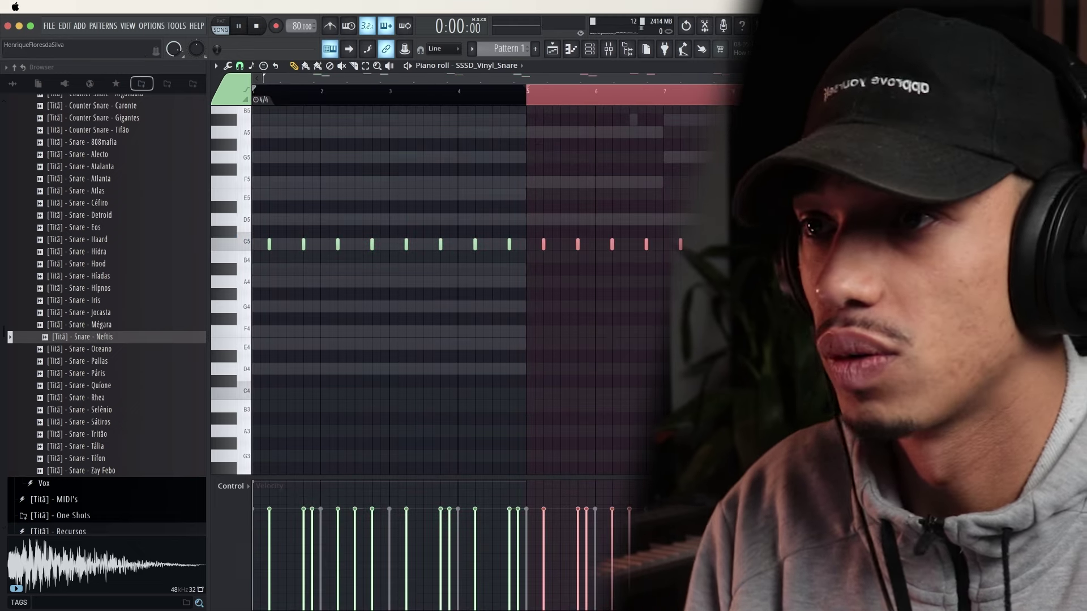
pyautogui.press('Escape')
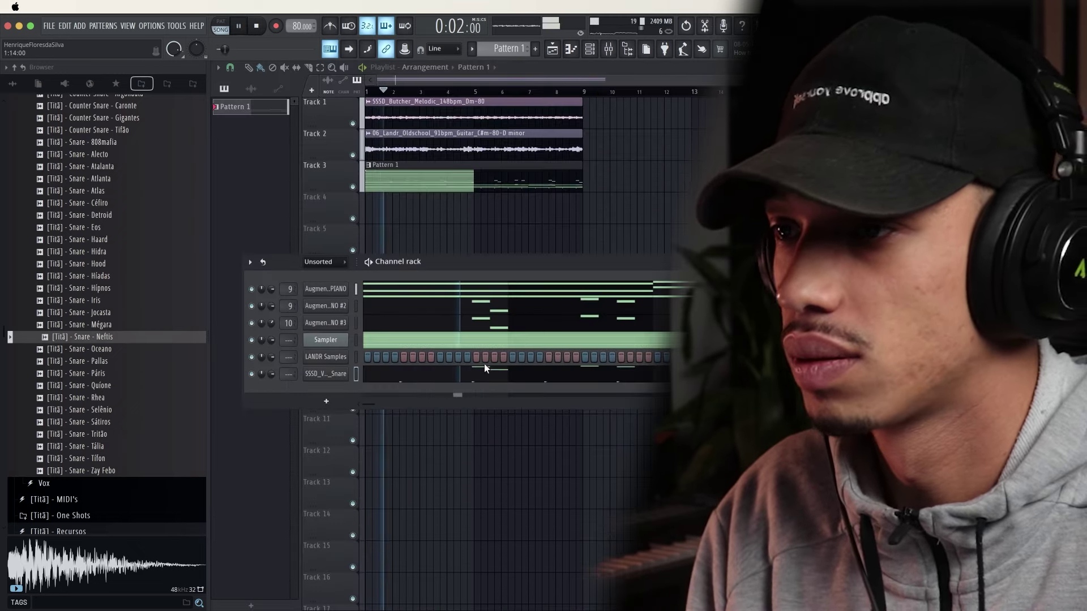
# Delete the higher stray snare notes and close the piano roll
pyautogui.click(490, 373)
pyautogui.scroll(6, 496, 344)
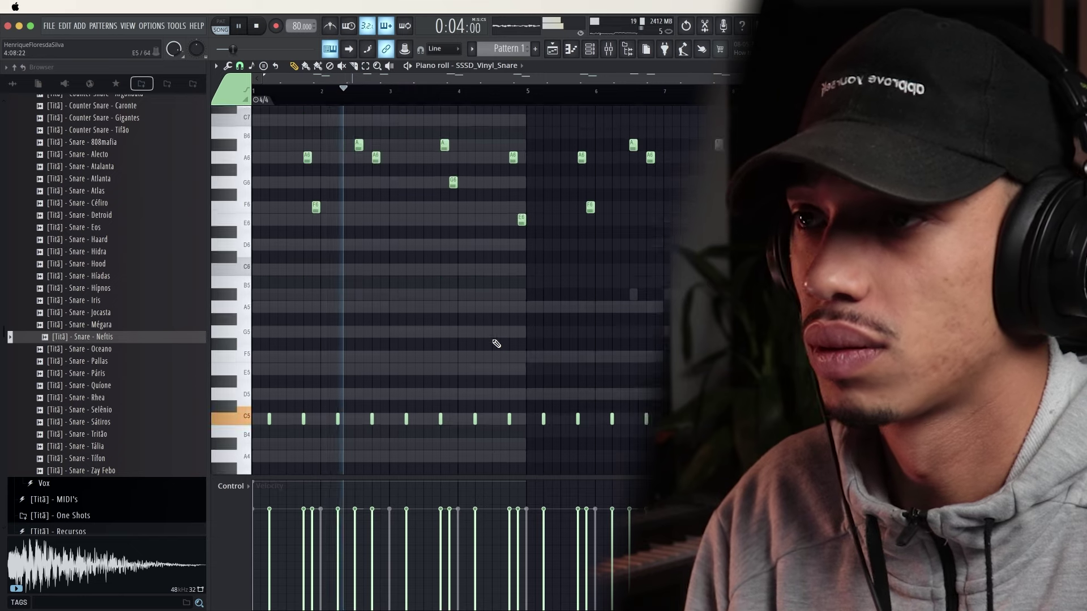
pyautogui.moveTo(910, 331); pyautogui.dragTo(287, 145)
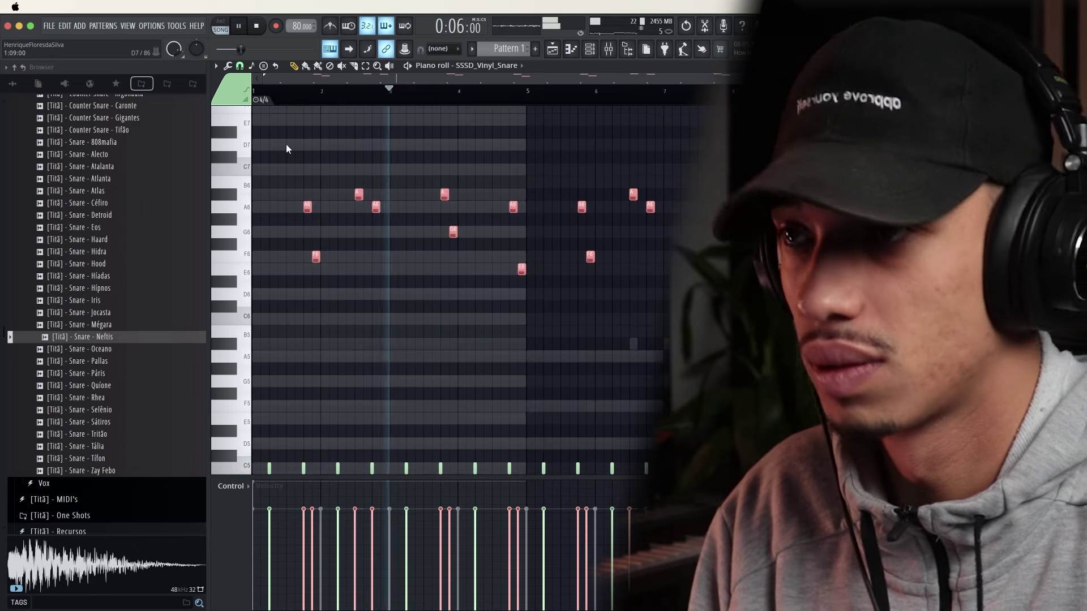
pyautogui.press('Delete')
pyautogui.click(1078, 66)
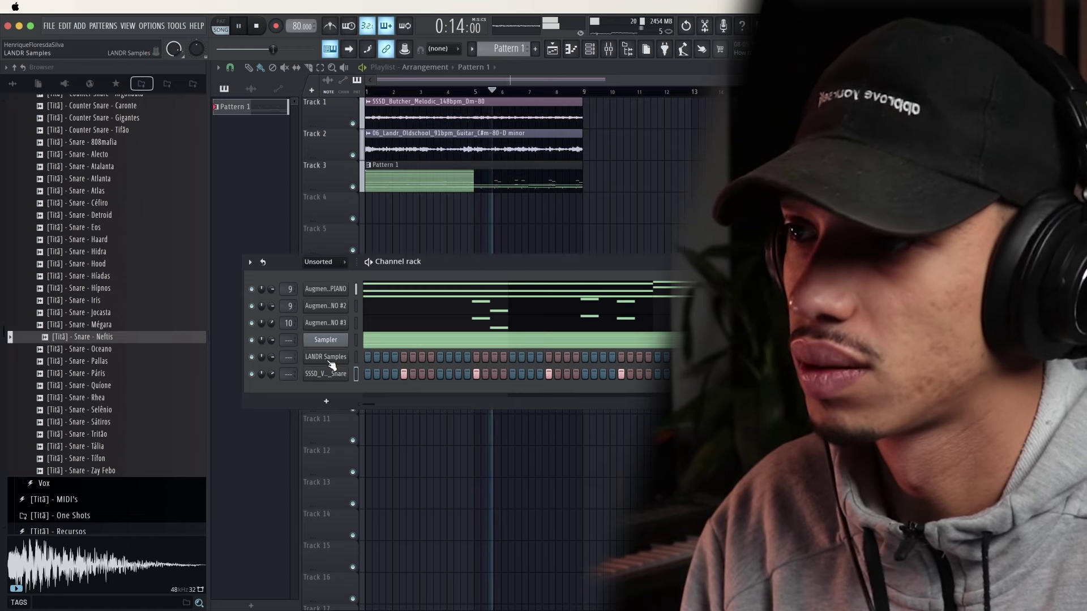
# Browse page 2 of LANDR Samples and preview SSSD_Butcher_HiHat and SSSD_Classic_HiHat
pyautogui.click(329, 359)
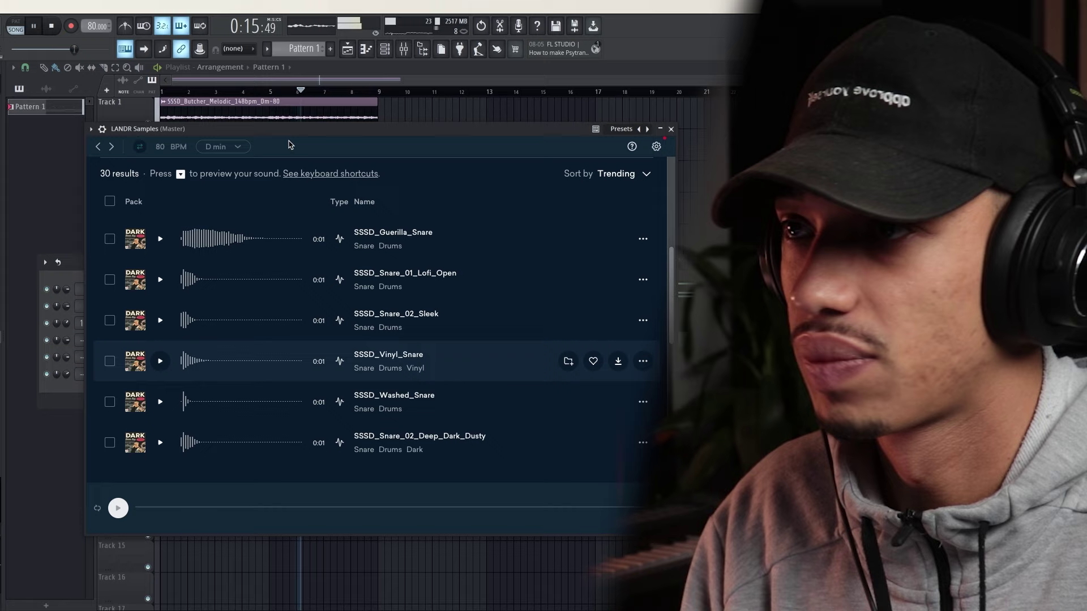
pyautogui.moveTo(500, 131); pyautogui.dragTo(616, 120)
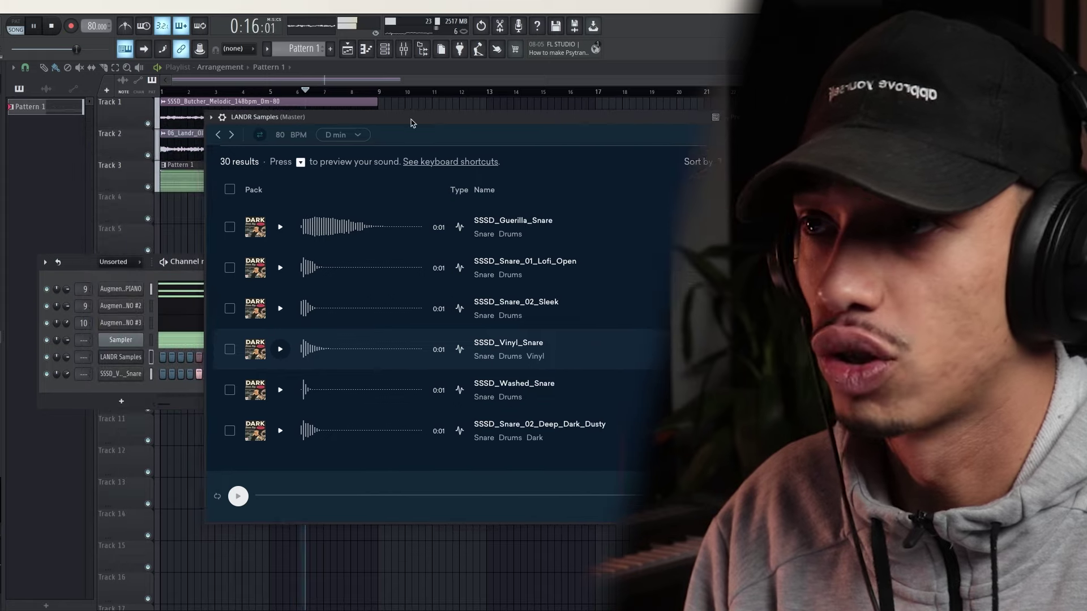
pyautogui.scroll(5, 577, 220)
pyautogui.scroll(-2, 605, 247)
pyautogui.scroll(-10, 512, 300)
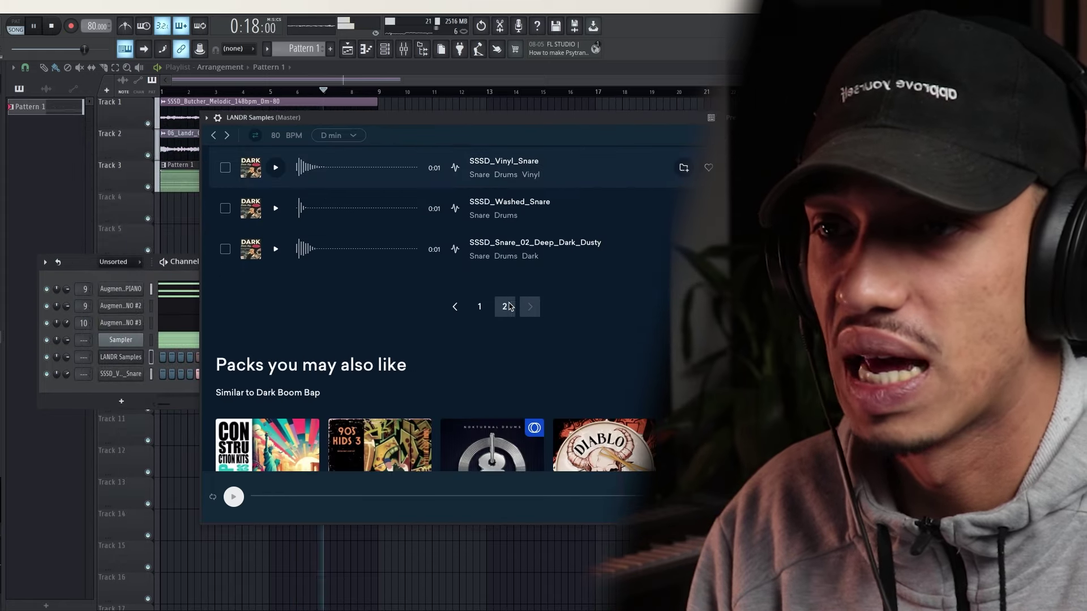
pyautogui.click(509, 307)
pyautogui.scroll(-2, 339, 350)
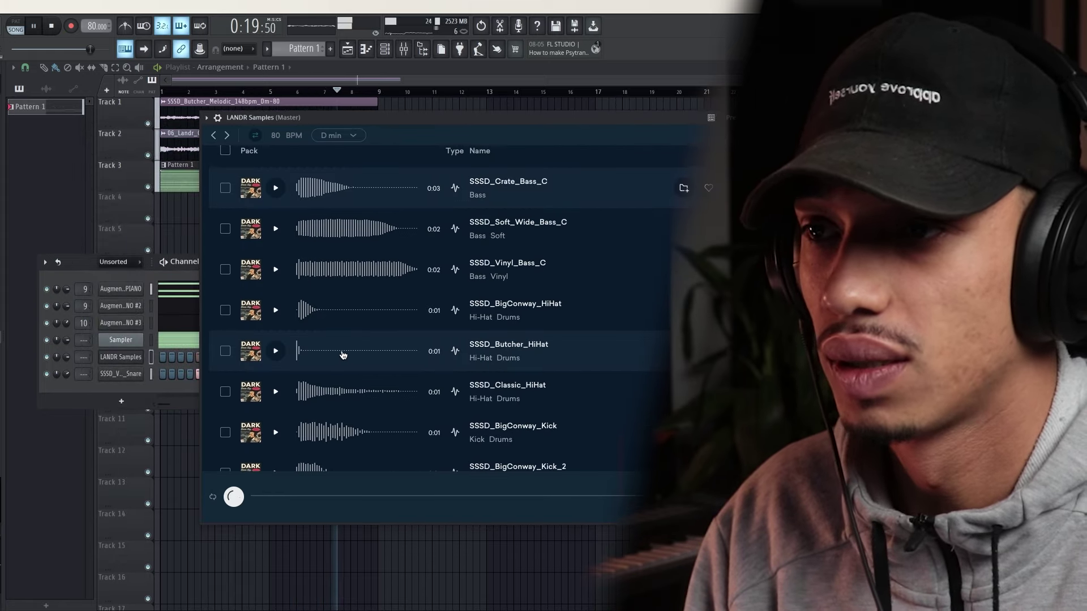
pyautogui.click(277, 349)
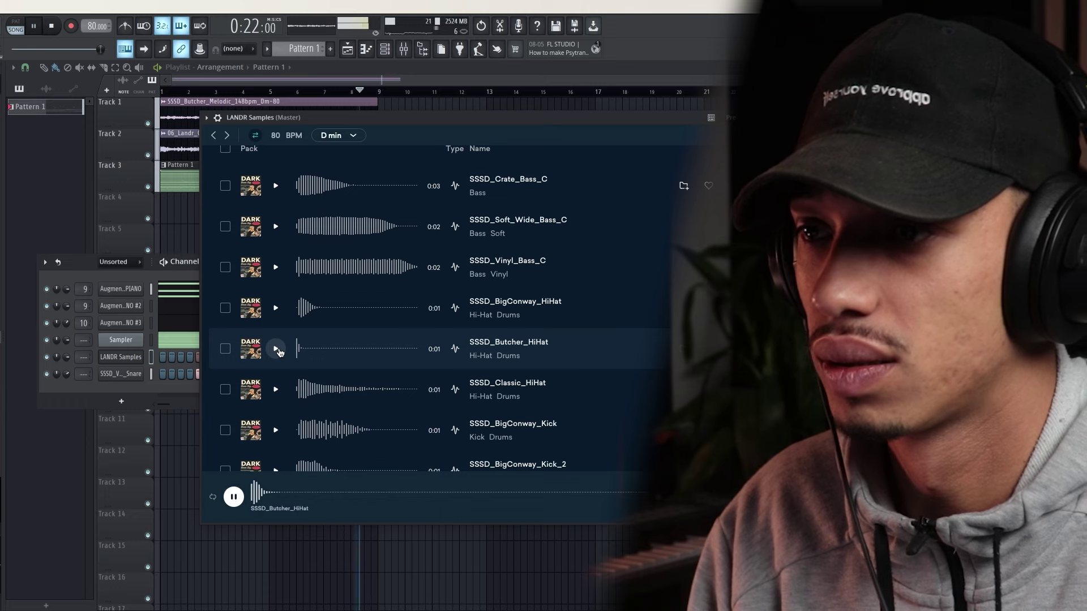
pyautogui.click(277, 390)
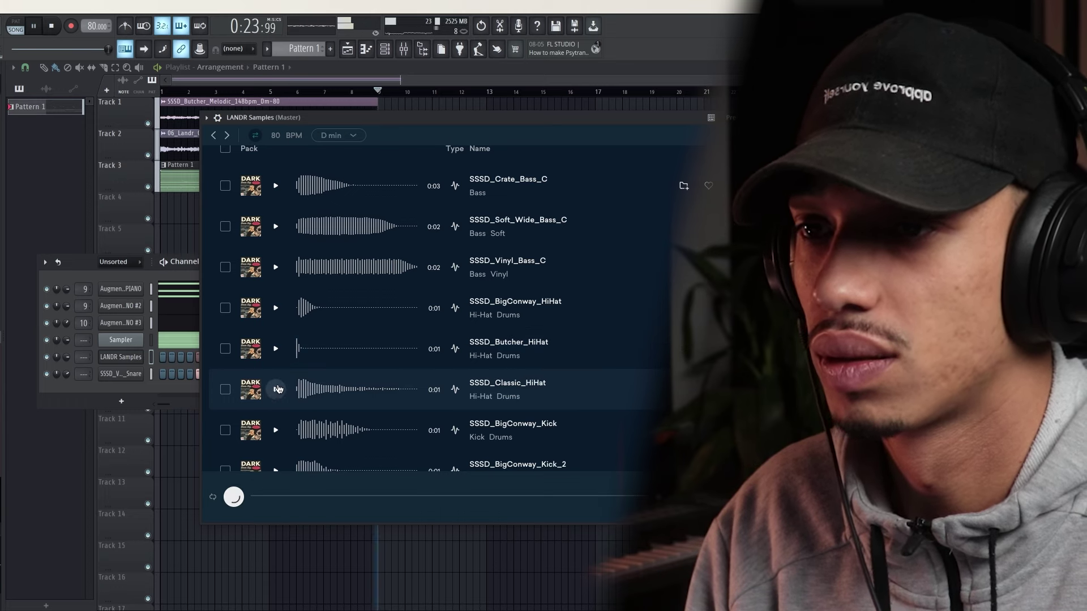
pyautogui.scroll(-1, 277, 391)
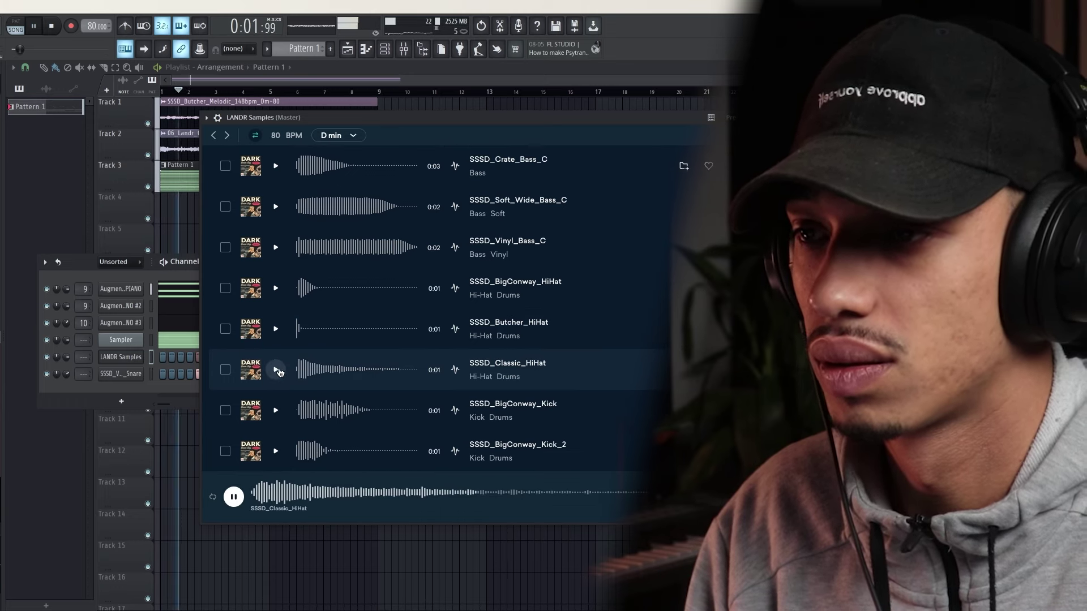
pyautogui.click(276, 410)
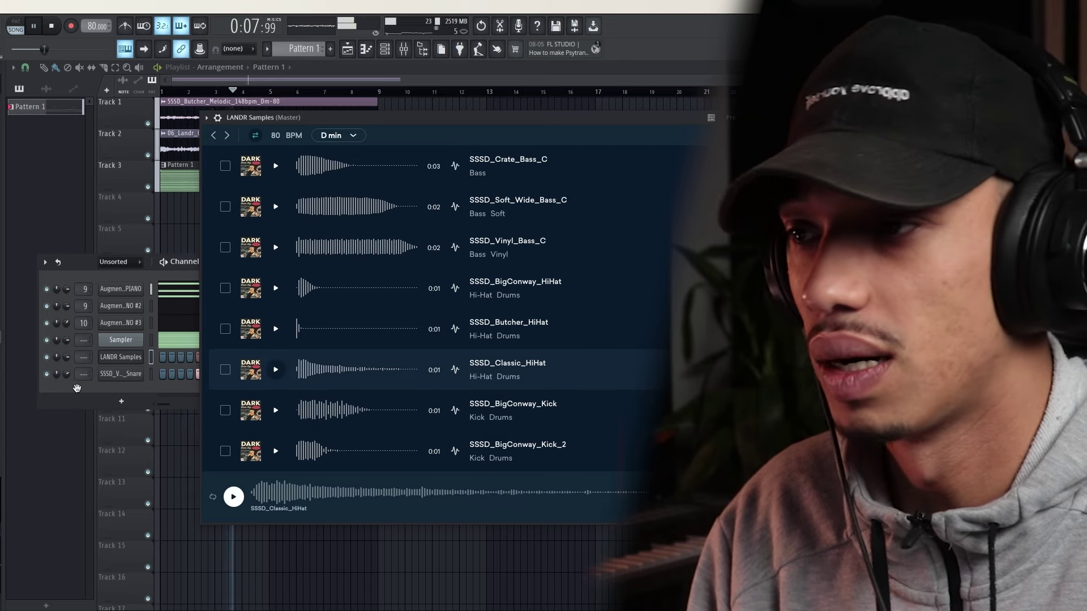
# Add SSSD_Classic_HiHat as a new channel and fill every 2 steps
pyautogui.moveTo(77, 387); pyautogui.dragTo(116, 392)
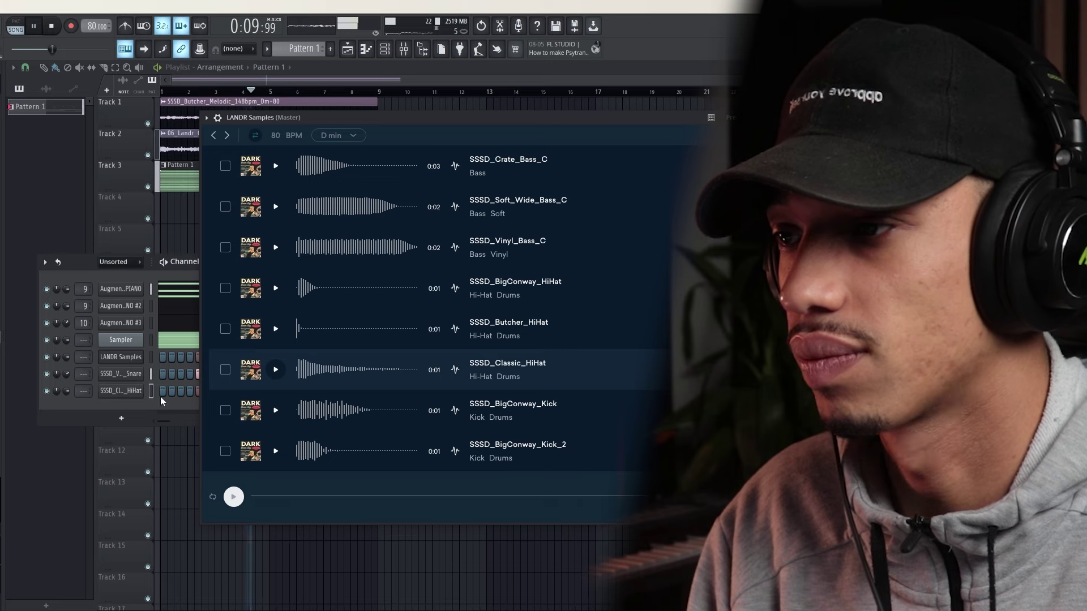
pyautogui.rightClick(123, 392)
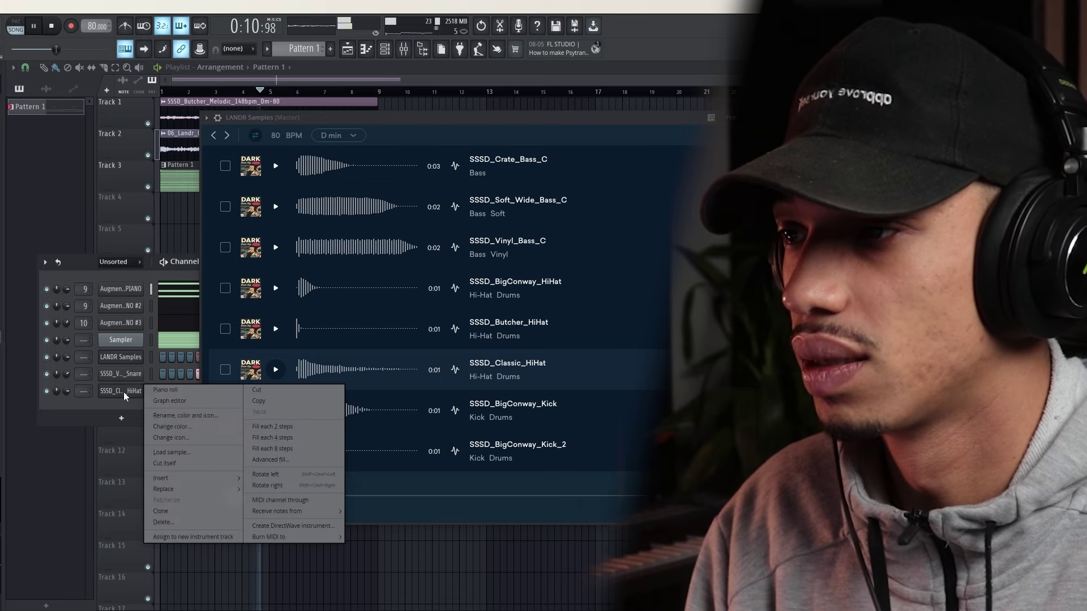
pyautogui.click(269, 427)
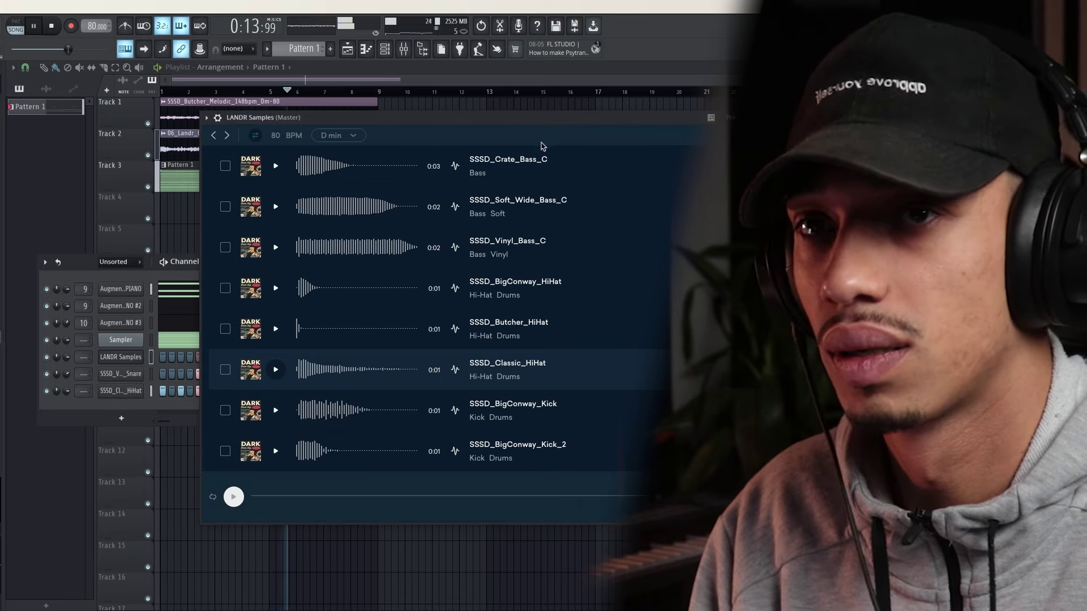
# Preview Washed_Kick, Butcher_OpenHat, Vinyl_Kick and Butcher_HiHat, loading the Butcher hi-hat onto the hi-hat channel
pyautogui.moveTo(585, 118); pyautogui.dragTo(543, 124)
pyautogui.scroll(-1, 248, 353)
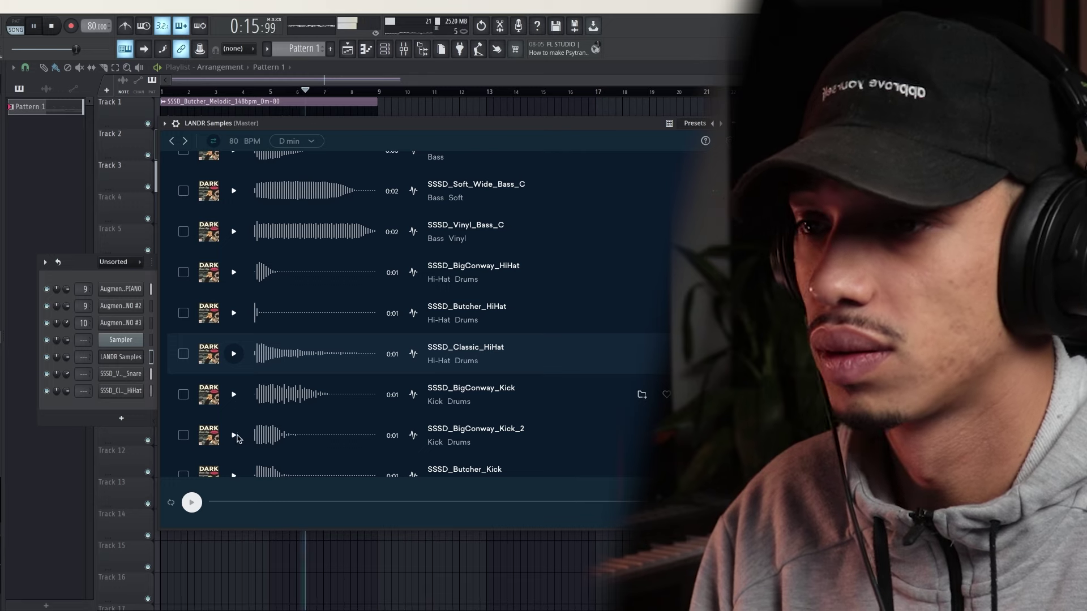
pyautogui.scroll(-10, 256, 425)
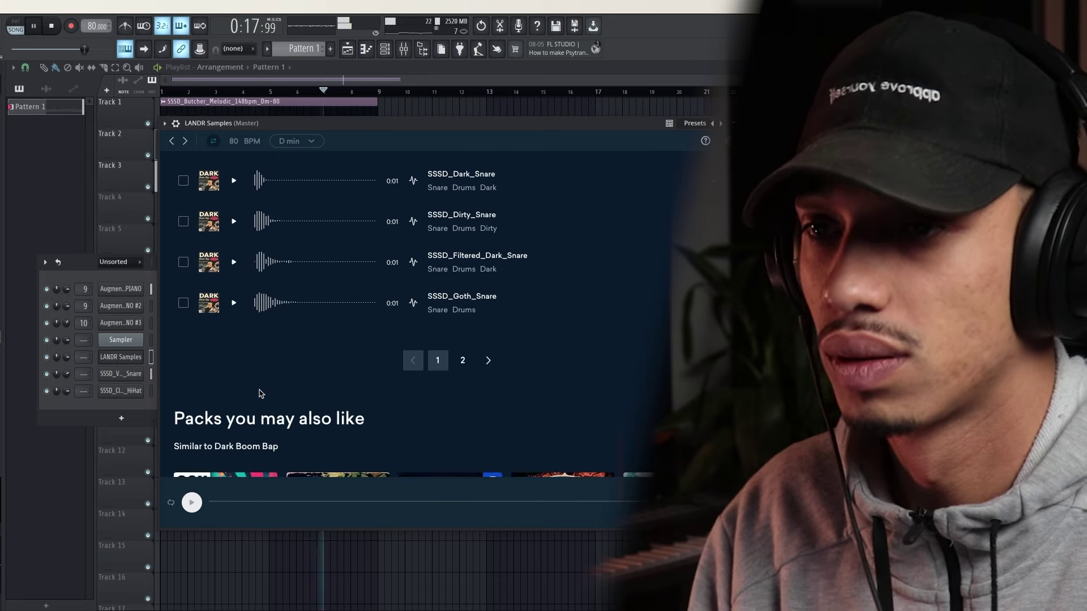
pyautogui.scroll(1, 259, 389)
pyautogui.scroll(5, 266, 385)
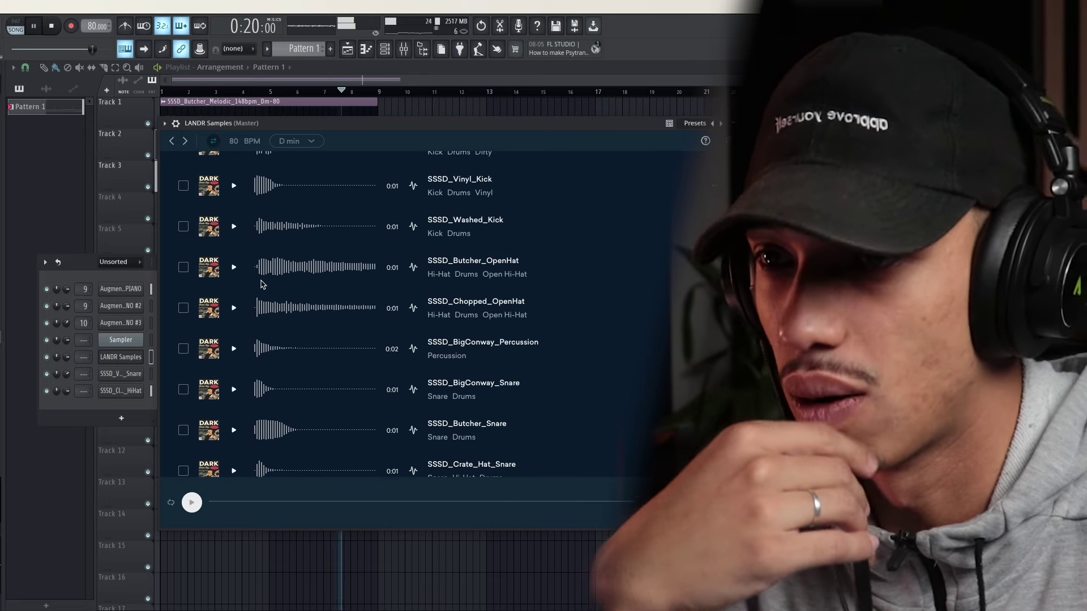
pyautogui.scroll(2, 253, 334)
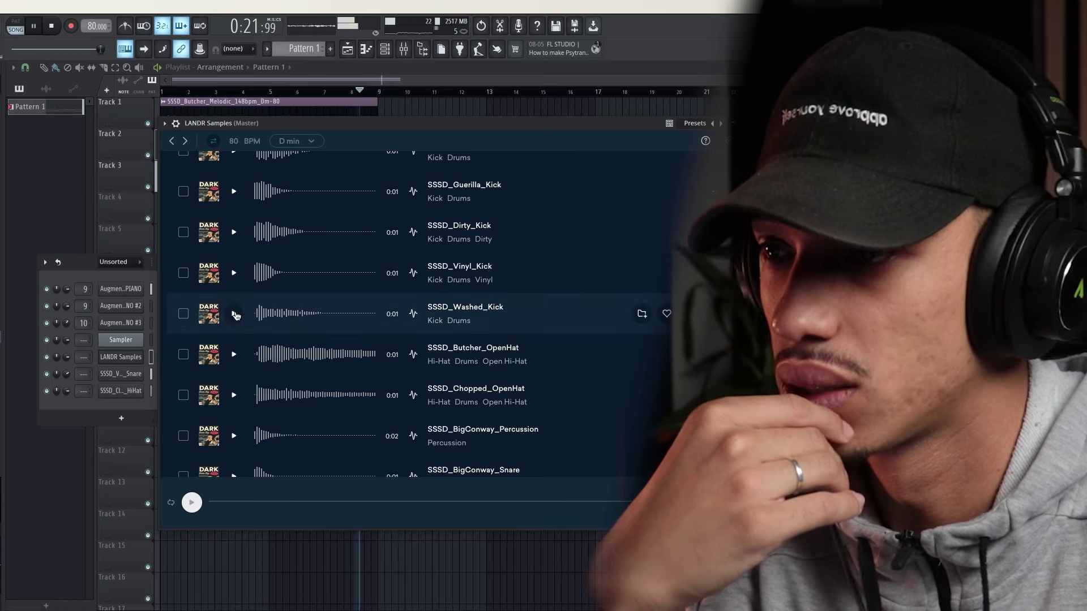
pyautogui.click(233, 313)
pyautogui.scroll(-2, 233, 340)
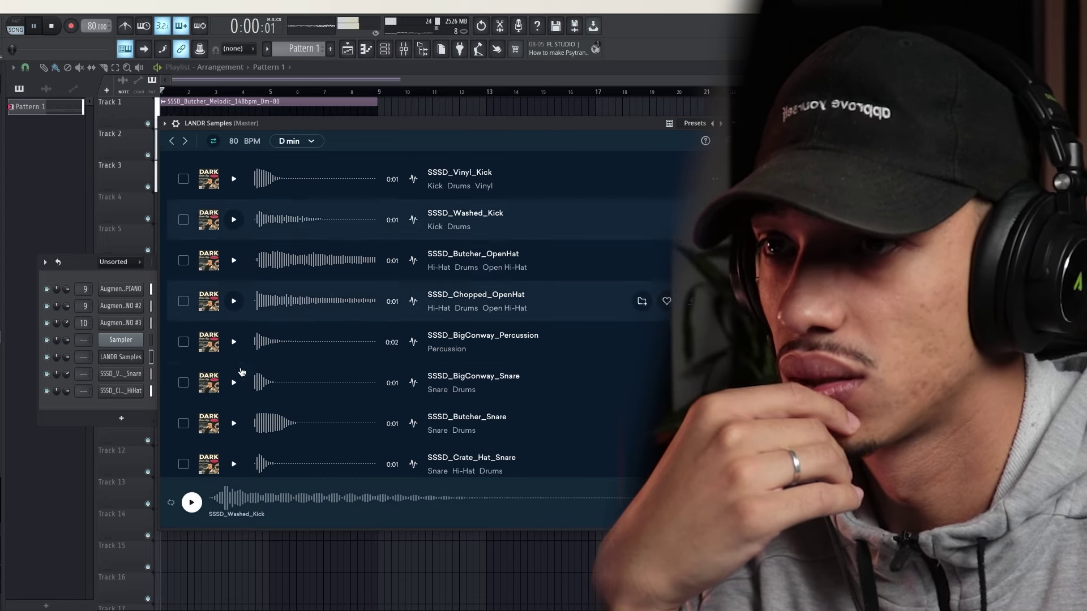
pyautogui.click(234, 261)
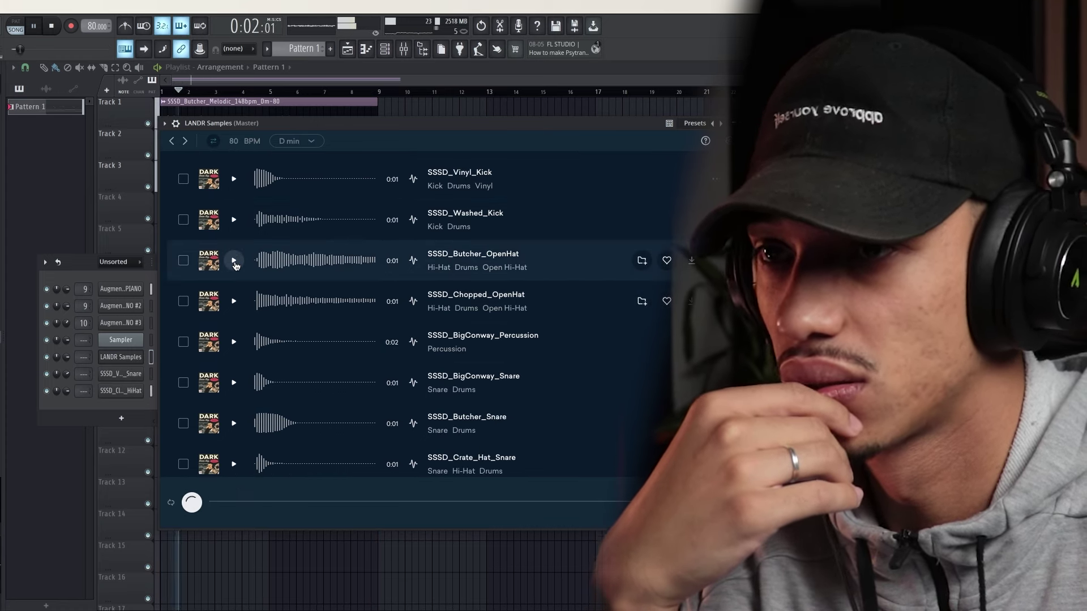
pyautogui.scroll(2, 234, 266)
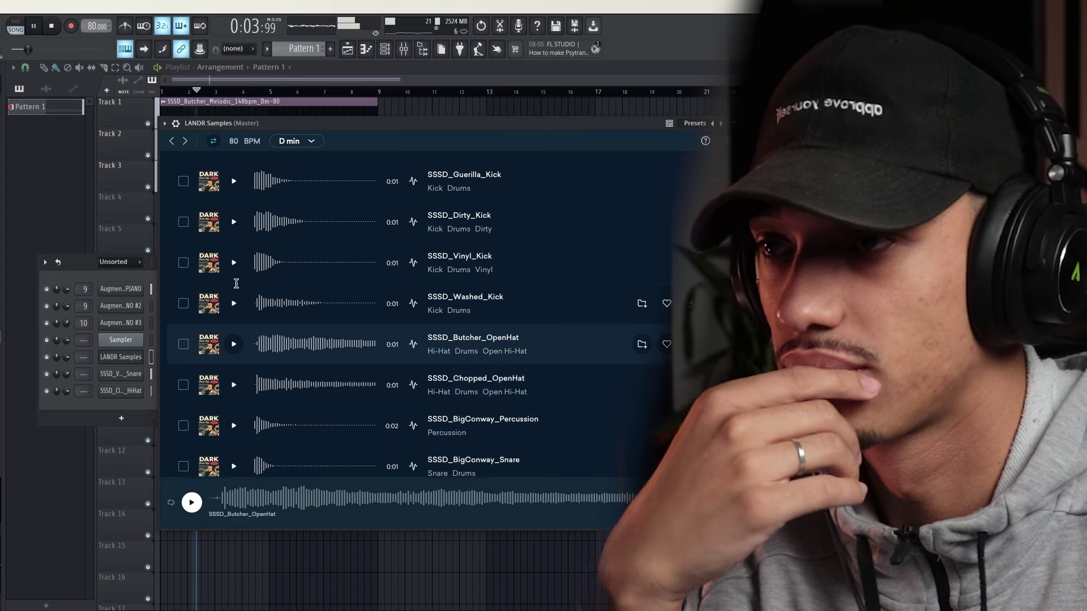
pyautogui.click(234, 262)
pyautogui.scroll(2, 243, 283)
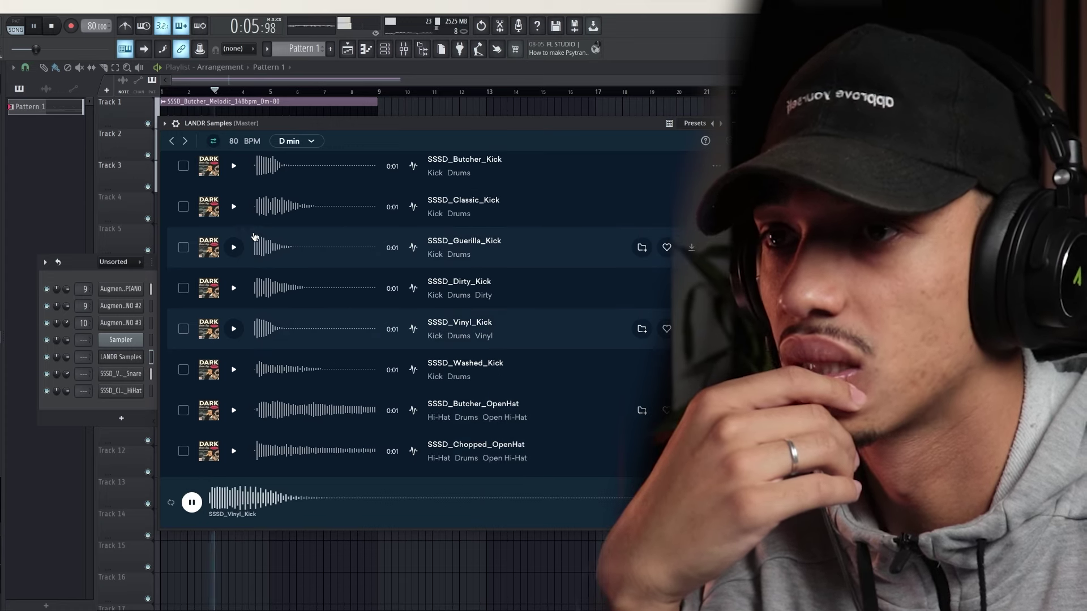
pyautogui.scroll(-10, 277, 307)
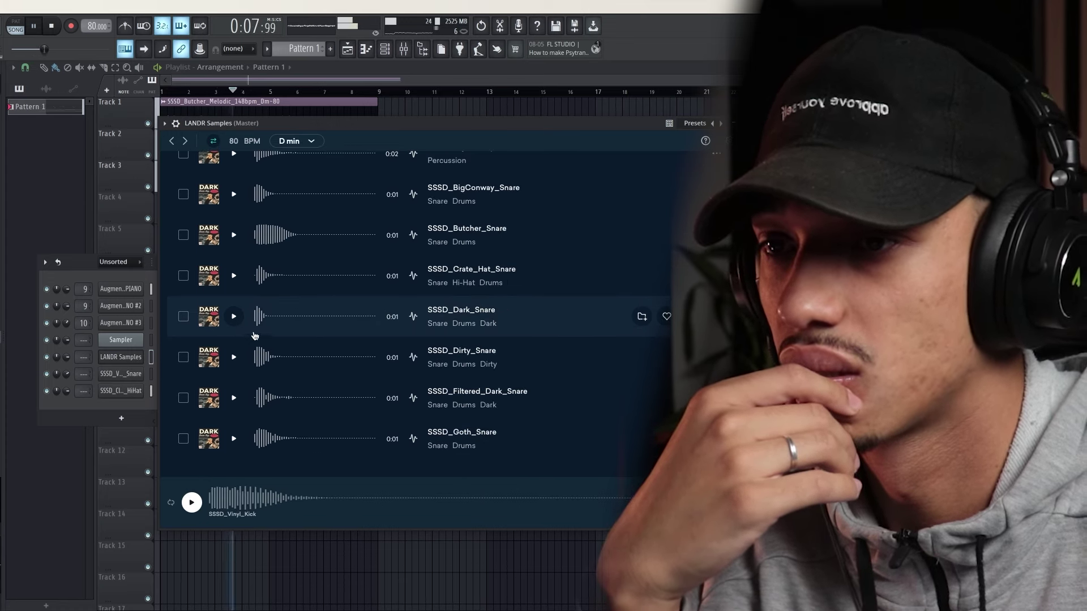
pyautogui.scroll(10, 257, 329)
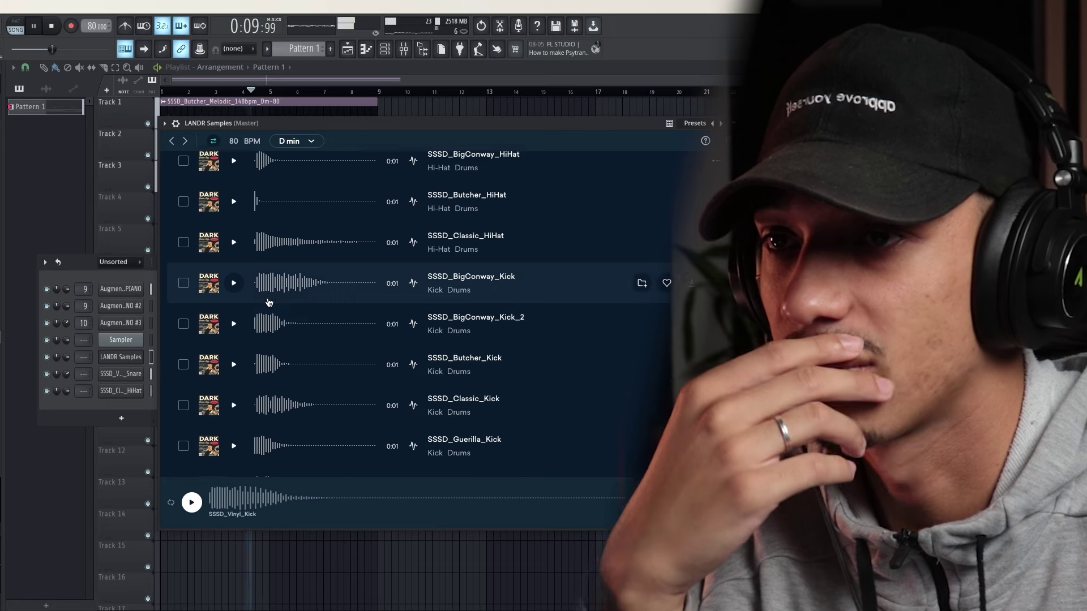
pyautogui.click(239, 225)
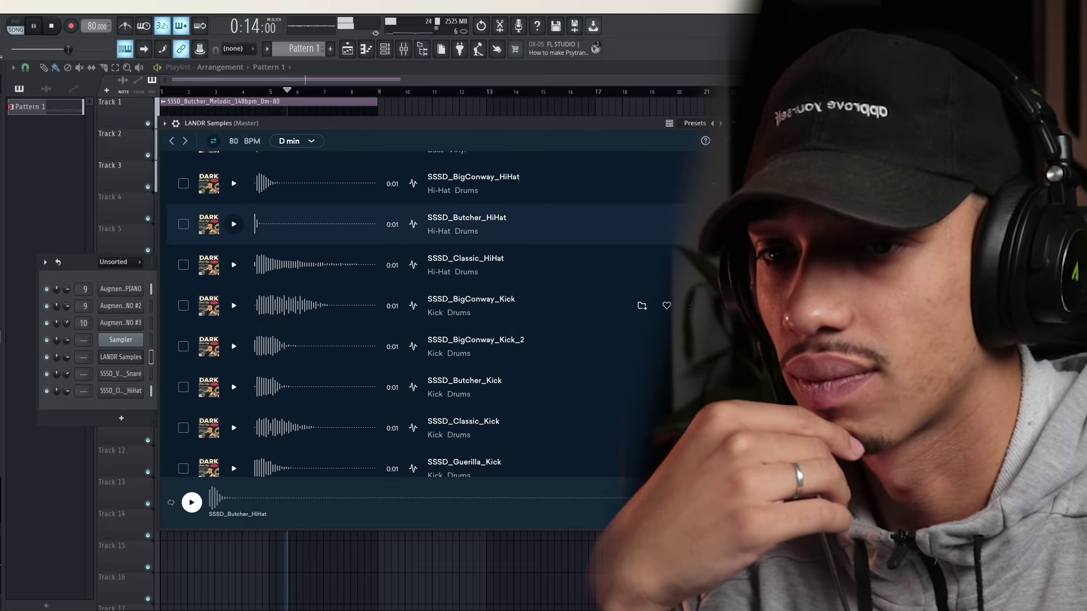
pyautogui.moveTo(114, 399); pyautogui.dragTo(113, 394)
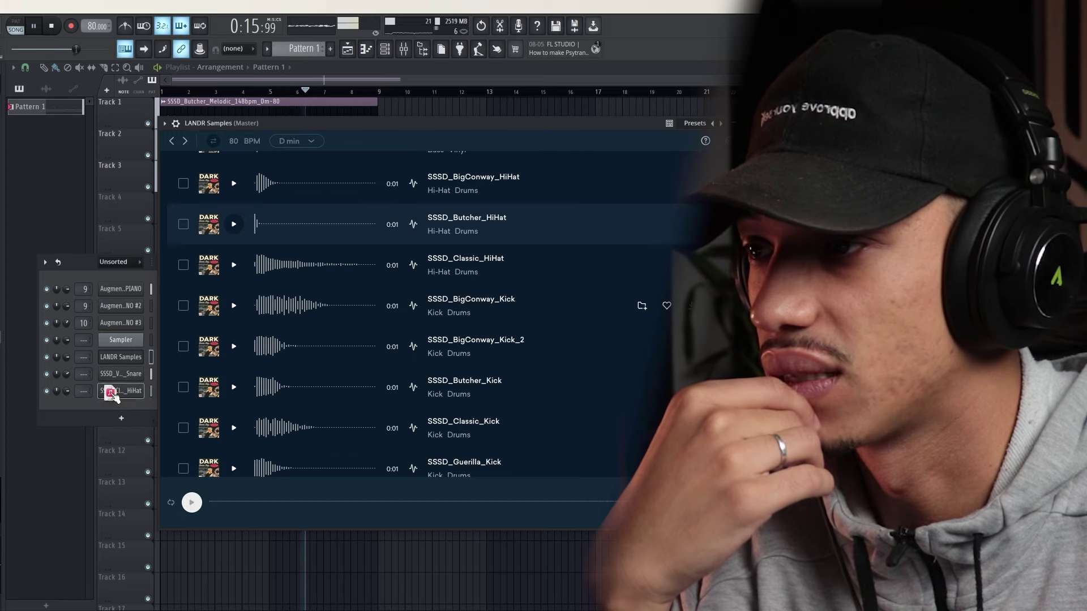
# Swap in SSSD_BigConway_HiHat on the hi-hat channel and close LANDR Samples
pyautogui.scroll(1, 265, 221)
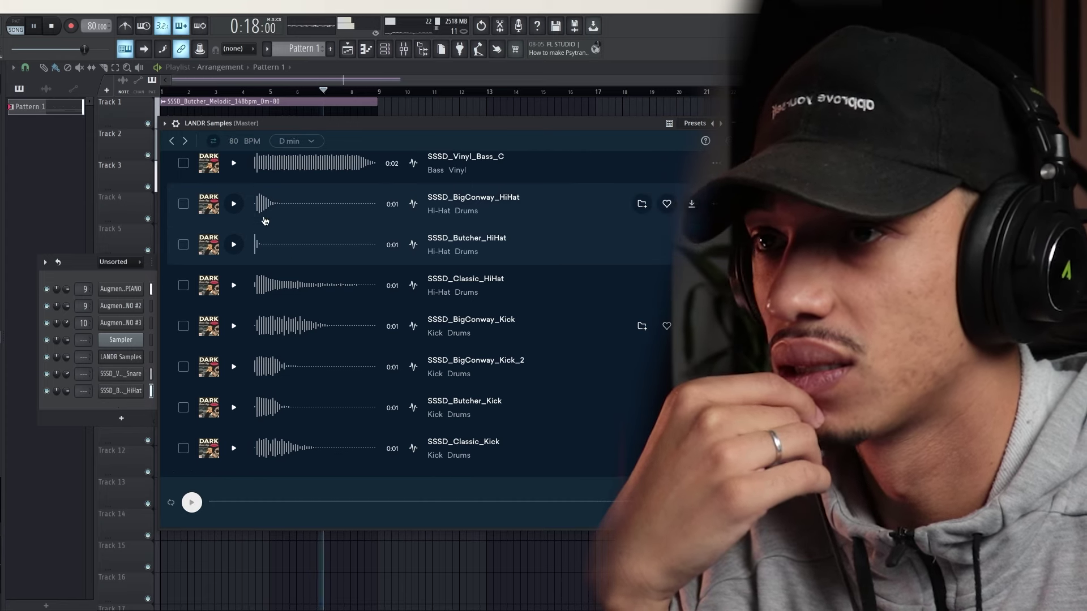
pyautogui.click(233, 204)
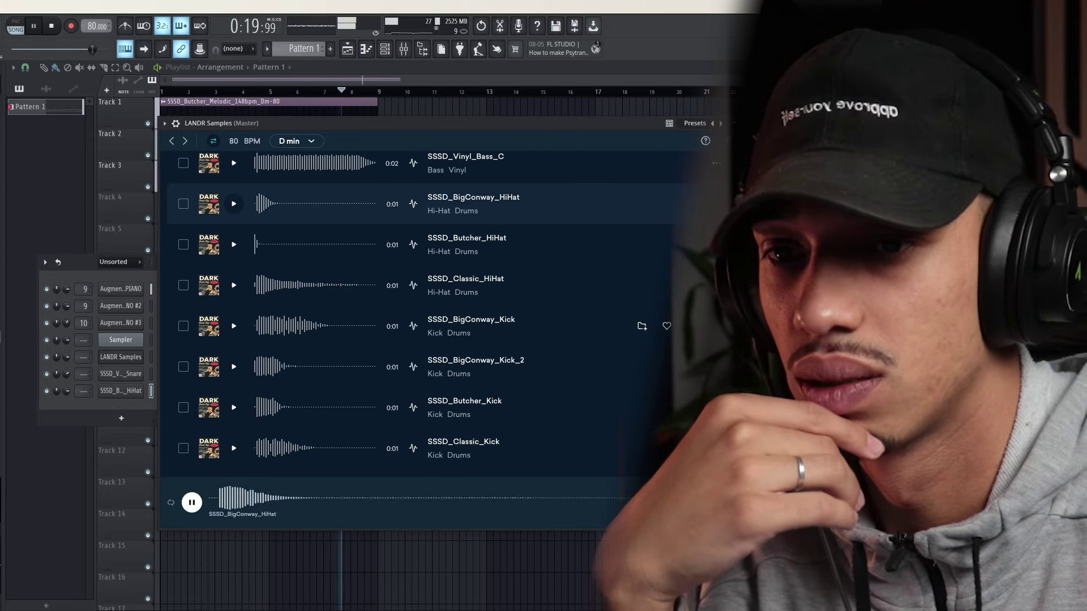
pyautogui.moveTo(232, 204); pyautogui.dragTo(116, 393)
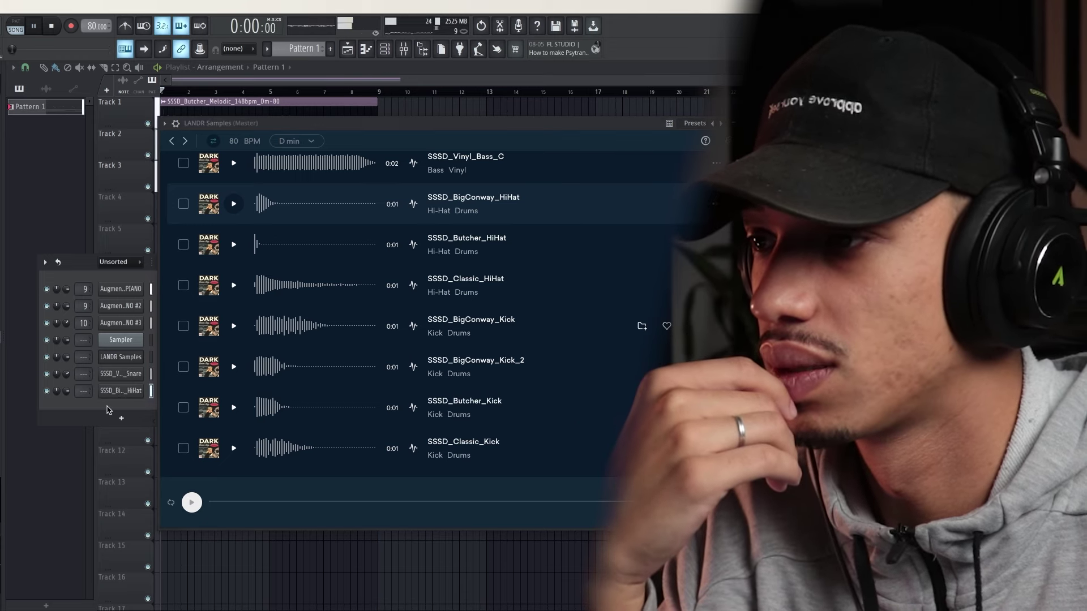
pyautogui.click(745, 123)
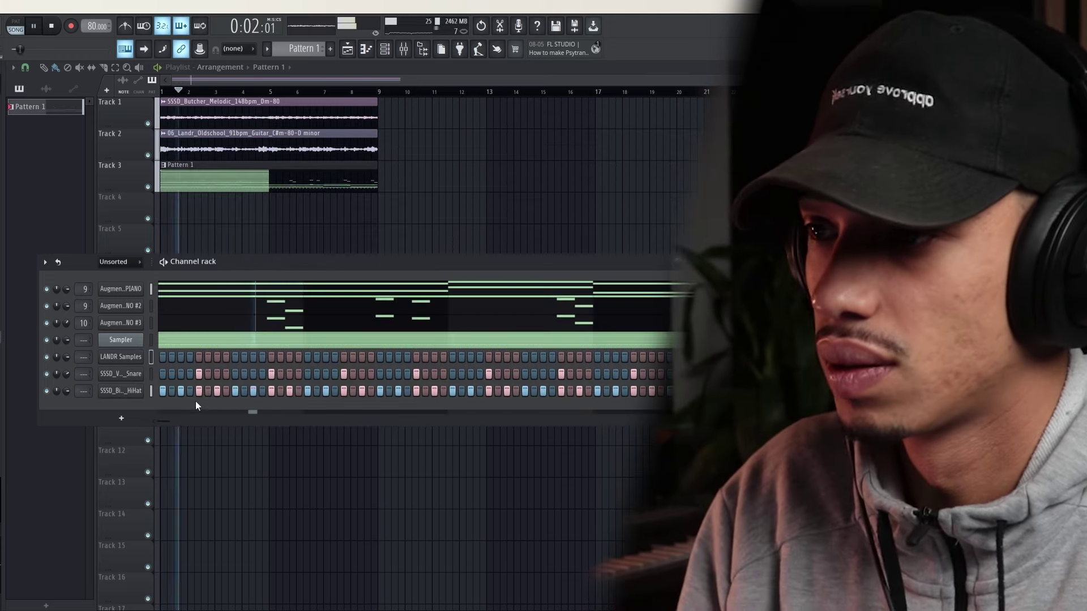
# Fill the BigConway hi-hat every four steps and add extra hits for rolls
pyautogui.rightClick(128, 391)
pyautogui.click(290, 439)
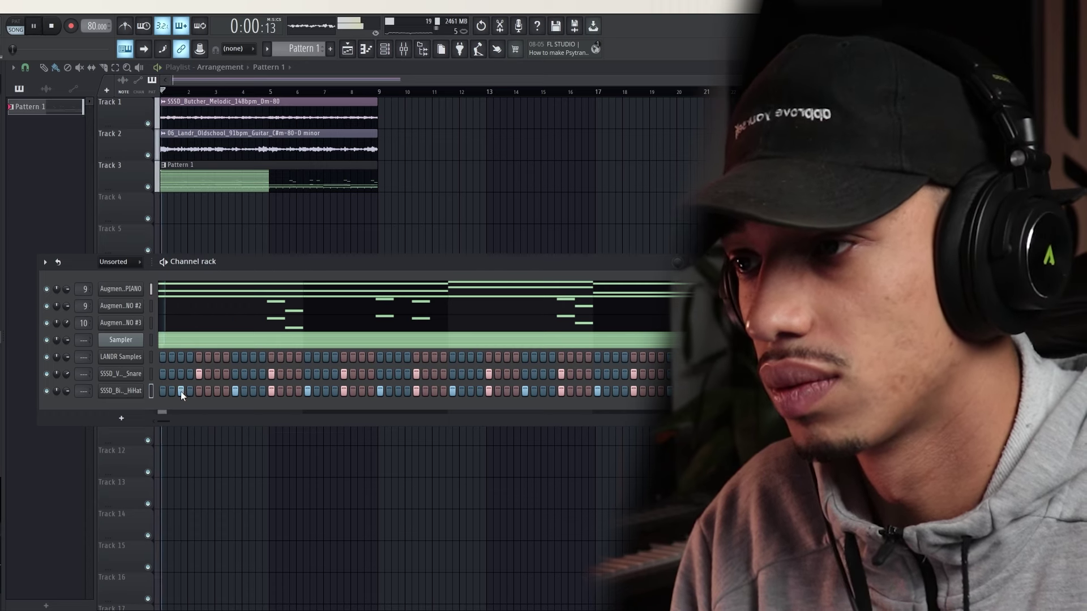
pyautogui.click(181, 391)
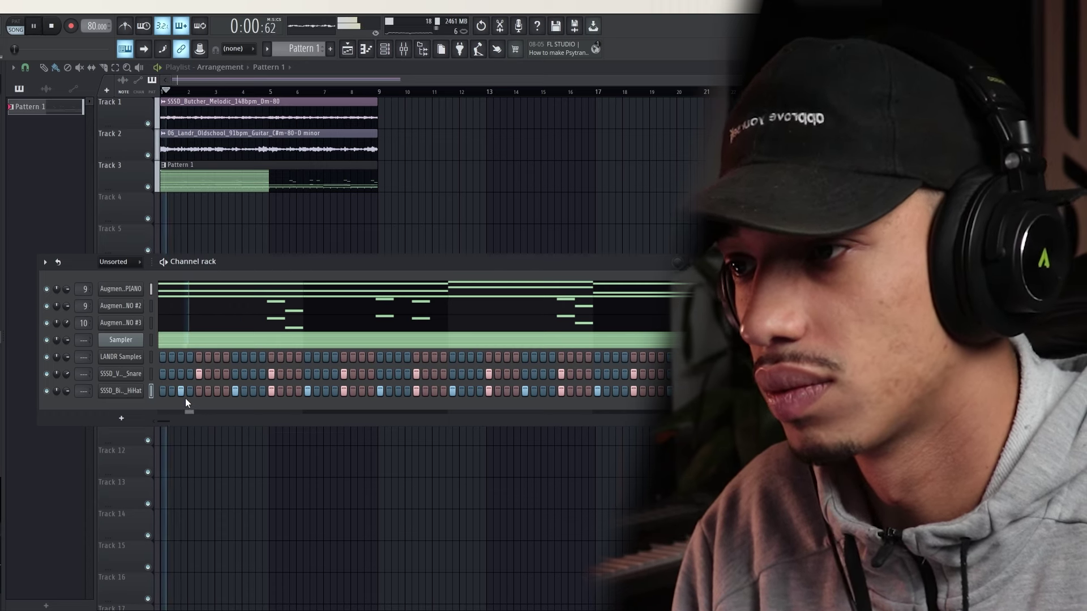
pyautogui.click(217, 391)
pyautogui.click(252, 391)
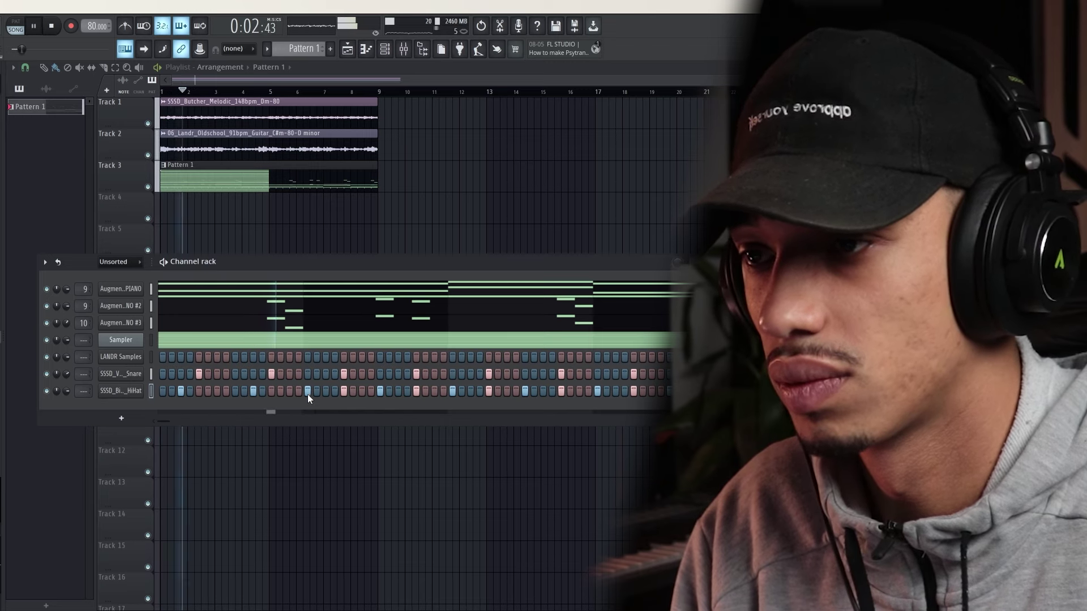
# Fine-tune the roll steps while replaying the pattern, then check the hi-hat's Sampler settings
pyautogui.press('space')
pyautogui.press('space')
pyautogui.click(235, 391)
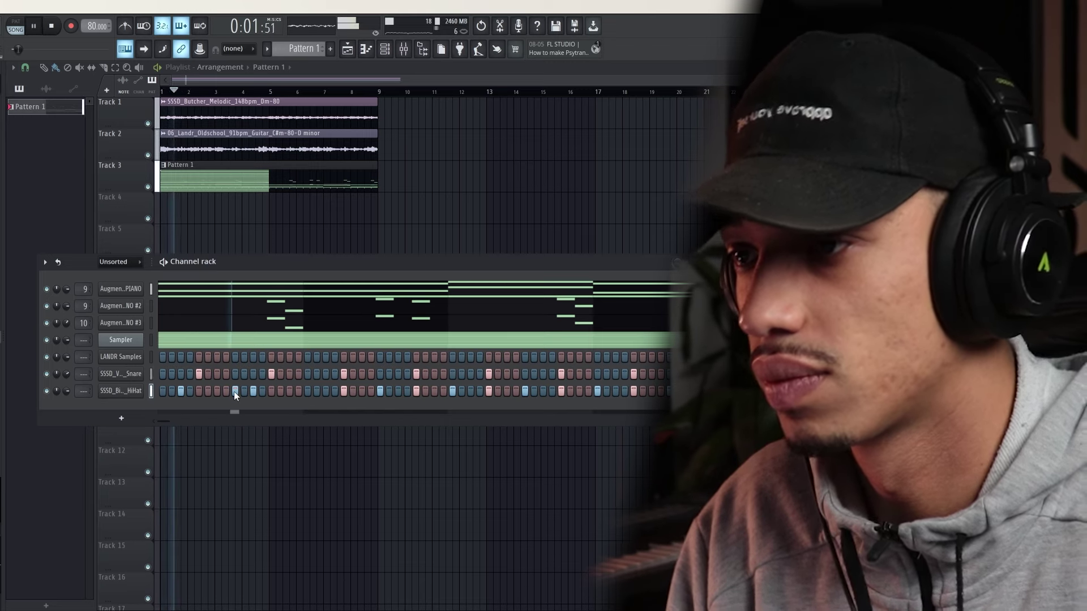
pyautogui.press('space')
pyautogui.press('space')
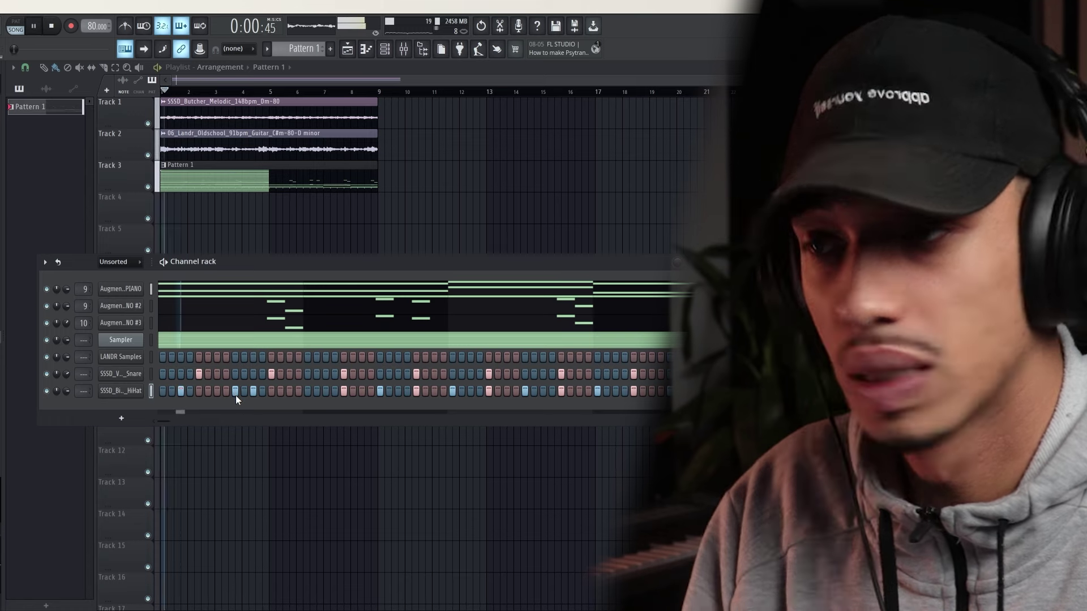
pyautogui.click(232, 392)
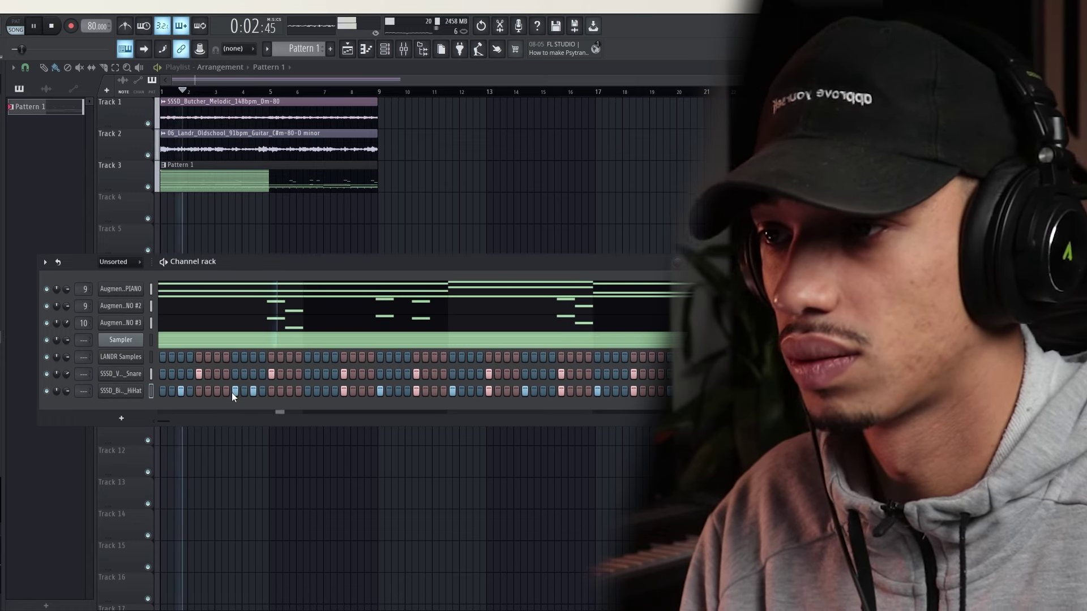
pyautogui.press('space')
pyautogui.press('space')
pyautogui.click(243, 395)
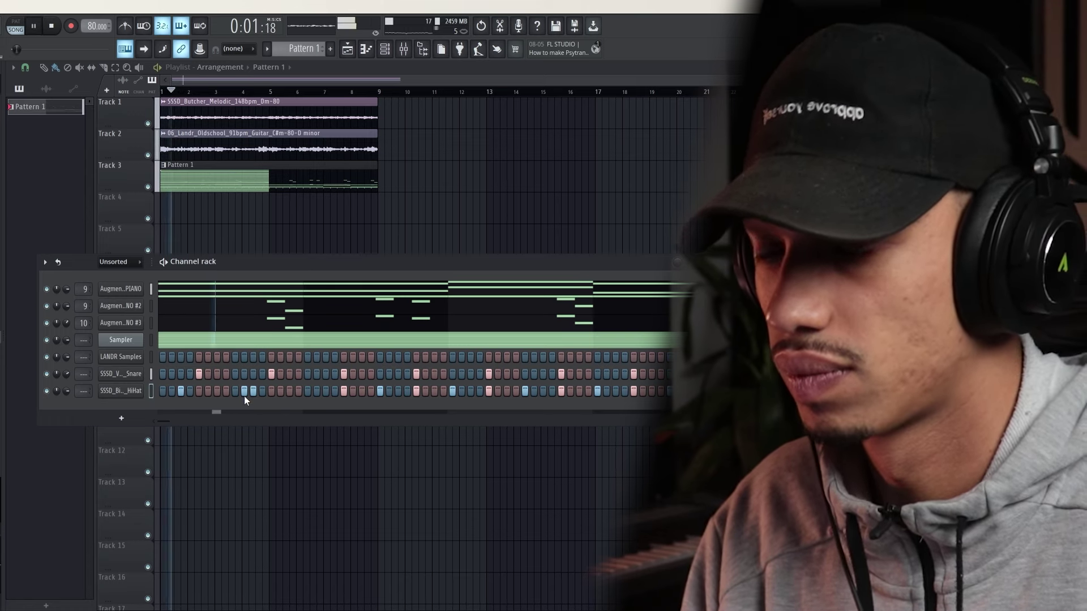
pyautogui.press('space')
pyautogui.press('space')
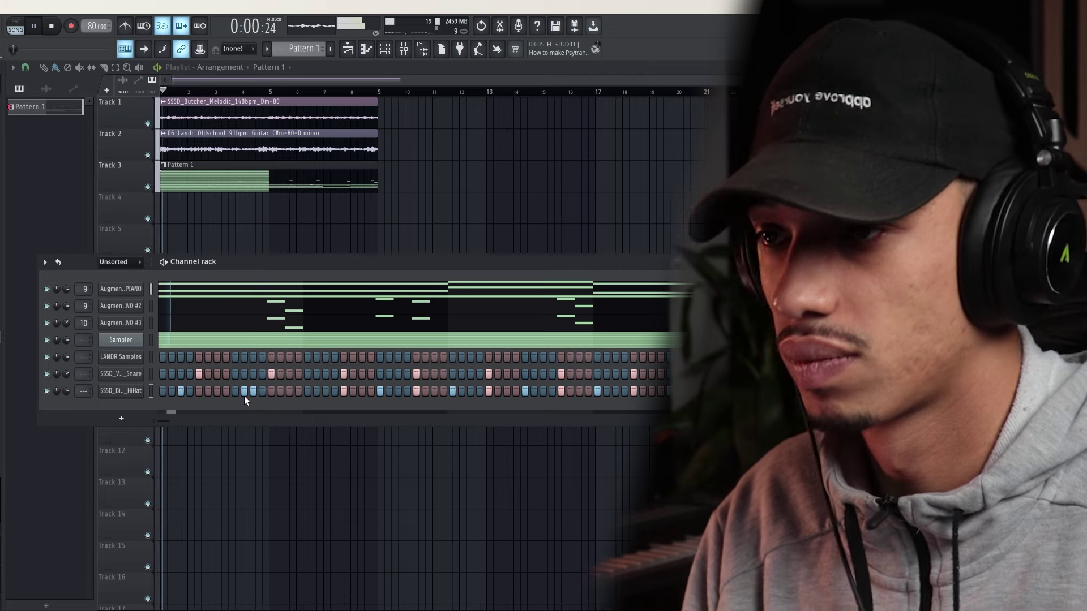
pyautogui.click(113, 395)
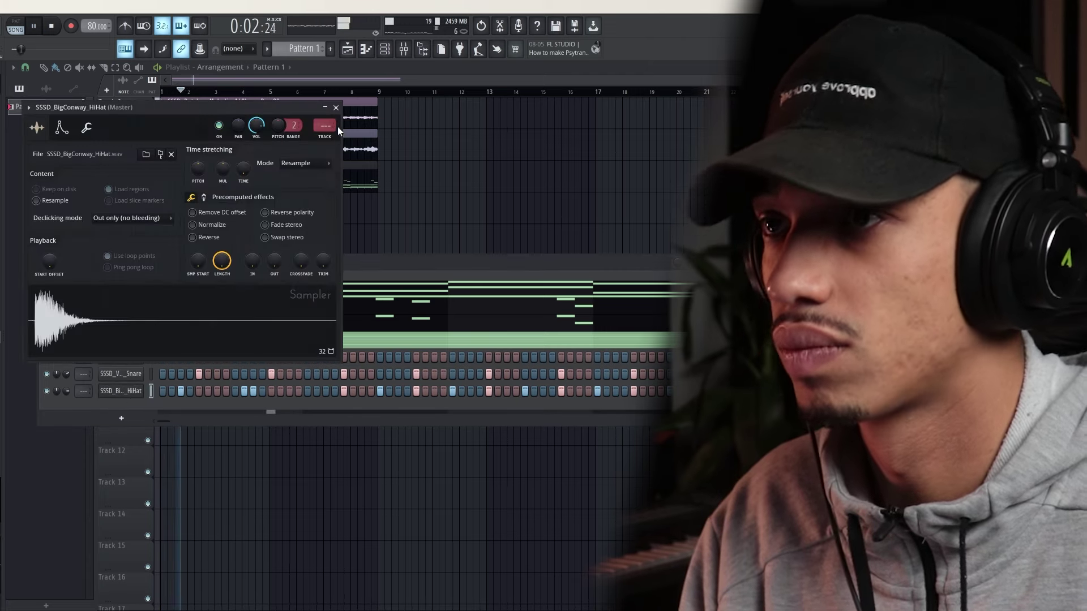
pyautogui.click(335, 107)
# Stop playback and browse to DrumKits > Boom Bap > 9th Wonder Kit > Hi-Hats
pyautogui.press('space')
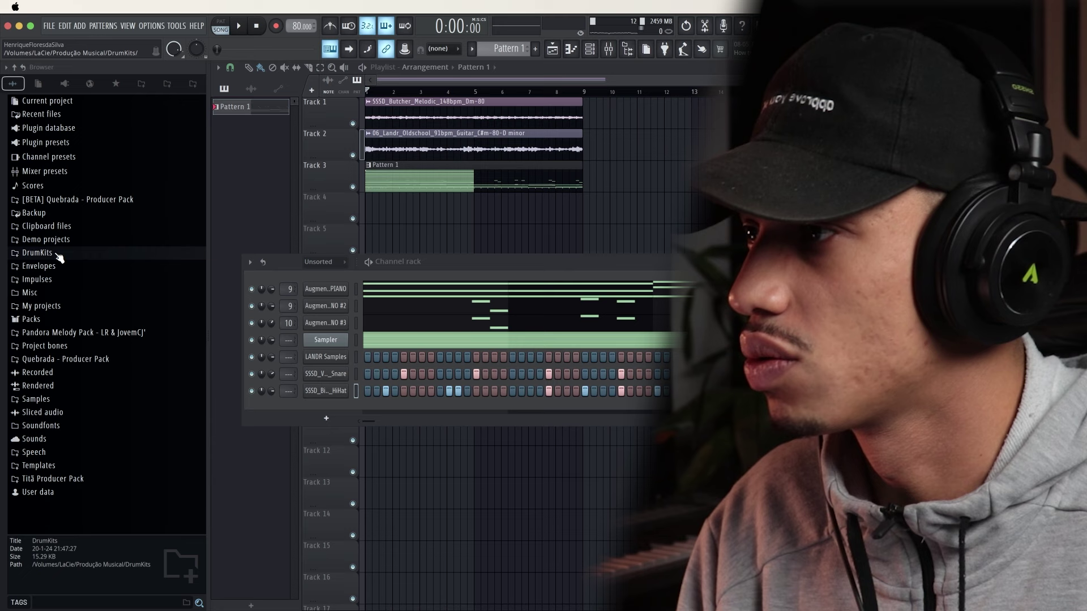
pyautogui.click(37, 253)
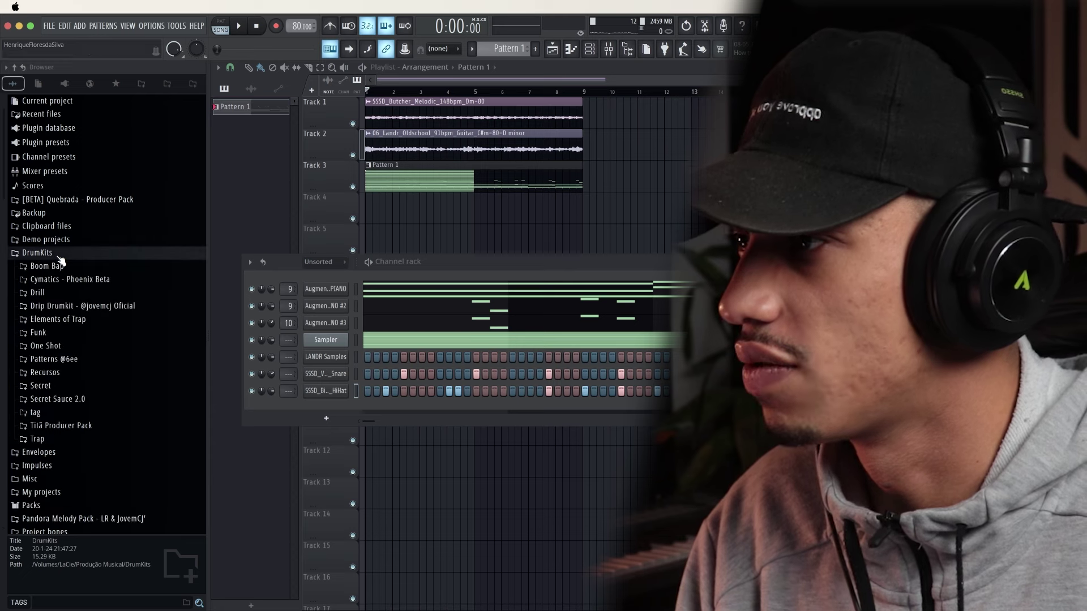
pyautogui.click(47, 266)
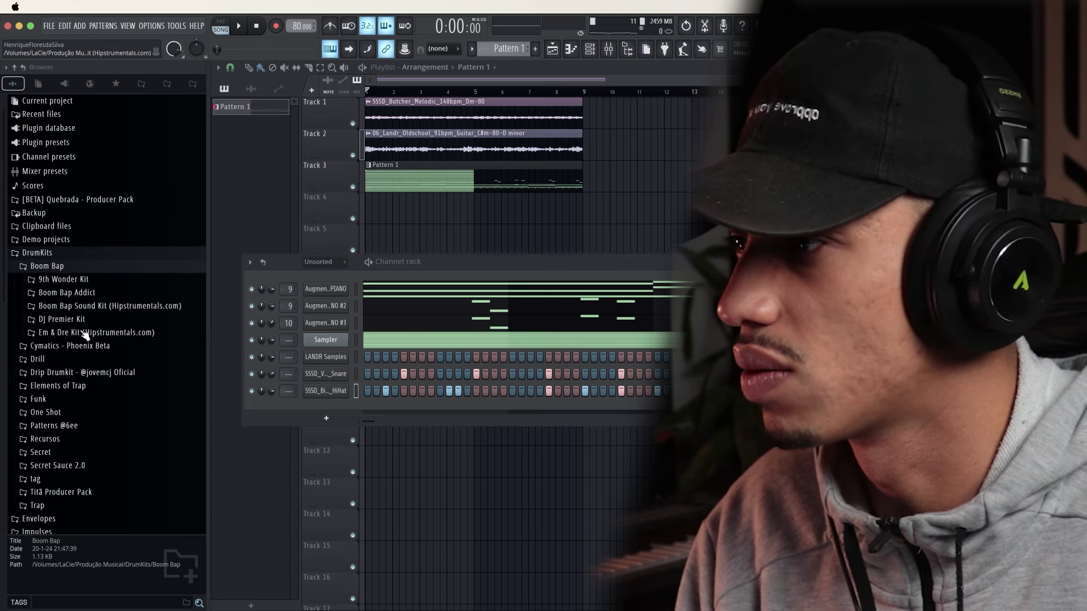
pyautogui.click(111, 306)
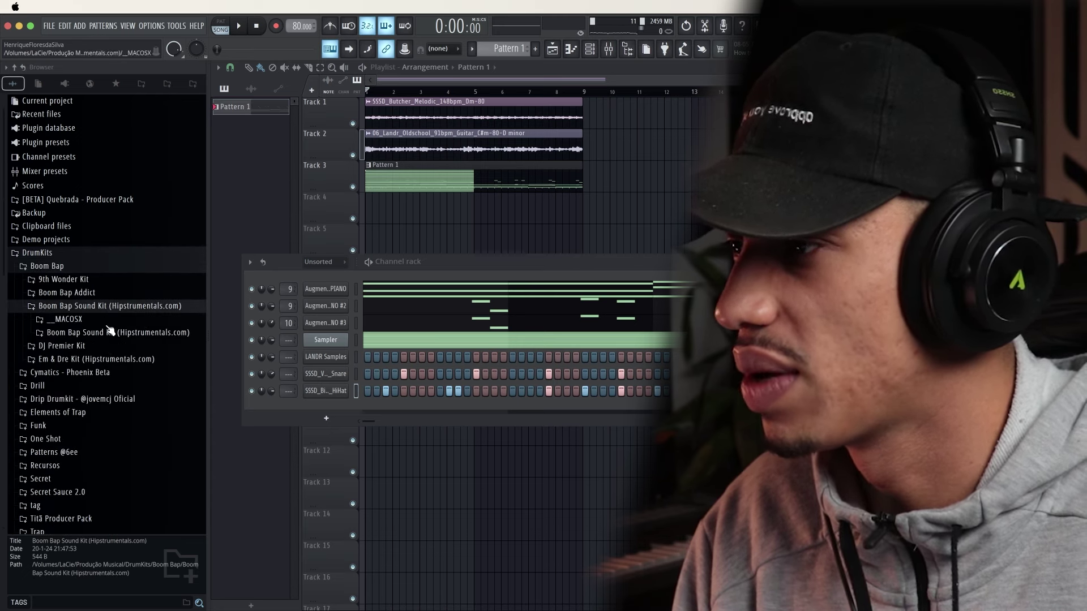
pyautogui.click(79, 293)
pyautogui.click(80, 280)
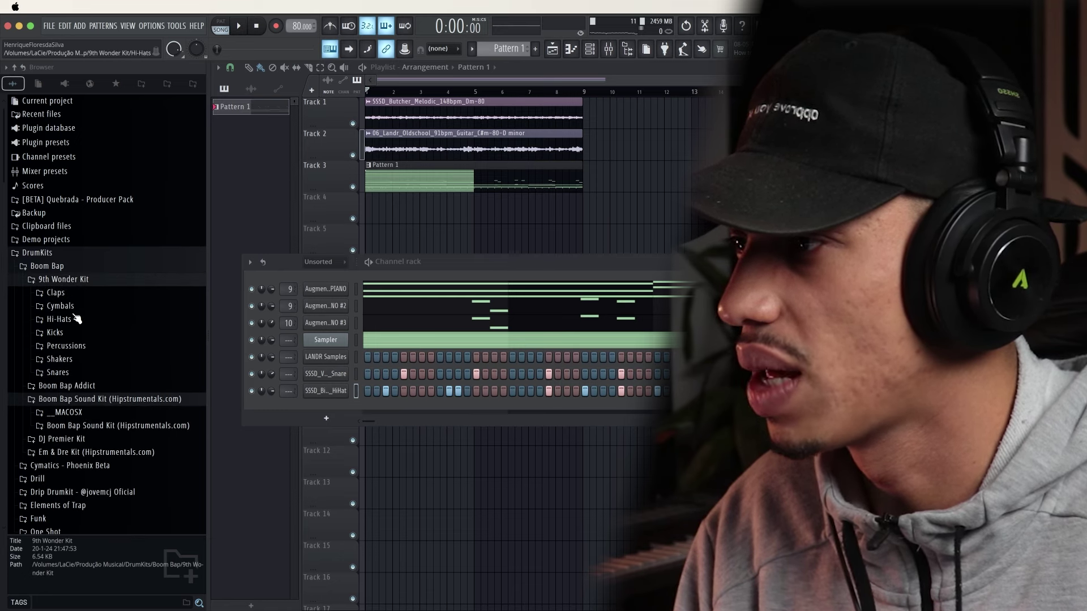
pyautogui.click(74, 323)
# Audition Cal_H and Cev_H1–H3, then load Cev_H2 onto the hi-hat channel and play
pyautogui.click(77, 323)
pyautogui.click(81, 284)
pyautogui.click(79, 187)
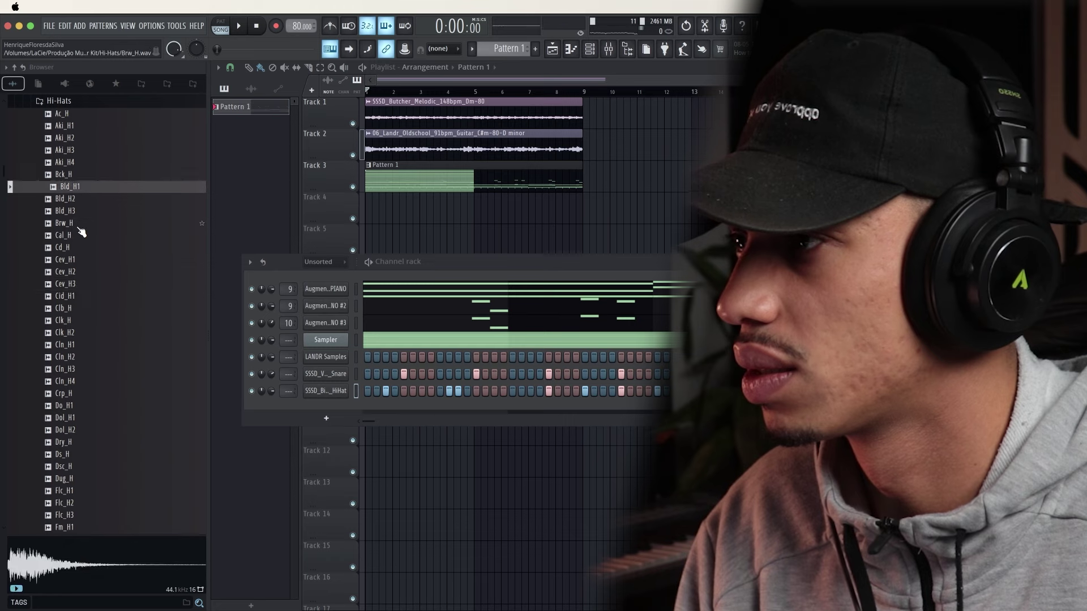
pyautogui.click(77, 236)
pyautogui.click(78, 262)
pyautogui.click(76, 272)
pyautogui.click(74, 284)
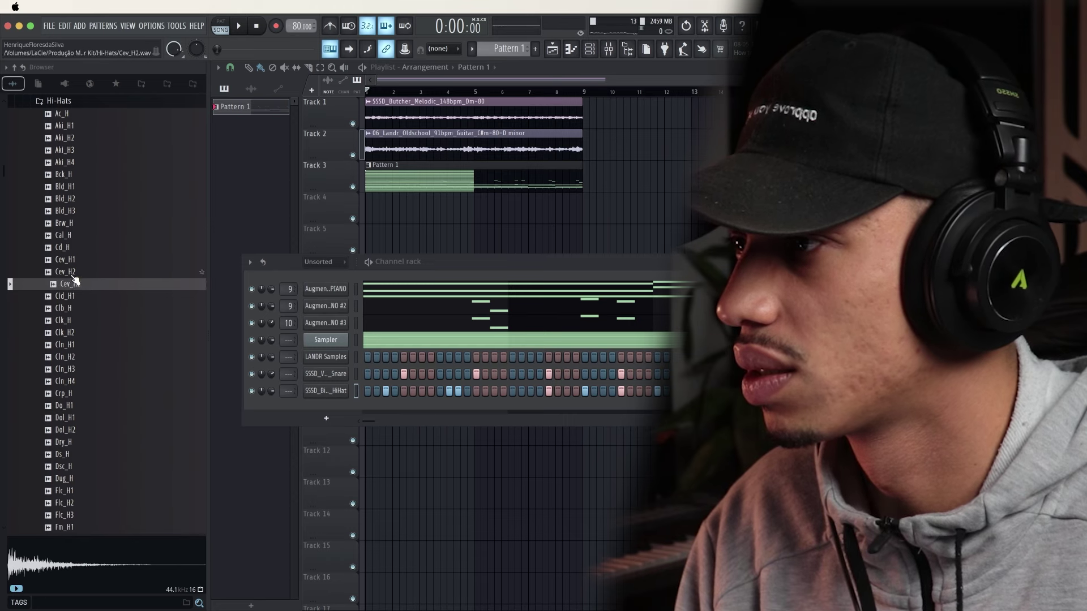
pyautogui.moveTo(75, 273); pyautogui.dragTo(327, 395)
pyautogui.press('space')
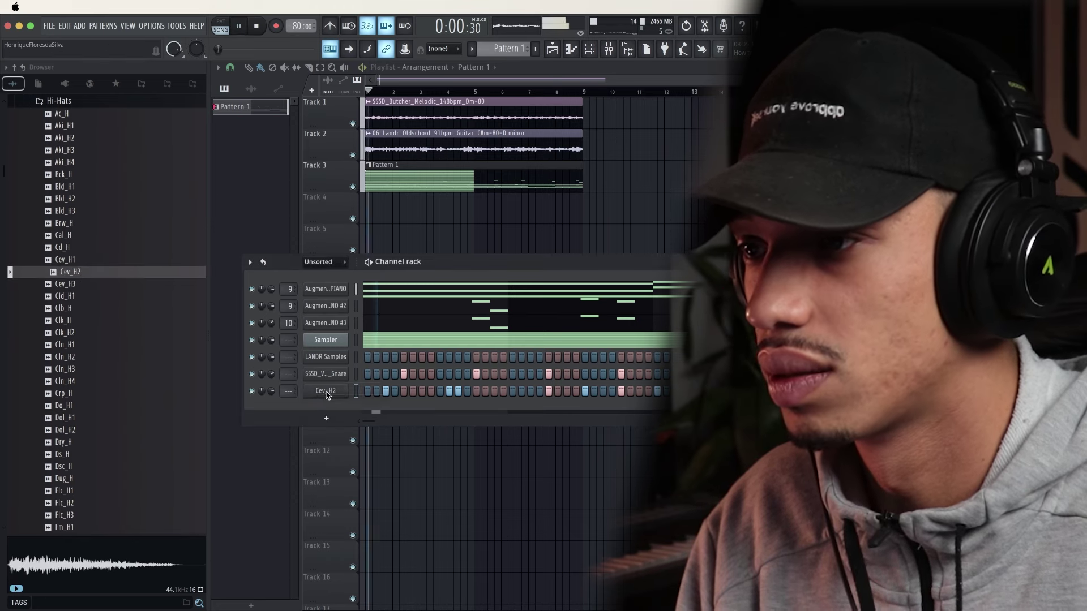
# Fill the Cev_H2 step row and audition the Cev_H3 hi-hat
pyautogui.rightClick(327, 394)
pyautogui.click(491, 428)
pyautogui.press('F6')
pyautogui.press('space')
pyautogui.press('space')
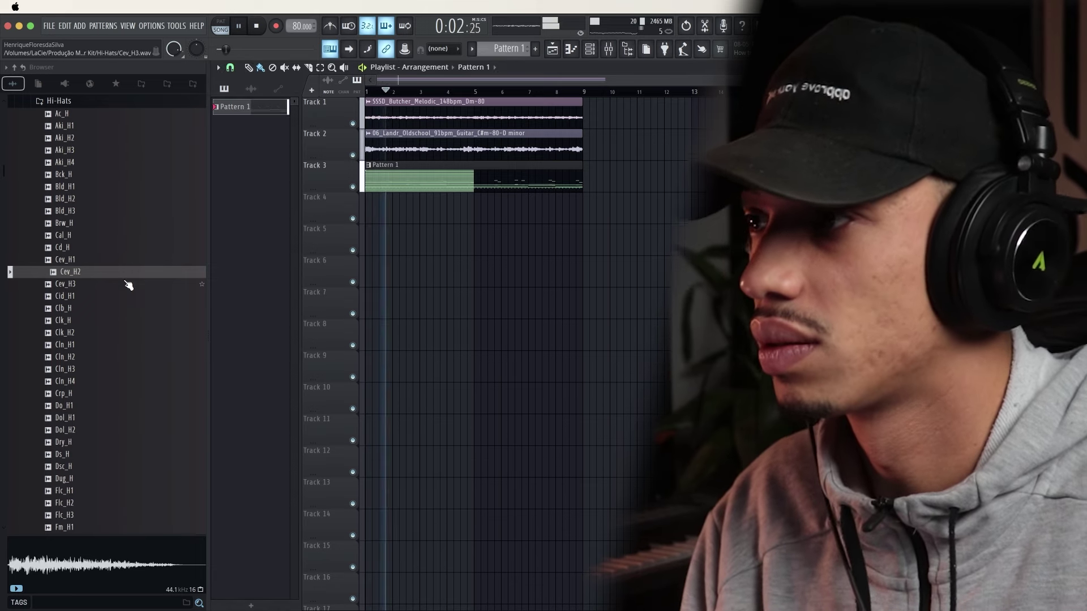
pyautogui.click(82, 284)
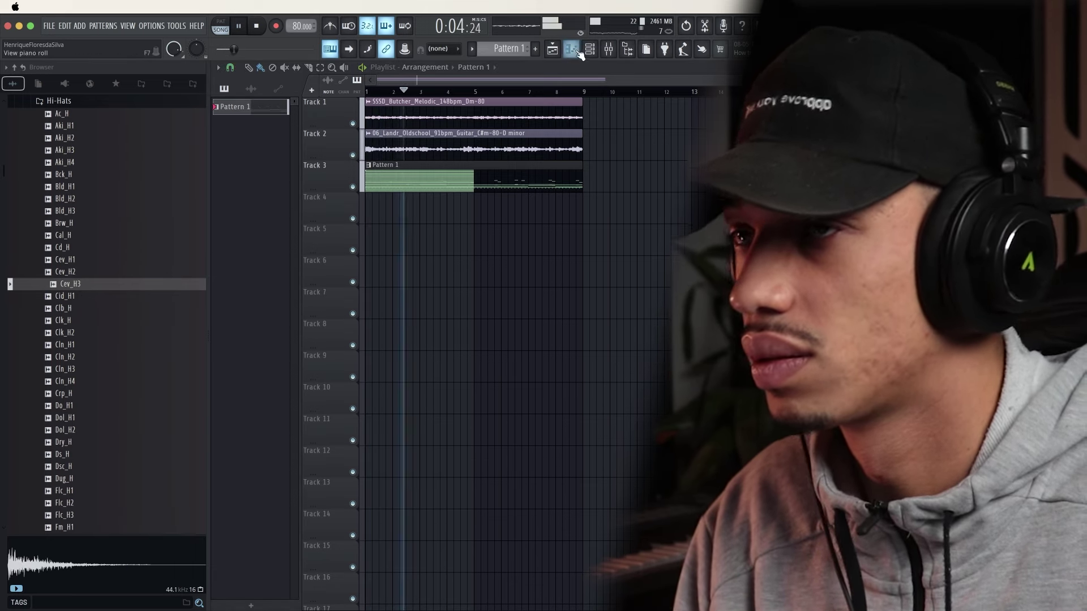
pyautogui.press('F6')
# Compare Cev_H3 and Cev_H1 on the hi-hat channel, then return it to Cev_H2
pyautogui.moveTo(85, 284); pyautogui.dragTo(329, 399)
pyautogui.press('space')
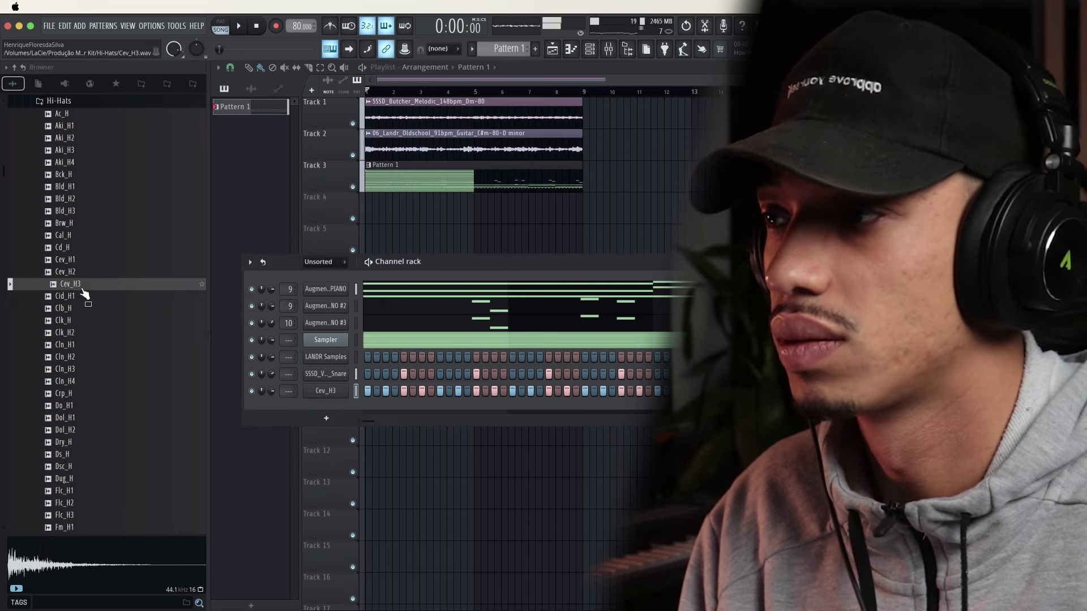
pyautogui.moveTo(71, 260); pyautogui.dragTo(334, 394)
pyautogui.press('space')
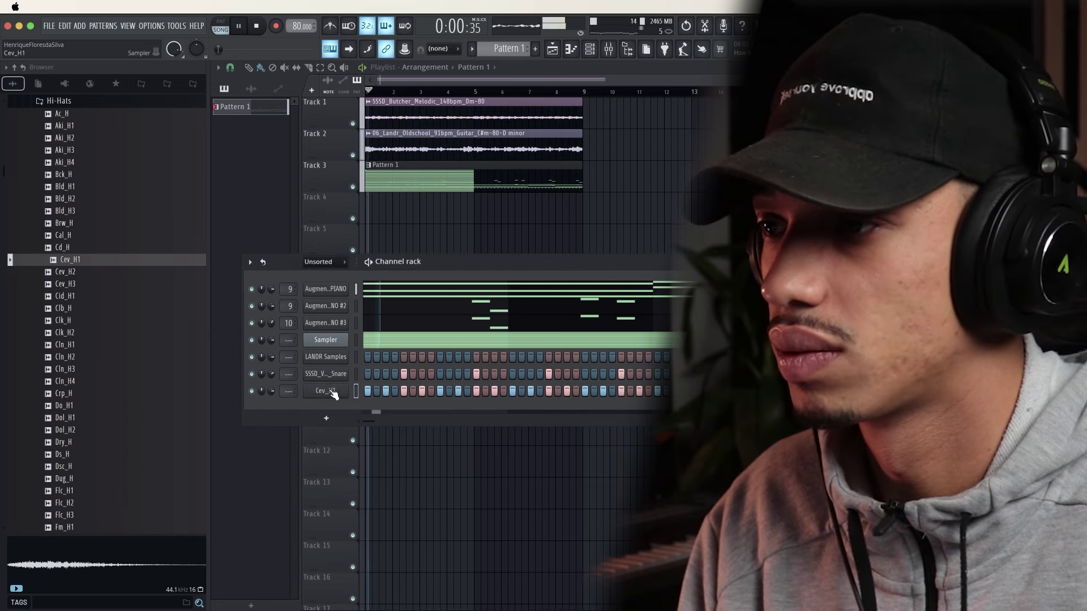
pyautogui.moveTo(71, 272); pyautogui.dragTo(353, 403)
pyautogui.press('space')
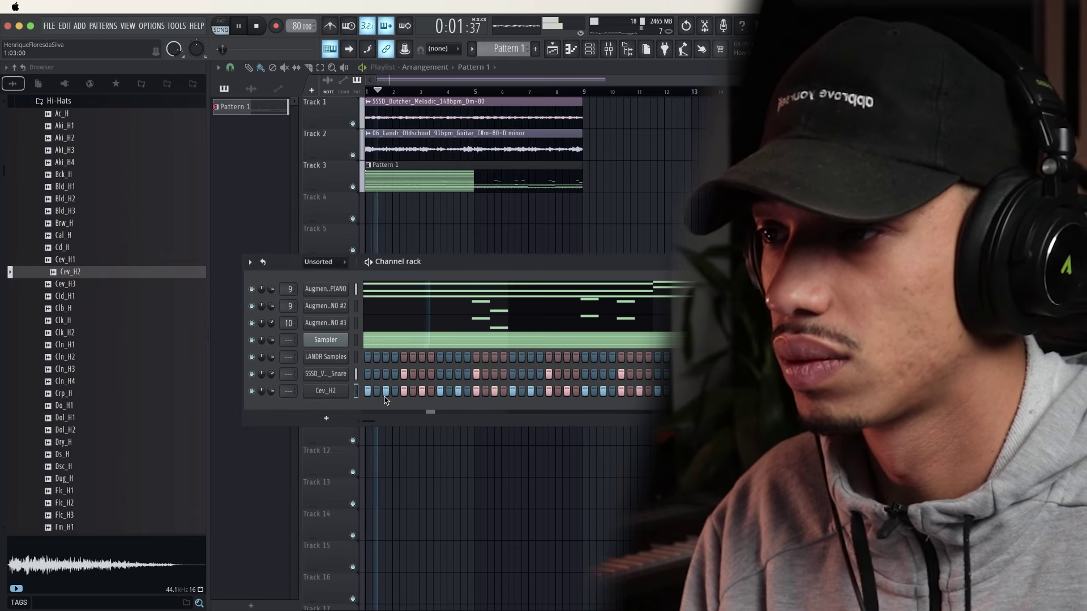
# Remove the third and a later Cev_H2 hit from the step row
pyautogui.rightClick(384, 396)
pyautogui.press('space')
pyautogui.press('space')
pyautogui.press('space')
pyautogui.press('space')
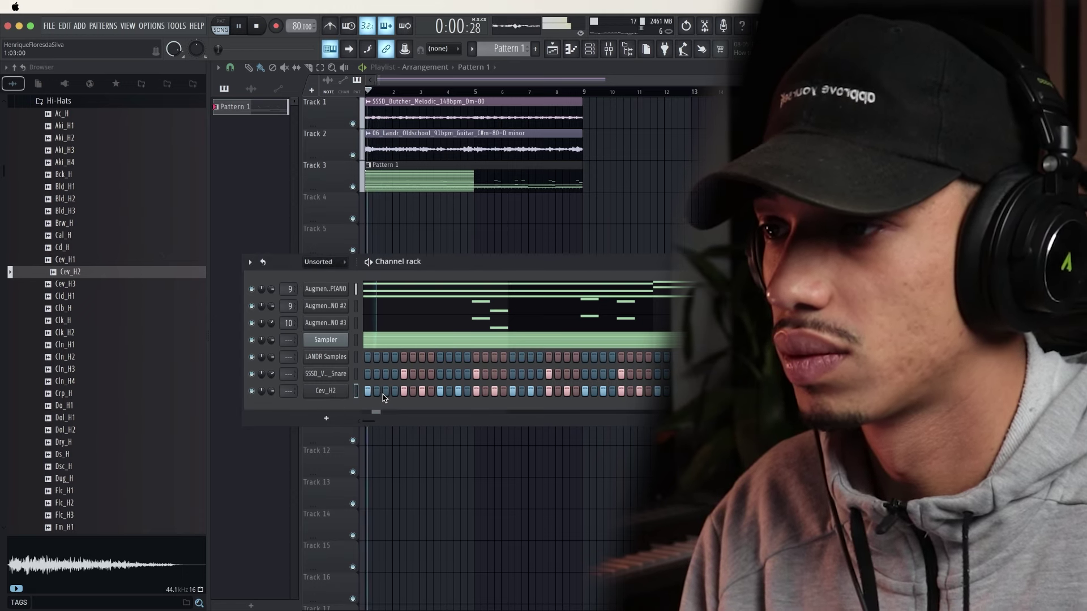
pyautogui.press('space')
pyautogui.press('space')
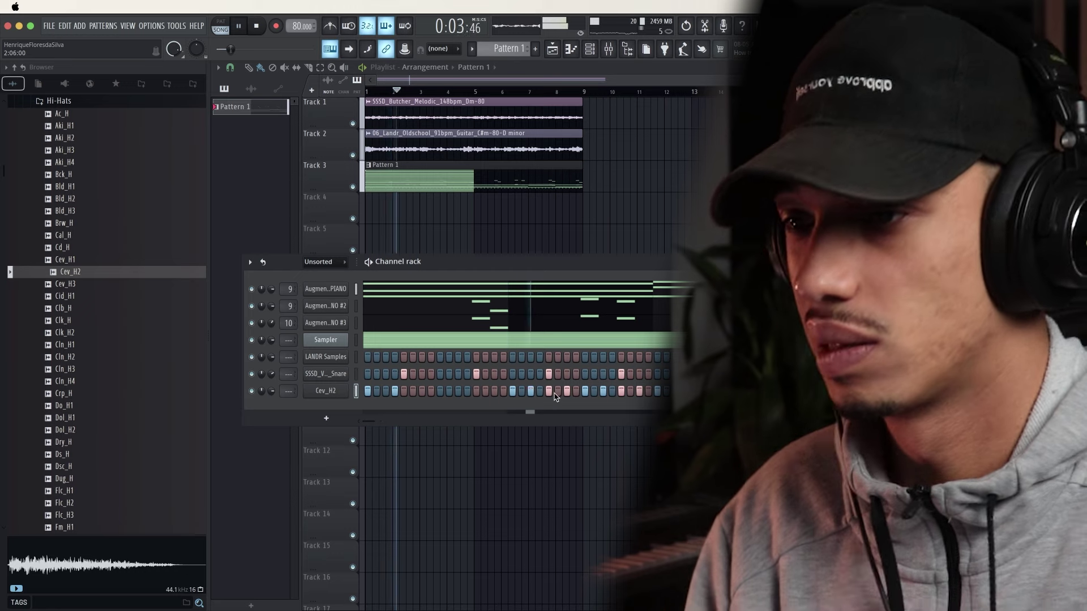
pyautogui.rightClick(549, 393)
pyautogui.press('space')
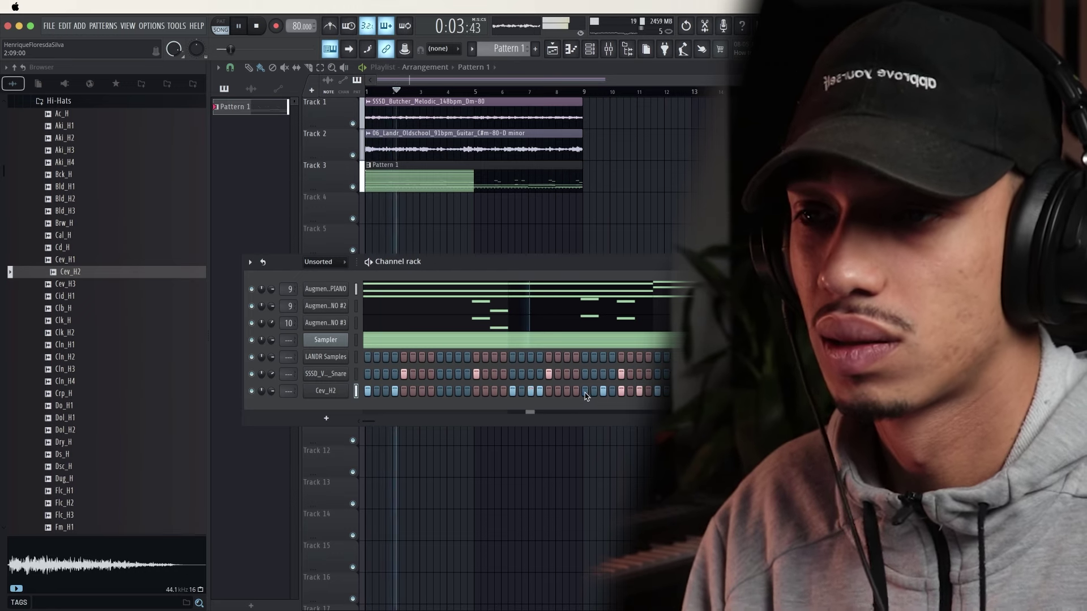
pyautogui.rightClick(342, 390)
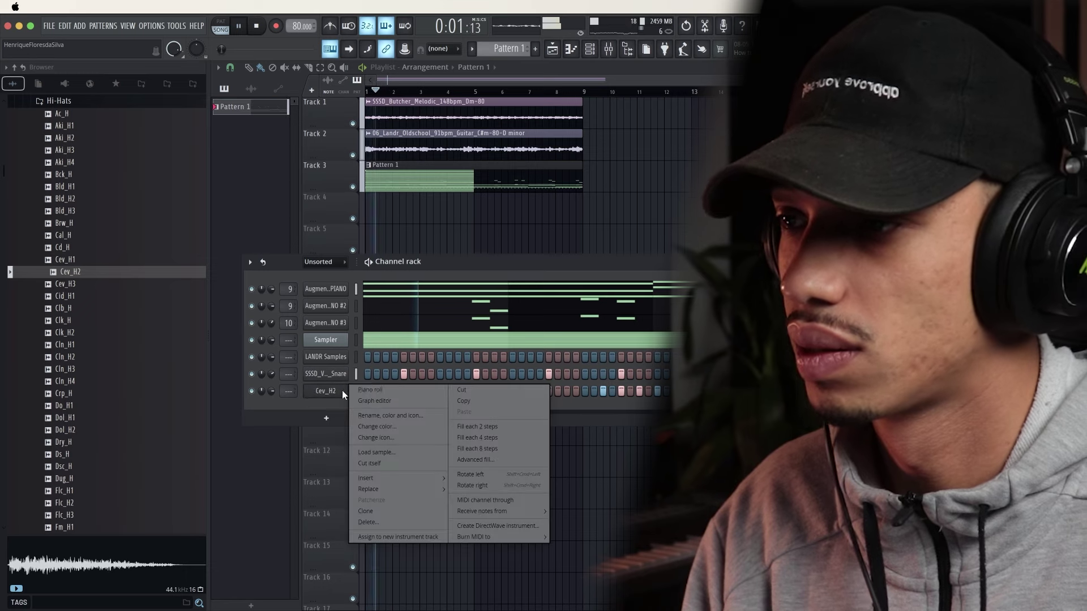
# Remove the last C5 hi-hat note in the Cev_H2 piano roll
pyautogui.click(374, 390)
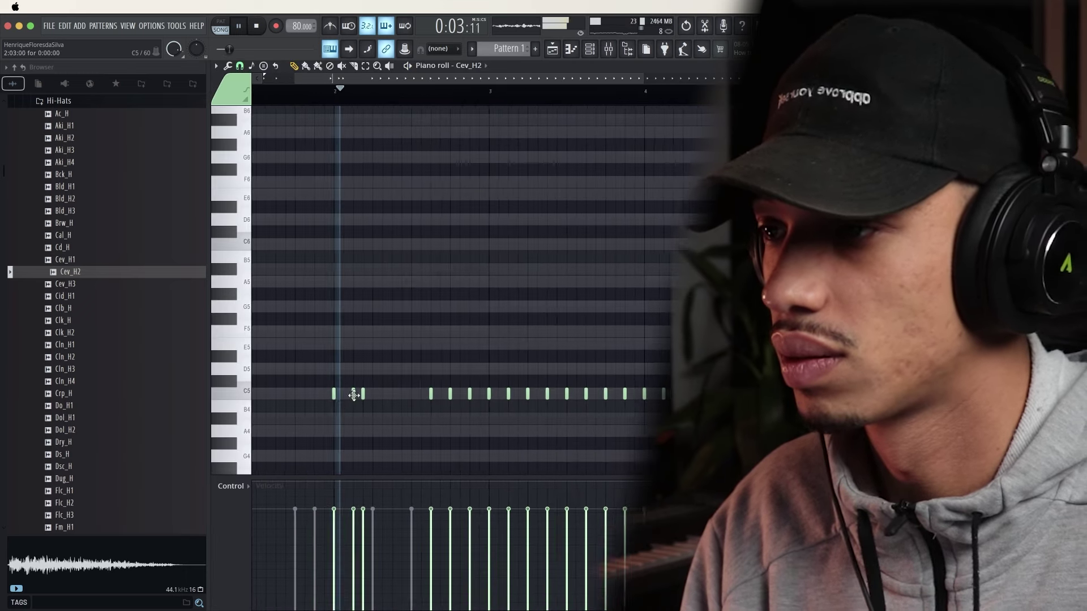
pyautogui.rightClick(354, 396)
pyautogui.scroll(2, 357, 403)
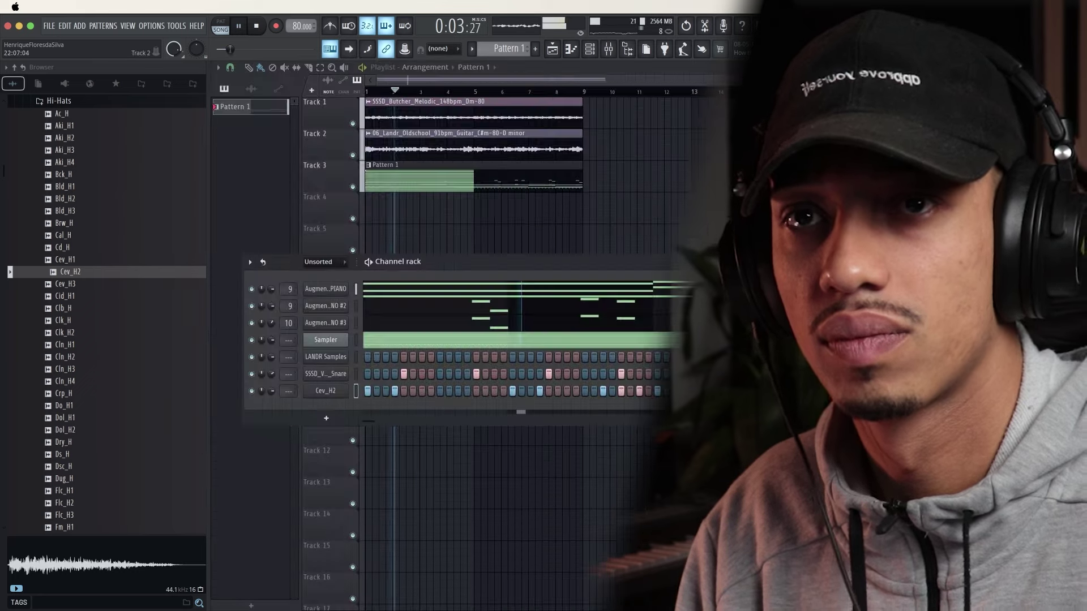
pyautogui.press('F7')
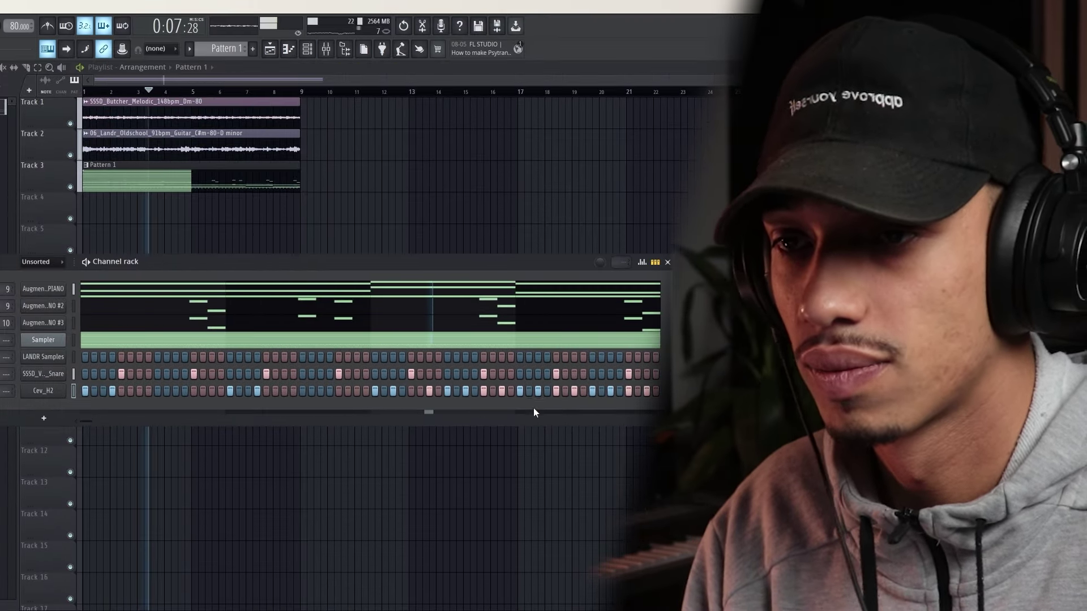
# Reopen the Cev_H2 piano roll and duplicate the opening-bar hits with Ctrl+B
pyautogui.rightClick(67, 387)
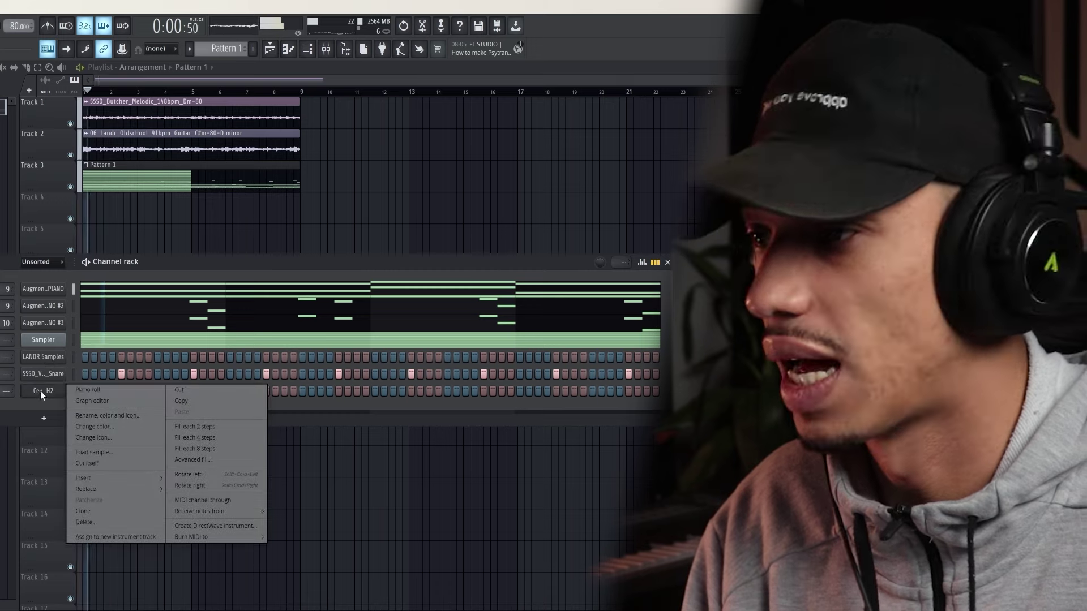
pyautogui.click(75, 391)
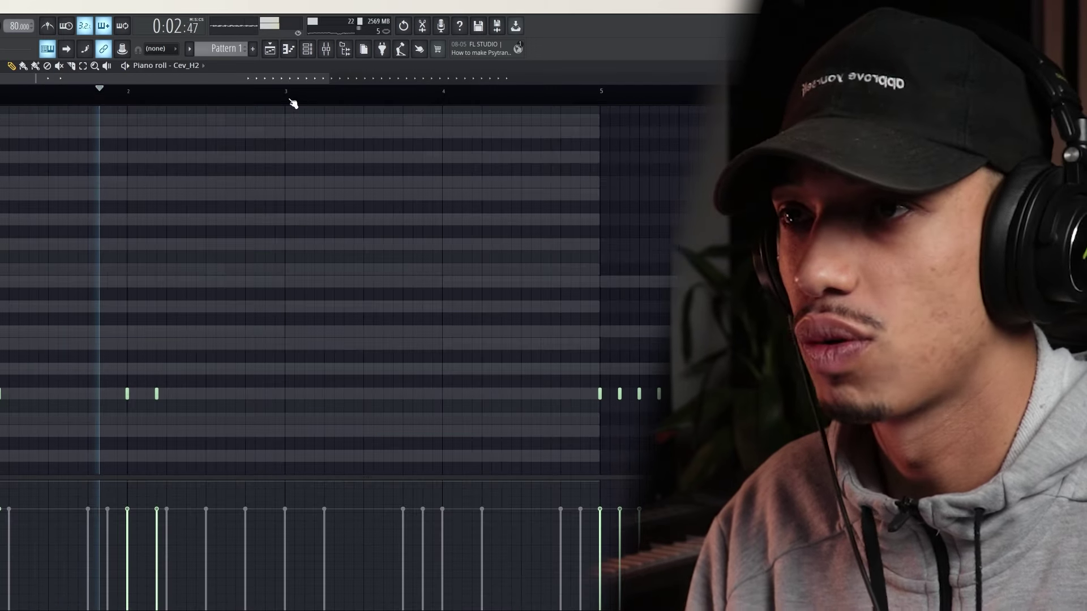
pyautogui.moveTo(289, 100); pyautogui.dragTo(3, 97)
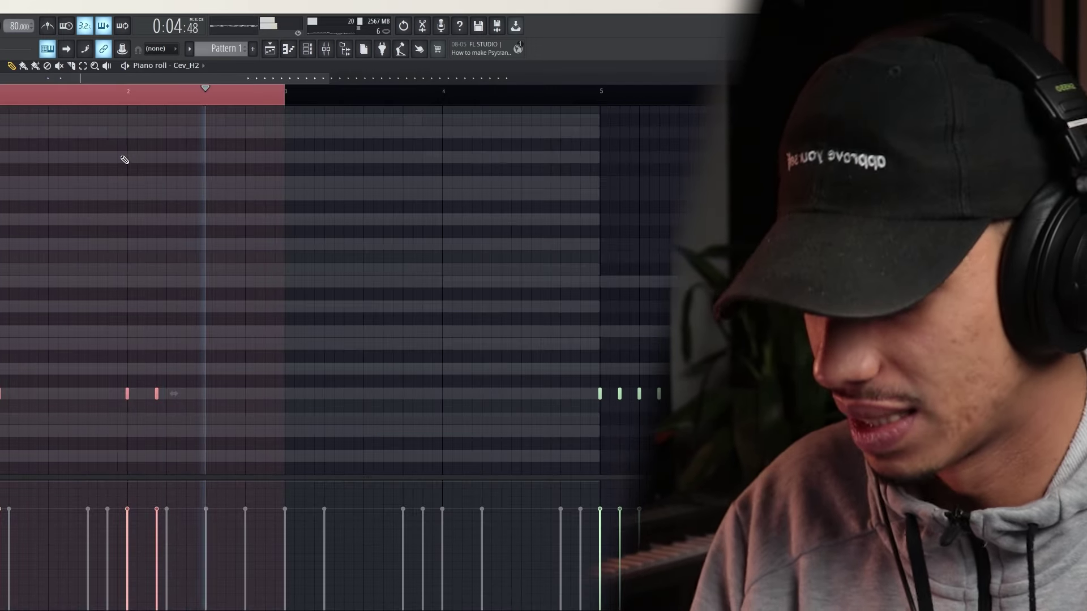
pyautogui.hotkey('ctrl', 'b')
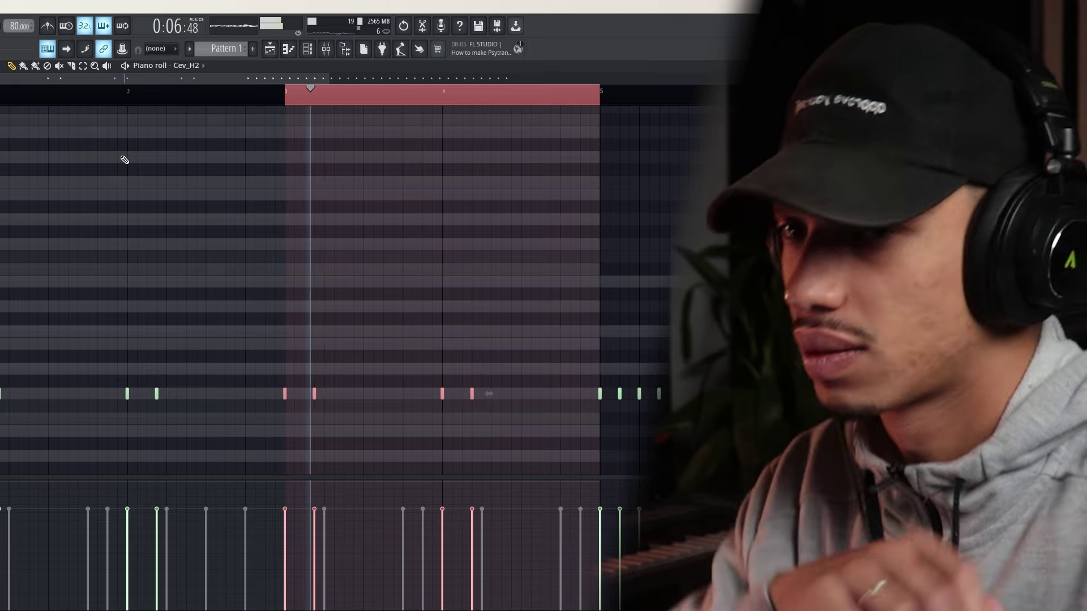
# Add an A#4 and an A4 note near the end of bar 4
pyautogui.scroll(3, 543, 433)
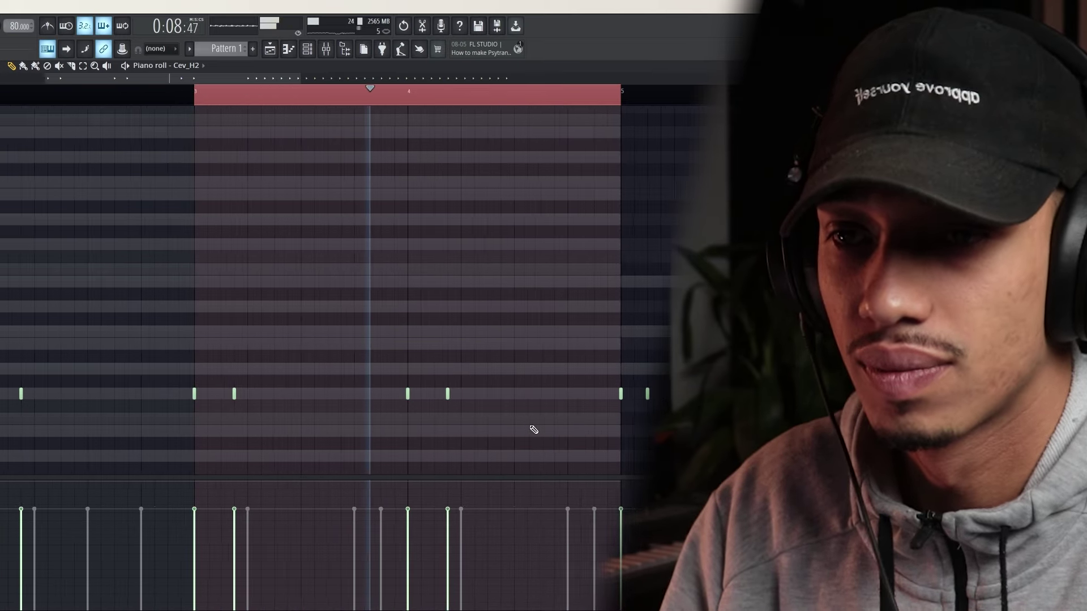
pyautogui.click(546, 420)
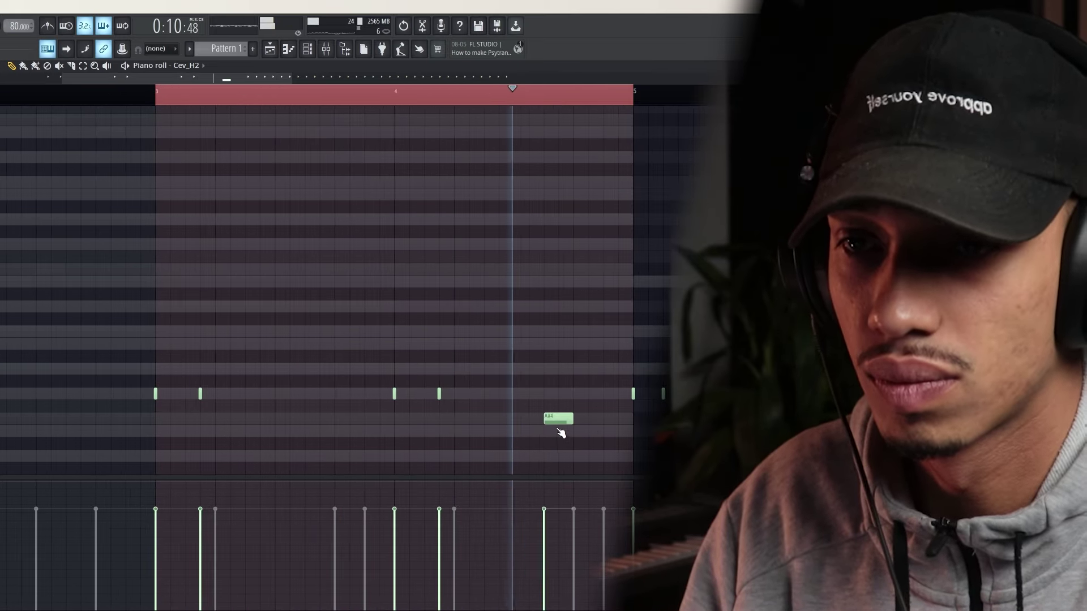
pyautogui.click(607, 431)
pyautogui.press('space')
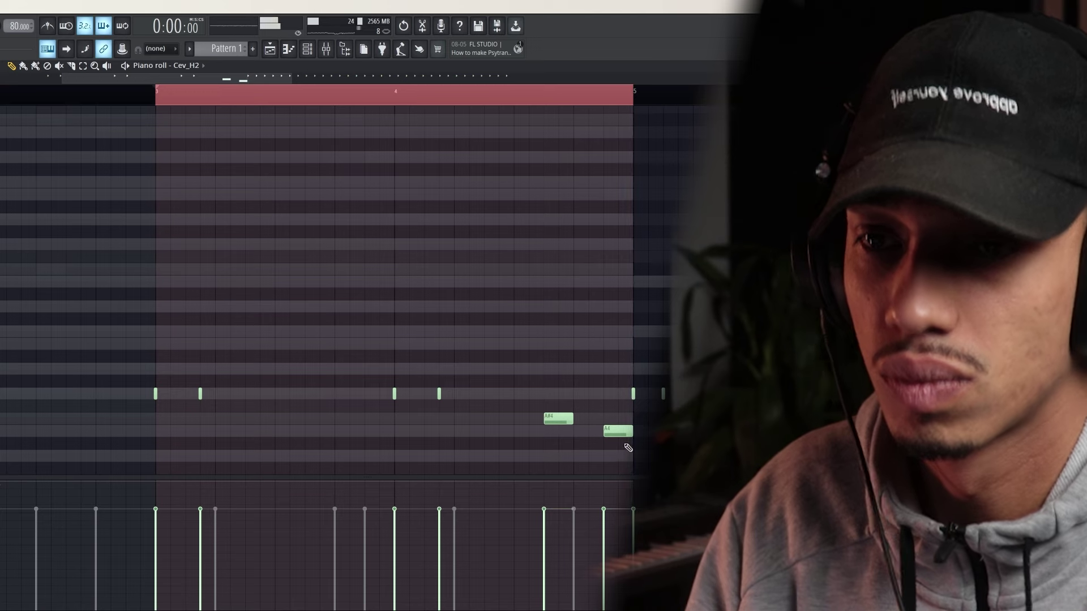
# Delete the stray top note and the repeated notes after bar 5
pyautogui.scroll(-3, 616, 459)
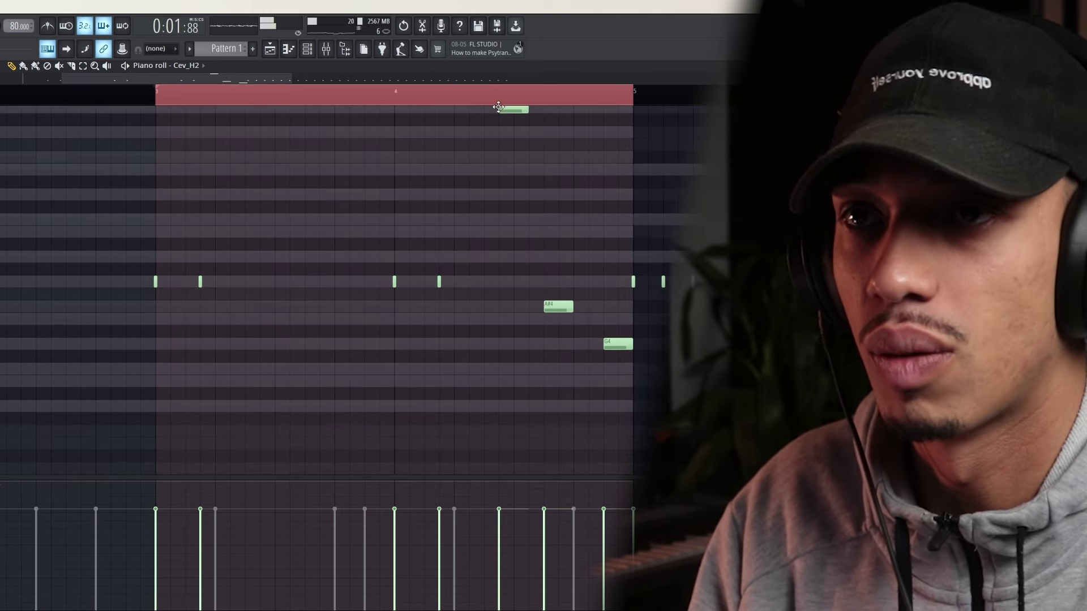
pyautogui.rightClick(496, 111)
pyautogui.click(488, 93)
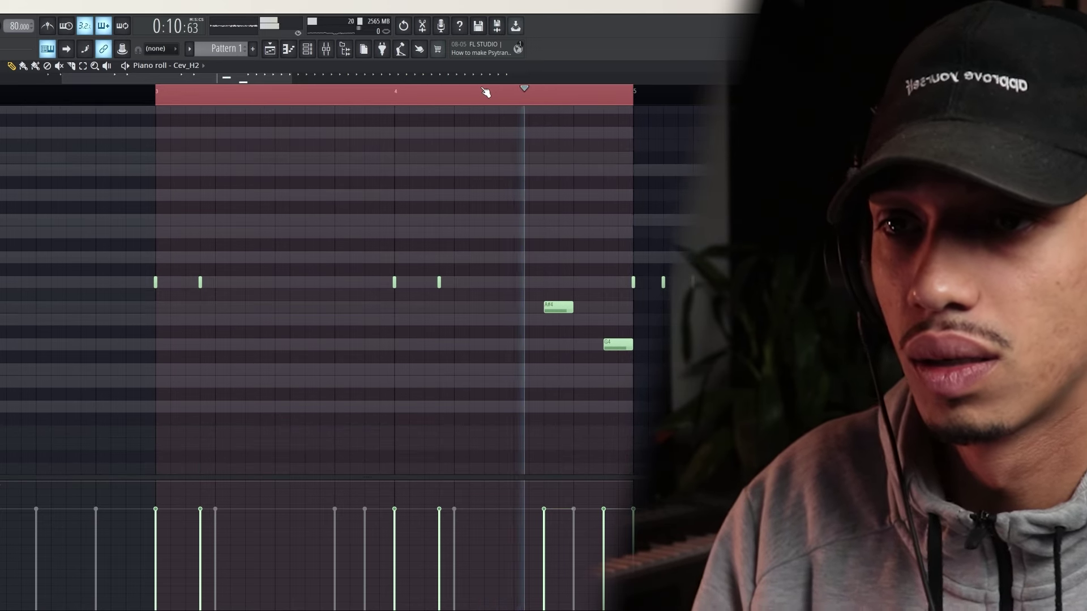
pyautogui.press('space')
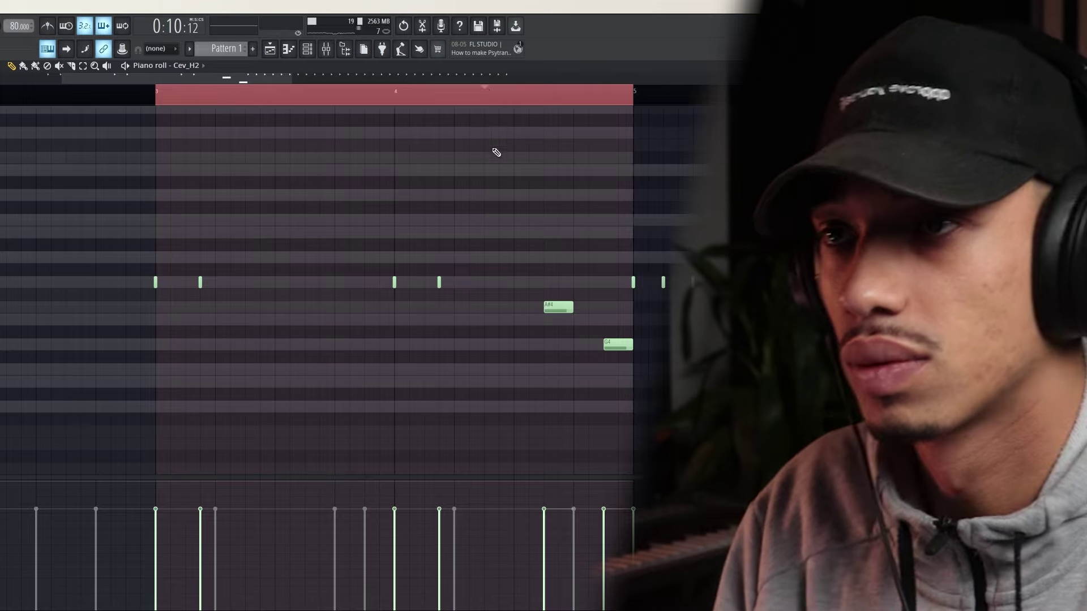
pyautogui.scroll(-3, 507, 232)
pyautogui.scroll(-2, 507, 231)
pyautogui.rightClick(611, 284)
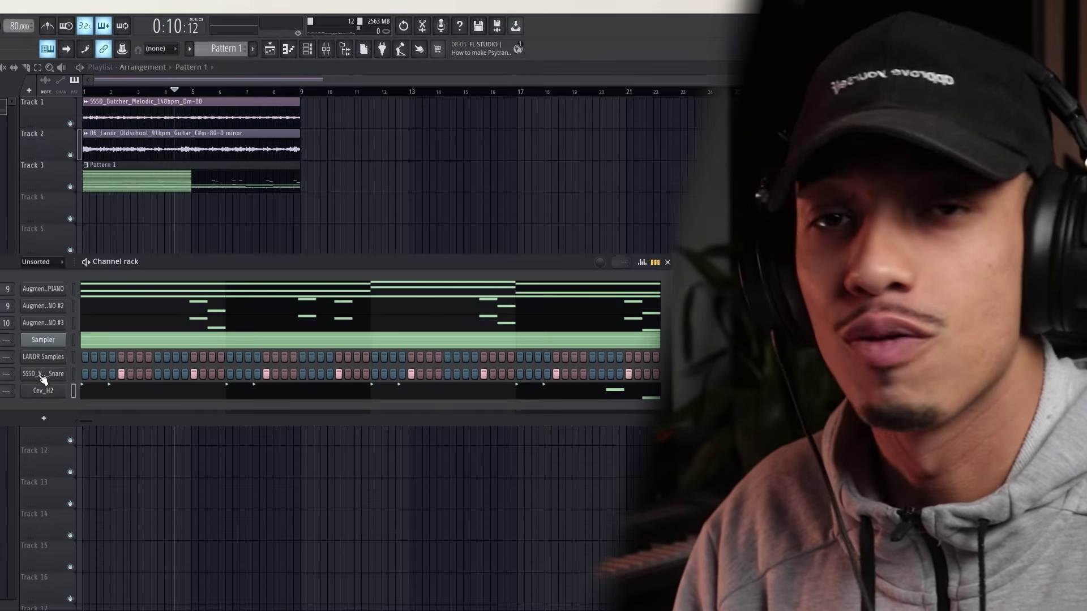
# Audition the LANDR bass one-shots and add SSSD_Soft_Wide_Bass_C as a channel below Cev_H2
pyautogui.click(43, 356)
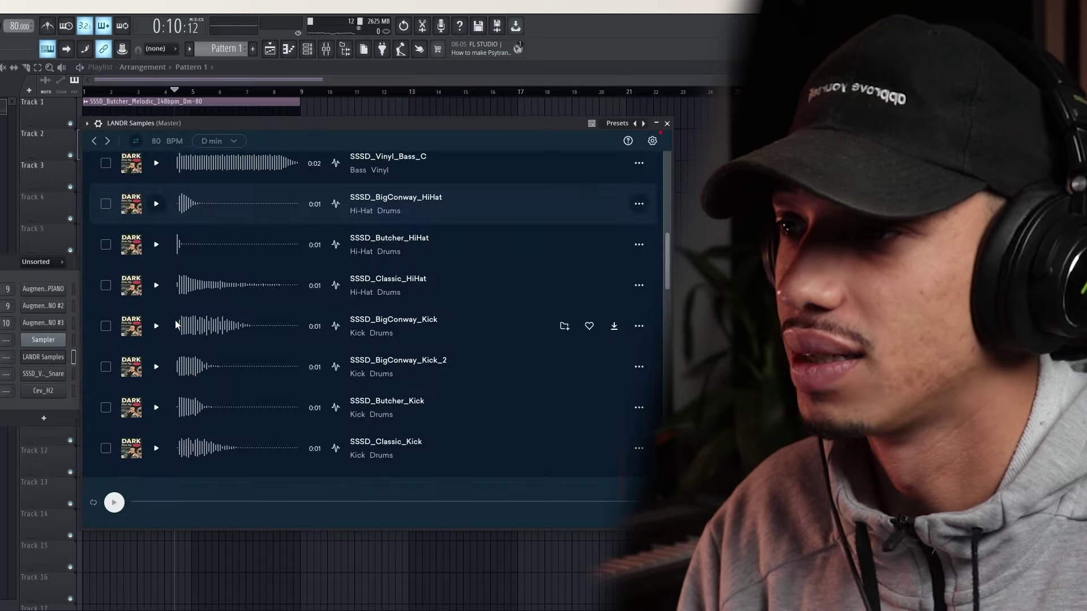
pyautogui.scroll(-4, 226, 278)
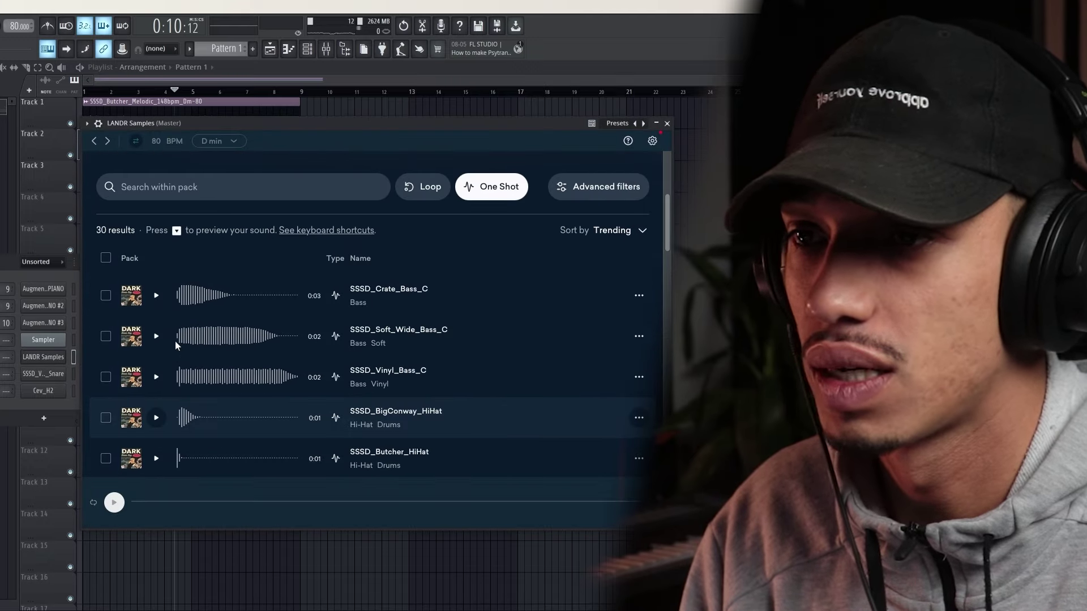
pyautogui.click(157, 337)
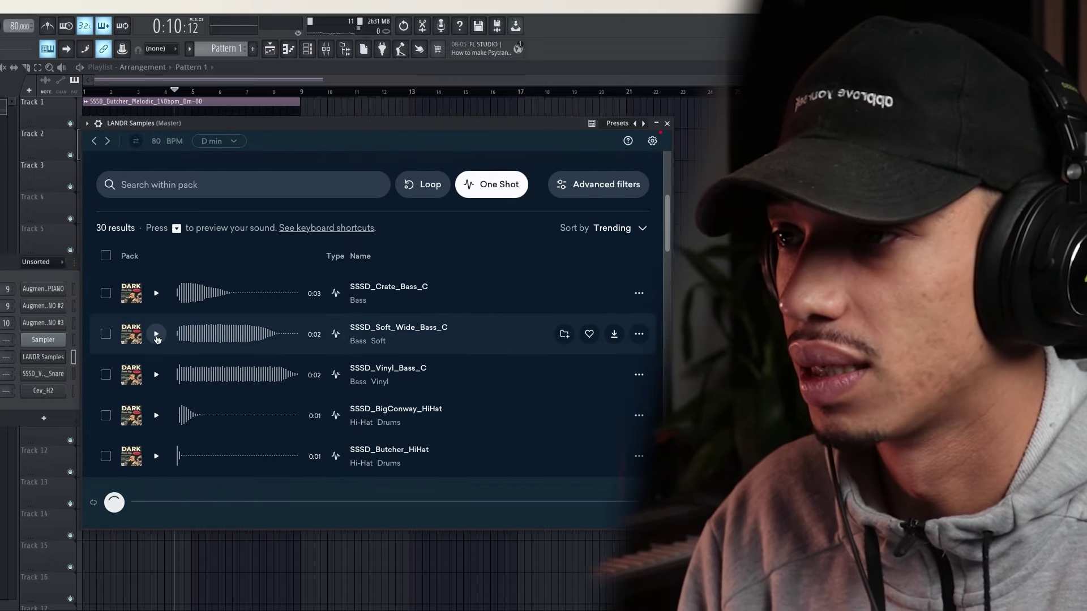
pyautogui.click(157, 375)
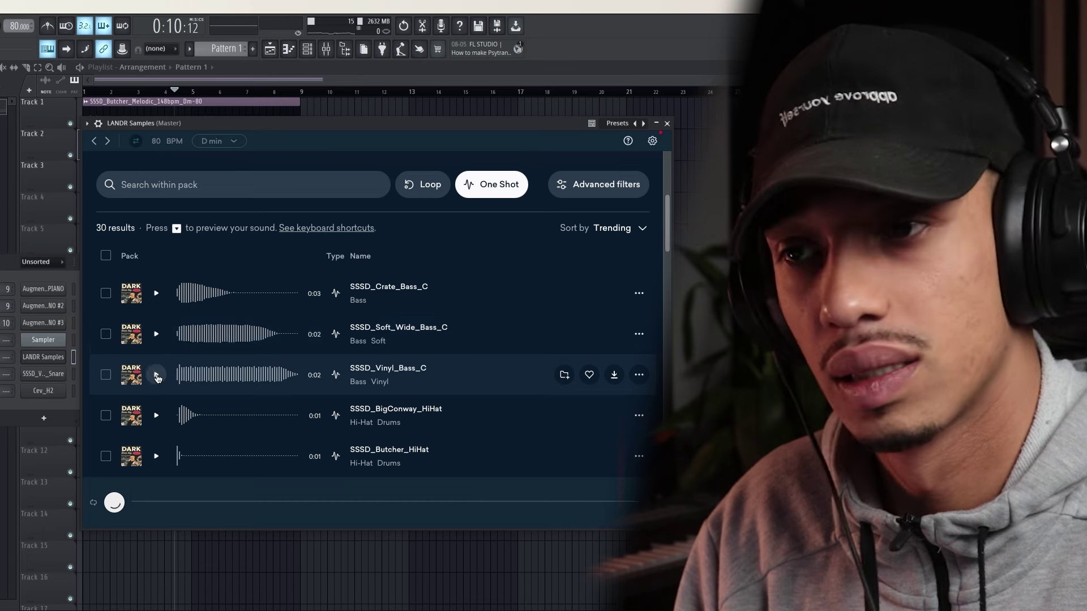
pyautogui.click(156, 293)
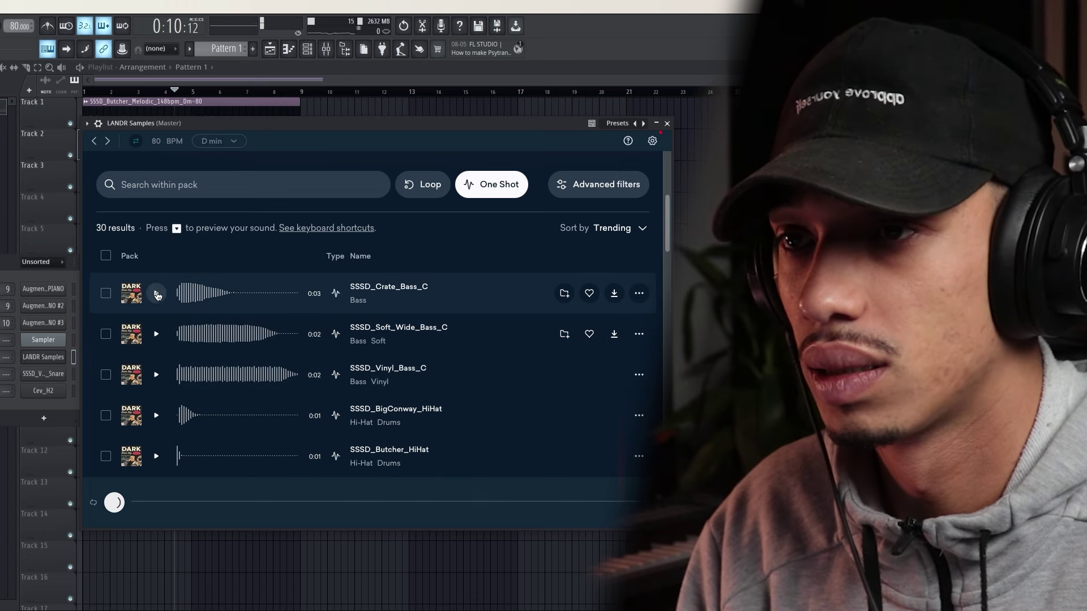
pyautogui.click(157, 335)
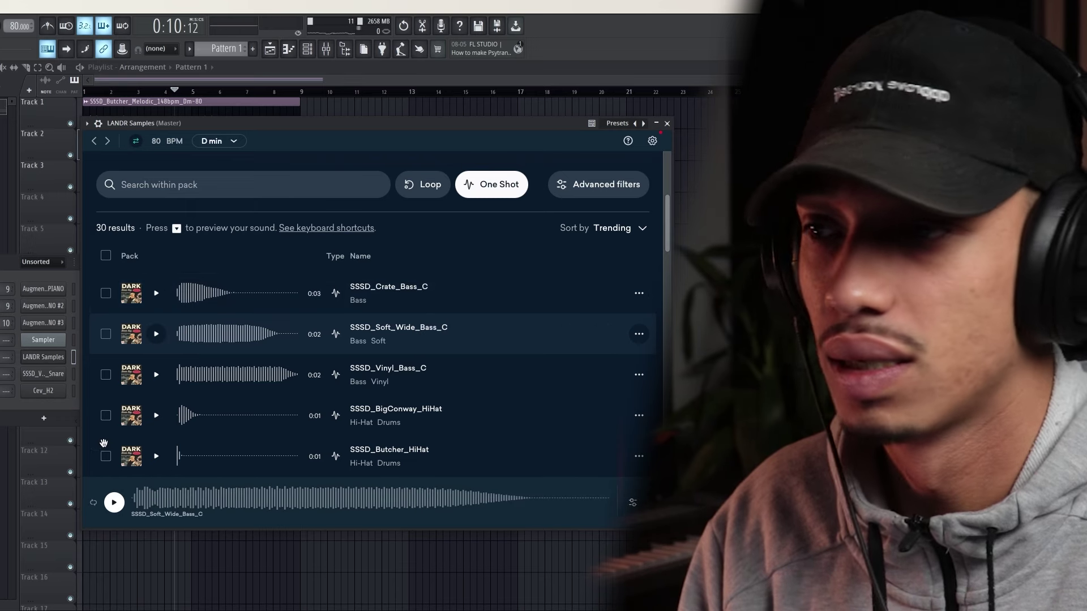
pyautogui.moveTo(45, 408); pyautogui.dragTo(17, 406)
# Check the new bass sampler's volume envelope, close LANDR Samples, and bring up the channel's options
pyautogui.click(46, 411)
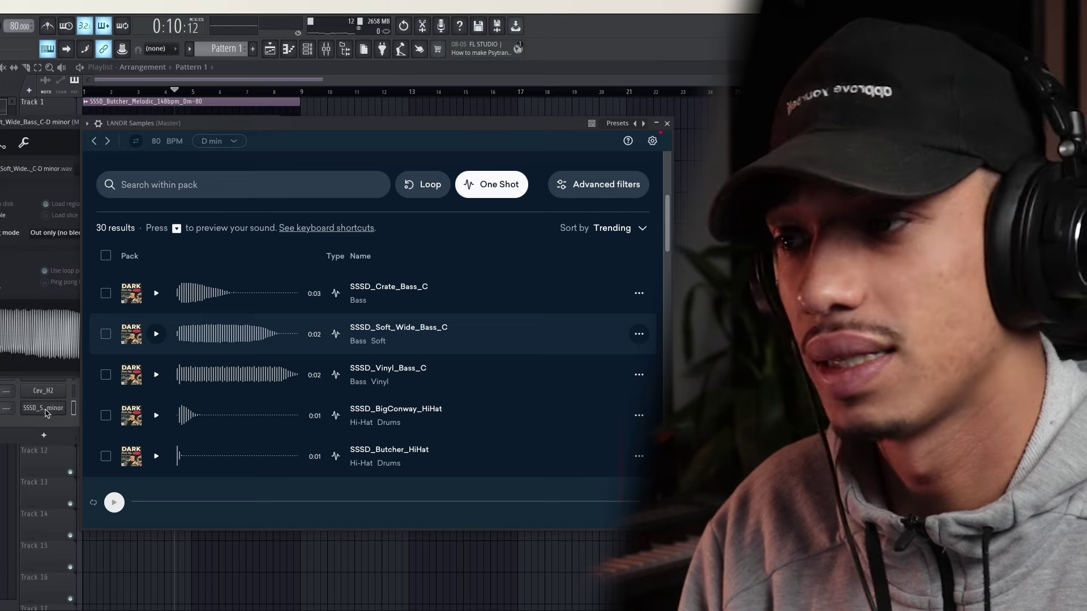
pyautogui.click(667, 123)
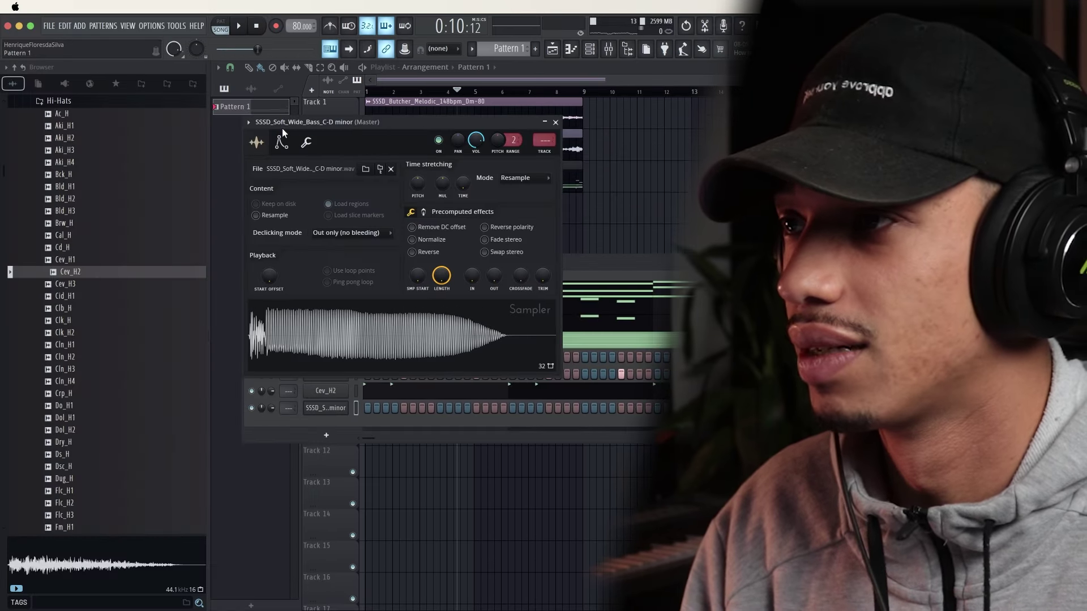
pyautogui.click(281, 141)
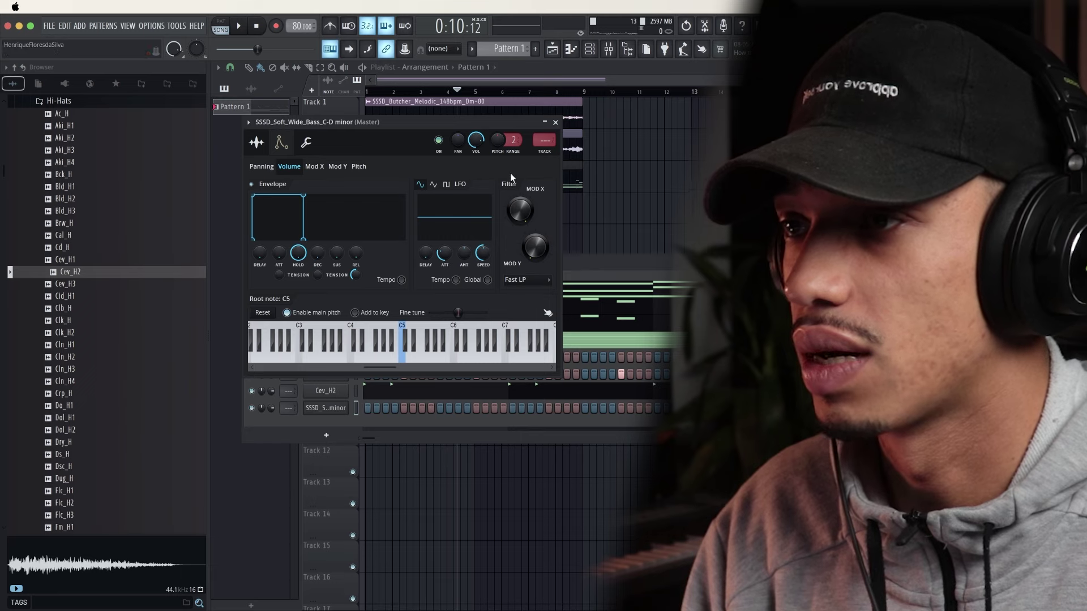
pyautogui.click(556, 123)
pyautogui.rightClick(339, 403)
# Place a long D4 bass note at the start of the piano roll and audition it
pyautogui.click(365, 404)
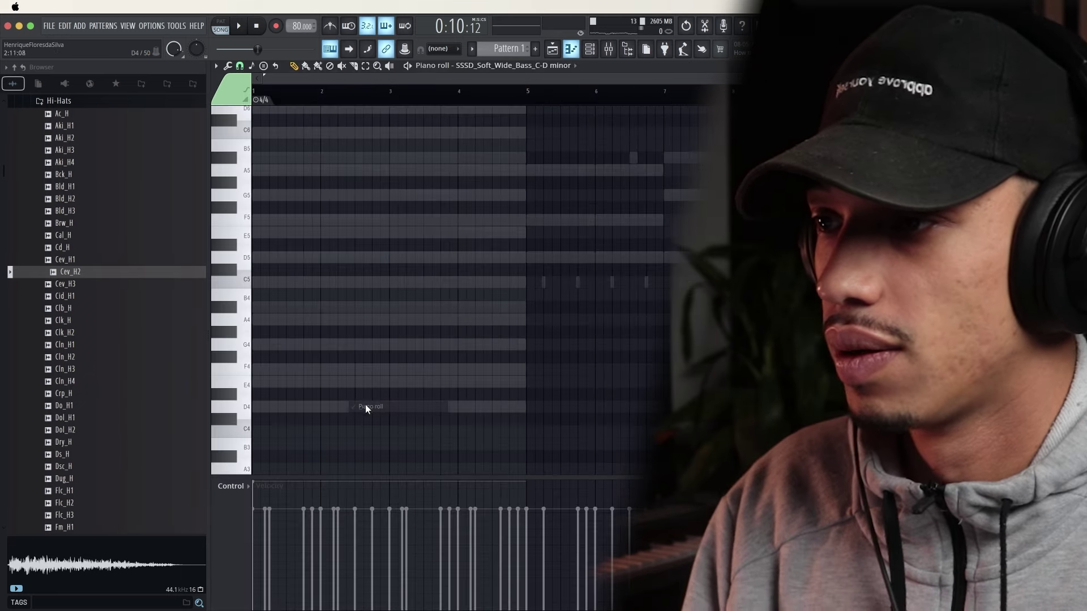
pyautogui.click(258, 406)
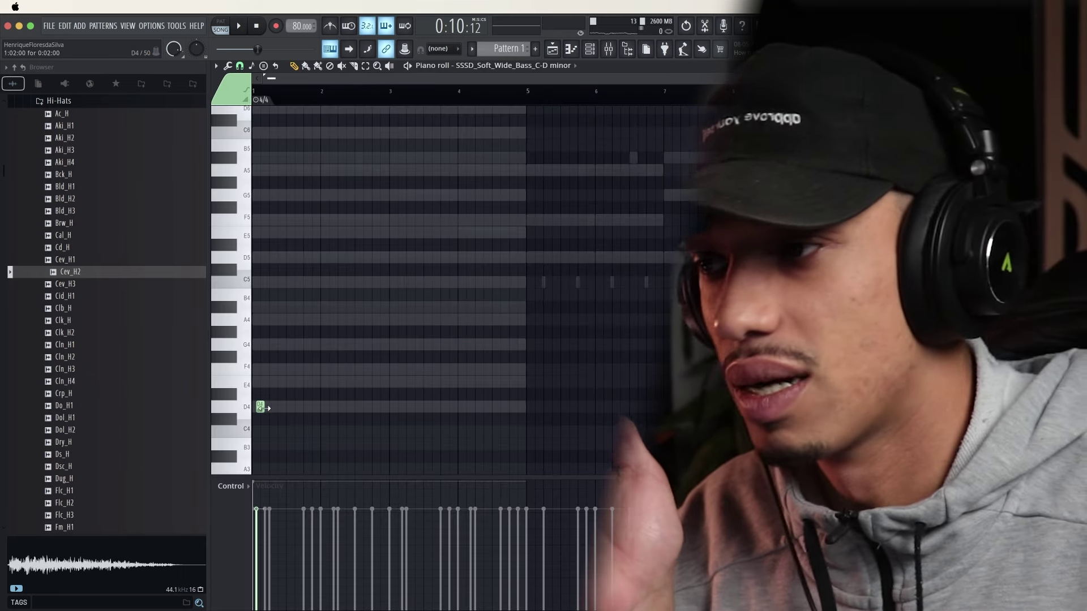
pyautogui.moveTo(262, 406); pyautogui.dragTo(380, 414)
pyautogui.click(283, 495)
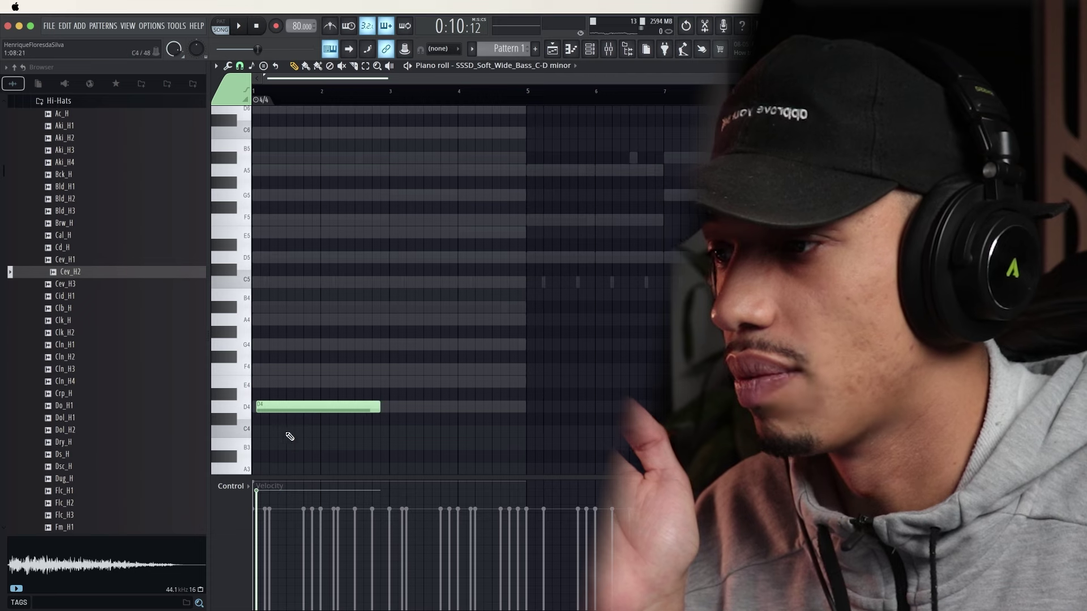
pyautogui.moveTo(287, 406); pyautogui.dragTo(202, 393)
pyautogui.moveTo(277, 393); pyautogui.dragTo(267, 411)
pyautogui.press('space')
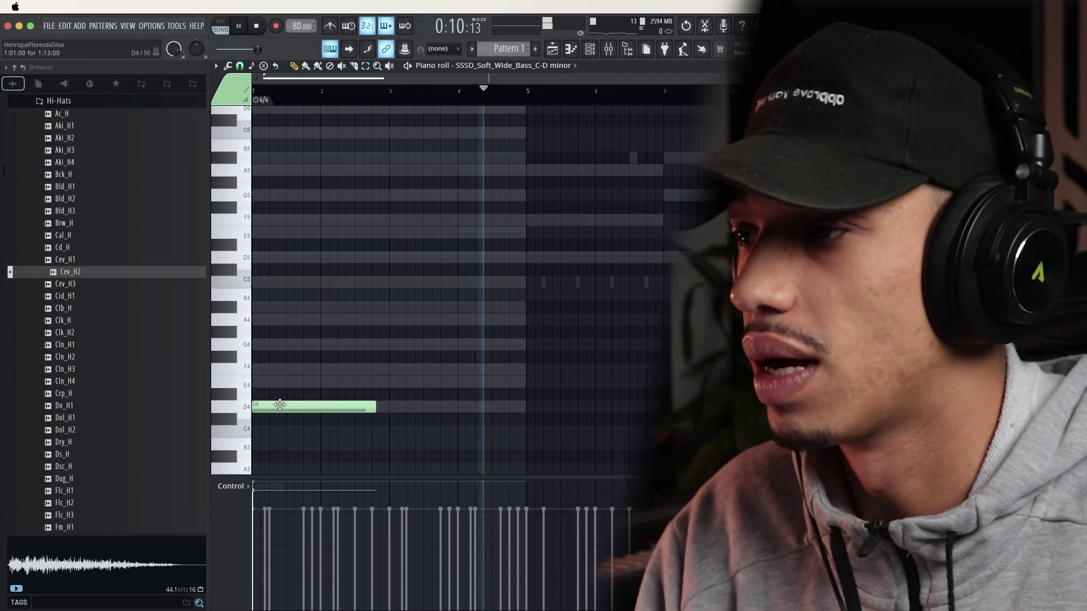
pyautogui.press('space')
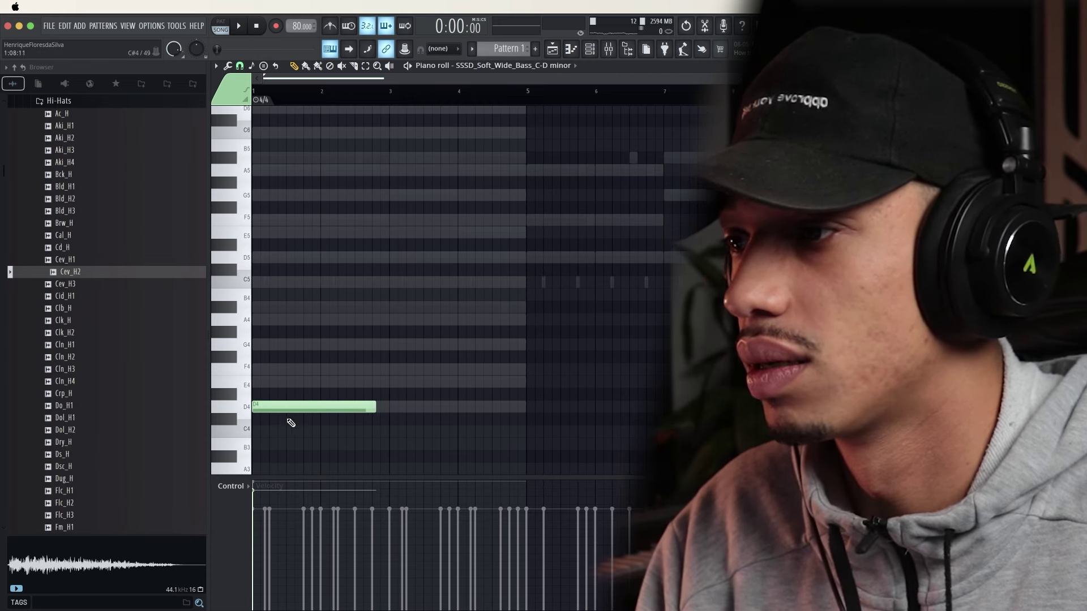
# Try octave and pitch changes on the bass note, finally moving it up to A4
pyautogui.press('super+a')
pyautogui.press('super+Up')
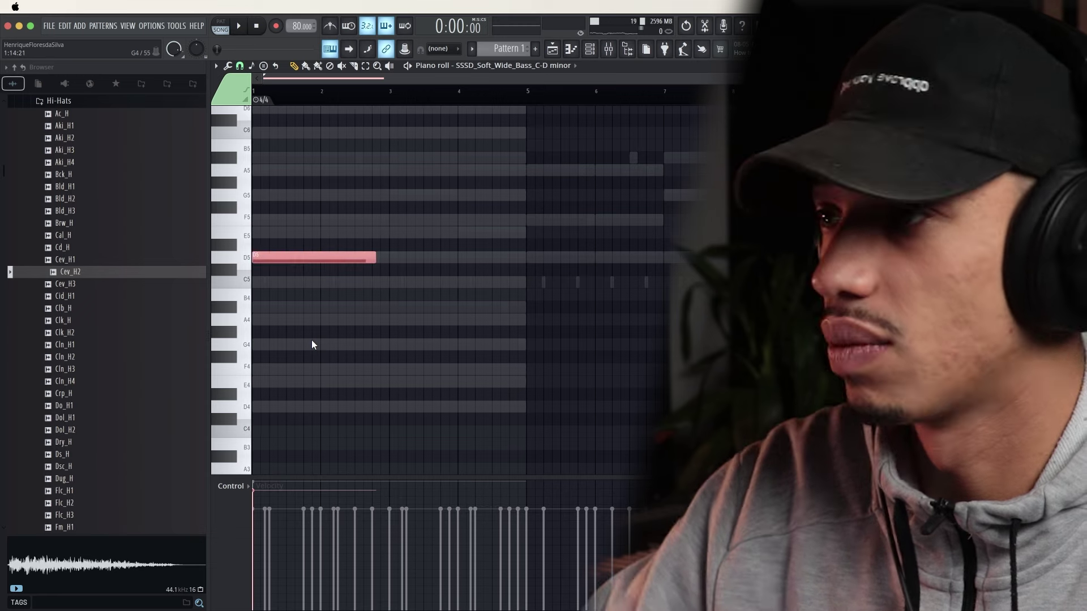
pyautogui.press('super+Down')
pyautogui.press('space')
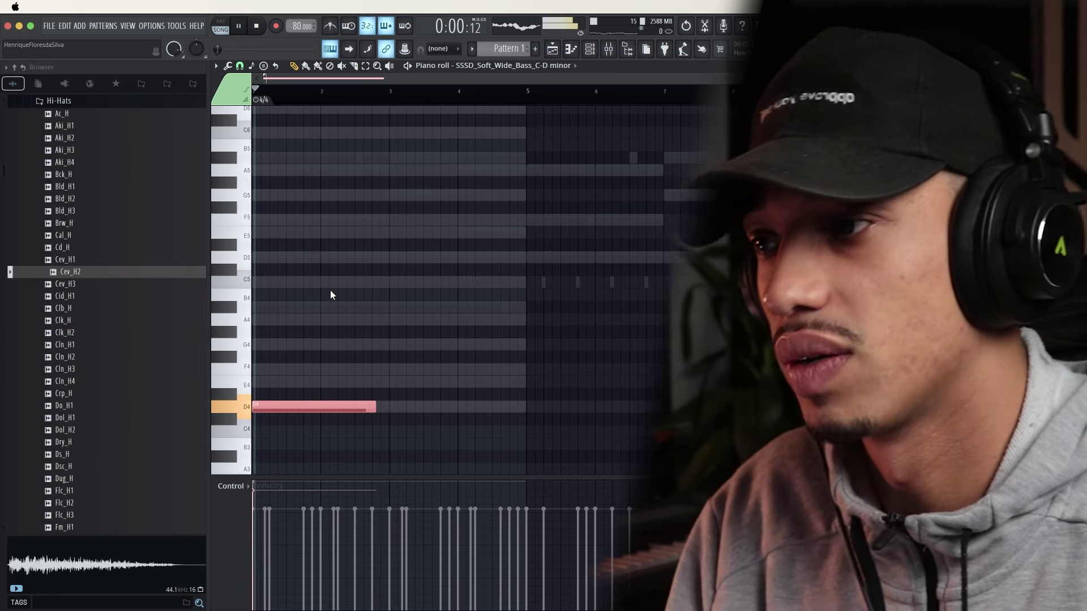
pyautogui.keyDown('super'); pyautogui.click(300, 458); pyautogui.keyUp('super')
pyautogui.press('space')
pyautogui.moveTo(318, 406); pyautogui.dragTo(286, 455)
pyautogui.press('space')
pyautogui.press('space')
pyautogui.press('space')
pyautogui.press('space')
pyautogui.press('space')
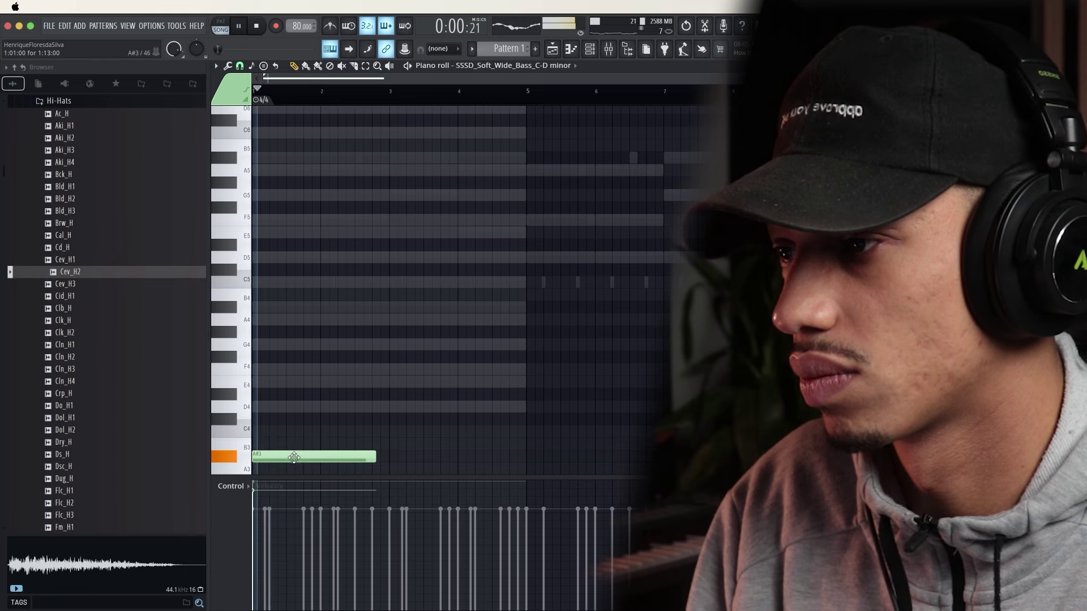
pyautogui.press('space')
pyautogui.scroll(-3, 285, 450)
pyautogui.press('space')
pyautogui.moveTo(278, 385); pyautogui.dragTo(279, 247)
pyautogui.press('space')
pyautogui.press('space')
pyautogui.press('space')
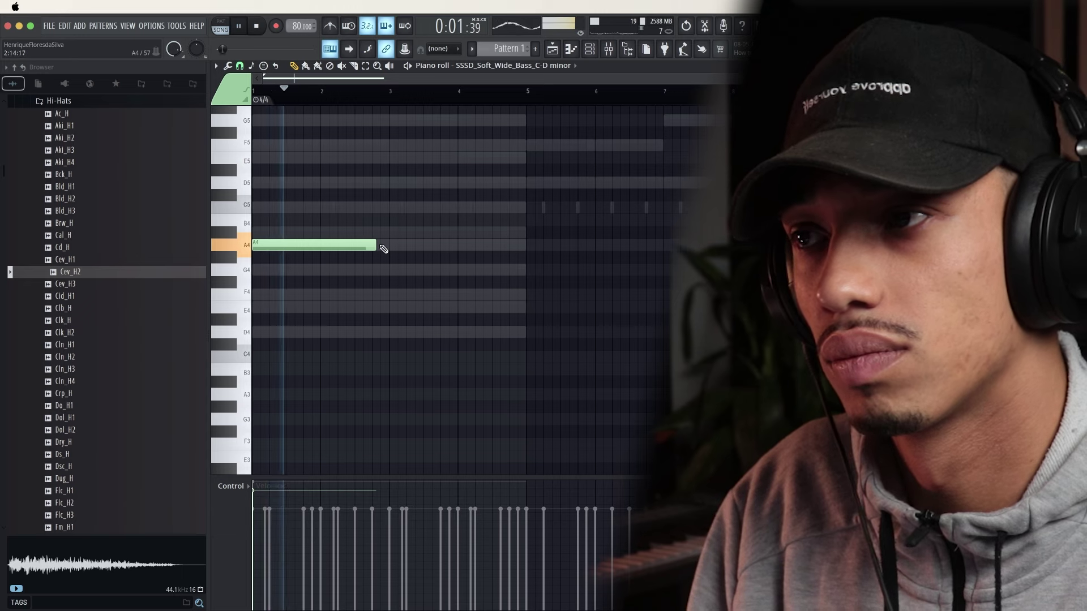
# Build the line with trimmed A4, A4, C5, A#4, A#4 and D5 notes
pyautogui.moveTo(384, 249); pyautogui.dragTo(322, 248)
pyautogui.click(339, 243)
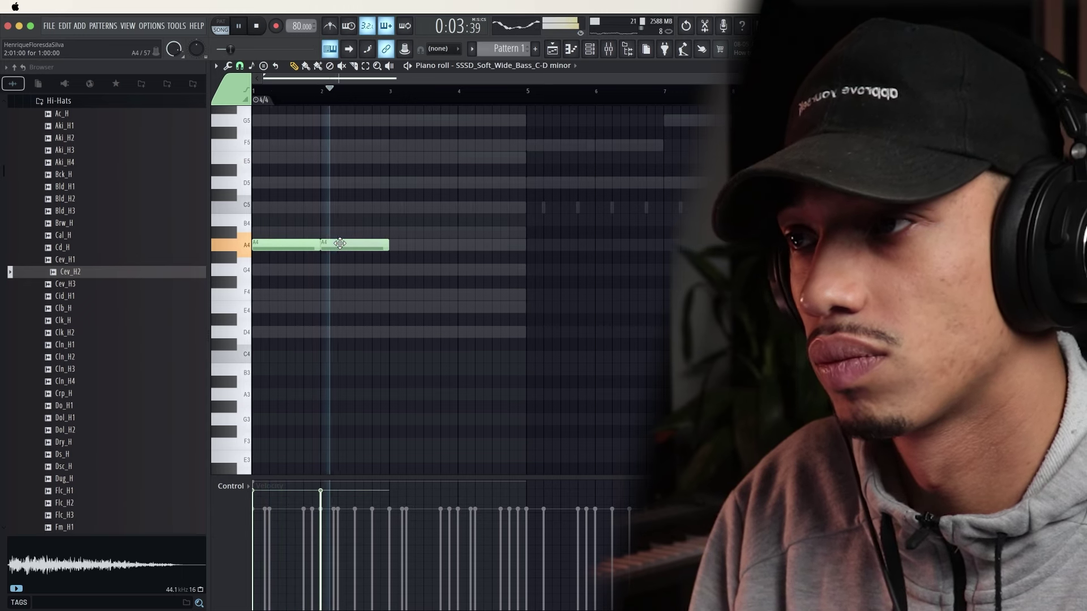
pyautogui.moveTo(388, 247); pyautogui.dragTo(371, 247)
pyautogui.click(381, 208)
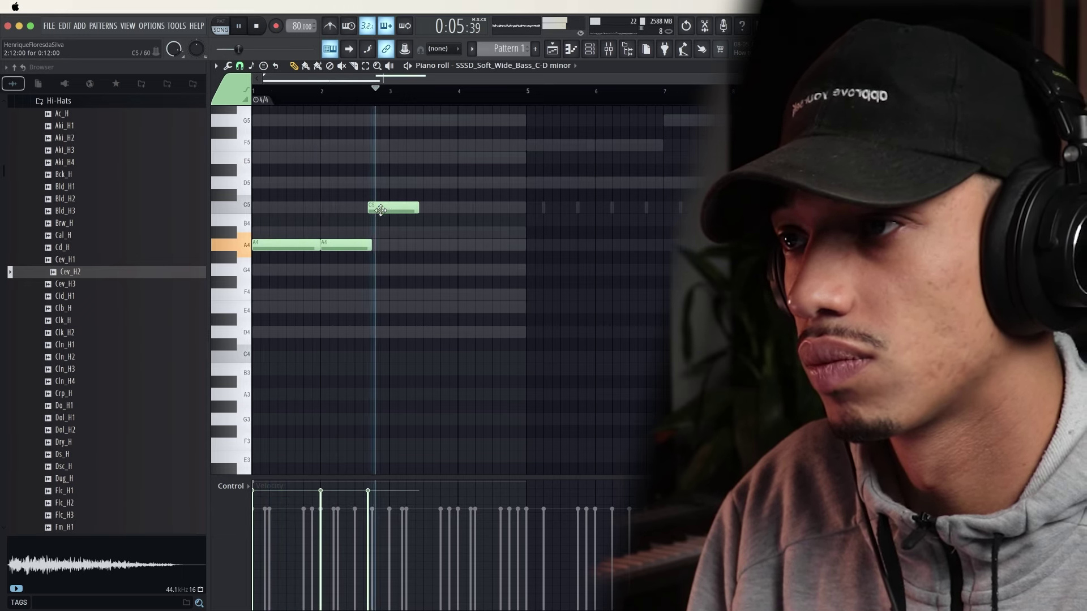
pyautogui.moveTo(380, 210); pyautogui.dragTo(384, 209)
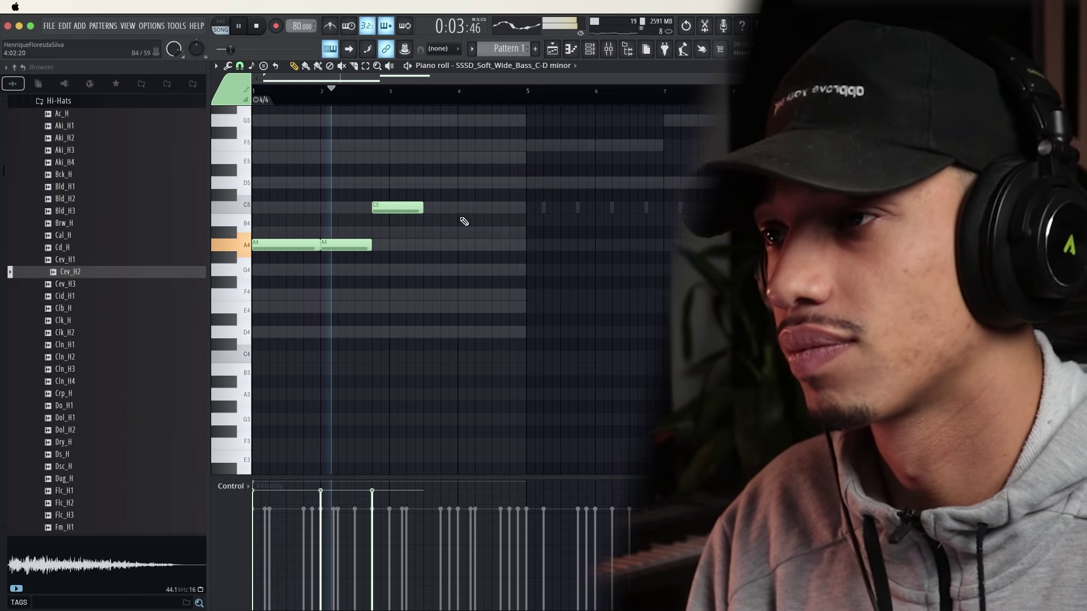
pyautogui.moveTo(421, 209); pyautogui.dragTo(457, 233)
pyautogui.press('space')
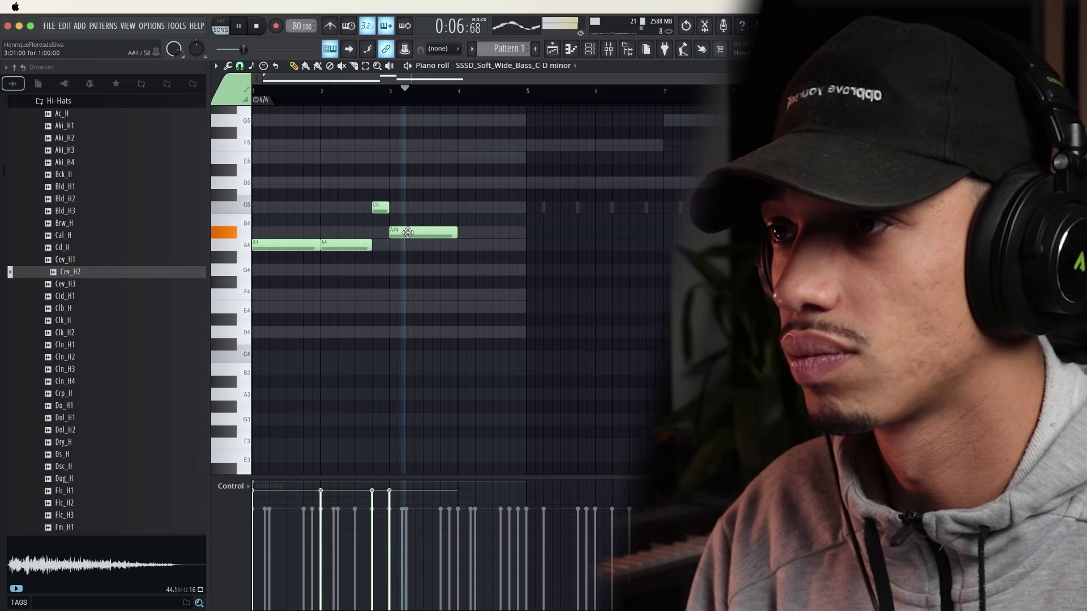
pyautogui.click(465, 233)
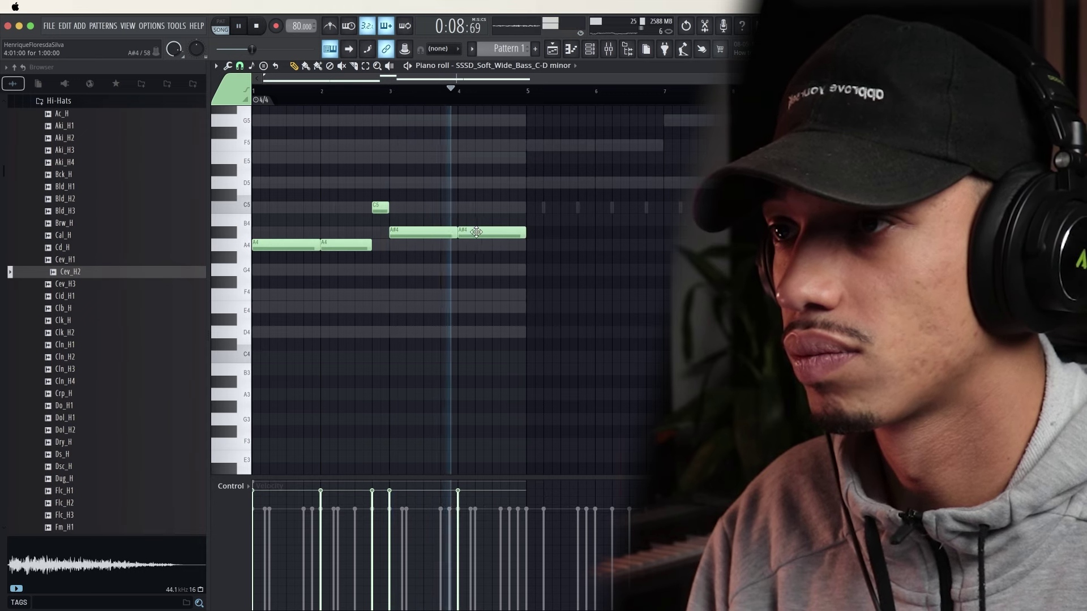
pyautogui.click(518, 183)
pyautogui.moveTo(529, 184); pyautogui.dragTo(524, 182)
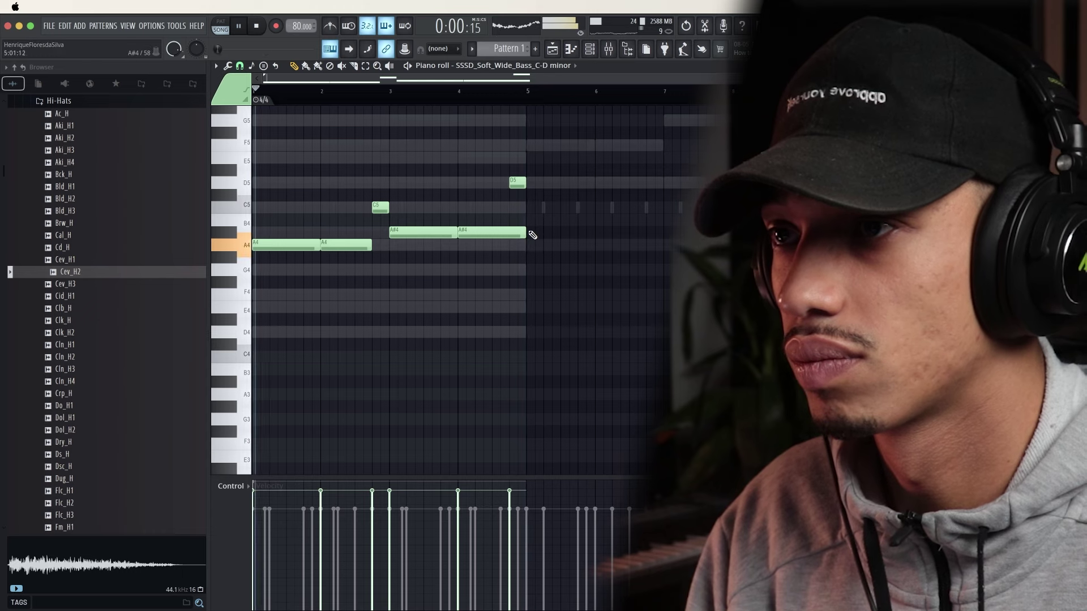
pyautogui.moveTo(525, 235); pyautogui.dragTo(511, 235)
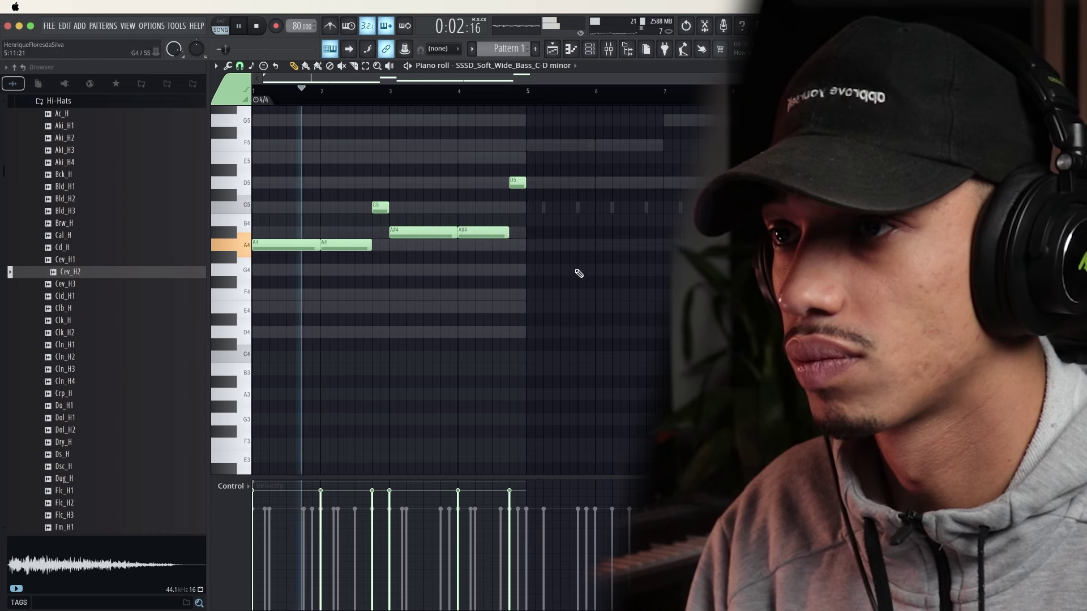
# Shift all bass notes down an octave and shorten the A3 and A#3 notes
pyautogui.hotkey('ctrl', 'a')
pyautogui.hotkey('ctrl', 'Down')
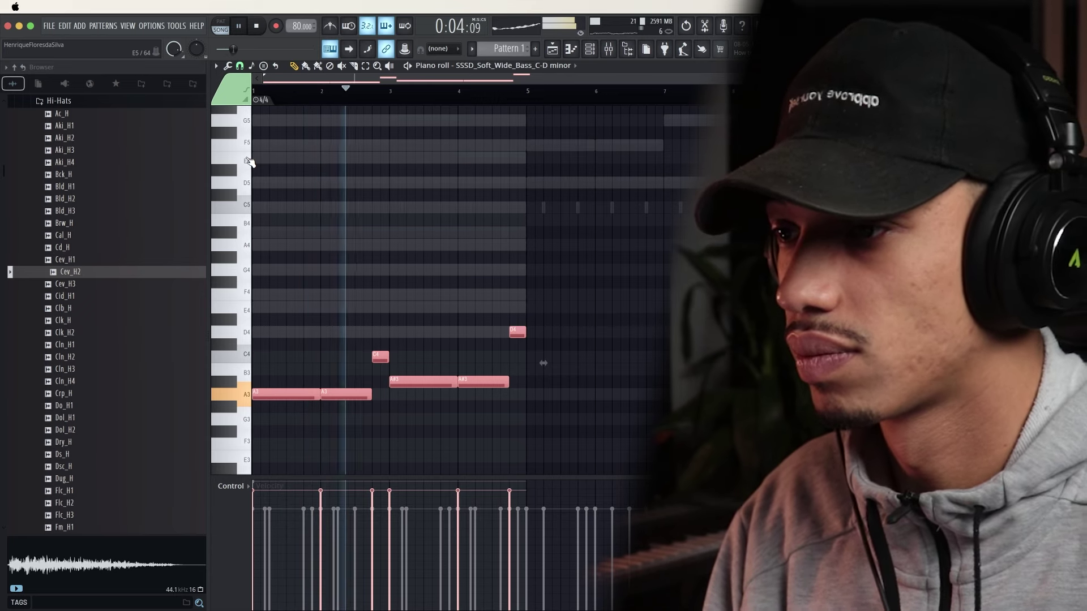
pyautogui.keyDown('ctrl'); pyautogui.click(403, 431); pyautogui.keyUp('ctrl')
pyautogui.moveTo(527, 431); pyautogui.dragTo(290, 396)
pyautogui.keyDown('ctrl'); pyautogui.click(452, 433); pyautogui.keyUp('ctrl')
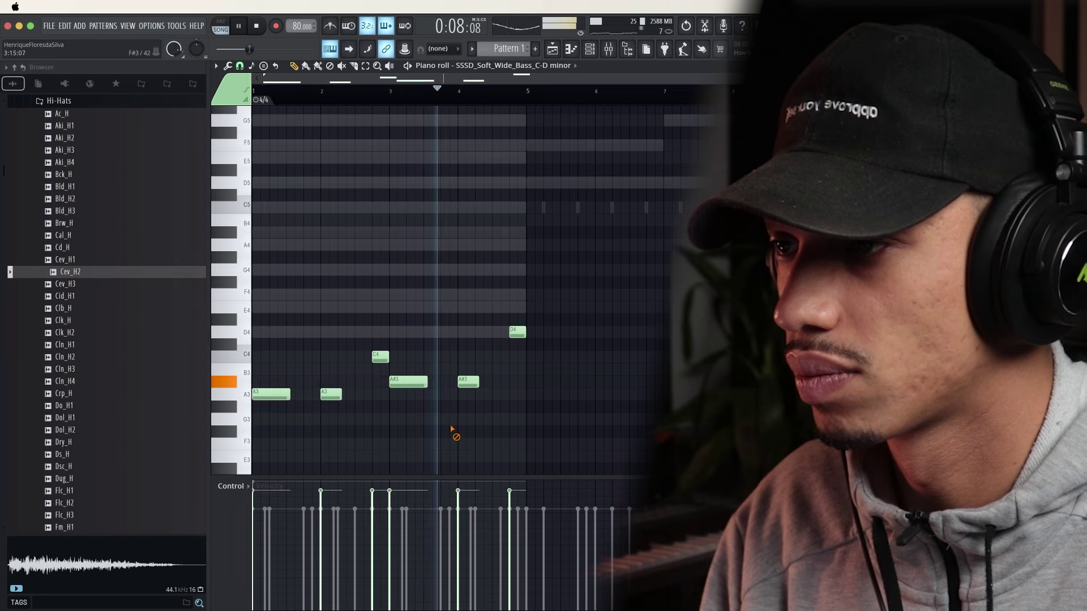
pyautogui.press('space')
pyautogui.press('space')
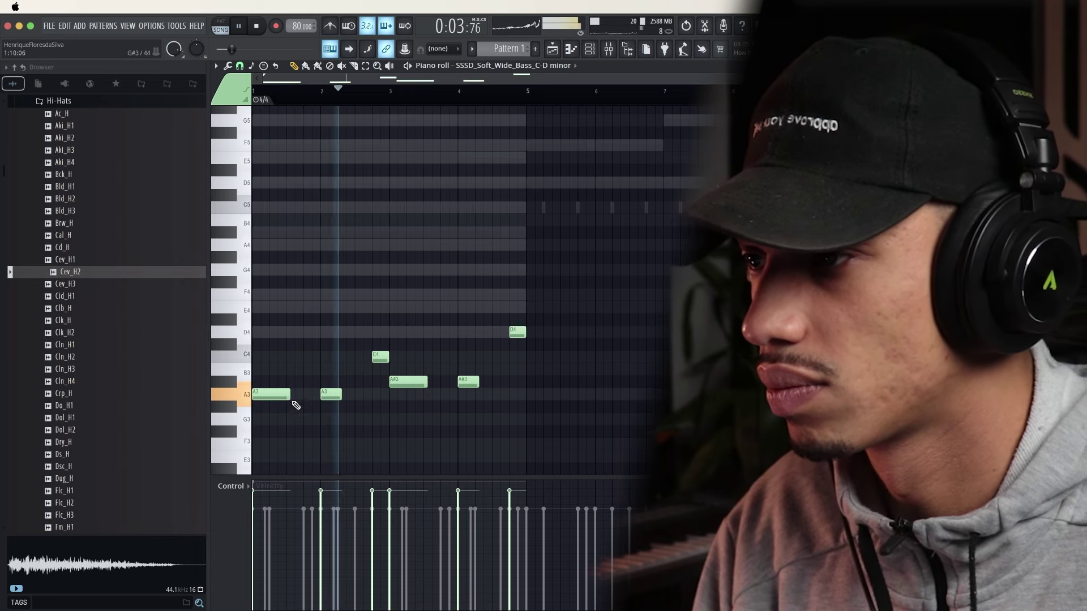
pyautogui.moveTo(290, 396); pyautogui.dragTo(354, 395)
pyautogui.press('space')
pyautogui.press('space')
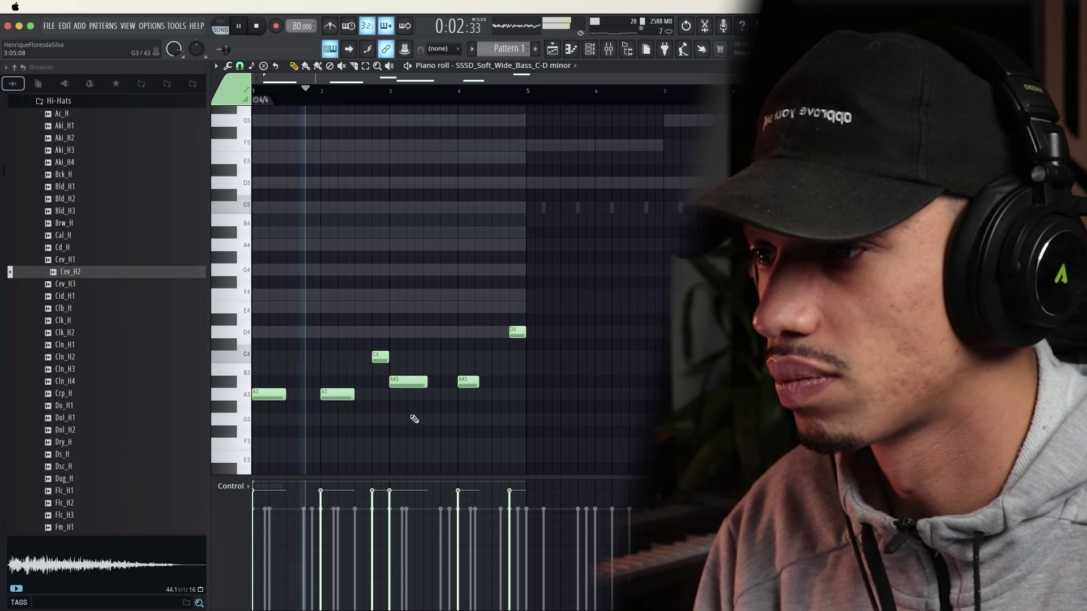
pyautogui.moveTo(427, 382); pyautogui.dragTo(492, 383)
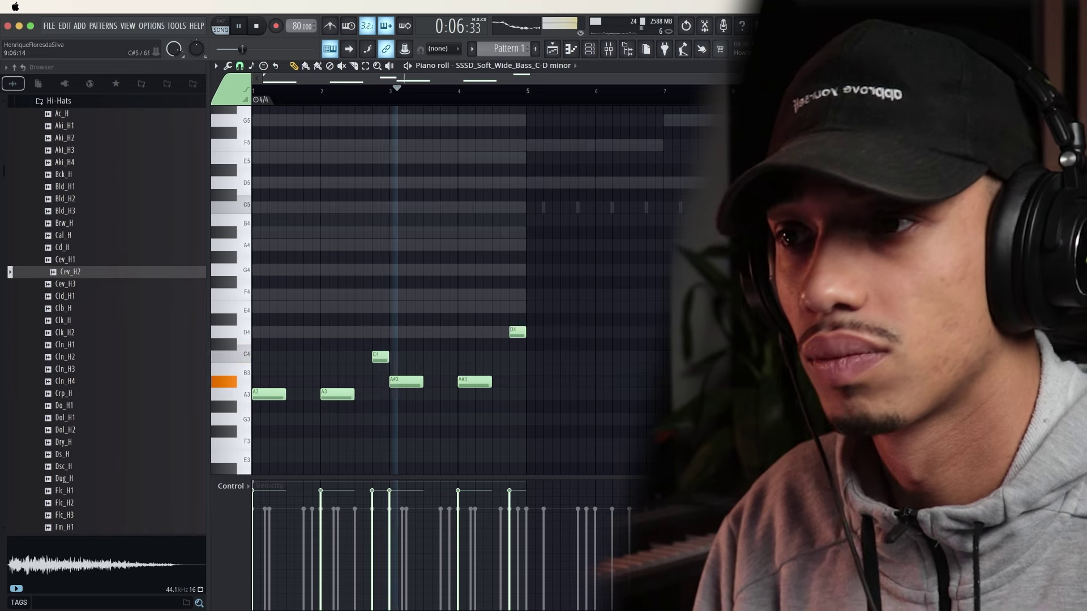
# Close the bass piano roll and stop playback
pyautogui.press('Escape')
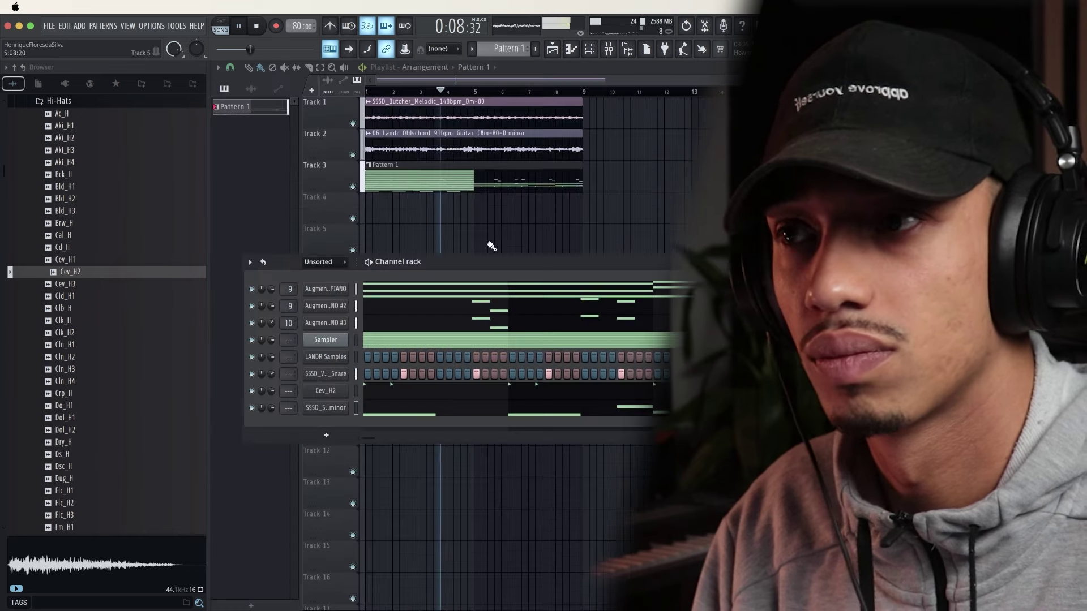
pyautogui.click(333, 410)
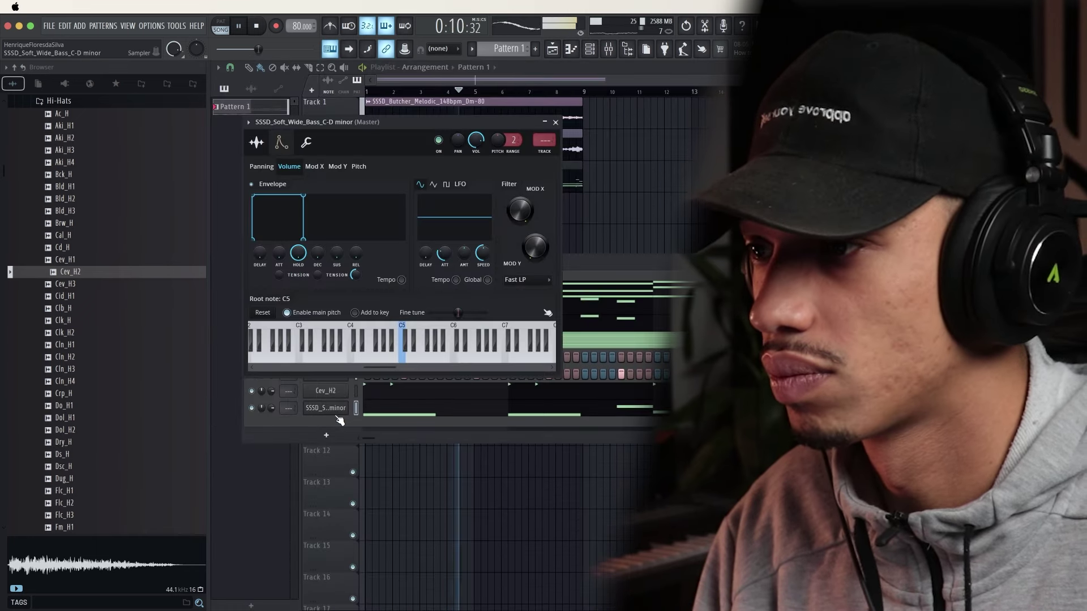
pyautogui.rightClick(334, 409)
pyautogui.click(391, 407)
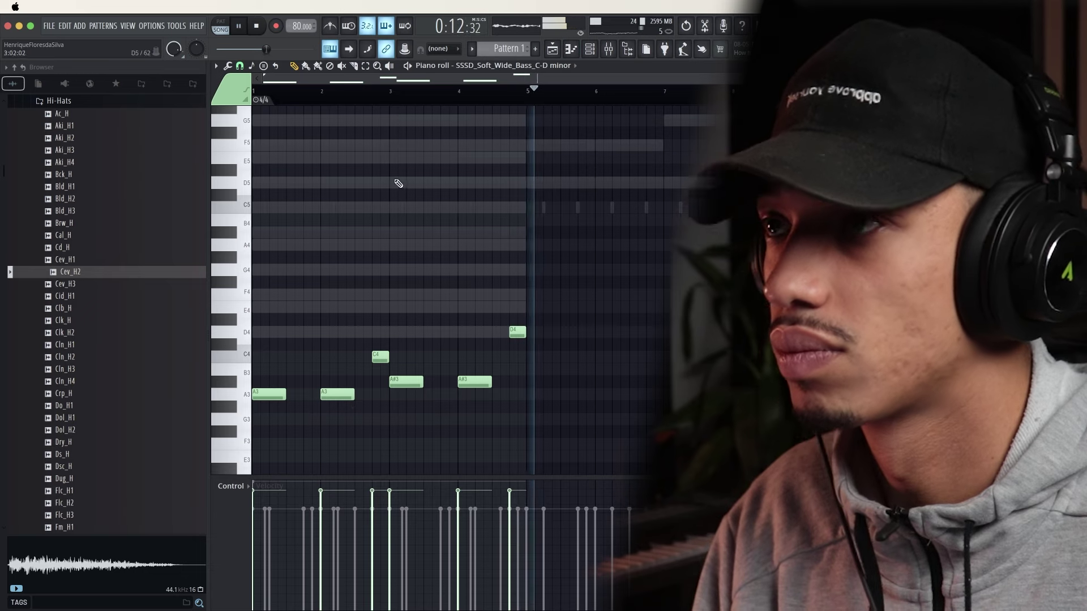
pyautogui.press('space')
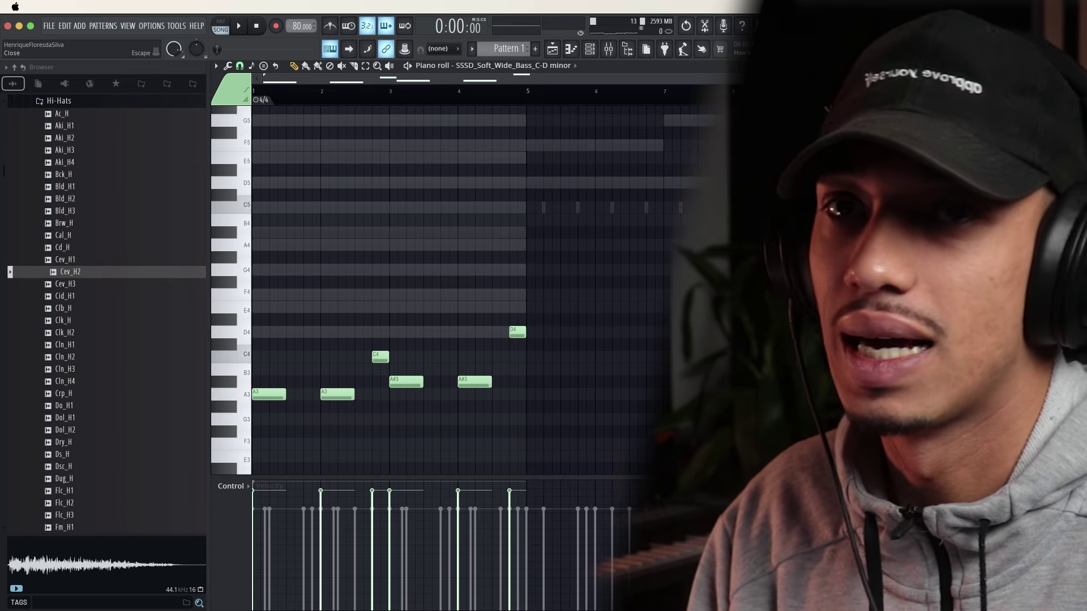
pyautogui.click(1079, 66)
# Reshape the bass sampler's volume envelope with a short hold, decay and 27% sustain
pyautogui.click(333, 408)
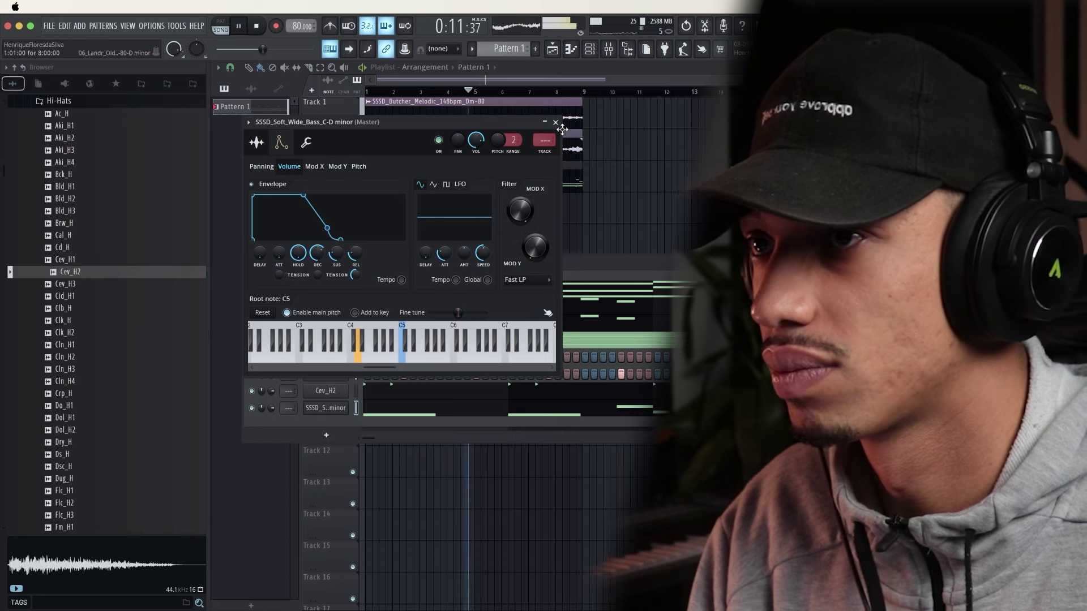
pyautogui.click(556, 123)
pyautogui.press('space')
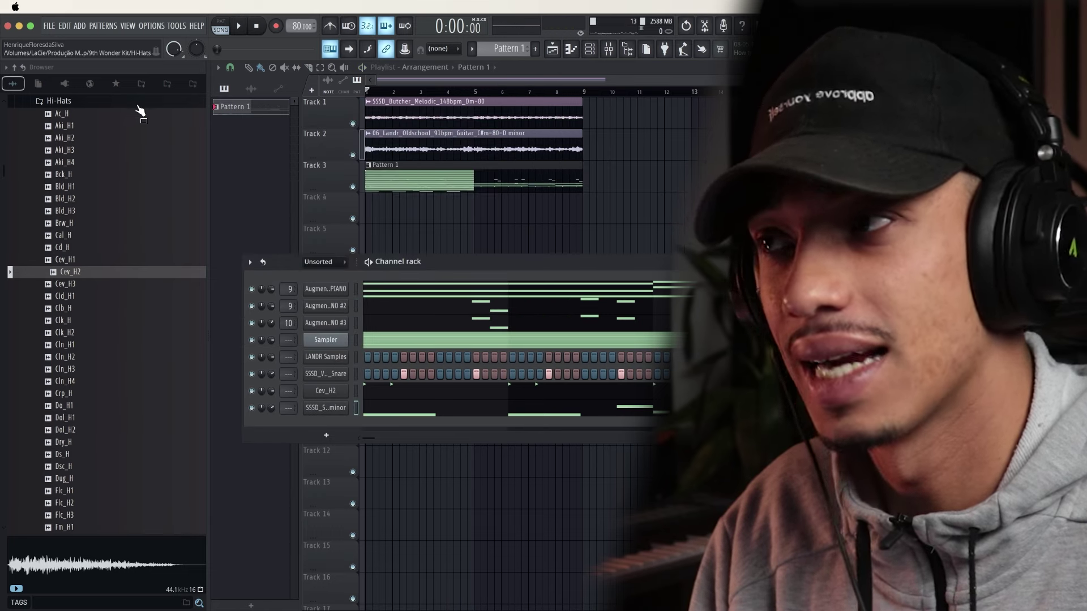
# Audition kicks in the Titã Producer Pack Kick folder and add the Alceste kick to the channel rack
pyautogui.click(167, 84)
pyautogui.click(141, 83)
pyautogui.scroll(6, 129, 169)
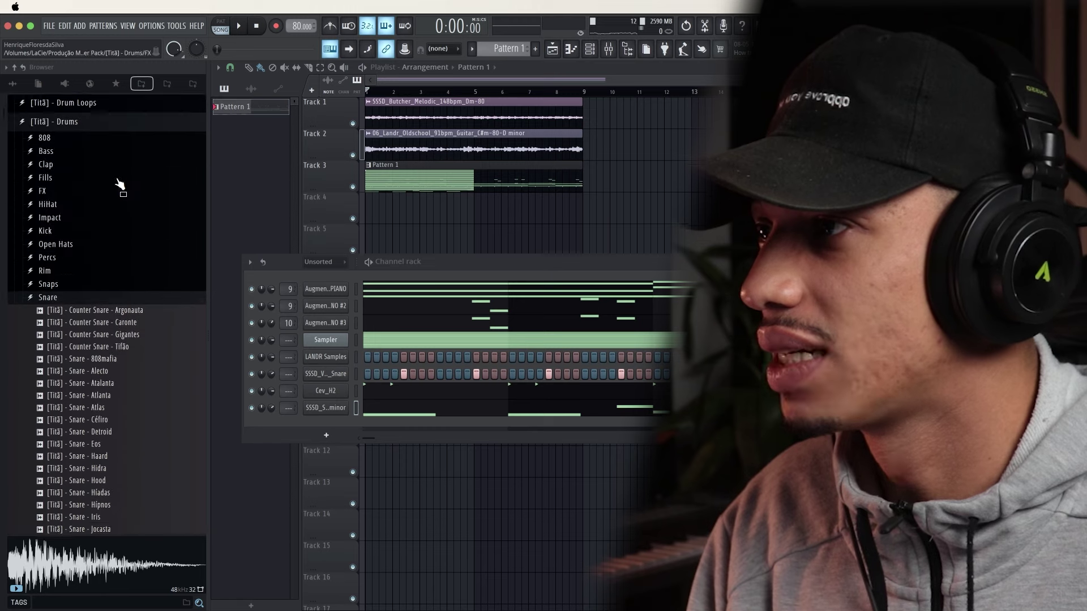
pyautogui.click(49, 312)
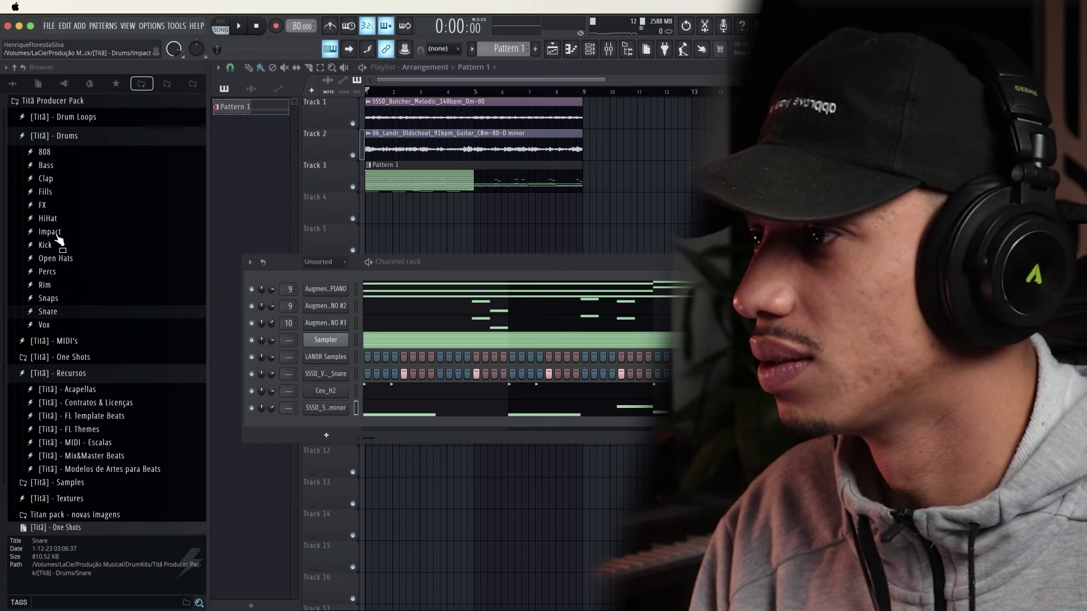
pyautogui.click(56, 246)
pyautogui.click(94, 296)
pyautogui.click(100, 344)
pyautogui.click(102, 307)
pyautogui.click(102, 259)
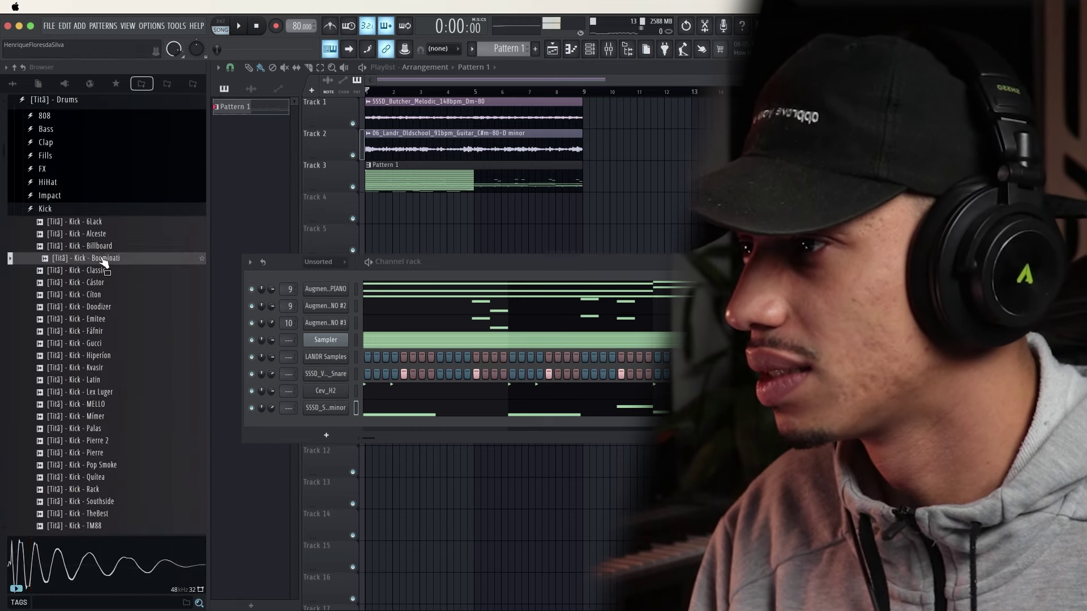
pyautogui.press('Up')
pyautogui.press('Up')
pyautogui.press('Up')
pyautogui.click(103, 235)
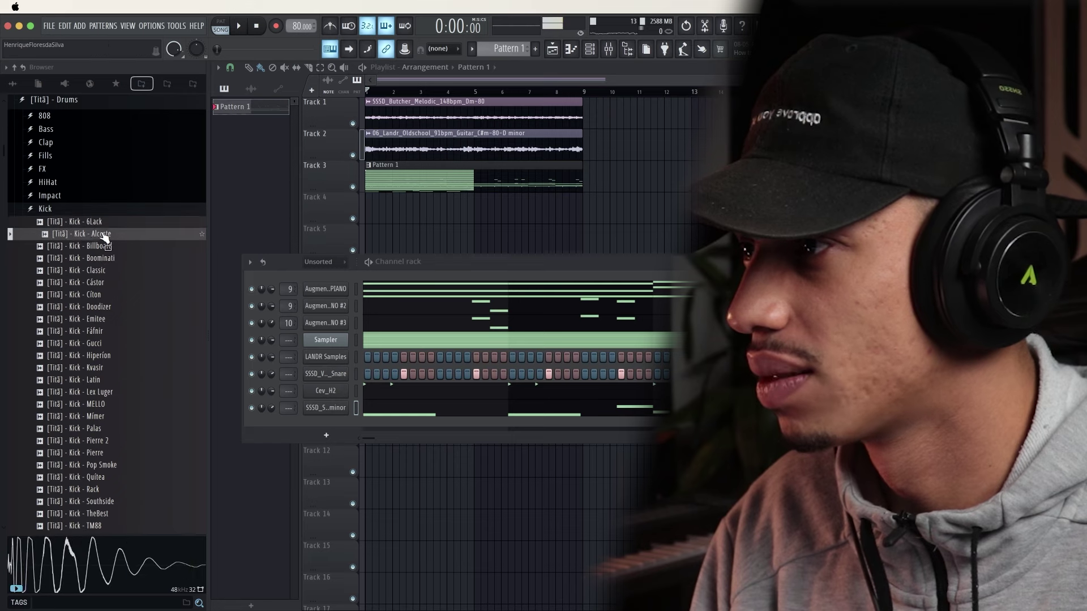
pyautogui.moveTo(360, 437); pyautogui.dragTo(326, 419)
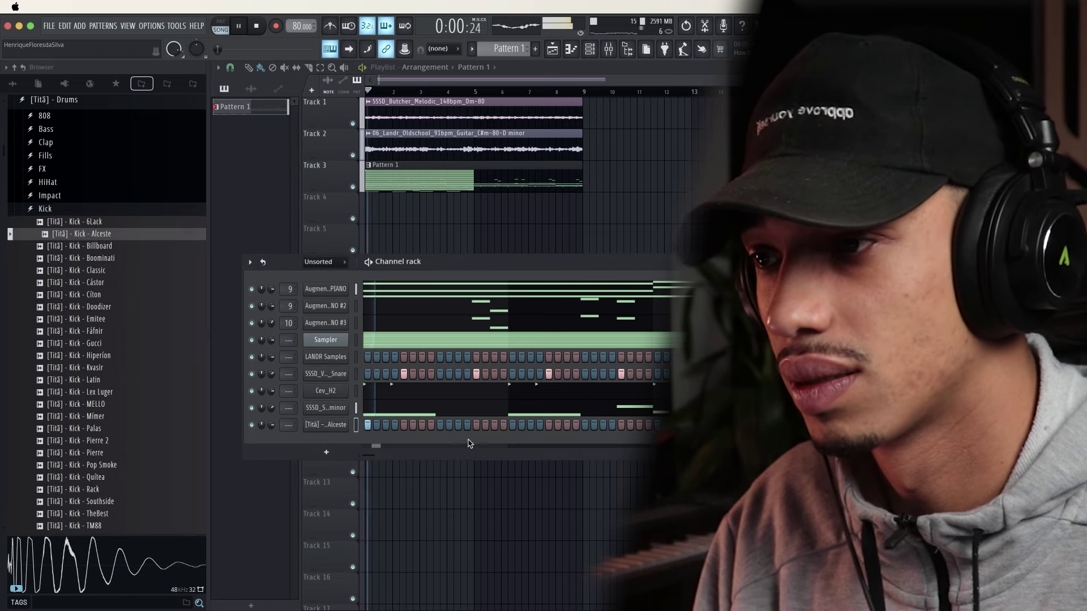
# Program a kick pattern with hits spread across the Alceste row's steps
pyautogui.press('space')
pyautogui.press('space')
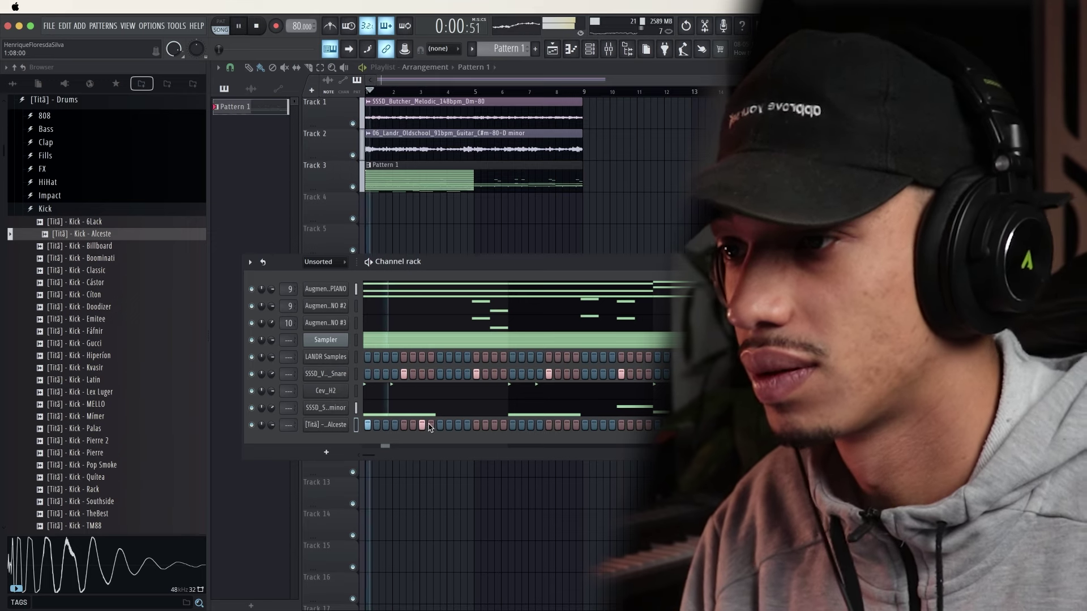
pyautogui.click(459, 425)
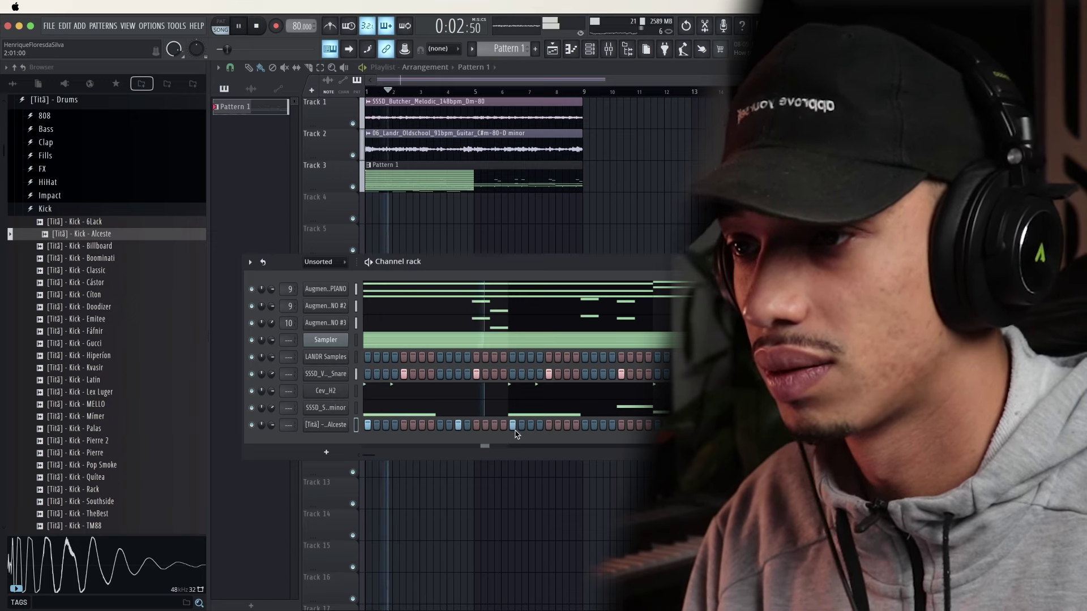
pyautogui.click(622, 426)
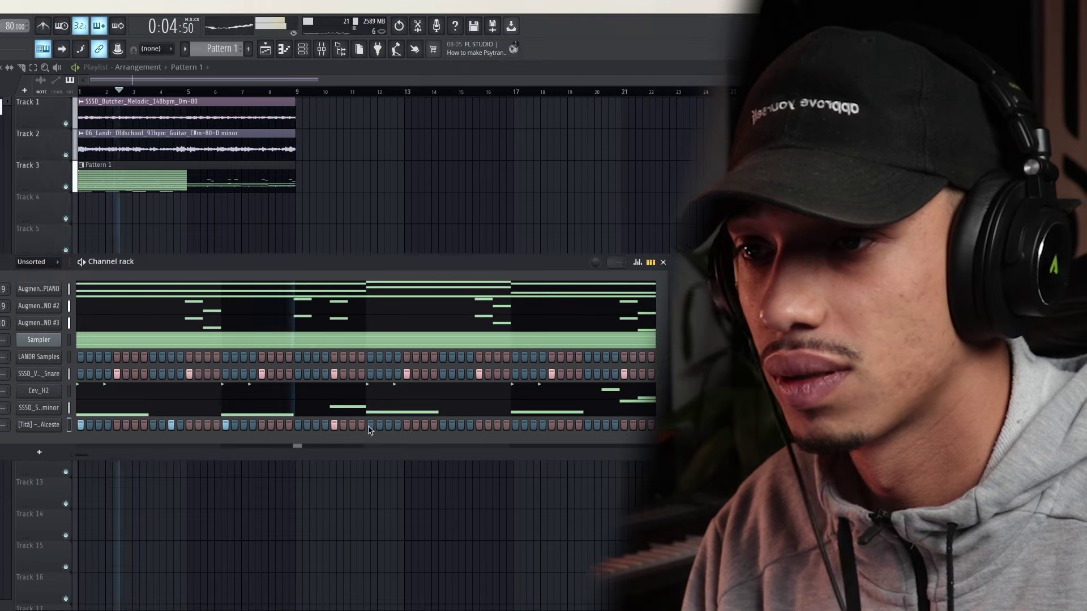
pyautogui.click(370, 425)
pyautogui.press('space')
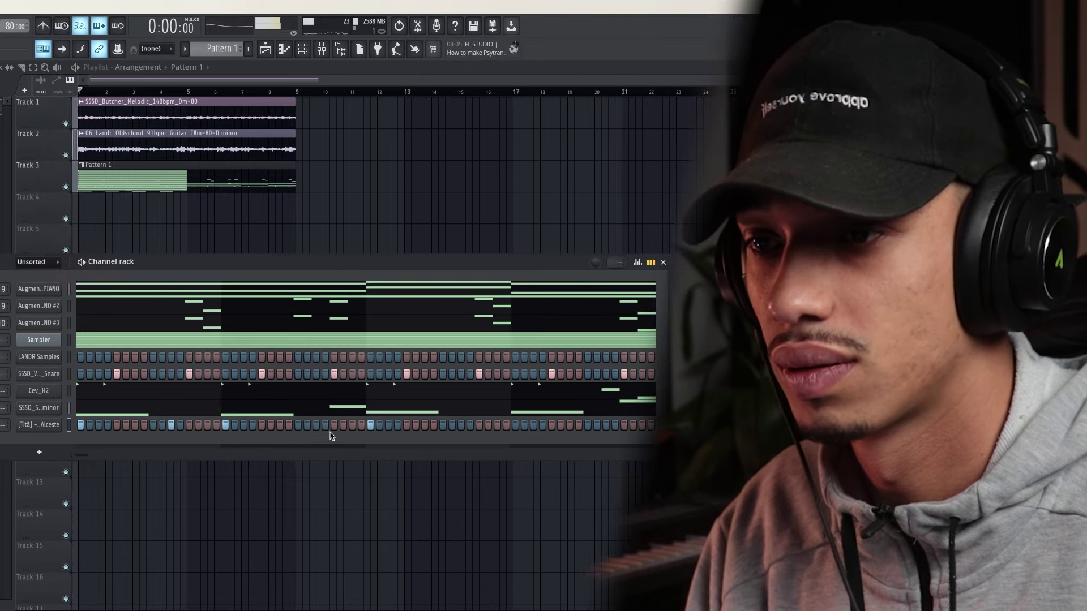
pyautogui.press('space')
pyautogui.click(352, 425)
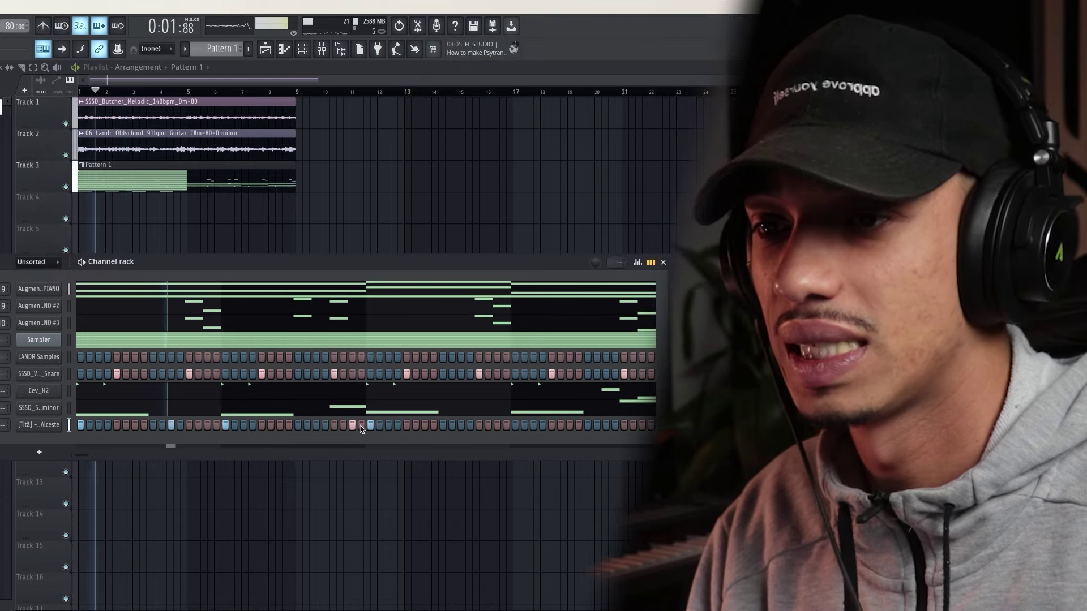
pyautogui.click(361, 425)
pyautogui.click(424, 425)
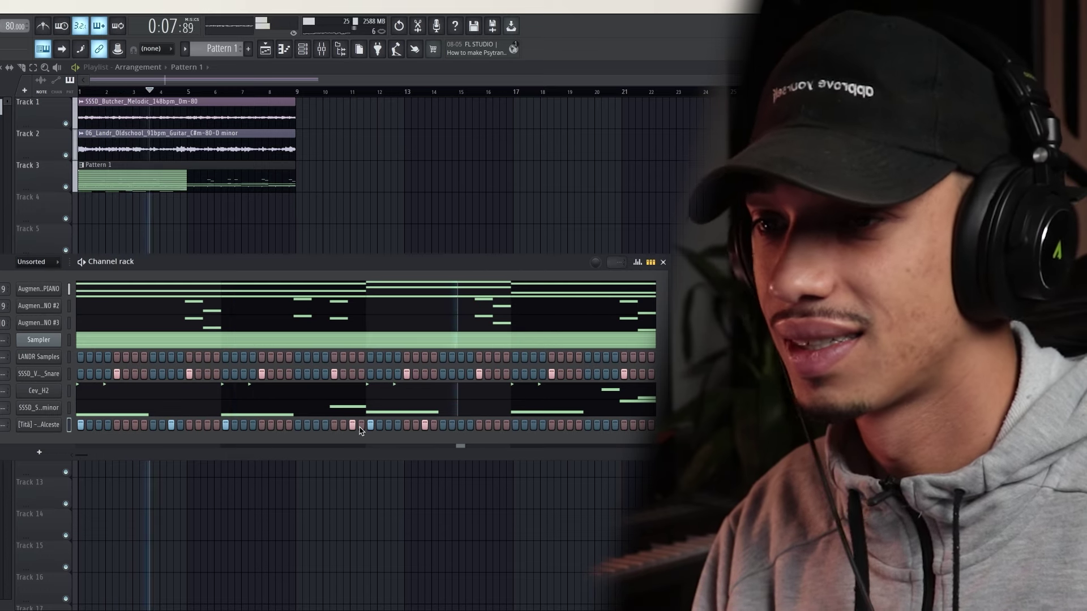
pyautogui.click(515, 425)
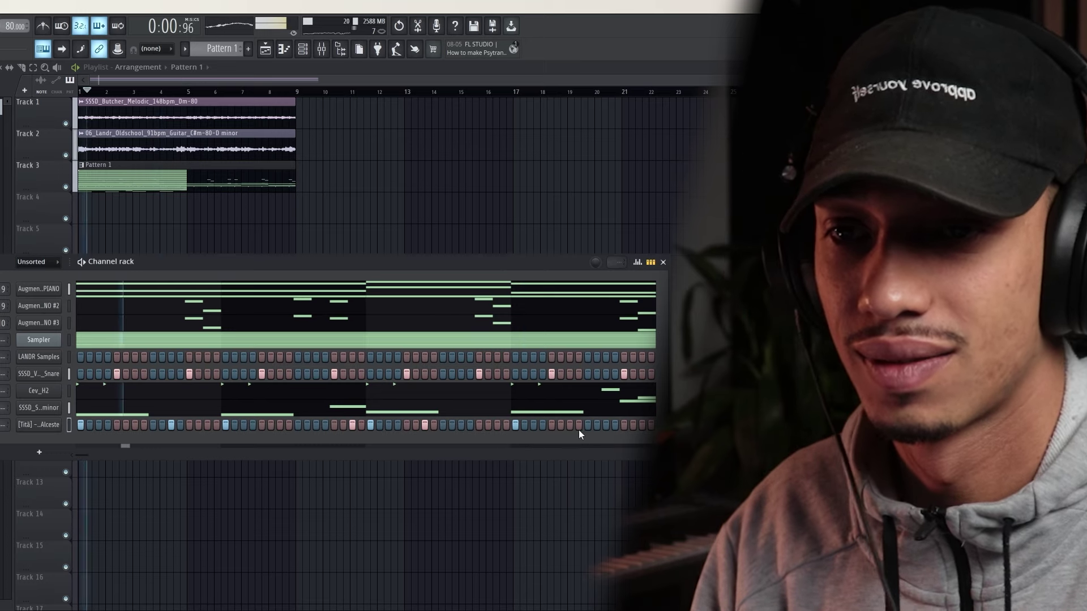
pyautogui.click(570, 426)
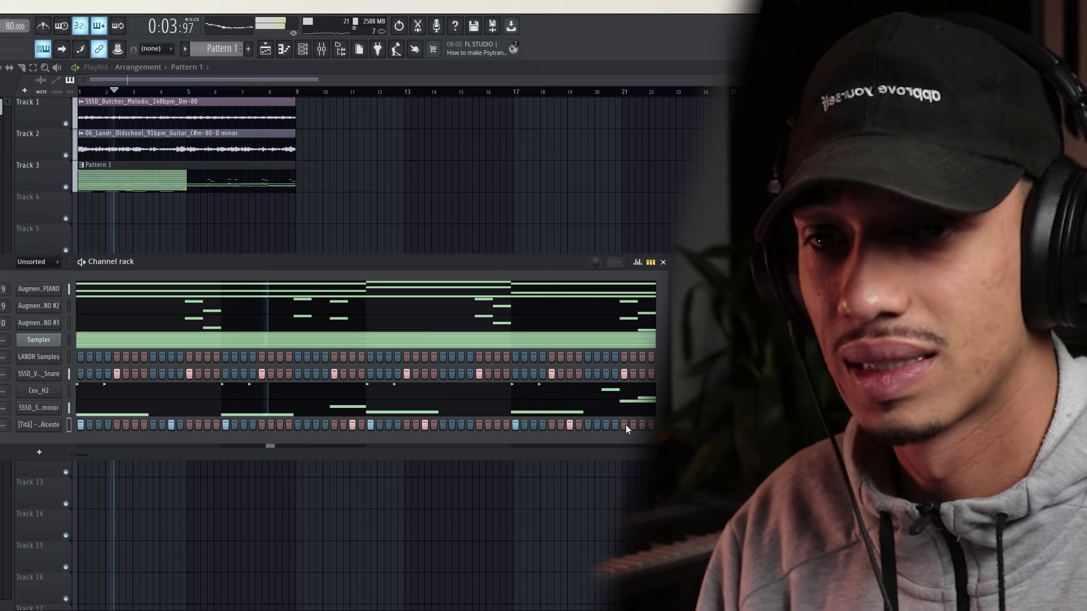
pyautogui.click(605, 425)
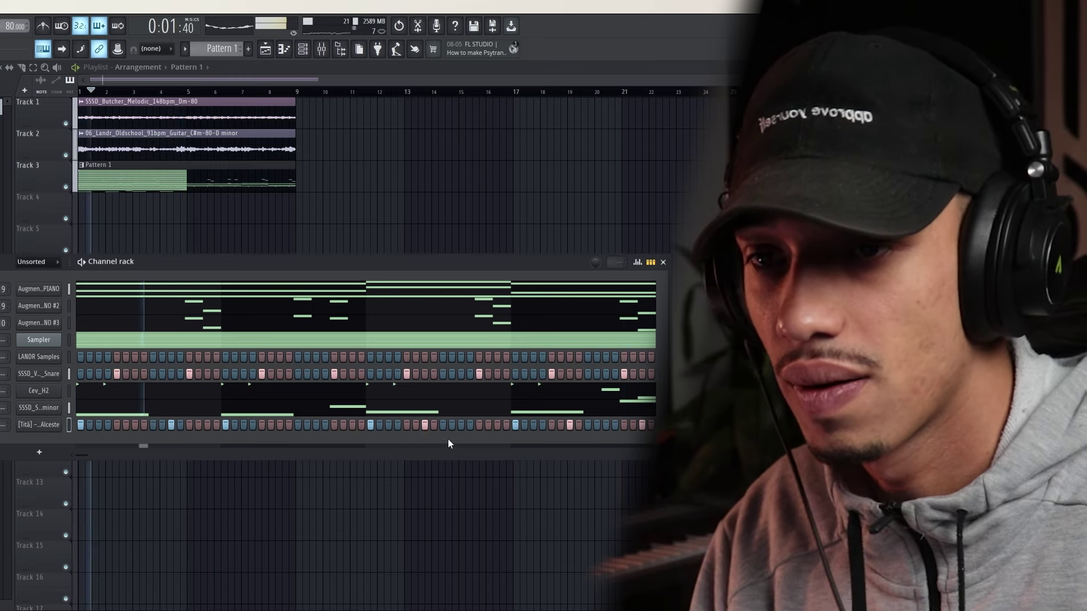
pyautogui.rightClick(45, 424)
# Raise the Alceste kick's precomputed effects Boost in its sampler settings
pyautogui.press('Escape')
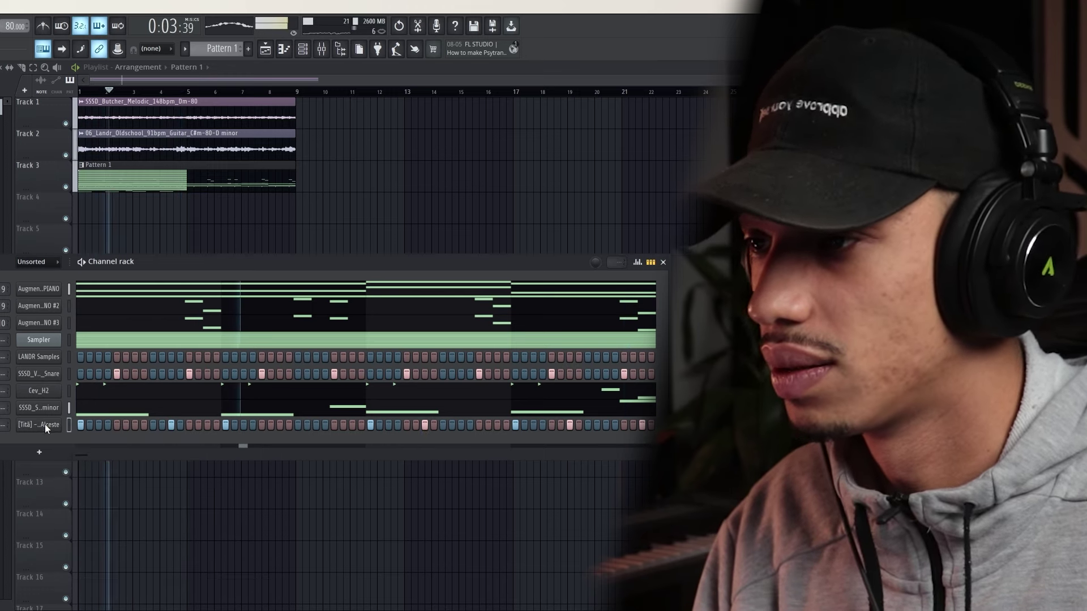
pyautogui.click(45, 425)
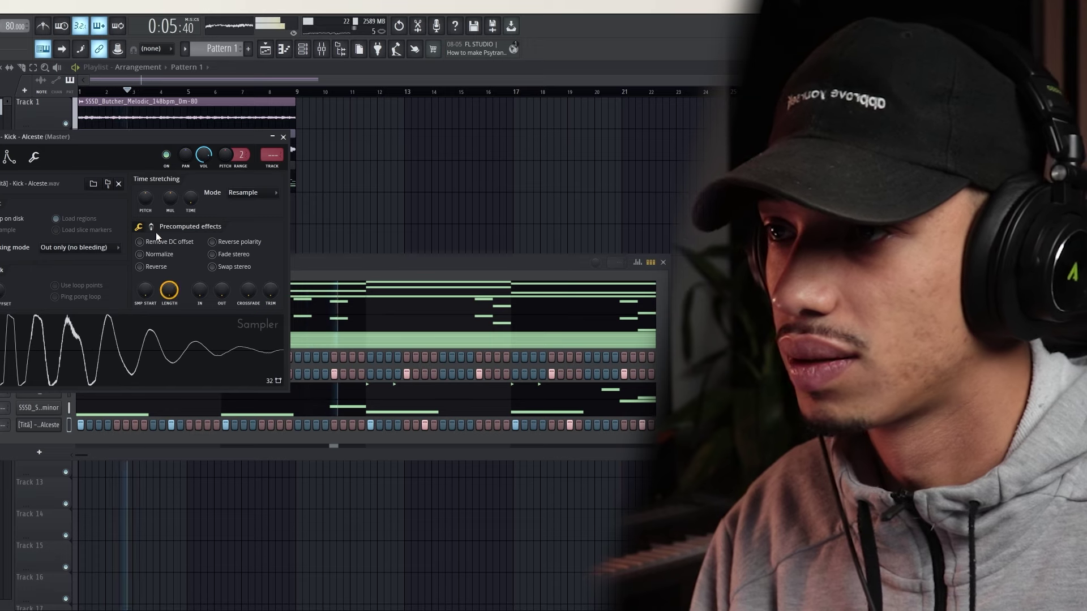
pyautogui.click(152, 228)
pyautogui.moveTo(147, 244); pyautogui.dragTo(148, 238)
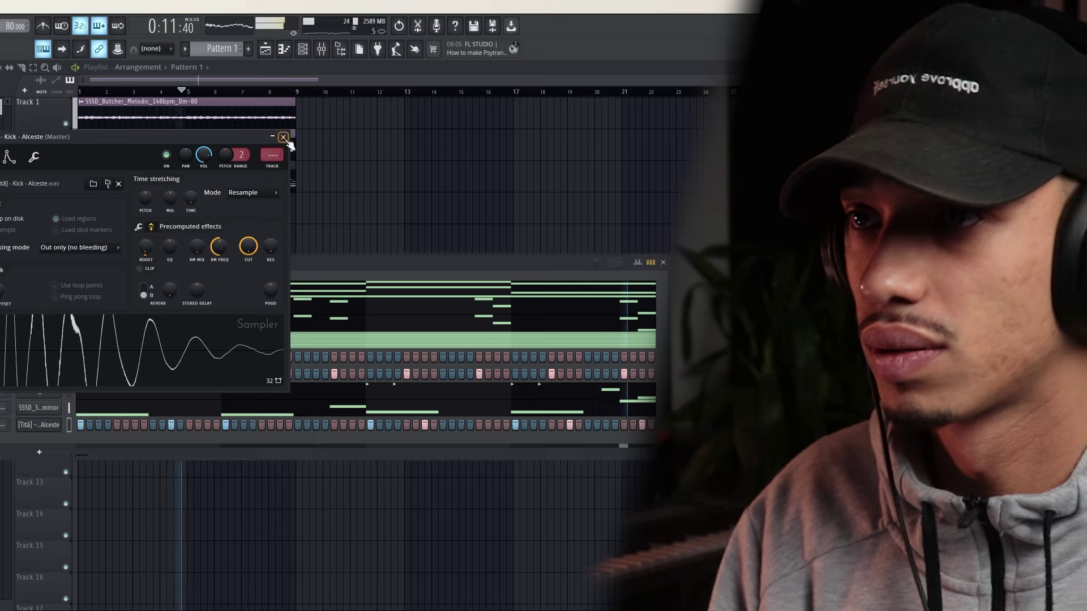
pyautogui.click(283, 137)
# Audition other kicks and replace Alceste with the Kick - 6Lack sample on that channel
pyautogui.press('Down')
pyautogui.press('Down')
pyautogui.press('Down')
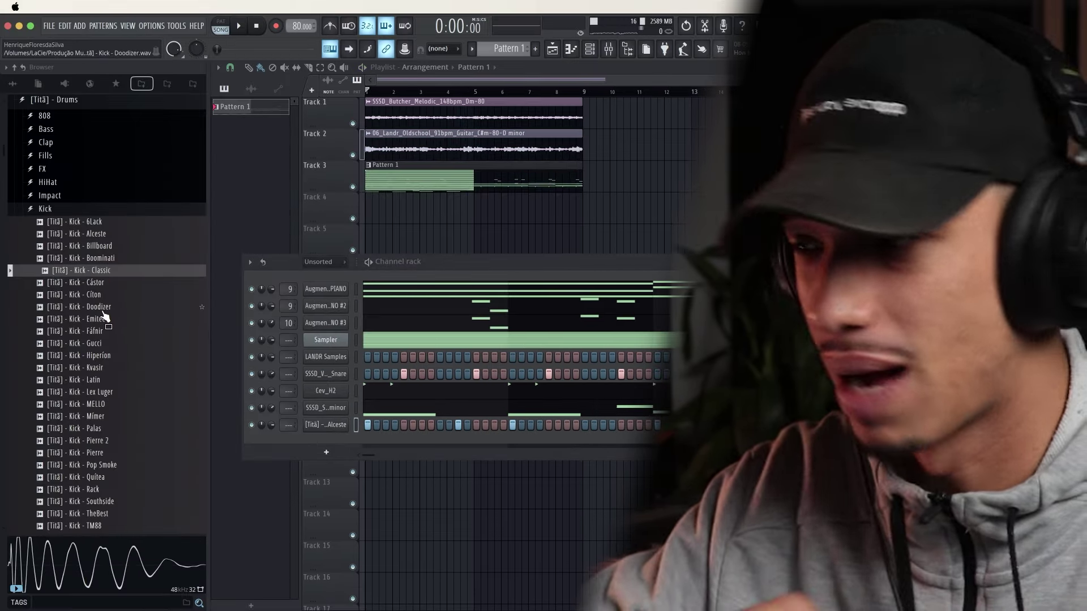
pyautogui.scroll(-4, 103, 317)
pyautogui.click(88, 294)
pyautogui.press('Up')
pyautogui.press('Up')
pyautogui.press('Up')
pyautogui.press('Up')
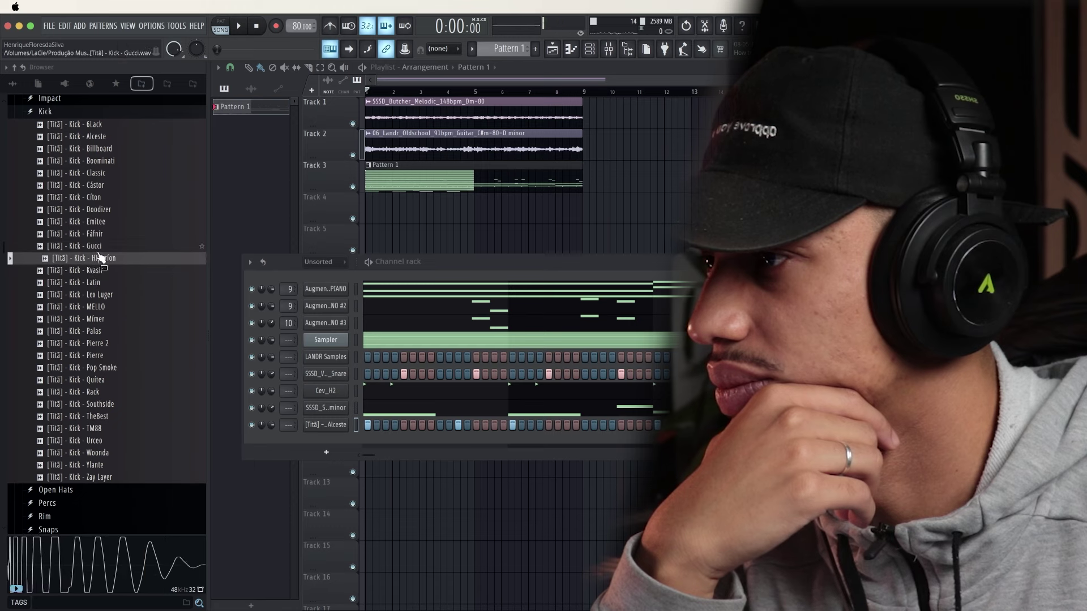
pyautogui.press('Up')
pyautogui.press('Up')
pyautogui.press('Up')
pyautogui.press('Up')
pyautogui.press('Up')
pyautogui.press('Up')
pyautogui.press('Up')
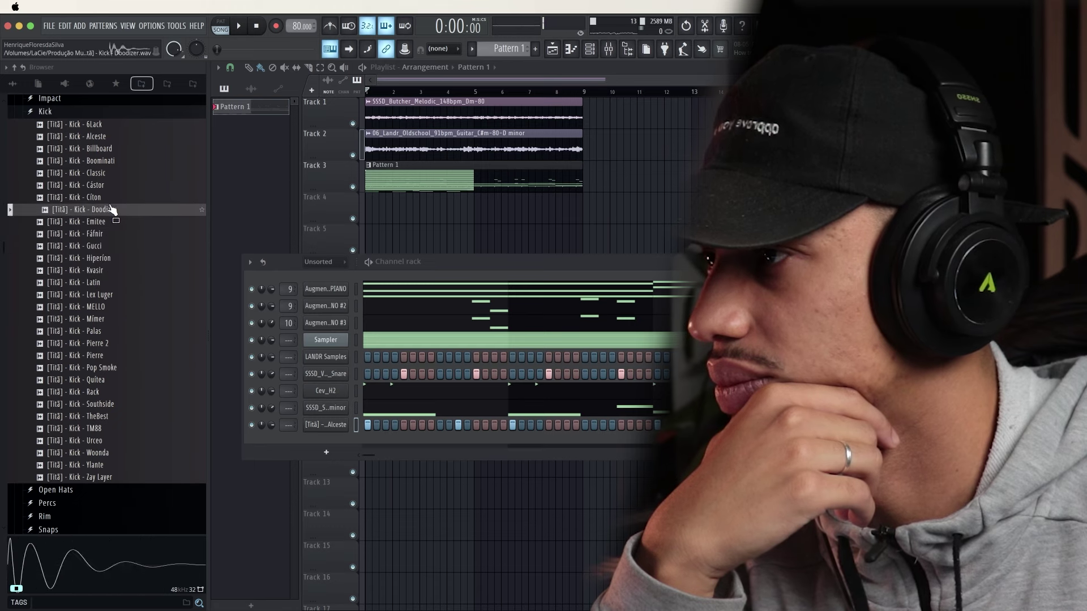
pyautogui.press('Up')
pyautogui.press('Up')
pyautogui.press('Up')
pyautogui.press('Up')
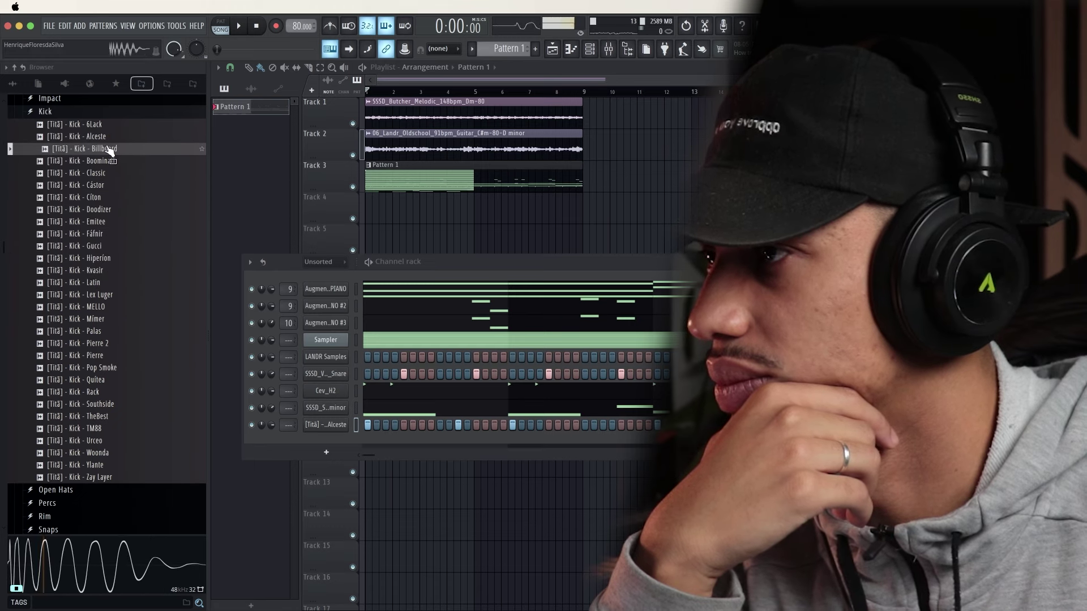
pyautogui.moveTo(107, 127); pyautogui.dragTo(330, 426)
pyautogui.press('space')
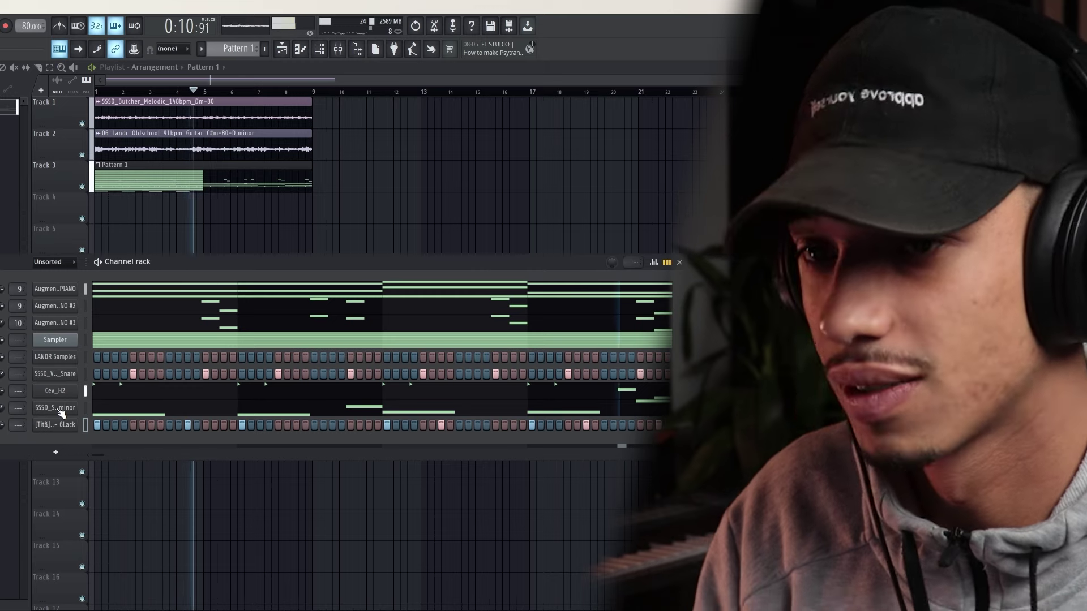
pyautogui.press('space')
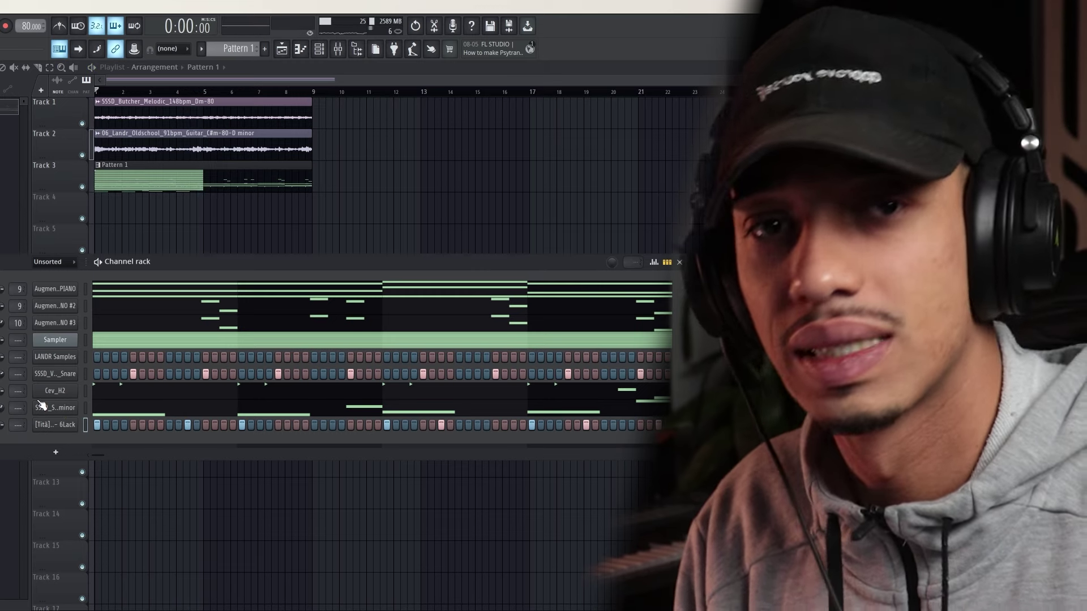
pyautogui.rightClick(71, 432)
# Duplicate the 6Lack kick notes from bars 1–4 into bars 5–8 and play the result
pyautogui.click(100, 425)
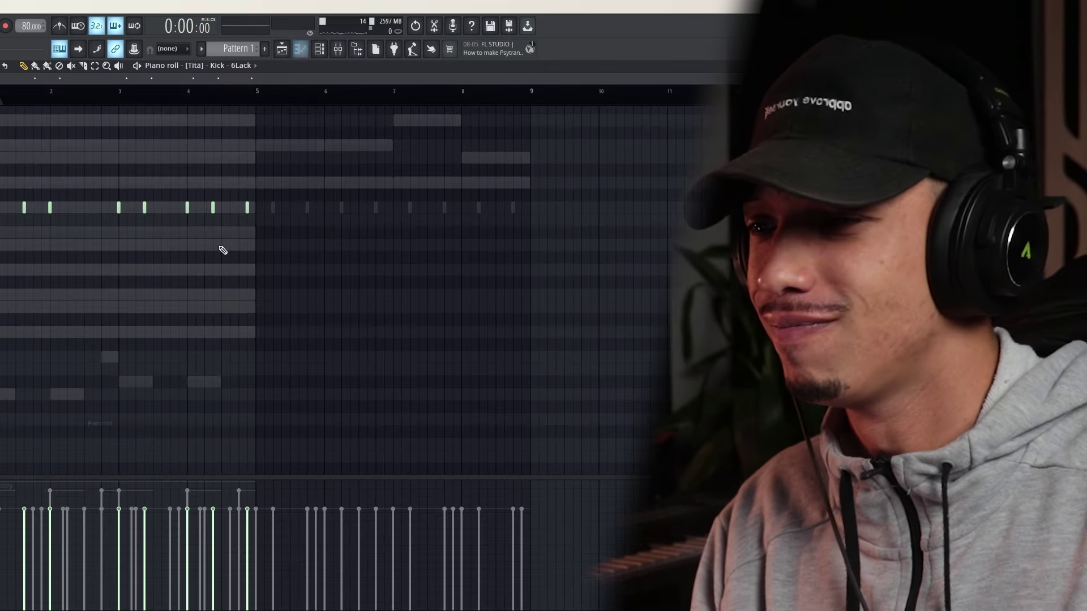
pyautogui.hotkey('ctrl', 'a')
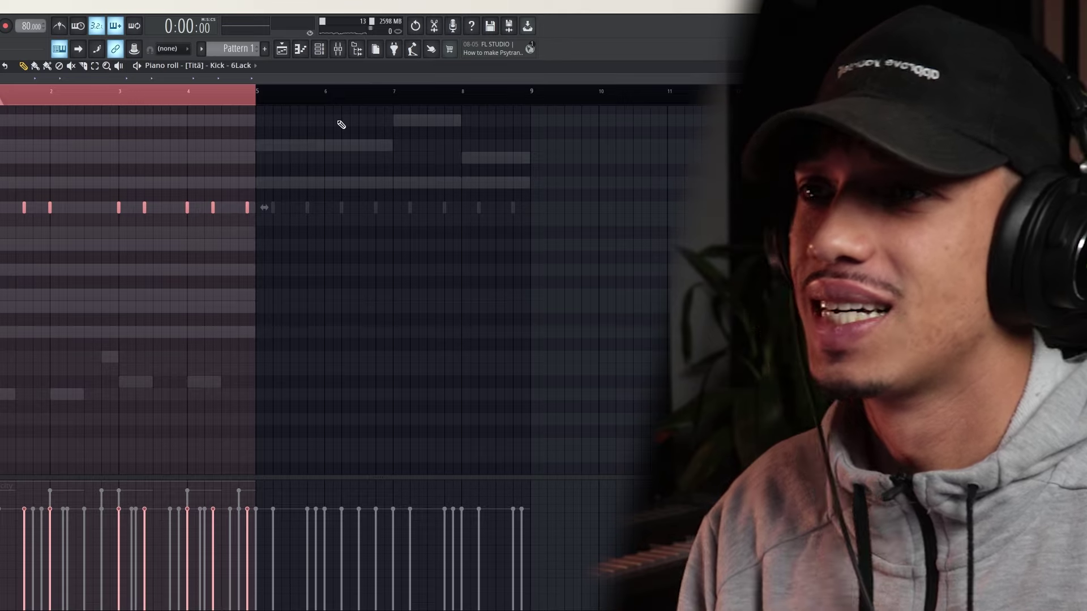
pyautogui.hotkey('ctrl', 'b')
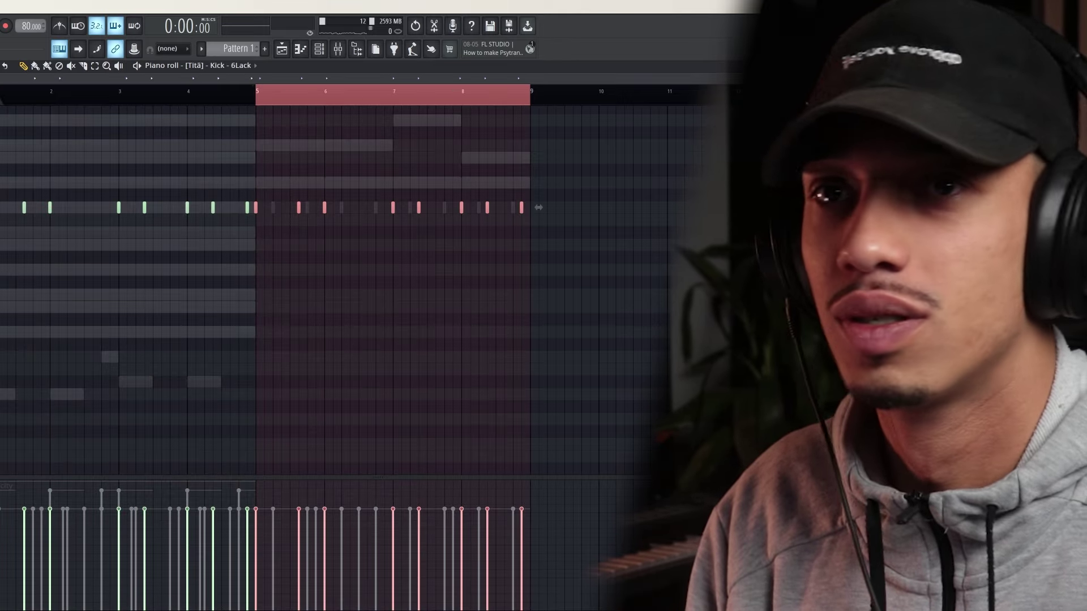
pyautogui.press('Escape')
pyautogui.press('space')
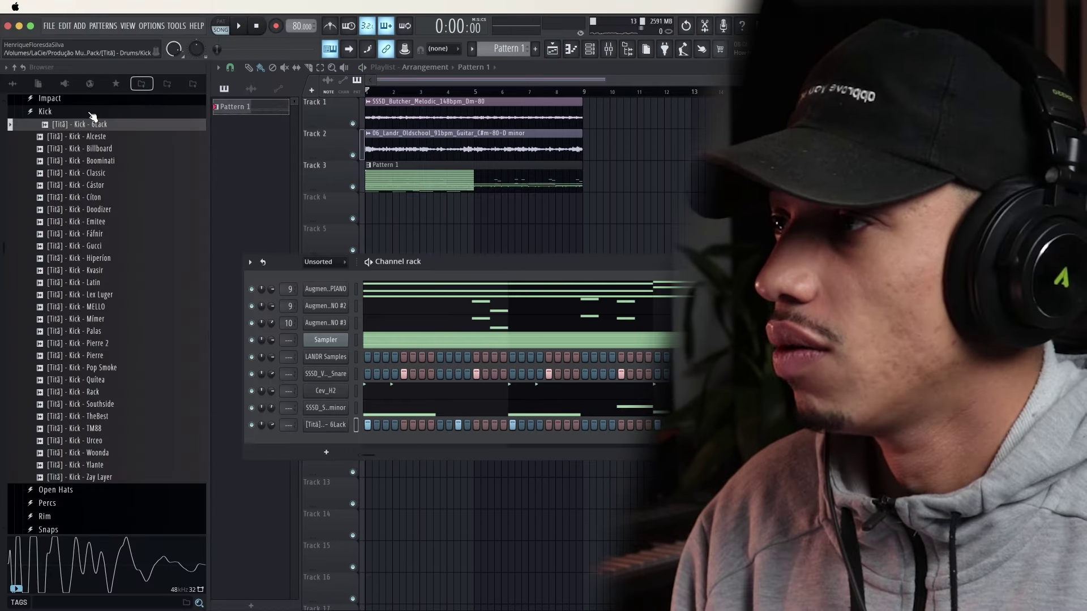
pyautogui.click(91, 113)
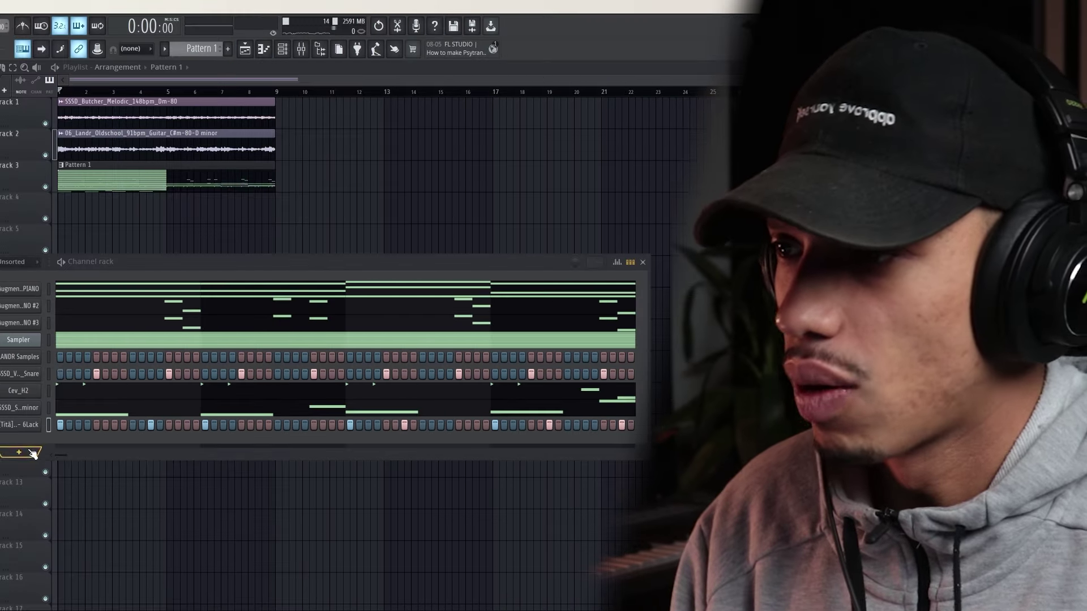
# Open LANDR Samples and go to page 2 of the Dark Boom Bap results
pyautogui.click(22, 357)
pyautogui.scroll(-3, 266, 328)
pyautogui.scroll(8, 272, 334)
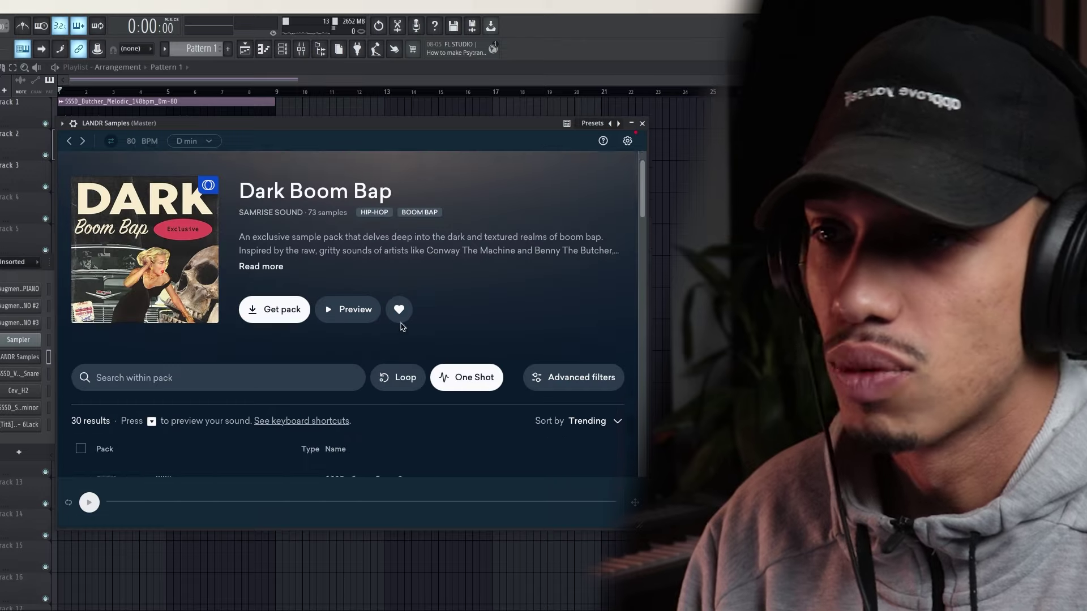
pyautogui.scroll(-6, 430, 360)
pyautogui.scroll(-4, 430, 360)
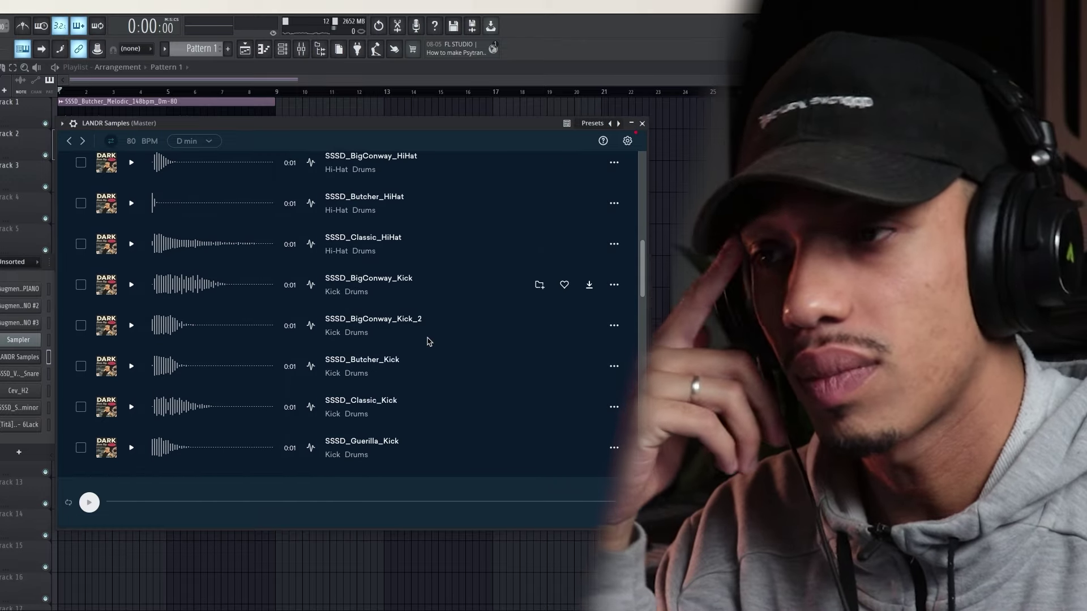
pyautogui.scroll(-1, 428, 346)
pyautogui.scroll(-3, 426, 347)
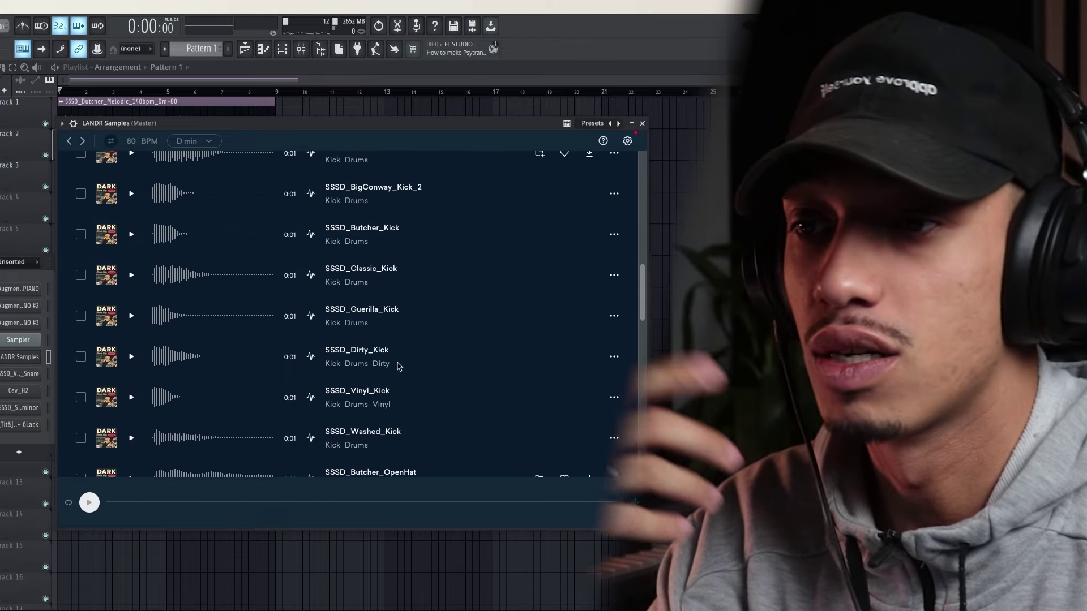
pyautogui.scroll(-8, 385, 384)
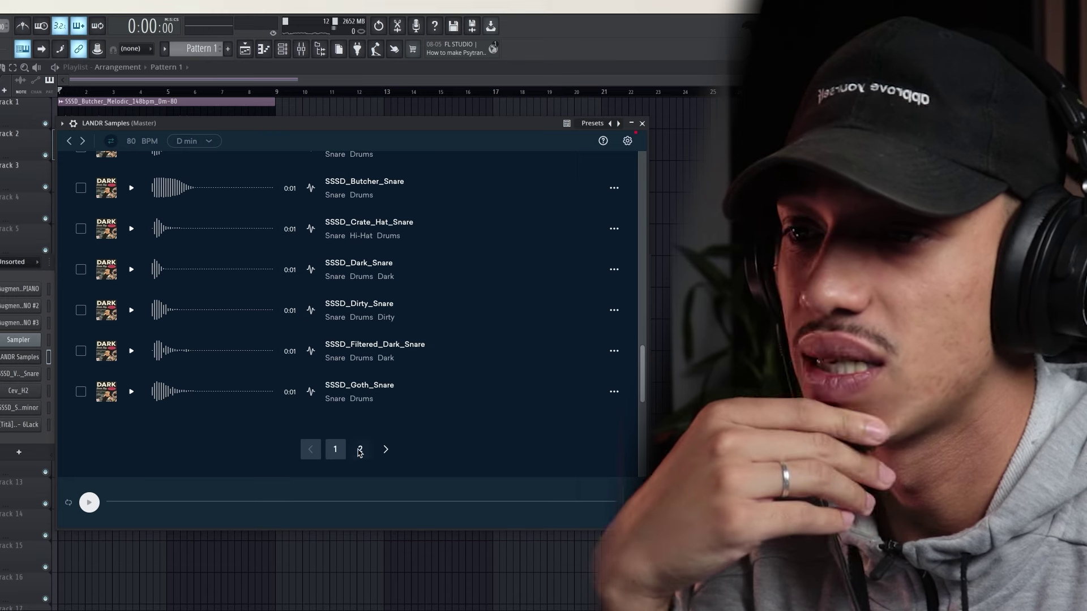
pyautogui.click(359, 453)
pyautogui.click(359, 453)
# Compare the snare samples and add SSSD_Washed_Snare as a new channel
pyautogui.scroll(-1, 399, 416)
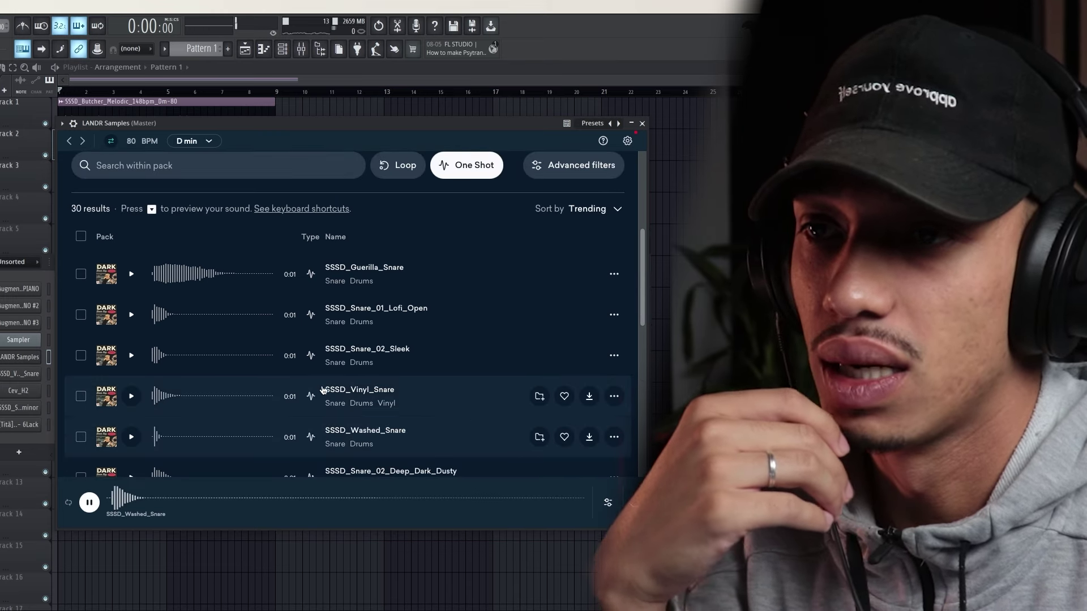
pyautogui.scroll(-2, 308, 395)
pyautogui.click(131, 387)
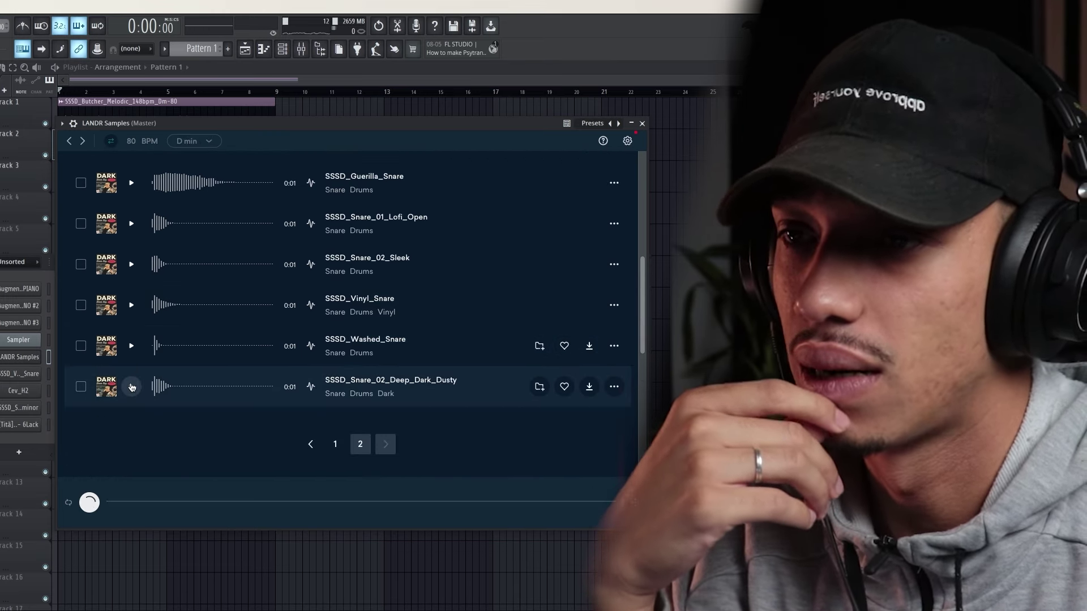
pyautogui.click(132, 347)
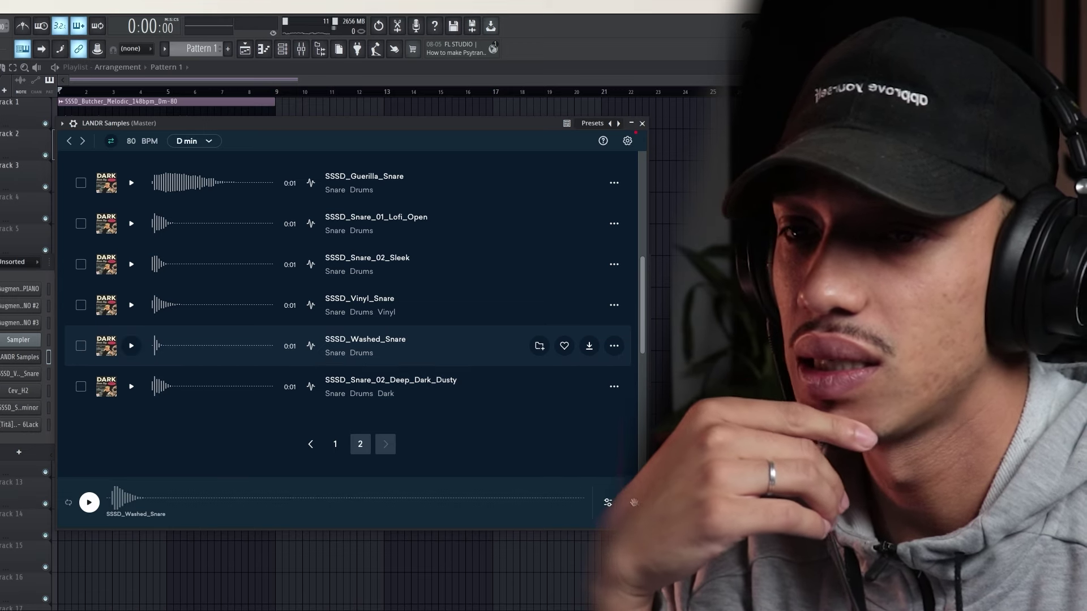
pyautogui.moveTo(17, 440); pyautogui.dragTo(11, 435)
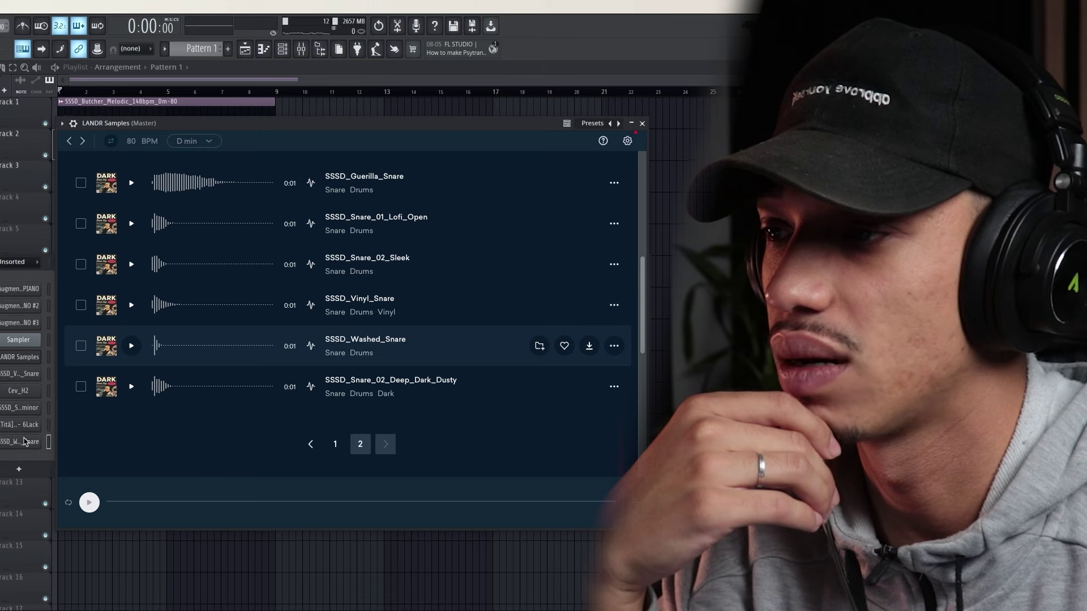
pyautogui.click(643, 124)
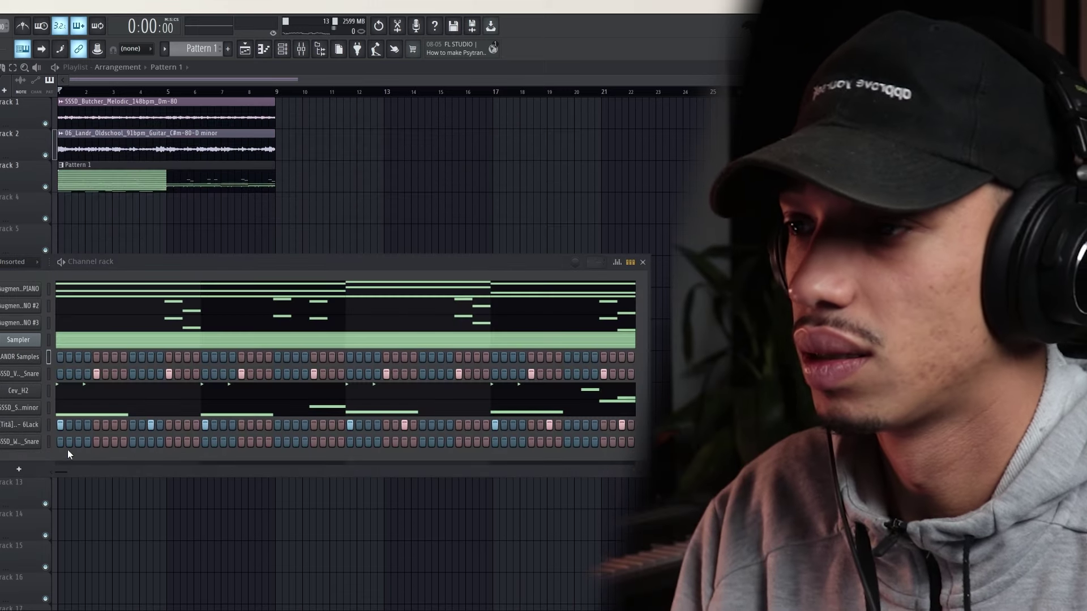
# Try washed snare hits on early steps, keeping one on a later step
pyautogui.press('space')
pyautogui.click(114, 442)
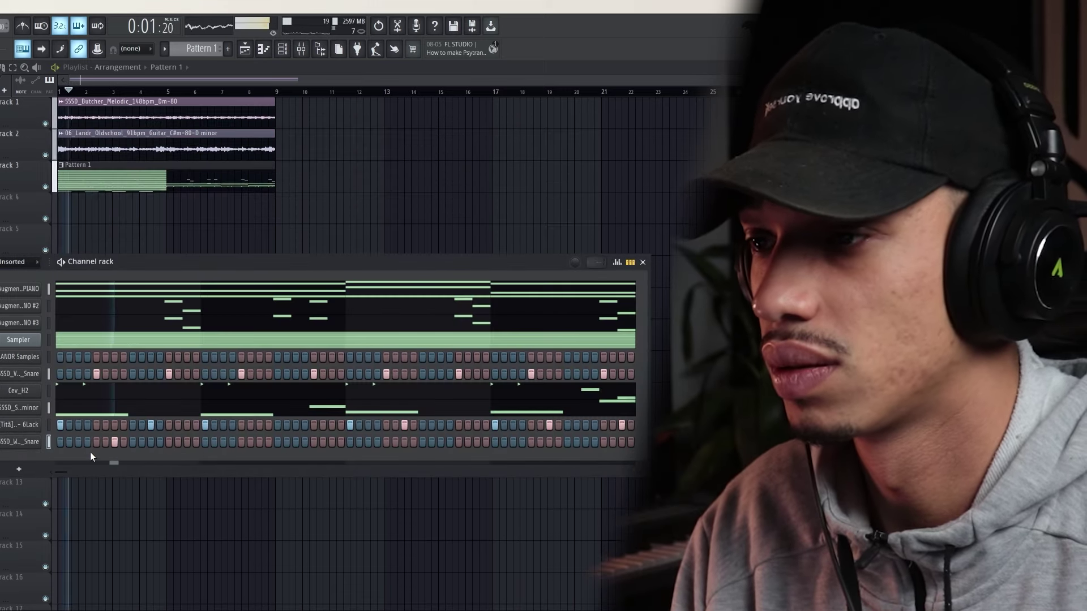
pyautogui.rightClick(114, 442)
pyautogui.click(133, 442)
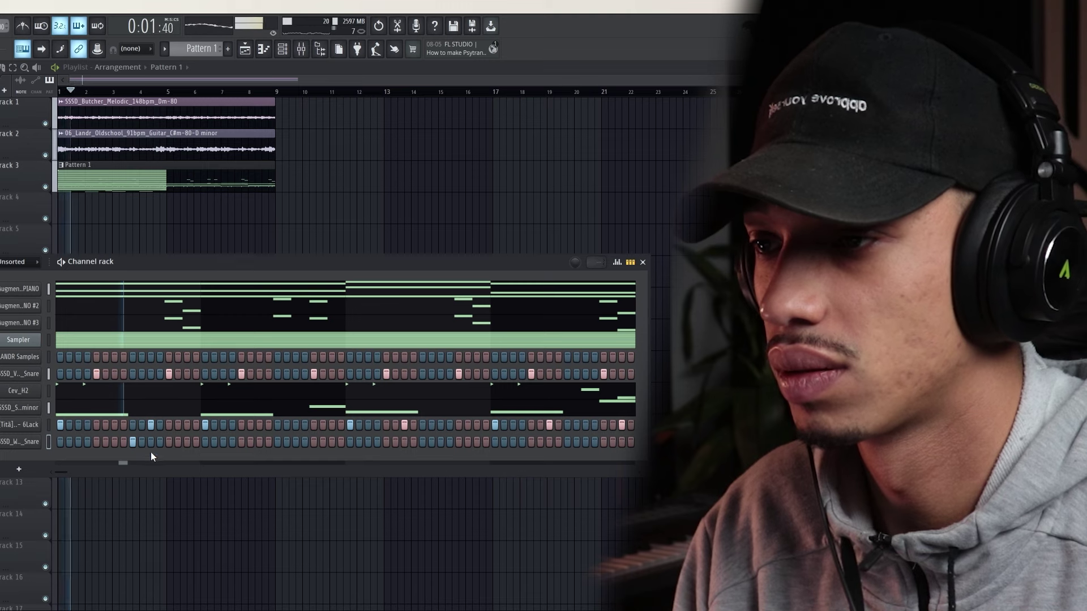
pyautogui.rightClick(132, 443)
pyautogui.press('space')
pyautogui.press('space')
pyautogui.click(141, 444)
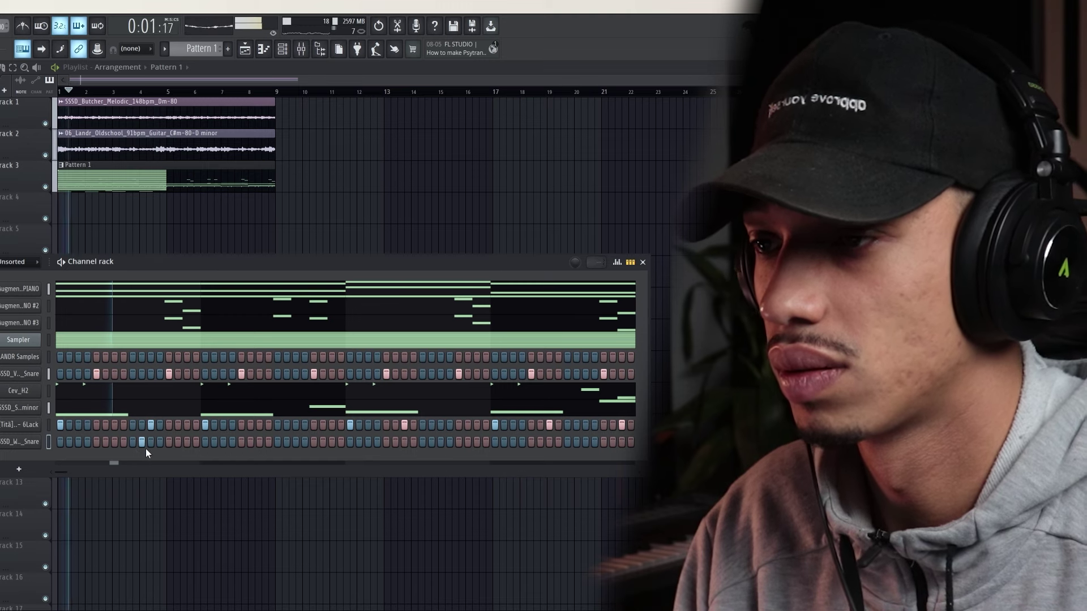
pyautogui.press('space')
pyautogui.press('space')
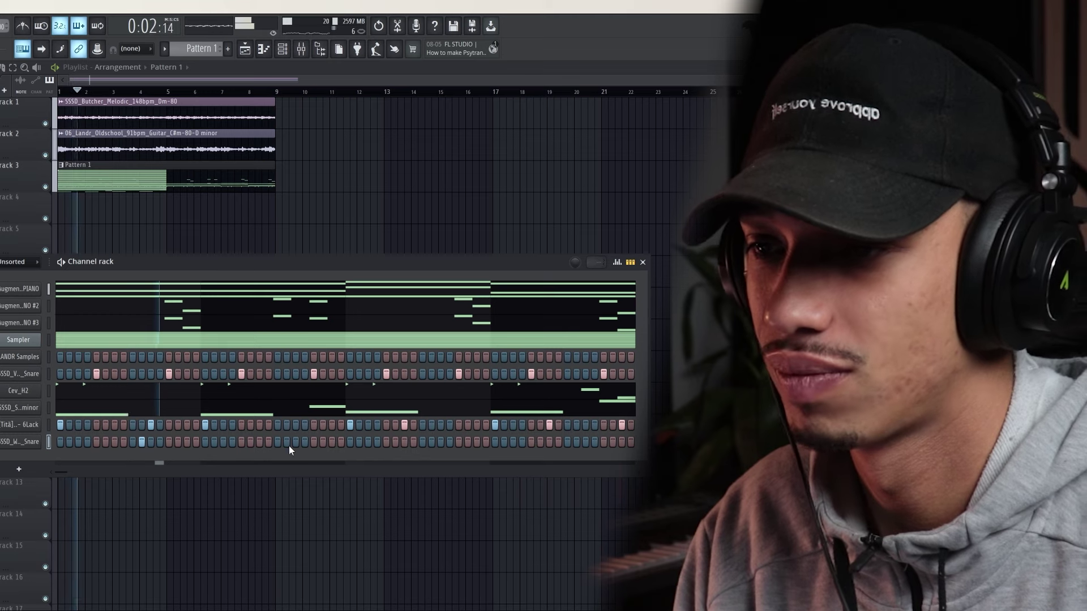
# Place more washed snare hits further along the row and open its piano roll
pyautogui.click(259, 443)
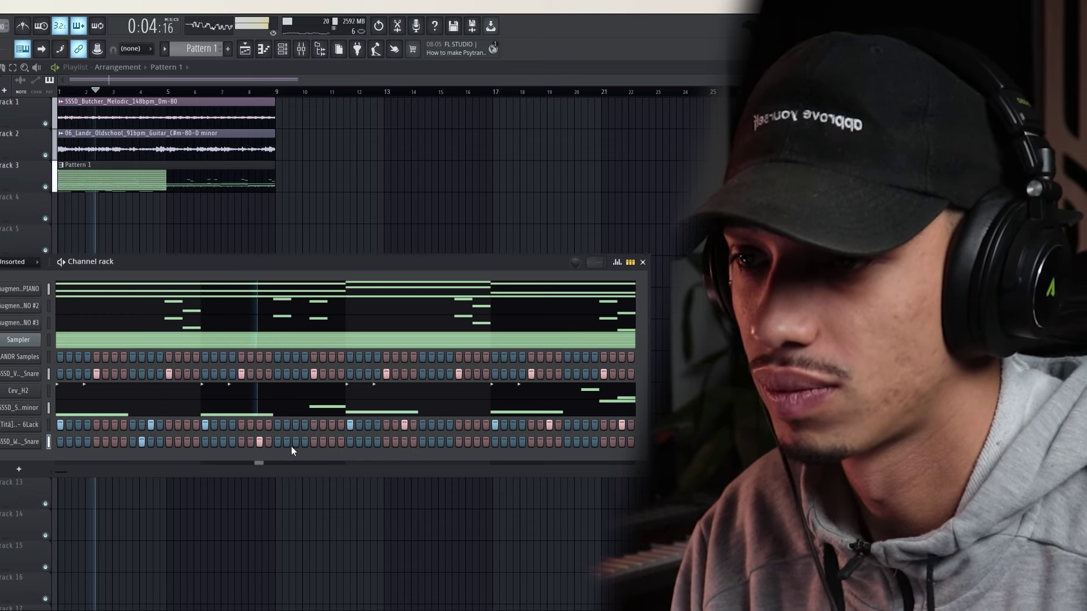
pyautogui.click(296, 442)
pyautogui.rightClick(259, 443)
pyautogui.press('space')
pyautogui.press('space')
pyautogui.click(278, 444)
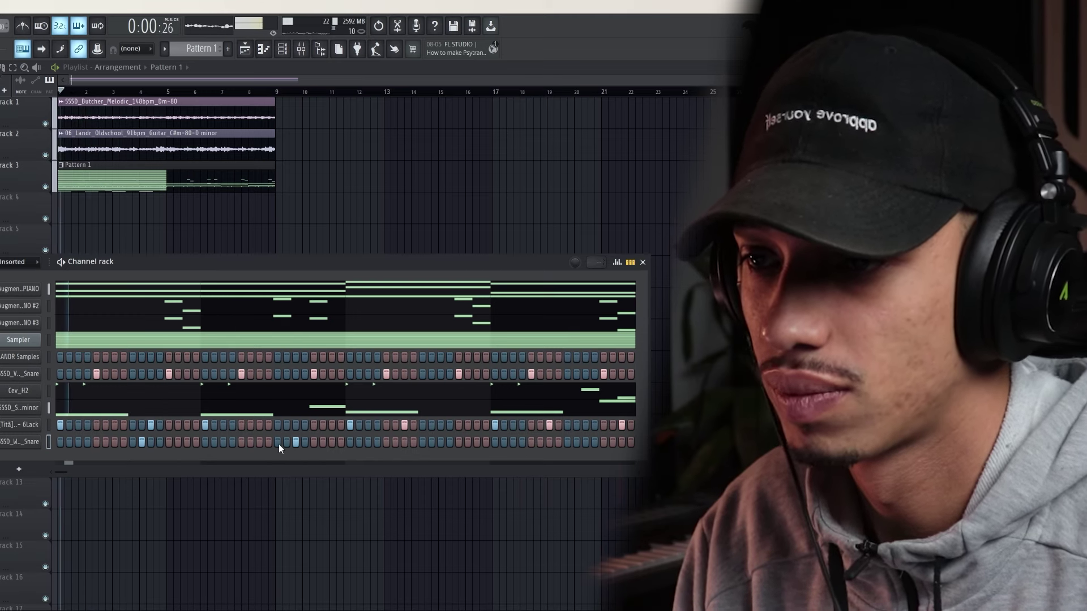
pyautogui.click(286, 443)
pyautogui.rightClick(36, 442)
pyautogui.click(60, 441)
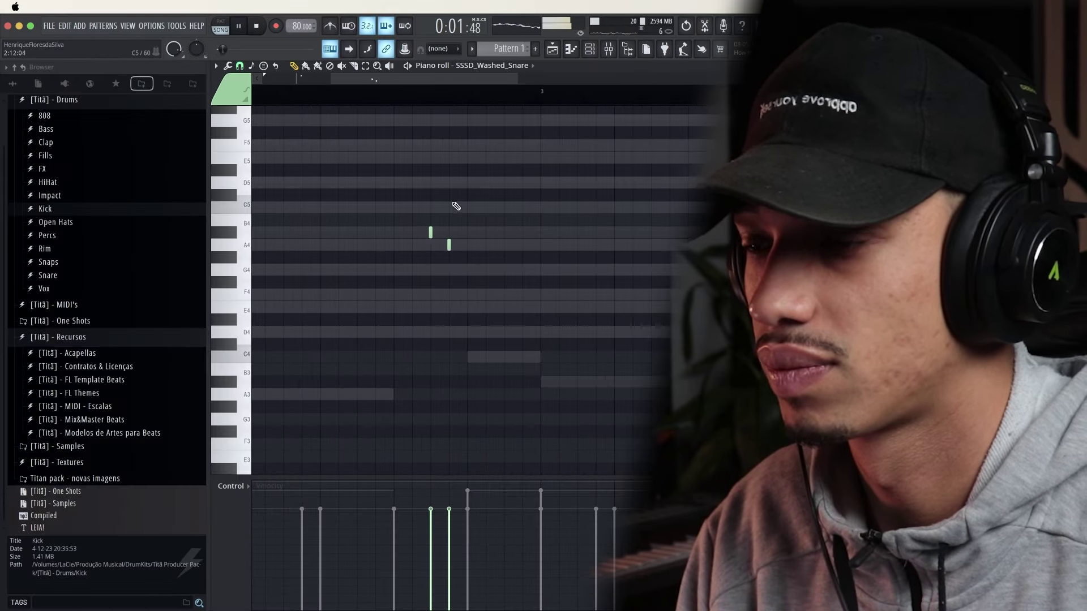
# Replace the short A4 snare notes with a short G4 hit at lowered velocity
pyautogui.scroll(-2, 431, 160)
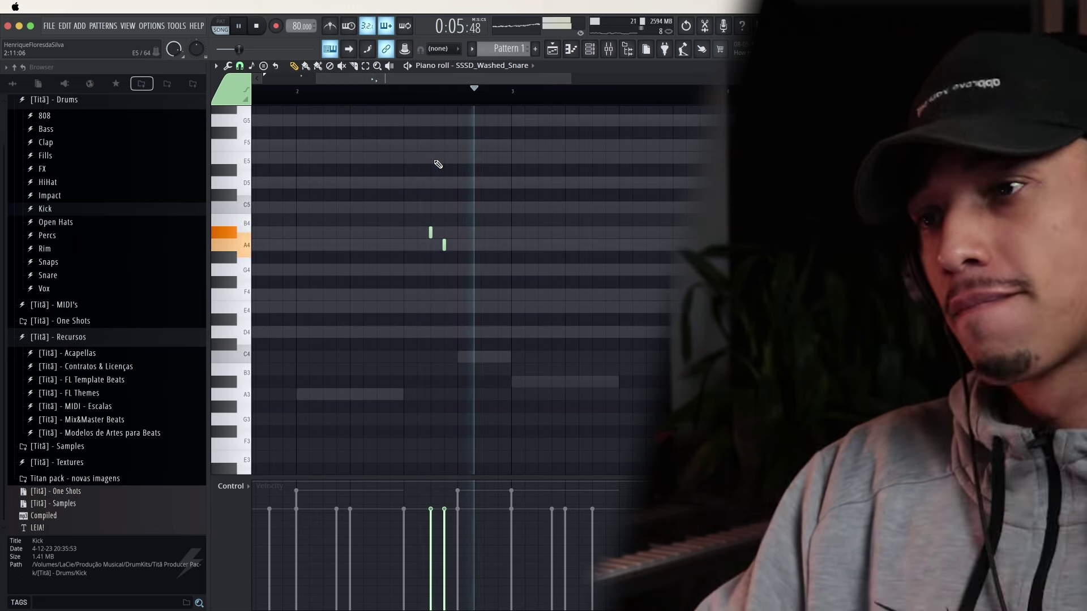
pyautogui.press('space')
pyautogui.press('space')
pyautogui.rightClick(443, 244)
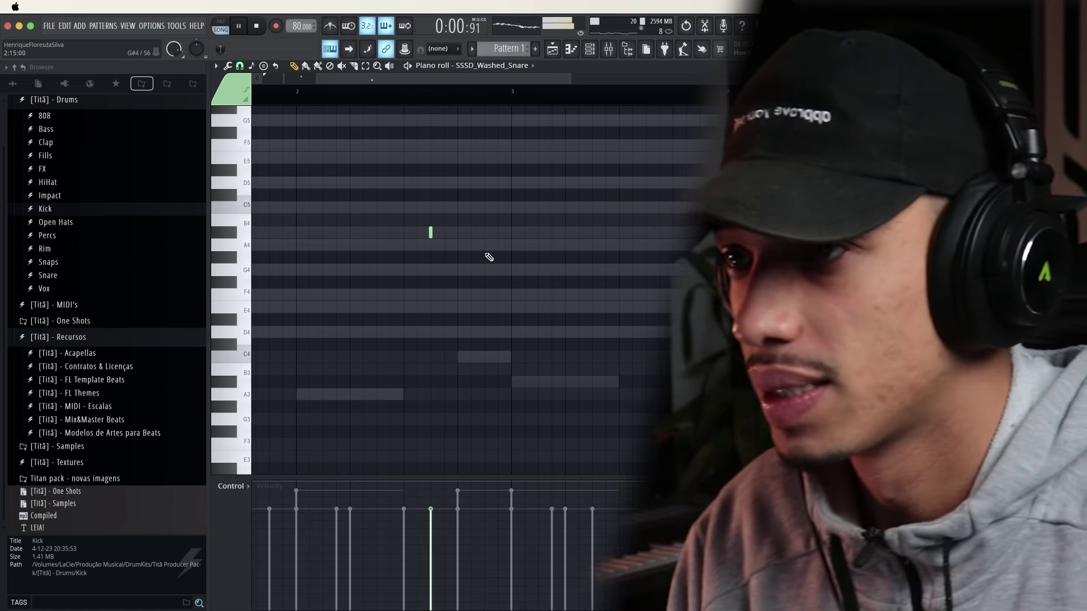
pyautogui.click(396, 91)
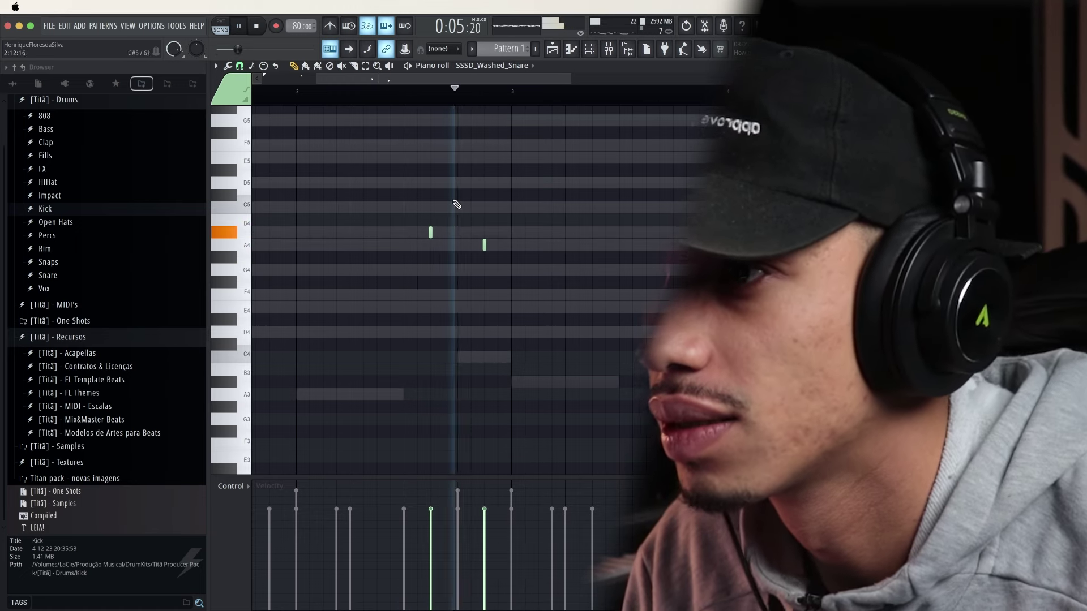
pyautogui.moveTo(485, 245); pyautogui.dragTo(457, 245)
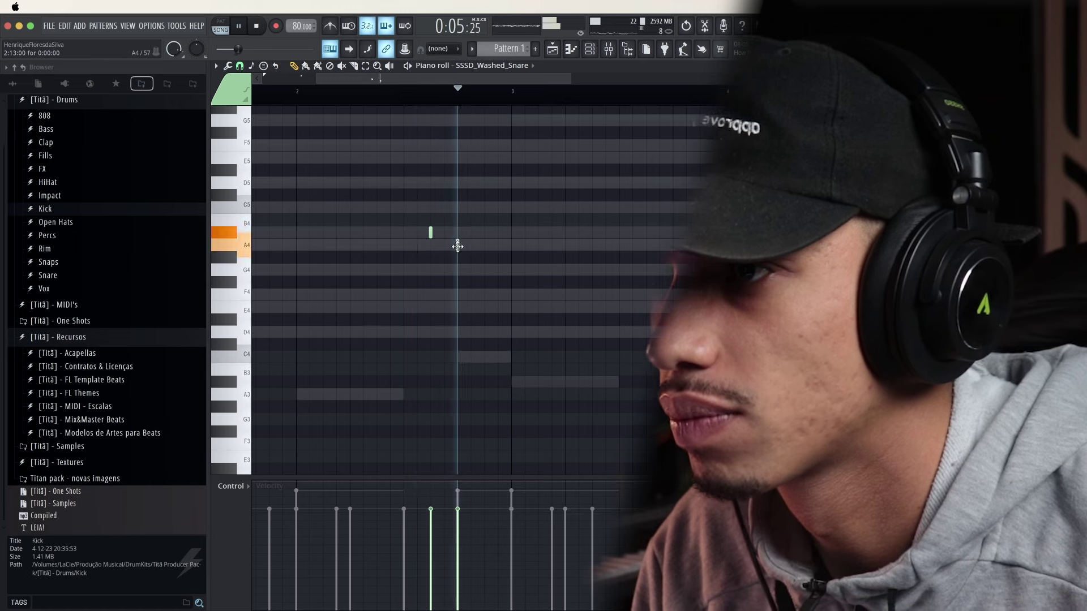
pyautogui.rightClick(459, 245)
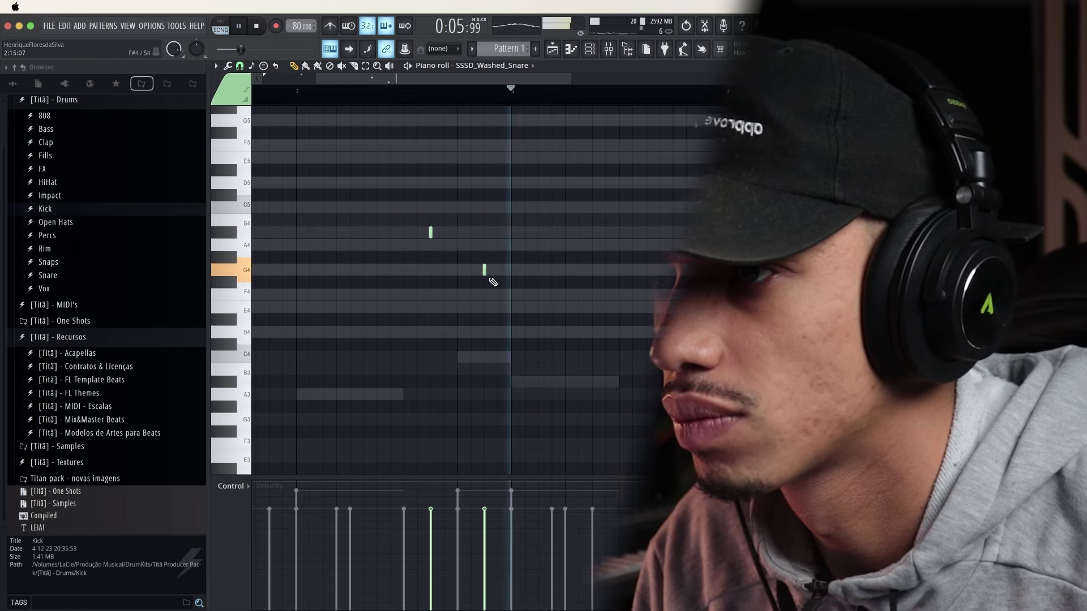
pyautogui.click(485, 270)
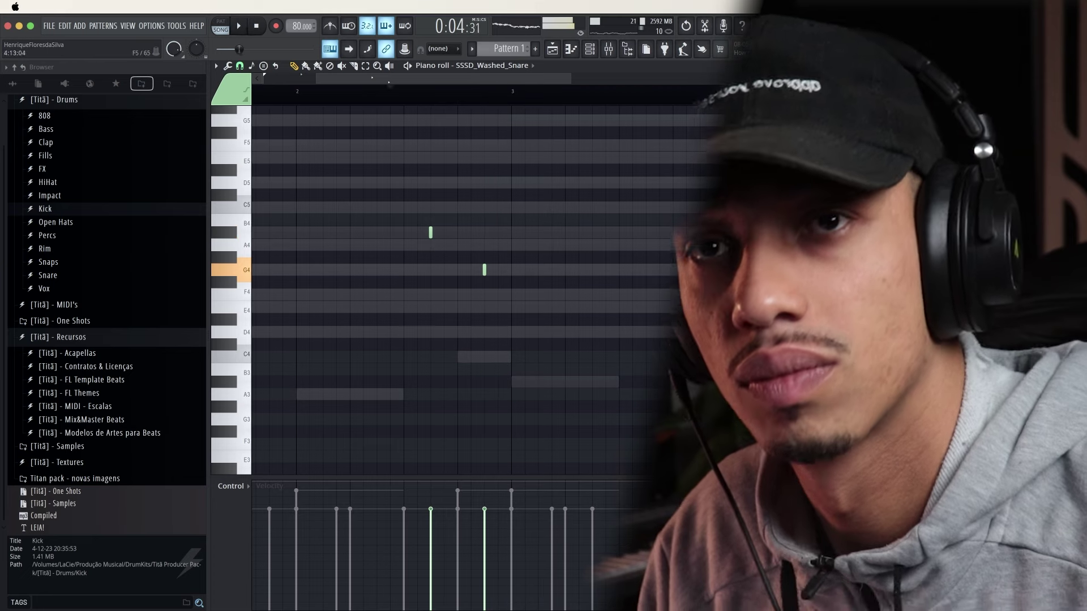
pyautogui.click(484, 550)
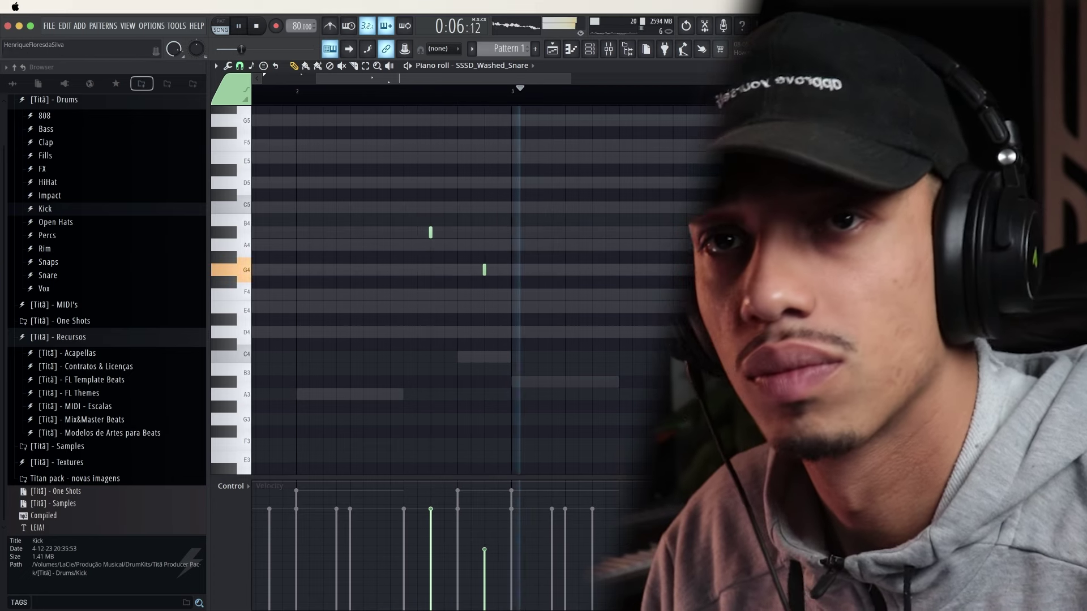
pyautogui.click(485, 533)
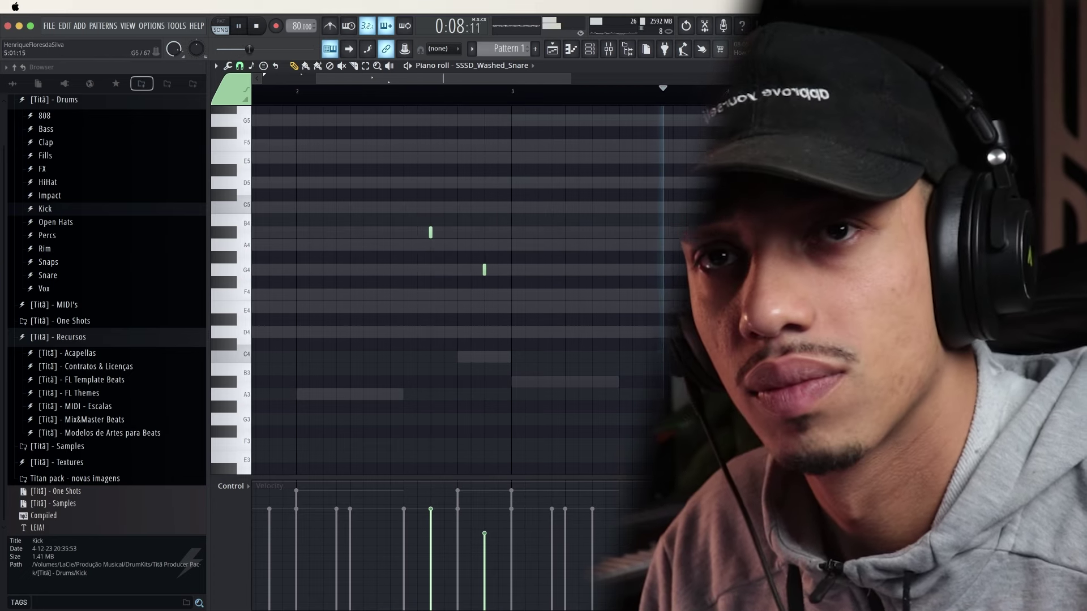
# Add a short C5 hit just before the G4 note and close the piano roll
pyautogui.scroll(-3, 437, 242)
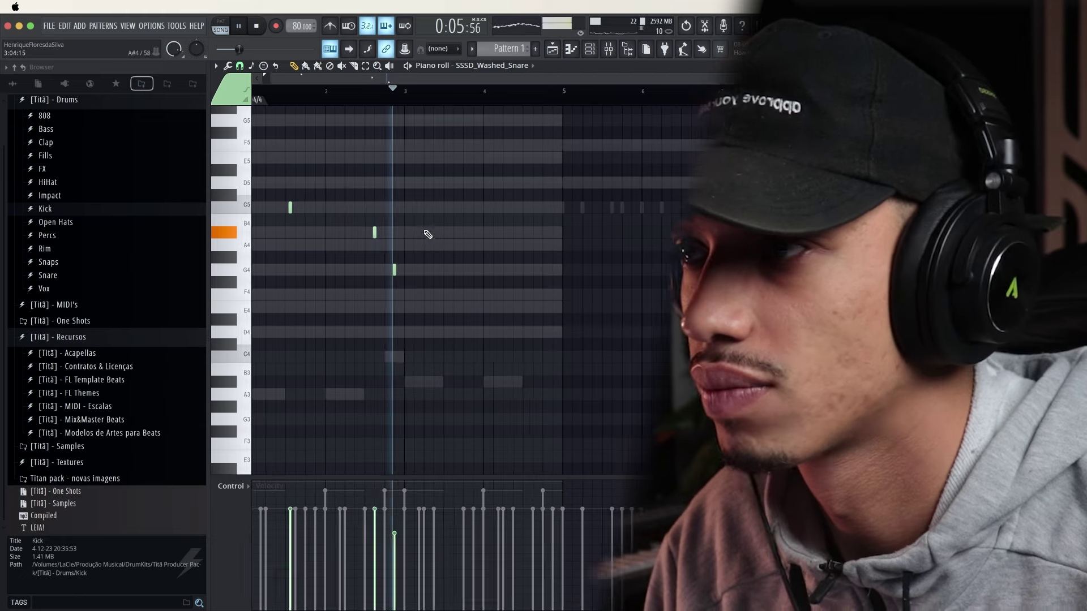
pyautogui.click(447, 208)
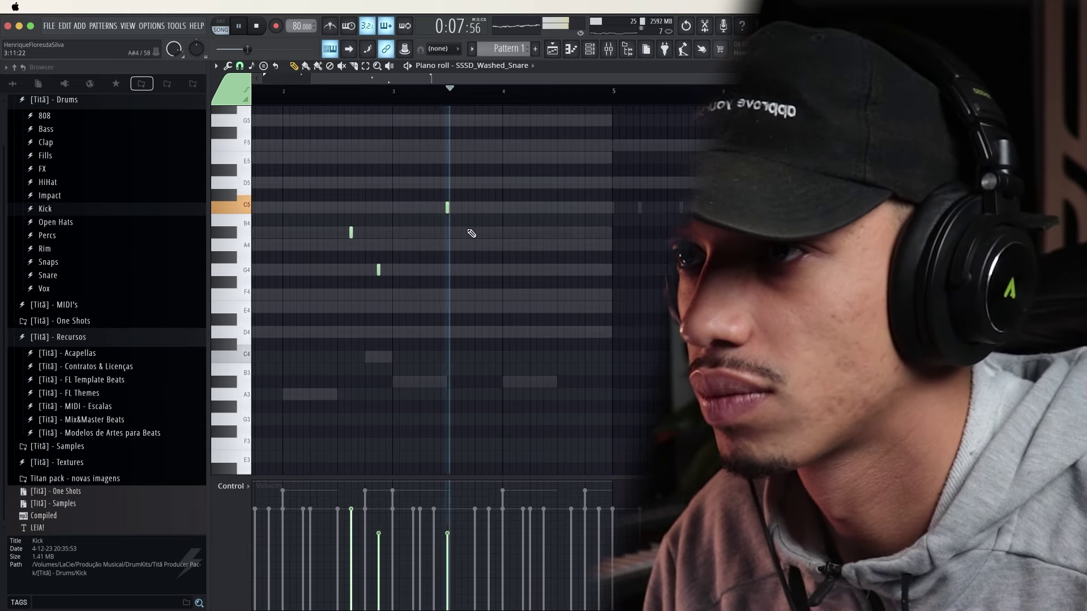
pyautogui.scroll(-2, 408, 233)
pyautogui.scroll(1, 316, 233)
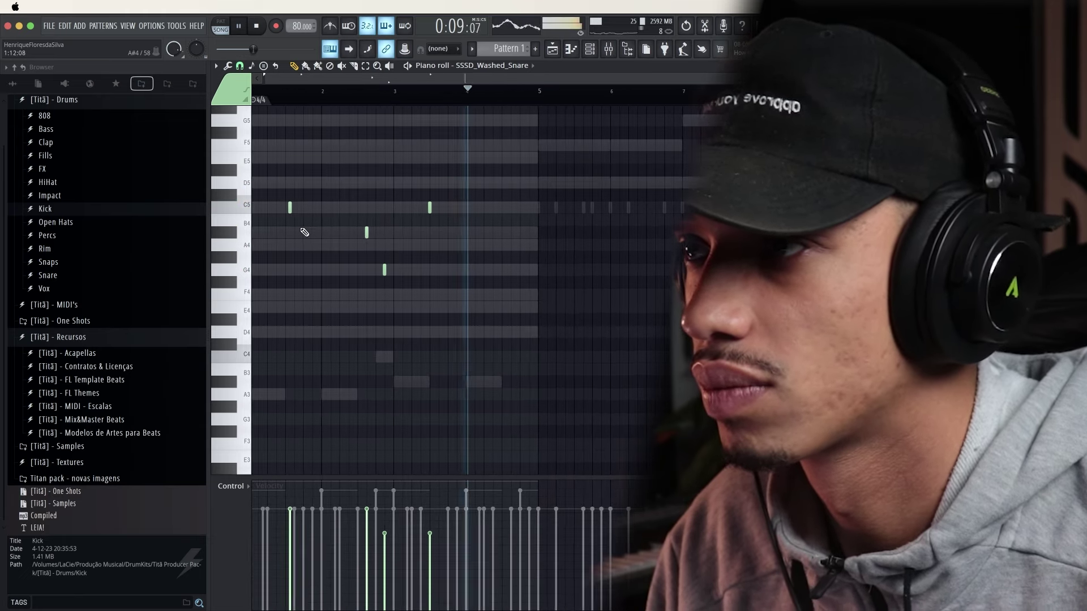
pyautogui.rightClick(430, 212)
pyautogui.click(434, 209)
pyautogui.scroll(2, 441, 220)
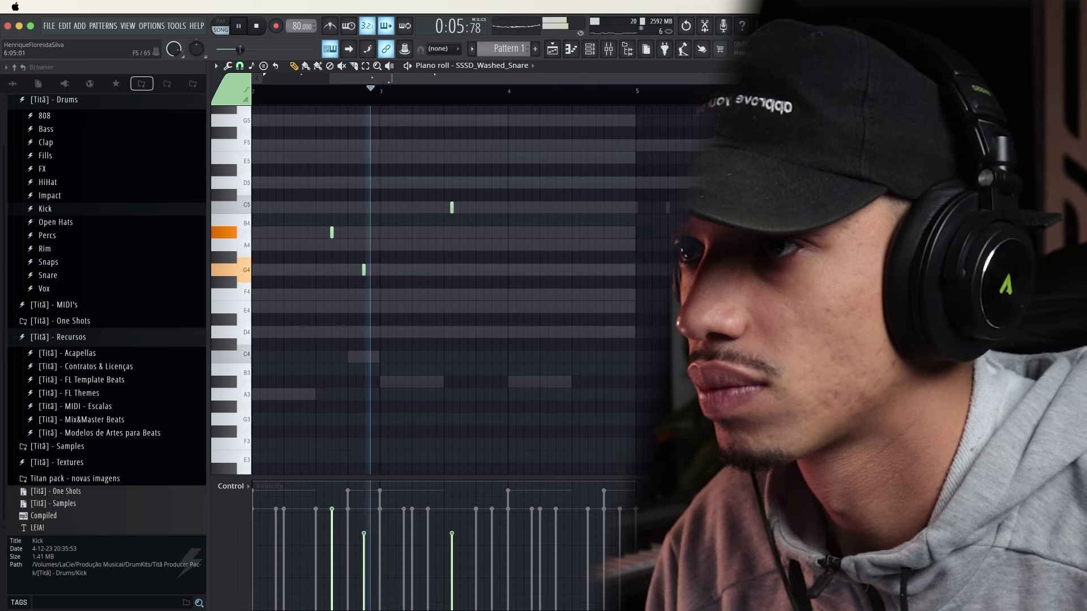
pyautogui.press('Escape')
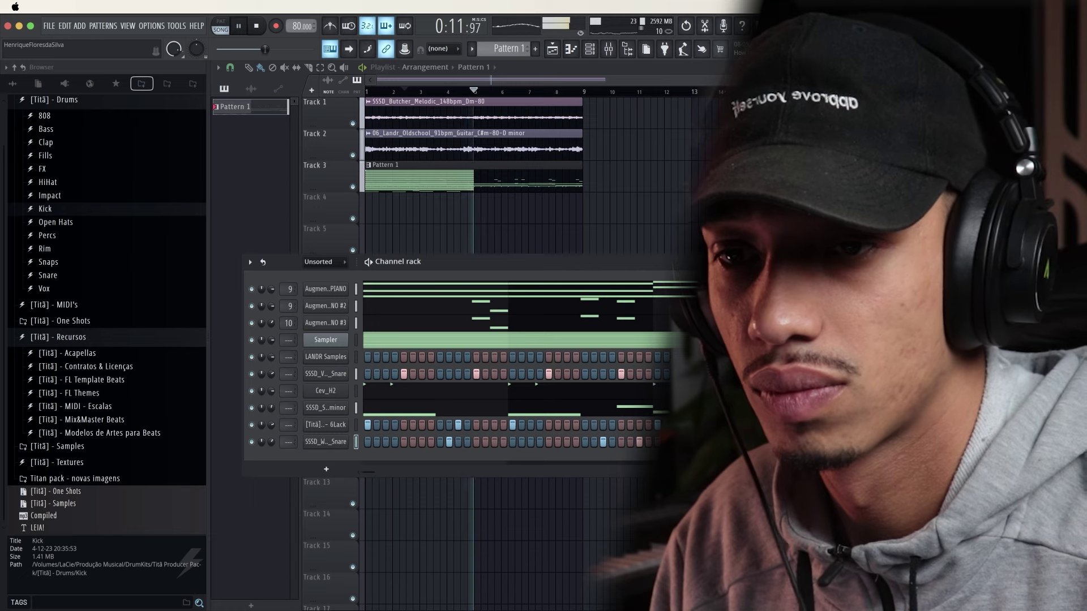
# Duplicate all washed snare notes with Ctrl+A, Ctrl+B so the pattern repeats from bar 5
pyautogui.press('space')
pyautogui.rightClick(333, 441)
pyautogui.click(369, 443)
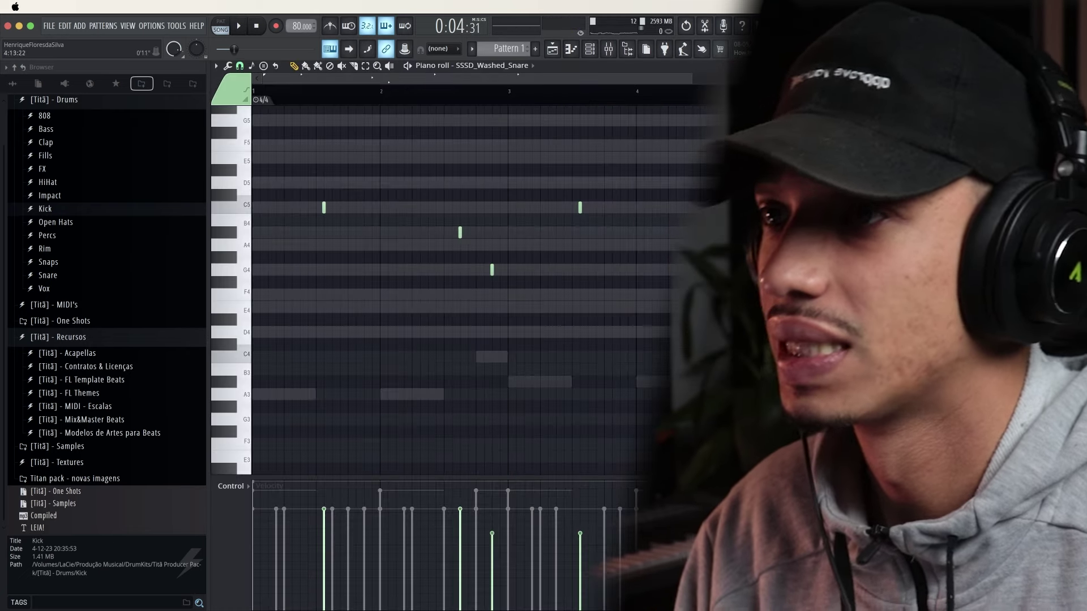
pyautogui.press('super+a')
pyautogui.press('super+b')
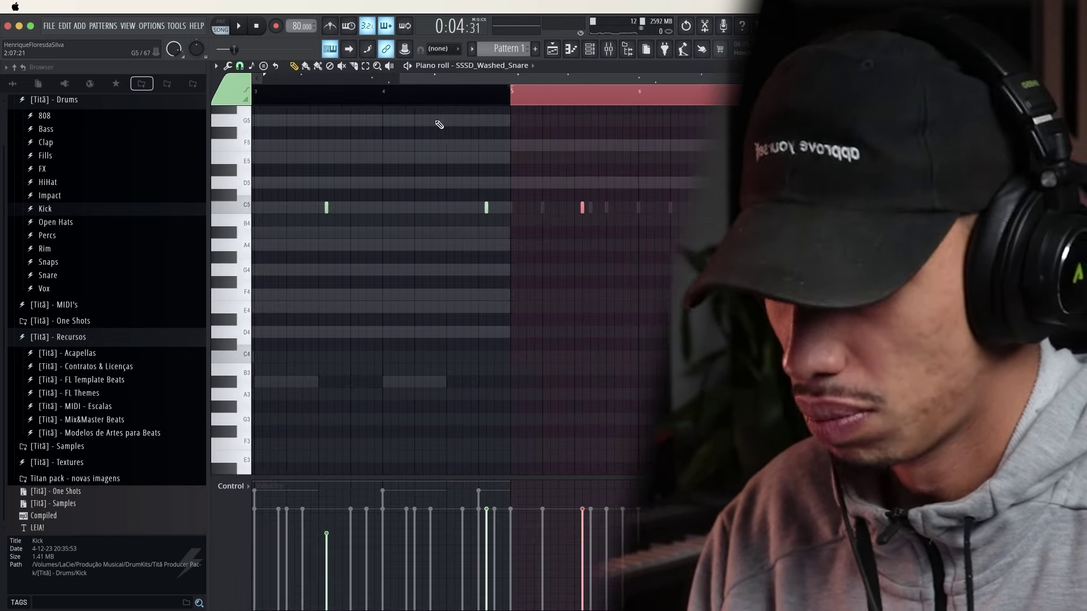
pyautogui.press('space')
pyautogui.press('Escape')
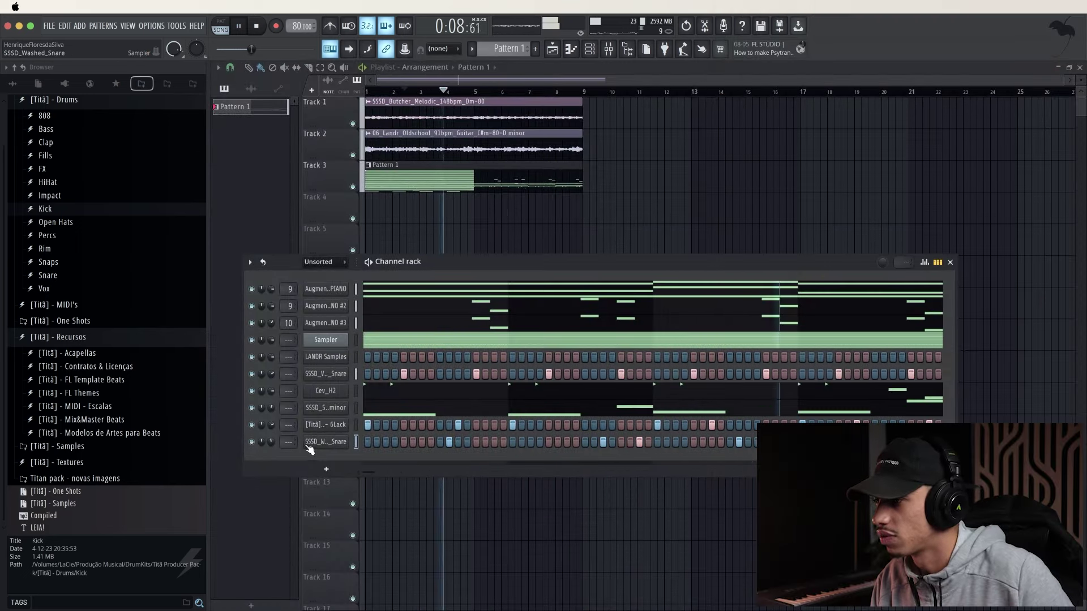
# Open the LANDR Samples browser and turn off the One Shot filter to list 73 loops
pyautogui.rightClick(321, 444)
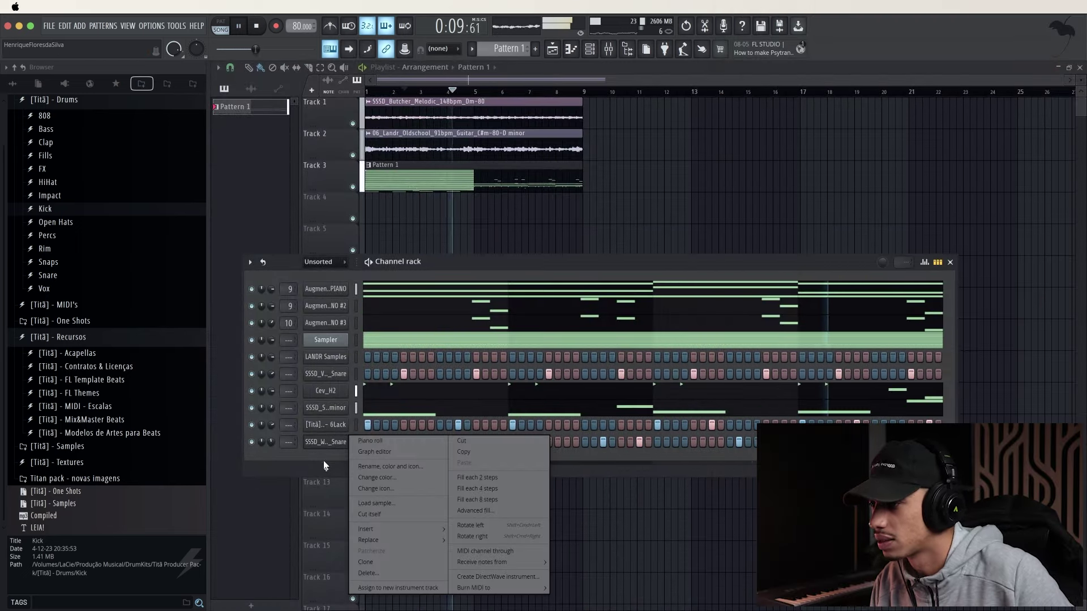
pyautogui.click(331, 361)
pyautogui.click(330, 355)
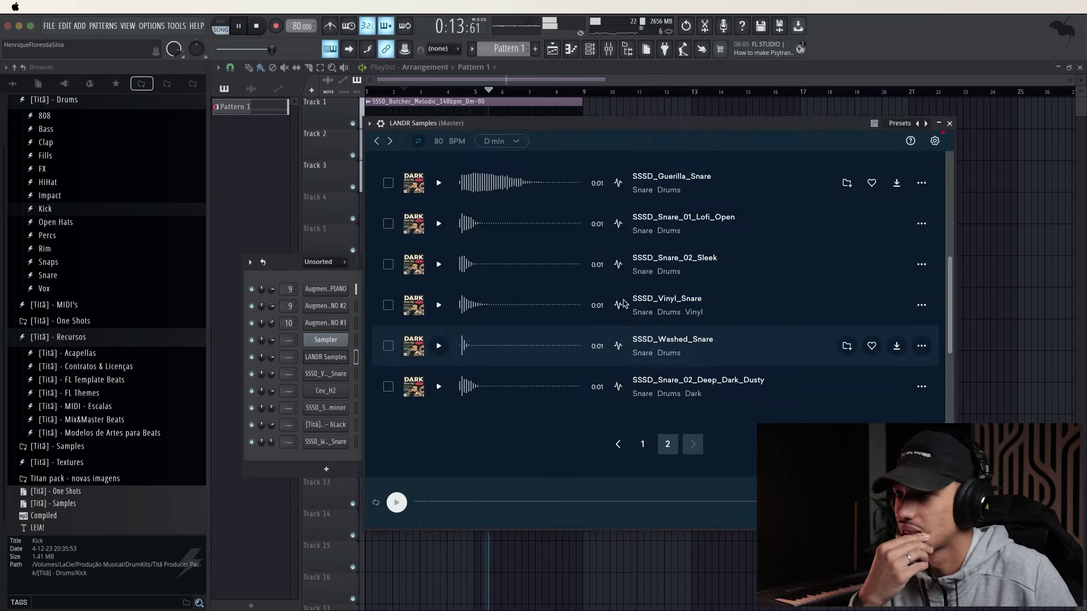
pyautogui.scroll(5, 658, 340)
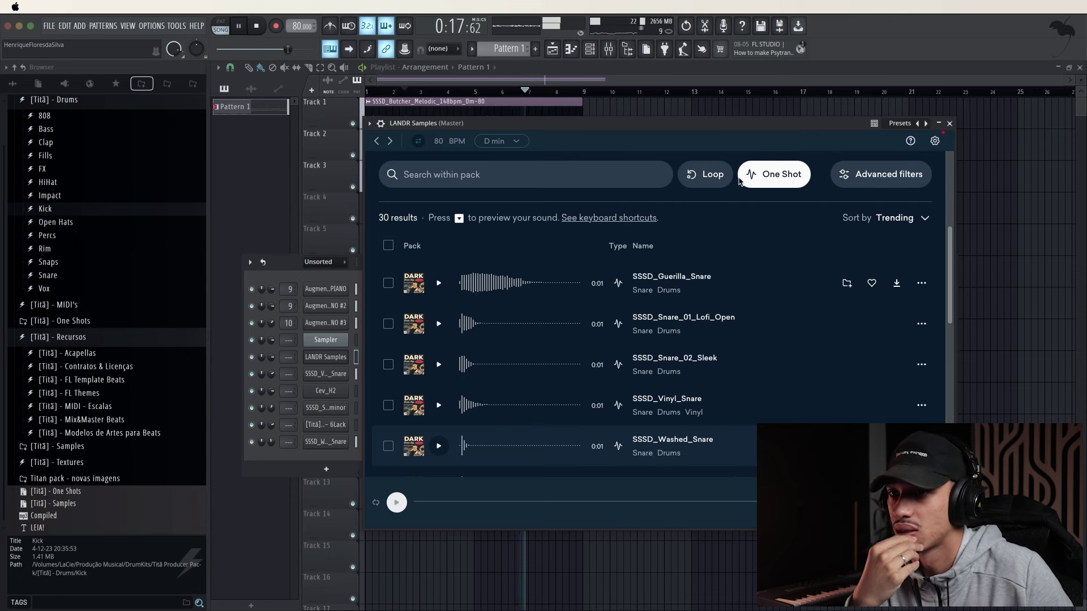
pyautogui.click(740, 178)
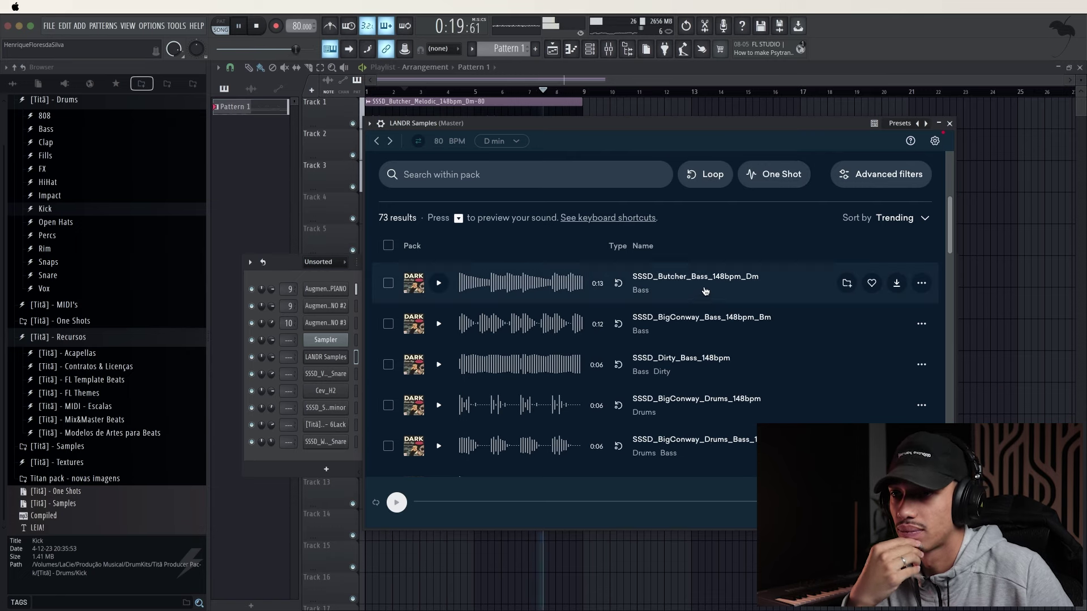
# Preview the SSSD_Butcher_Bass_148bpm_Dm loop and compare it against the song
pyautogui.scroll(-1, 704, 292)
pyautogui.scroll(-1, 731, 332)
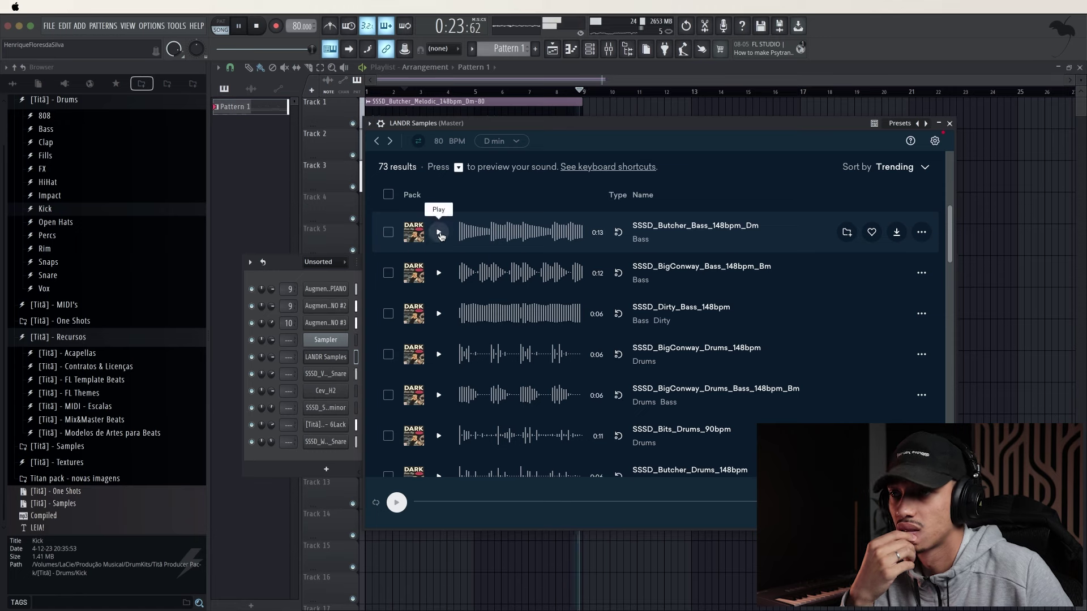
pyautogui.click(440, 233)
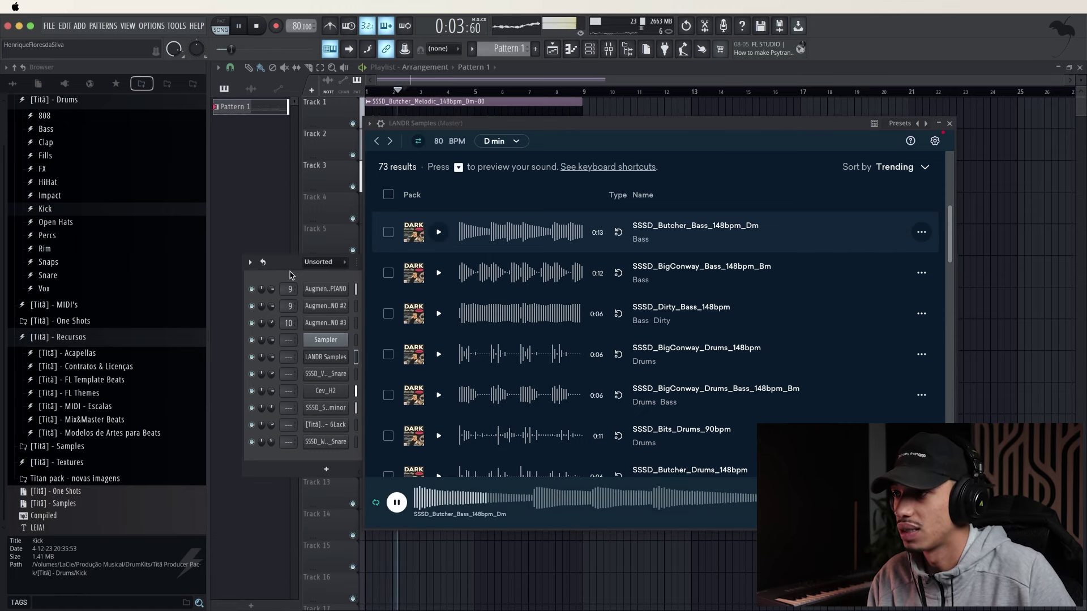
pyautogui.press('space')
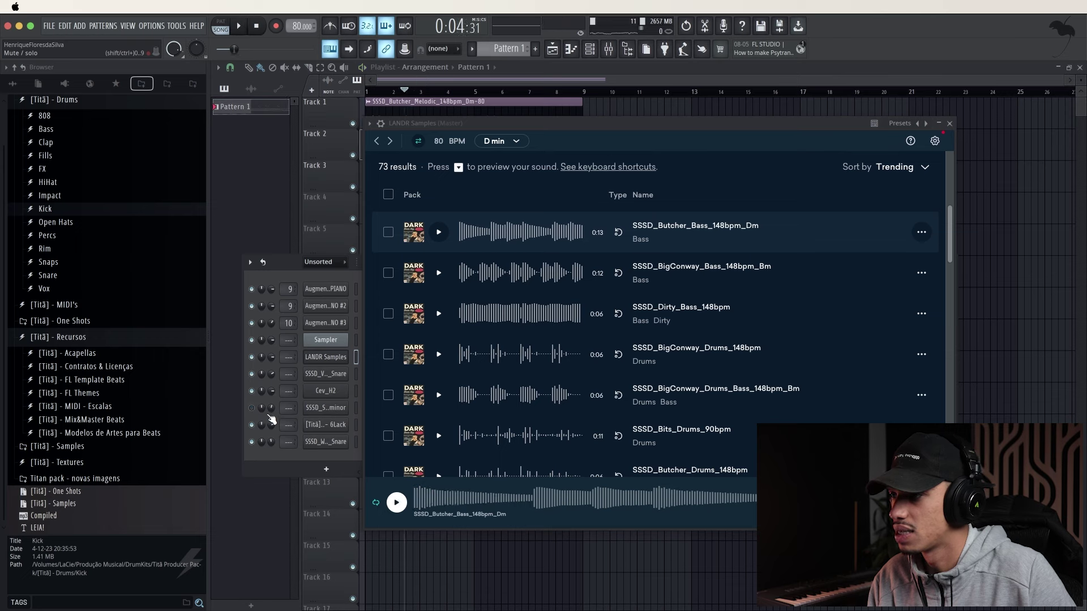
pyautogui.press('space')
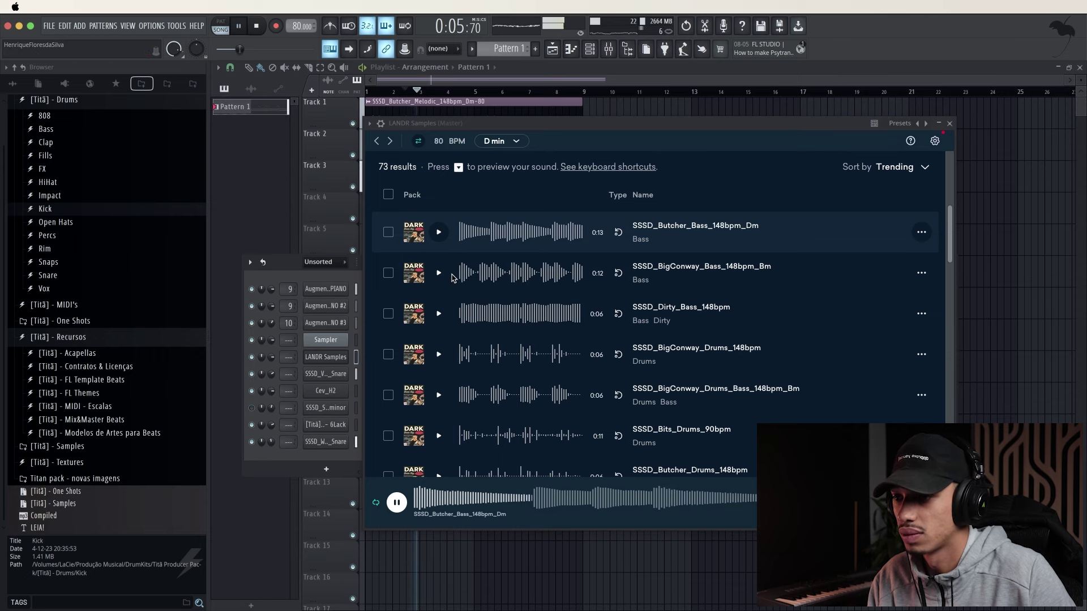
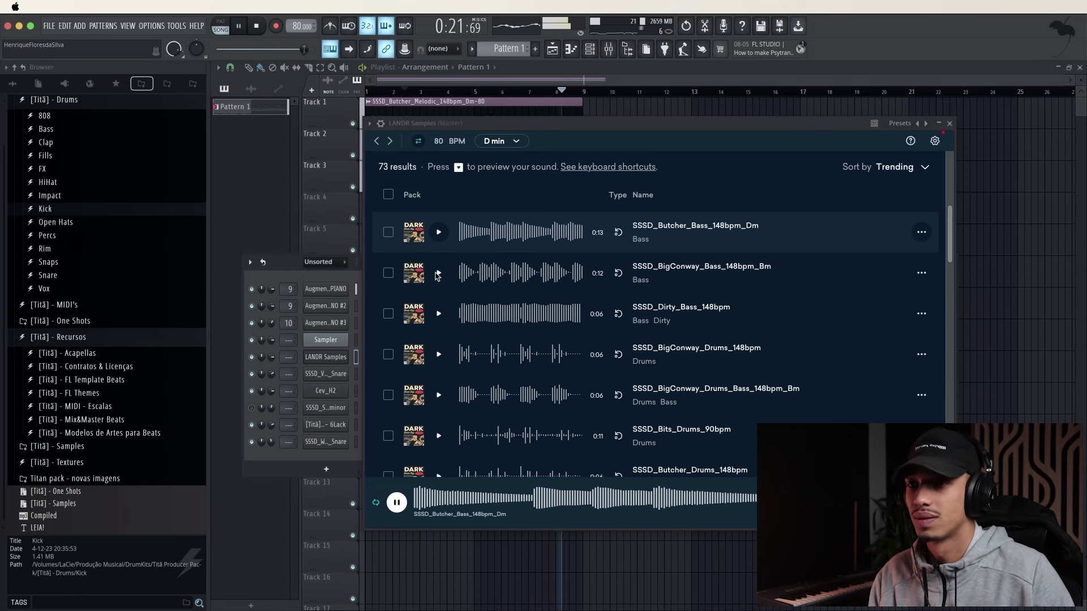
# Place the SSSD_Butcher_Bass_148bpm_Dm loop on Track 8 of the playlist at bar 1
pyautogui.press('space')
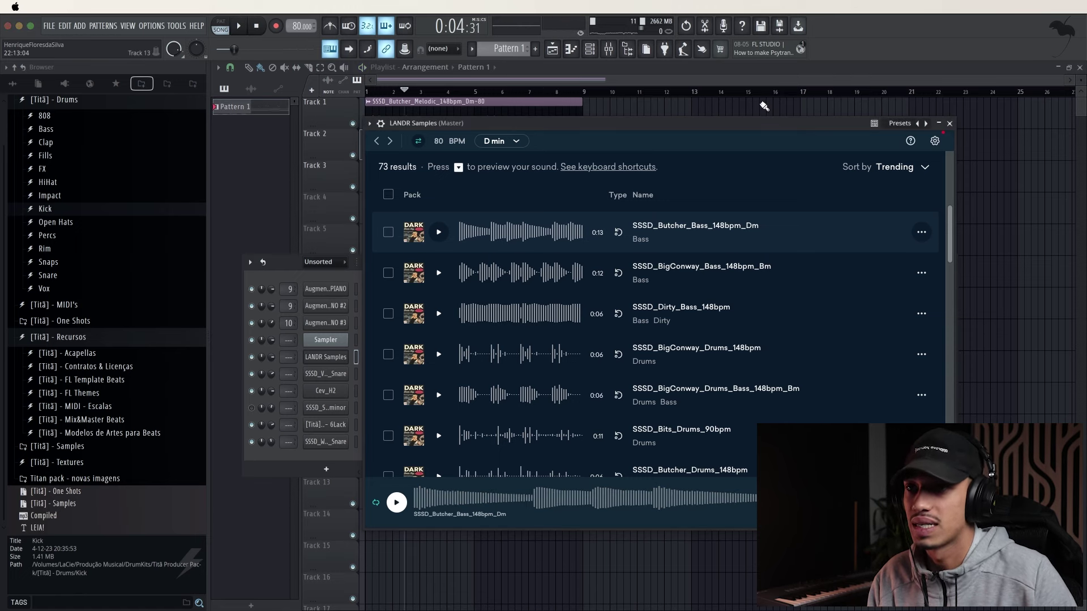
pyautogui.moveTo(764, 106); pyautogui.dragTo(323, 402)
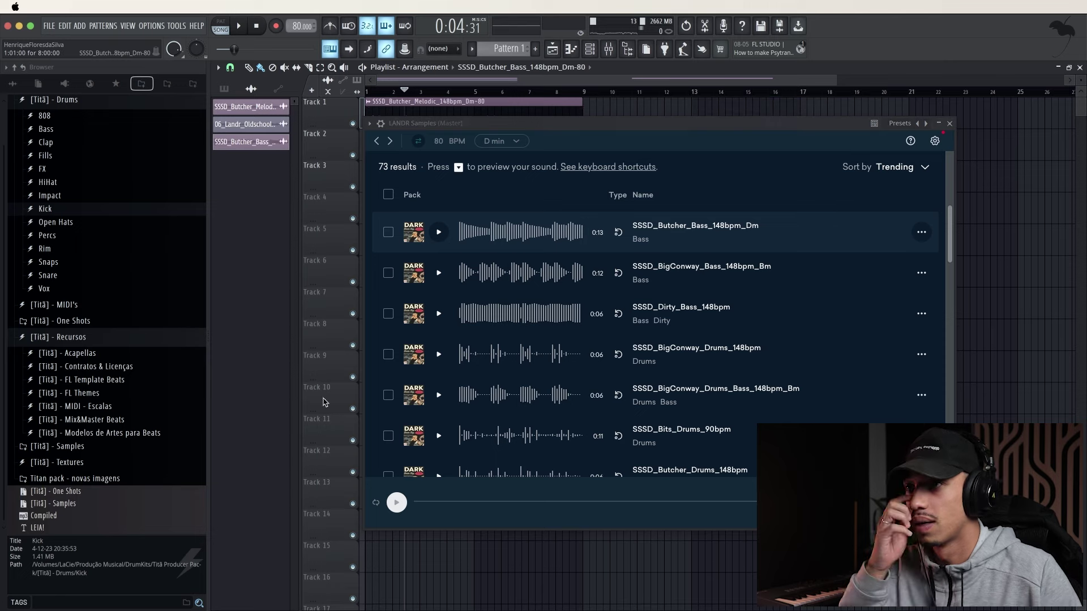
pyautogui.moveTo(580, 125); pyautogui.dragTo(853, 118)
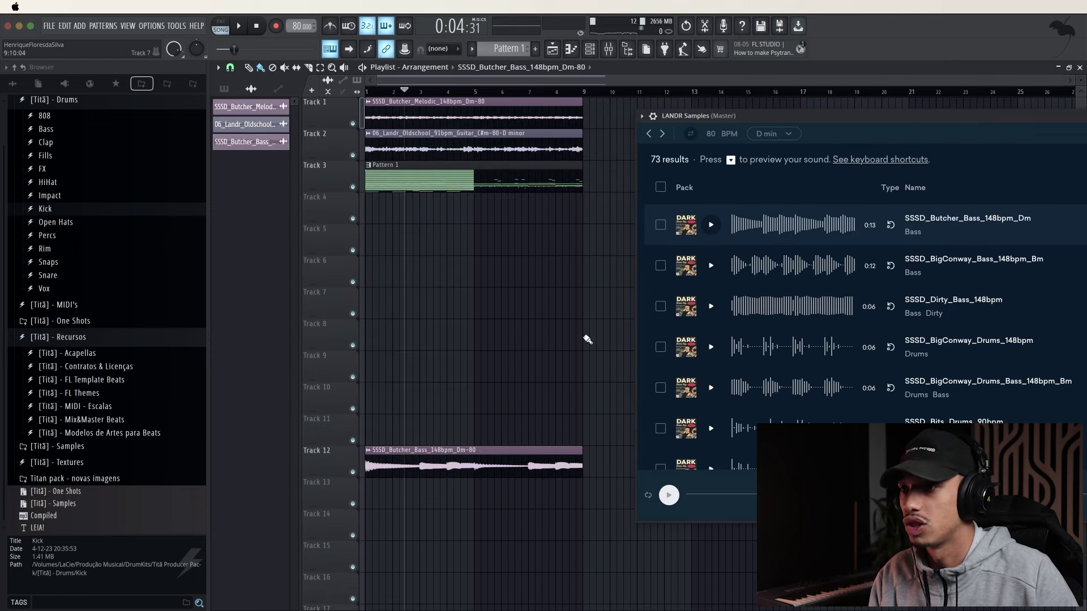
pyautogui.moveTo(451, 430); pyautogui.dragTo(306, 336)
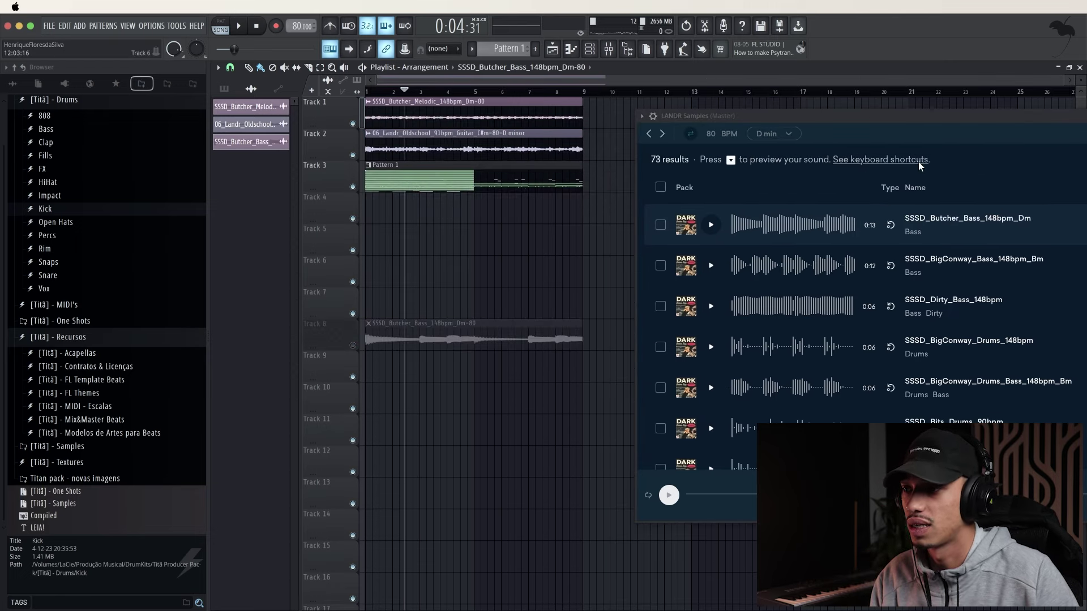
pyautogui.moveTo(865, 115); pyautogui.dragTo(509, 120)
# Audition the BigConway Drums, Bits Drums, Butcher Drums and Spirits Drums loops against the song
pyautogui.press('space')
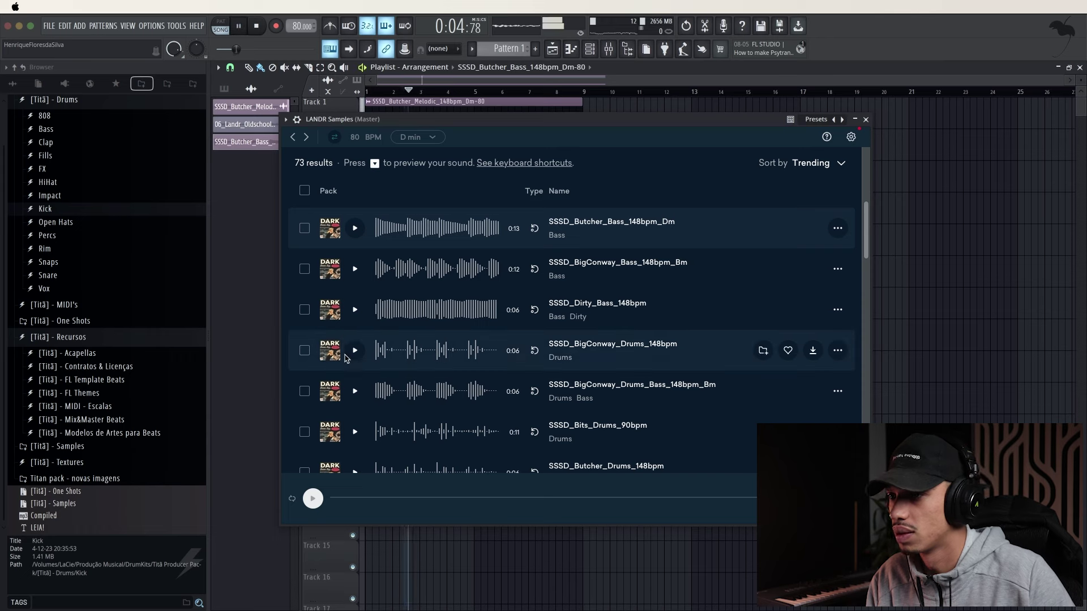
pyautogui.click(355, 352)
pyautogui.scroll(-1, 375, 364)
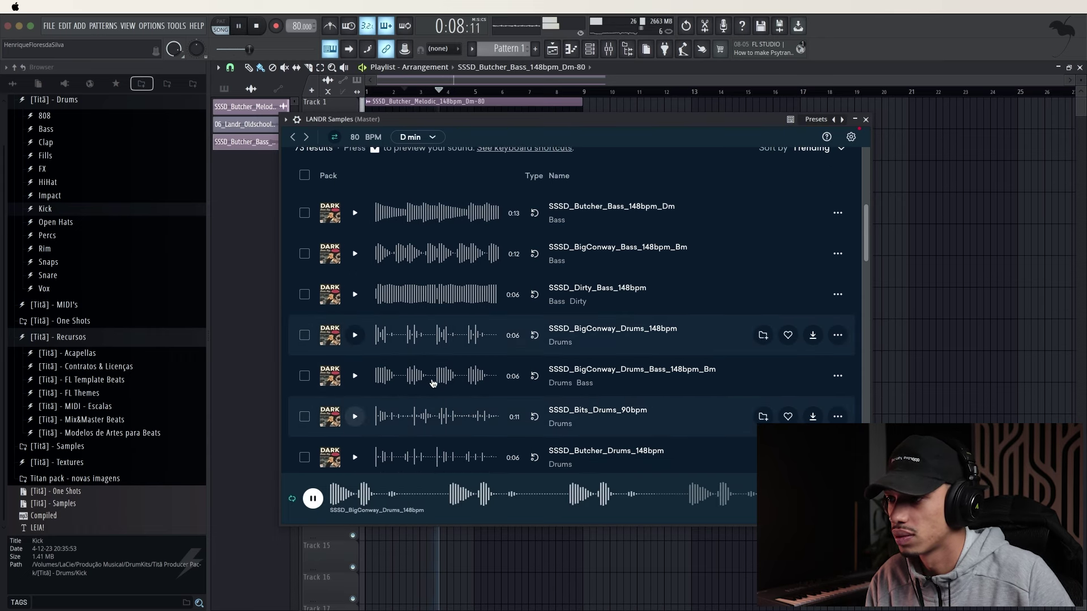
pyautogui.scroll(-1, 439, 387)
pyautogui.click(445, 392)
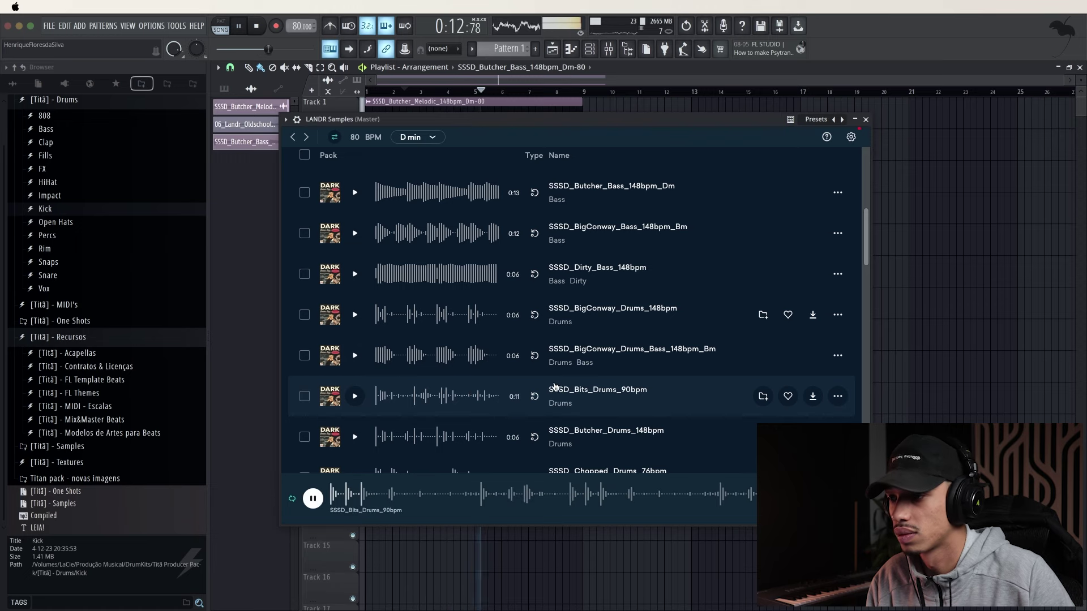
pyautogui.scroll(-1, 555, 386)
pyautogui.click(355, 416)
pyautogui.scroll(-1, 425, 400)
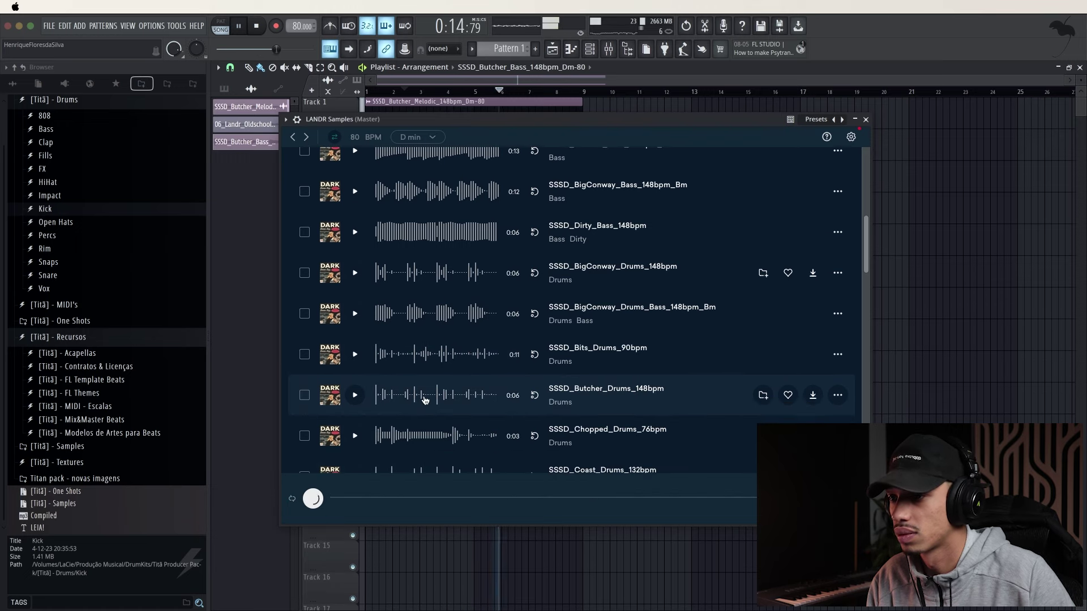
pyautogui.scroll(-1, 425, 400)
pyautogui.scroll(-8, 359, 401)
pyautogui.click(355, 400)
pyautogui.scroll(-2, 360, 401)
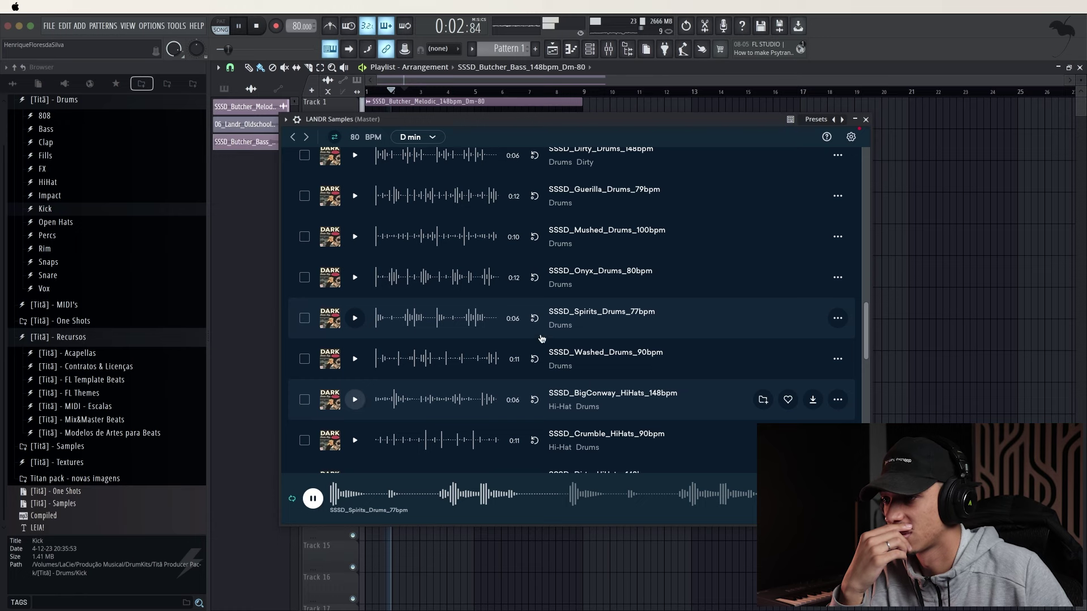
# Put the SSSD_BigConway_HiHats_148bpm loop on Track 7 at bar 1 and close LANDR Samples
pyautogui.click(355, 399)
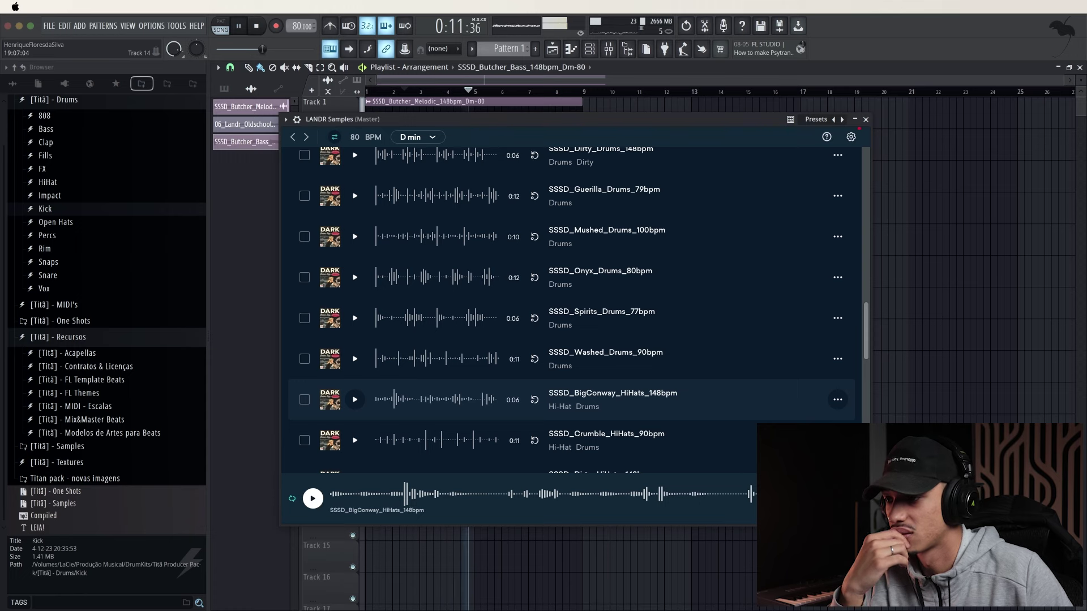
pyautogui.moveTo(815, 498); pyautogui.dragTo(396, 317)
pyautogui.click(863, 121)
pyautogui.press('space')
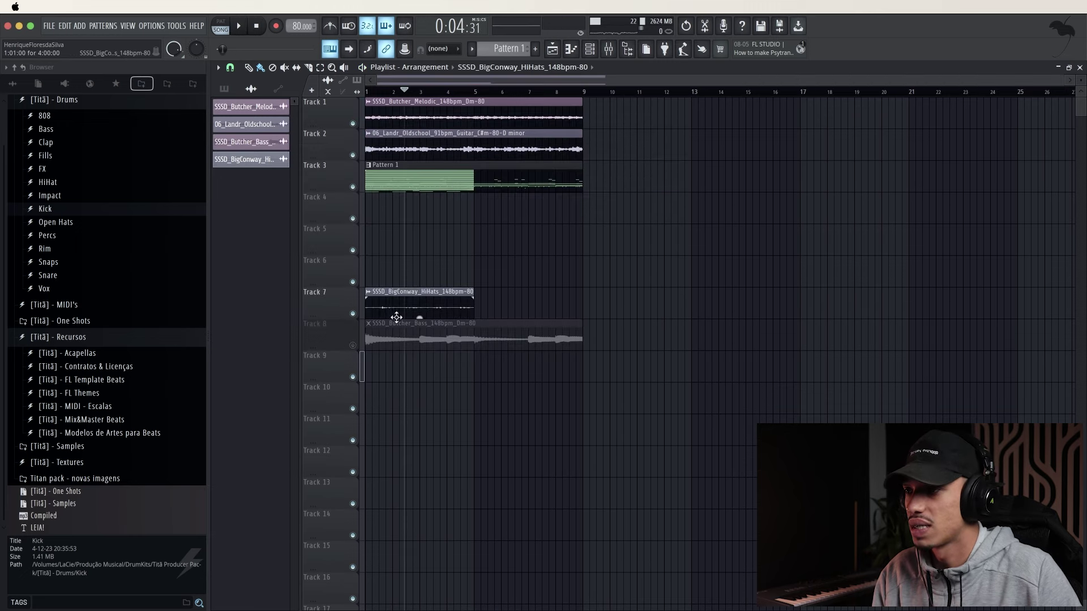
# Unmute the Track 8 bass and duplicate the Track 7 hi-hat clip to bar 5
pyautogui.click(353, 345)
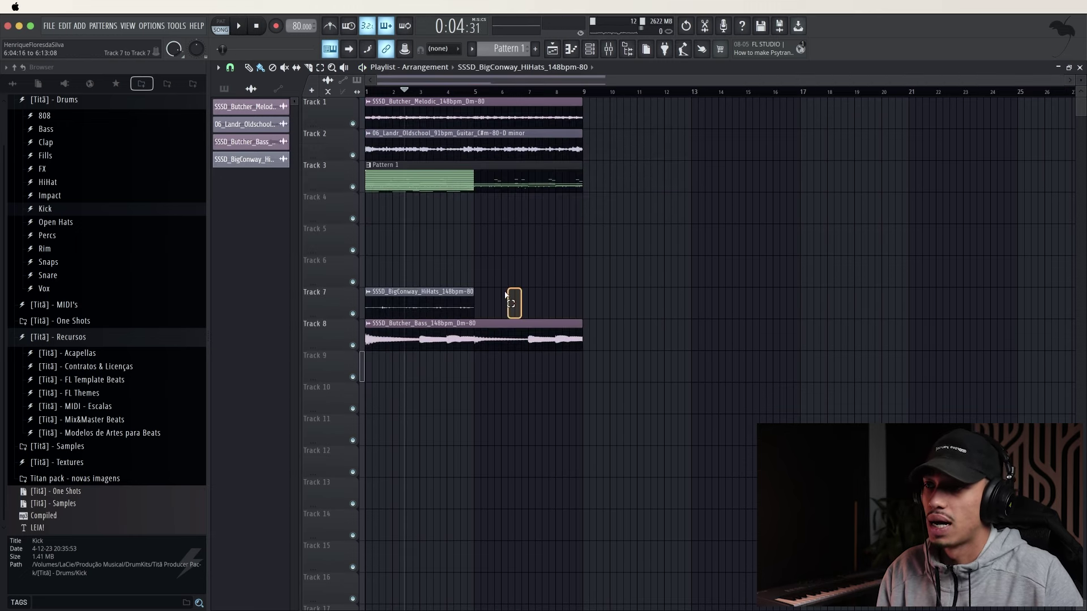
pyautogui.moveTo(506, 294); pyautogui.dragTo(447, 295)
pyautogui.press('super+b')
# Split Pattern 1 by channel onto Tracks 10–17 and delete the Sampler clip
pyautogui.click(223, 89)
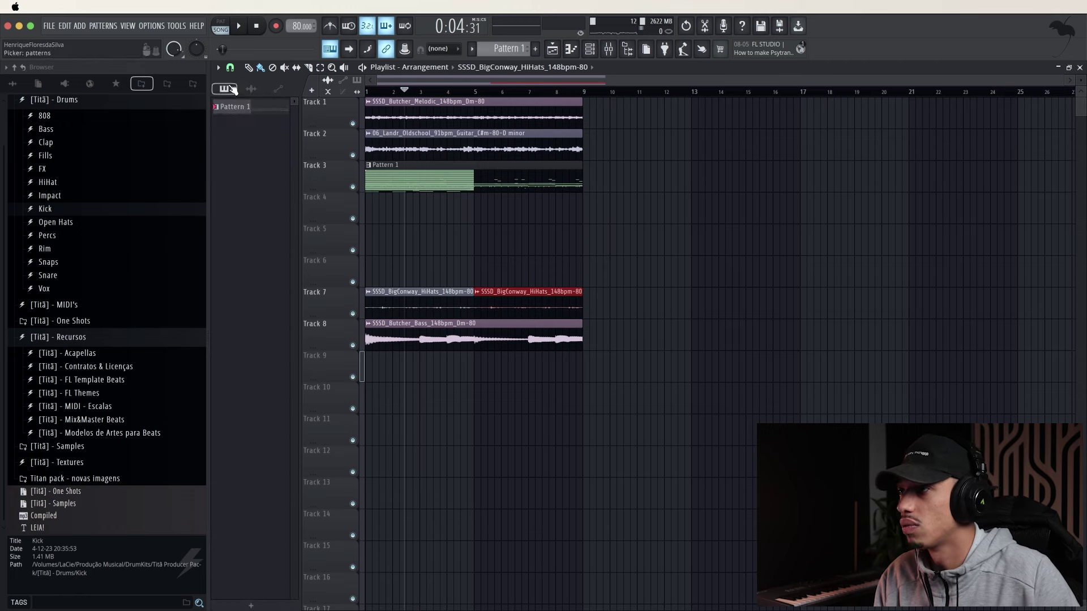
pyautogui.rightClick(238, 106)
pyautogui.click(267, 295)
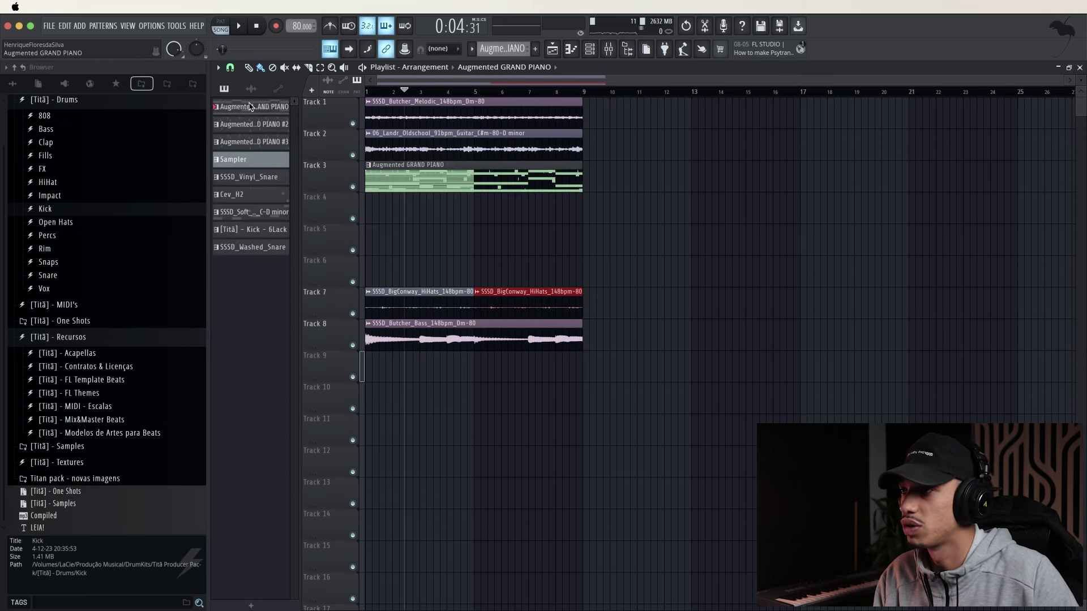
pyautogui.moveTo(252, 250); pyautogui.dragTo(378, 394)
pyautogui.scroll(-2, 673, 414)
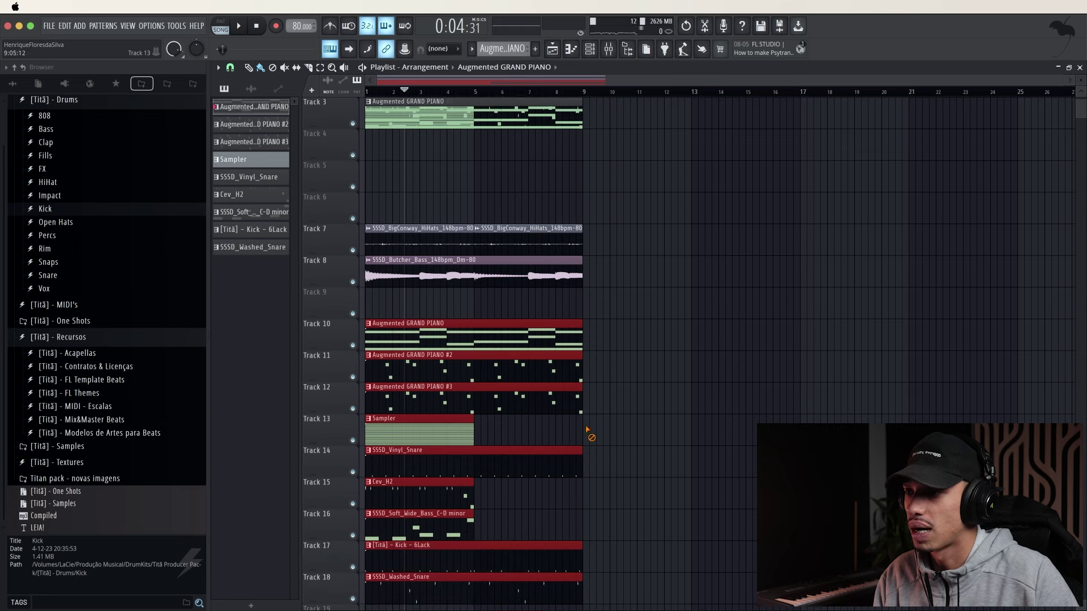
pyautogui.rightClick(467, 437)
# Duplicate the Cev_H2 notes into bars 5–9 in the piano roll
pyautogui.doubleClick(470, 514)
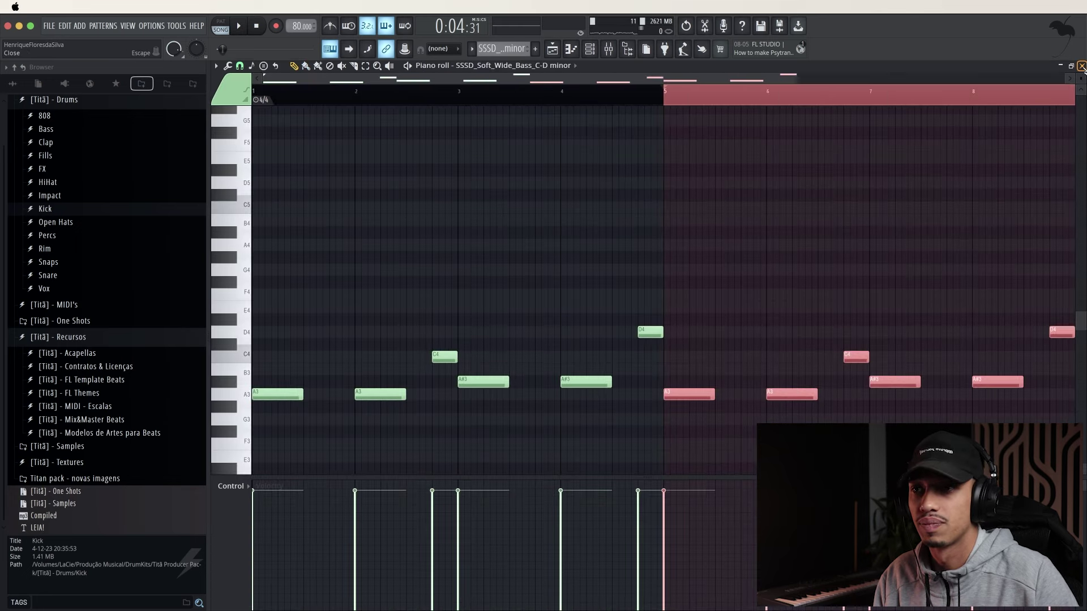
pyautogui.click(1082, 66)
pyautogui.doubleClick(417, 349)
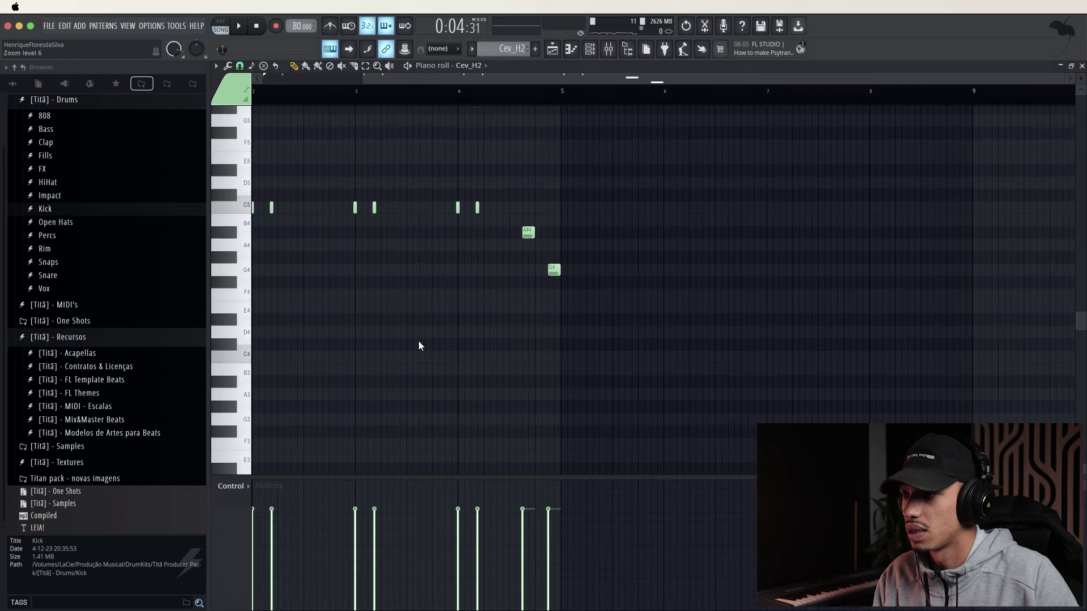
pyautogui.hotkey('ctrl', 'a')
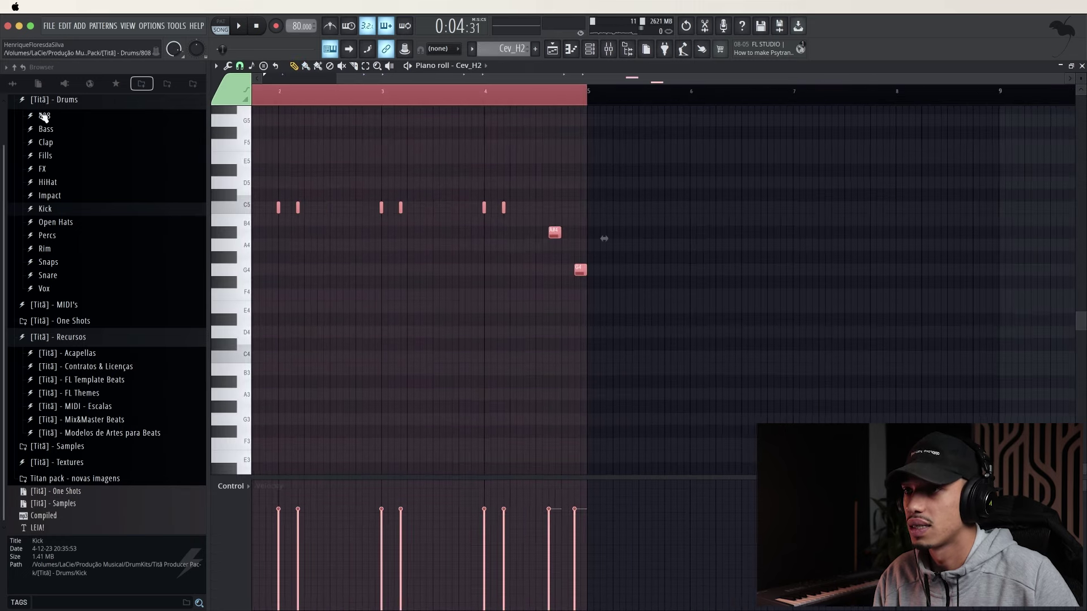
pyautogui.hotkey('ctrl', 'b')
pyautogui.scroll(-2, 566, 134)
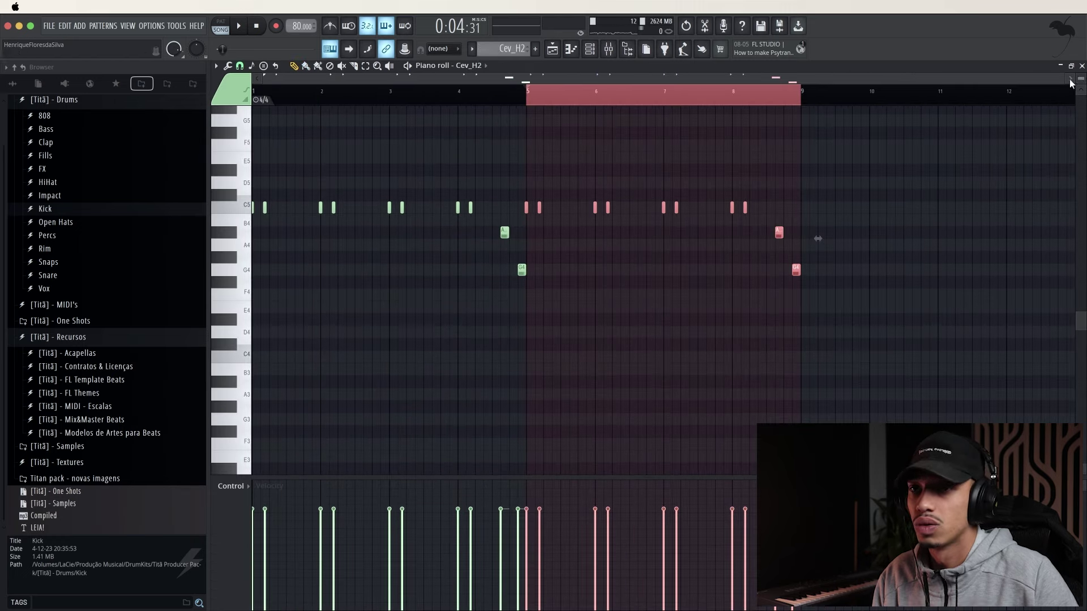
pyautogui.click(1080, 67)
# Delete the Augmented GRAND PIANO clip on Track 3
pyautogui.scroll(1, 568, 498)
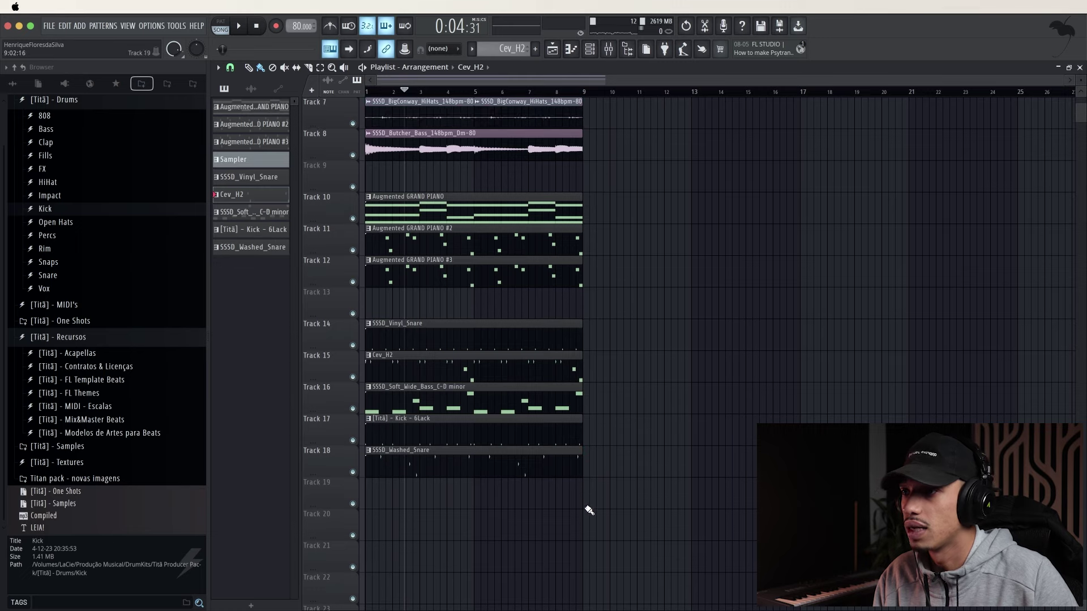
pyautogui.moveTo(577, 538); pyautogui.dragTo(420, 299)
pyautogui.scroll(2, 606, 227)
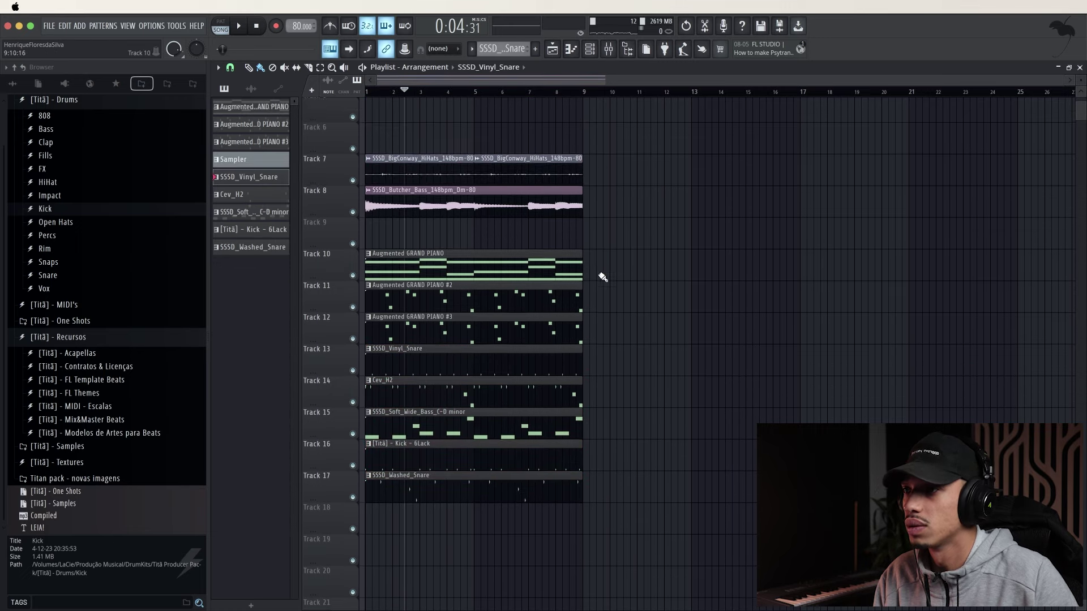
pyautogui.moveTo(625, 542); pyautogui.dragTo(486, 351)
pyautogui.moveTo(469, 391); pyautogui.dragTo(468, 454)
pyautogui.scroll(4, 609, 358)
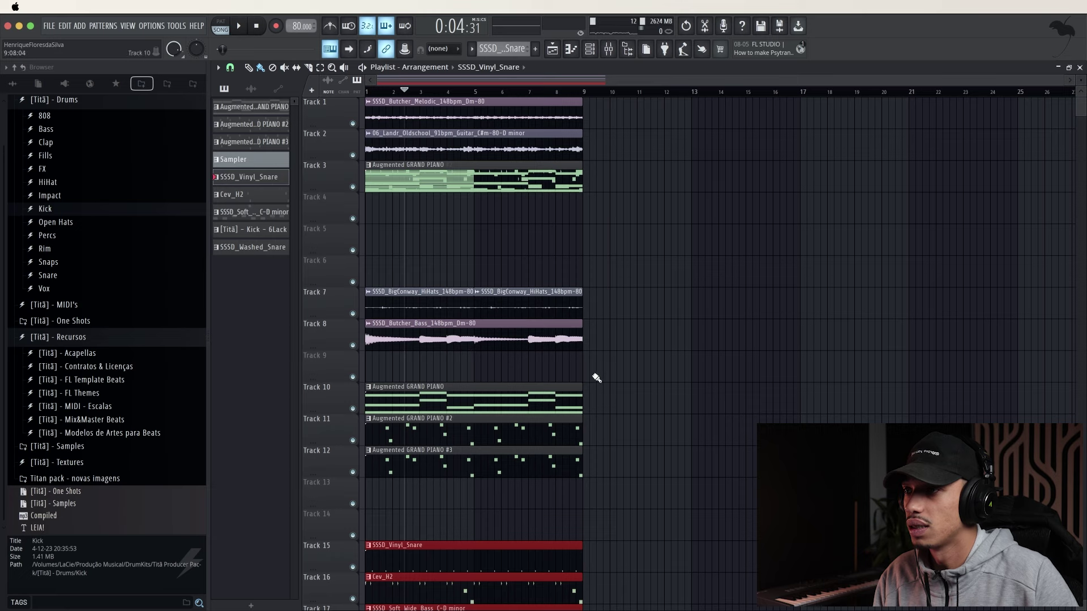
pyautogui.rightClick(447, 189)
# Move the hi-hat and bass clips down and the piano clips up to Tracks 4–6
pyautogui.moveTo(563, 495); pyautogui.dragTo(386, 193)
pyautogui.keyDown('super'); pyautogui.click(706, 267); pyautogui.keyUp('super')
pyautogui.moveTo(586, 216); pyautogui.dragTo(431, 204)
pyautogui.moveTo(423, 203); pyautogui.dragTo(365, 455)
pyautogui.moveTo(587, 244); pyautogui.dragTo(436, 237)
pyautogui.moveTo(422, 236); pyautogui.dragTo(377, 432)
pyautogui.moveTo(697, 367); pyautogui.dragTo(437, 291)
pyautogui.moveTo(426, 292); pyautogui.dragTo(420, 201)
# Settle the bass and hi-hats on Tracks 8–9 and the drum parts on Tracks 12–16
pyautogui.scroll(-1, 595, 351)
pyautogui.scroll(1, 626, 366)
pyautogui.moveTo(642, 456); pyautogui.dragTo(464, 304)
pyautogui.press('super+z')
pyautogui.moveTo(382, 390); pyautogui.dragTo(381, 298)
pyautogui.scroll(-2, 473, 324)
pyautogui.scroll(-2, 638, 420)
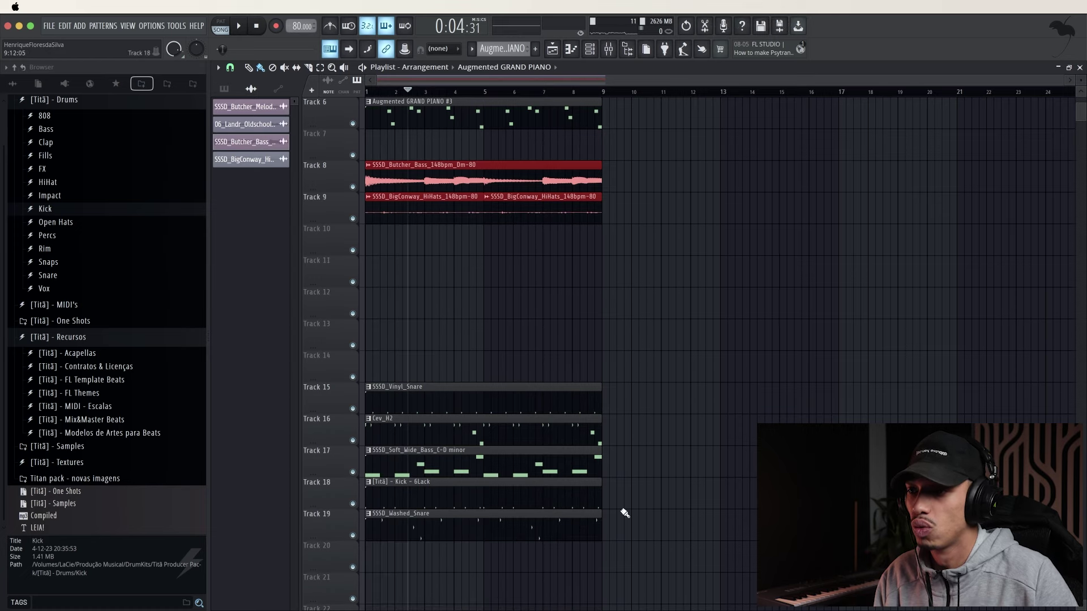
pyautogui.moveTo(632, 603); pyautogui.dragTo(401, 294)
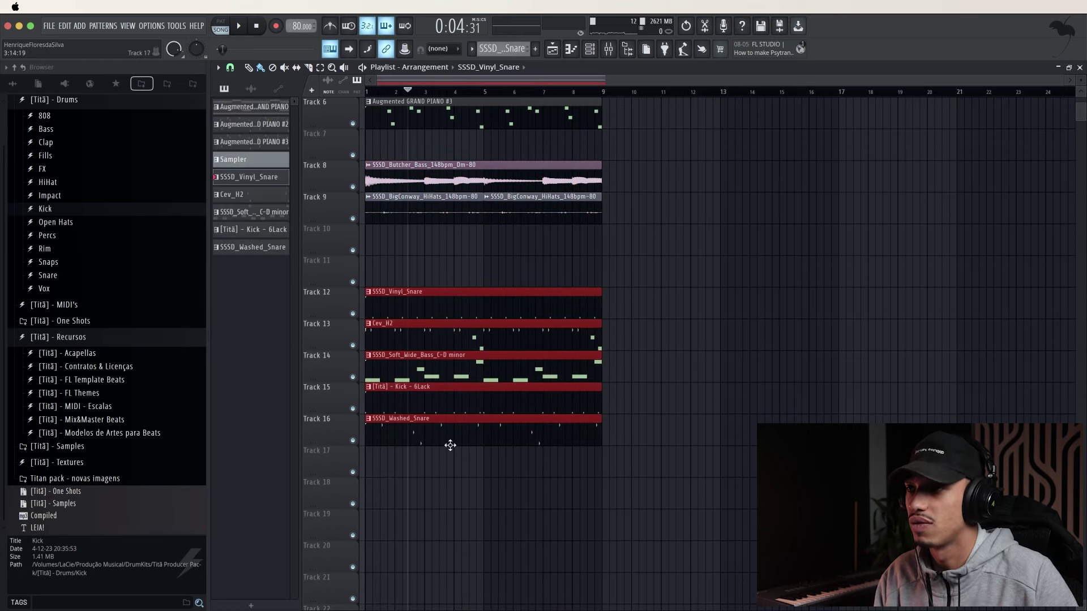
pyautogui.scroll(5, 450, 446)
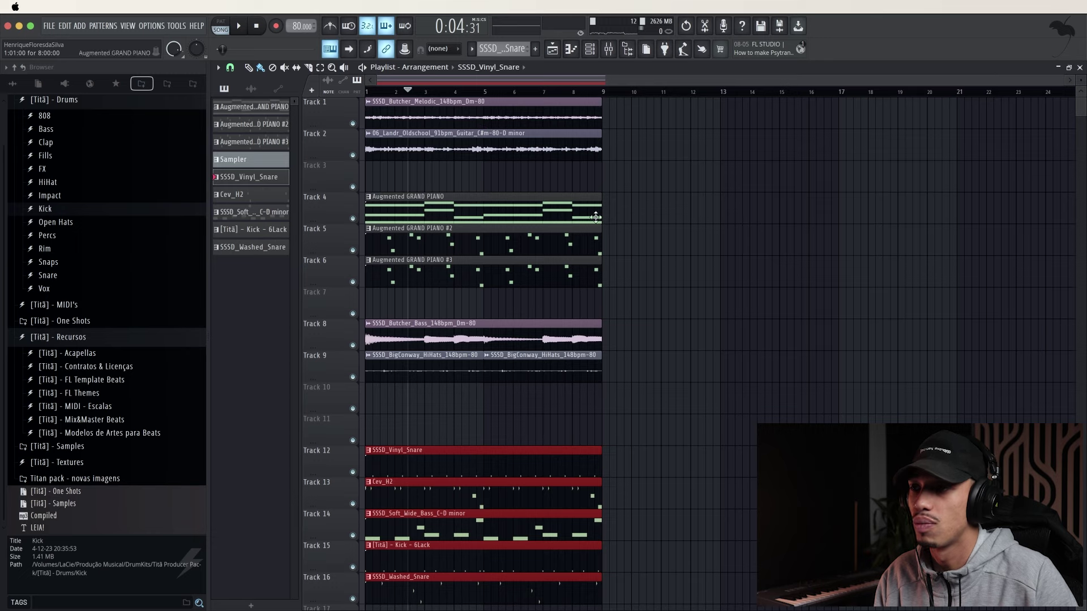
pyautogui.scroll(-2, 564, 222)
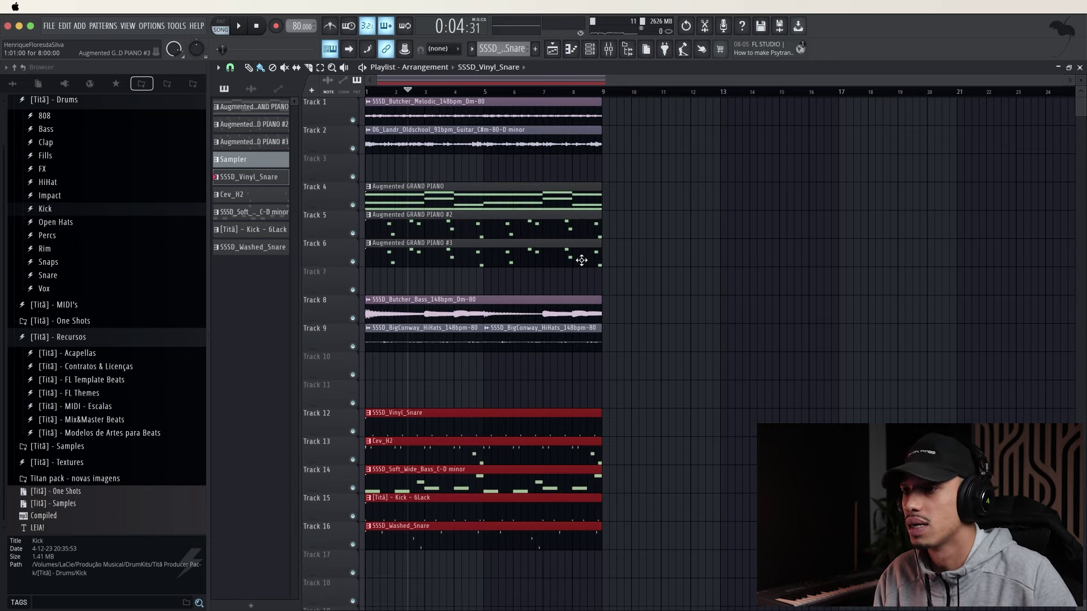
# Repeat the whole eight-bar arrangement at bars 9 and 17
pyautogui.moveTo(638, 577); pyautogui.dragTo(380, 97)
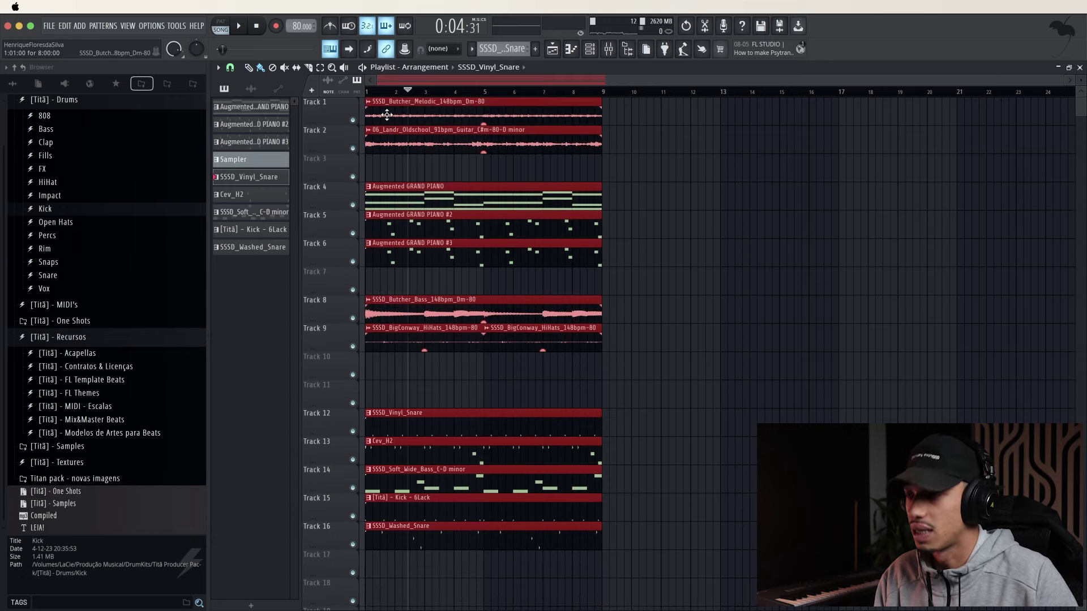
pyautogui.hotkey('ctrl', 'b')
pyautogui.hotkey('ctrl', 'b')
pyautogui.scroll(-3, 430, 189)
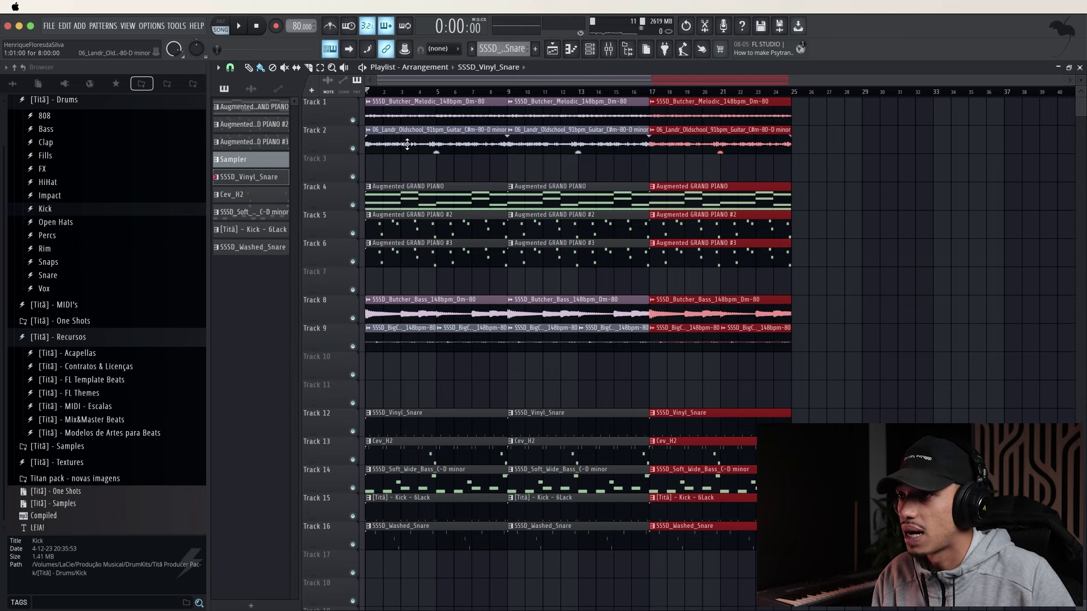
# Delete the first guitar clip on Track 2 and the first clips on Tracks 12–16
pyautogui.rightClick(399, 139)
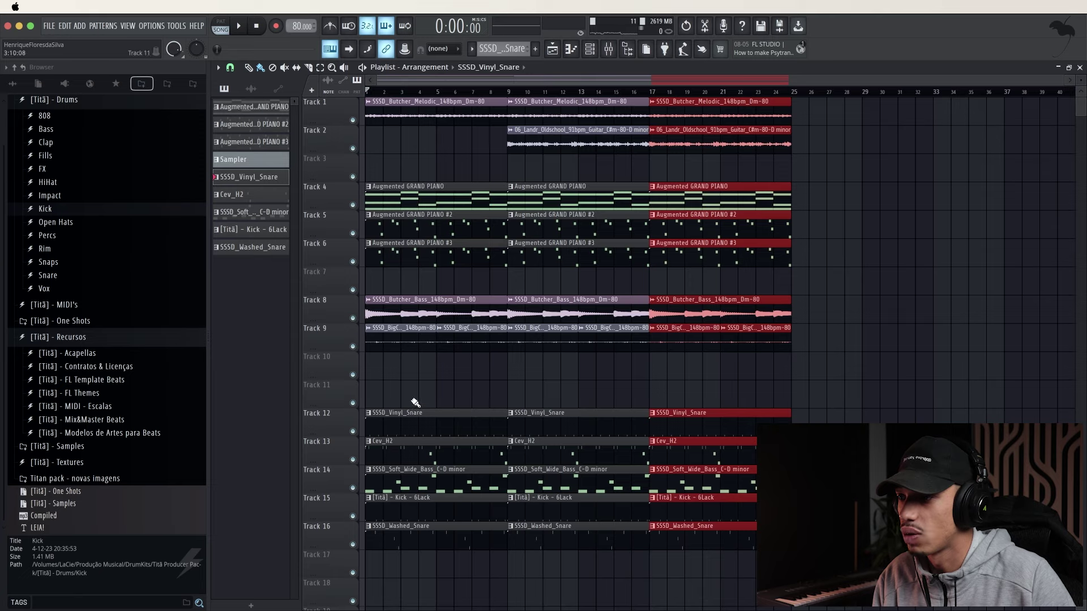
pyautogui.rightClick(416, 421)
pyautogui.rightClick(417, 452)
pyautogui.rightClick(416, 480)
pyautogui.rightClick(416, 507)
pyautogui.rightClick(415, 530)
# Remove the Track 9 hi-hat clips and the Track 2 guitar loop from bars 9–17
pyautogui.press('space')
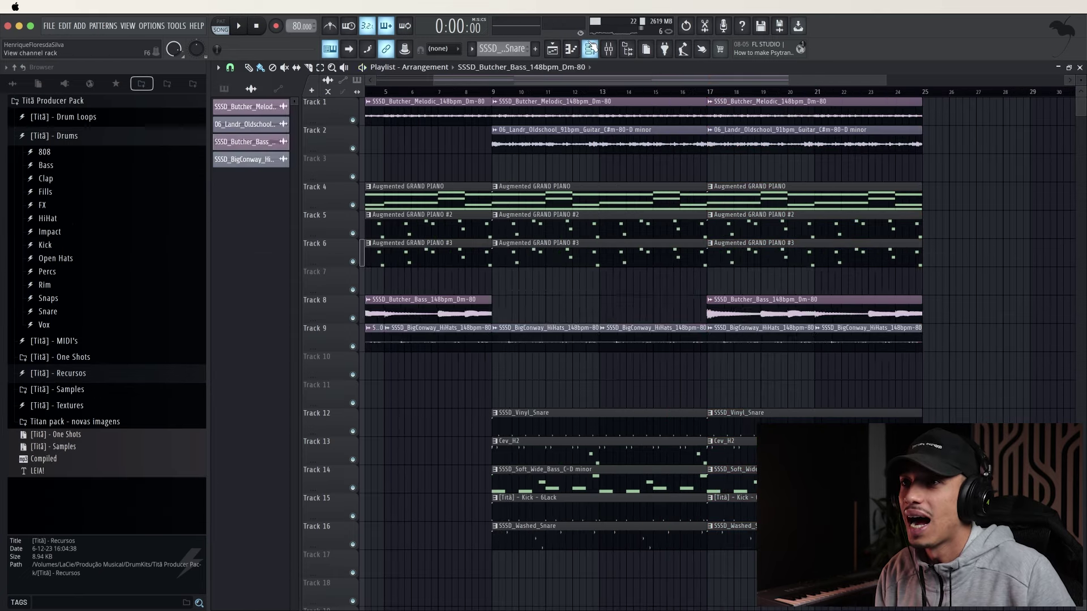
pyautogui.press('F6')
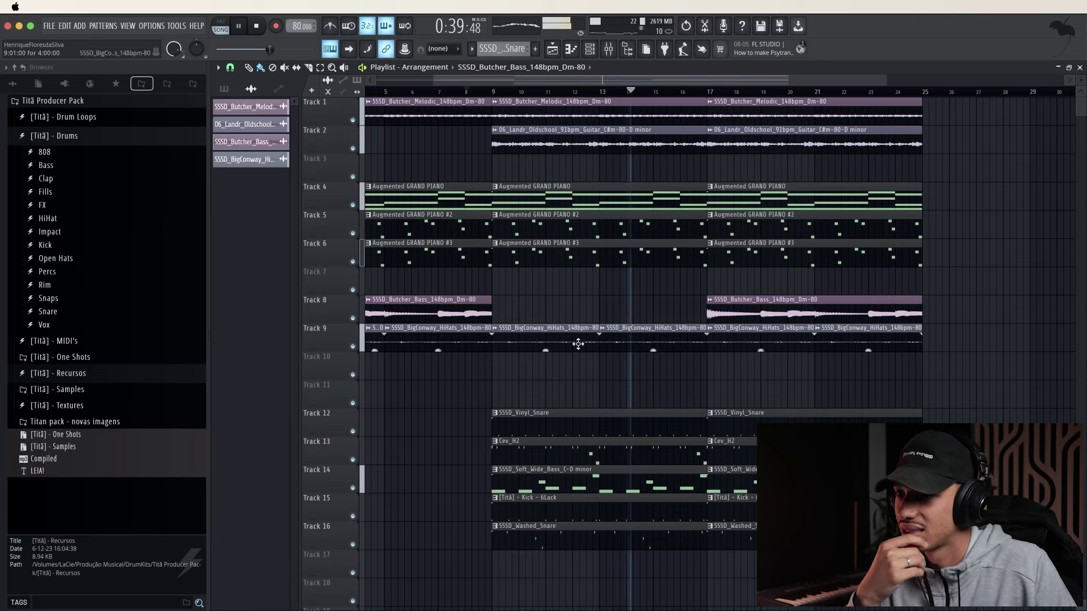
pyautogui.rightClick(651, 340)
pyautogui.rightClick(543, 339)
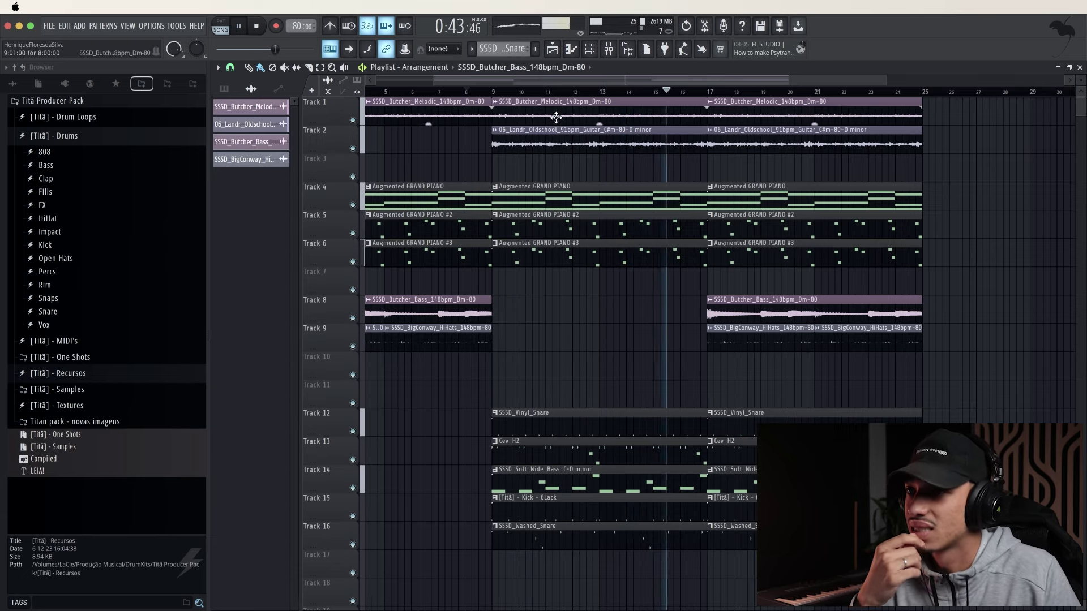
pyautogui.rightClick(555, 140)
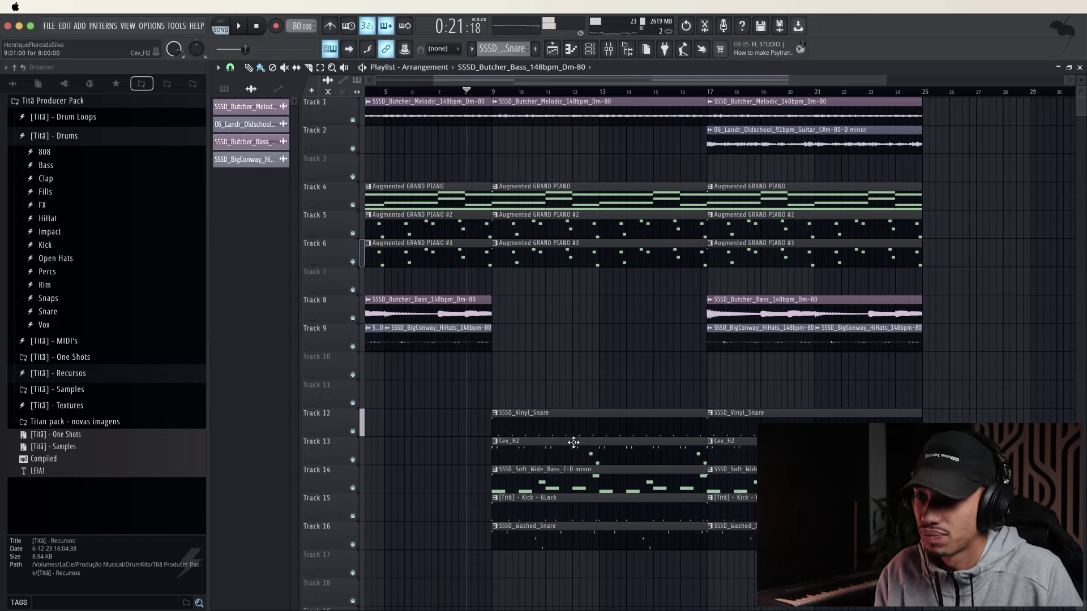
# Transpose the Soft Wide Bass notes up two octaves to around A5, then mark bars 9–16
pyautogui.doubleClick(566, 478)
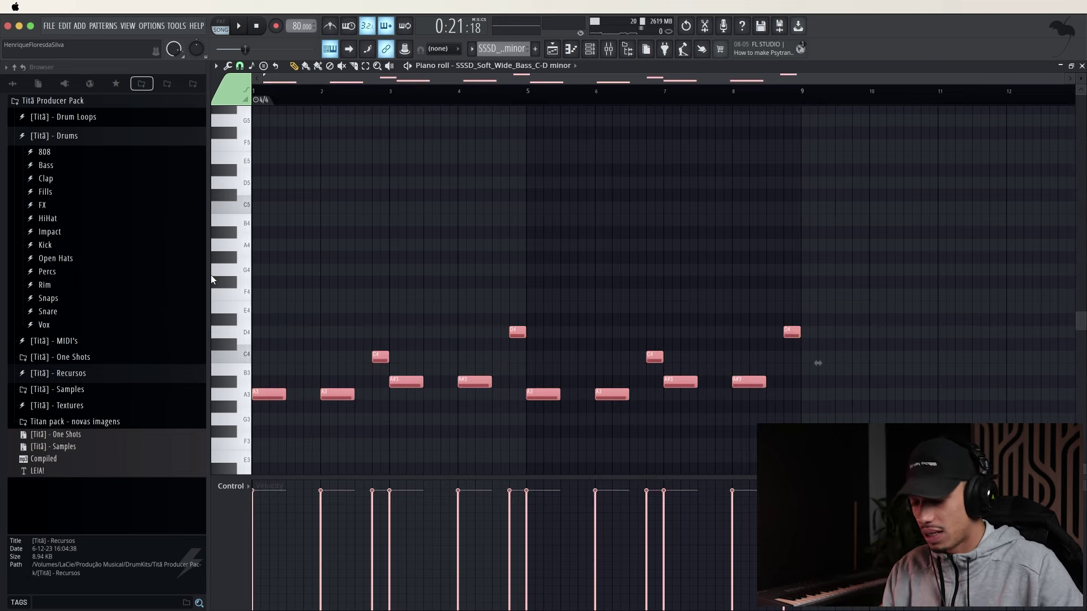
pyautogui.press('super+Up')
pyautogui.press('super+Up')
pyautogui.press('space')
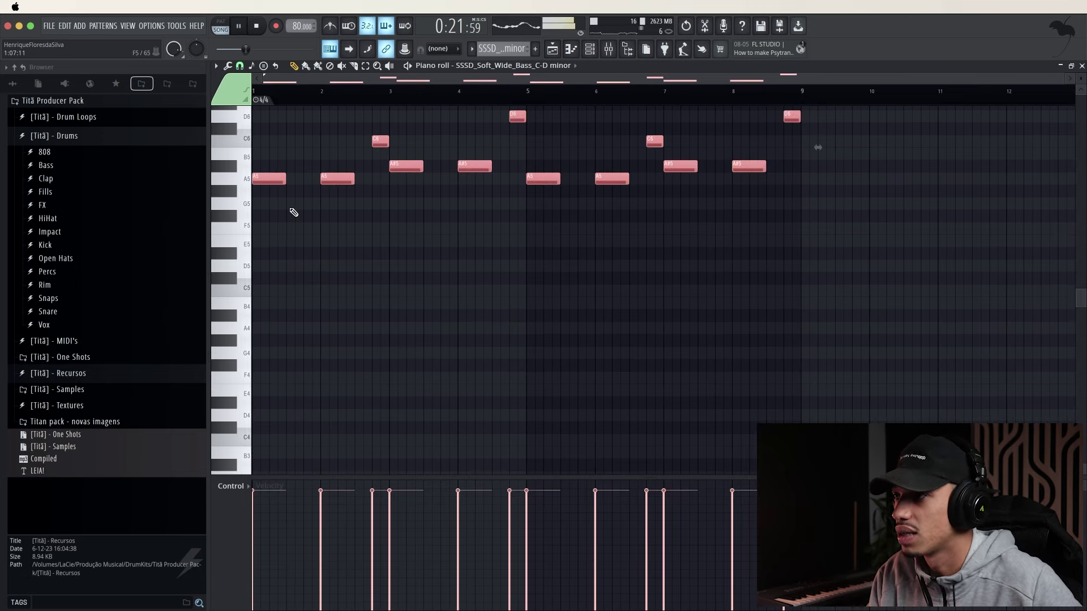
pyautogui.click(1083, 66)
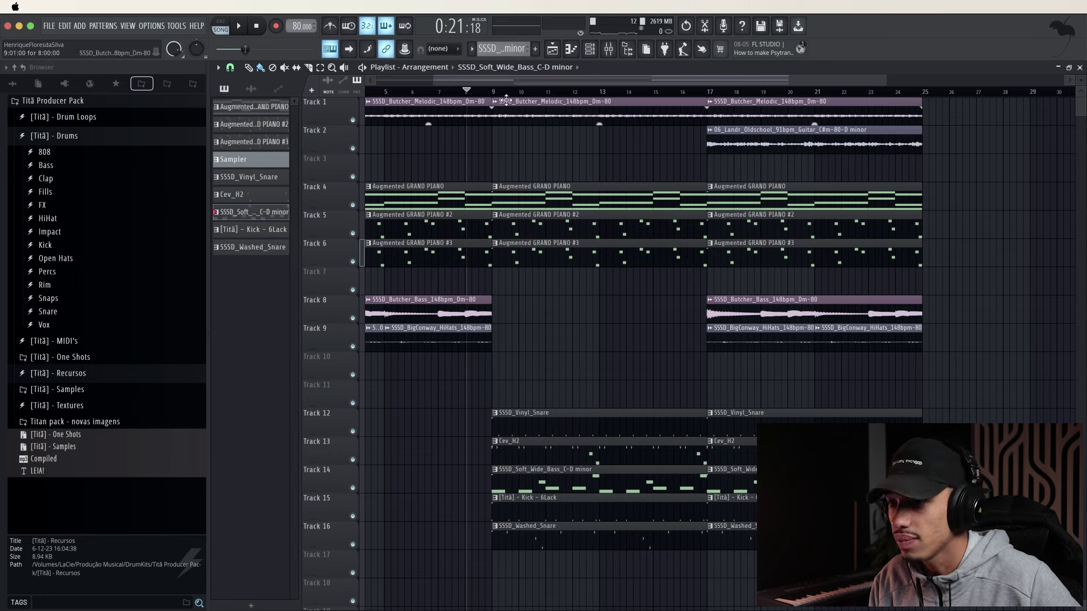
pyautogui.moveTo(494, 90); pyautogui.dragTo(679, 104)
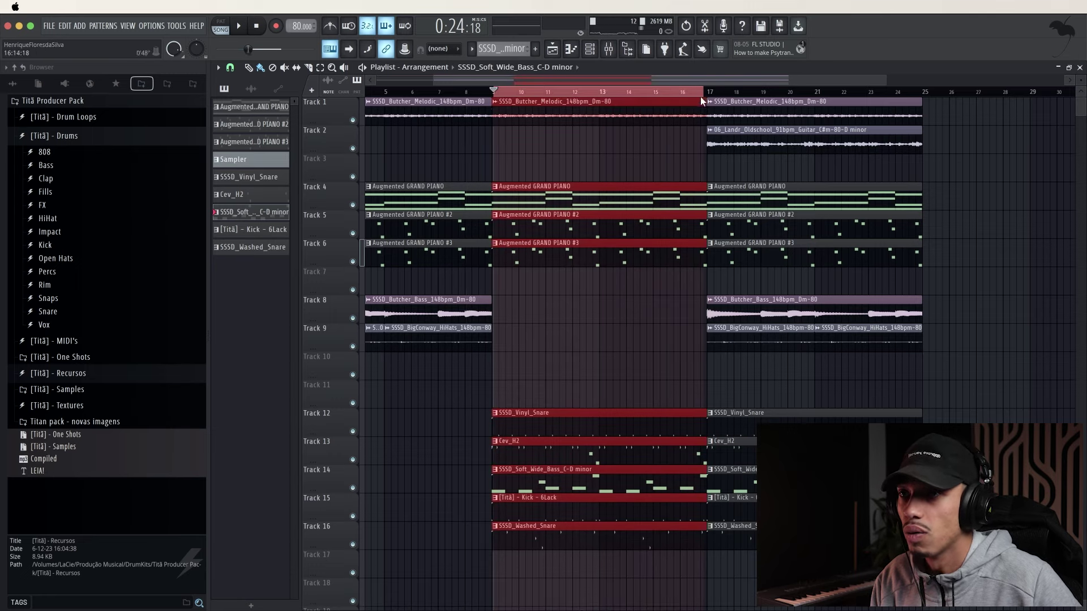
pyautogui.scroll(6, 469, 96)
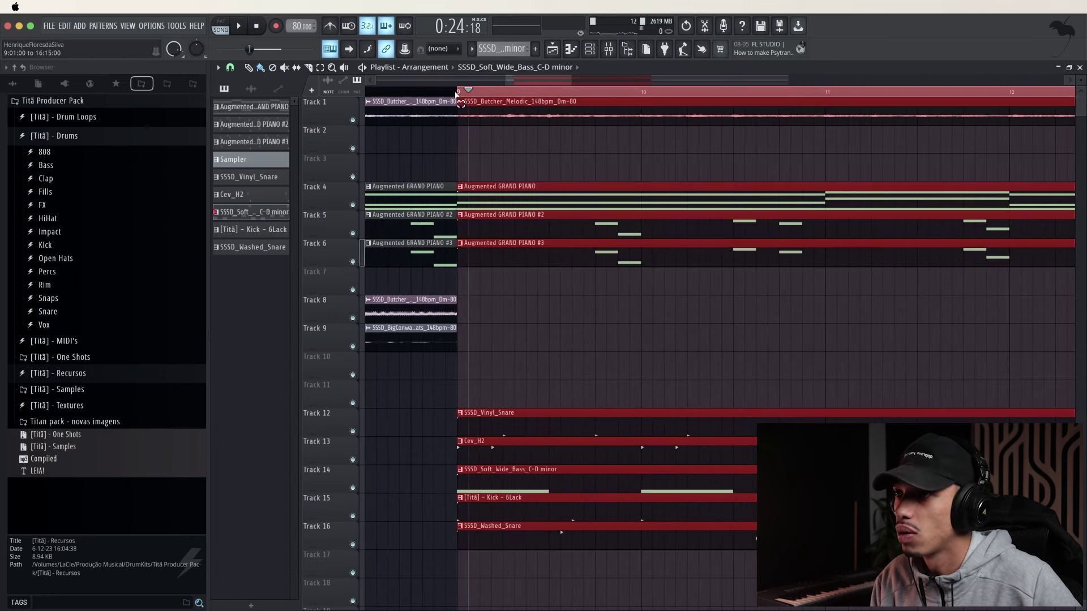
pyautogui.scroll(-1, 506, 388)
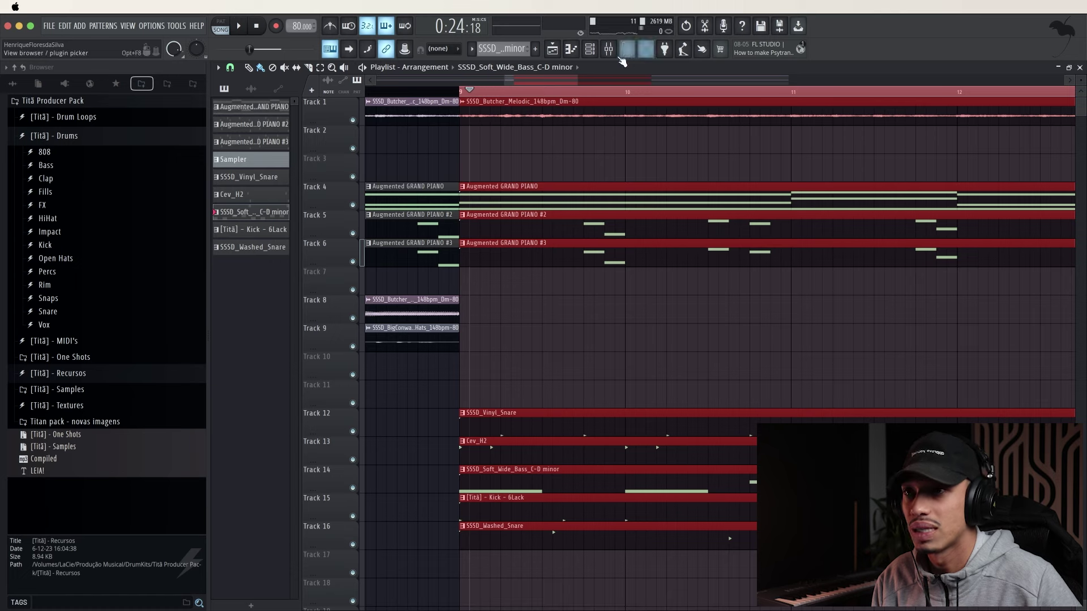
# Reopen the Soft Wide Bass pattern in the piano roll and play it back
pyautogui.click(598, 51)
pyautogui.click(370, 443)
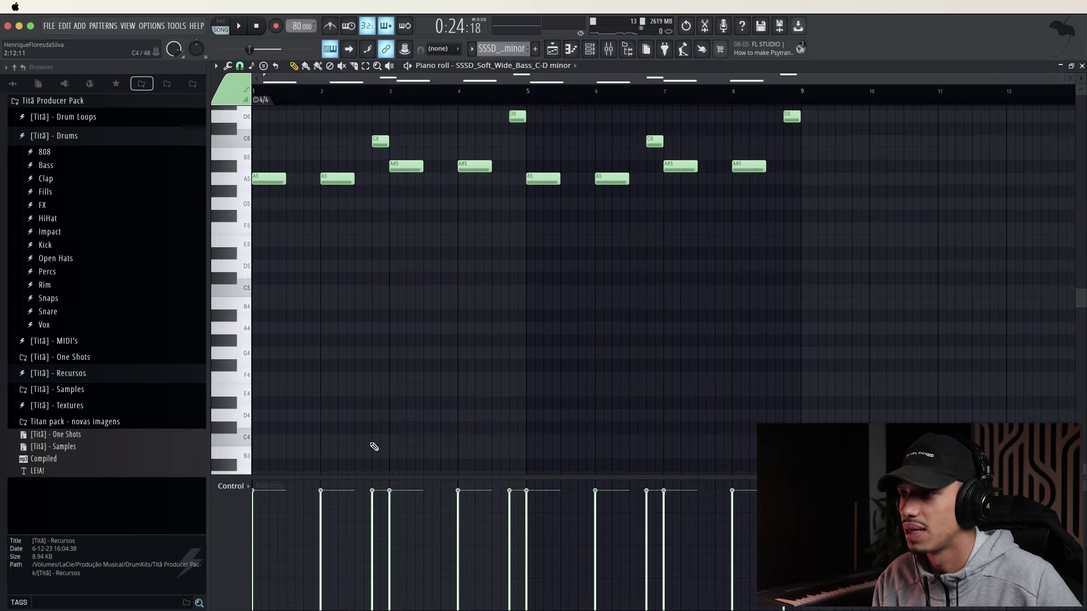
pyautogui.press('space')
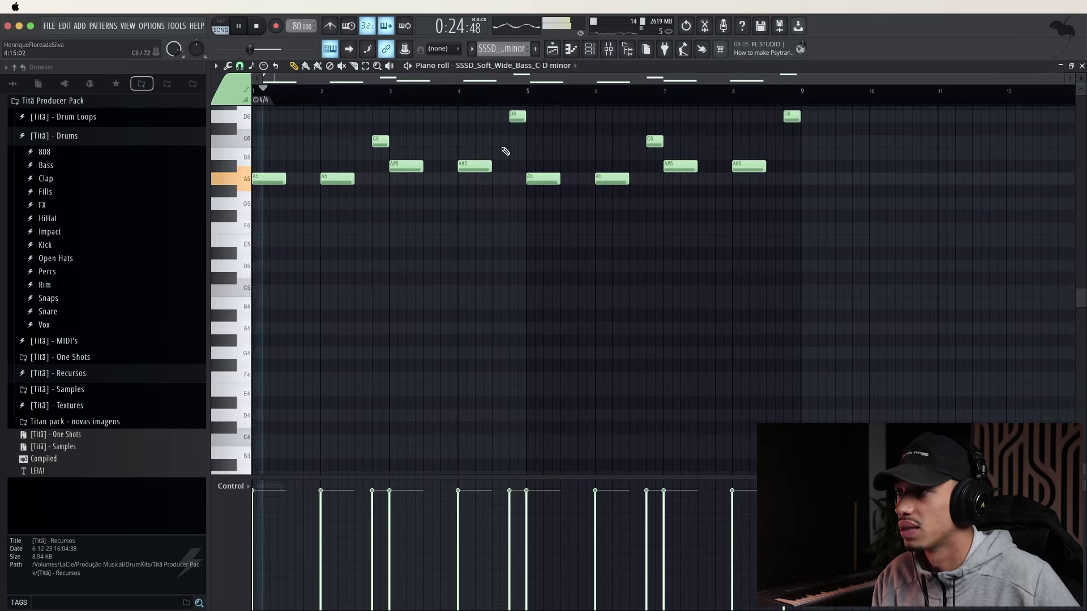
pyautogui.scroll(6, 844, 230)
pyautogui.hotkey('ctrl', 'a')
pyautogui.moveTo(227, 260); pyautogui.dragTo(227, 260)
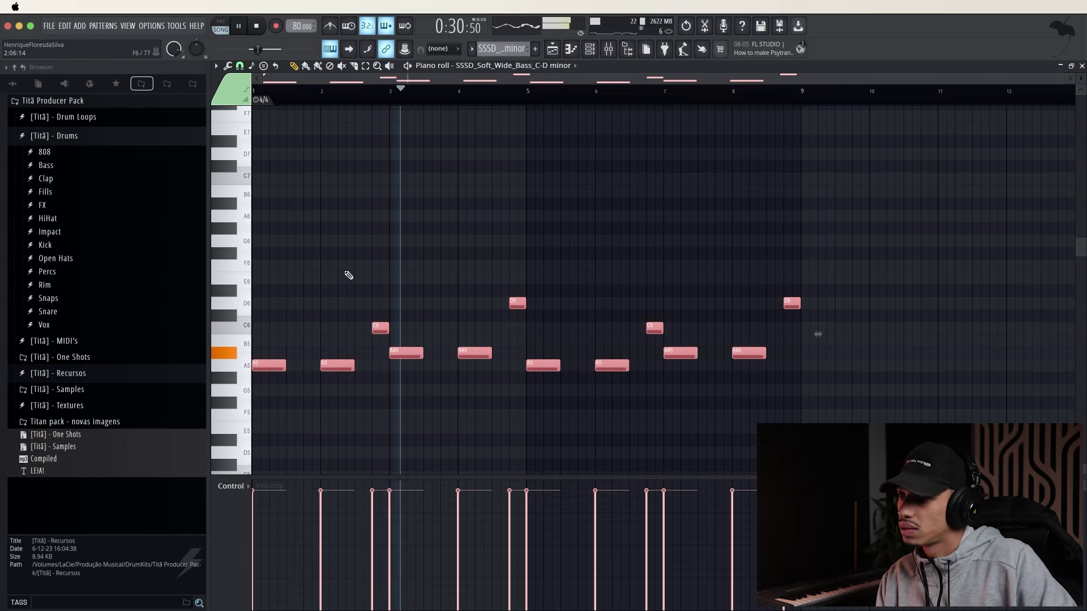
pyautogui.keyDown('super'); pyautogui.click(434, 410); pyautogui.keyUp('super')
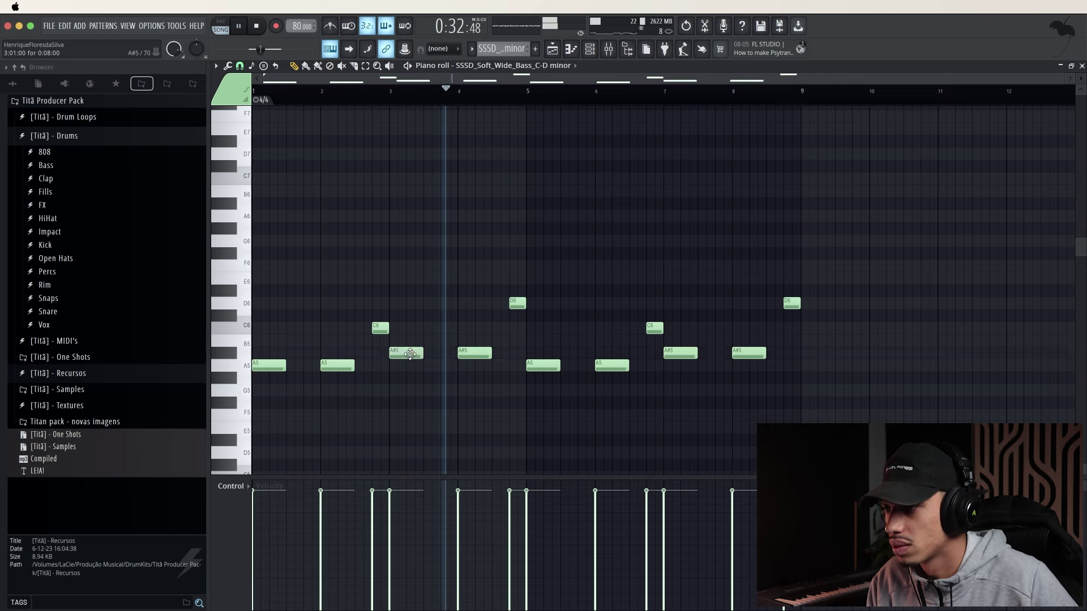
# Rework the bass line to B5 at bars 4 and 8, A5 elsewhere, then select all notes
pyautogui.moveTo(410, 352); pyautogui.dragTo(408, 333)
pyautogui.click(369, 104)
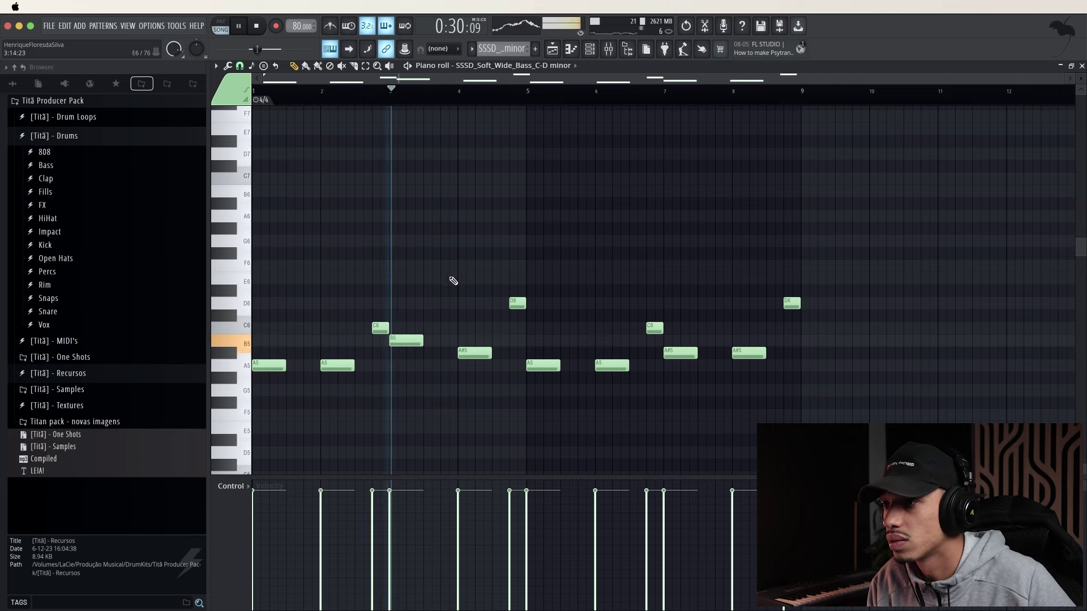
pyautogui.moveTo(470, 354); pyautogui.dragTo(470, 340)
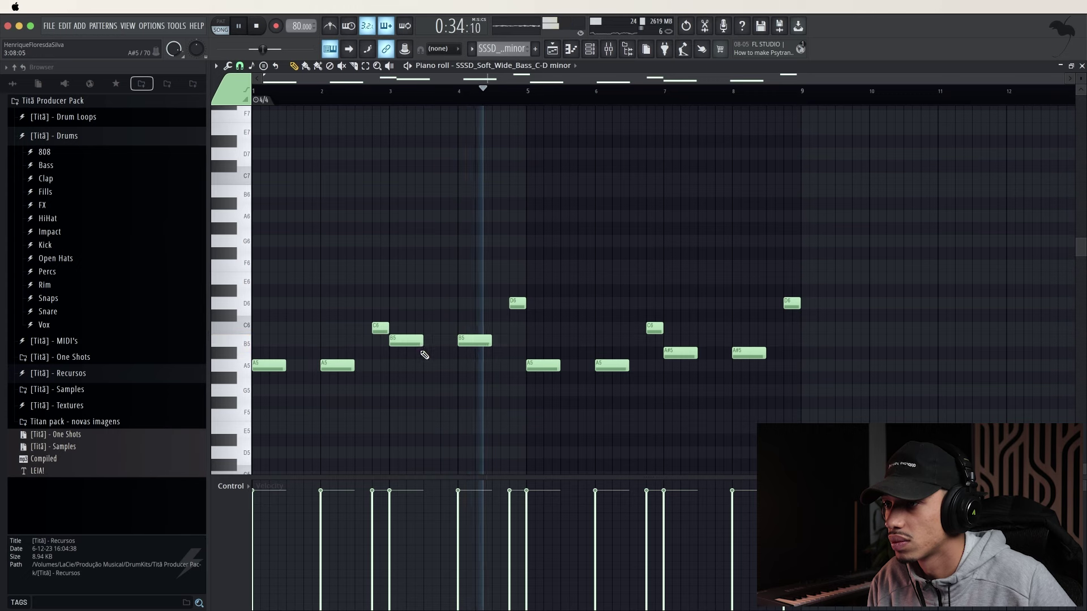
pyautogui.moveTo(405, 343); pyautogui.dragTo(405, 366)
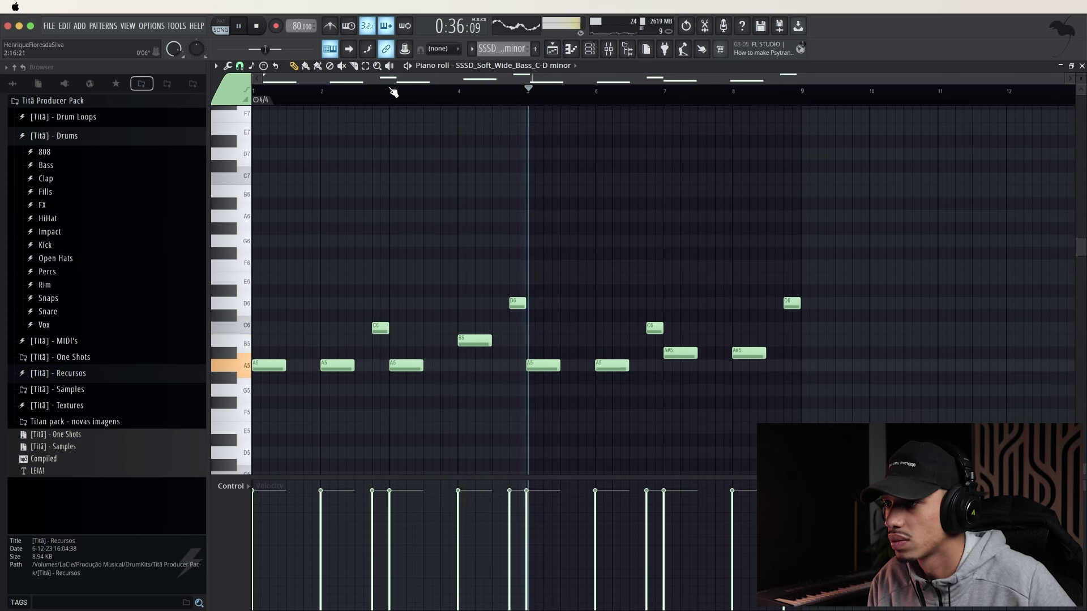
pyautogui.click(360, 98)
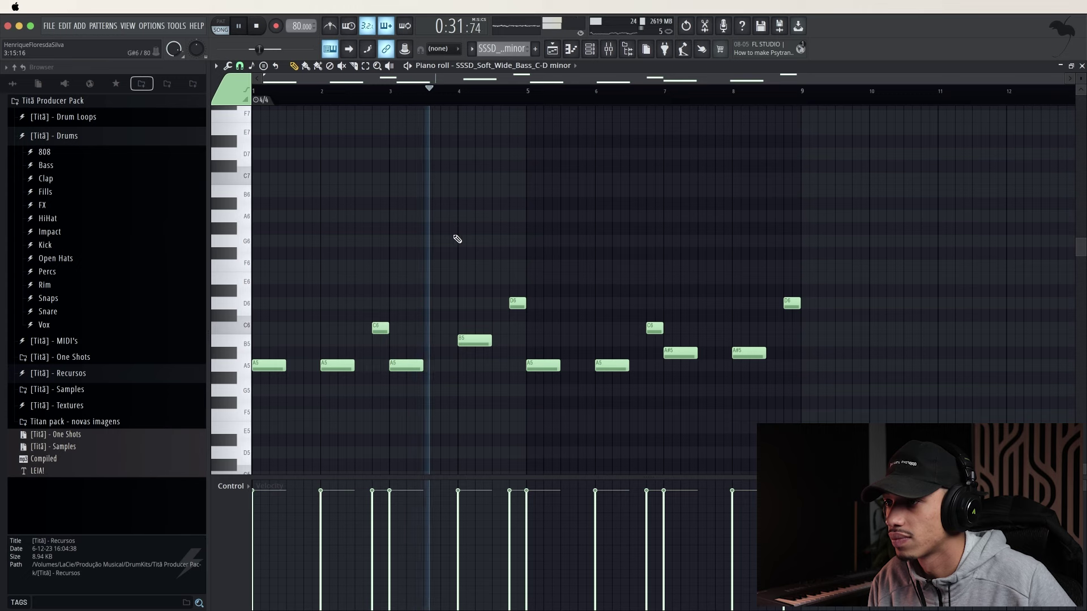
pyautogui.moveTo(596, 363)
pyautogui.mouseDown()
pyautogui.moveTo(602, 338)
pyautogui.moveTo(604, 363)
pyautogui.mouseUp()
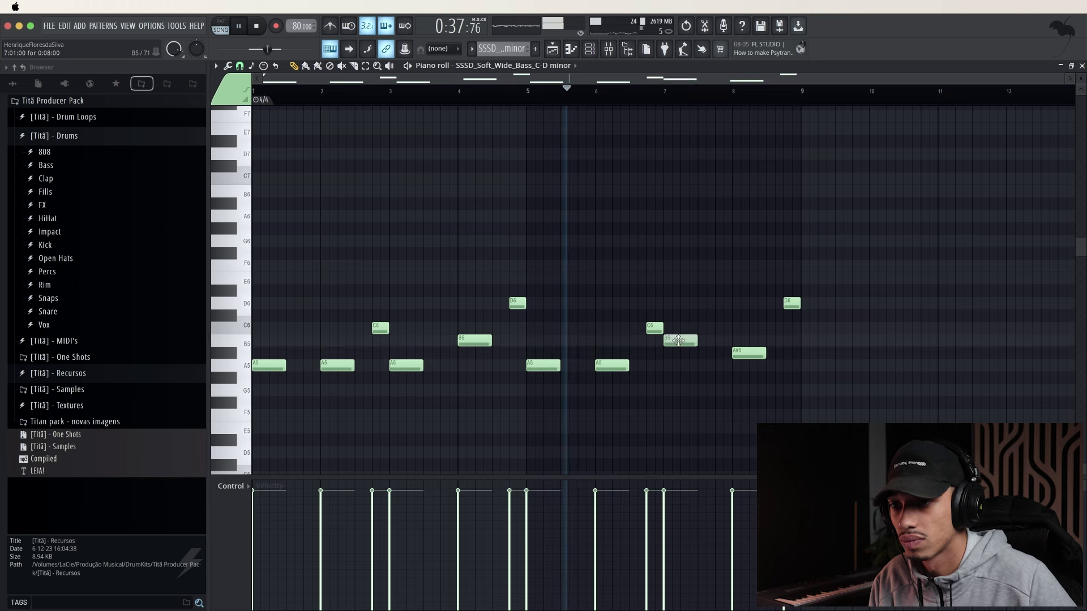
pyautogui.moveTo(676, 353); pyautogui.dragTo(733, 340)
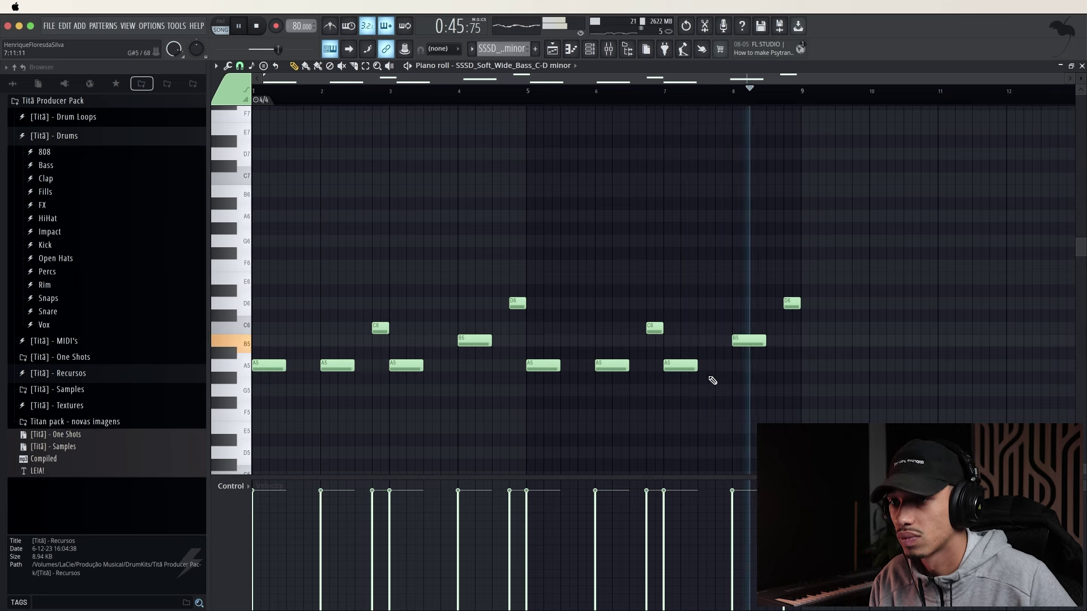
pyautogui.moveTo(838, 433); pyautogui.dragTo(271, 231)
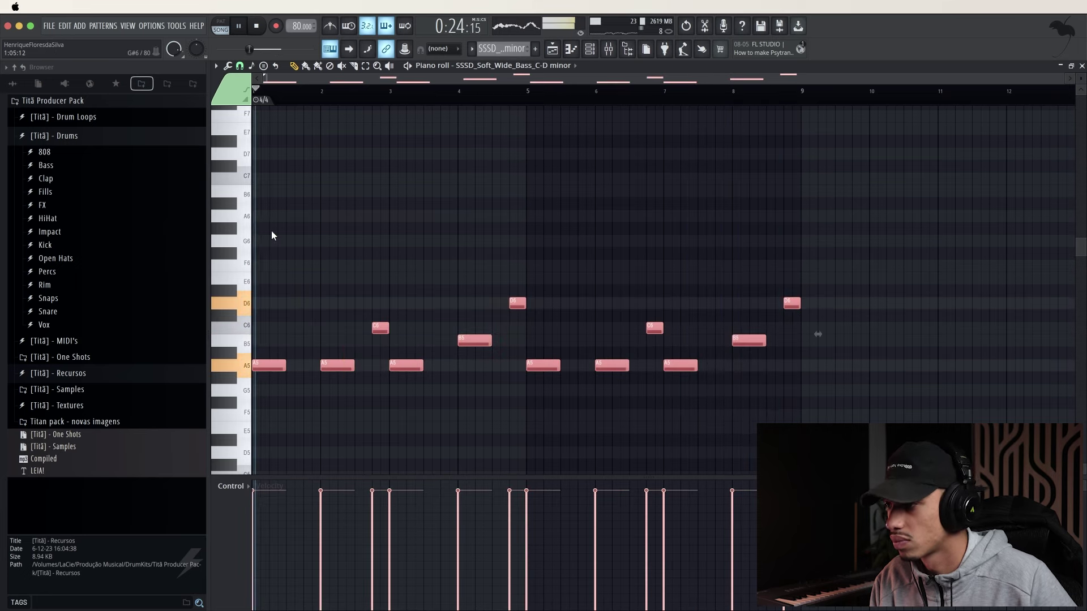
# Drop the bass notes an octave and lower the bar-4 B4 note to A4
pyautogui.hotkey('ctrl', 'Down')
pyautogui.scroll(-2, 270, 230)
pyautogui.press('space')
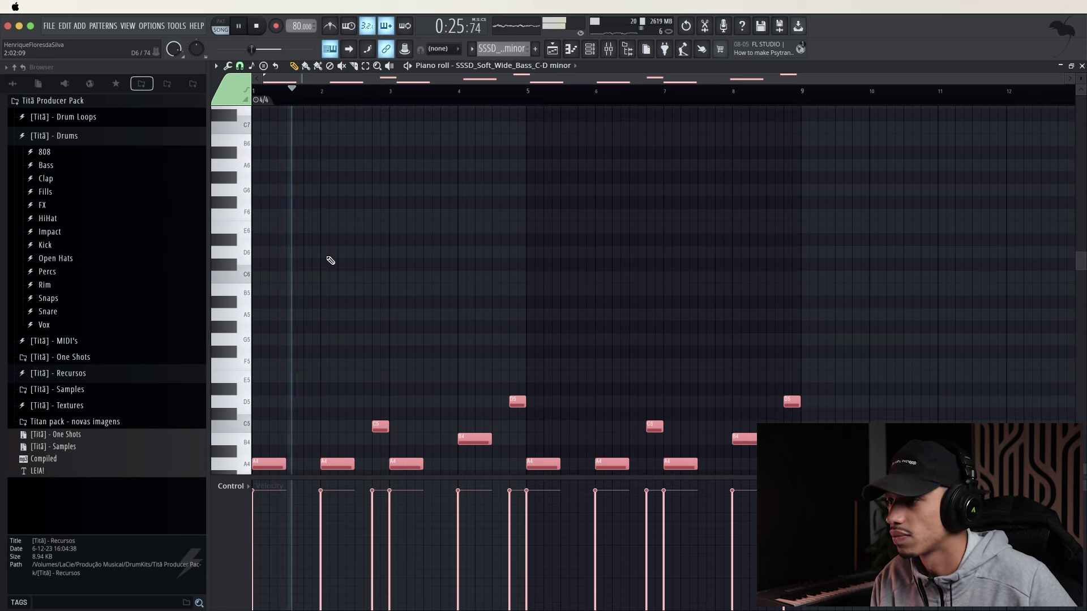
pyautogui.scroll(-3, 327, 258)
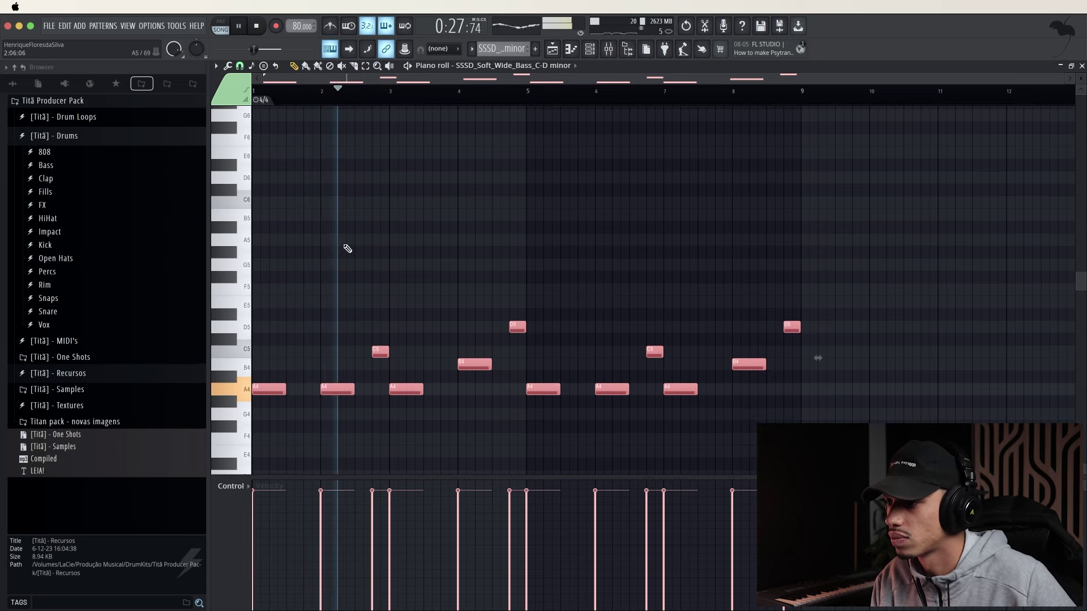
pyautogui.hotkey('ctrl', 'd')
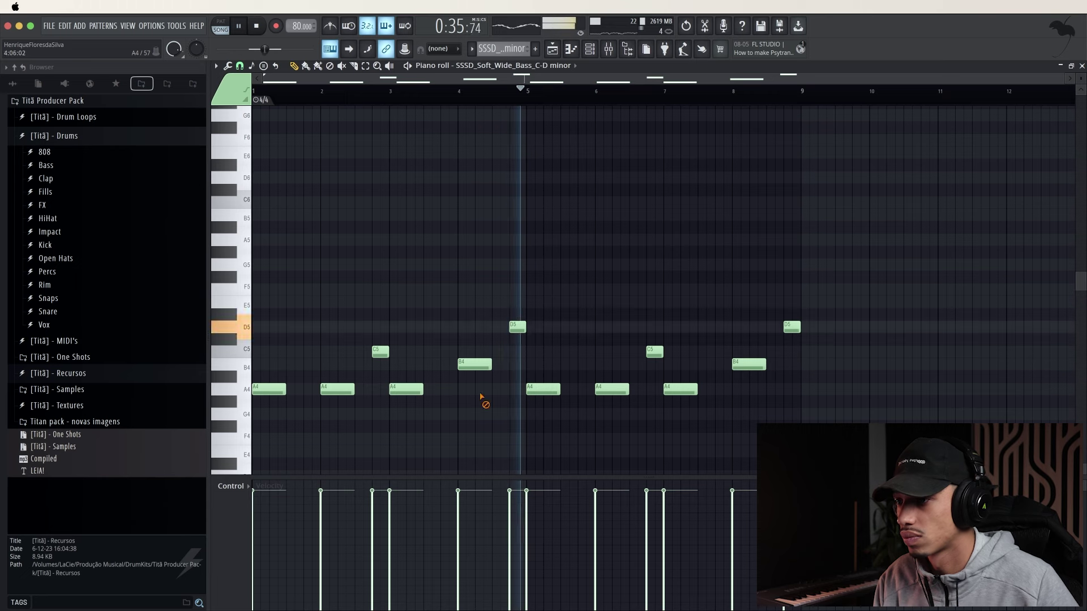
pyautogui.press('space')
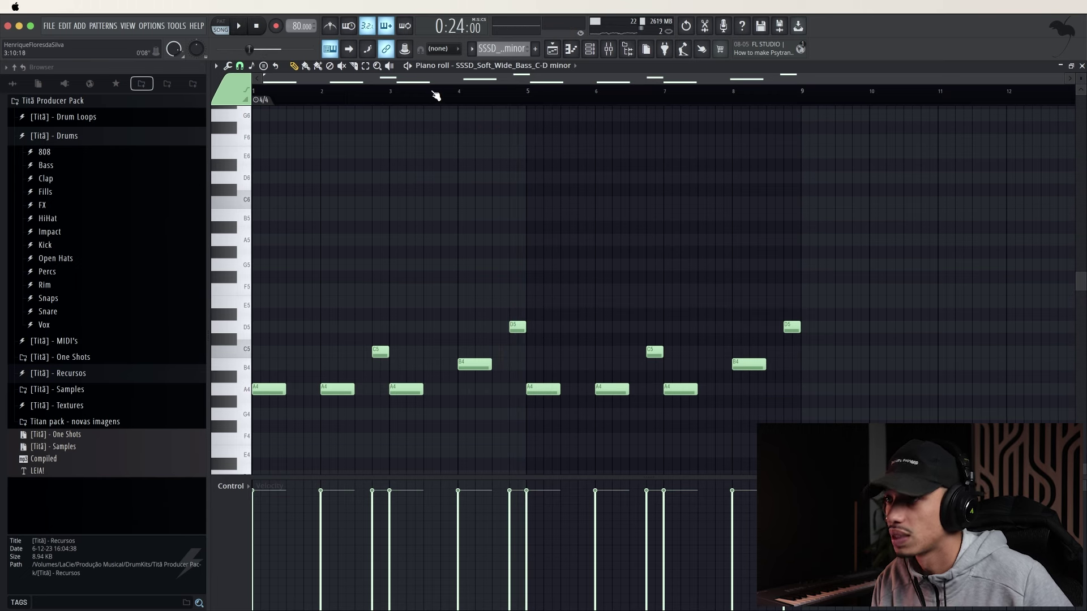
pyautogui.press('space')
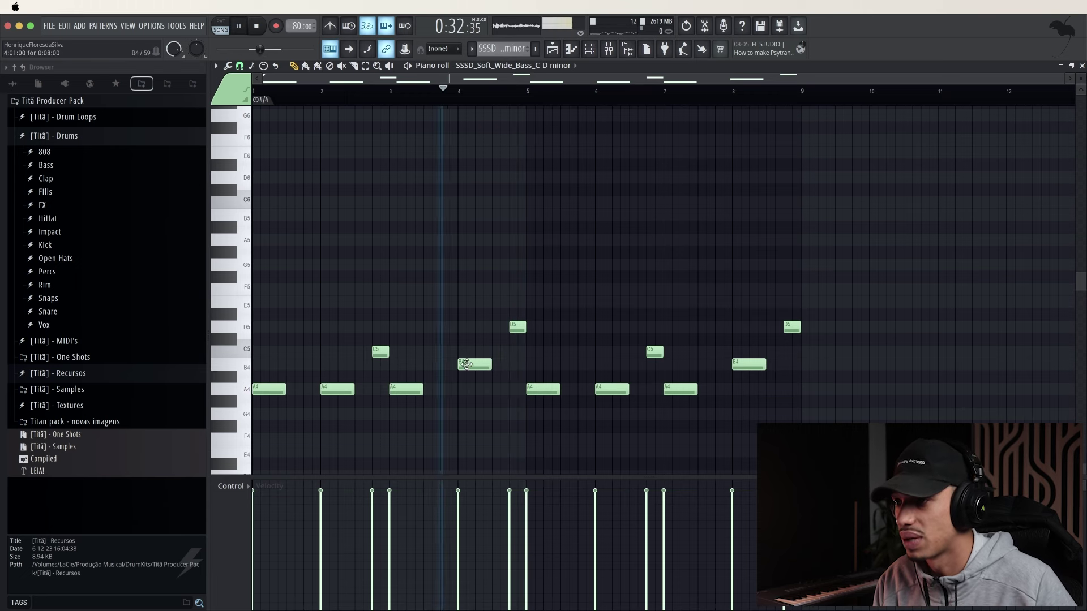
pyautogui.moveTo(473, 365); pyautogui.dragTo(422, 414)
pyautogui.press('space')
pyautogui.press('space')
pyautogui.press('space')
pyautogui.press('space')
pyautogui.click(342, 93)
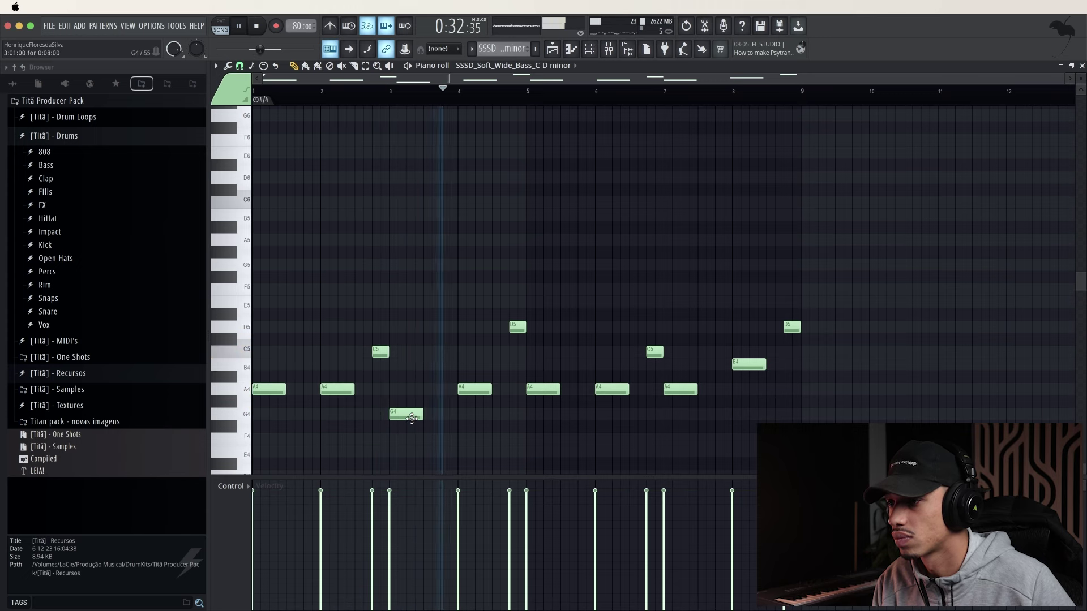
# Shape the bar-3 figure to D5 then C5, and raise the two bar-7 notes to match
pyautogui.moveTo(412, 419); pyautogui.dragTo(410, 371)
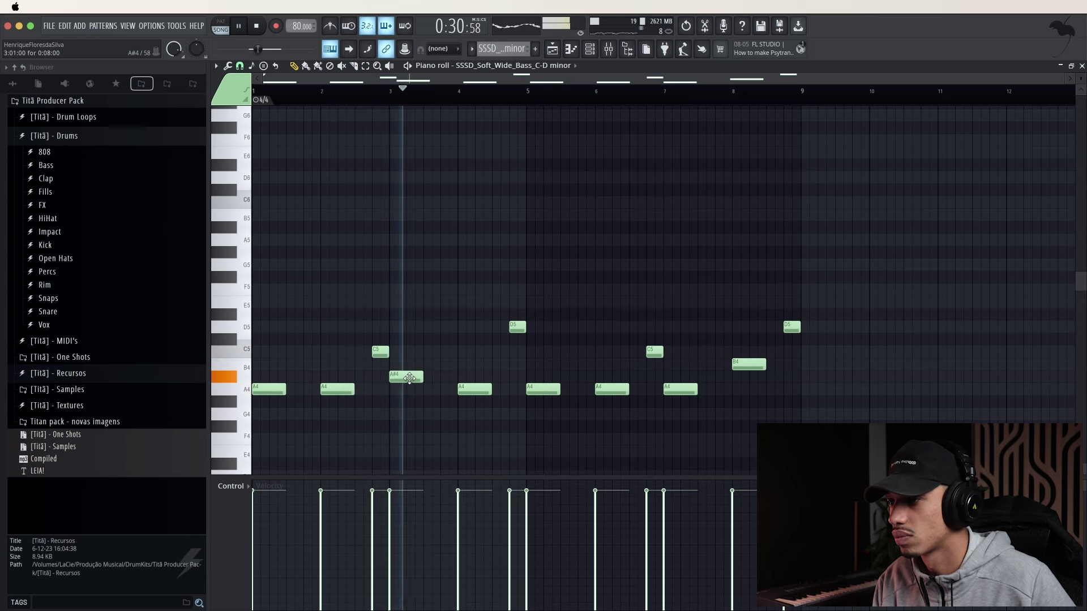
pyautogui.moveTo(409, 378); pyautogui.dragTo(409, 365)
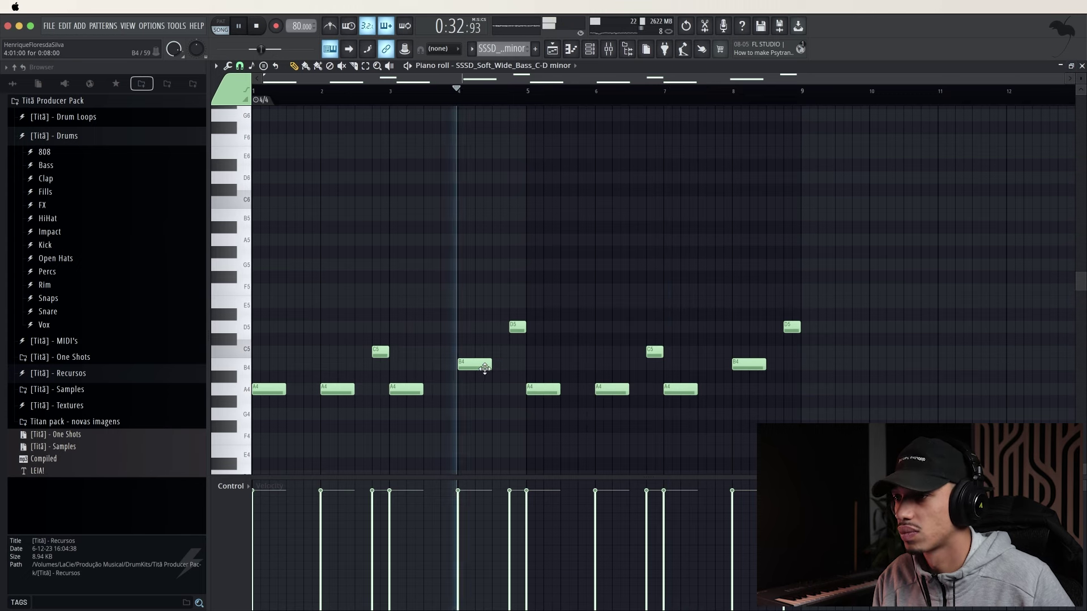
pyautogui.moveTo(383, 355); pyautogui.dragTo(383, 330)
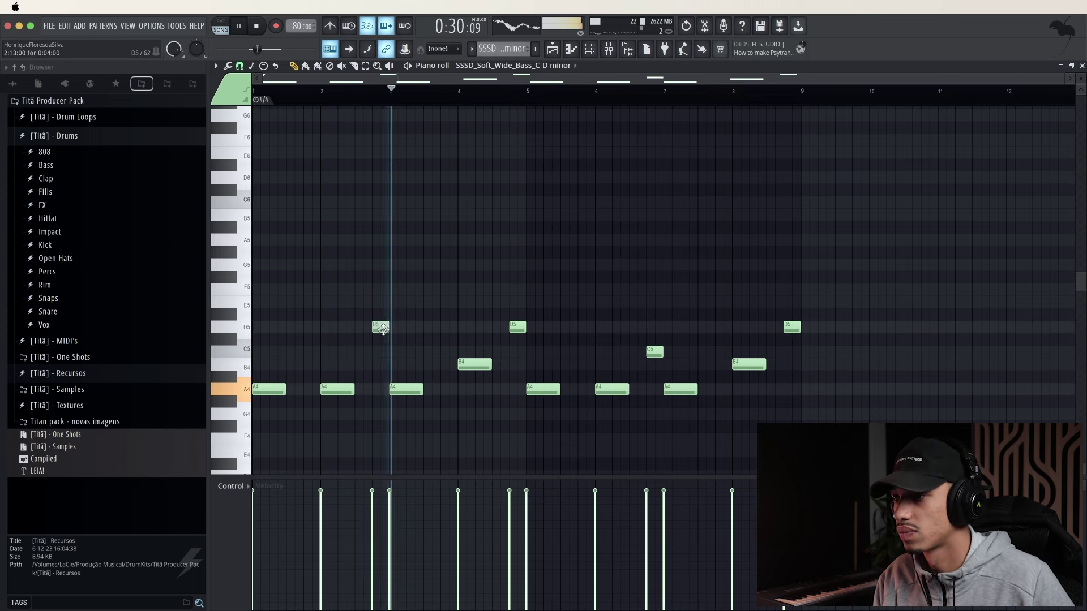
pyautogui.moveTo(406, 391); pyautogui.dragTo(406, 353)
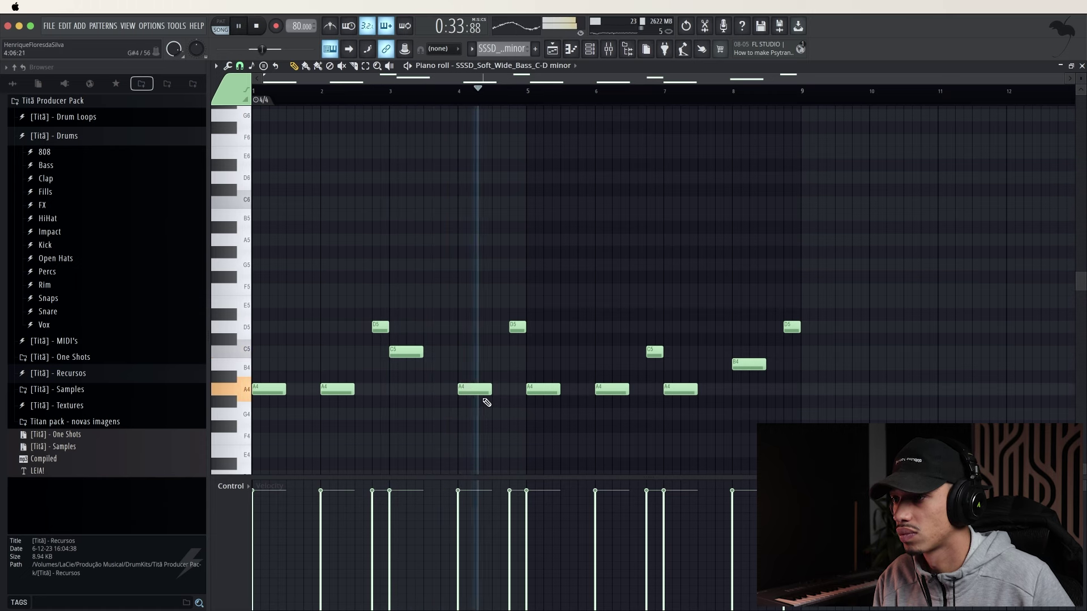
pyautogui.moveTo(479, 364); pyautogui.dragTo(479, 364)
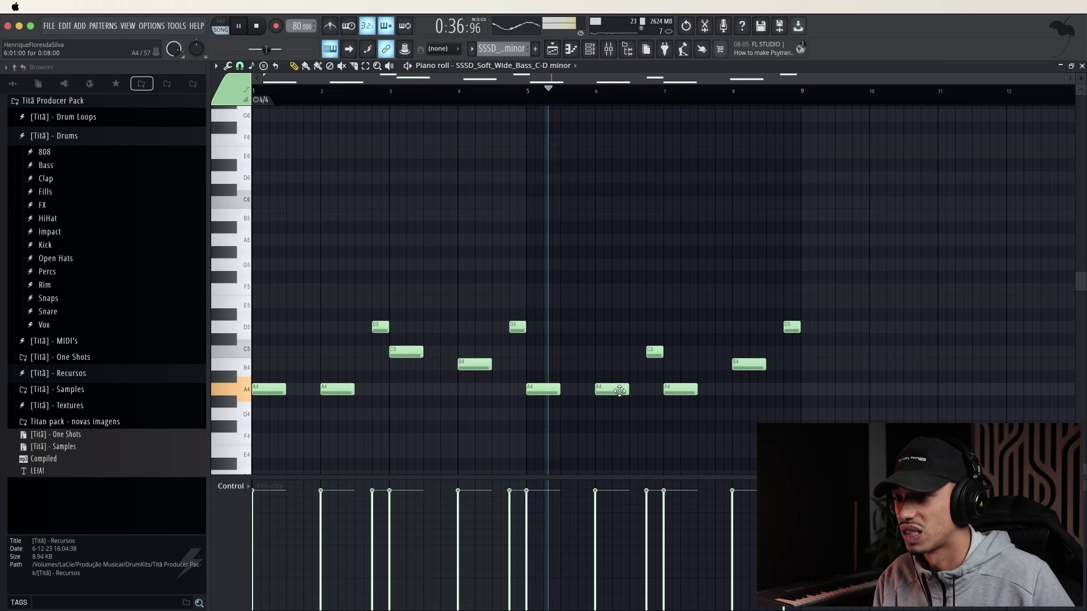
pyautogui.moveTo(651, 353); pyautogui.dragTo(652, 328)
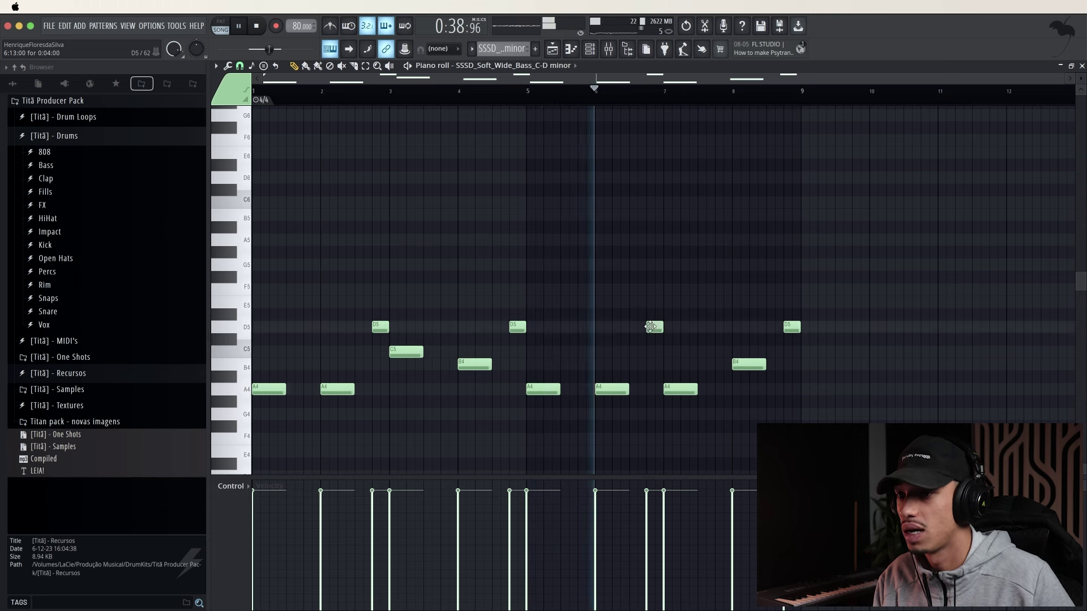
pyautogui.moveTo(686, 391); pyautogui.dragTo(681, 354)
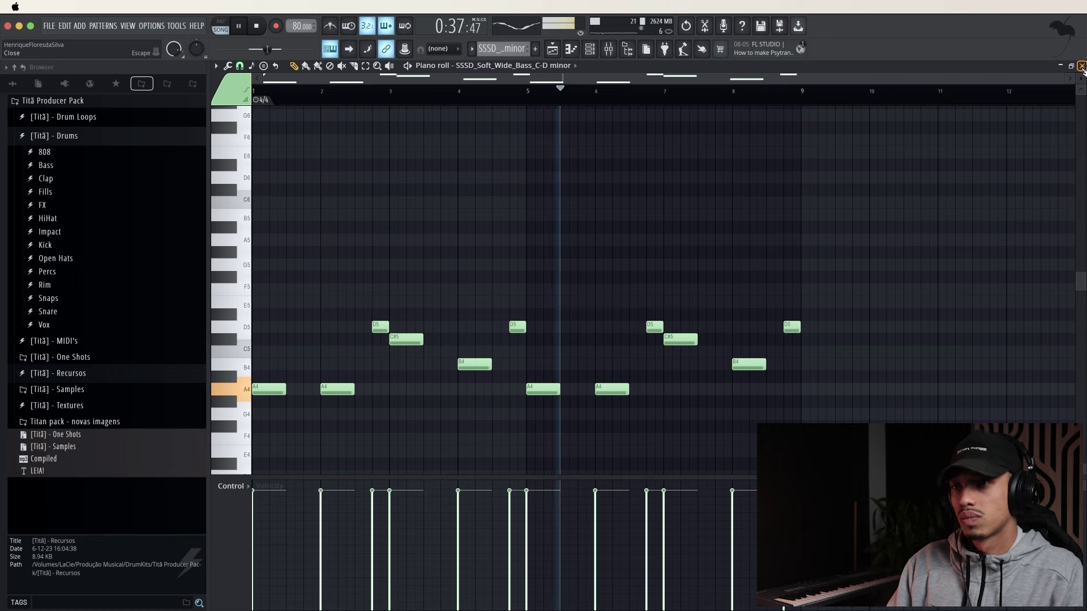
# Reset a channel's volume knob to its default value
pyautogui.click(1081, 66)
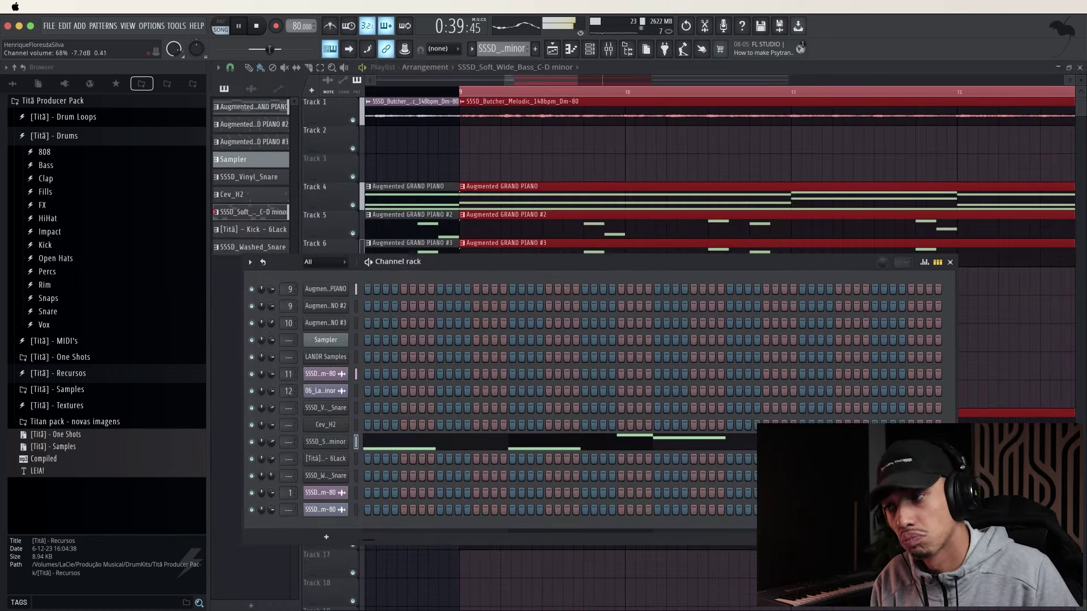
pyautogui.rightClick(271, 459)
pyautogui.click(299, 429)
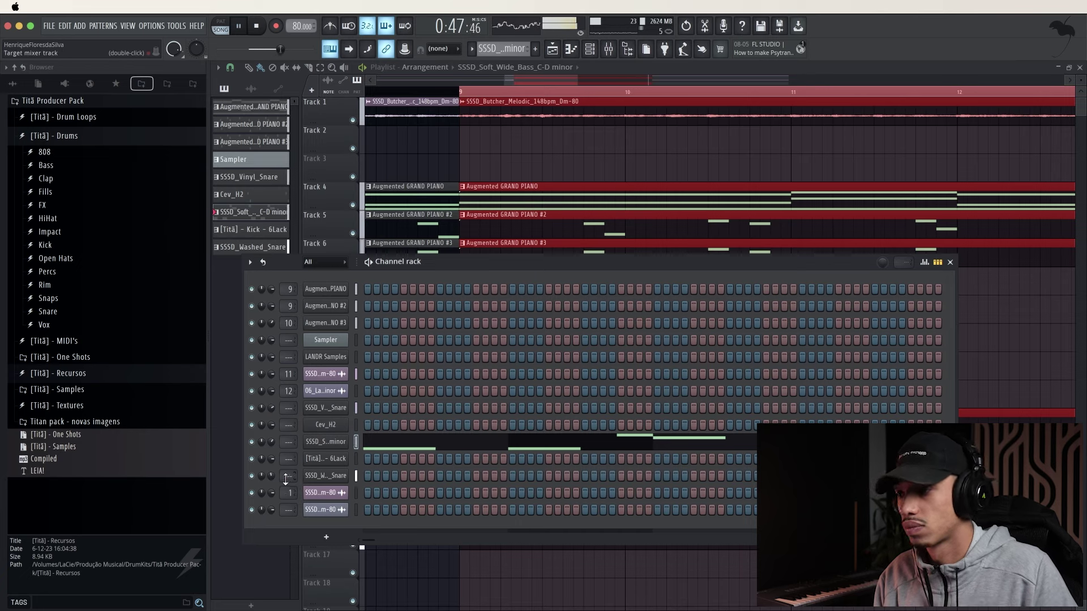
pyautogui.press('space')
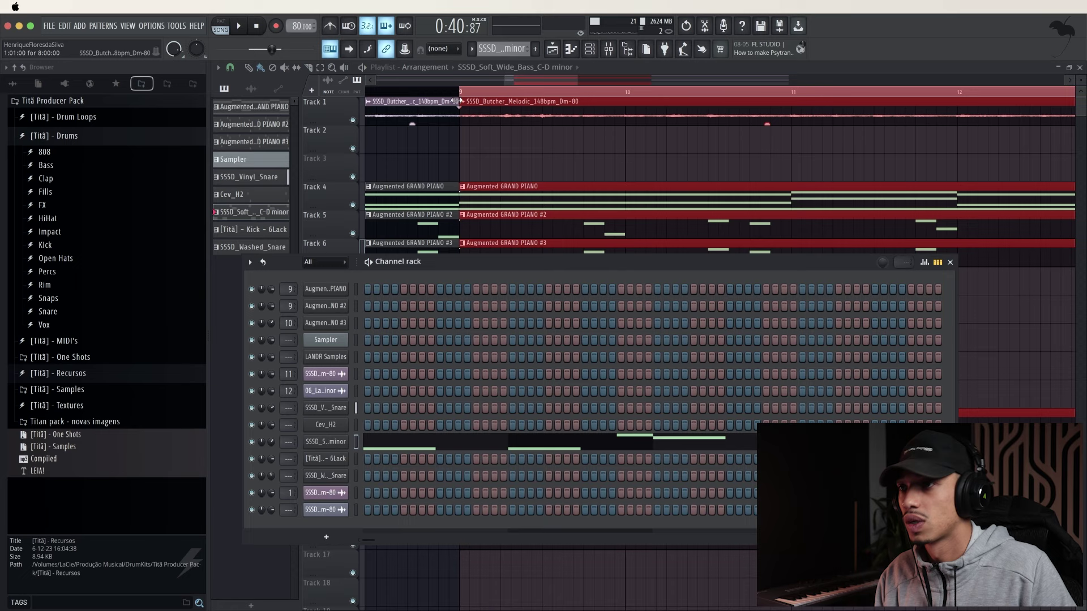
# Play from bar 9 and reopen the Soft Wide Bass notes with all of them selected
pyautogui.click(459, 92)
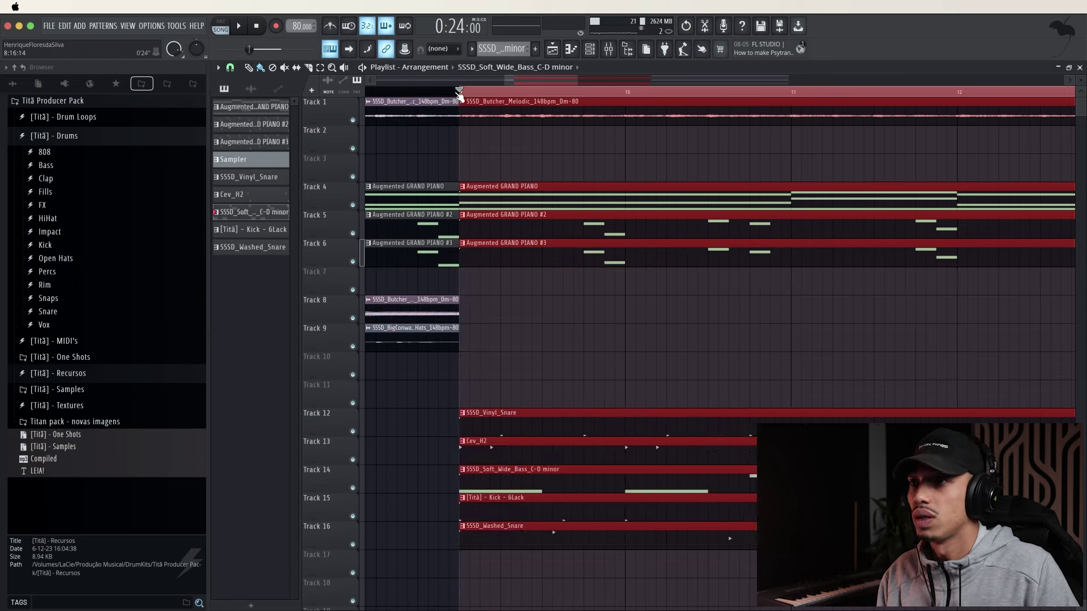
pyautogui.rightClick(459, 93)
pyautogui.press('space')
pyautogui.click(592, 50)
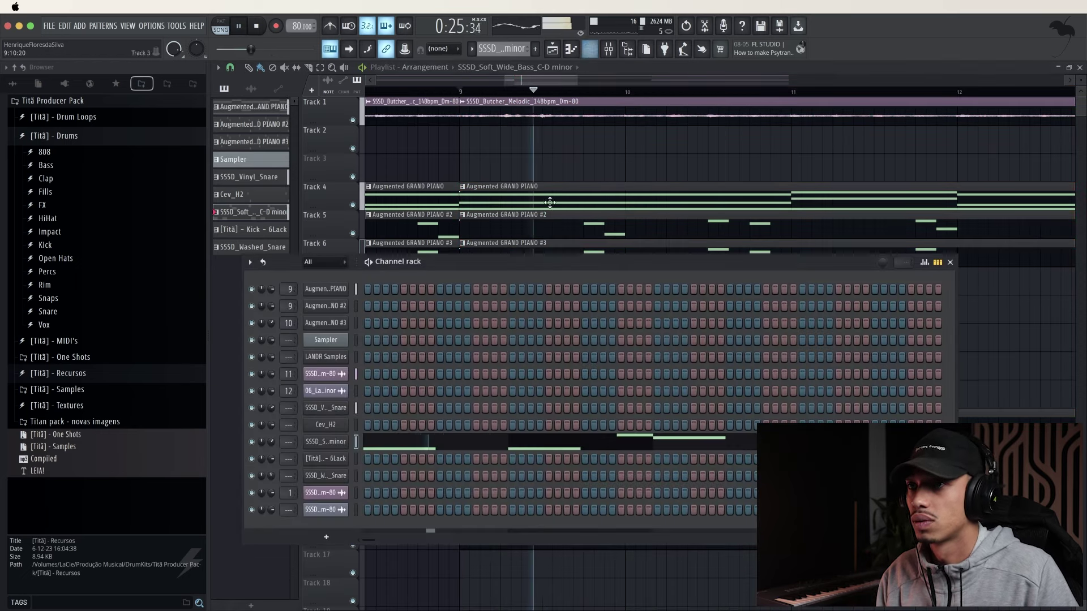
pyautogui.click(435, 450)
pyautogui.moveTo(852, 433); pyautogui.dragTo(273, 236)
# Transpose the Soft Wide Bass down an octave to A3 and D4, briefly testing higher roots
pyautogui.hotkey('ctrl', 'Down')
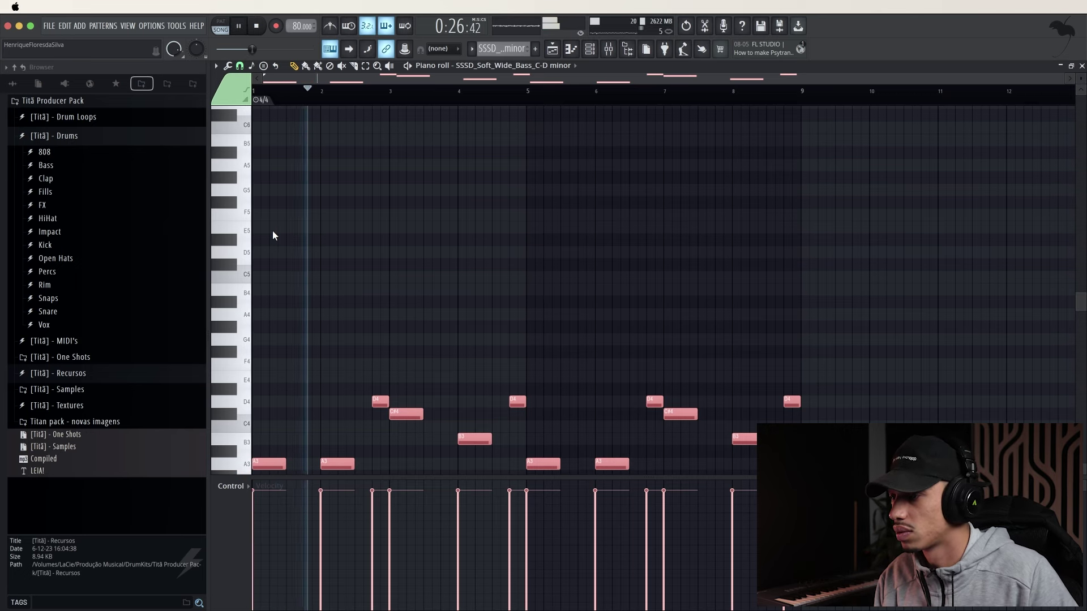
pyautogui.scroll(-3, 339, 244)
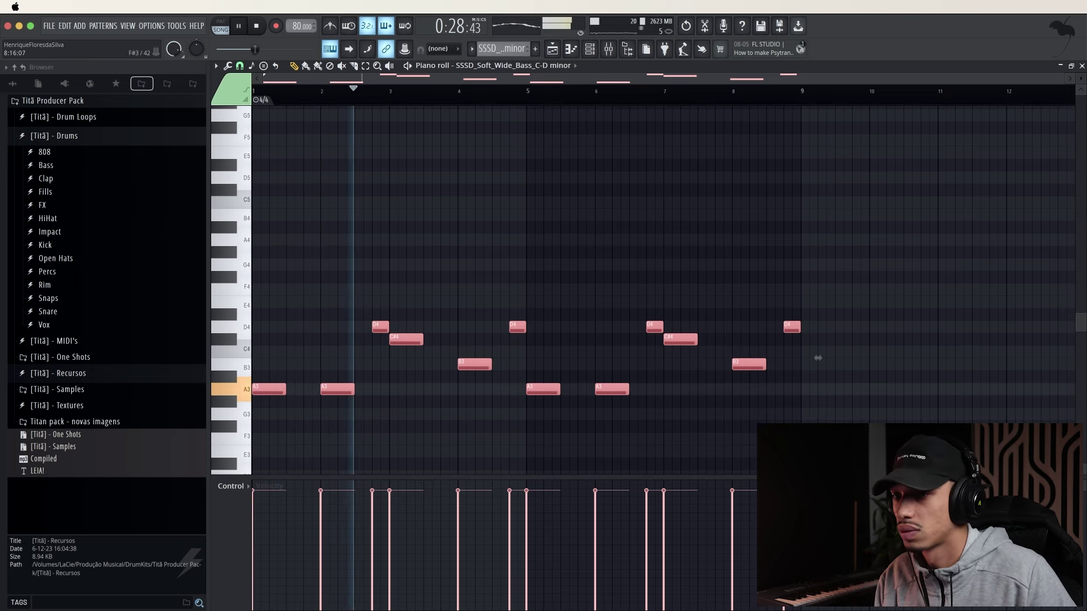
pyautogui.moveTo(840, 438); pyautogui.dragTo(271, 379)
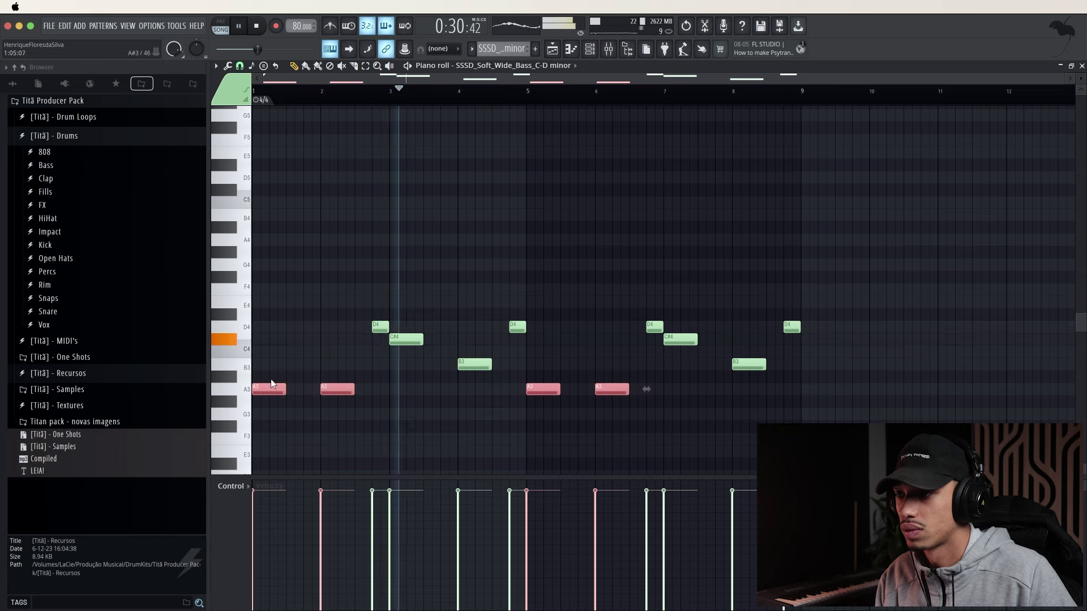
pyautogui.hotkey('ctrl', 'Up')
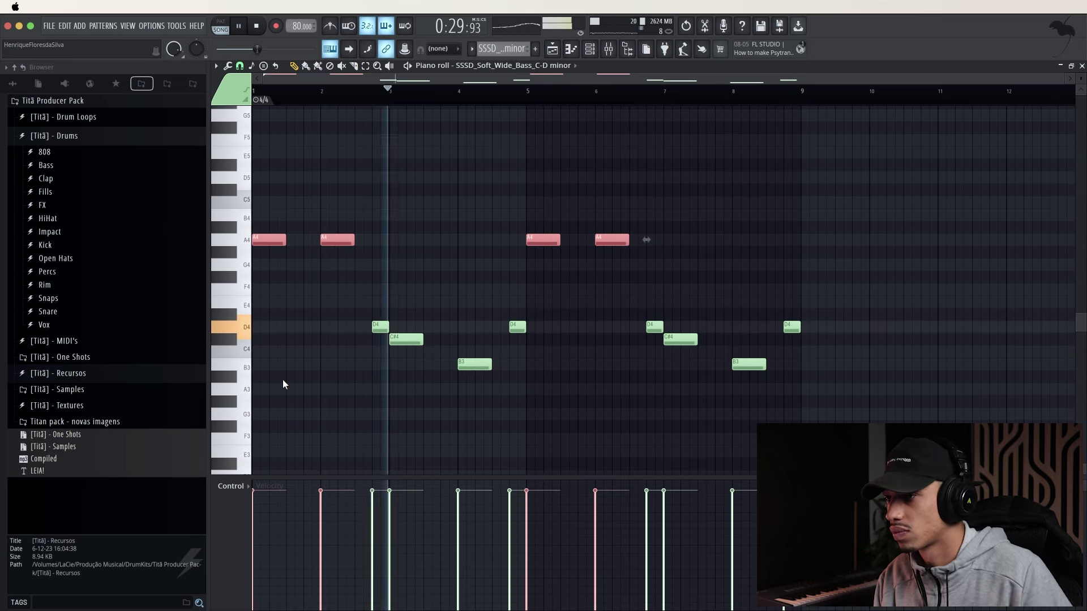
pyautogui.hotkey('ctrl', 'Down')
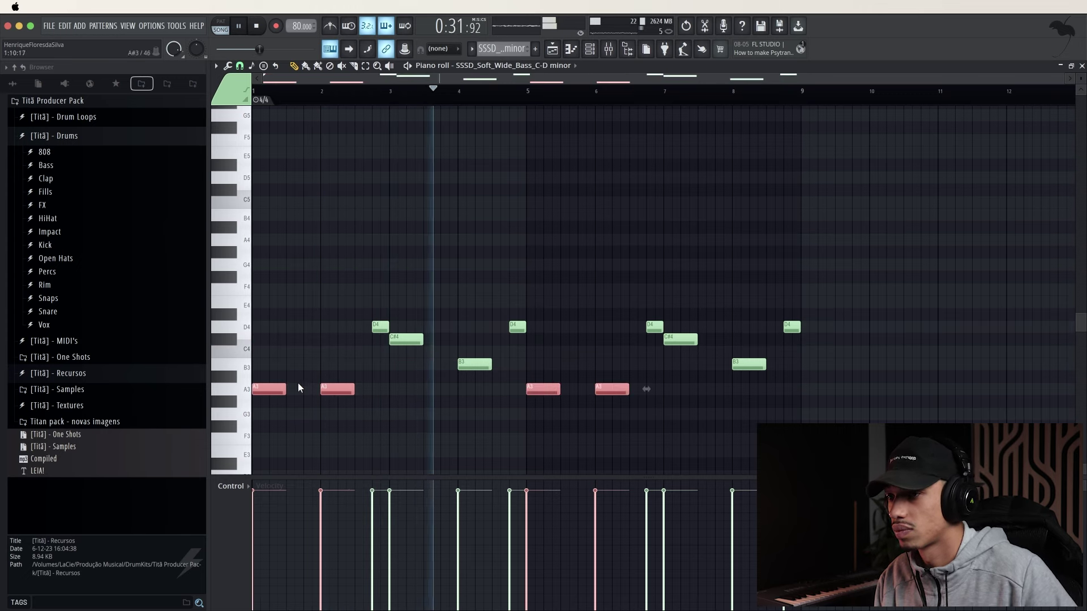
pyautogui.hotkey('ctrl', 'd')
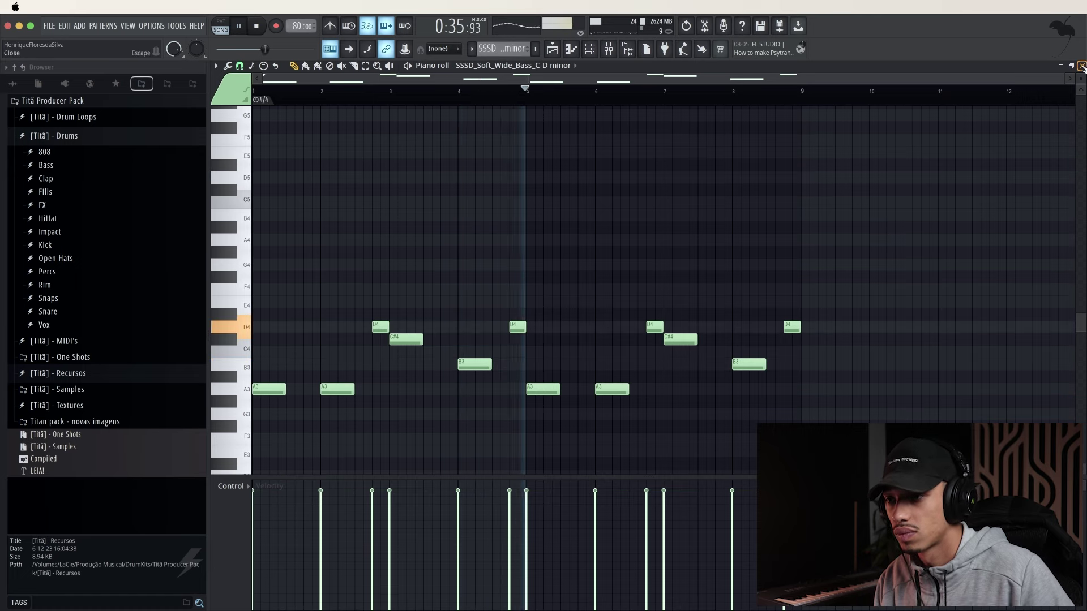
pyautogui.click(1081, 66)
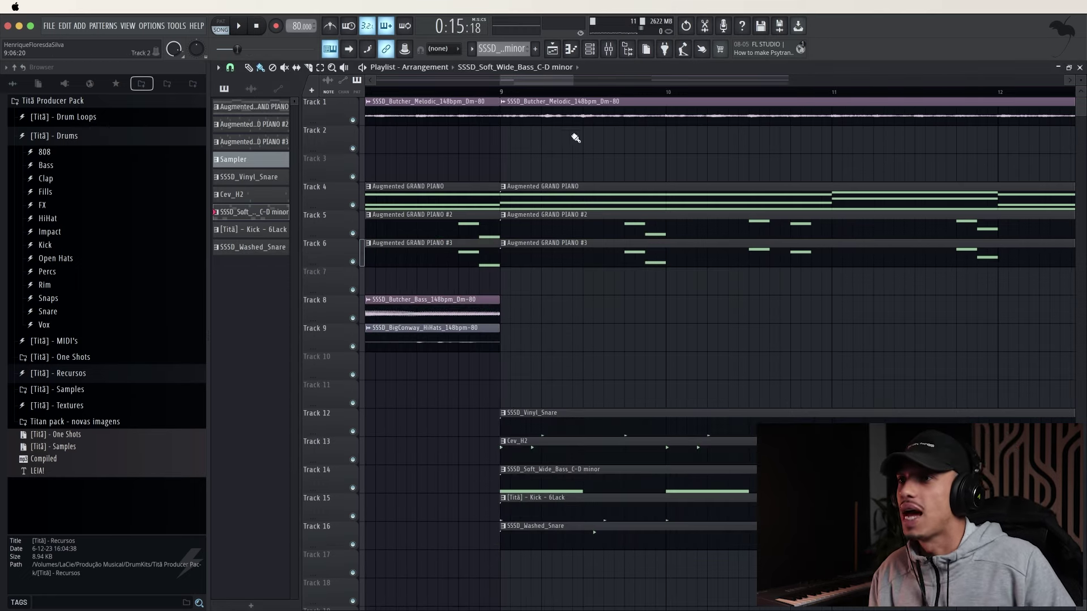
# Reset the song position to the start and expand DrumKits > tag in the browser's All view
pyautogui.scroll(-10, 569, 156)
pyautogui.moveTo(399, 92); pyautogui.dragTo(218, 85)
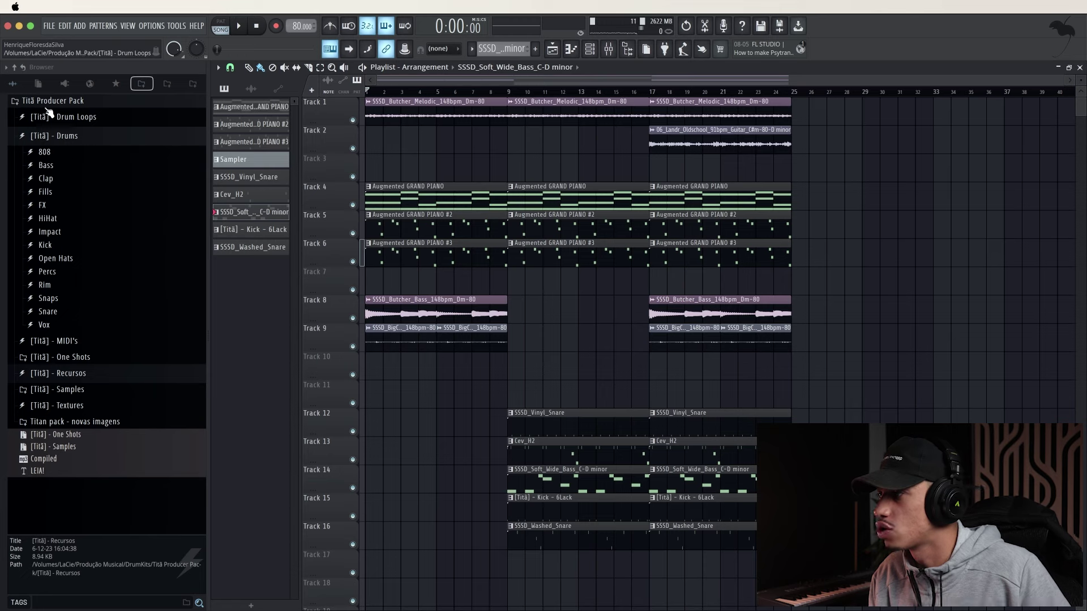
pyautogui.click(16, 85)
pyautogui.scroll(5, 90, 192)
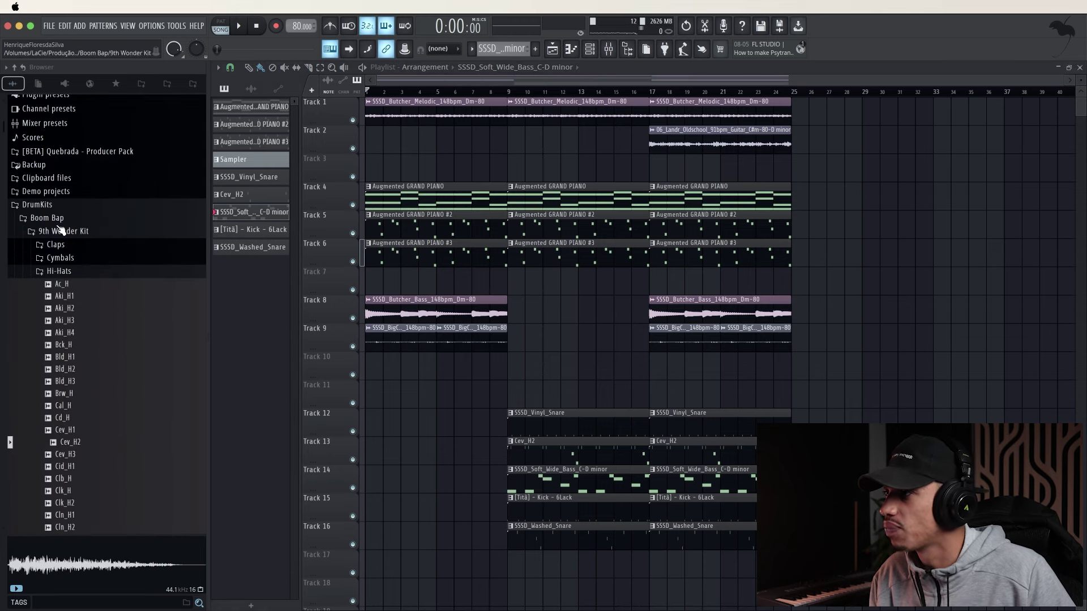
pyautogui.click(57, 220)
pyautogui.click(59, 207)
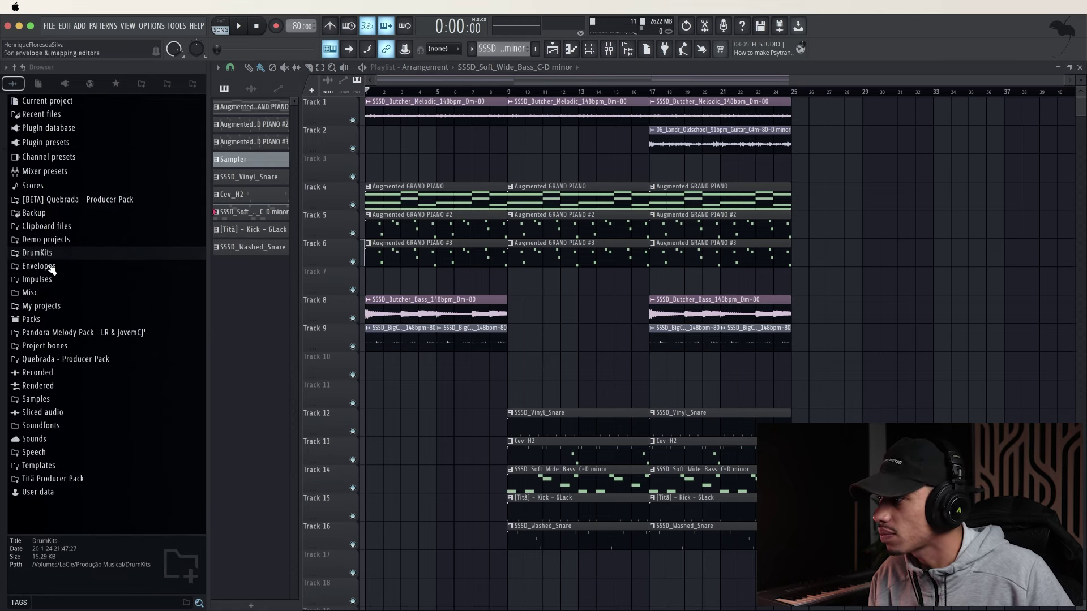
pyautogui.click(50, 253)
# Place the tag 04 vocal sample on Track 17 just before bar 9 and preview it
pyautogui.click(40, 413)
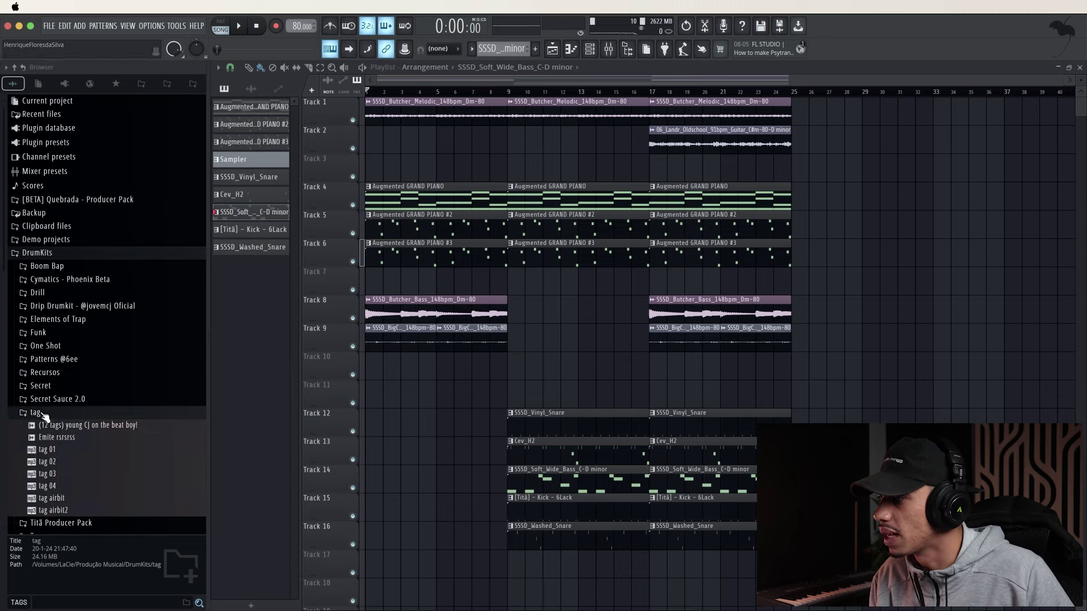
pyautogui.moveTo(74, 488); pyautogui.dragTo(473, 532)
pyautogui.scroll(-5, 487, 452)
pyautogui.scroll(5, 501, 340)
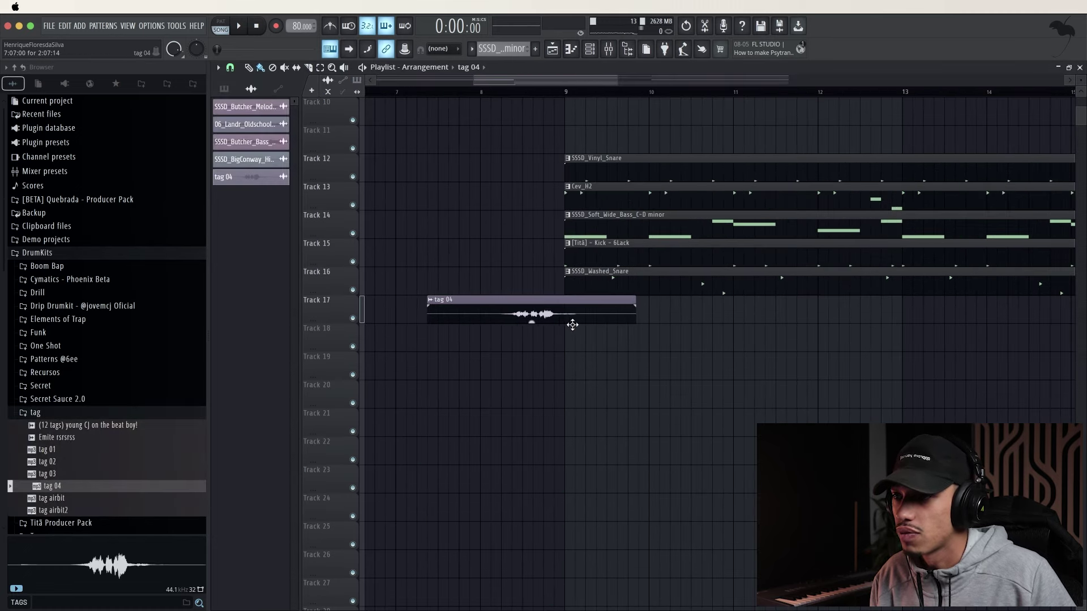
pyautogui.press('space')
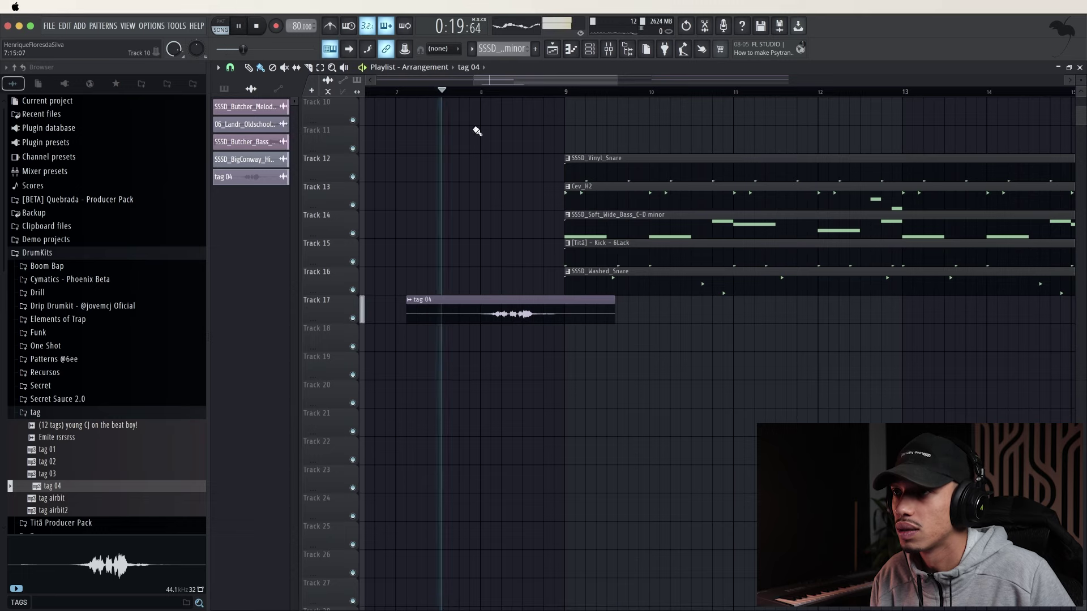
pyautogui.scroll(3, 543, 312)
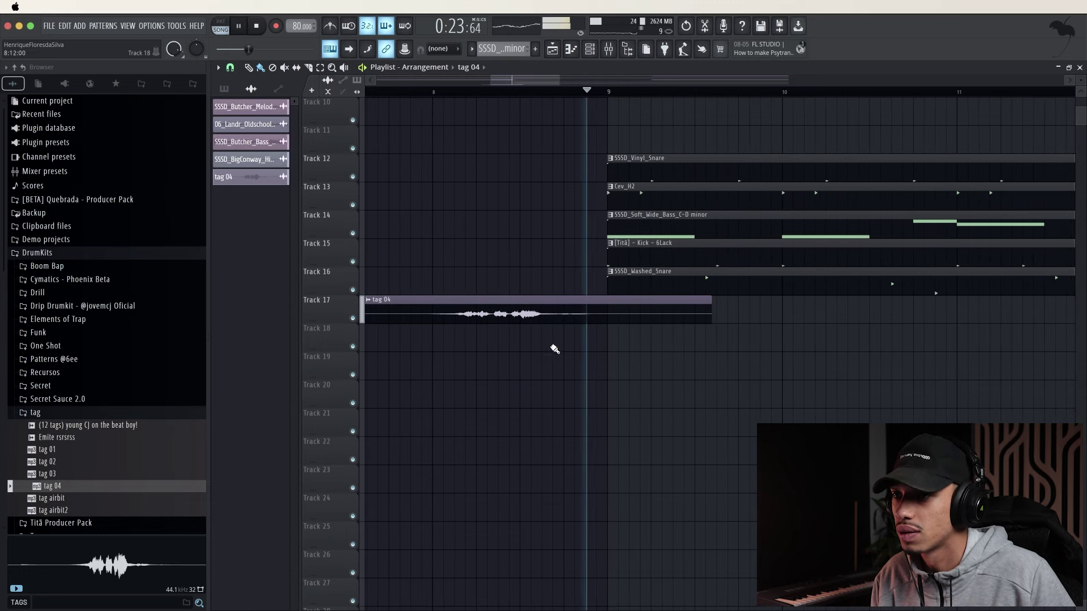
pyautogui.scroll(-2, 385, 286)
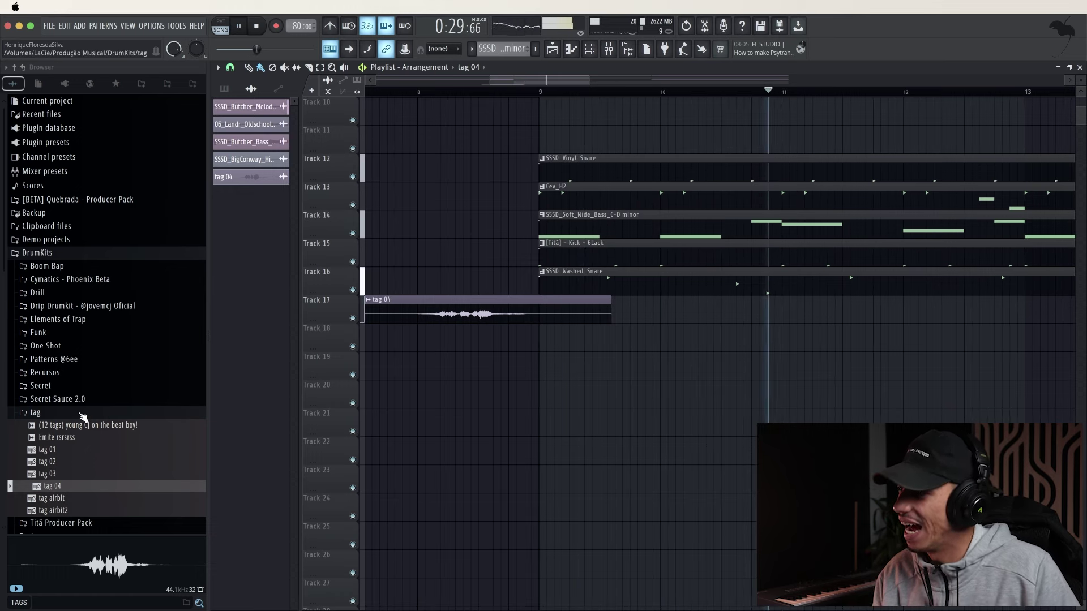
# Collapse the tag folder and show the Quebrada Producer Pack in the browser
pyautogui.click(81, 414)
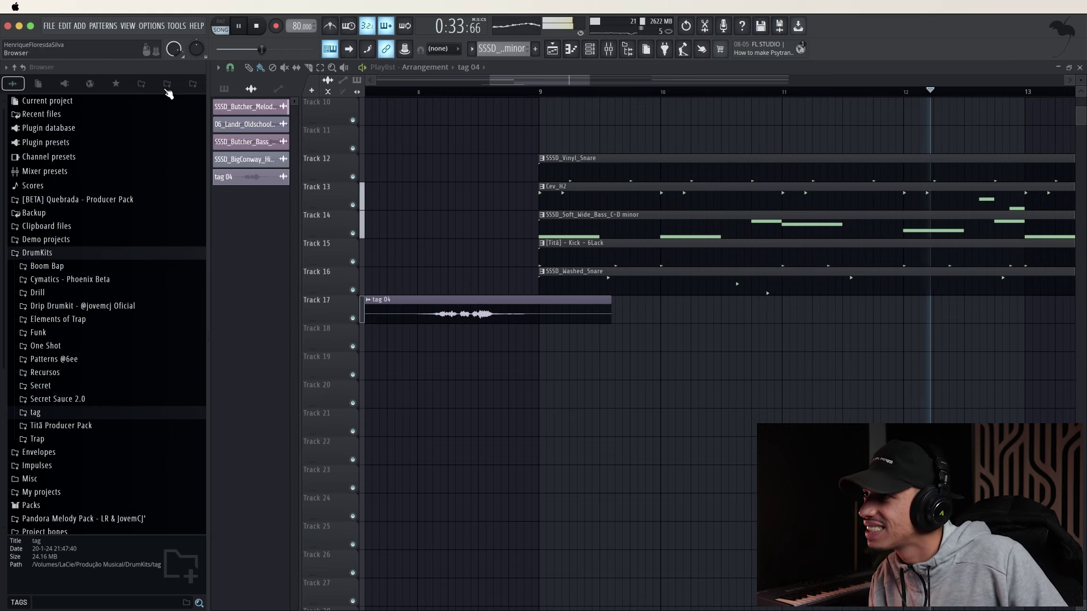
pyautogui.click(167, 84)
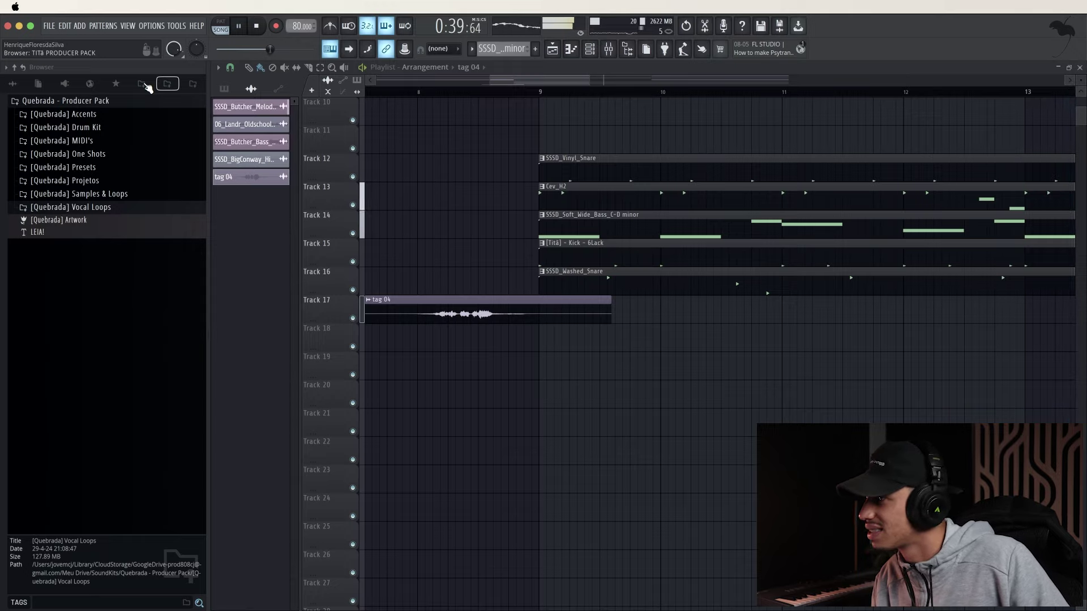
pyautogui.scroll(8, 702, 391)
pyautogui.scroll(-6, 713, 396)
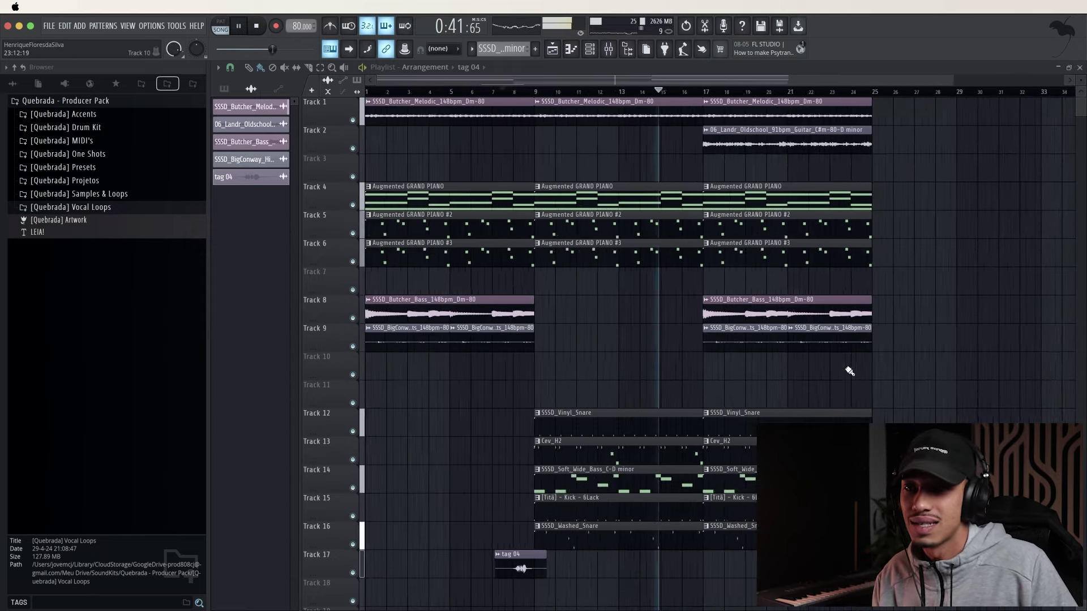
# Duplicate bars 17–25 into bars 25–33, deleting the bass, two hi-hat and washed snare clips
pyautogui.scroll(2, 921, 560)
pyautogui.moveTo(915, 578); pyautogui.dragTo(650, 116)
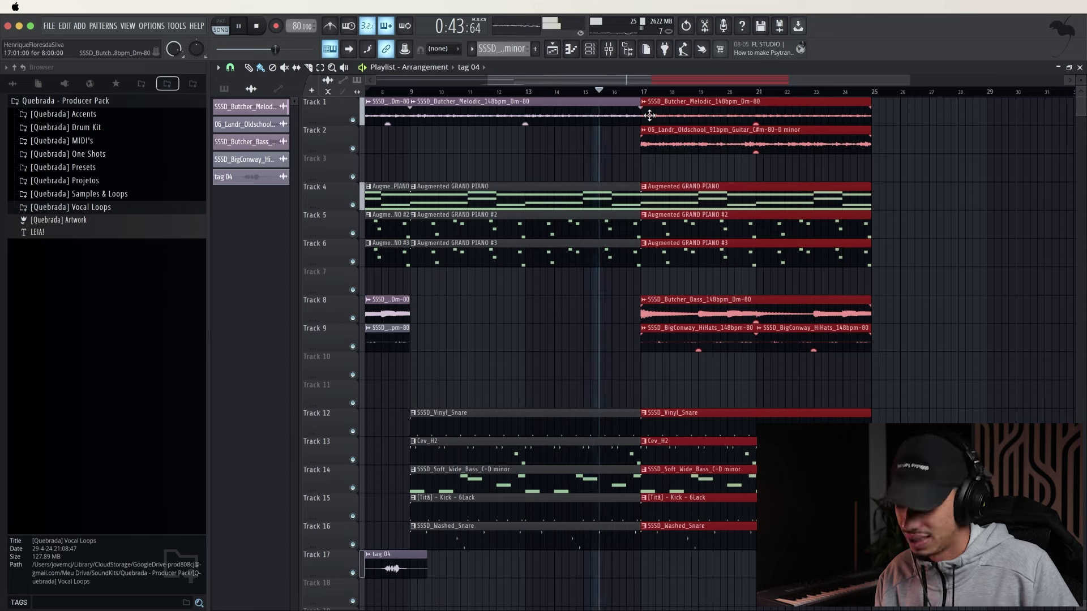
pyautogui.press('super+b')
pyautogui.rightClick(621, 385)
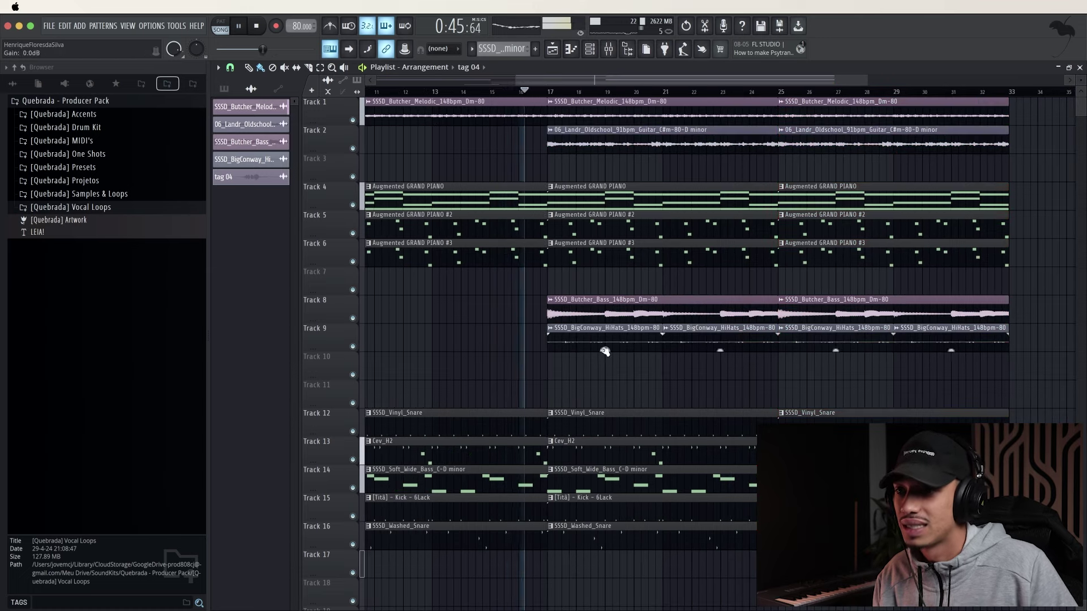
pyautogui.rightClick(597, 315)
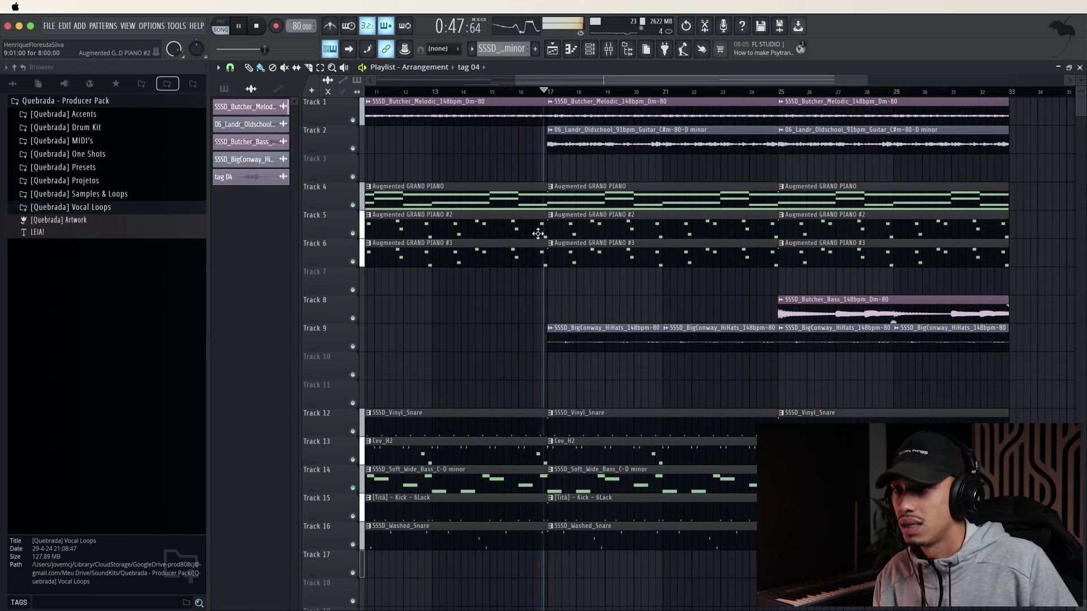
pyautogui.scroll(-3, 510, 266)
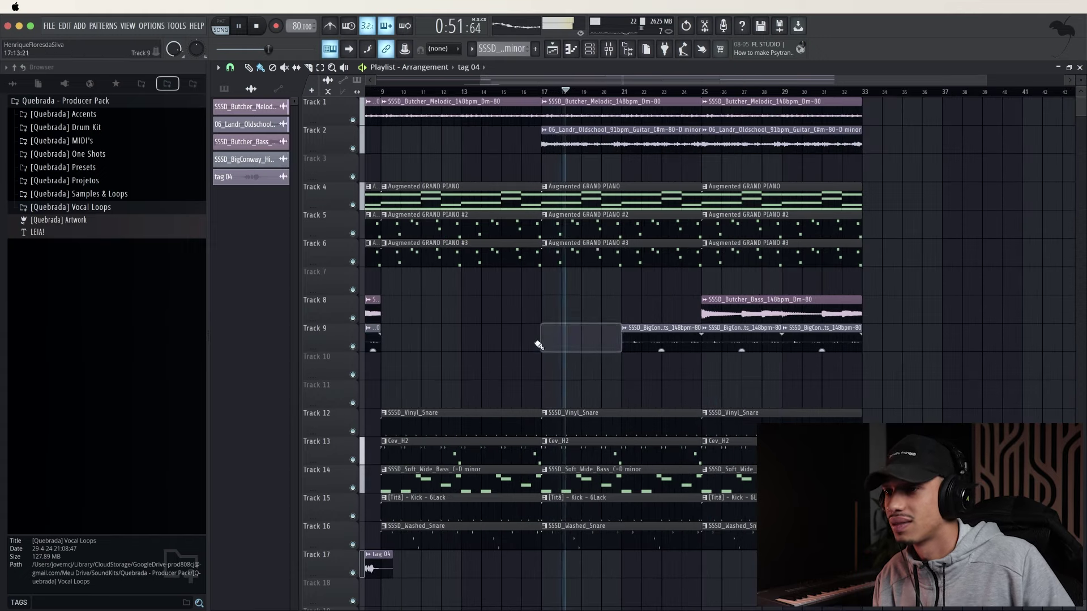
pyautogui.rightClick(566, 340)
pyautogui.rightClick(651, 340)
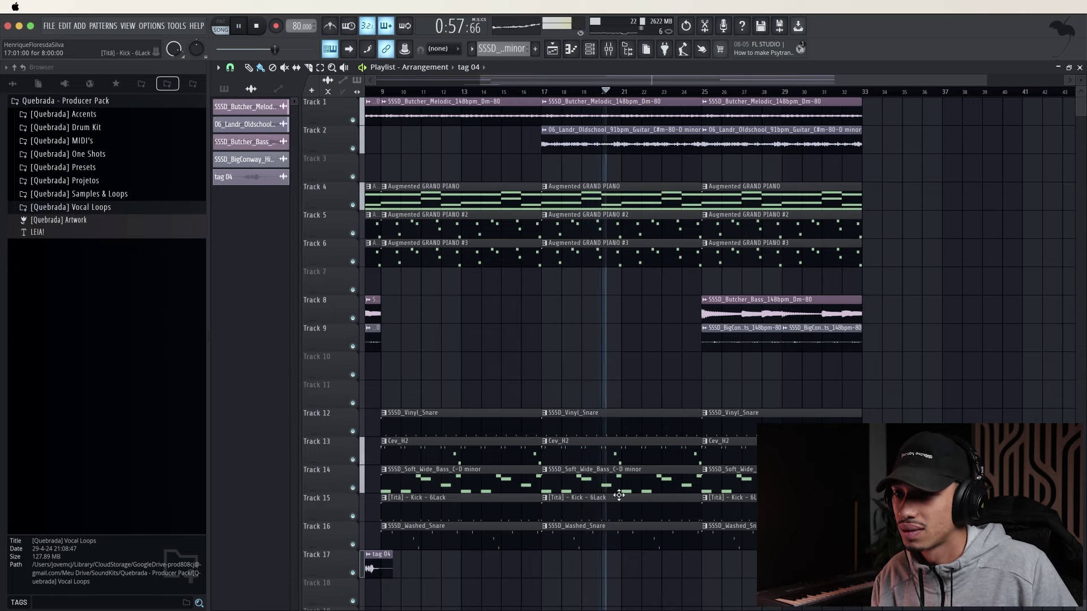
pyautogui.scroll(4, 617, 498)
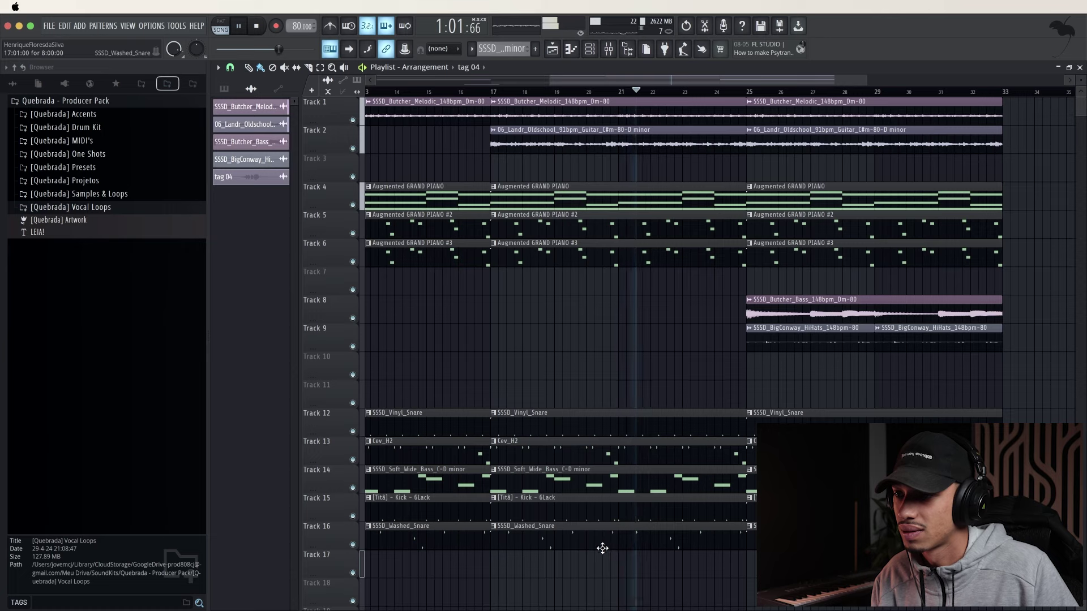
pyautogui.rightClick(603, 545)
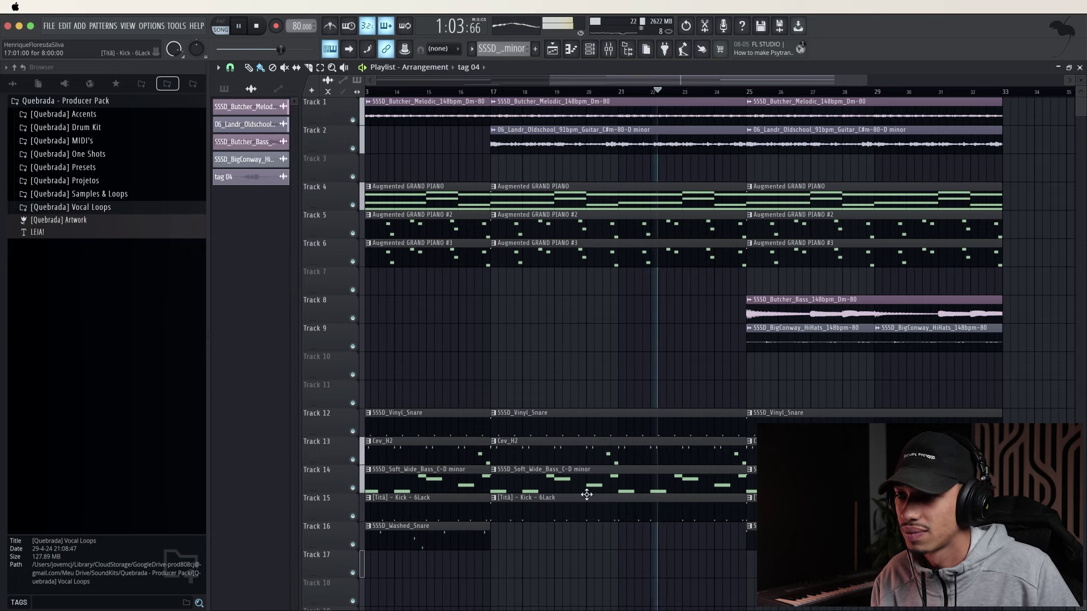
pyautogui.scroll(3, 998, 537)
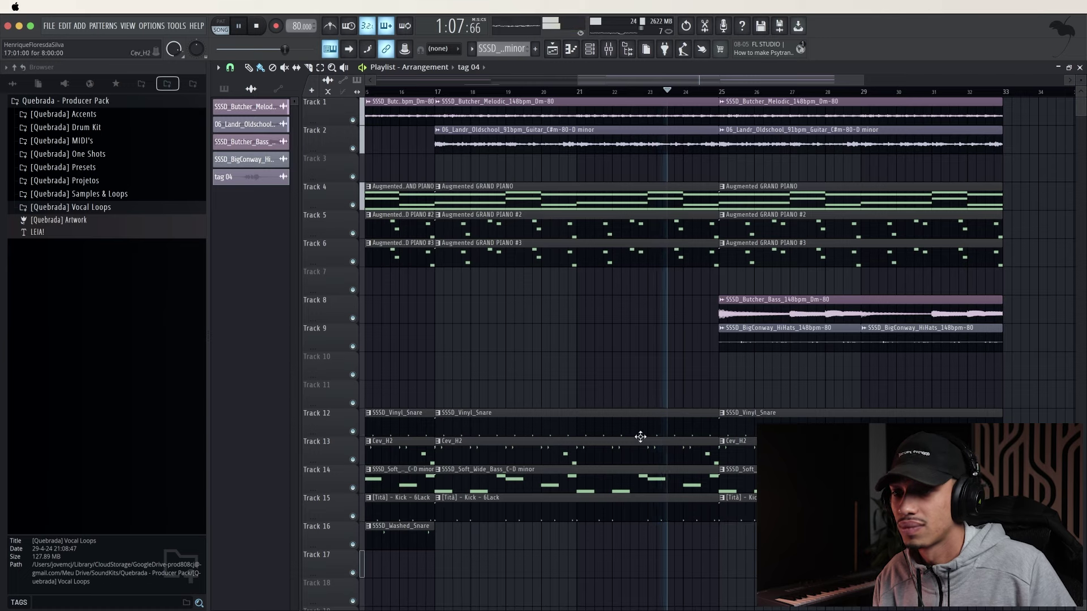
pyautogui.scroll(-2, 761, 352)
pyautogui.scroll(-2, 761, 352)
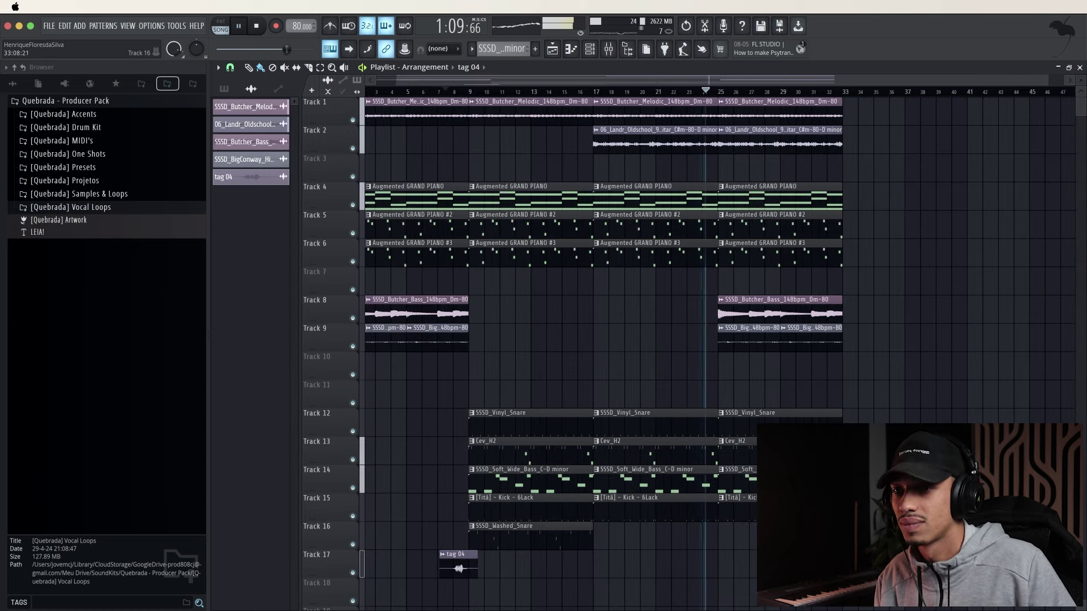
# Duplicate bars 25–33 into bars 33–41 and delete the piano #2 and #3 copies
pyautogui.moveTo(847, 536); pyautogui.dragTo(726, 115)
pyautogui.hotkey('ctrl', 'b')
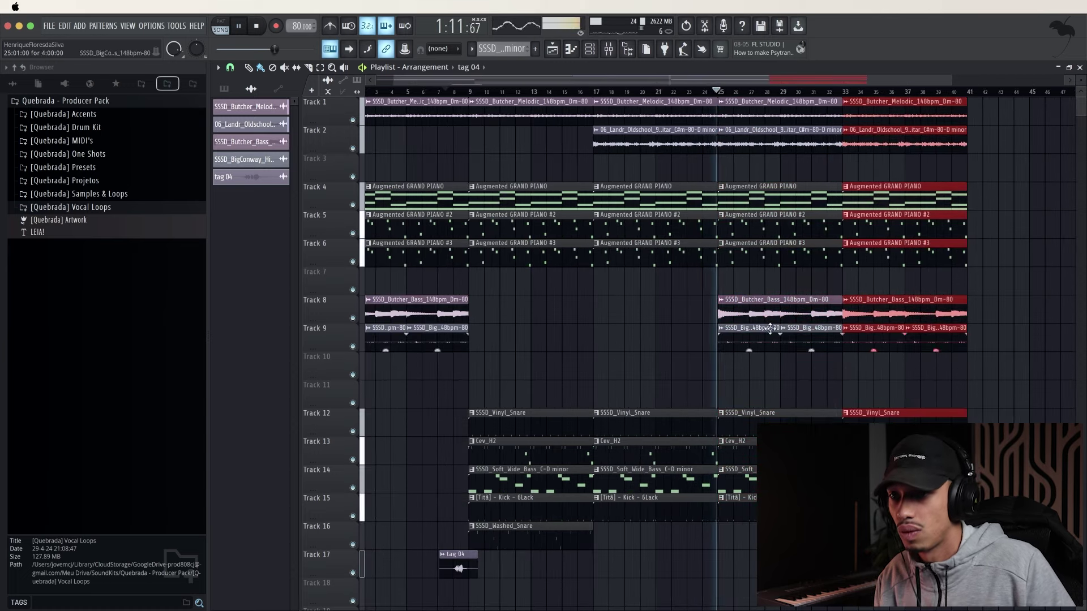
pyautogui.scroll(-2, 862, 369)
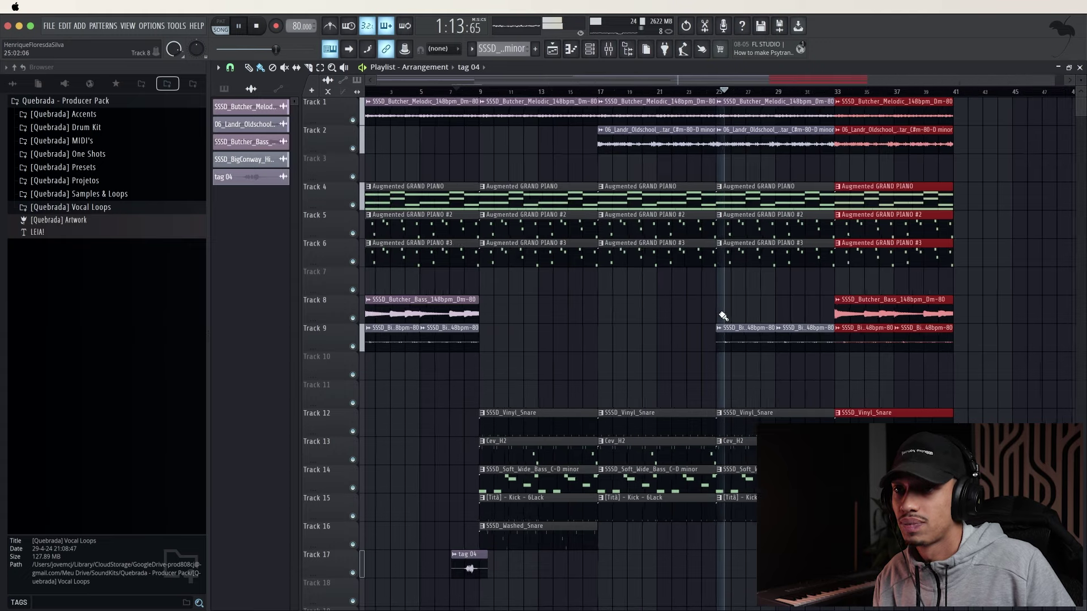
pyautogui.click(892, 292)
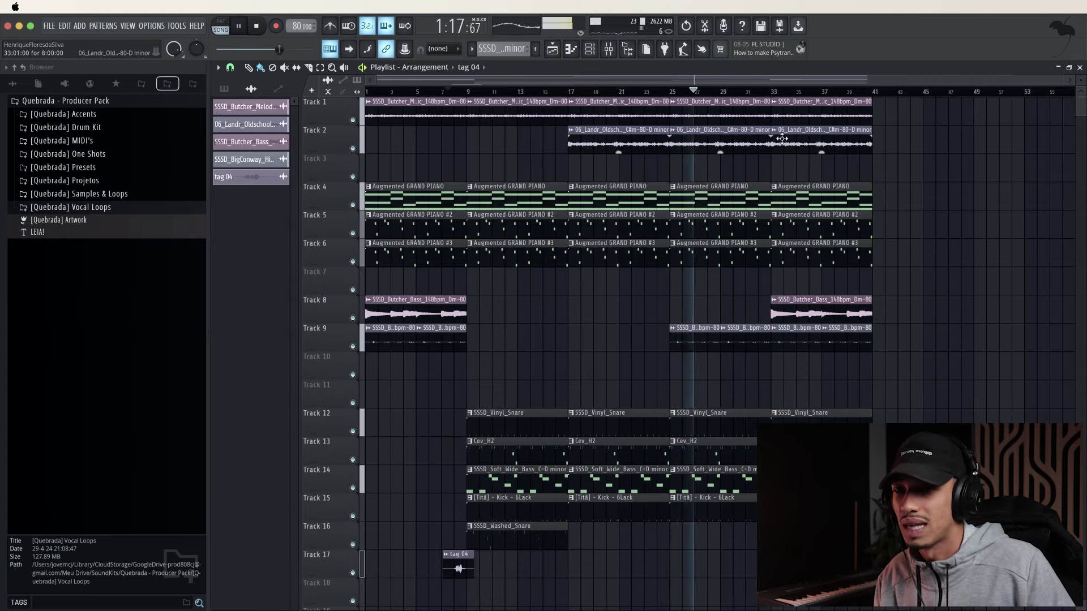
pyautogui.rightClick(820, 252)
pyautogui.rightClick(807, 226)
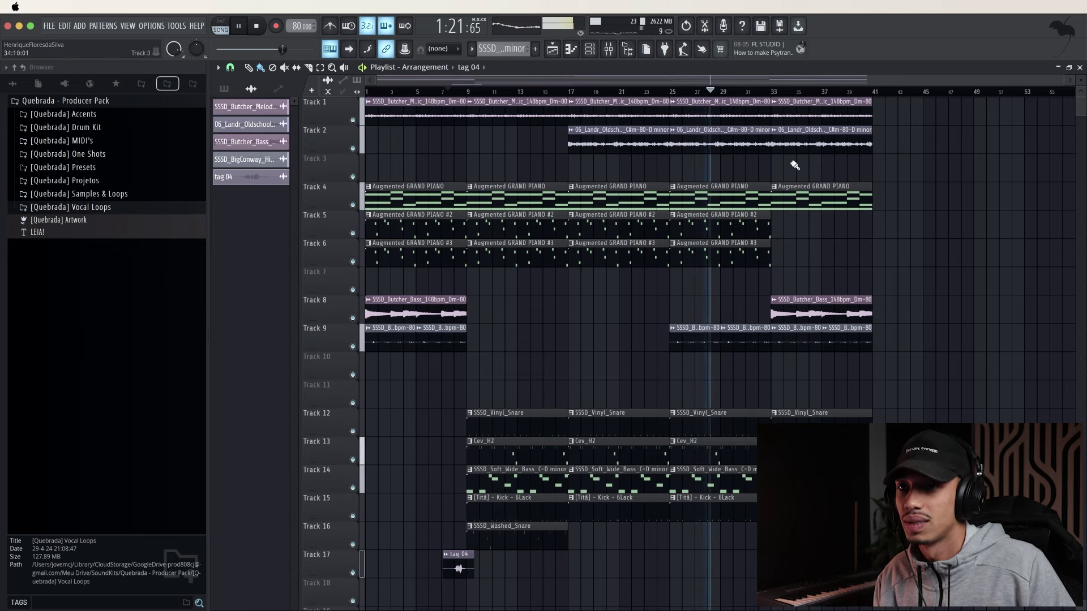
pyautogui.click(765, 92)
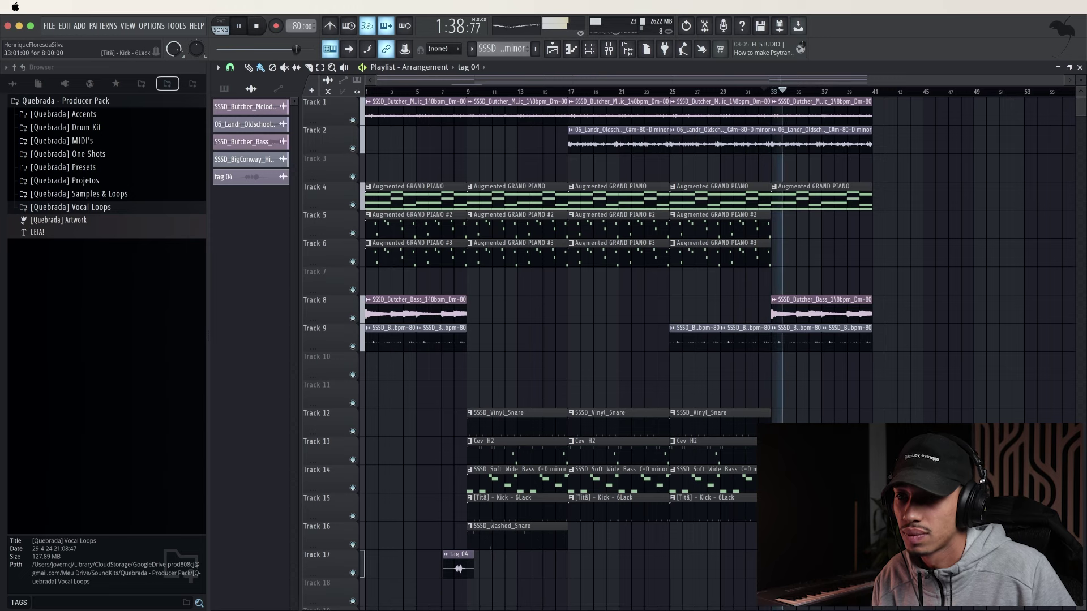
pyautogui.press('super+z')
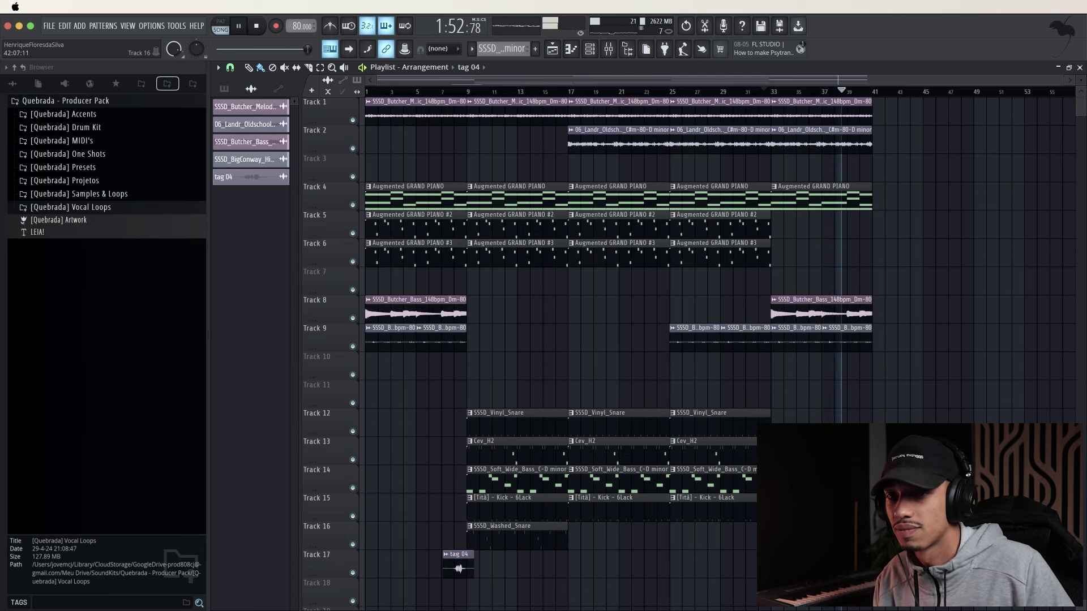
# Duplicate the whole arrangement from bars 1–41 into bars 41–81 with Ctrl+B
pyautogui.moveTo(867, 535); pyautogui.dragTo(785, 111)
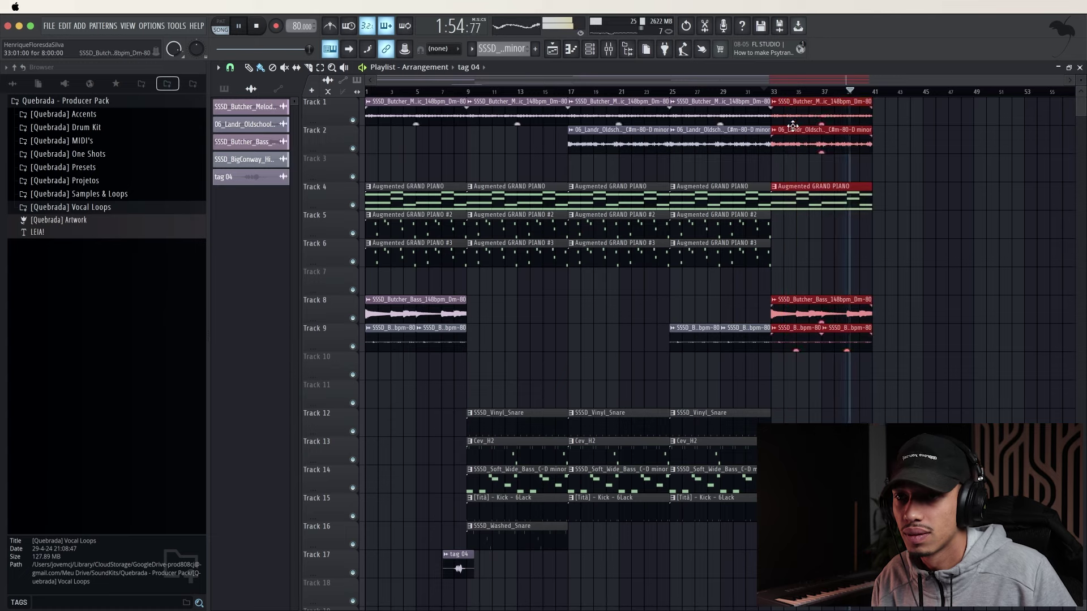
pyautogui.moveTo(891, 587); pyautogui.dragTo(467, 97)
pyautogui.moveTo(893, 98); pyautogui.dragTo(365, 525)
pyautogui.hotkey('ctrl', 'b')
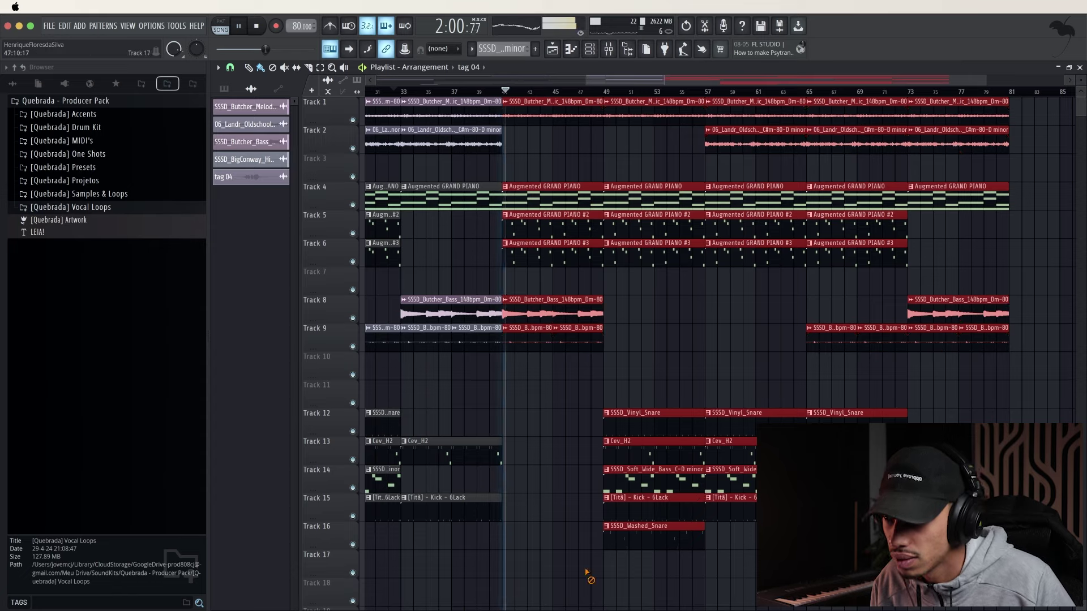
pyautogui.scroll(-2, 569, 462)
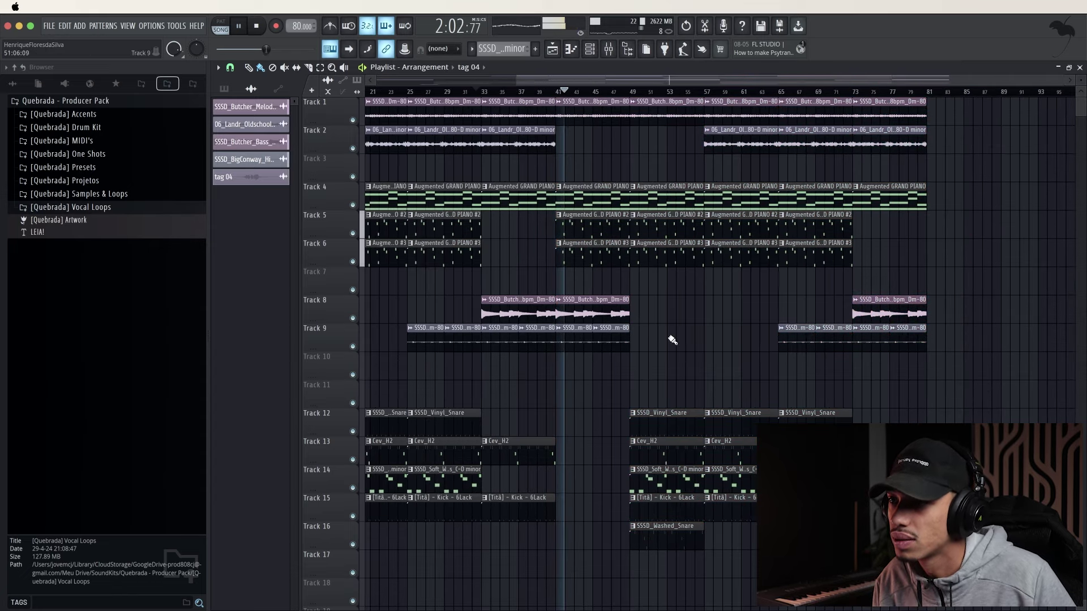
pyautogui.scroll(-3, 673, 340)
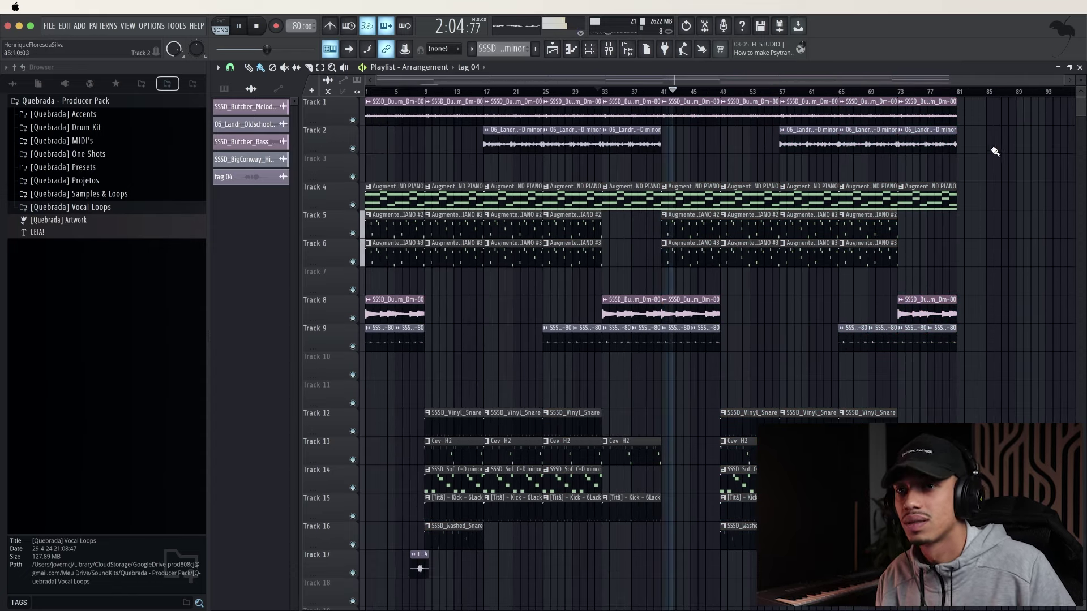
# Extend Track 1's melody loop to bar 89, removing Track 2's extra clip, and stop playback
pyautogui.moveTo(994, 152); pyautogui.dragTo(934, 99)
pyautogui.hotkey('ctrl', 'b')
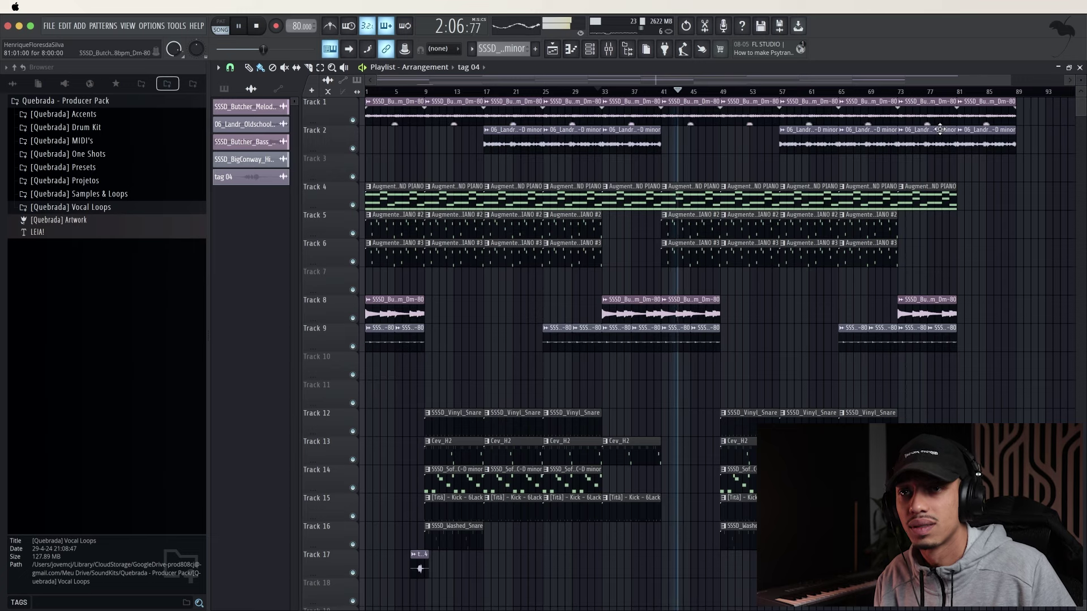
pyautogui.scroll(-1, 497, 101)
pyautogui.rightClick(934, 144)
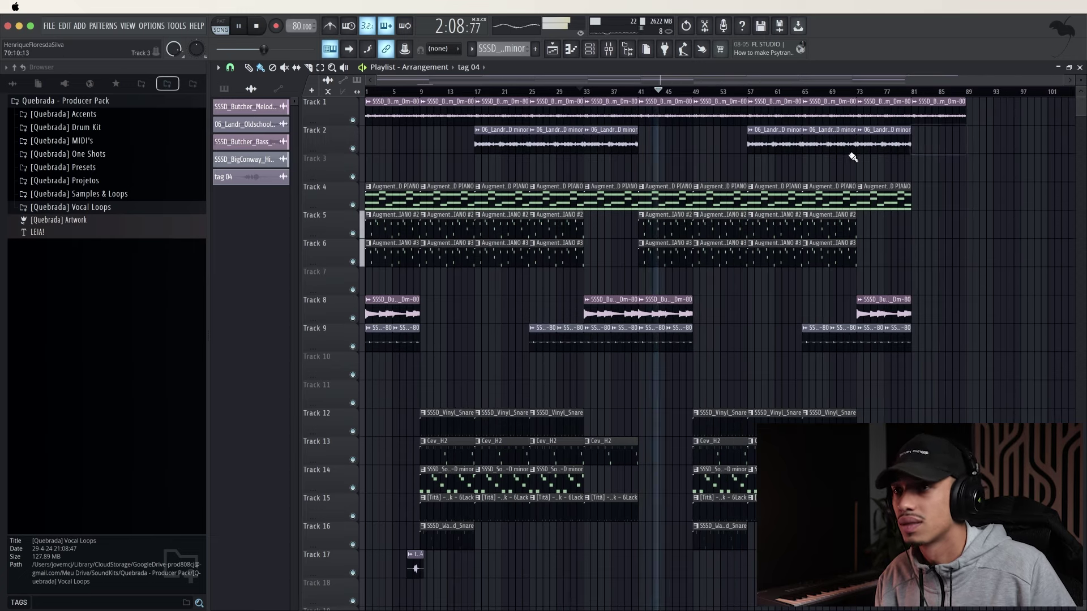
pyautogui.click(444, 92)
pyautogui.press('space')
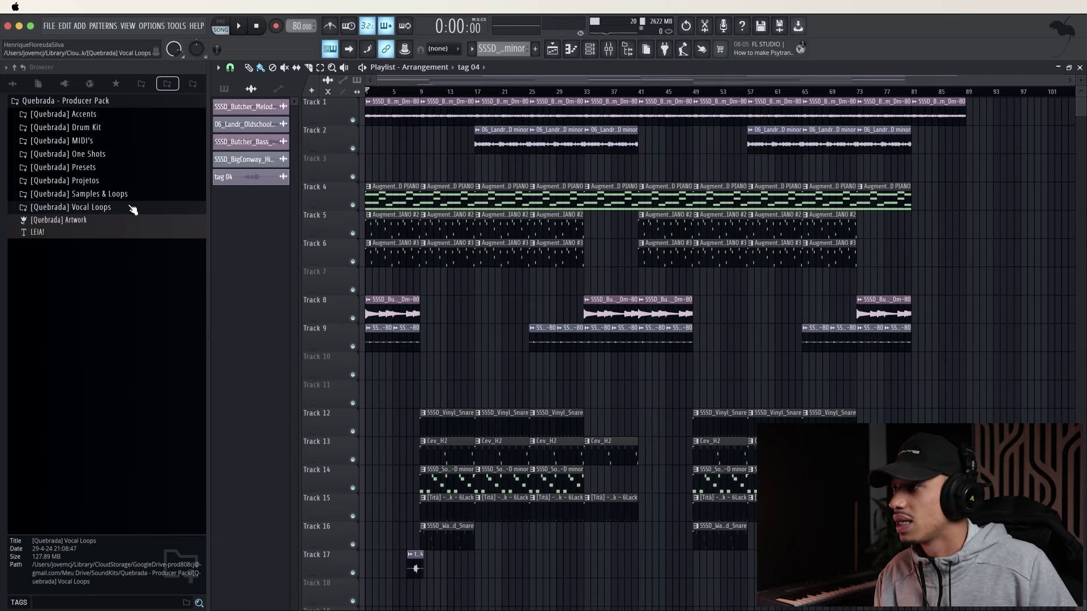
# Open Quebrada Drum Kit > Drum Fills in the Producer Pack and preview the Laje fill
pyautogui.click(192, 85)
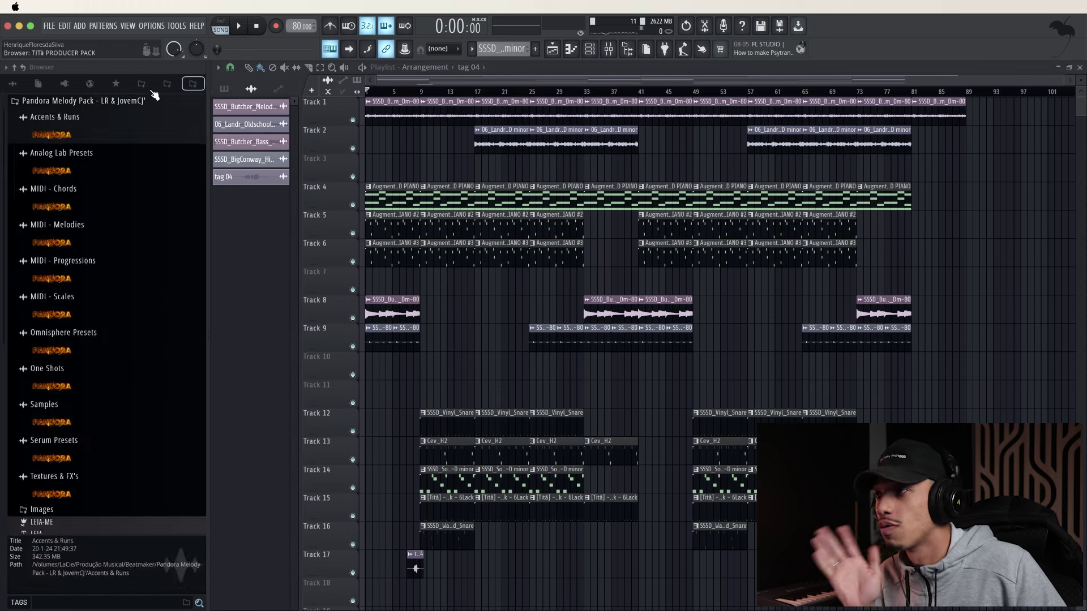
pyautogui.click(168, 85)
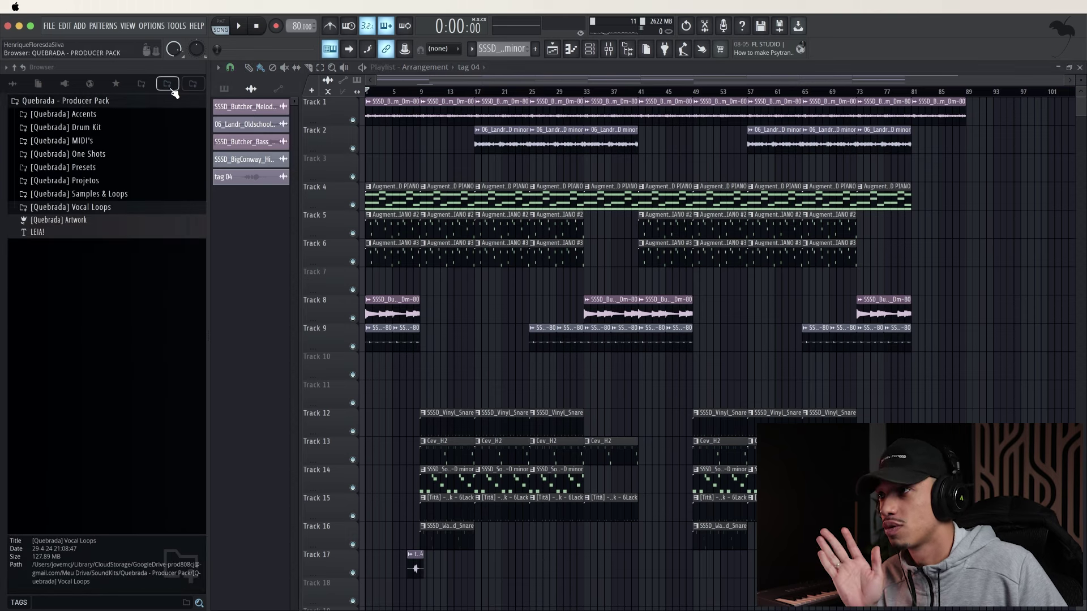
pyautogui.click(92, 130)
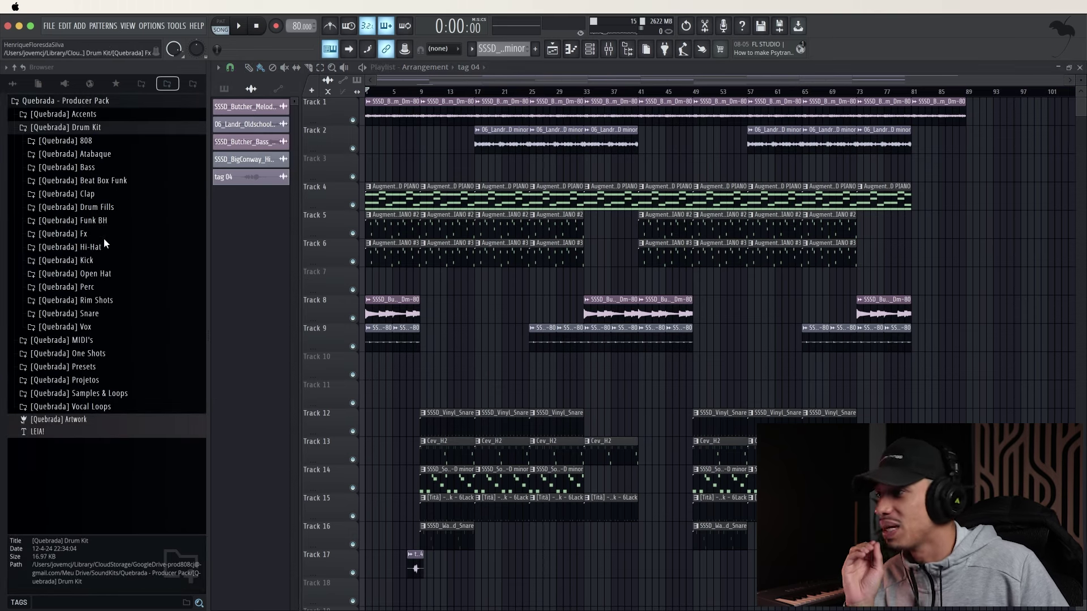
pyautogui.click(108, 207)
pyautogui.click(121, 341)
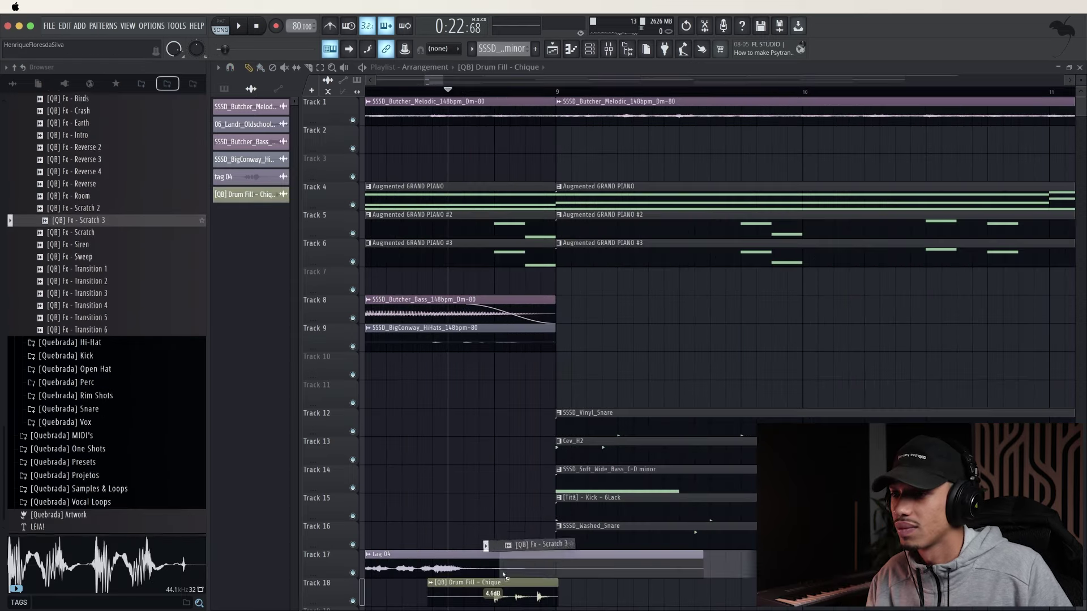
# Audition the transition, delete the drum fill on Track 18, and nudge Scratch 3 later
pyautogui.moveTo(476, 602); pyautogui.dragTo(478, 603)
pyautogui.scroll(-5, 493, 510)
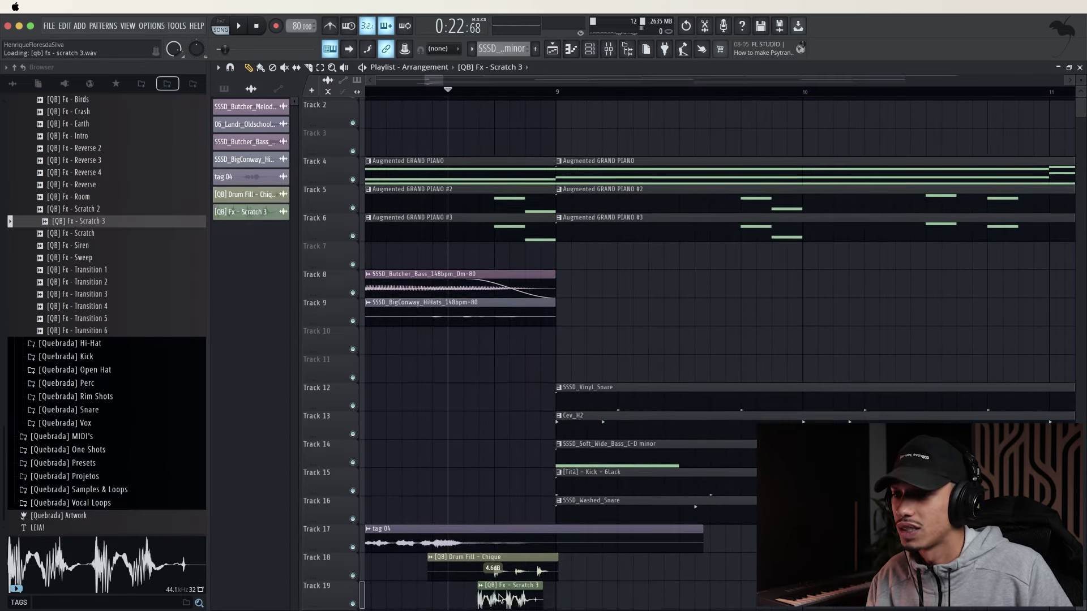
pyautogui.scroll(5, 509, 439)
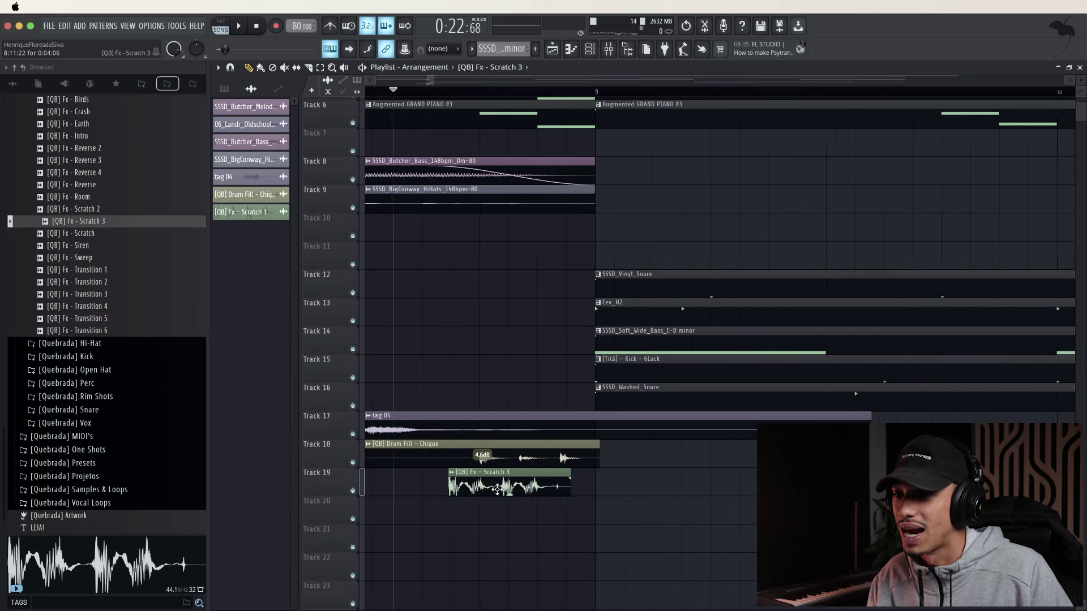
pyautogui.press('space')
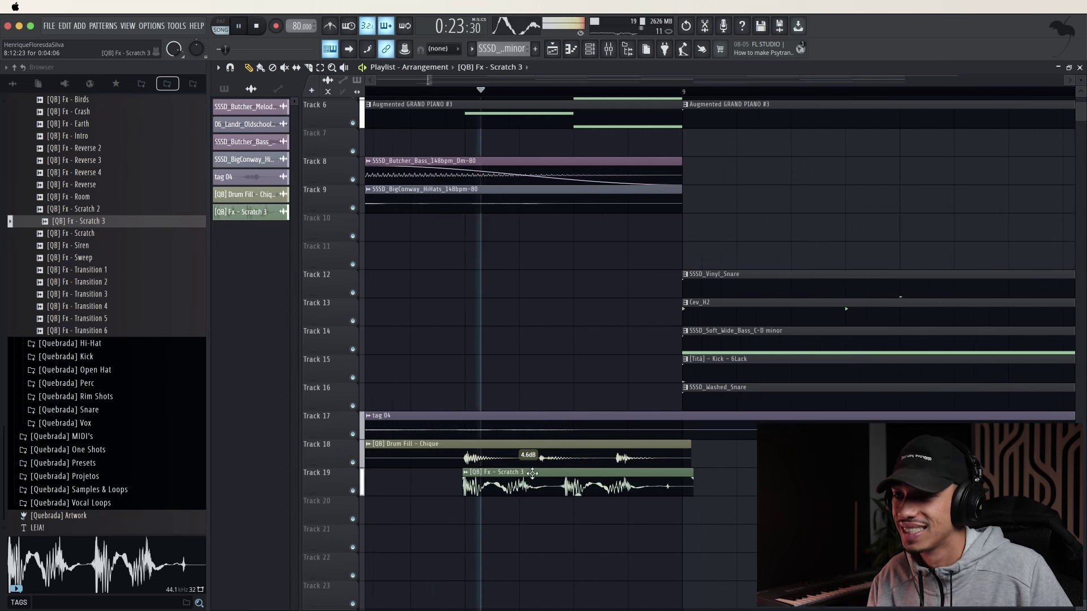
pyautogui.press('space')
pyautogui.press('space')
pyautogui.rightClick(501, 464)
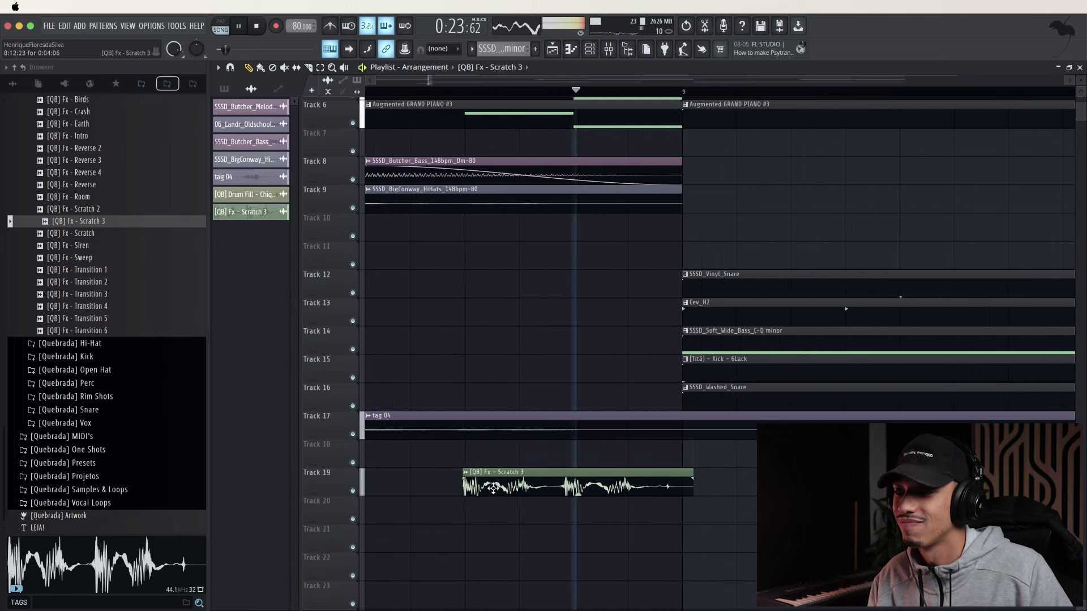
pyautogui.moveTo(565, 487); pyautogui.dragTo(567, 487)
pyautogui.press('space')
pyautogui.press('space')
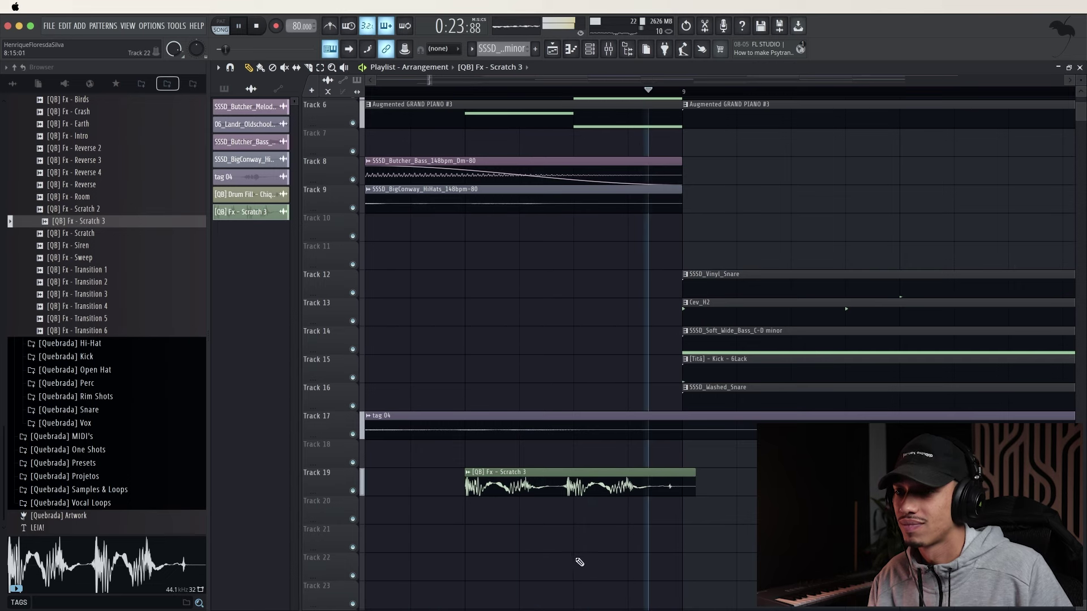
pyautogui.press('space')
pyautogui.press('space')
# Lower the Scratch 3 clip volume to -4.2dB, then -4.8dB, replaying the transition
pyautogui.moveTo(581, 494); pyautogui.dragTo(579, 490)
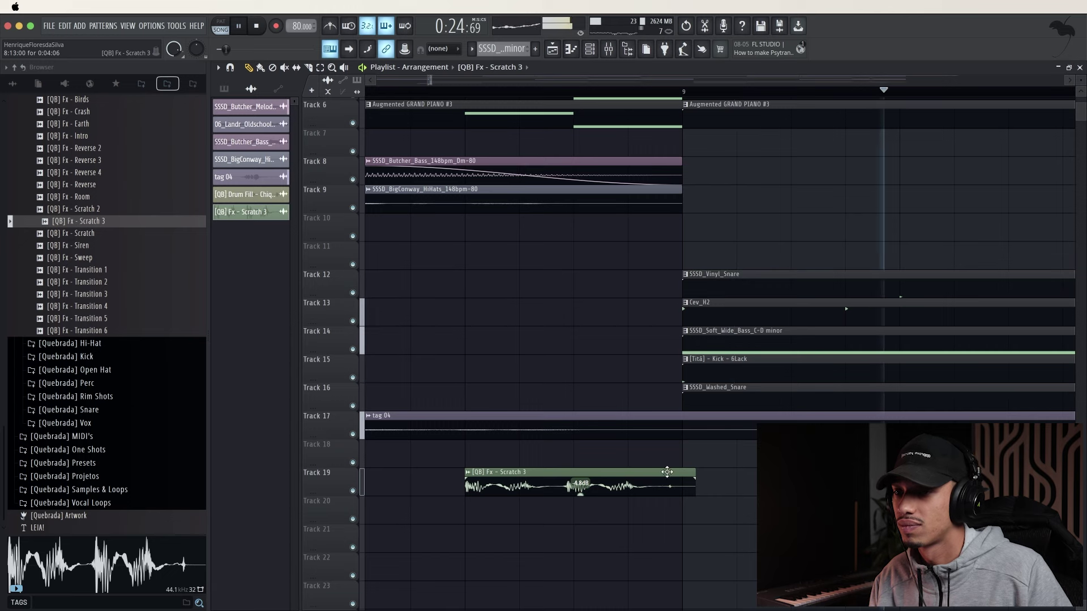
pyautogui.press('space')
pyautogui.press('space')
pyautogui.moveTo(667, 478); pyautogui.dragTo(635, 478)
pyautogui.press('space')
pyautogui.press('space')
pyautogui.press('space')
pyautogui.press('space')
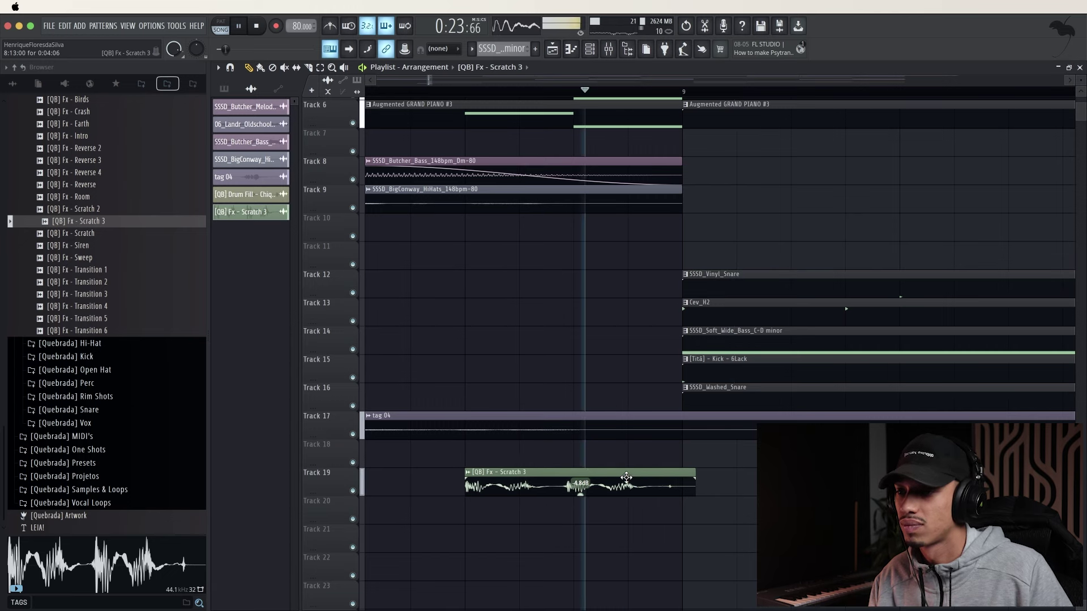
pyautogui.keyDown('ctrl'); pyautogui.scroll(-4, 635, 478); pyautogui.keyUp('ctrl')
pyautogui.press('space')
pyautogui.press('space')
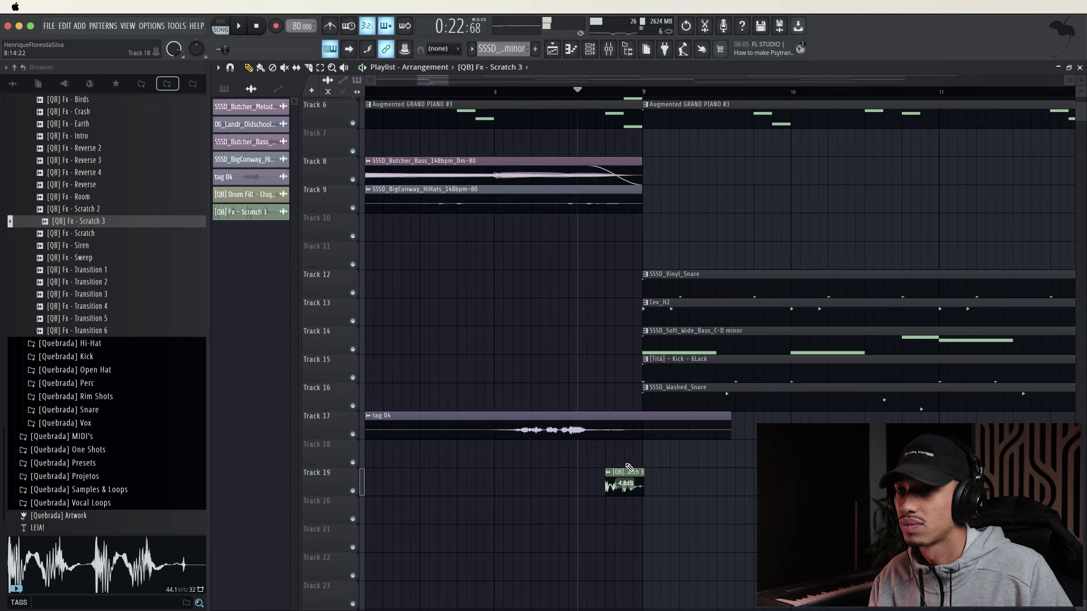
pyautogui.press('space')
pyautogui.press('space')
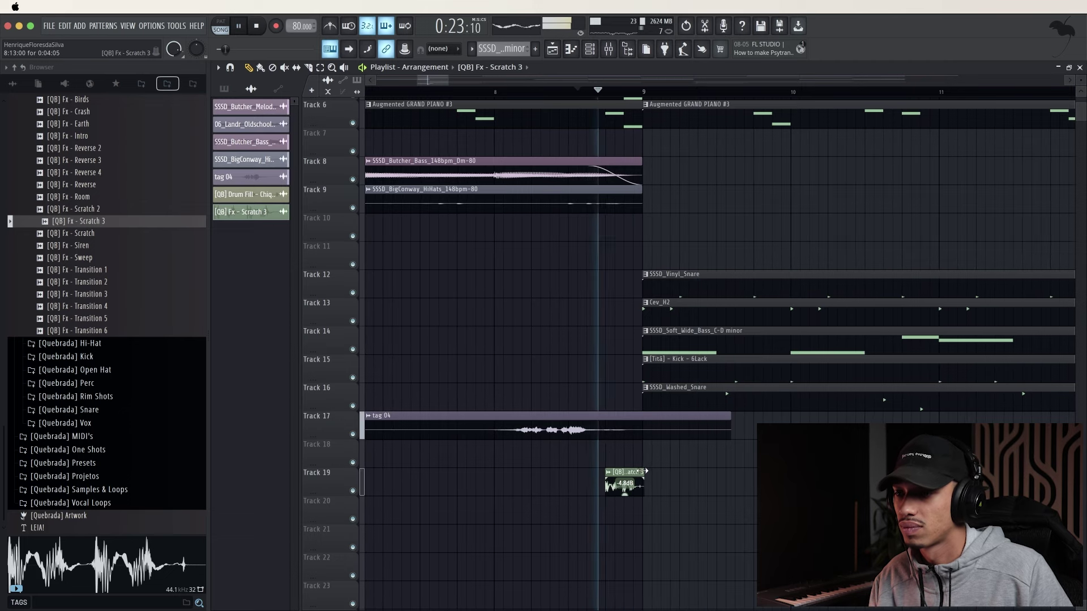
pyautogui.keyDown('ctrl'); pyautogui.scroll(3, 644, 471); pyautogui.keyUp('ctrl')
# Trim the Scratch 3 clip to end at bar 9 and shift it toward bar 9
pyautogui.press('space')
pyautogui.press('space')
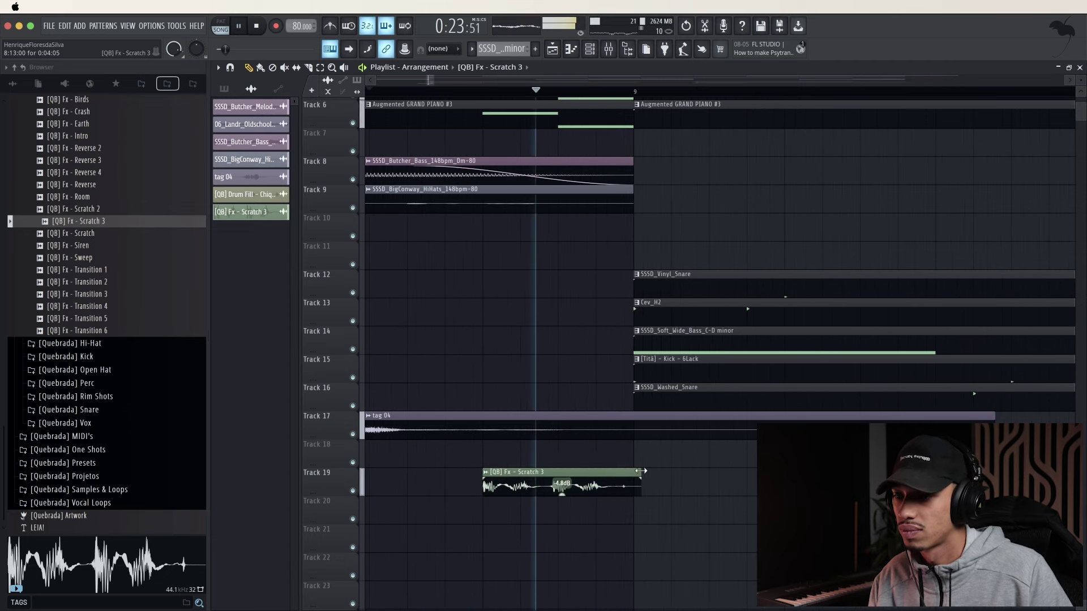
pyautogui.moveTo(641, 471); pyautogui.dragTo(632, 470)
pyautogui.press('space')
pyautogui.press('space')
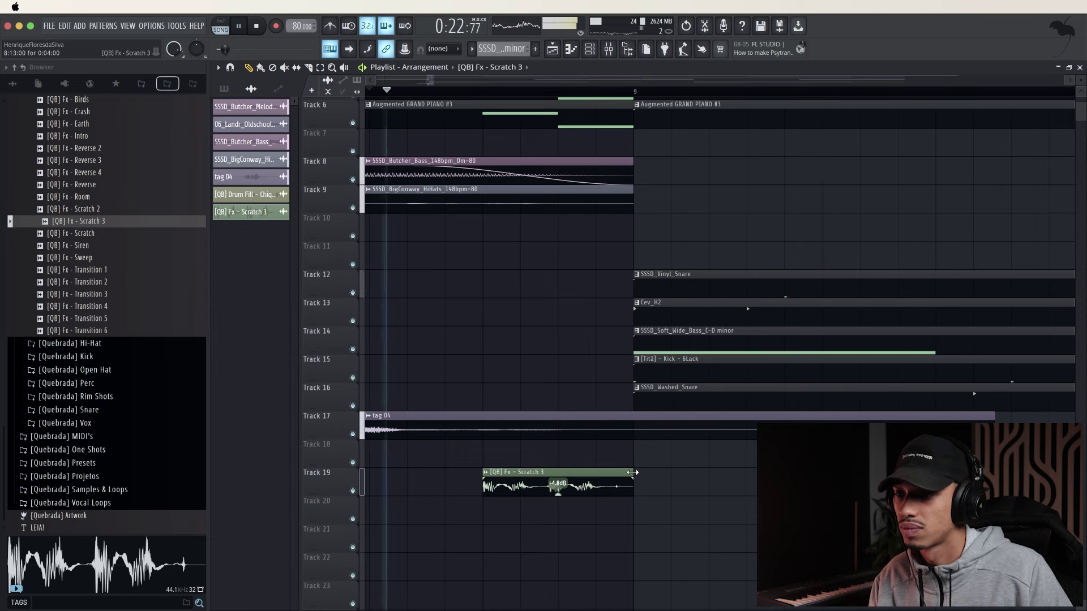
pyautogui.press('space')
pyautogui.press('space')
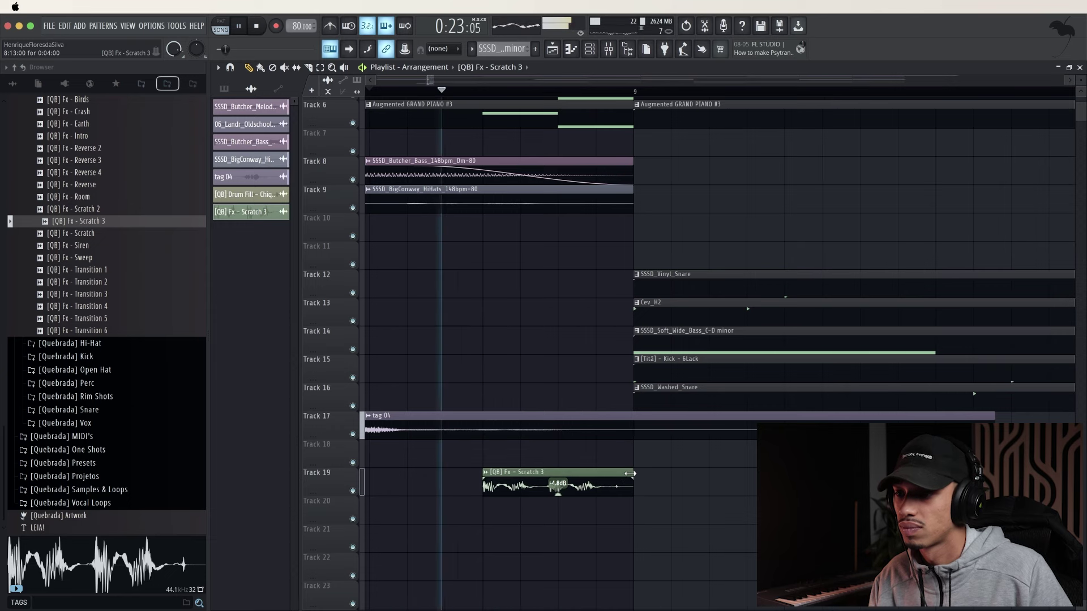
pyautogui.press('space')
pyautogui.press('space')
pyautogui.moveTo(629, 475)
pyautogui.mouseDown()
pyautogui.moveTo(657, 473)
pyautogui.moveTo(570, 475)
pyautogui.moveTo(685, 472)
pyautogui.moveTo(657, 471)
pyautogui.mouseUp()
pyautogui.press('space')
pyautogui.press('space')
pyautogui.press('space')
pyautogui.press('space')
pyautogui.press('space')
pyautogui.press('space')
pyautogui.press('space')
pyautogui.press('space')
pyautogui.press('space')
pyautogui.press('space')
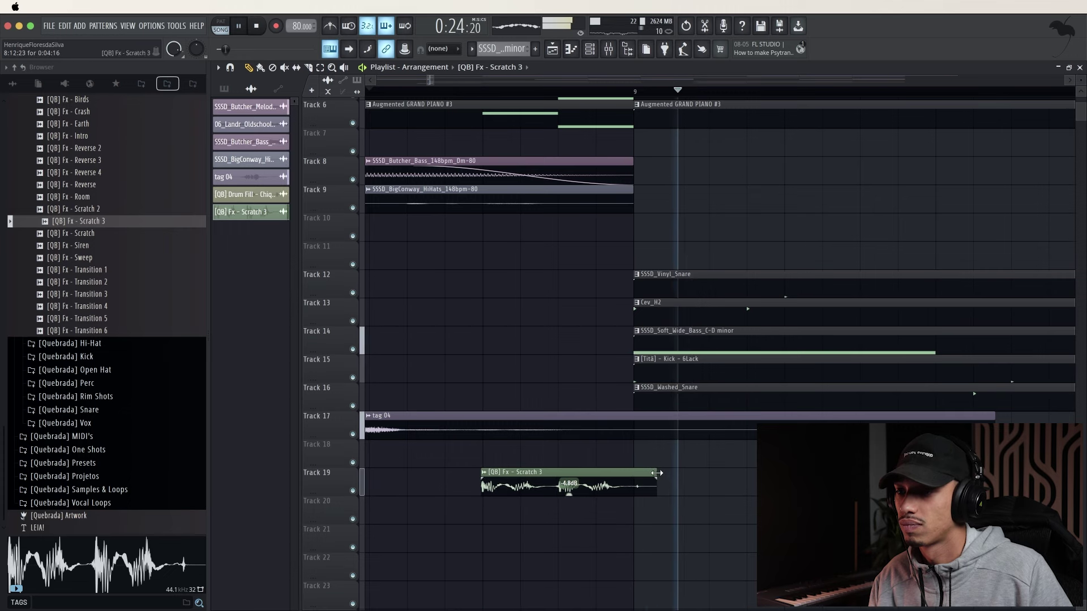
# Audition the Scratch, Scratch 2, Scratch 3, Siren, Intro and Sweep FX samples
pyautogui.press('space')
pyautogui.click(82, 209)
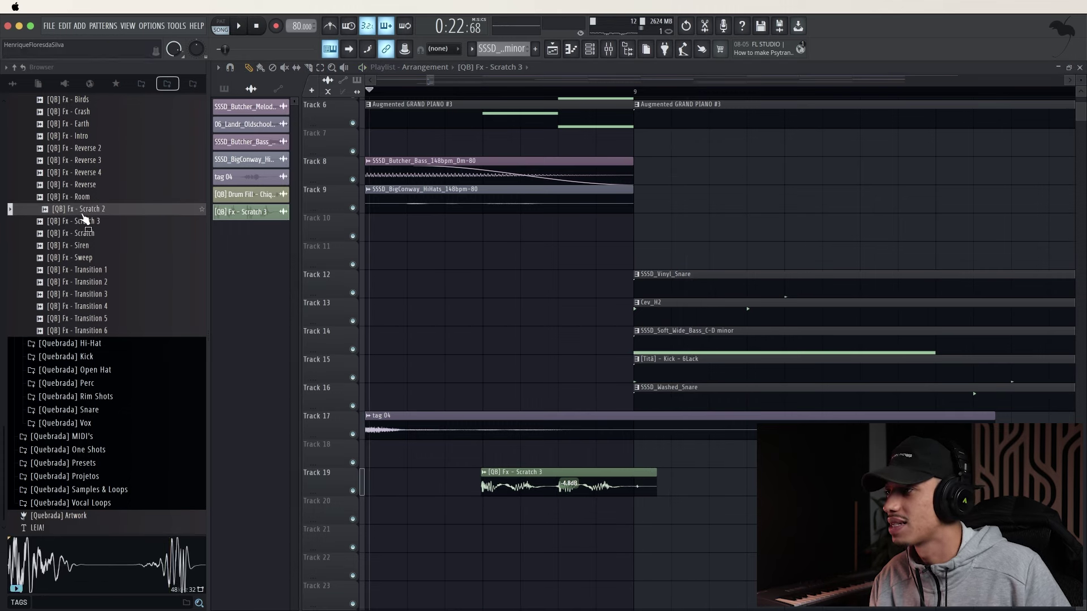
pyautogui.click(85, 258)
pyautogui.click(93, 244)
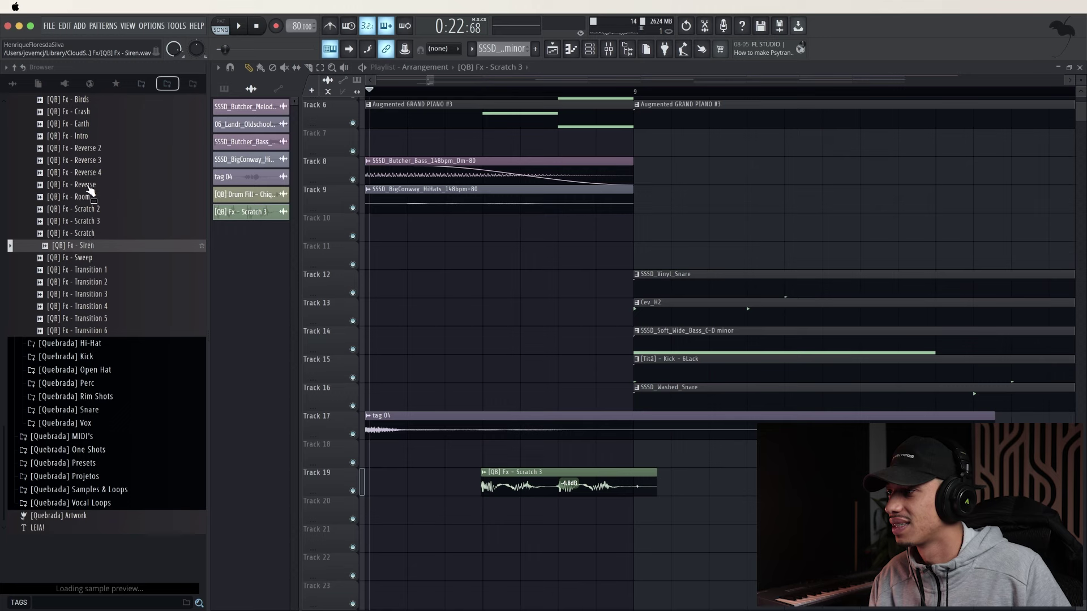
pyautogui.click(88, 137)
pyautogui.click(93, 221)
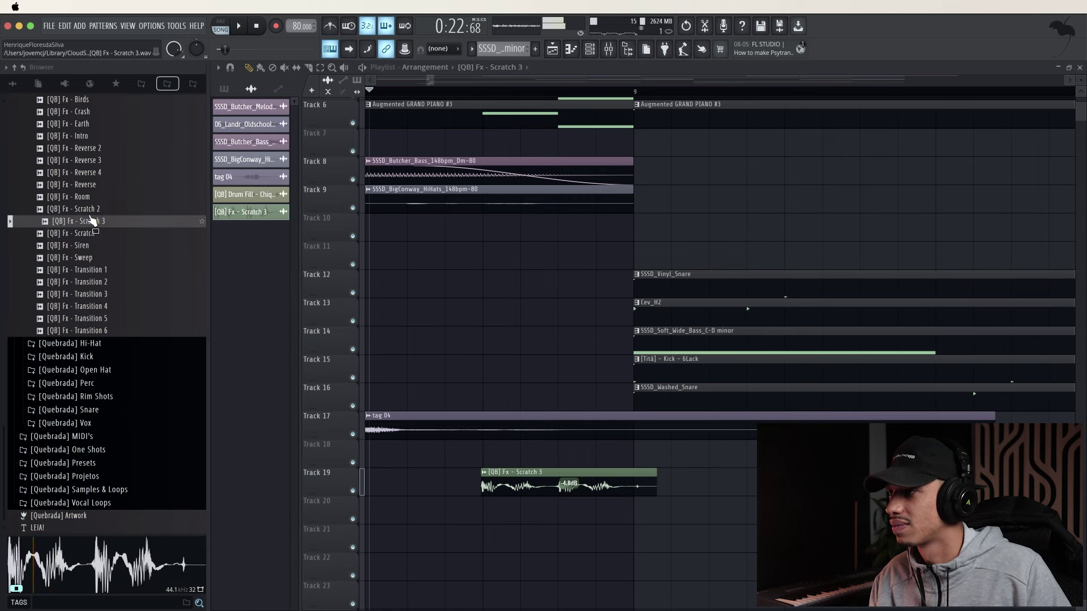
pyautogui.click(93, 232)
pyautogui.click(94, 245)
pyautogui.click(95, 258)
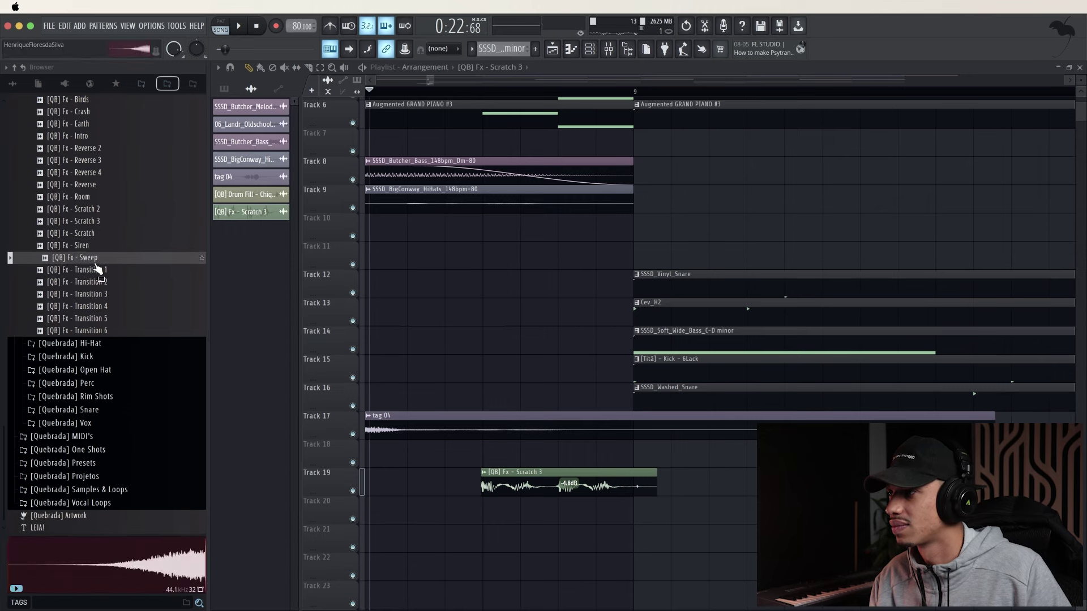
# Place the [QB] Fx - Sweep sample on Track 20 leading into bar 9 and audition it
pyautogui.moveTo(96, 266); pyautogui.dragTo(495, 520)
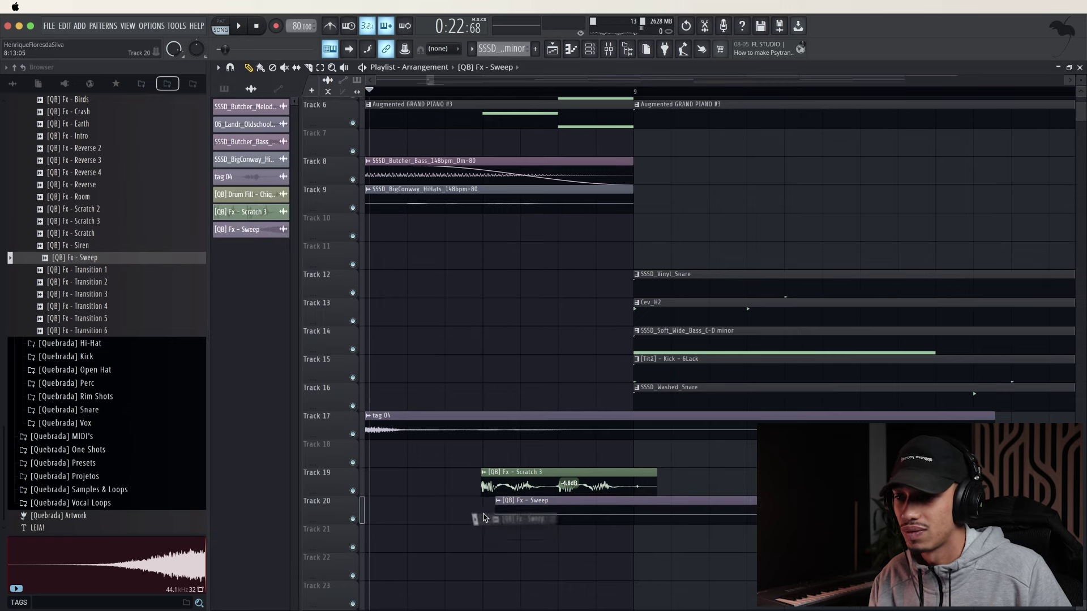
pyautogui.scroll(-3, 495, 519)
pyautogui.moveTo(562, 516); pyautogui.dragTo(444, 515)
pyautogui.press('space')
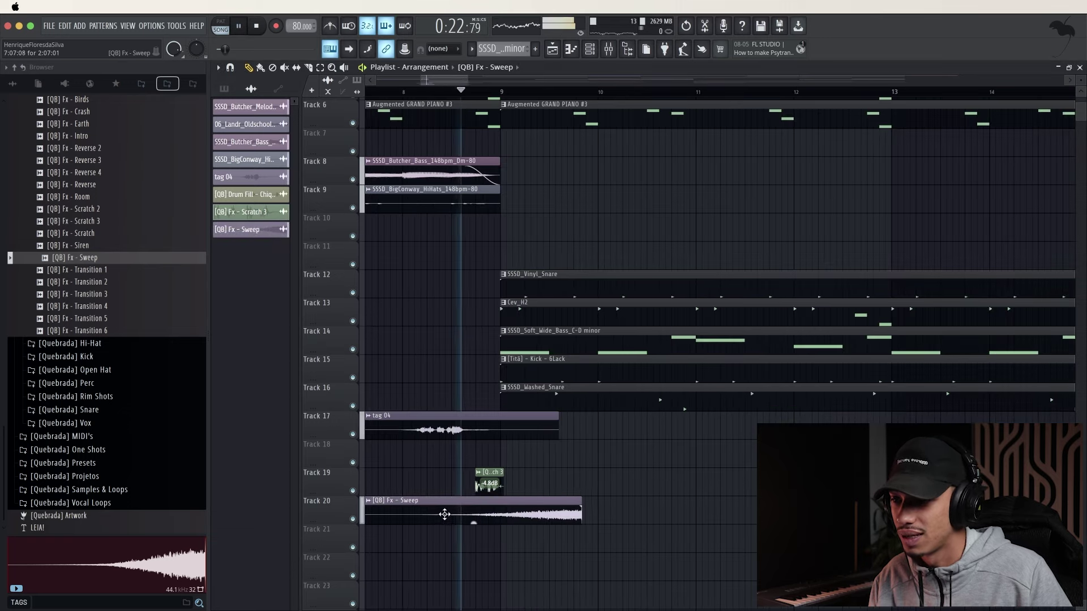
pyautogui.scroll(1, 491, 513)
pyautogui.scroll(3, 492, 513)
pyautogui.press('space')
pyautogui.press('space')
pyautogui.scroll(2, 514, 566)
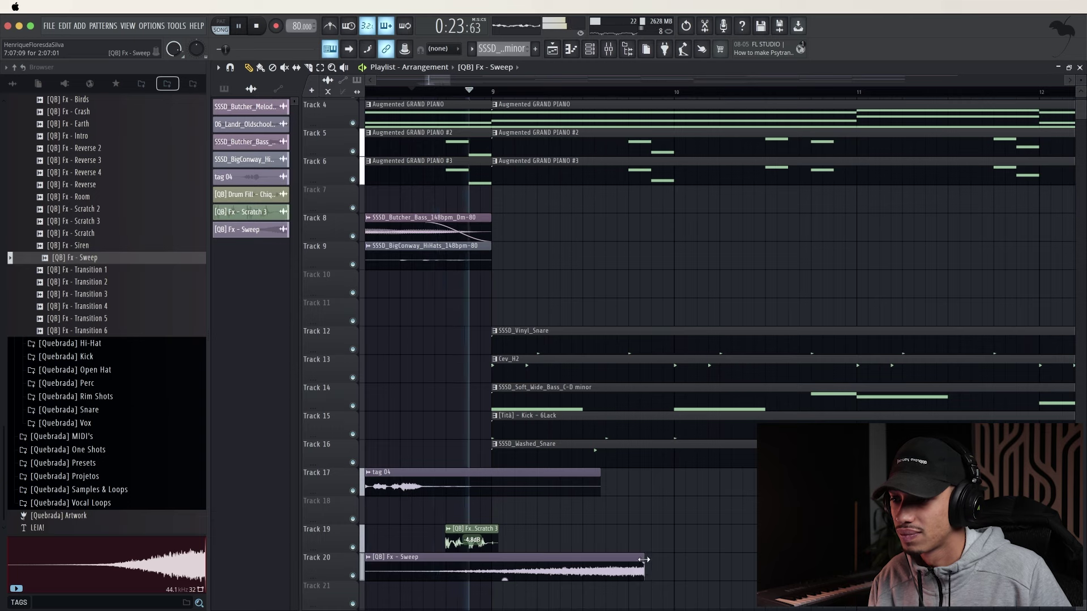
pyautogui.moveTo(636, 557); pyautogui.dragTo(579, 558)
pyautogui.press('super+z')
pyautogui.press('space')
pyautogui.press('space')
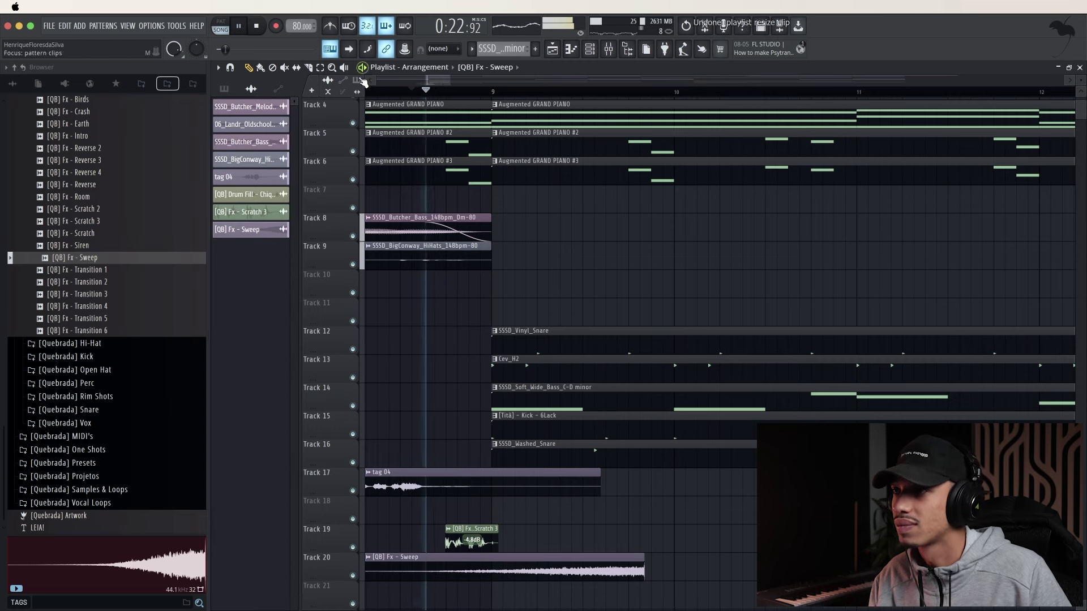
# Slice the Sweep clip at bar 9, delete the leftover, and lower its gain to -7.8dB
pyautogui.click(309, 69)
pyautogui.press('space')
pyautogui.scroll(-2, 495, 480)
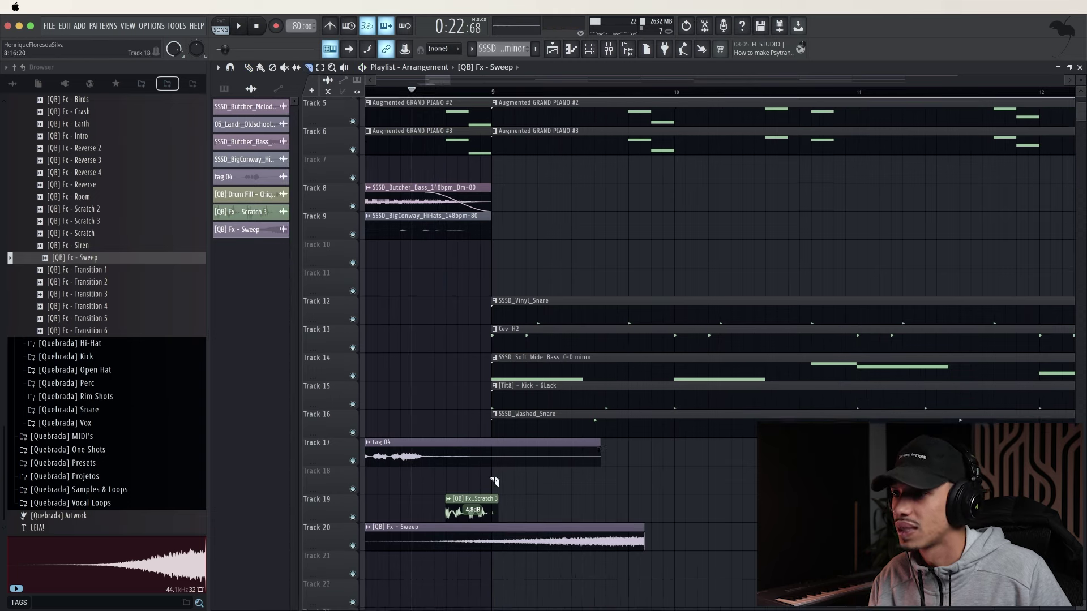
pyautogui.scroll(3, 503, 508)
pyautogui.scroll(1, 509, 511)
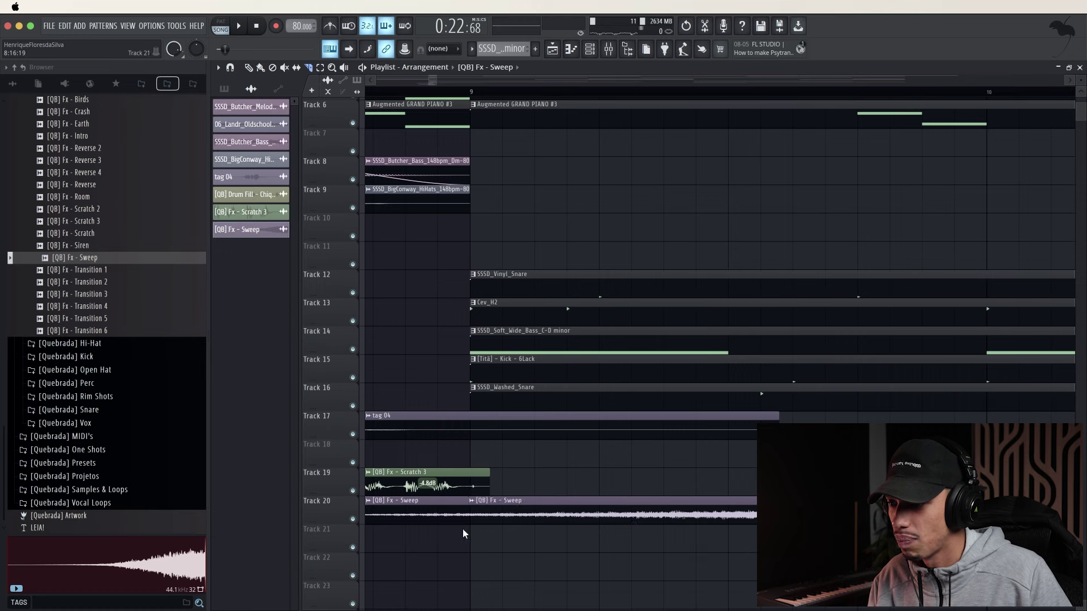
pyautogui.rightClick(575, 507)
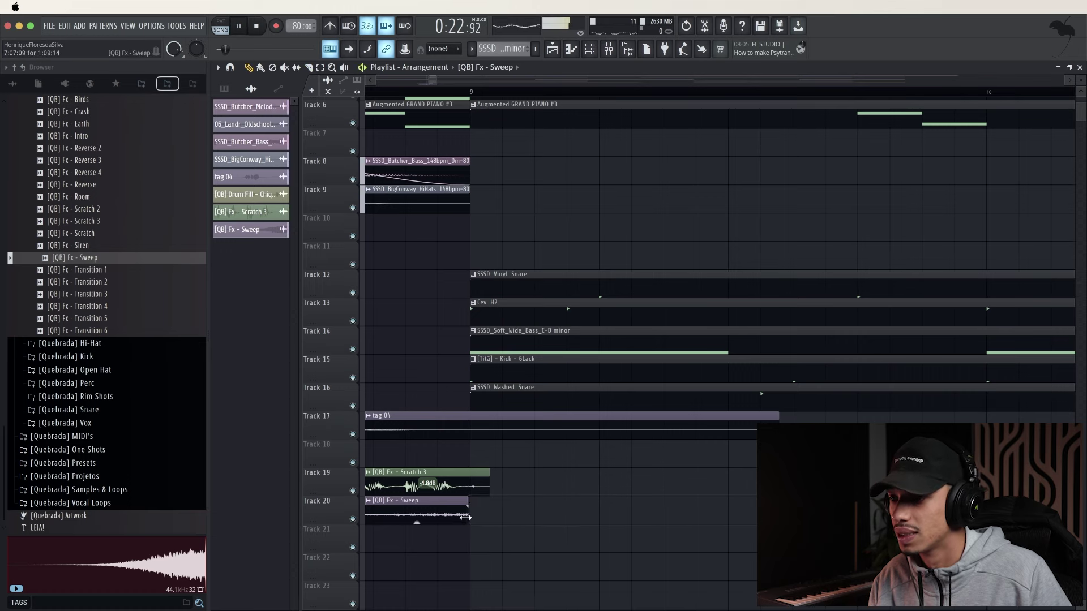
pyautogui.press('space')
pyautogui.press('space')
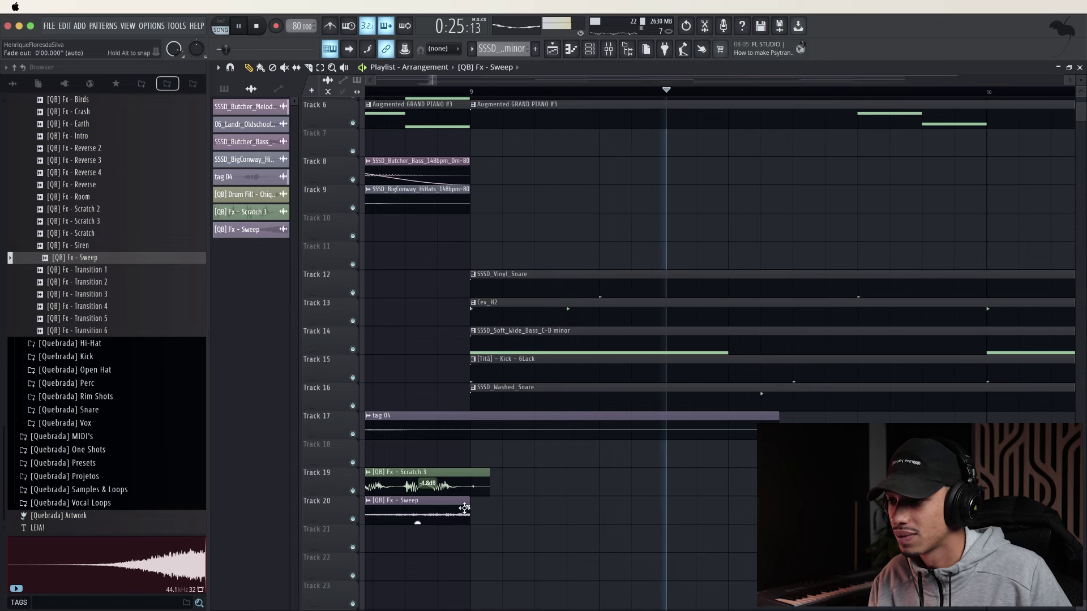
pyautogui.moveTo(417, 521); pyautogui.dragTo(417, 522)
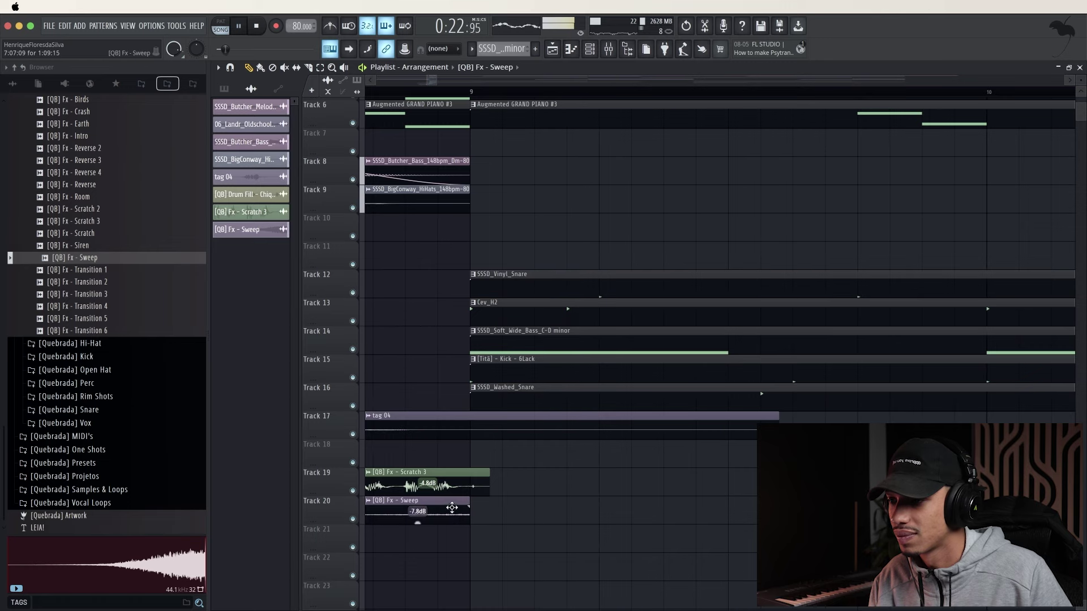
pyautogui.scroll(-5, 527, 500)
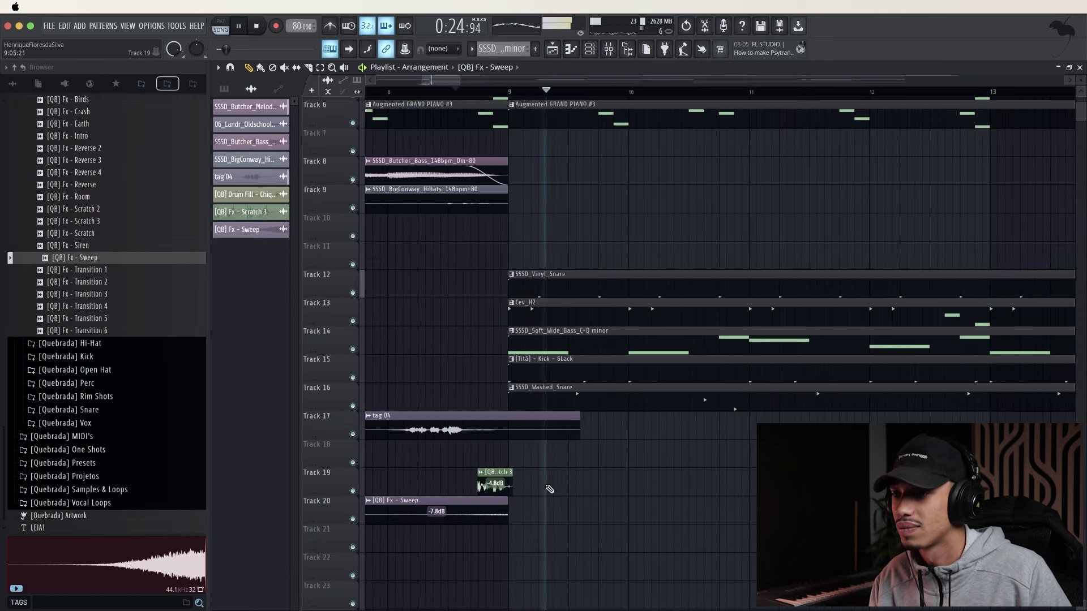
pyautogui.scroll(-2, 588, 482)
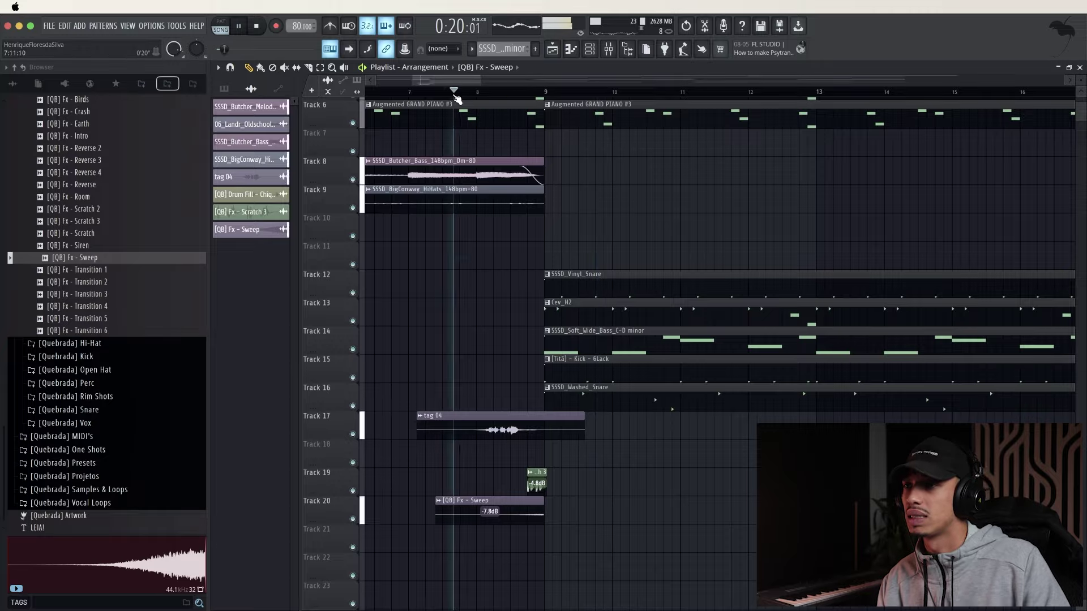
pyautogui.scroll(-8, 456, 99)
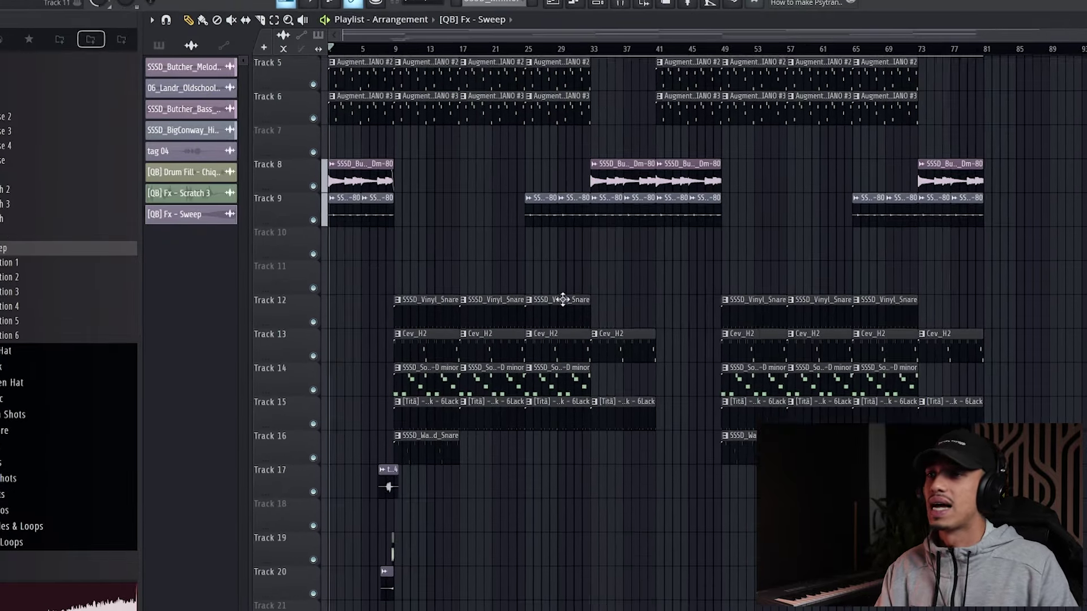
pyautogui.scroll(4, 572, 312)
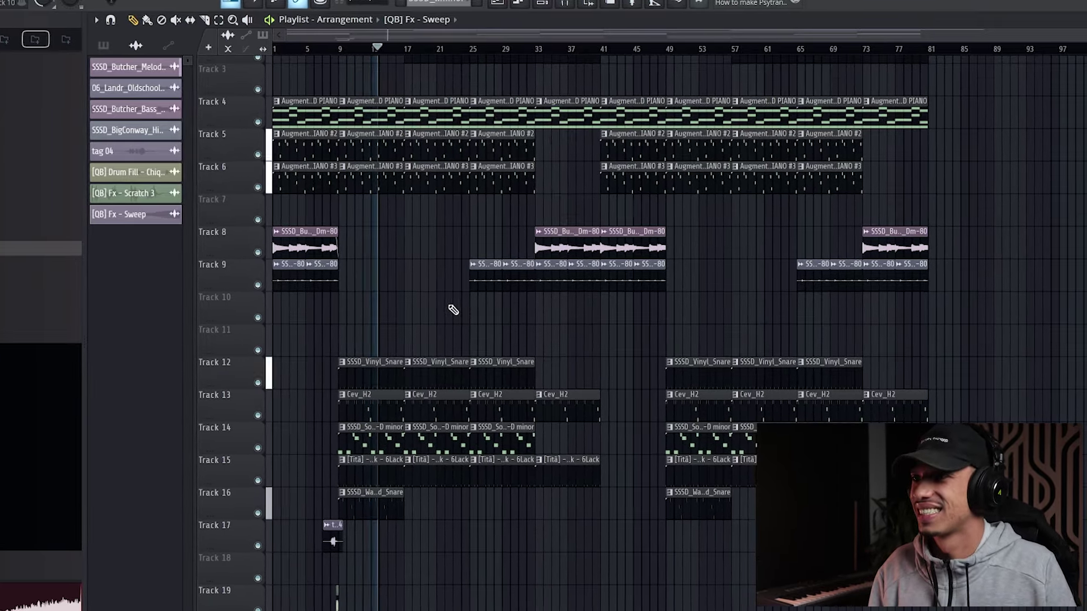
pyautogui.scroll(1, 459, 304)
pyautogui.scroll(-1, 455, 297)
pyautogui.scroll(3, 450, 294)
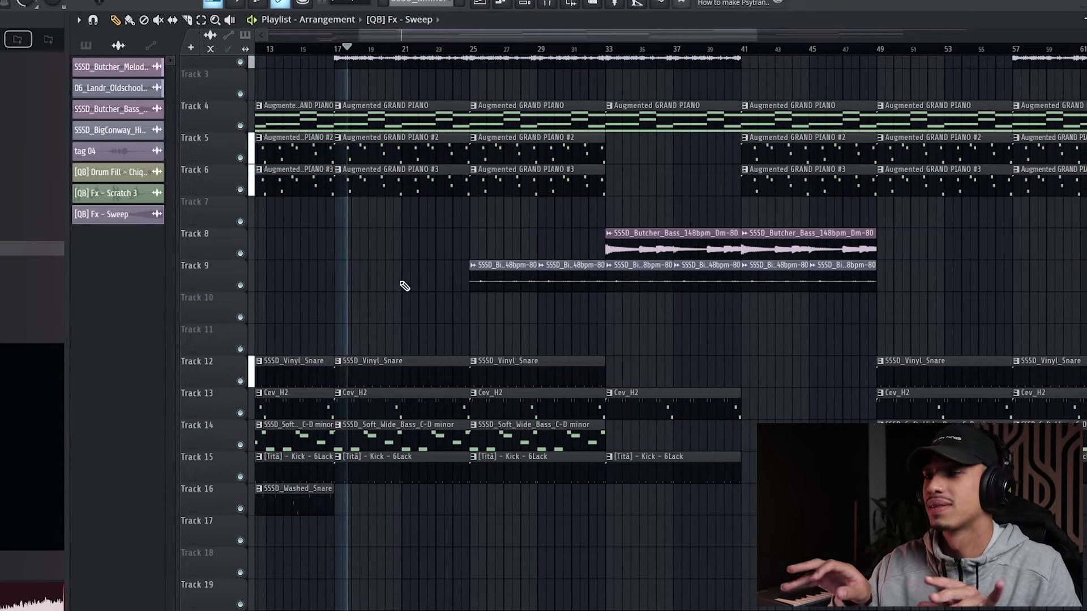
# Lower mixer Insert 12's fader from -2.9 to -5.9 and close the Mixer
pyautogui.click(544, 3)
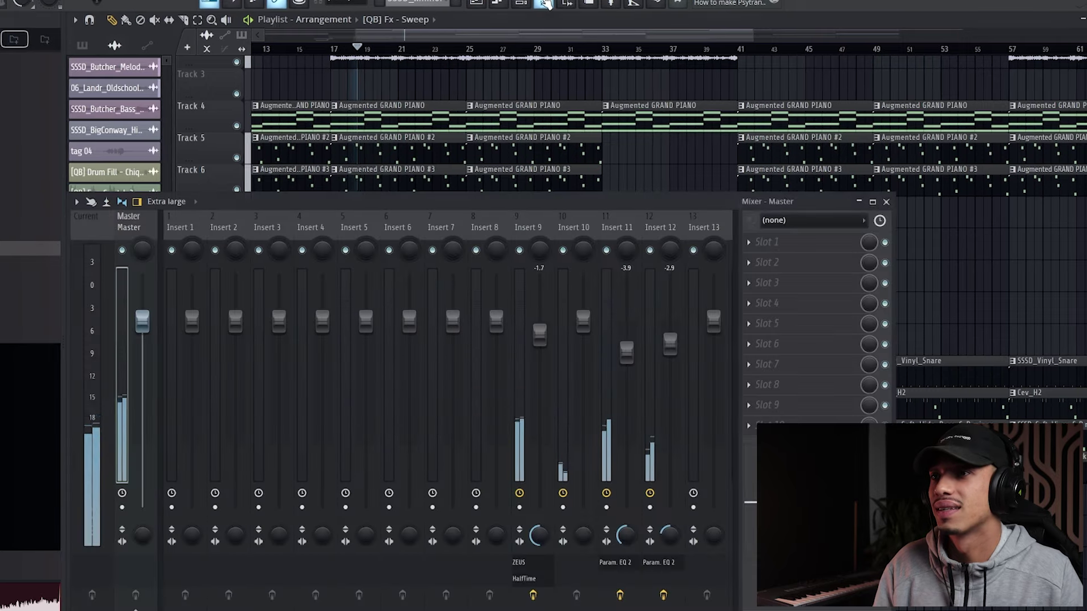
pyautogui.click(650, 220)
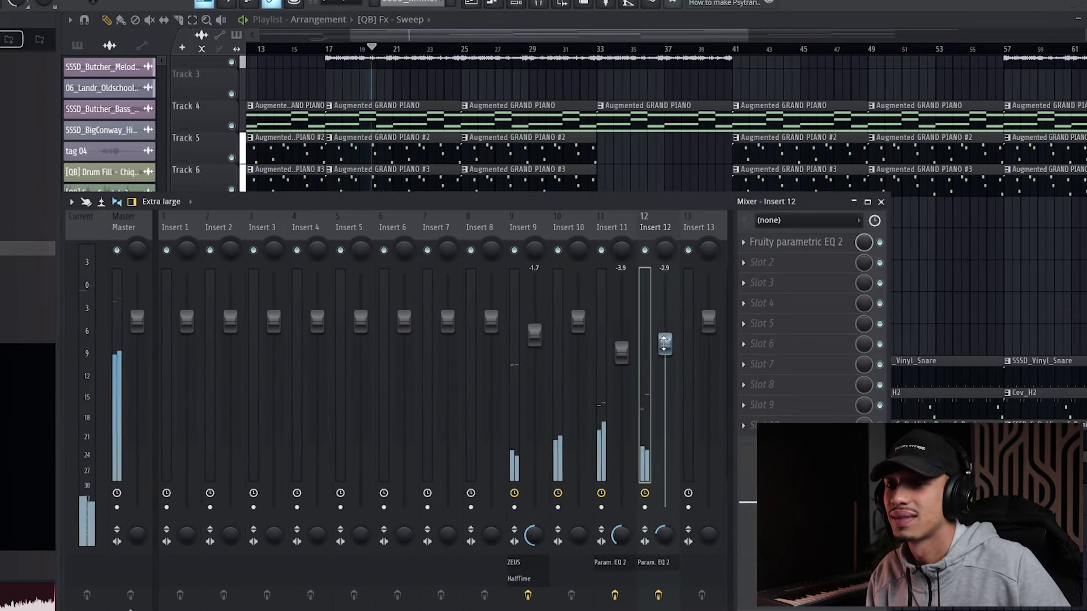
pyautogui.moveTo(664, 343); pyautogui.dragTo(662, 365)
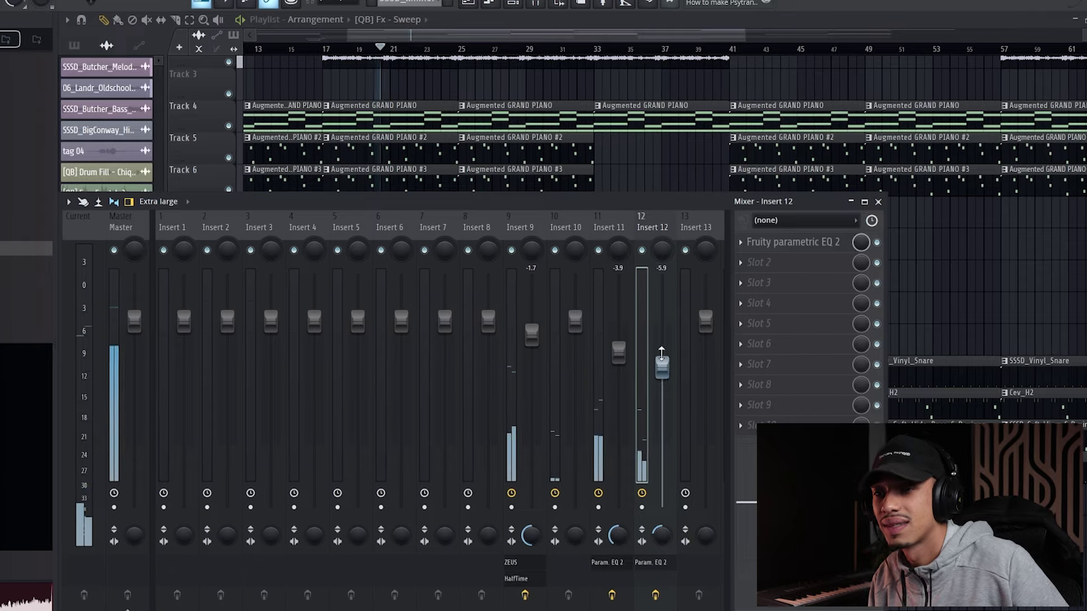
pyautogui.click(872, 202)
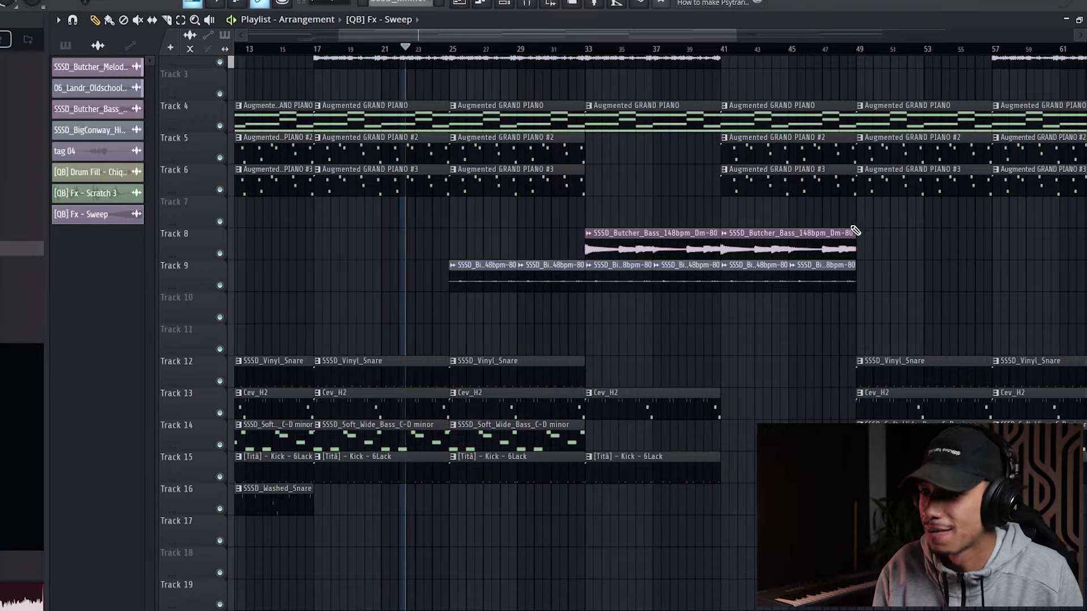
pyautogui.scroll(3, 618, 320)
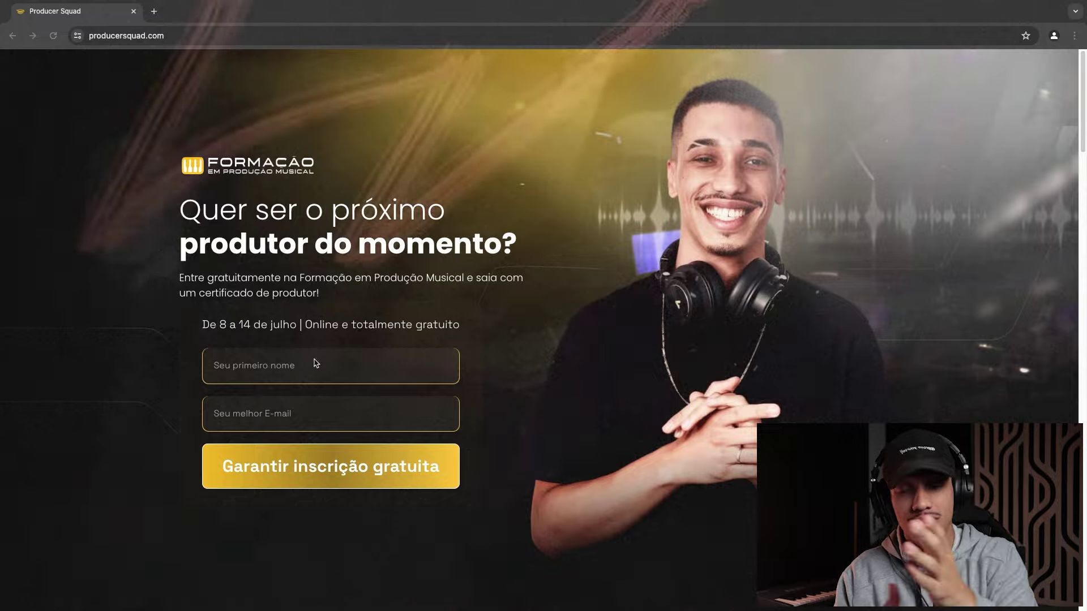
# Scroll down to the sign-up form and type the e-mail address into the first-name field
pyautogui.scroll(-20, 401, 333)
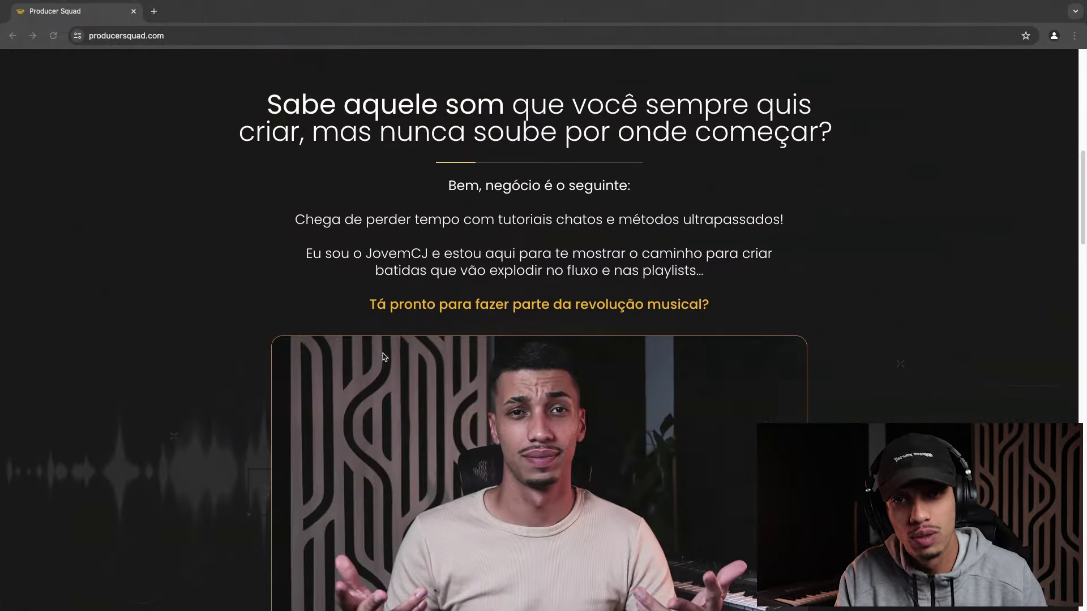
pyautogui.scroll(-10, 320, 357)
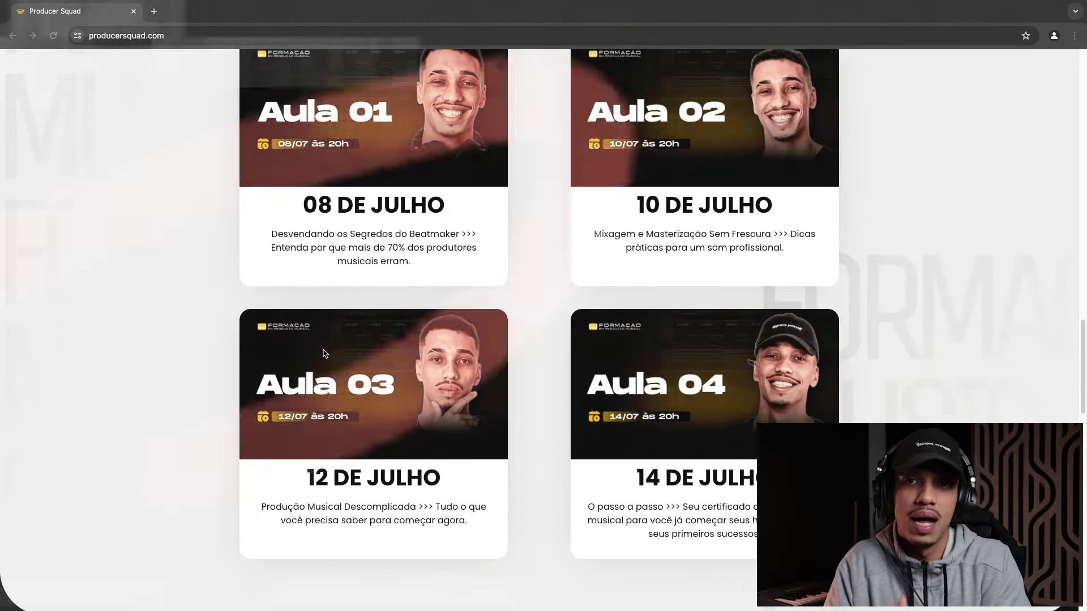
pyautogui.scroll(-9, 322, 360)
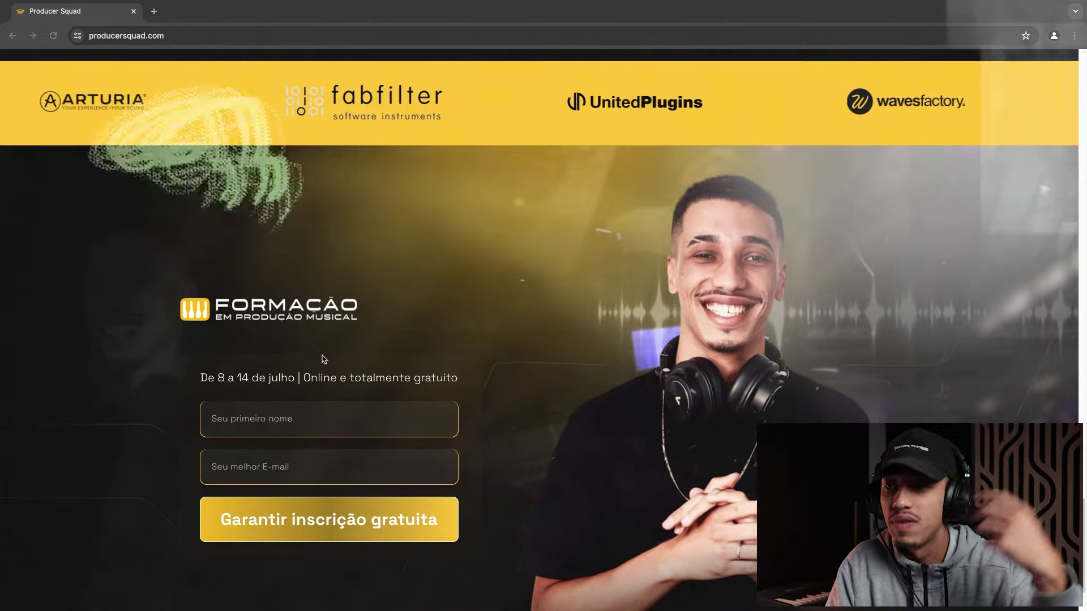
pyautogui.click(280, 416)
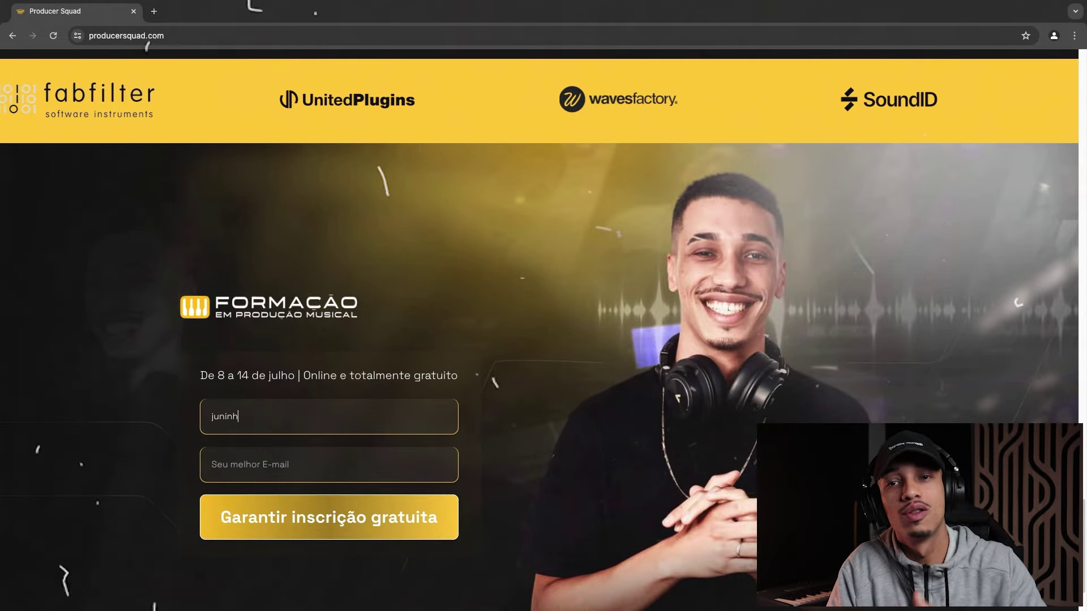
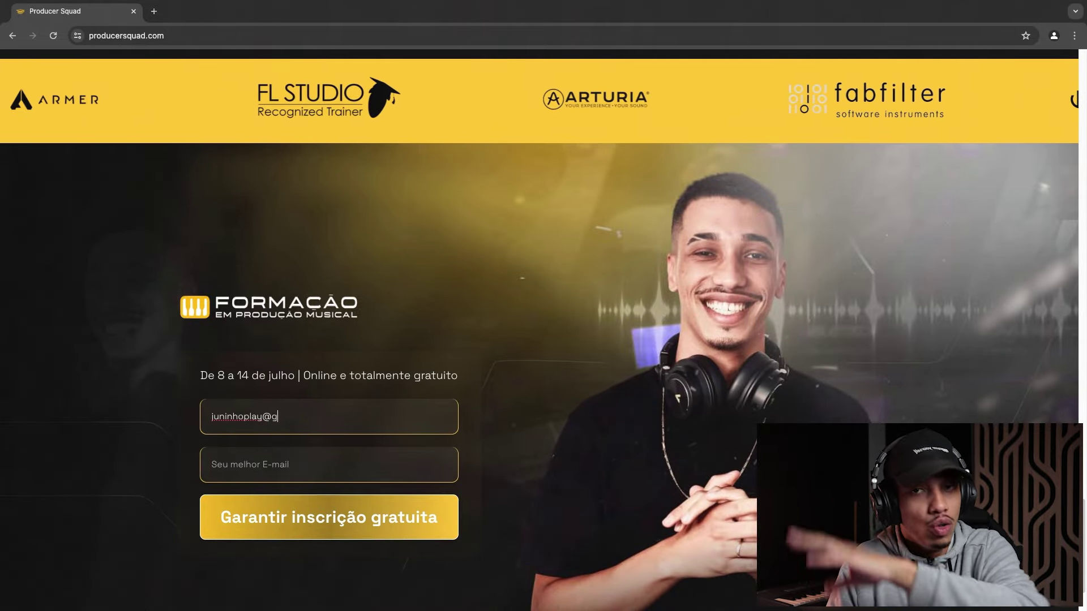
# Move the e-mail address into the e-mail field and enter the first name instead
pyautogui.tripleClick(284, 414)
pyautogui.press('super+c')
pyautogui.click(270, 463)
pyautogui.press('super+v')
pyautogui.tripleClick(286, 421)
pyautogui.write('Juninho')
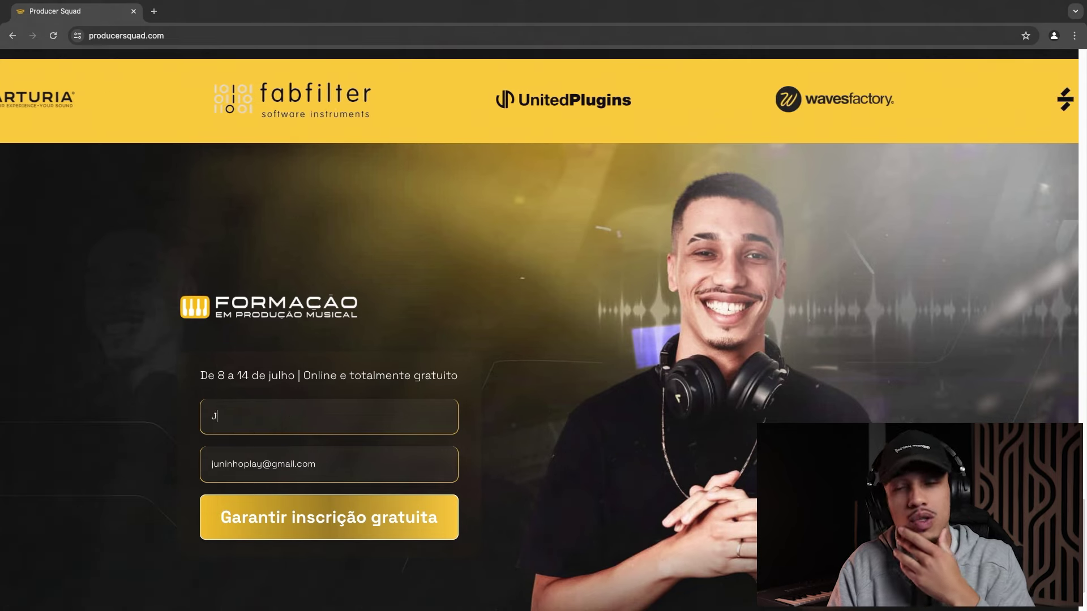